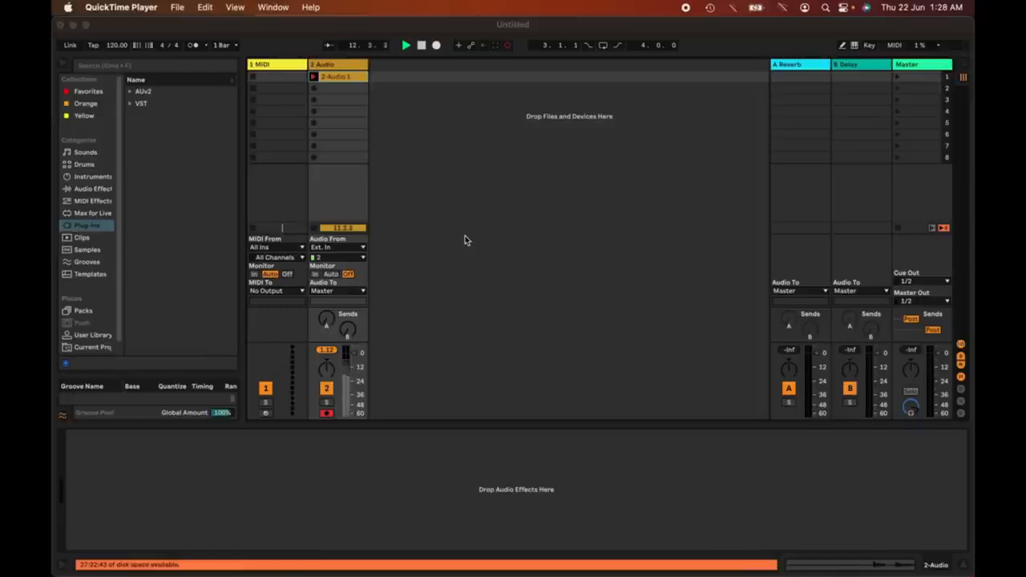
- Open the program preferences and show the Look Feel settings
click(445, 226)
click(94, 8)
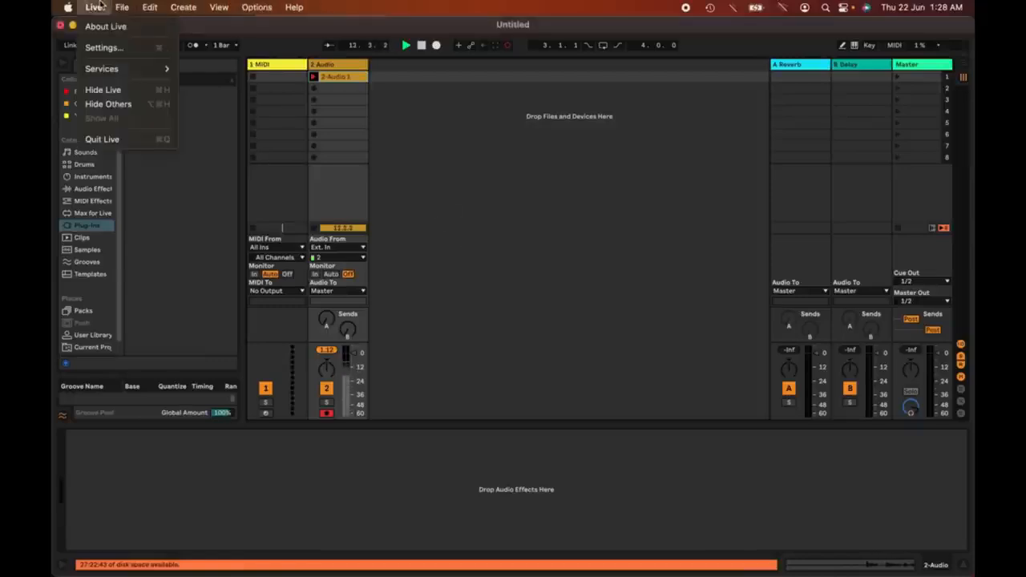
click(115, 47)
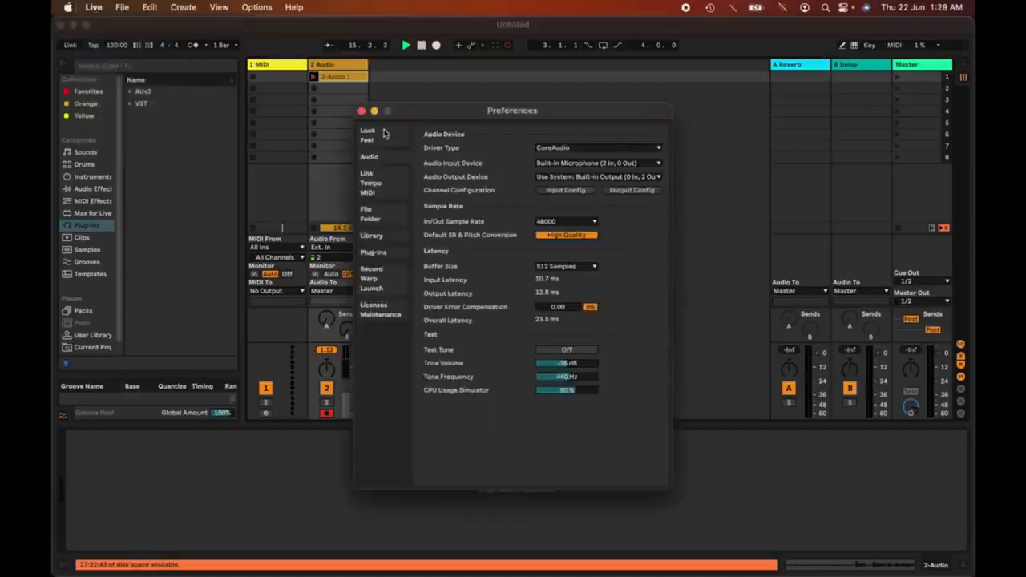
click(383, 133)
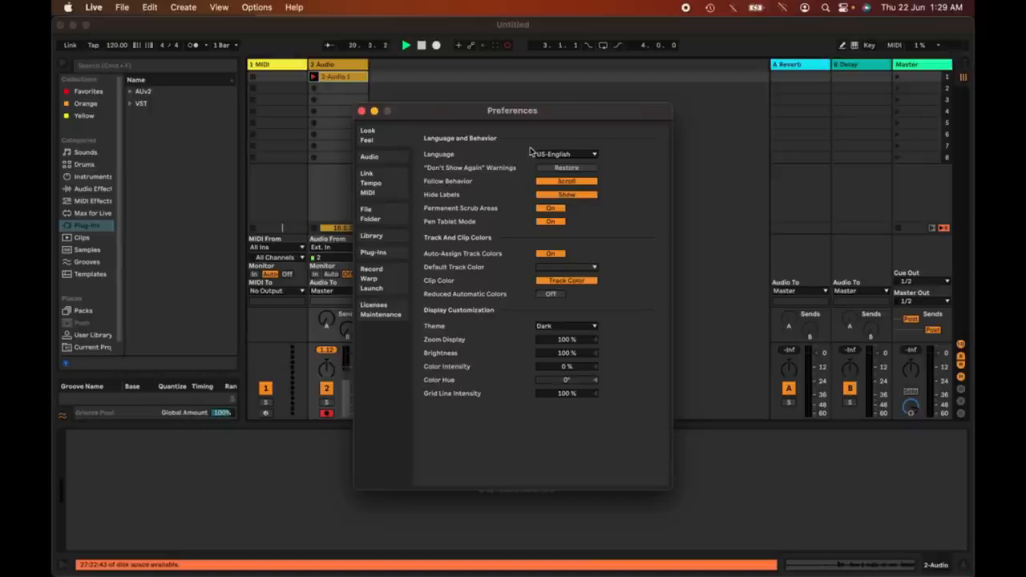
- View the available interface languages, keep US-English, and toggle Follow Behavior away from Scroll and back
click(573, 156)
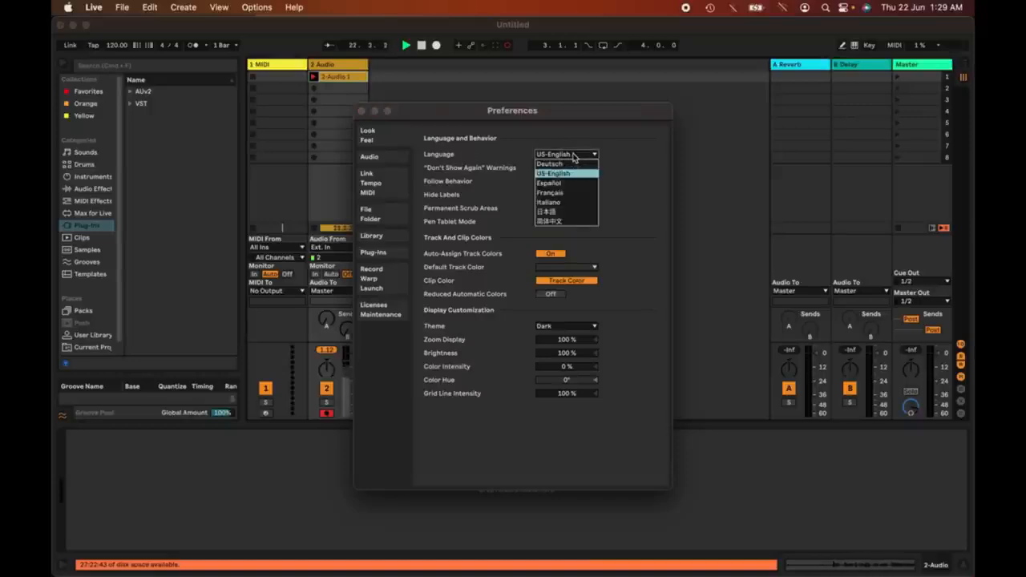
click(606, 186)
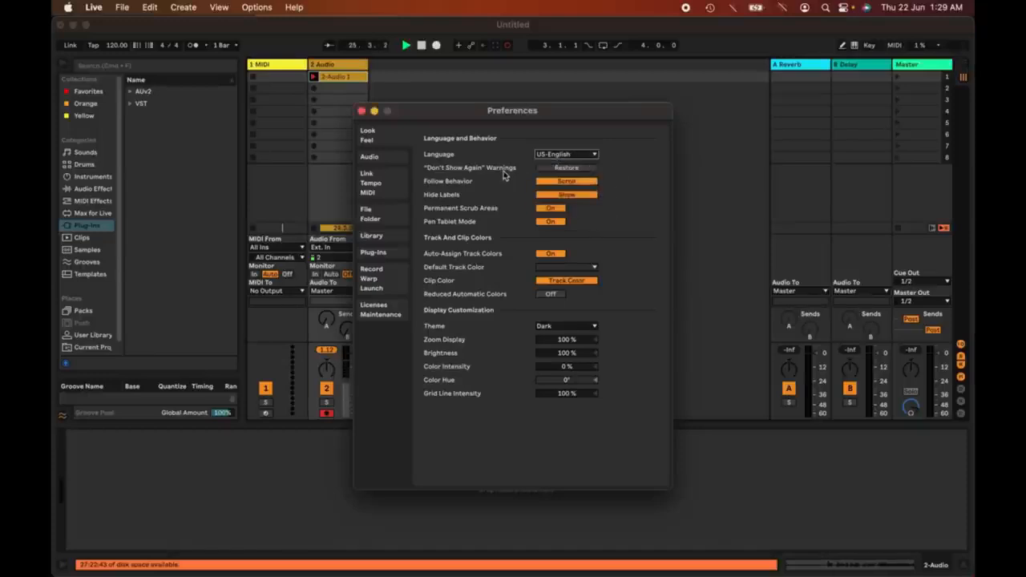
click(584, 185)
click(584, 185)
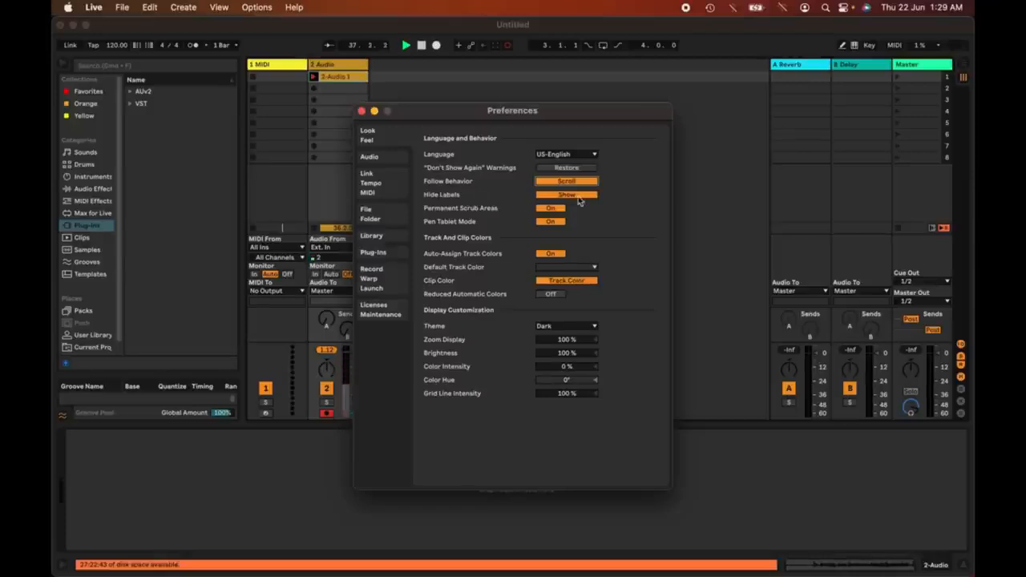
- Move the Preferences window clear of the tracks and toggle Hide Labels between Hide and Show, ending on Show
drag(513, 111, 560, 110)
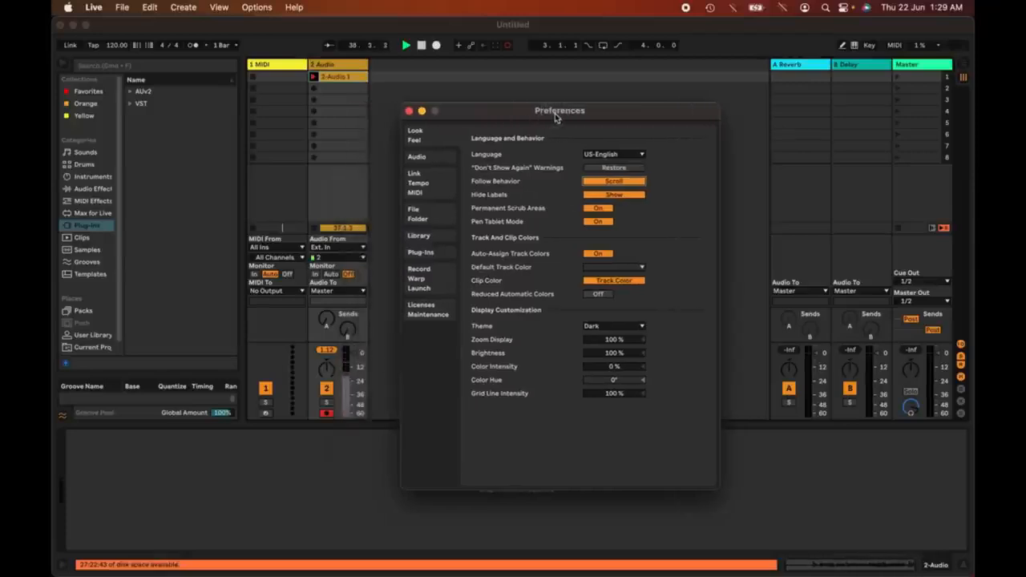
click(623, 201)
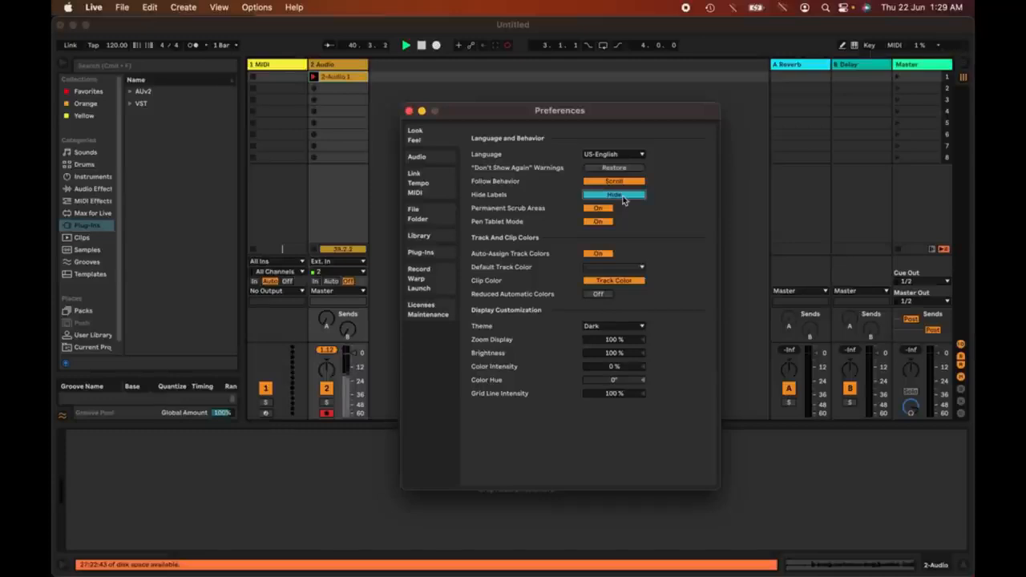
click(622, 201)
click(622, 201)
click(630, 198)
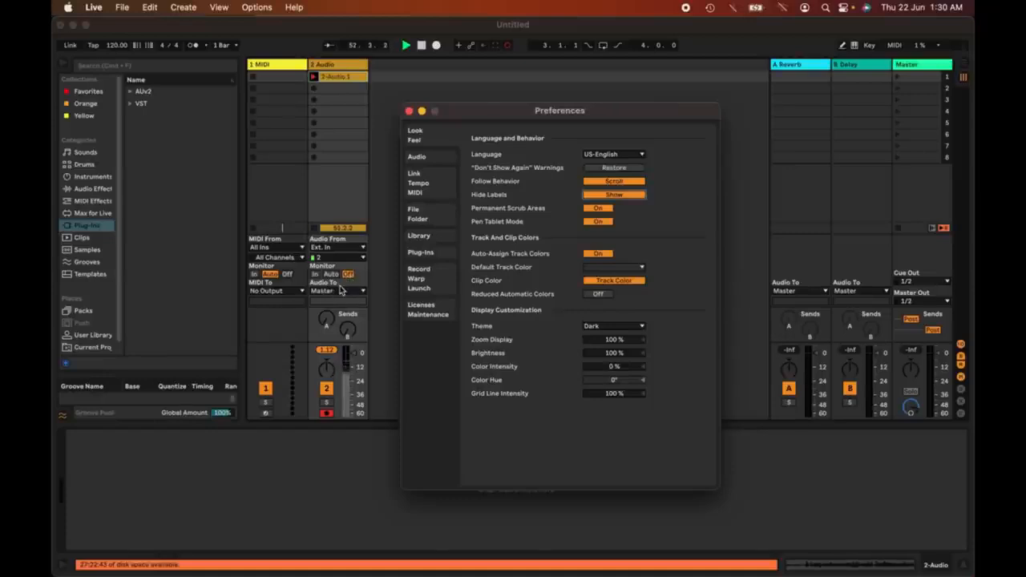
click(618, 196)
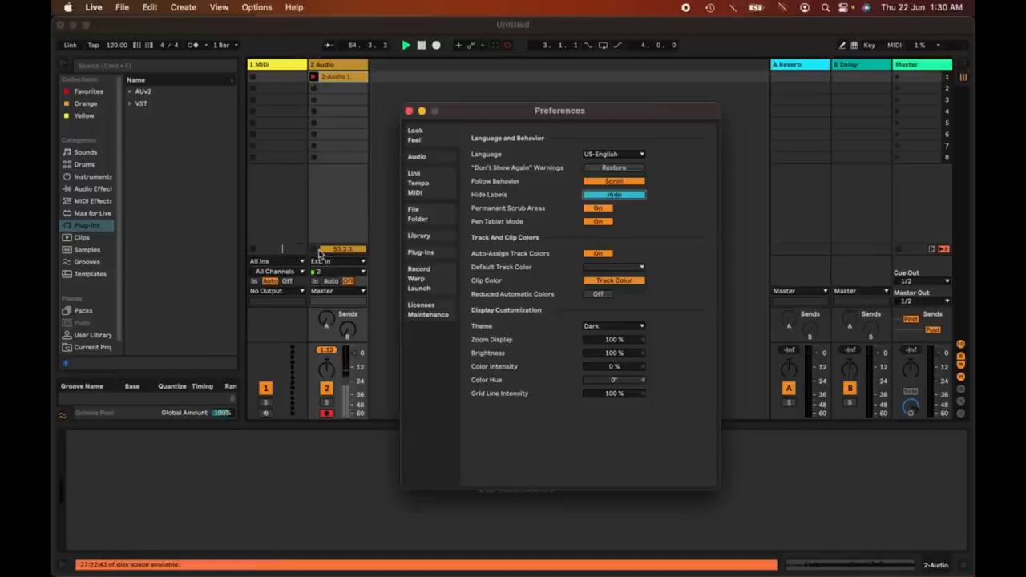
click(628, 197)
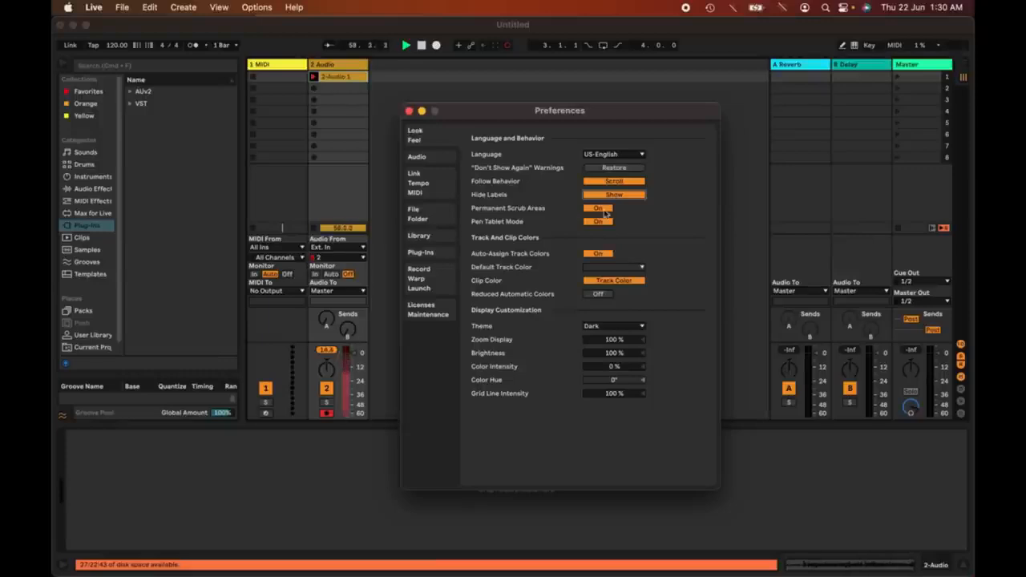
- Switch to Arrangement View and try jumping playback to several positions along the scrub area above the tracks
click(386, 170)
key(Tab)
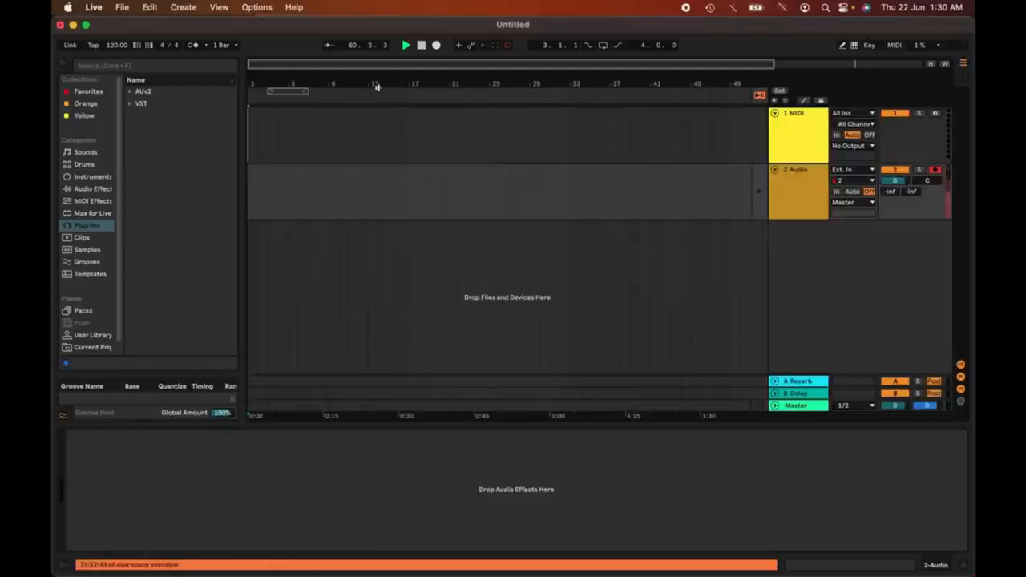
click(444, 99)
click(600, 98)
click(657, 101)
click(373, 99)
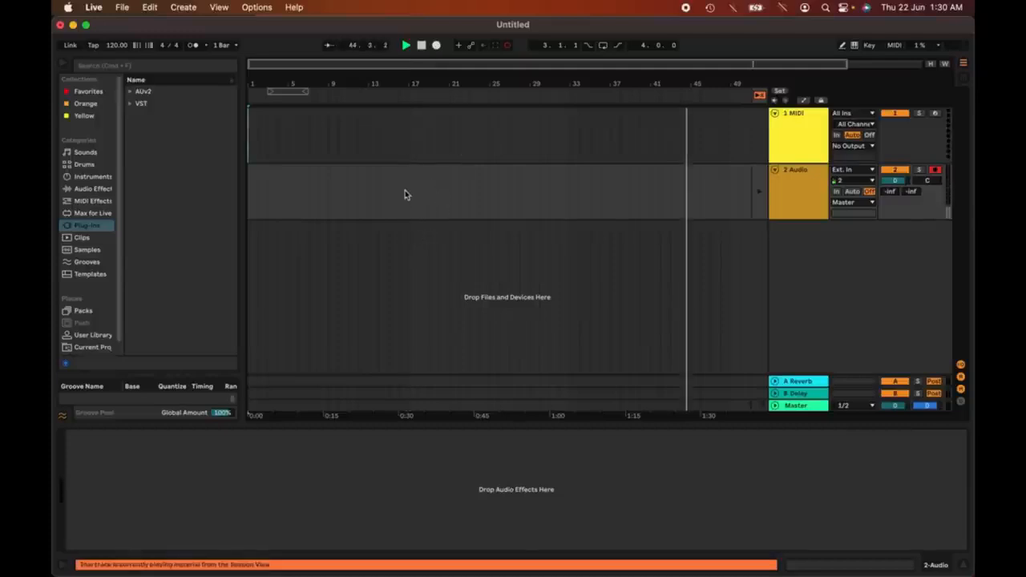
- Restart playback from the beginning of the arrangement and place the insert marker at bar 24 on the Audio track
key(space)
key(space)
key(ctrl+Up)
click(476, 186)
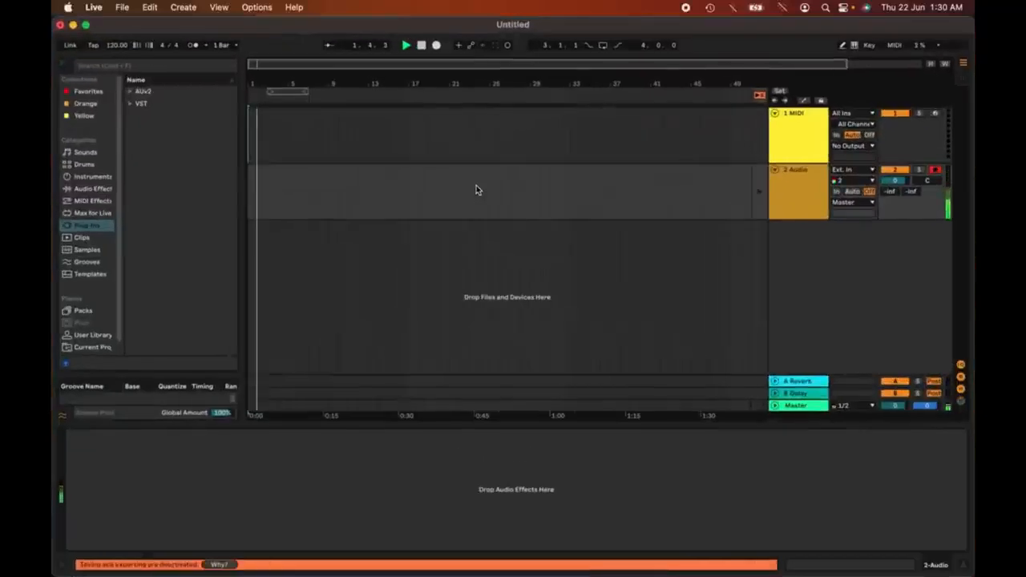
- Bring the Preferences window back to the front and toggle Pen Tablet Mode, leaving it on
key(ctrl+Up)
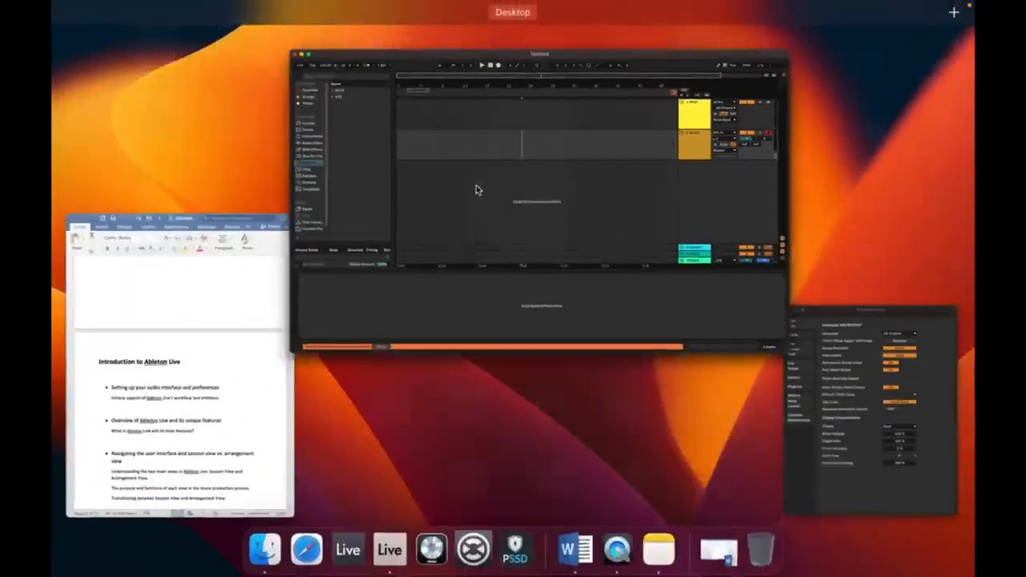
click(851, 417)
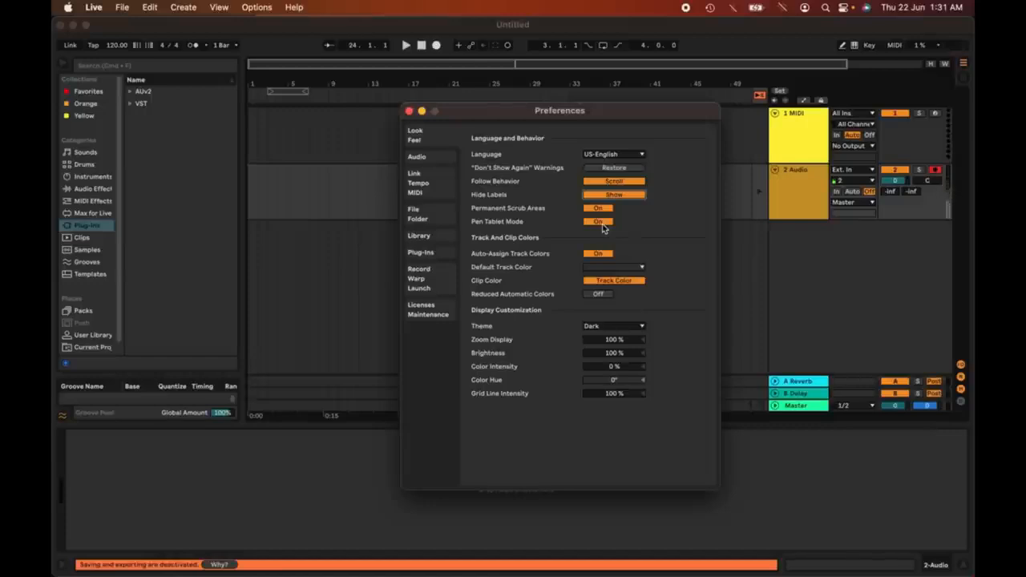
click(605, 225)
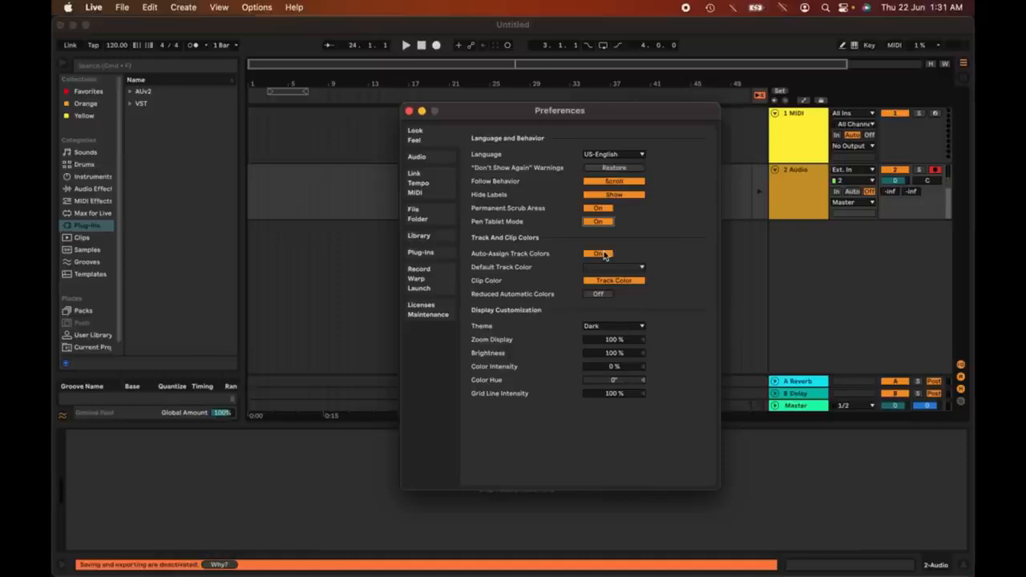
- Switch to Session View, return to Preferences and view the Default Track Color choices without picking one
key(Escape)
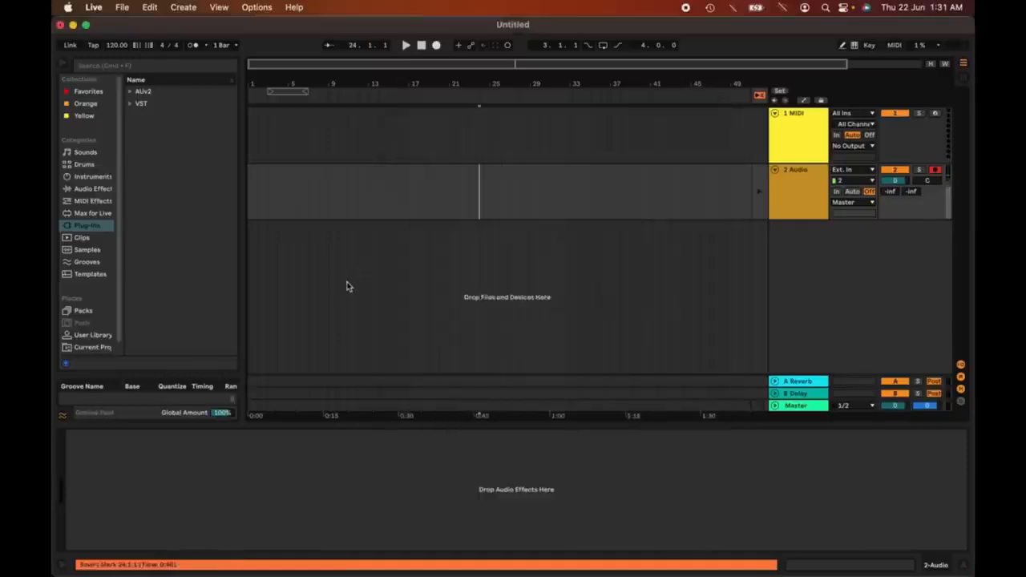
key(Tab)
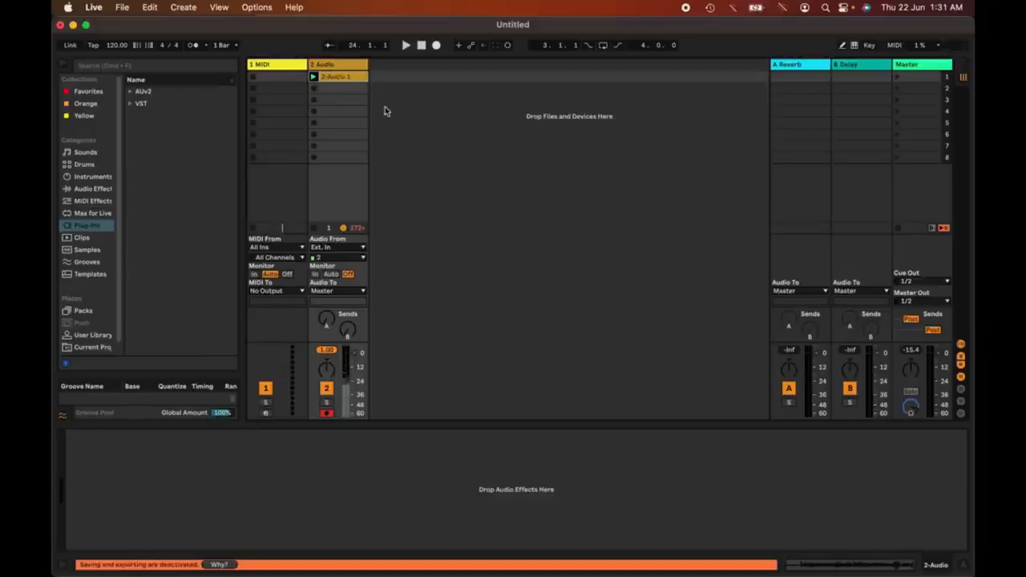
key(ctrl+Up)
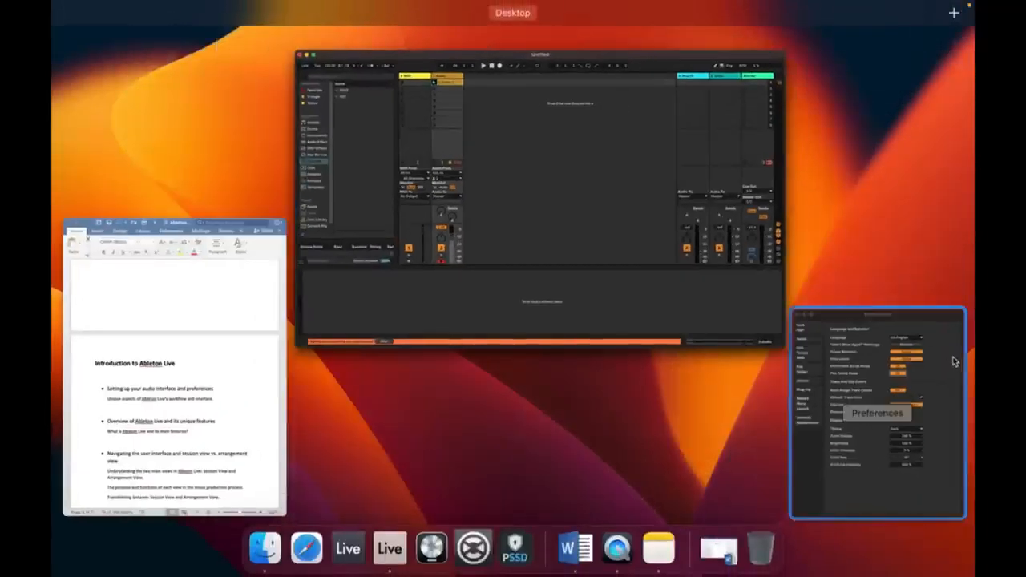
click(908, 351)
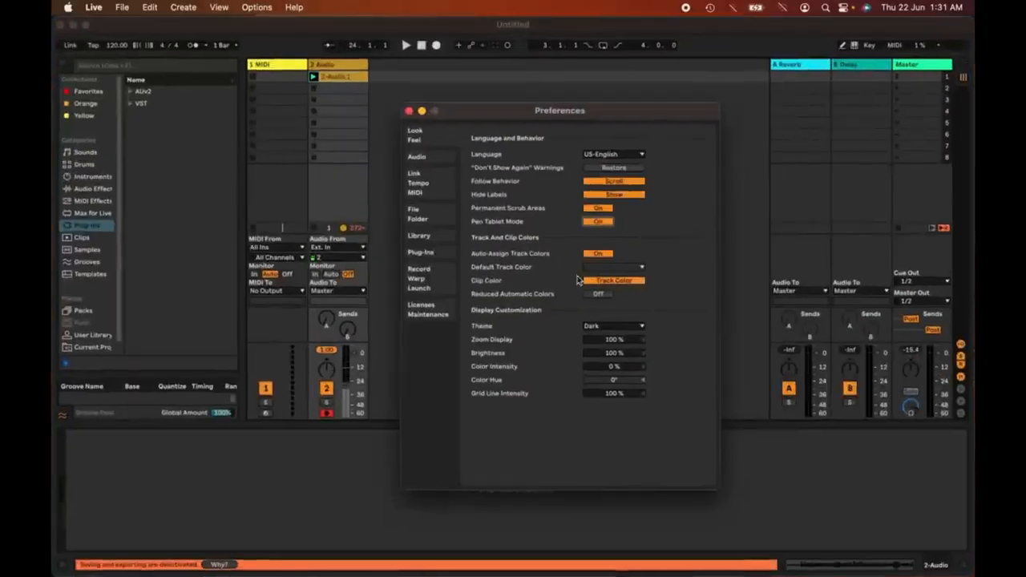
click(599, 268)
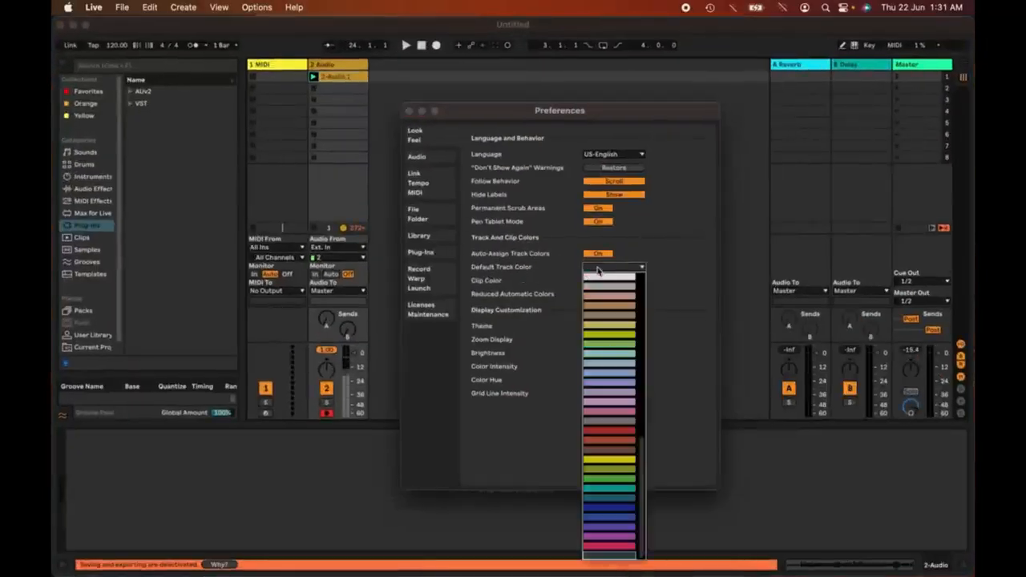
click(704, 302)
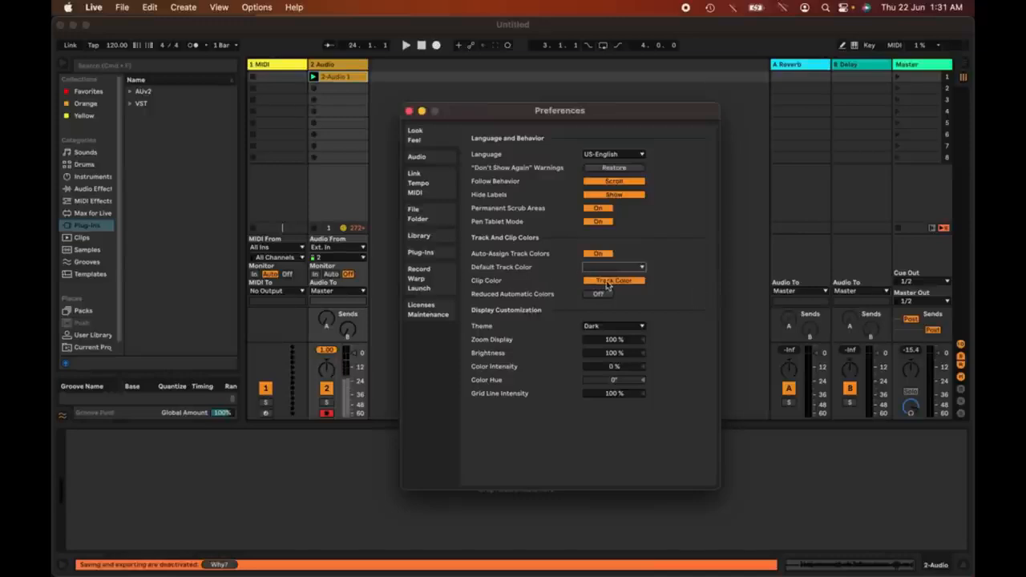
- Create an empty clip in the MIDI track's first slot and bring the Preferences window back to the front
click(312, 124)
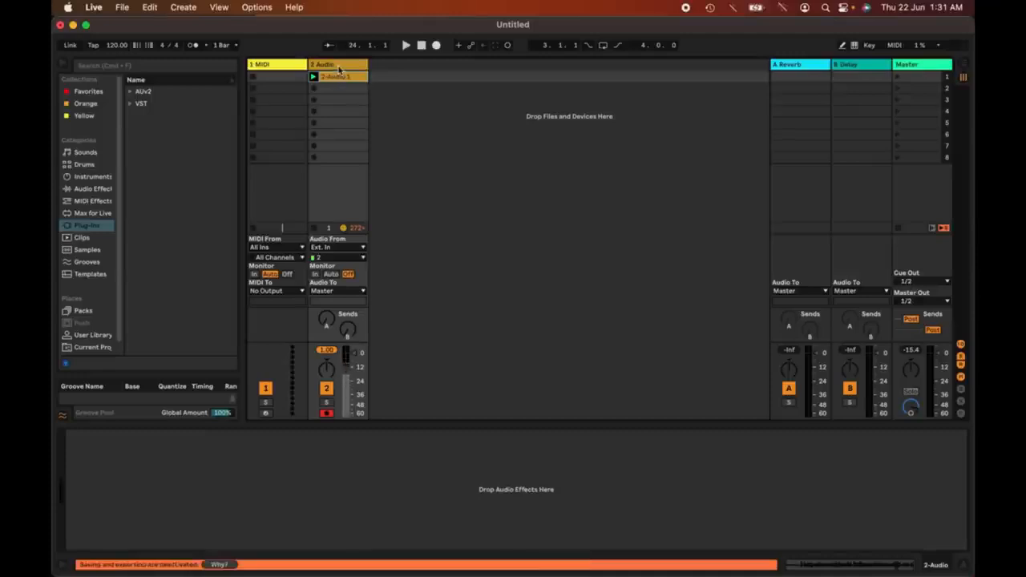
double_click(288, 77)
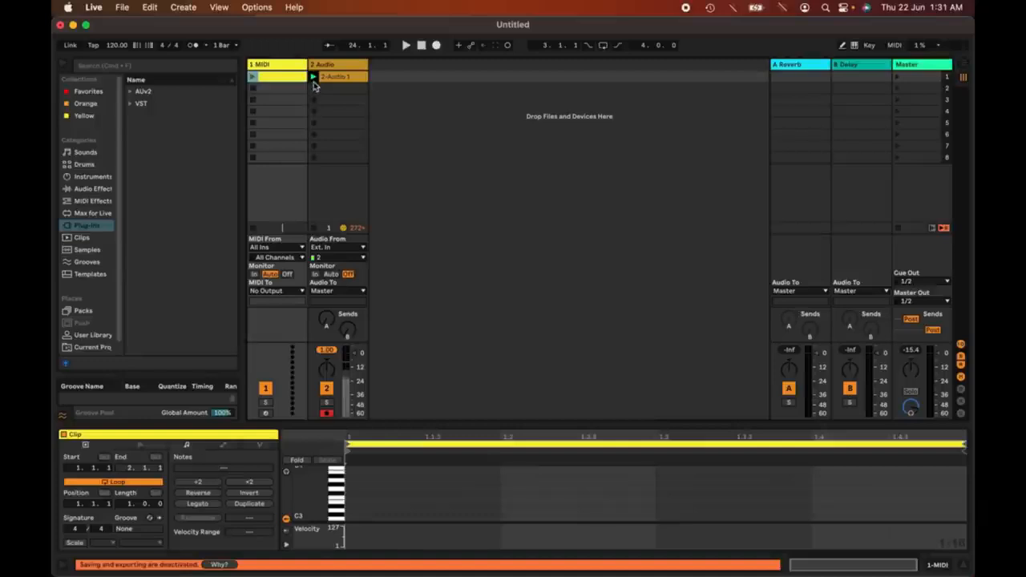
key(super+Tab)
key(ctrl+Up)
click(855, 384)
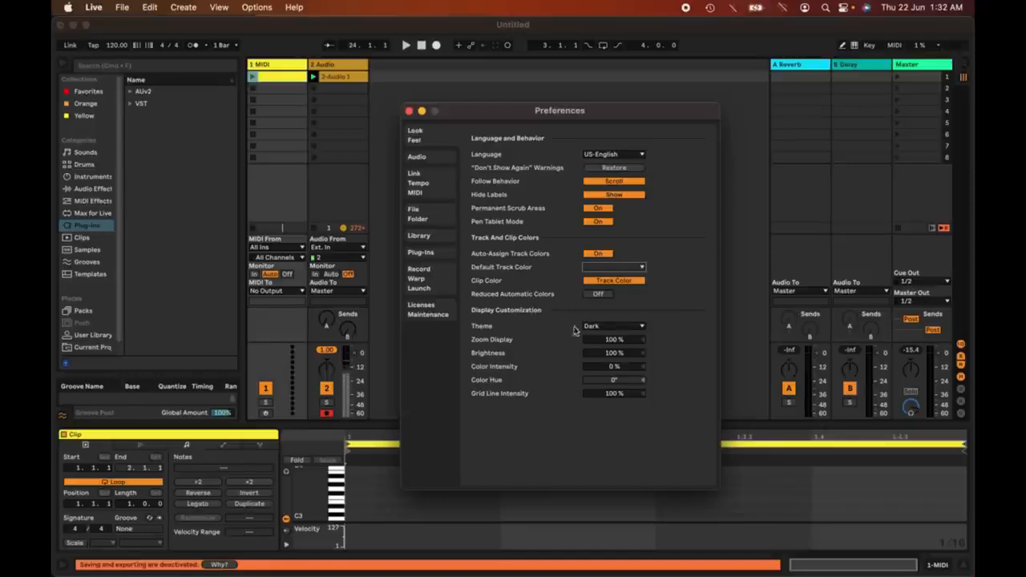
- Try the Light, Mid Light and Mid Dark themes, and set the theme back to Dark
click(616, 329)
click(616, 328)
click(615, 328)
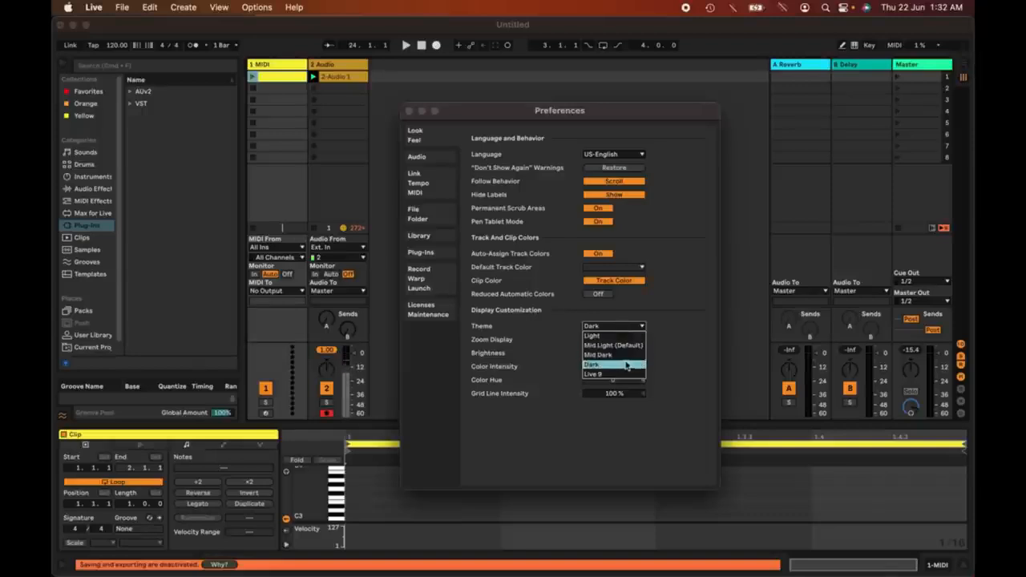
click(618, 336)
click(614, 327)
click(615, 345)
click(614, 327)
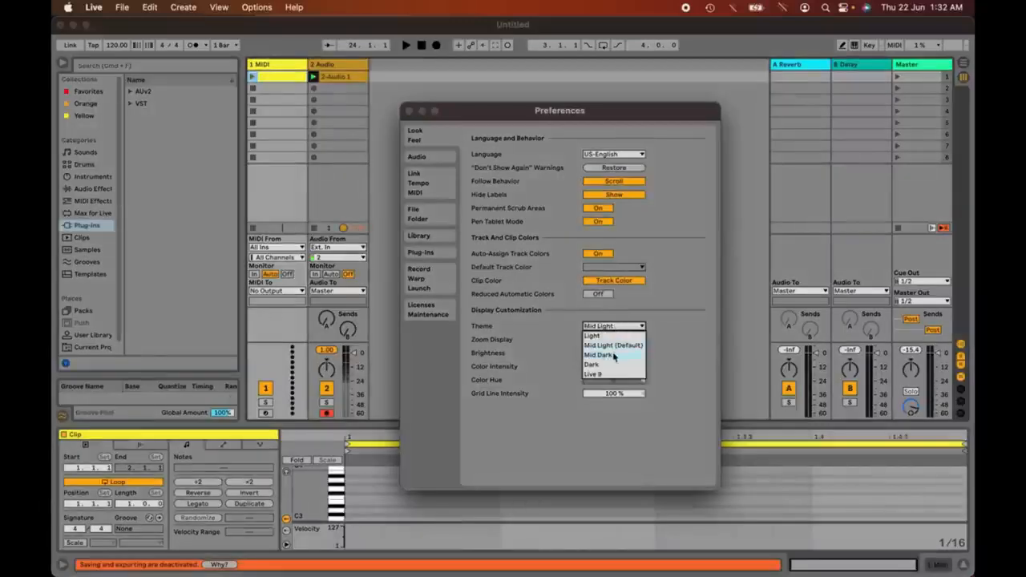
click(614, 354)
click(614, 328)
click(613, 364)
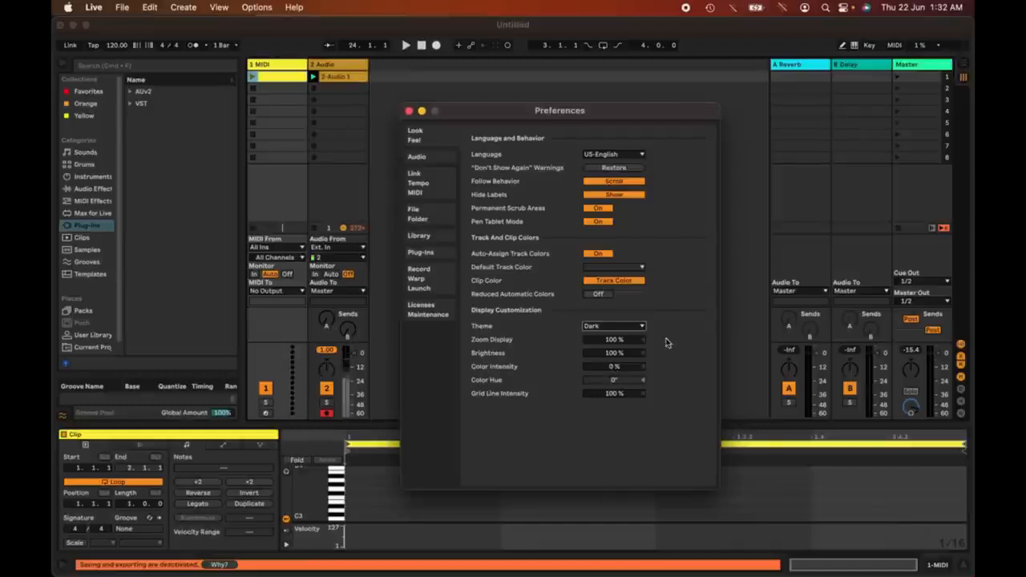
- Try out the Zoom Display, Brightness and color adjustments, ending at 100 % zoom, 100 % brightness, 0 % intensity and 0° hue
mouse_move(621, 345)
mouse_down()
mouse_move(619, 322)
mouse_move(615, 369)
mouse_move(616, 324)
mouse_move(621, 343)
mouse_up()
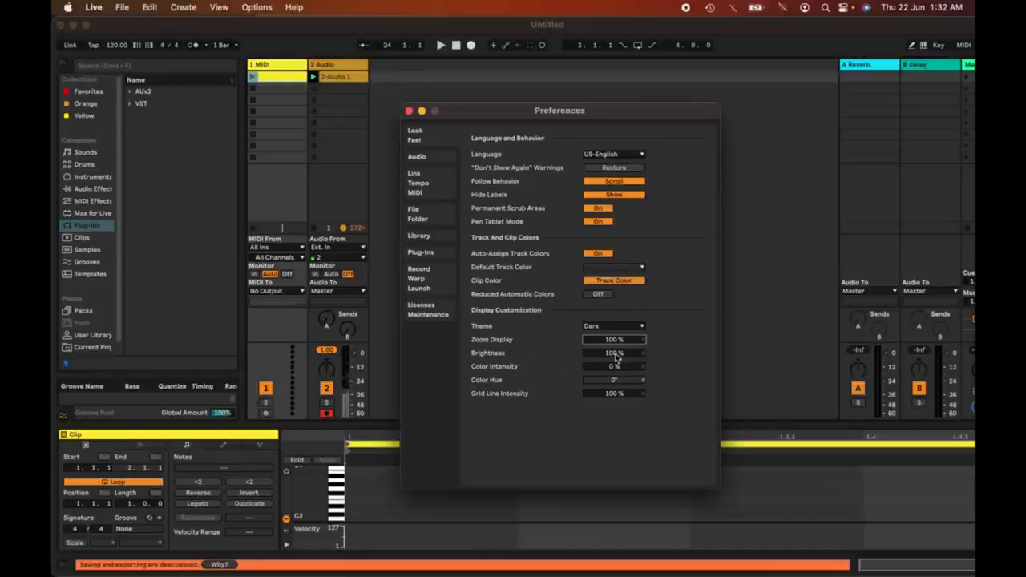
click(617, 359)
mouse_move(615, 353)
mouse_down()
mouse_move(618, 394)
mouse_move(618, 354)
mouse_up()
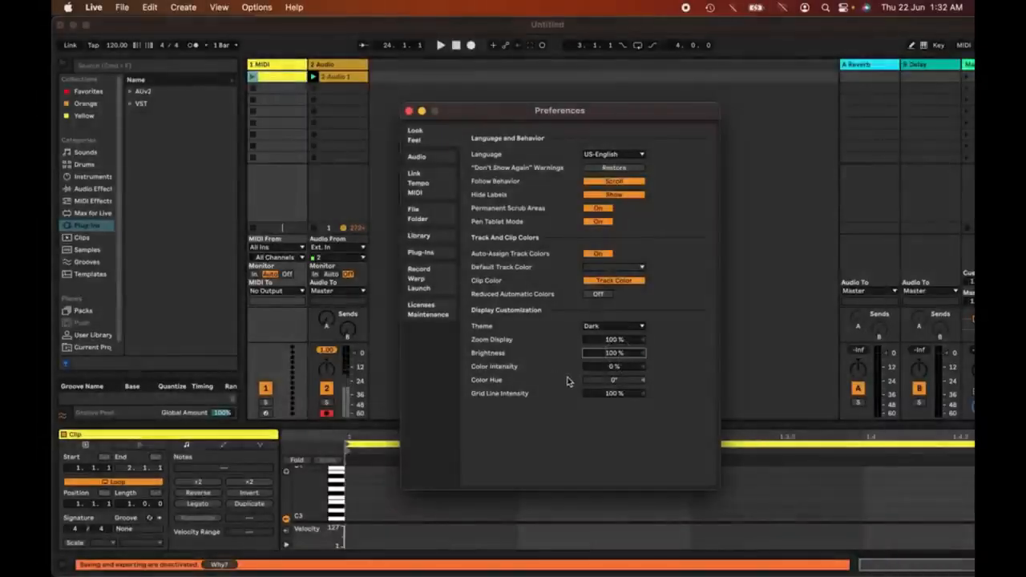
drag(616, 366, 617, 402)
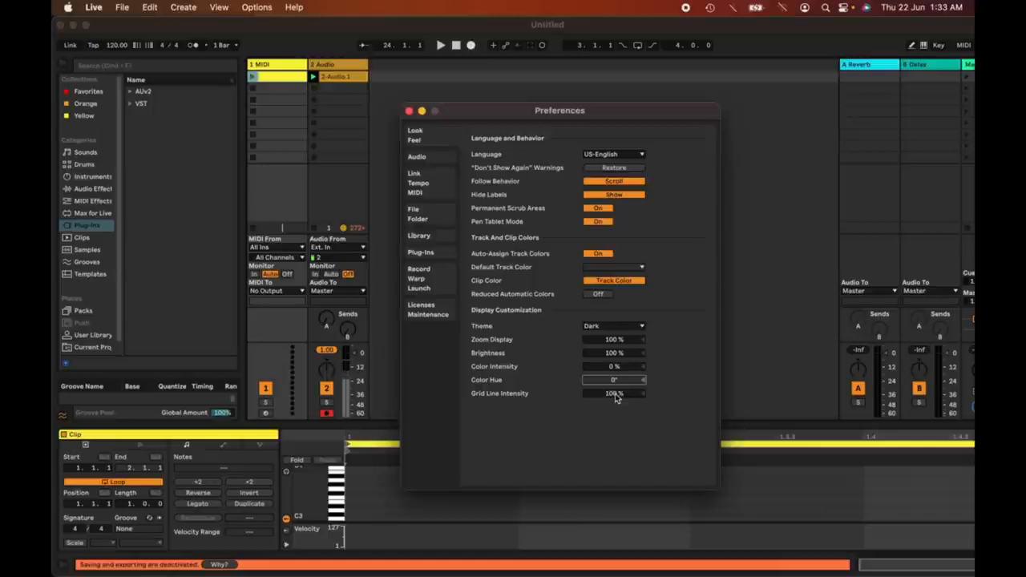
- Set Grid Line Intensity to 200 %, leave Preferences and show the grid in Arrangement View
mouse_move(615, 398)
mouse_down()
mouse_move(615, 326)
mouse_move(632, 289)
mouse_move(614, 396)
mouse_move(621, 490)
mouse_move(626, 394)
mouse_up()
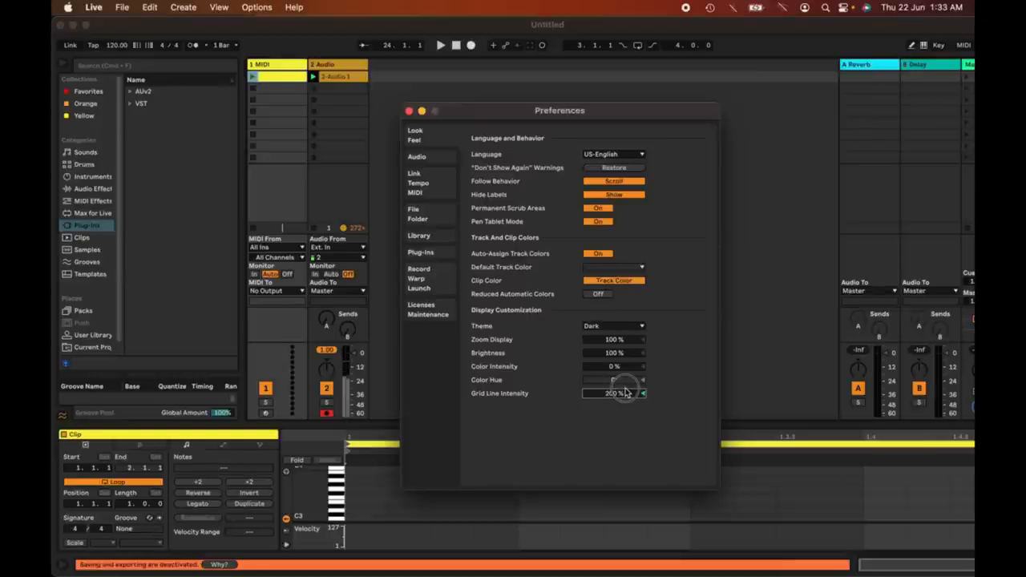
key(Escape)
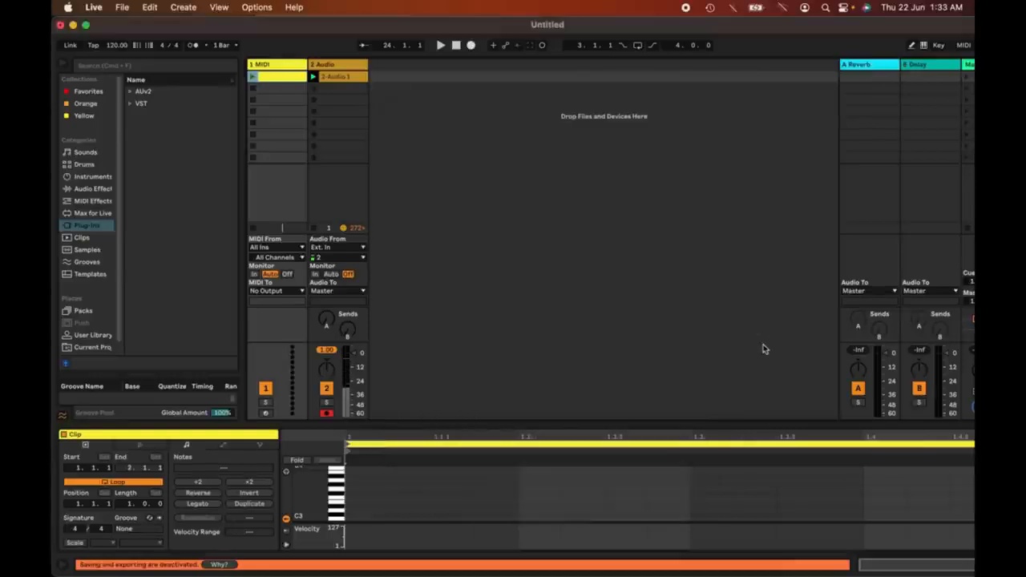
key(Tab)
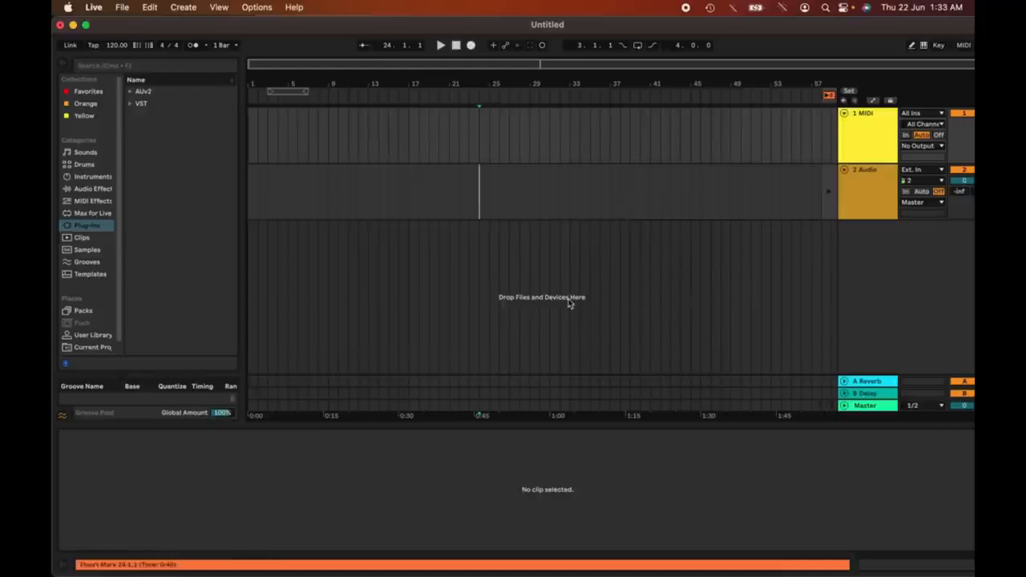
- Return to Preferences, open the Audio settings, look through the driver types and select Built-in Microphone (2 In, 0 Out) as input device
key(ctrl+Up)
click(832, 391)
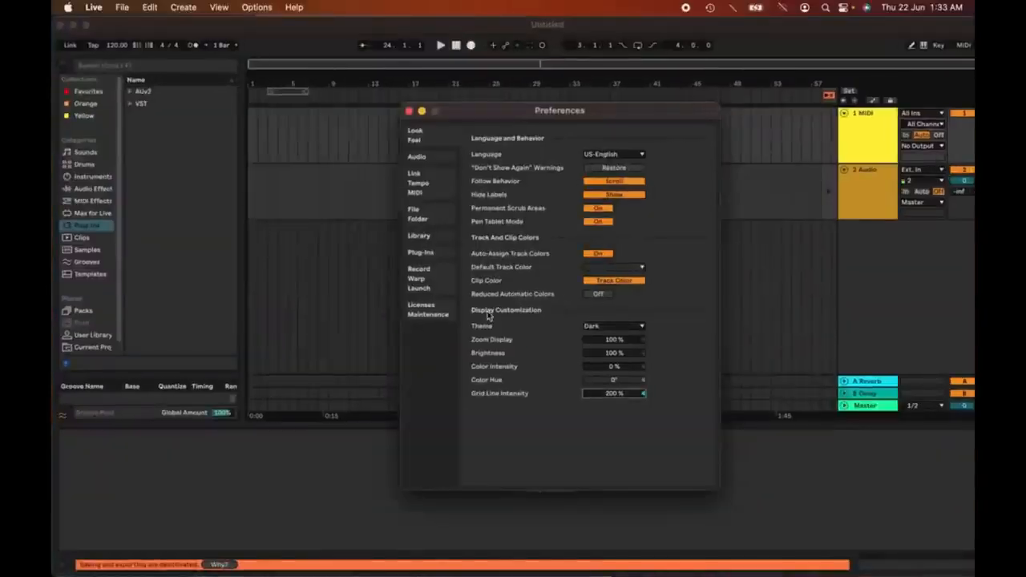
click(433, 160)
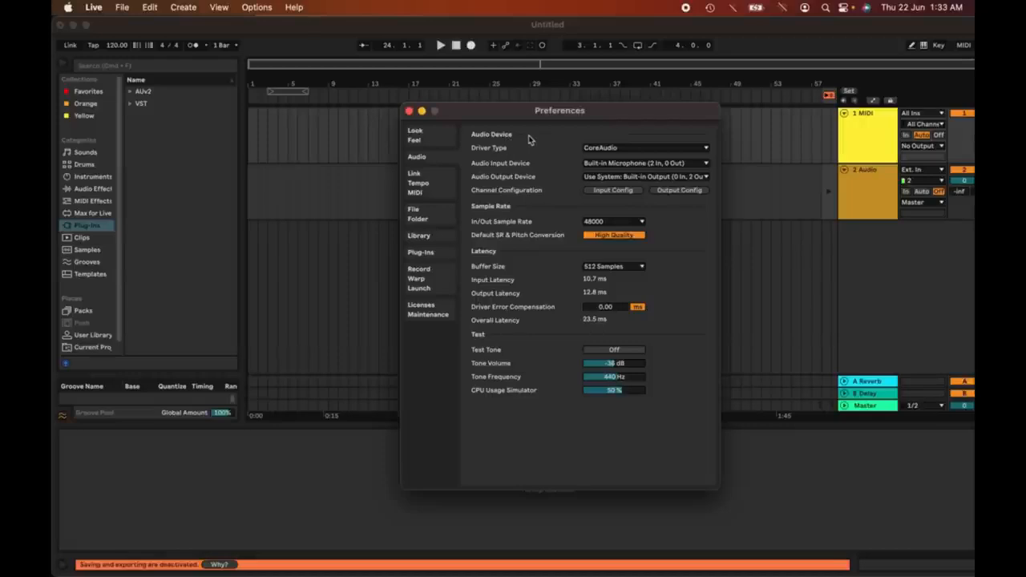
click(623, 151)
click(622, 151)
click(628, 165)
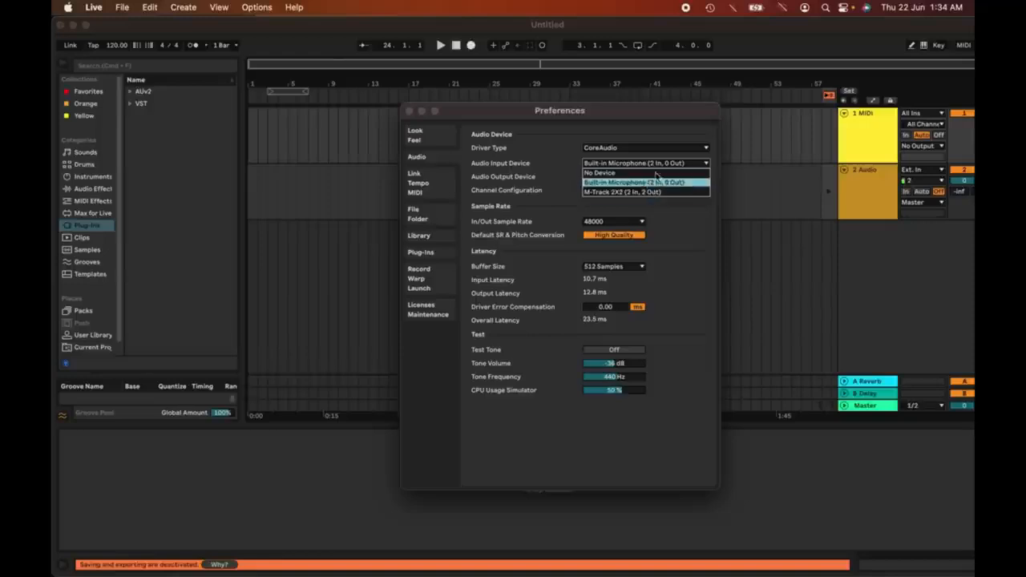
click(656, 181)
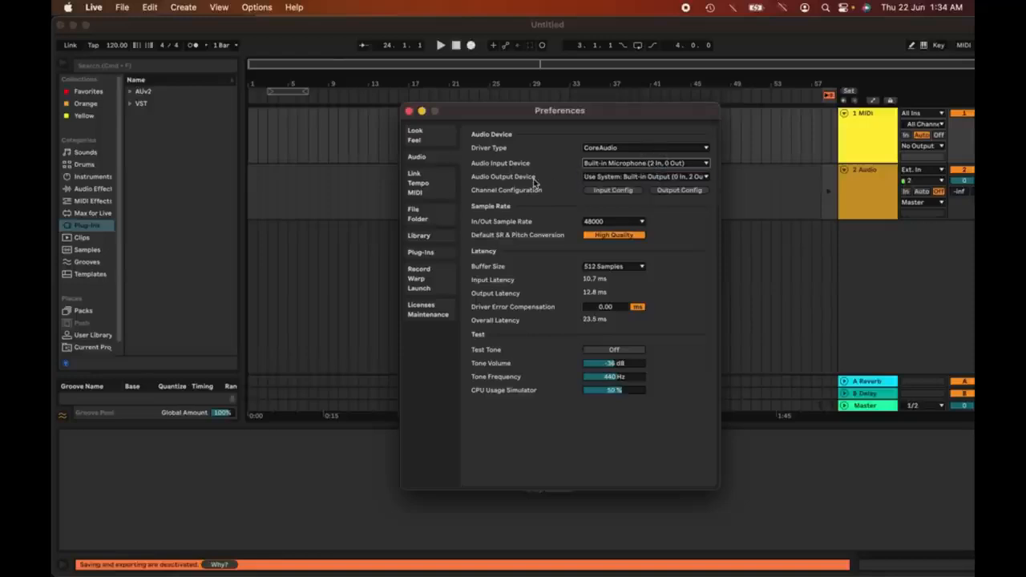
- Choose Use System Device as the audio output device and look through the other output choices once more
click(626, 179)
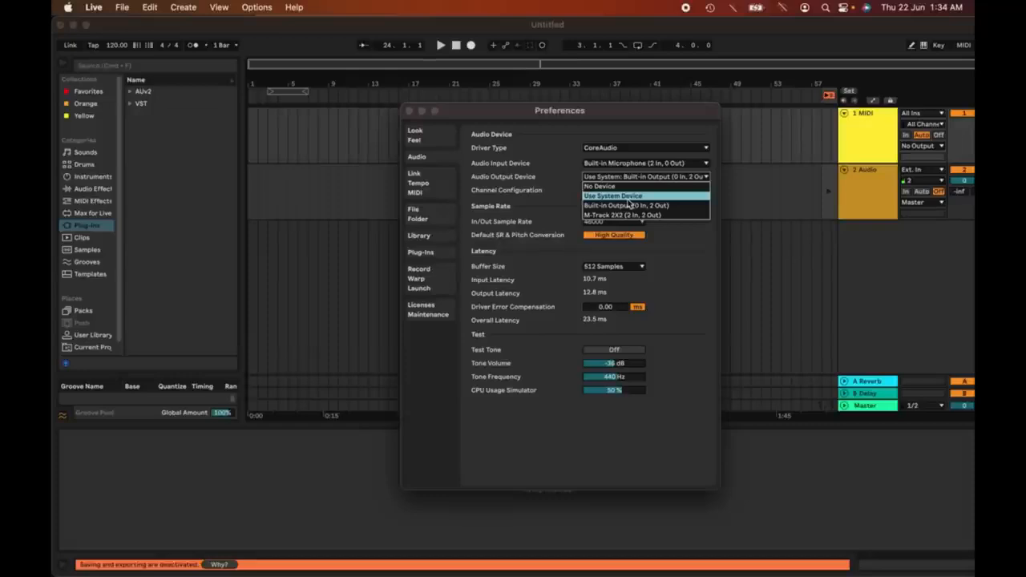
click(629, 198)
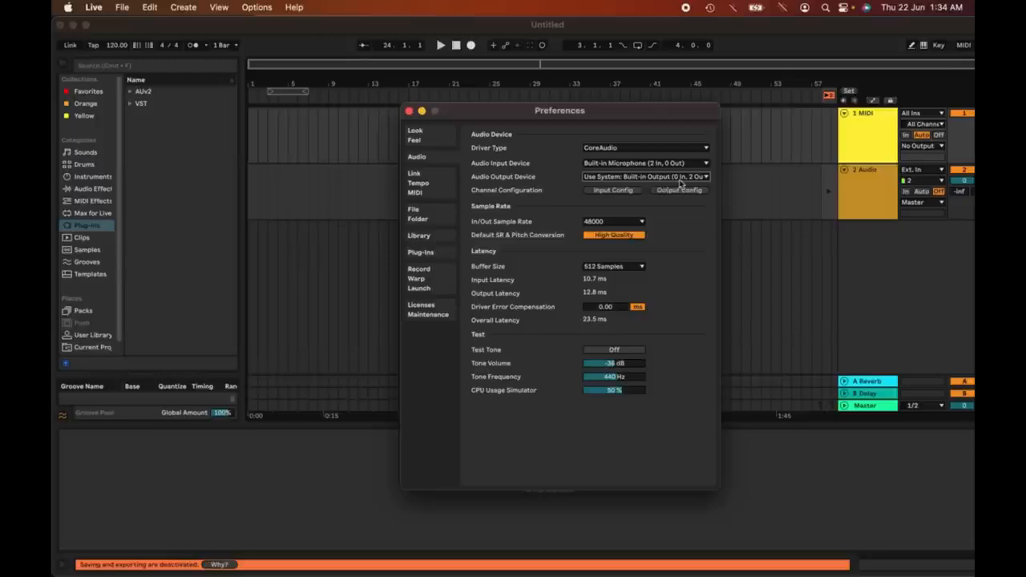
click(674, 177)
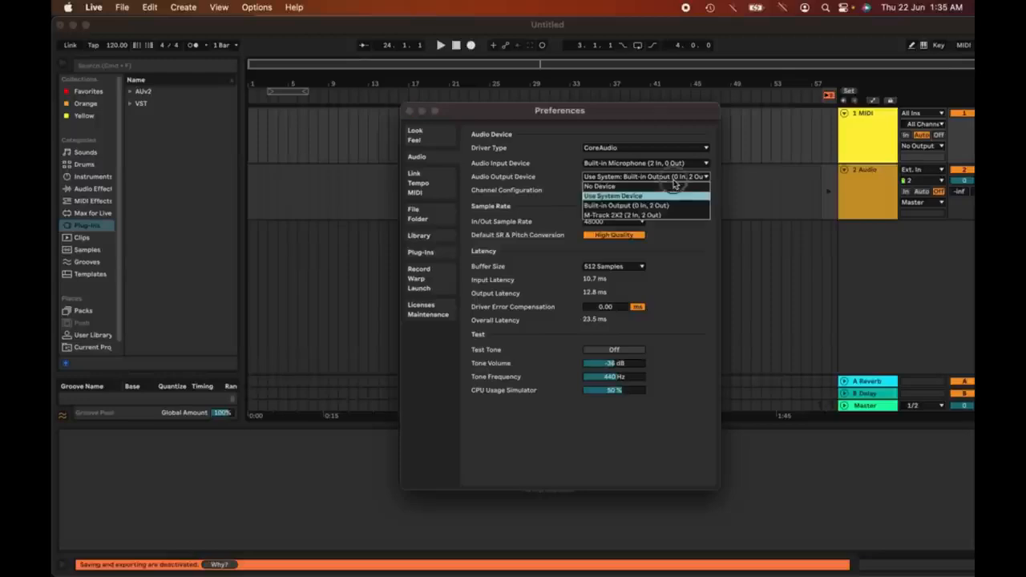
click(683, 232)
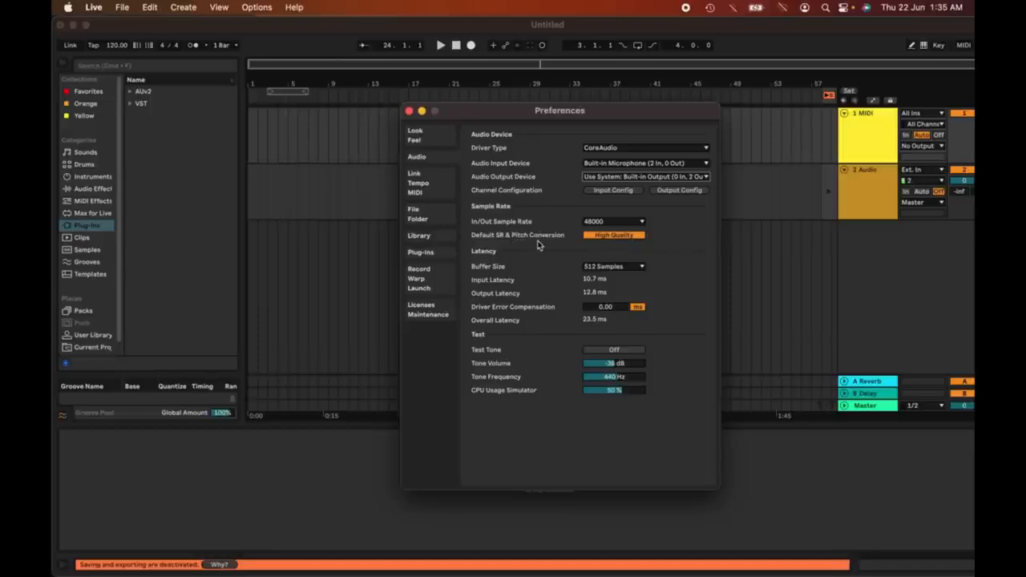
- Toggle Default SR & Pitch Conversion away from High Quality and back, and try the Driver Error Compensation value
click(616, 237)
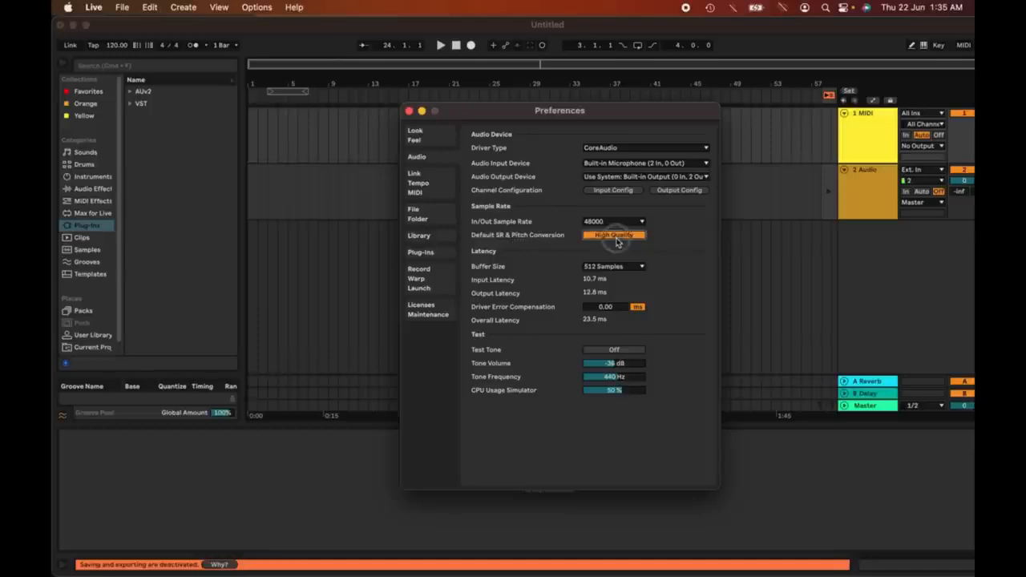
click(623, 239)
drag(603, 311, 609, 315)
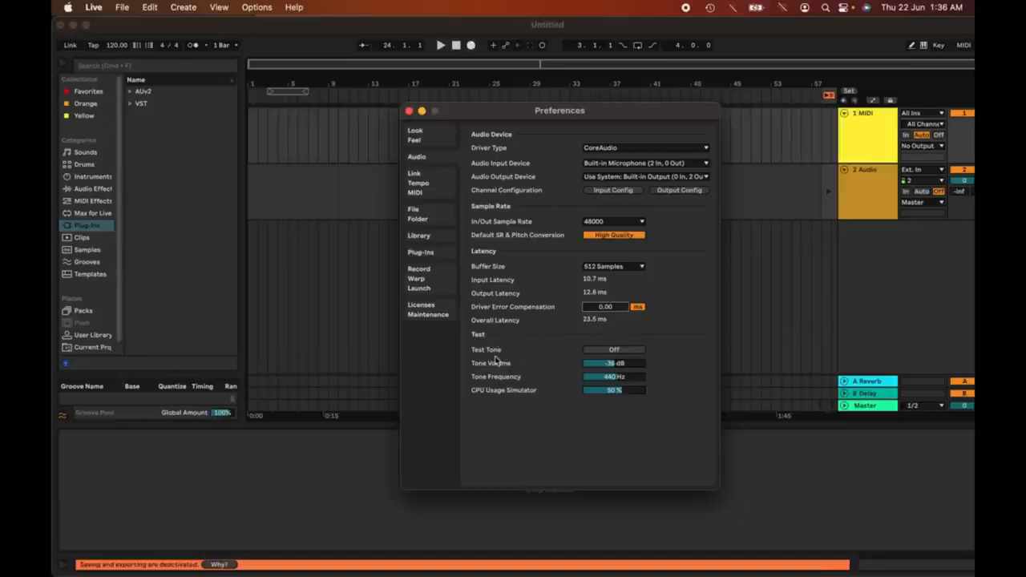
- Turn on the test tone and adjust its volume and frequency
click(613, 350)
click(618, 368)
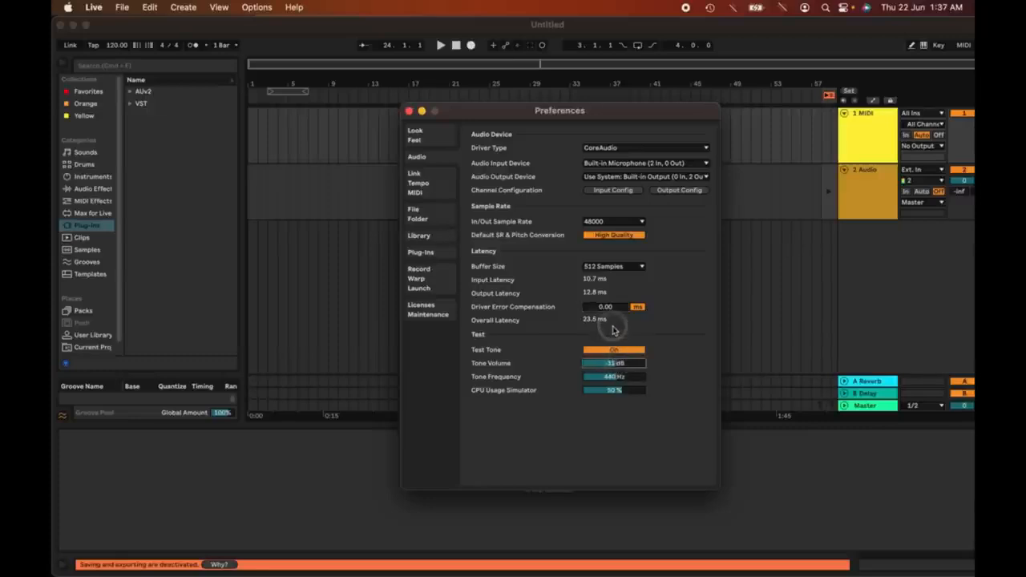
drag(615, 376, 646, 377)
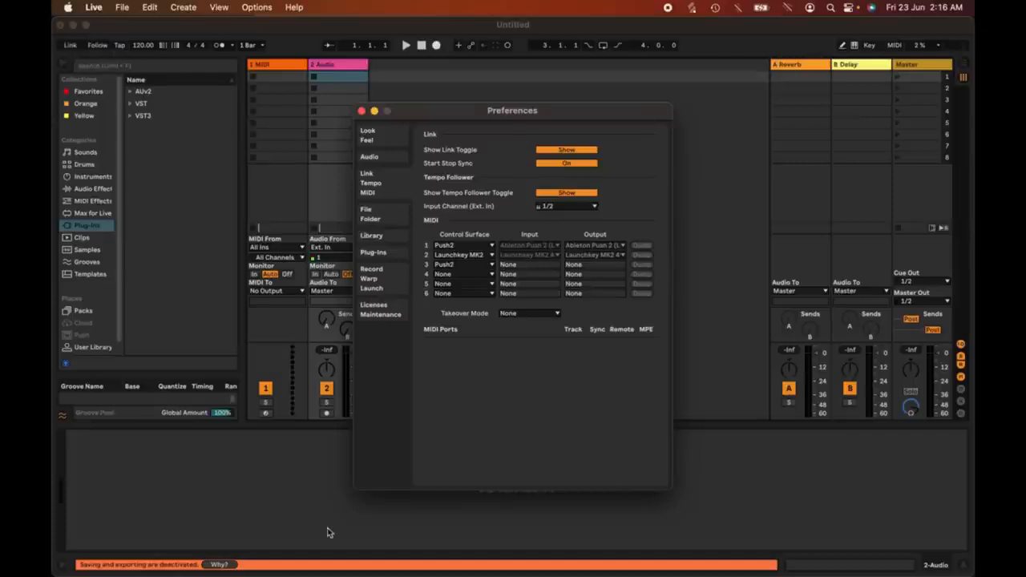
- Switch to Ableton Live 10 Suite and enable Link there, and return to the other Live version to enable Link as well
click(371, 559)
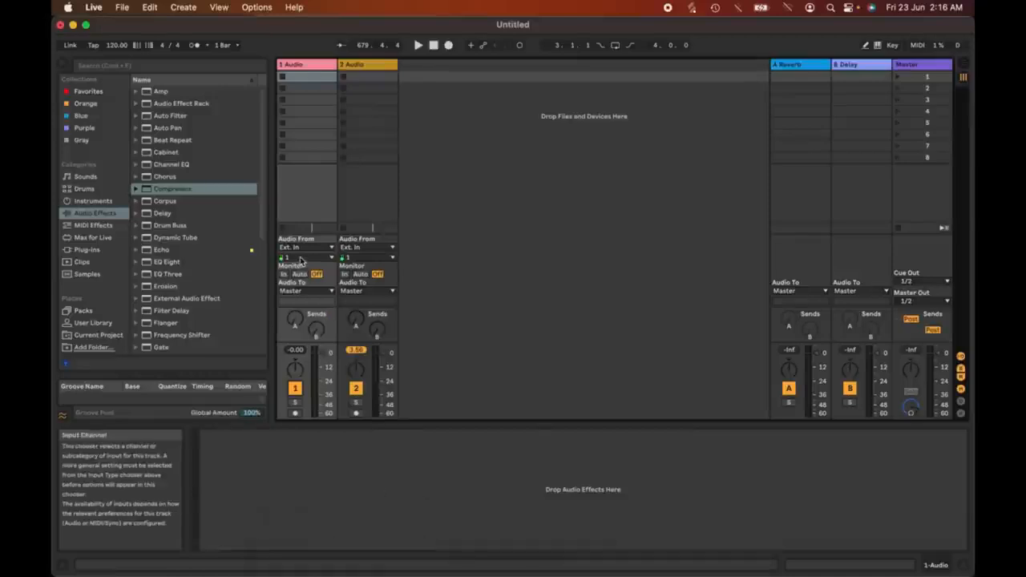
click(73, 47)
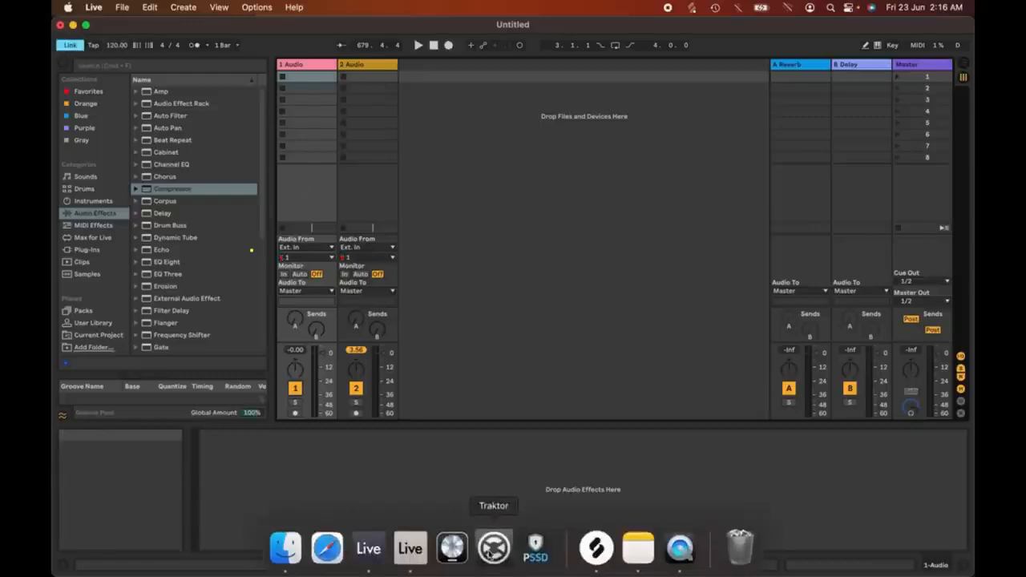
click(410, 548)
click(71, 48)
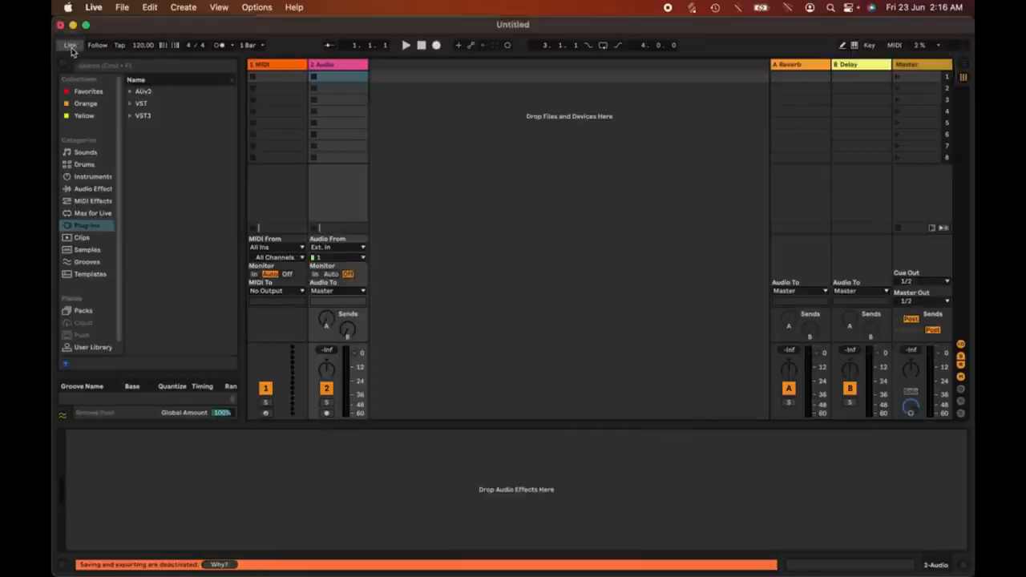
click(72, 46)
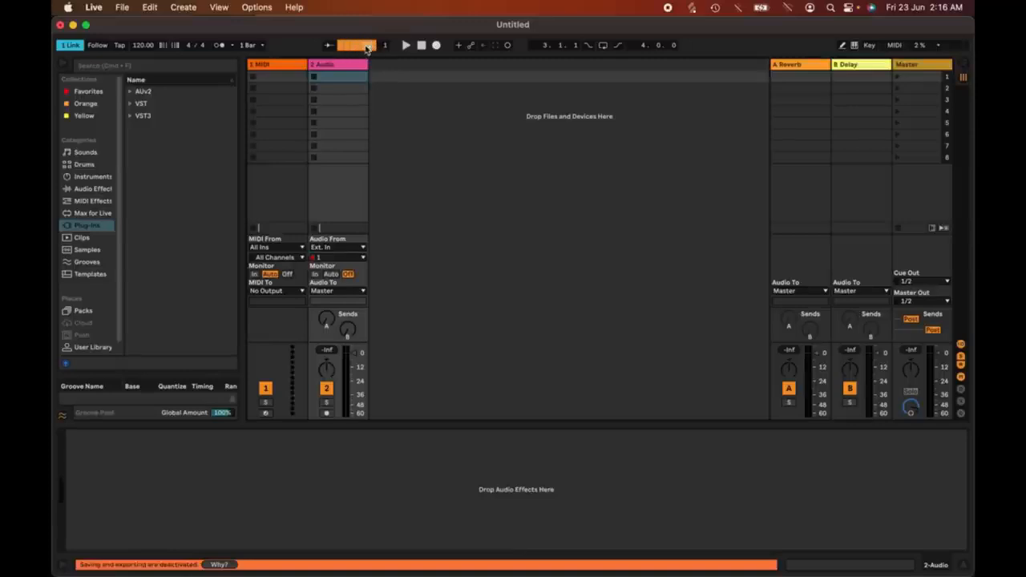
- Start playback, switch to Ableton Live 10 Suite to check the linked set's transport, and return to the other Live version
click(405, 45)
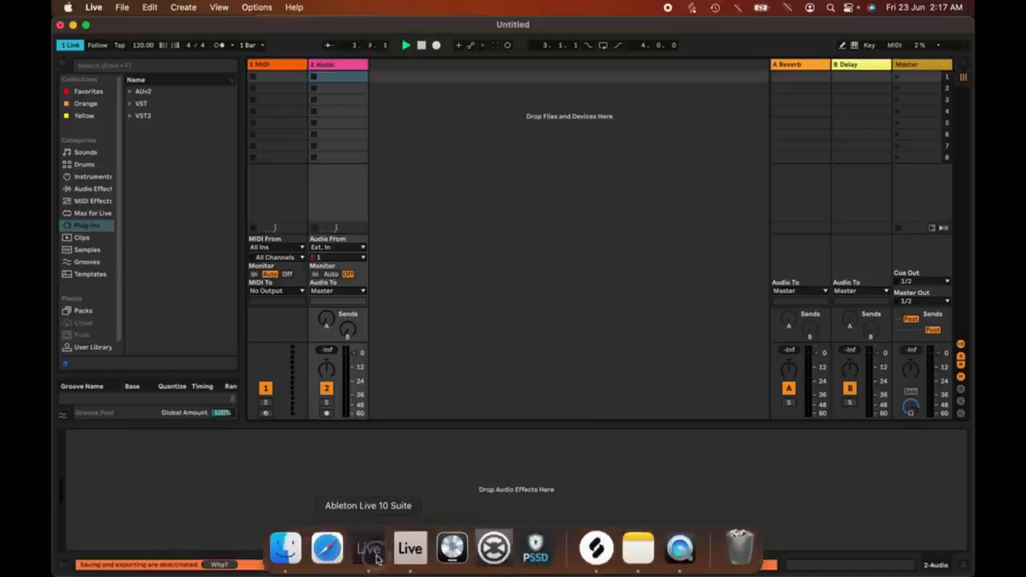
click(373, 553)
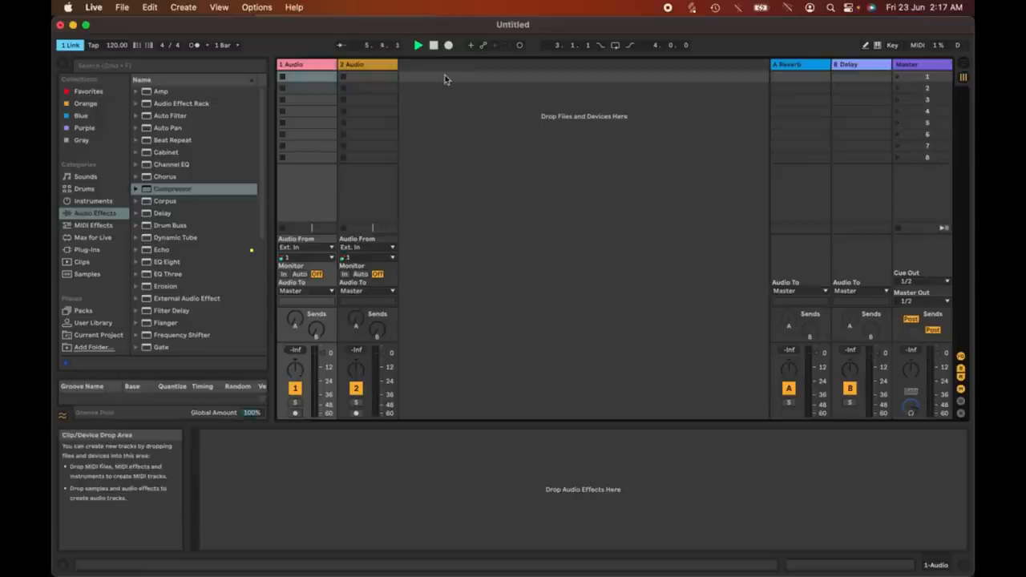
mouse_move(452, 574)
click(412, 560)
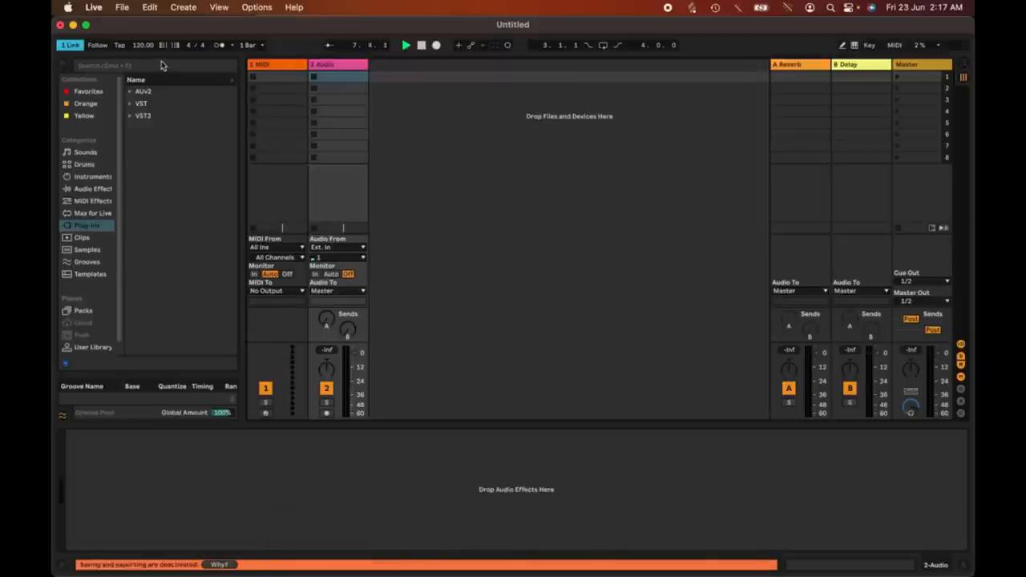
- Check the Start Stop Sync setting in the Link preferences and close Preferences
click(92, 7)
click(116, 48)
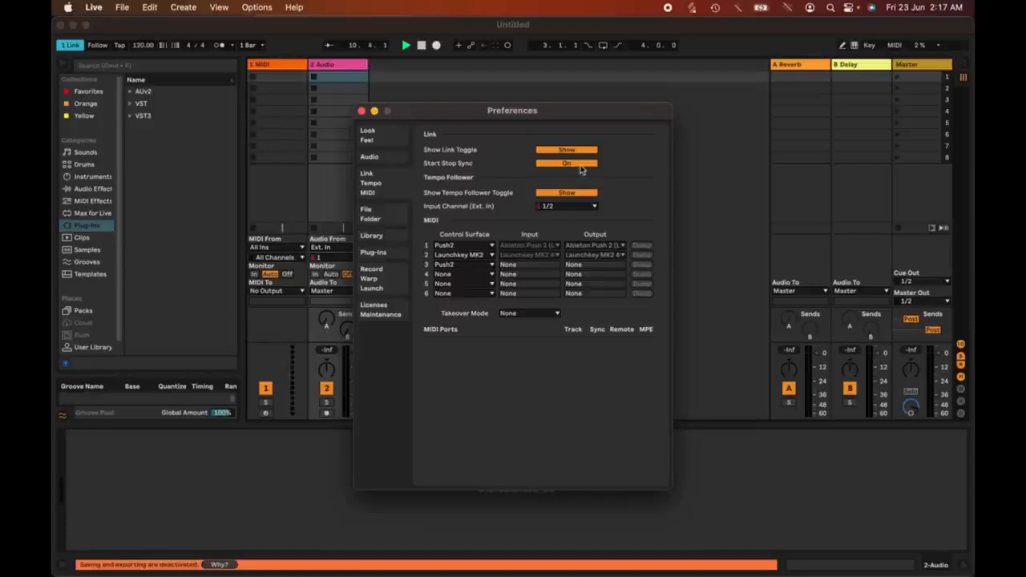
click(361, 110)
- Turn Link off in both Live versions and close the Ableton Live 10 Suite set without saving
click(69, 47)
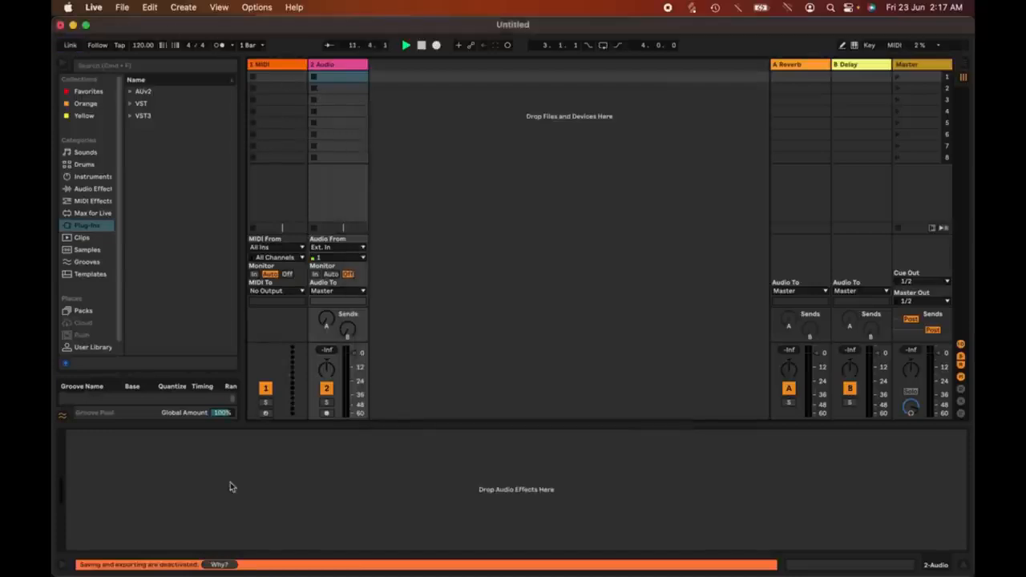
click(368, 549)
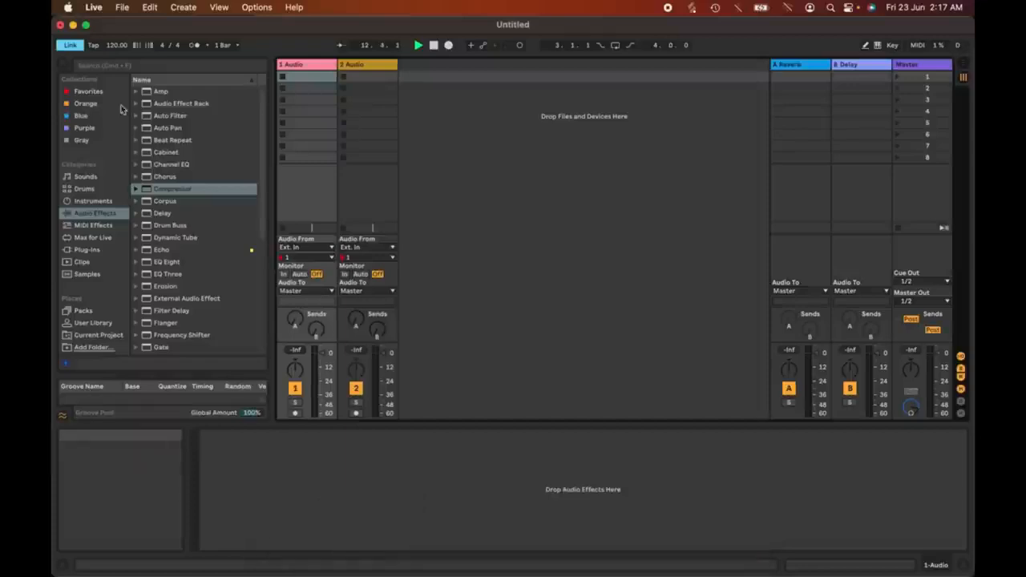
click(61, 26)
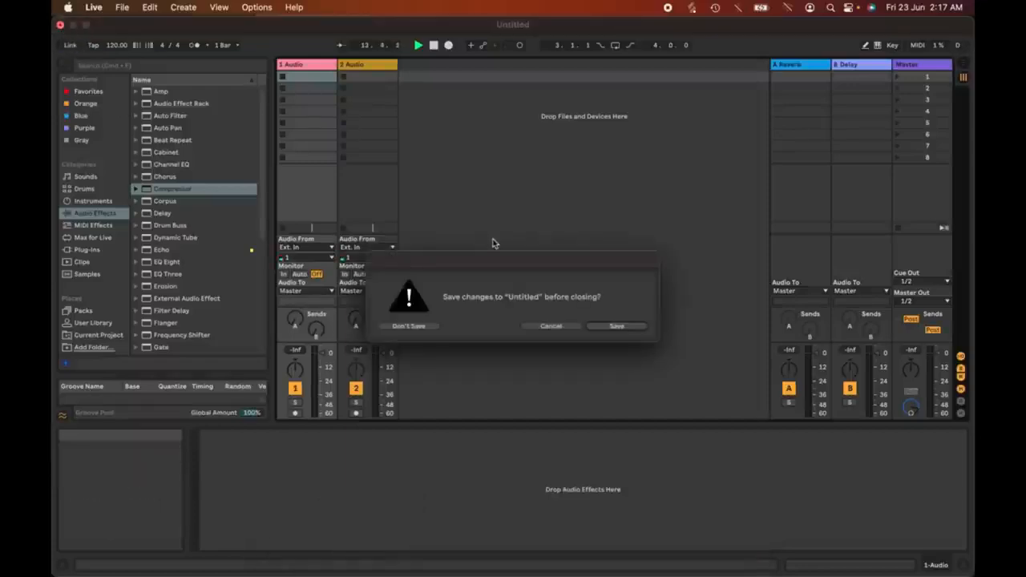
click(406, 327)
click(593, 327)
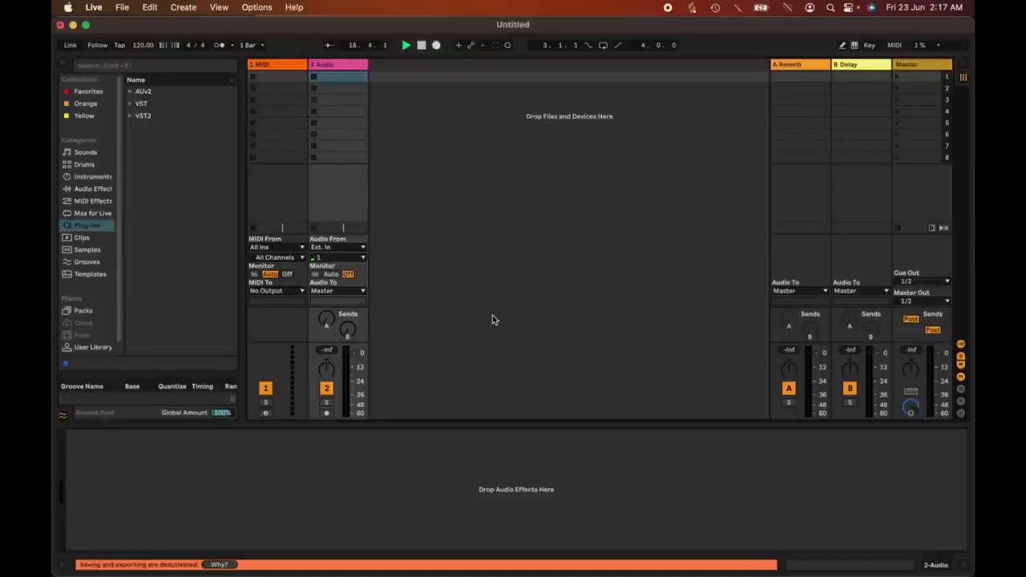
- Review the Tempo Follower toggle in Preferences and switch Follow on and off again in the set
click(94, 7)
click(121, 45)
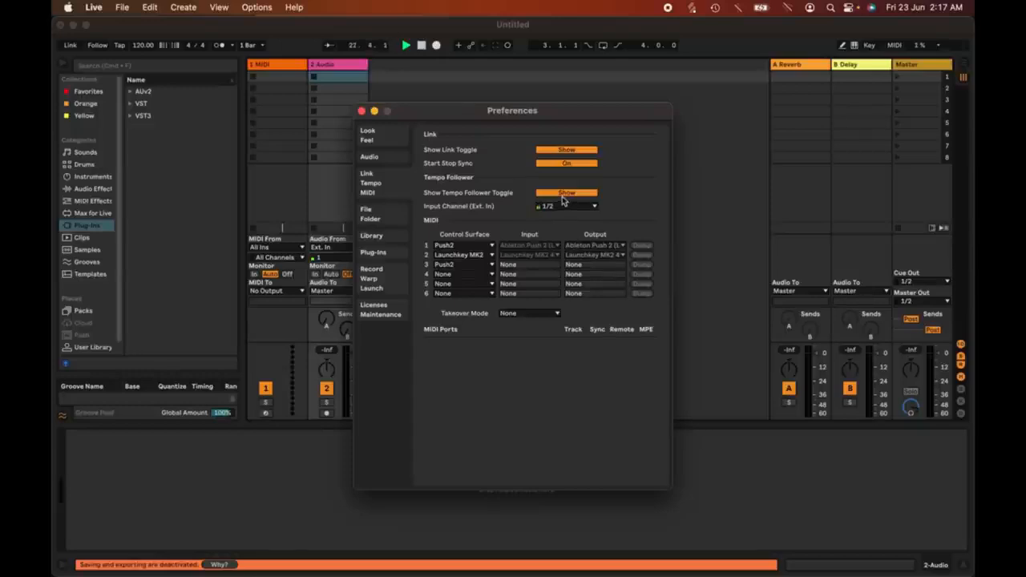
click(99, 44)
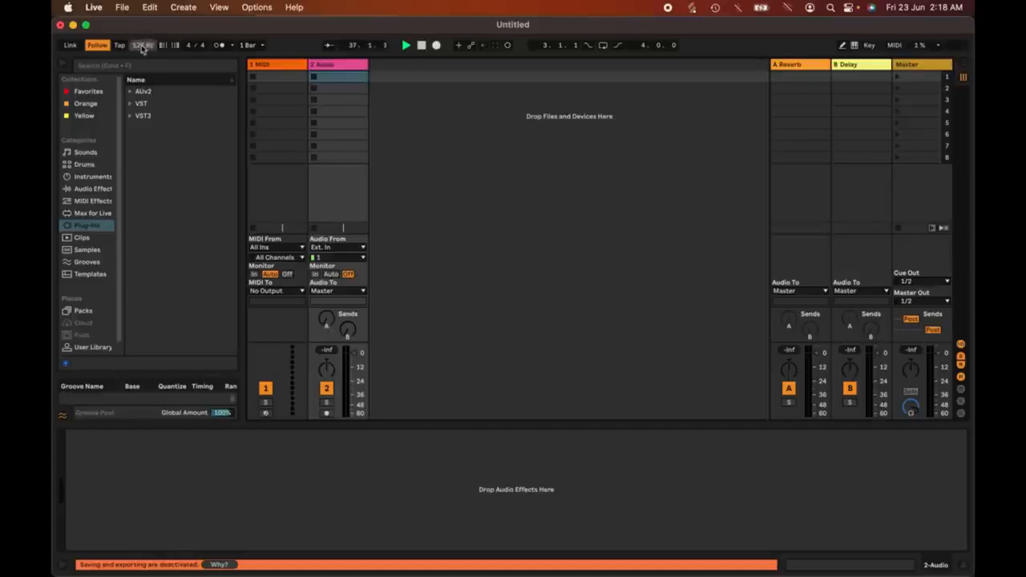
click(98, 46)
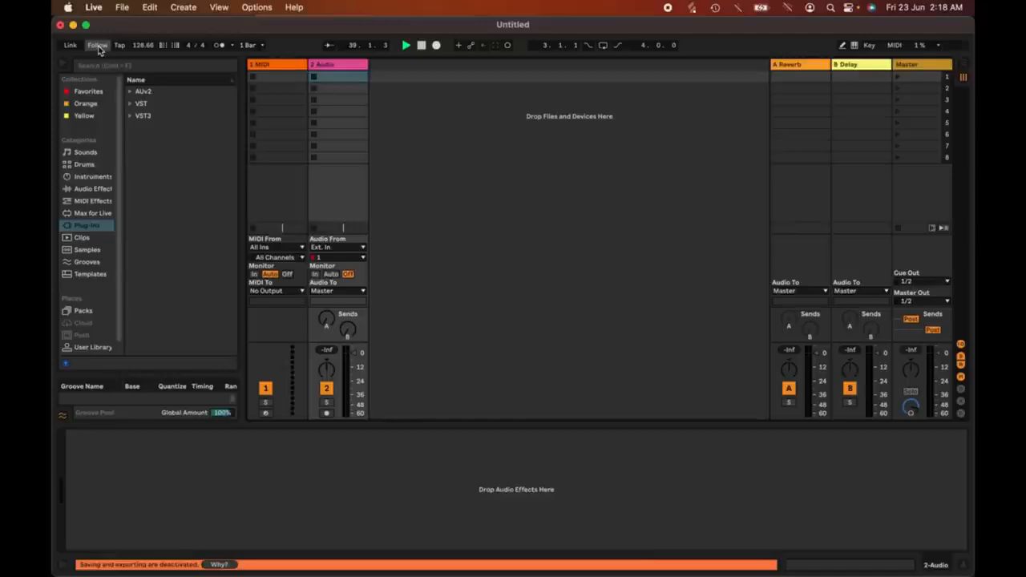
- Reopen Preferences and examine the input channel choices for the Tempo Follower
click(94, 8)
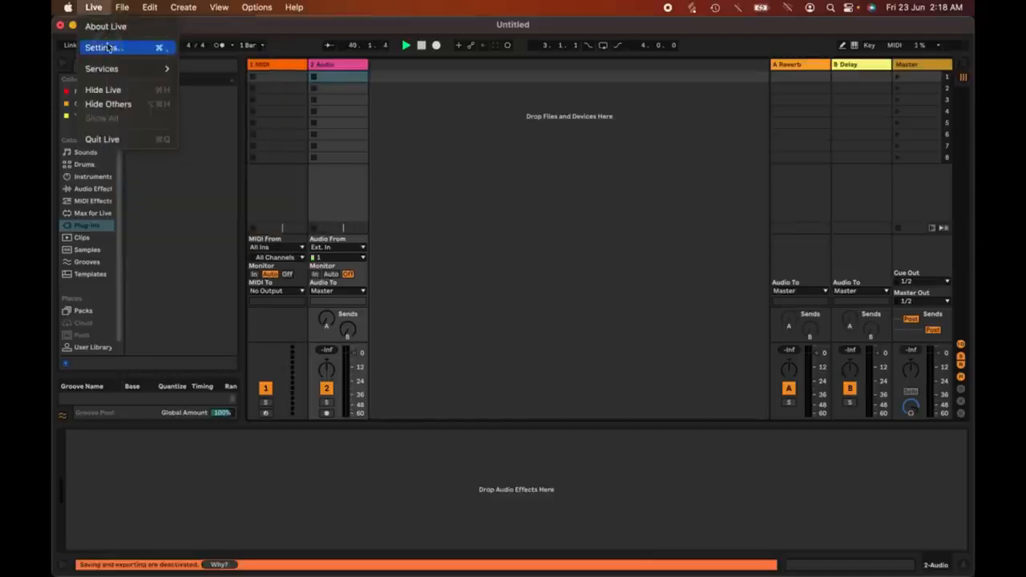
click(106, 44)
click(565, 206)
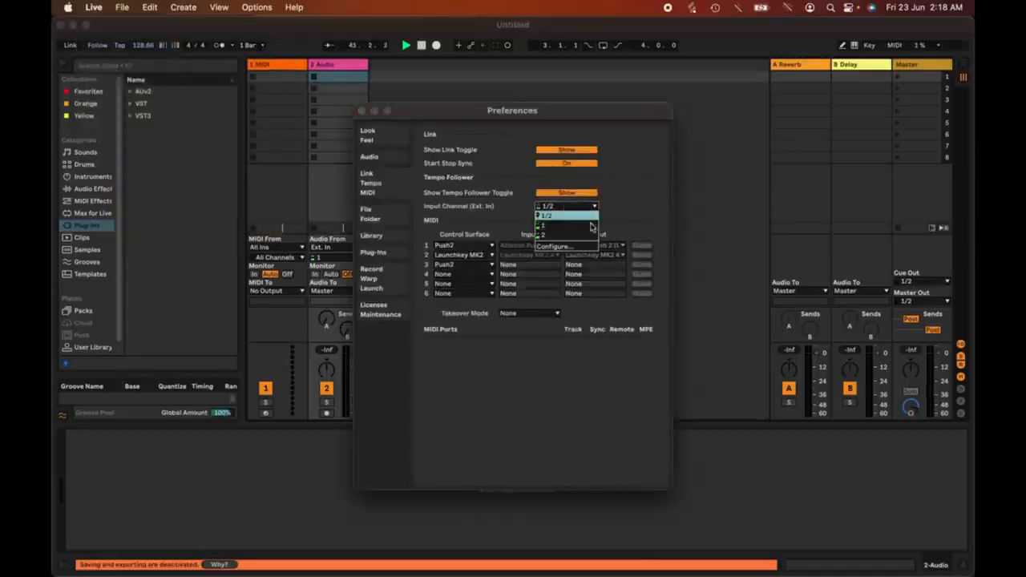
click(624, 210)
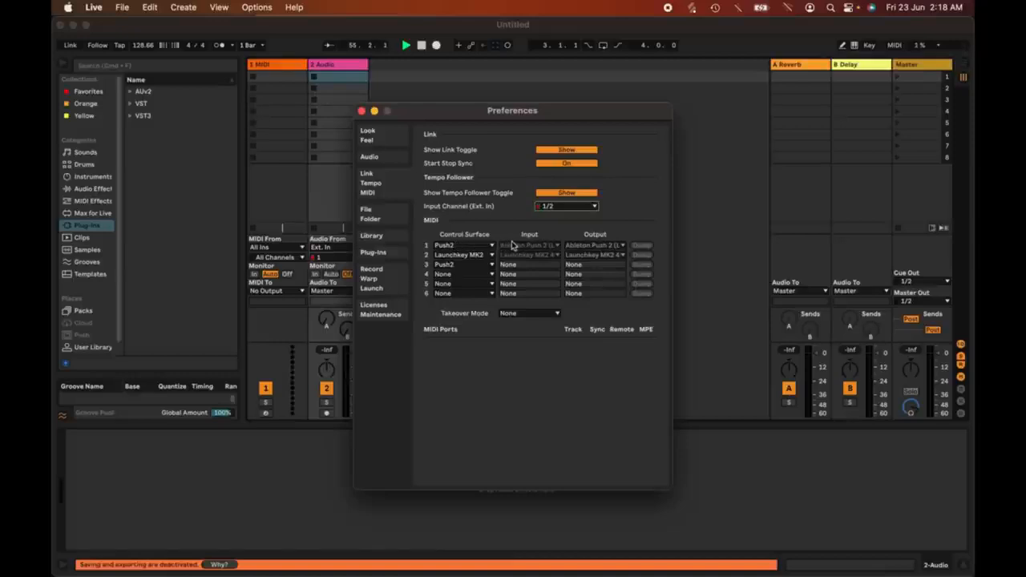
- Examine the available control surfaces for the fourth MIDI slot and the Takeover Mode options
click(465, 275)
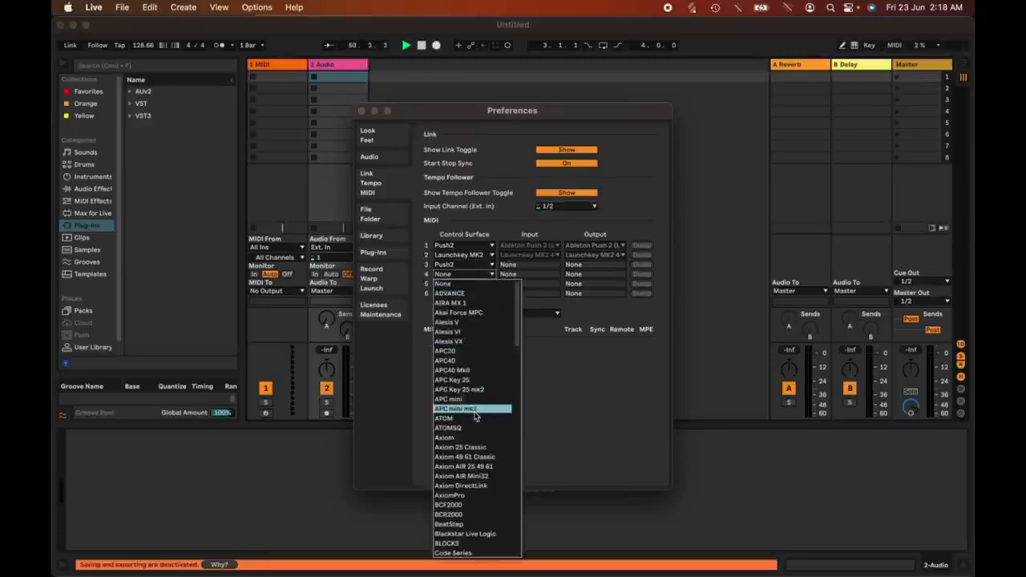
drag(518, 344, 518, 315)
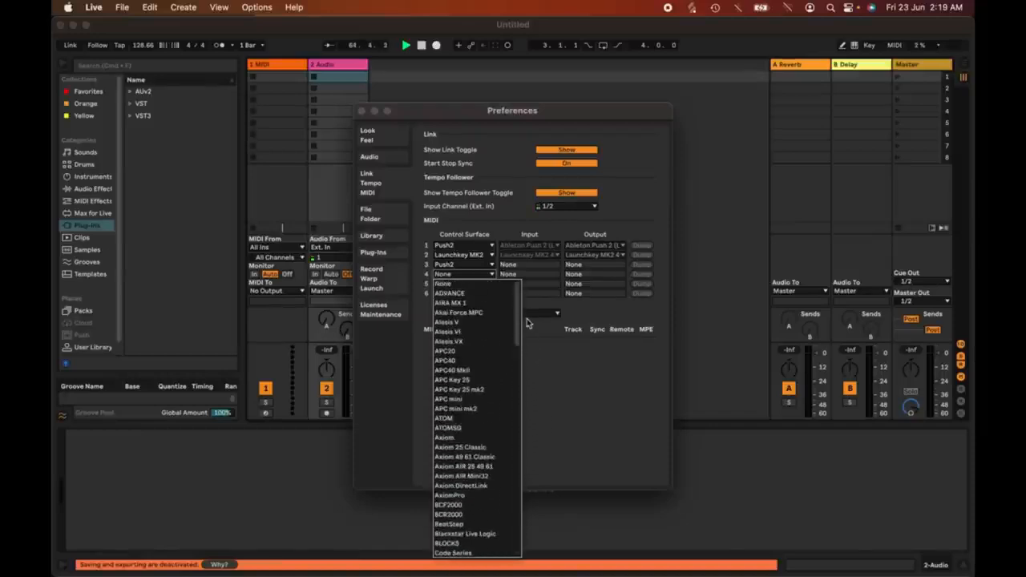
click(544, 328)
click(548, 314)
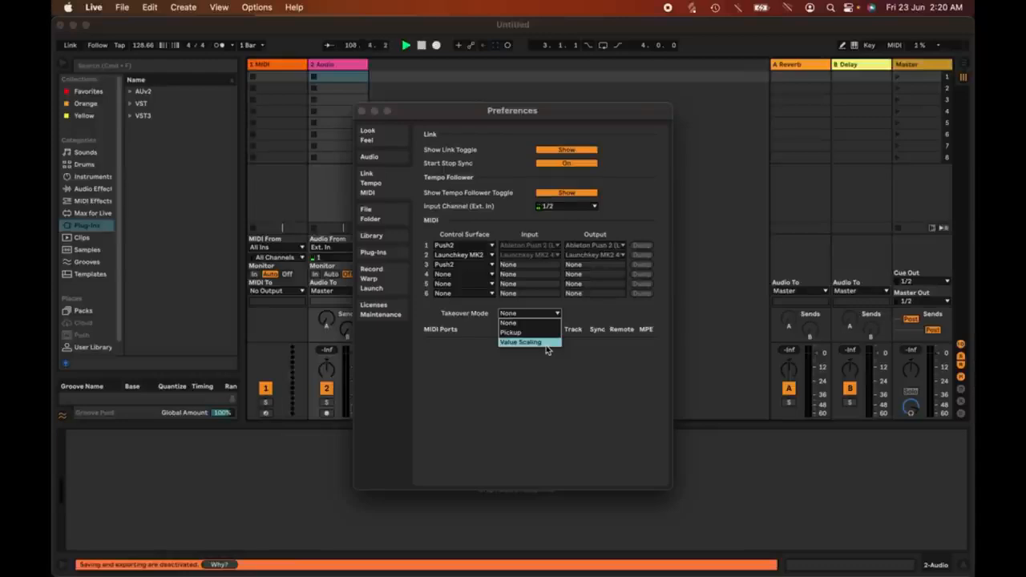
click(547, 370)
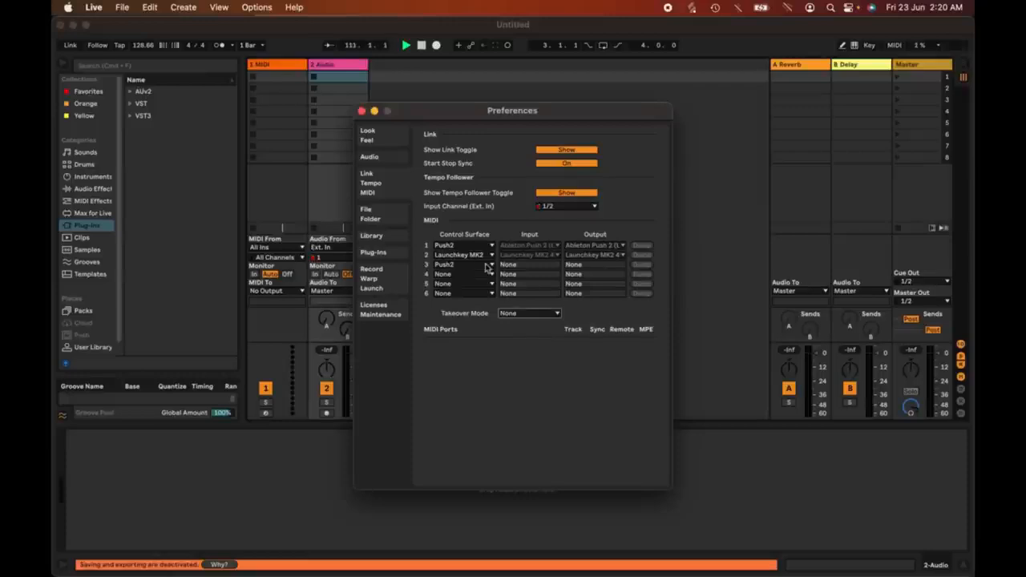
- Open the File Folder preferences
click(387, 218)
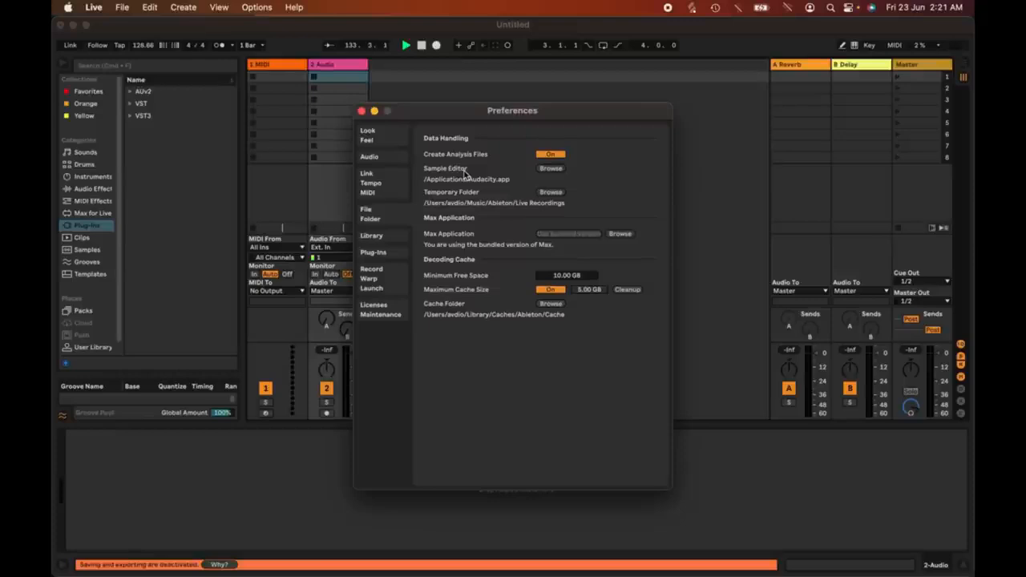
- Examine the folder choosers for the Sample Editor and the Temporary Folder, cancelling each one
click(545, 170)
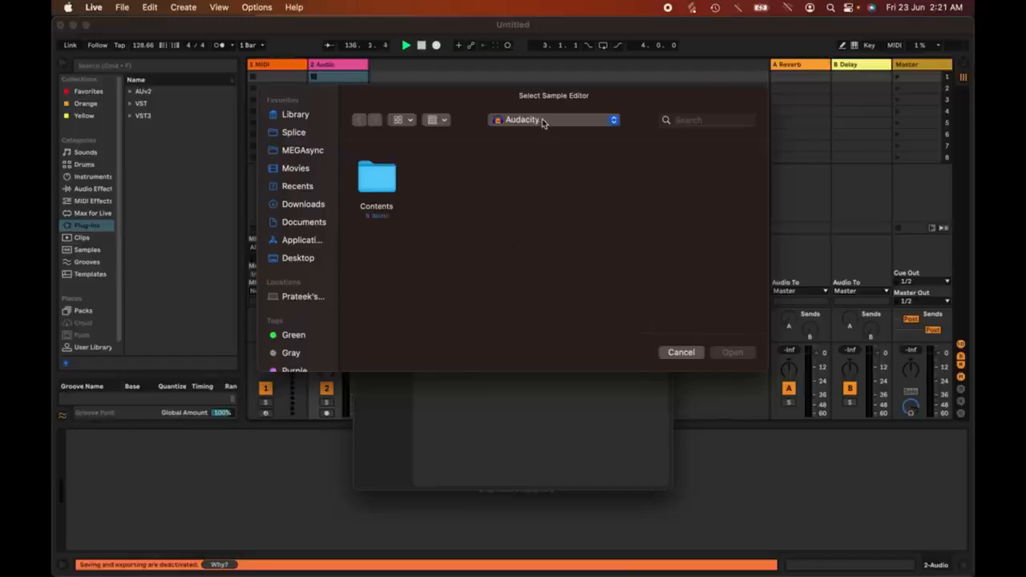
click(678, 352)
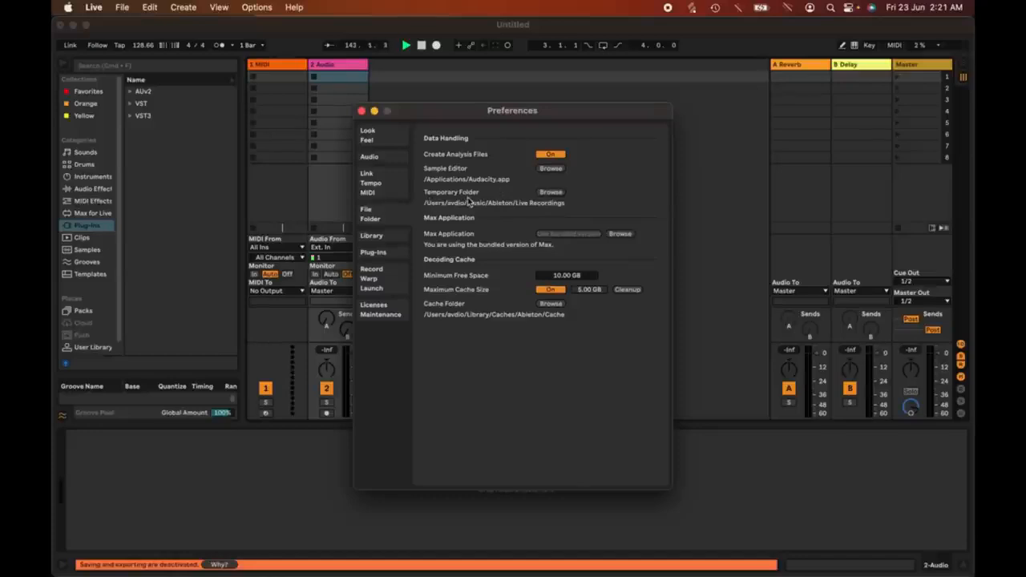
click(555, 194)
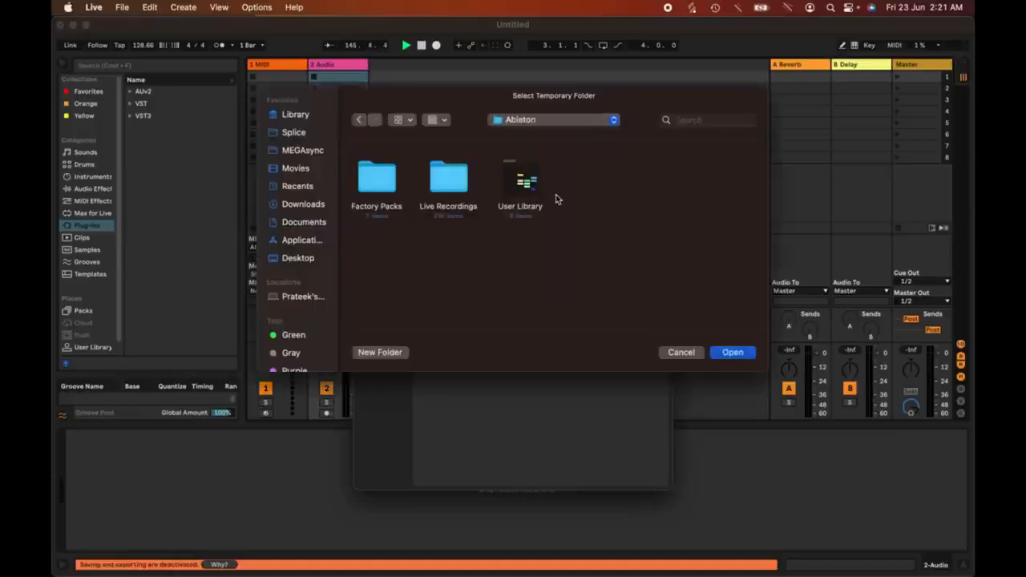
click(689, 358)
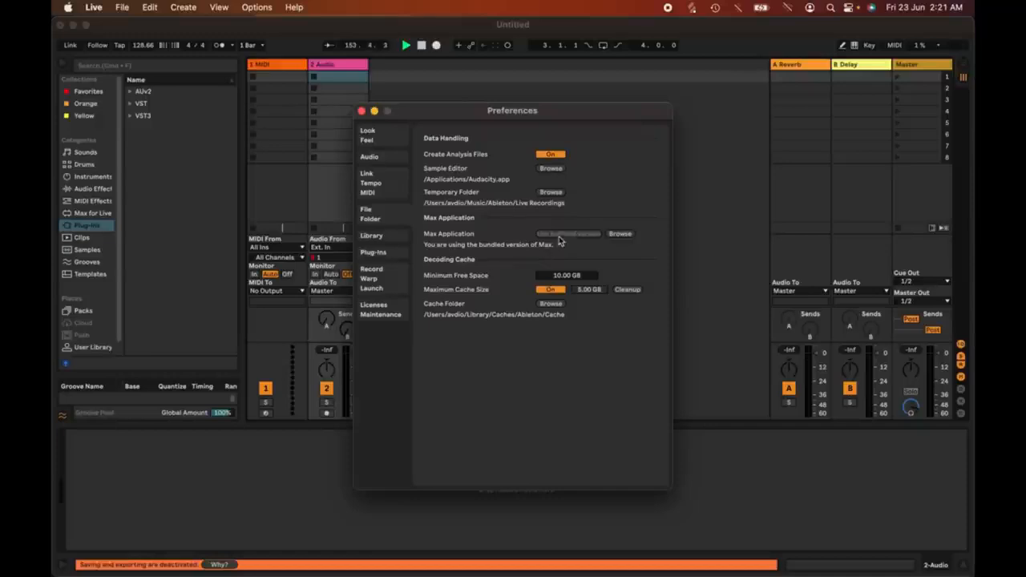
- Examine the chooser for the Max Application and its location choices, and cancel it
click(615, 235)
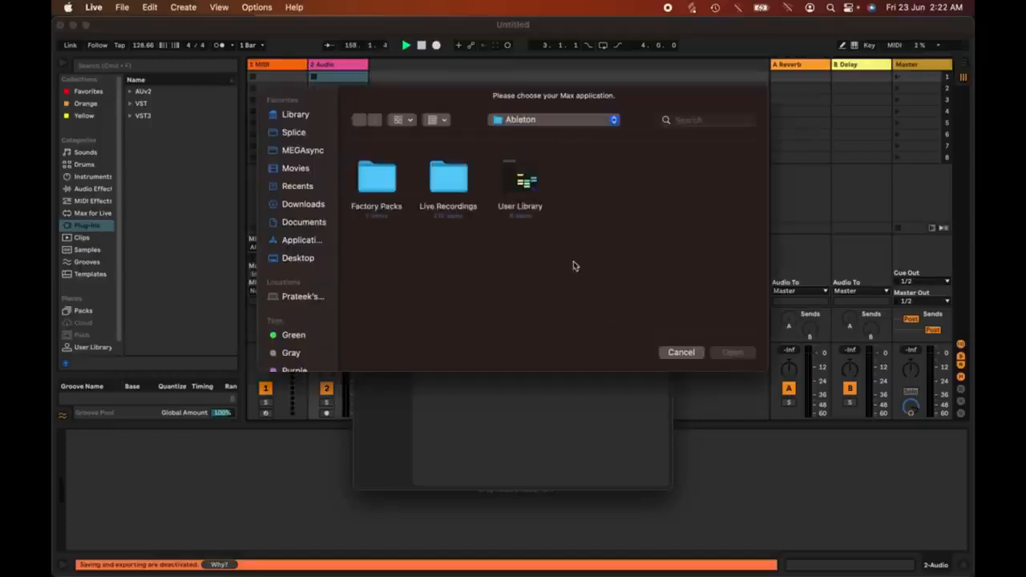
click(556, 122)
click(714, 168)
click(683, 353)
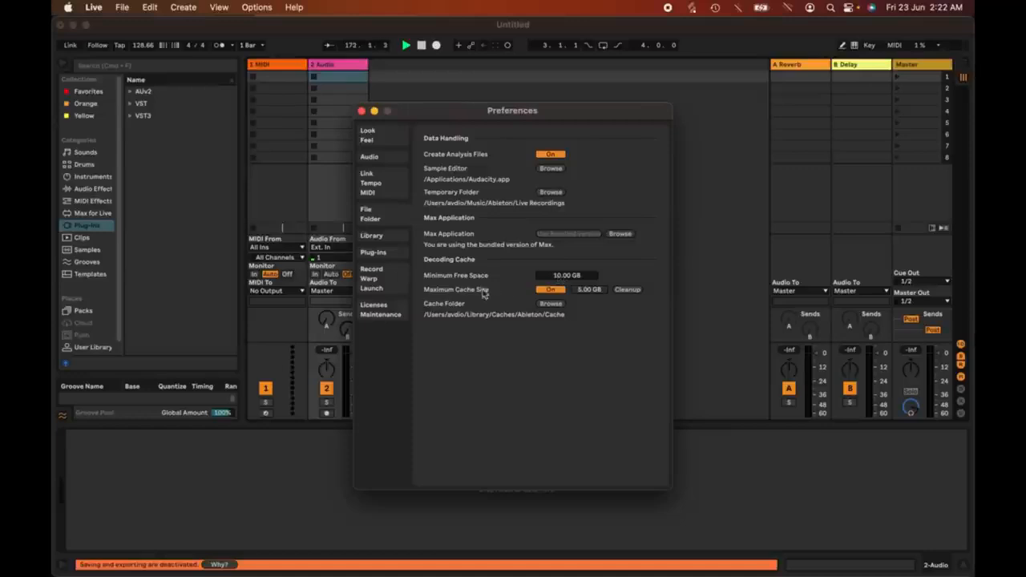
- Examine the decoding cache's Maximum Cache Size, Cleanup and Cache Folder options, cancelling the folder chooser
click(589, 292)
drag(594, 293, 594, 295)
drag(590, 290, 590, 288)
click(630, 292)
click(552, 304)
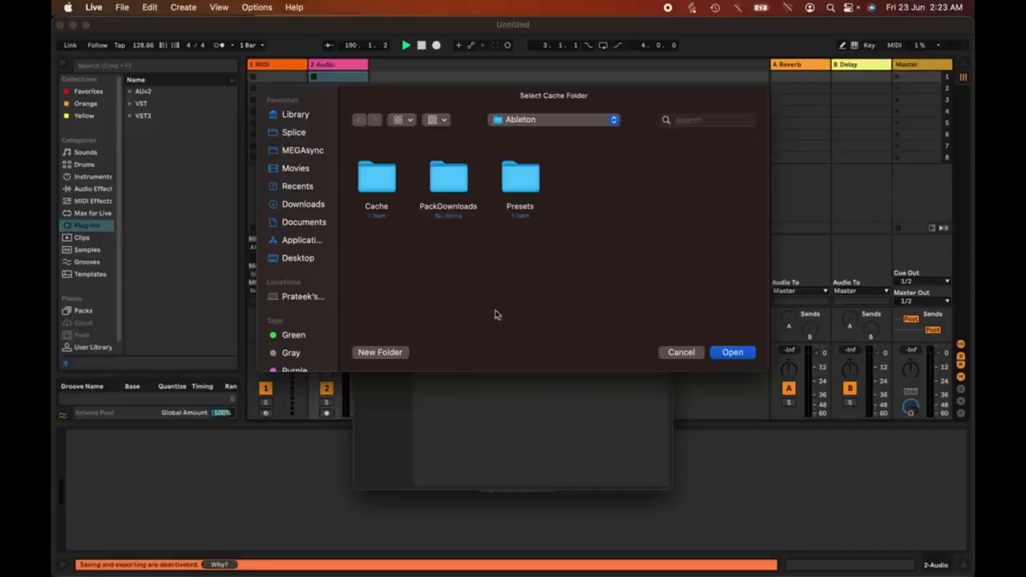
click(681, 352)
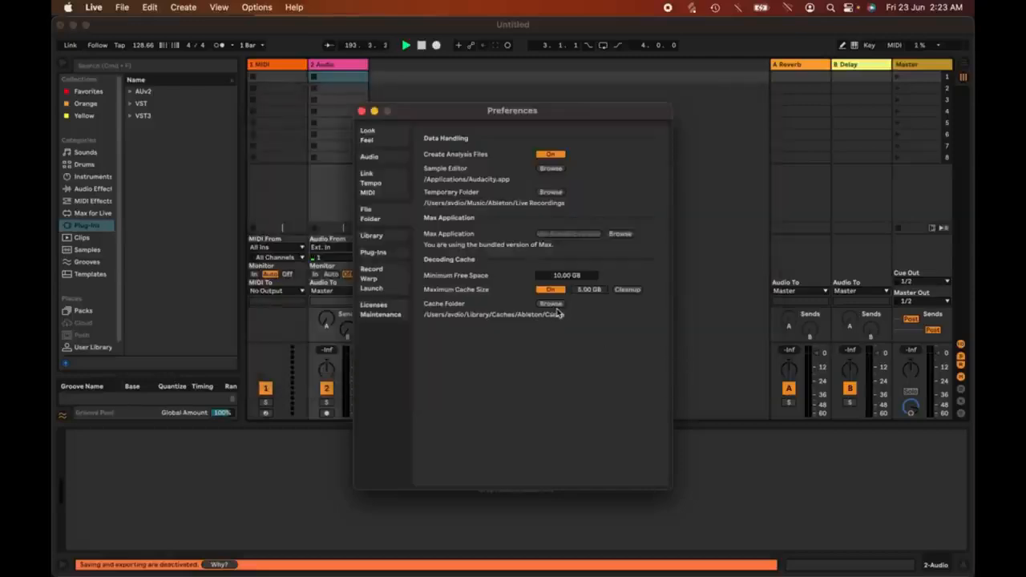
- Open the Library preferences, review the Collect Files on Export options and choose Always
click(383, 238)
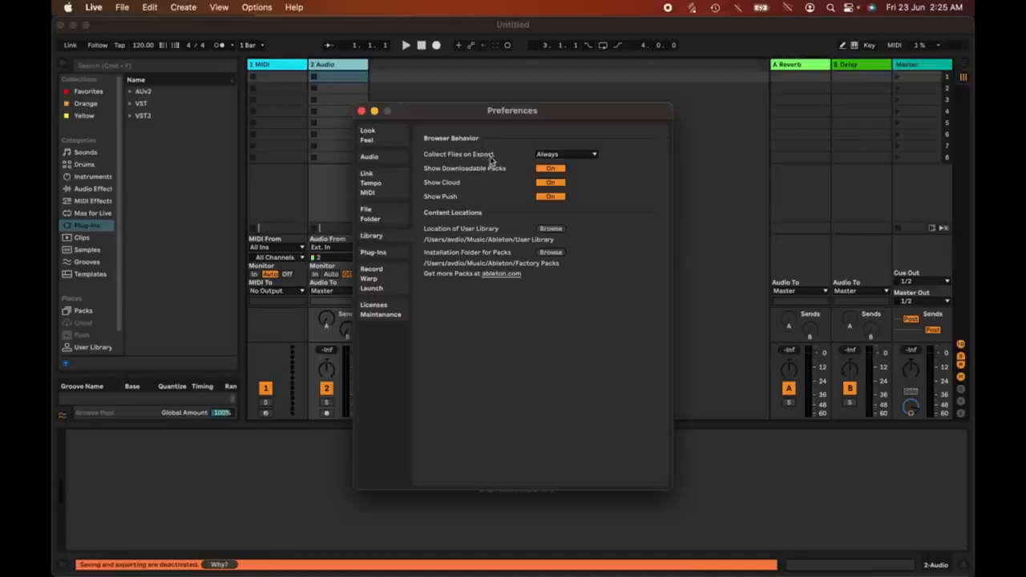
click(553, 154)
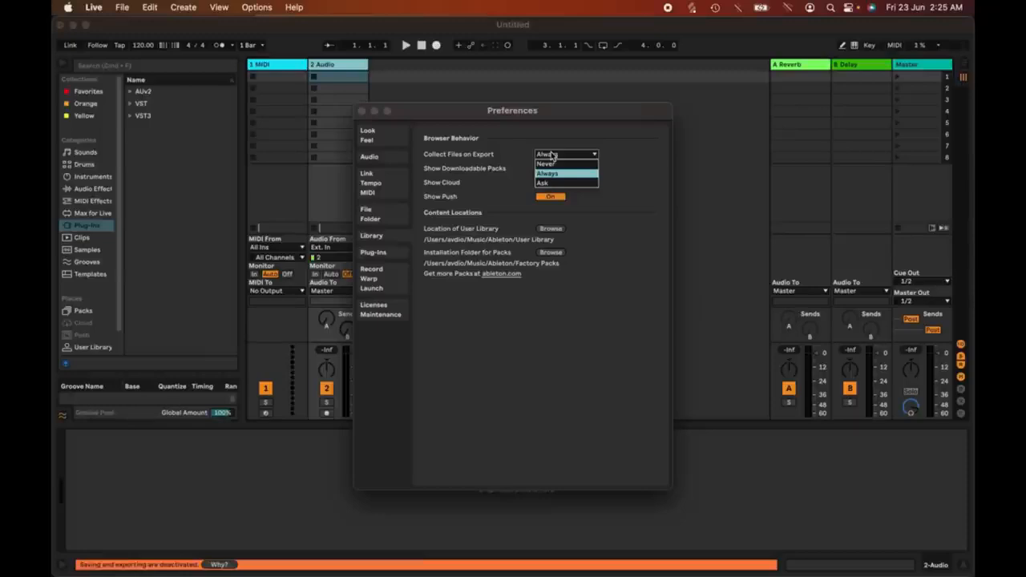
click(552, 155)
click(553, 154)
click(556, 175)
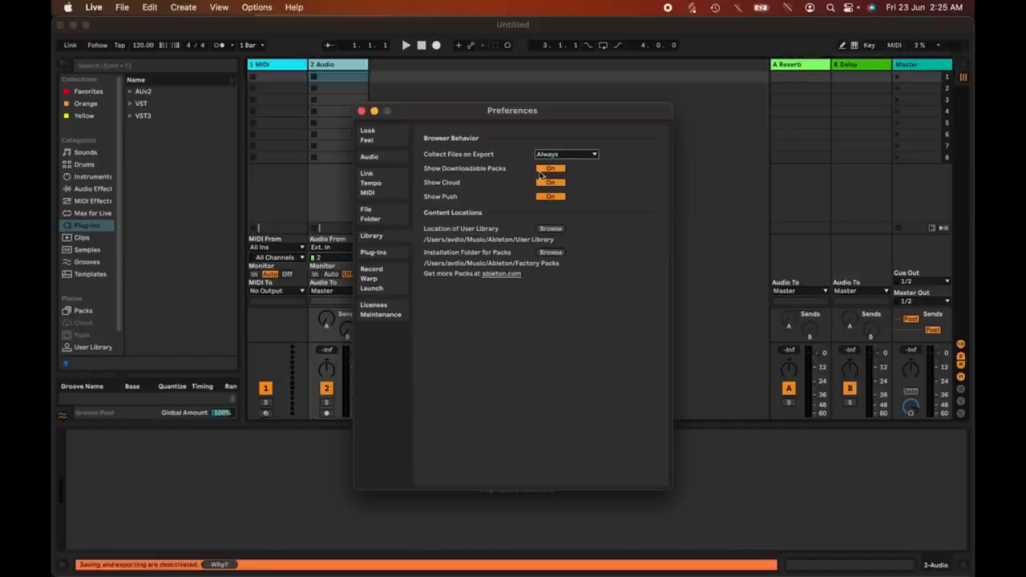
- Close Preferences, examine the downloadable Packs in the browser and reopen Preferences at the Library settings
key(super+comma)
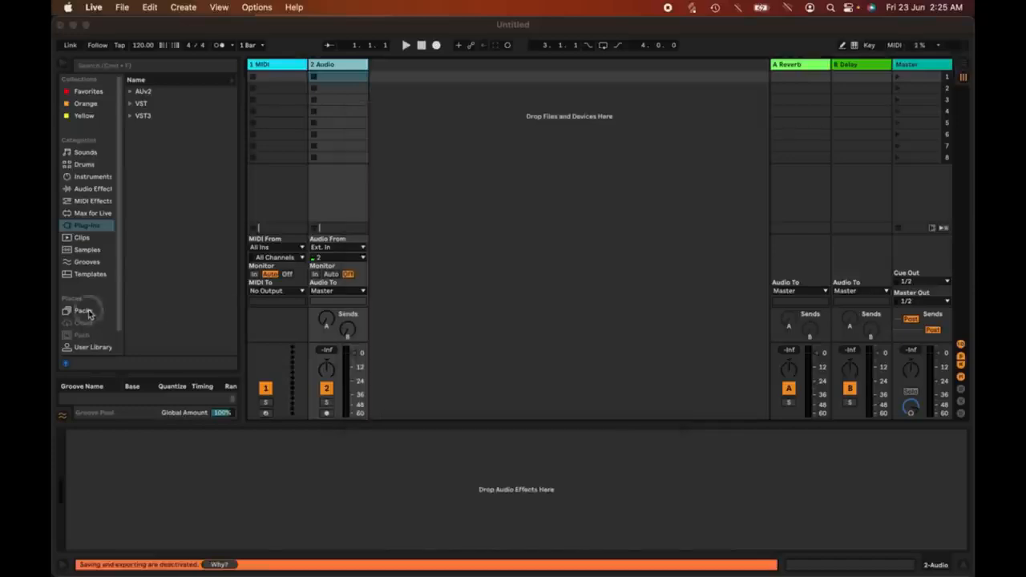
click(83, 311)
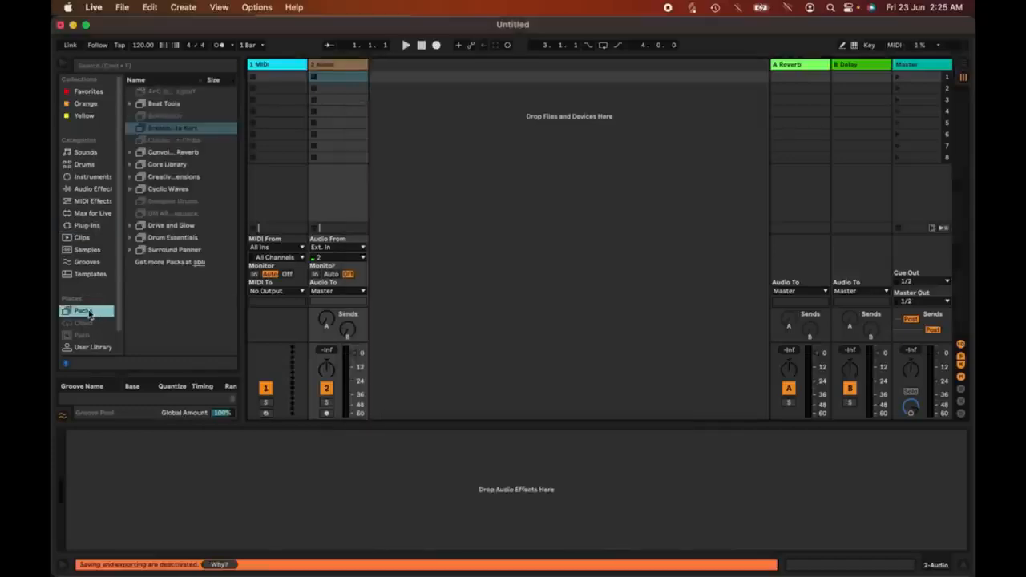
click(169, 131)
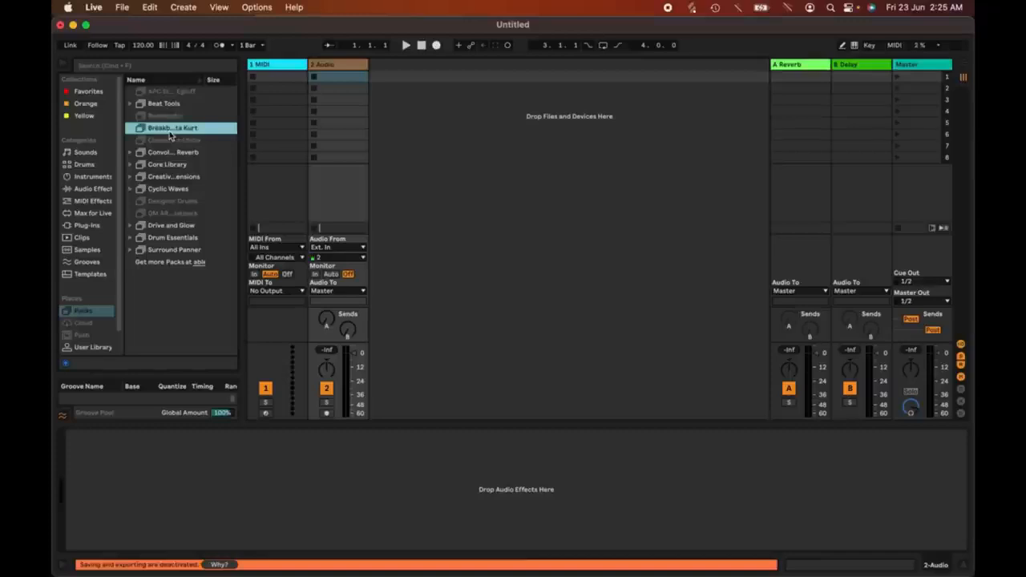
click(95, 7)
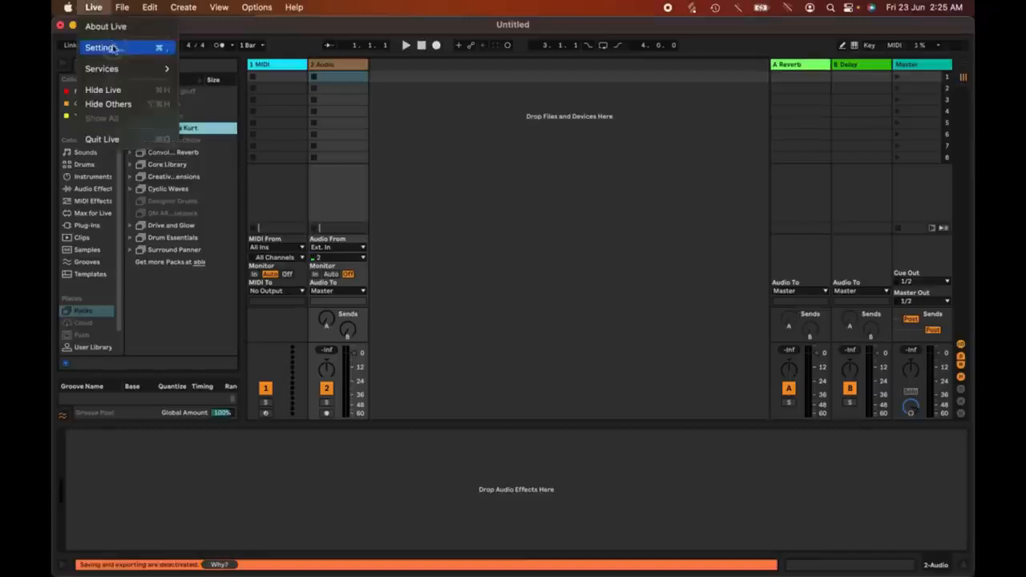
click(106, 46)
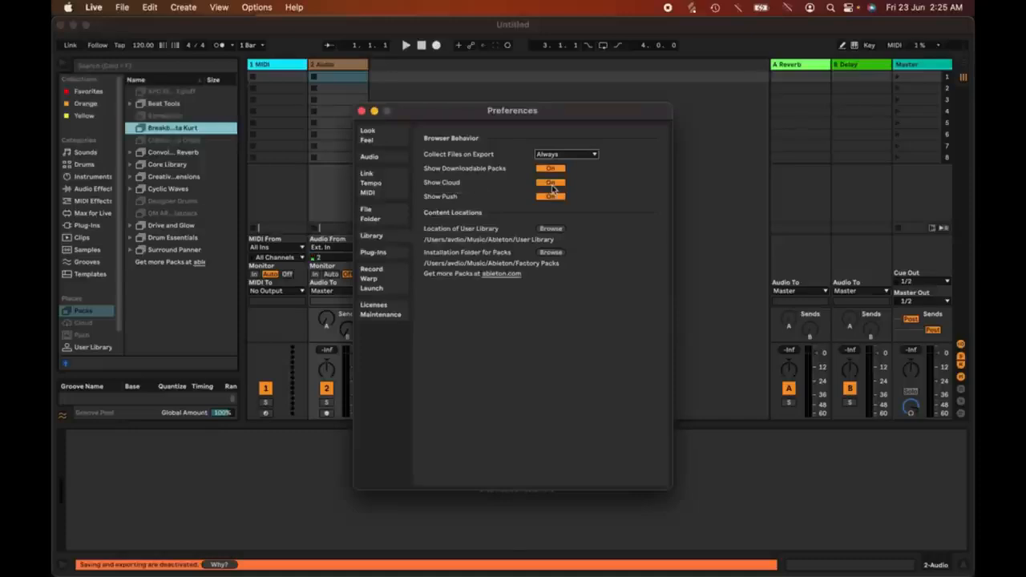
- Examine the Cloud place in the browser and return to the Library preferences
key(Escape)
click(83, 323)
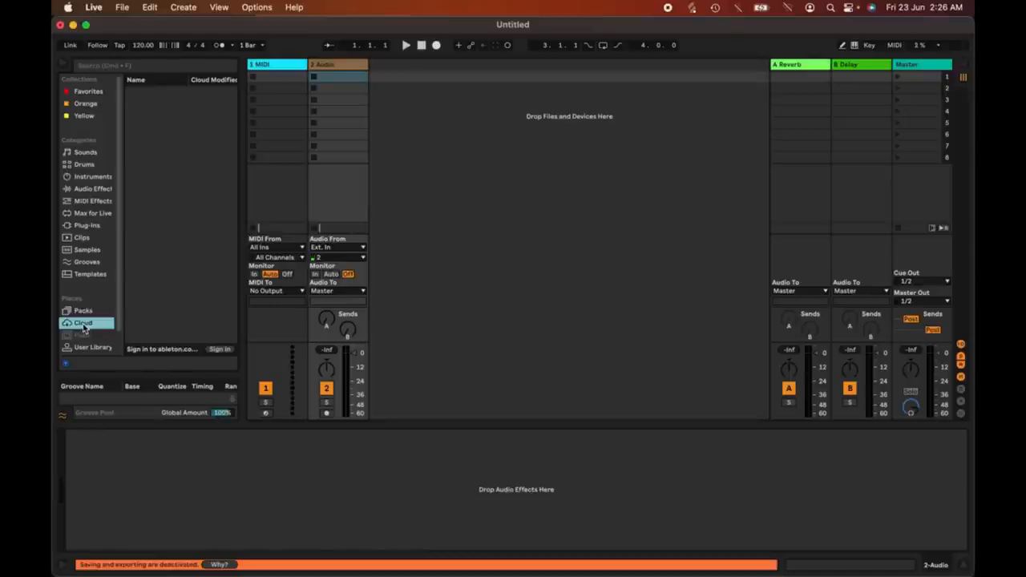
click(96, 7)
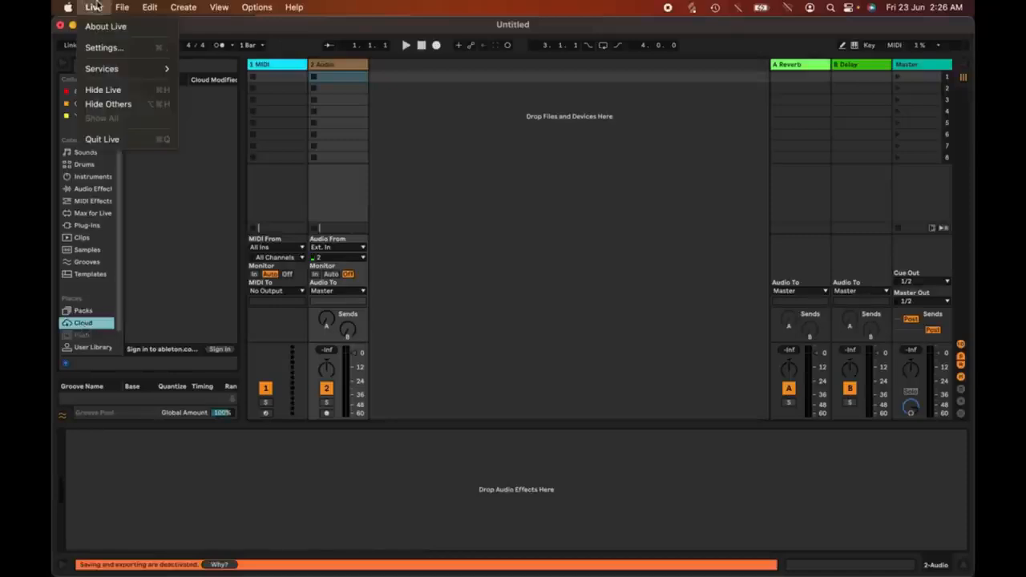
click(104, 48)
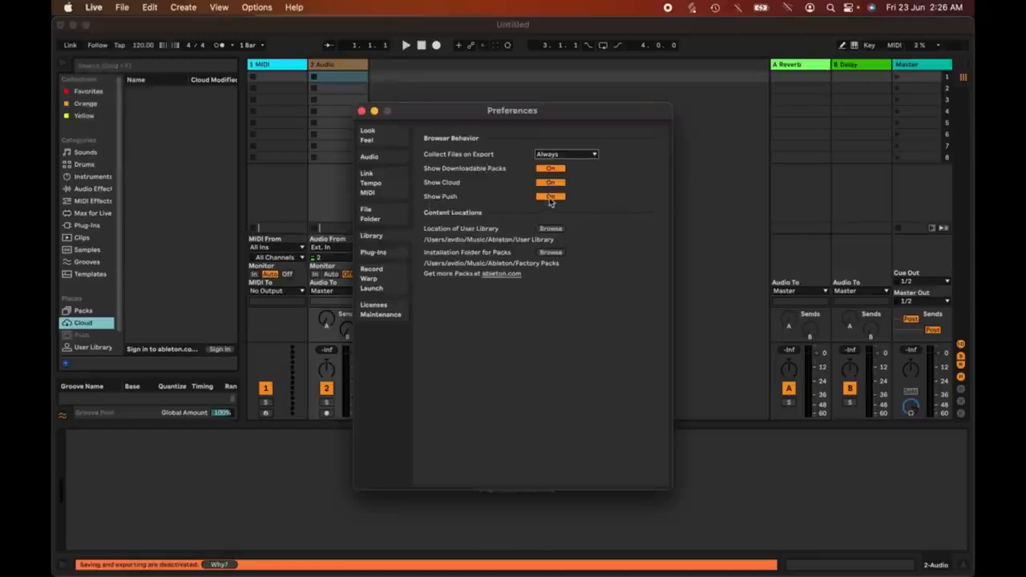
- Examine the Push place in the browser and return to the Library preferences
click(83, 335)
click(85, 335)
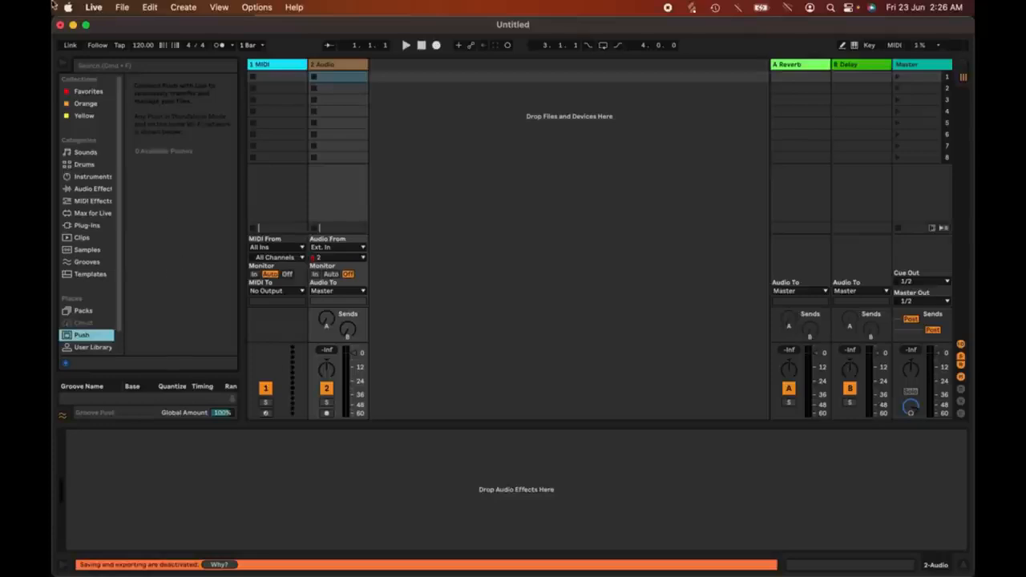
click(91, 8)
click(103, 47)
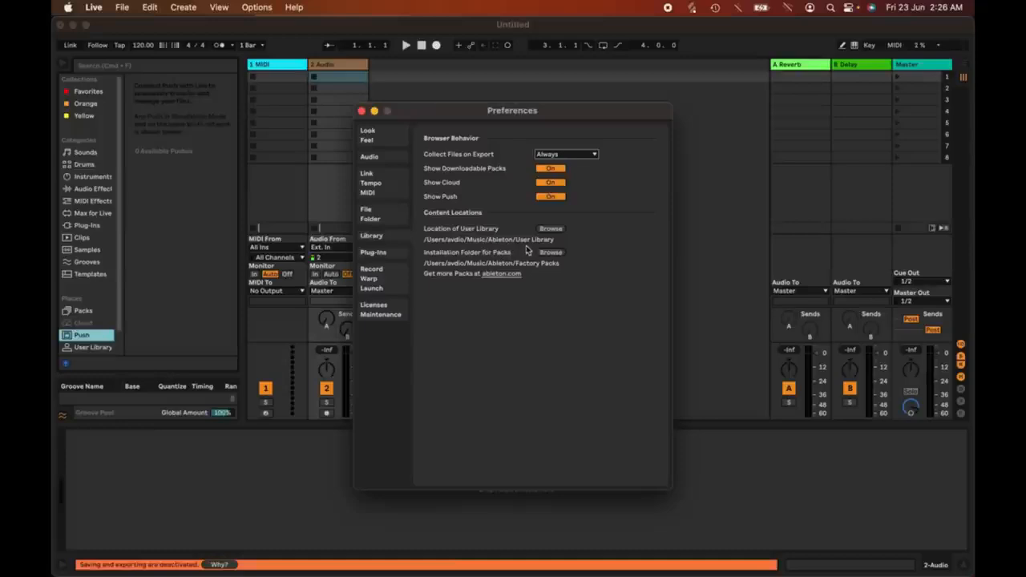
- Examine the folder choosers for the User Library location and the Packs installation folder, cancelling both
click(552, 230)
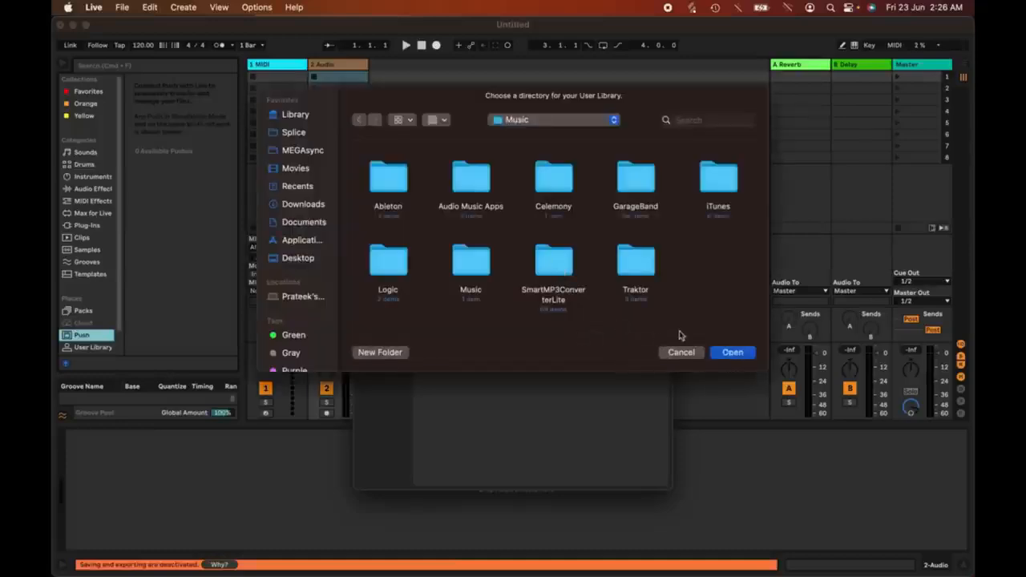
click(695, 354)
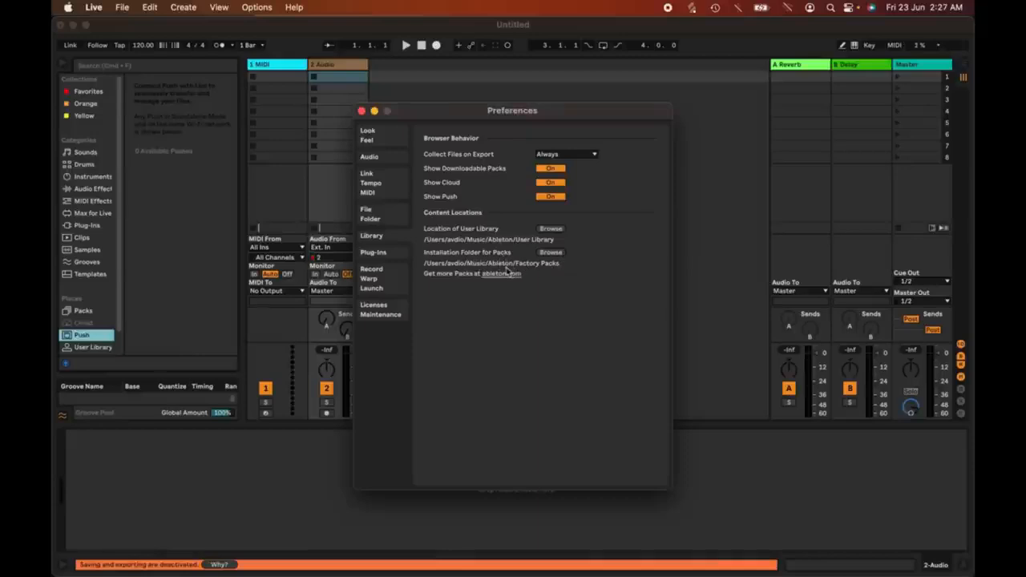
click(553, 252)
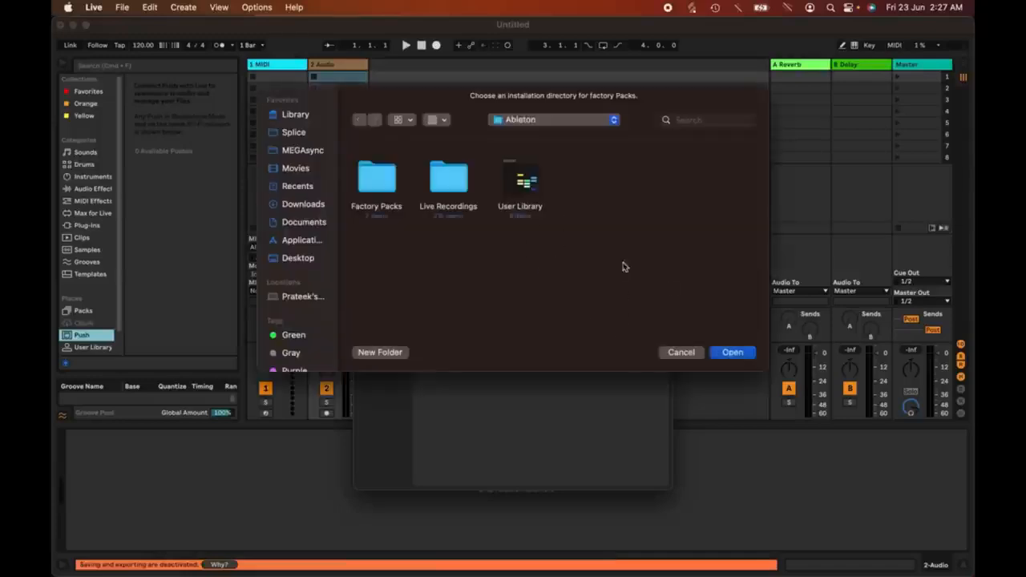
click(681, 352)
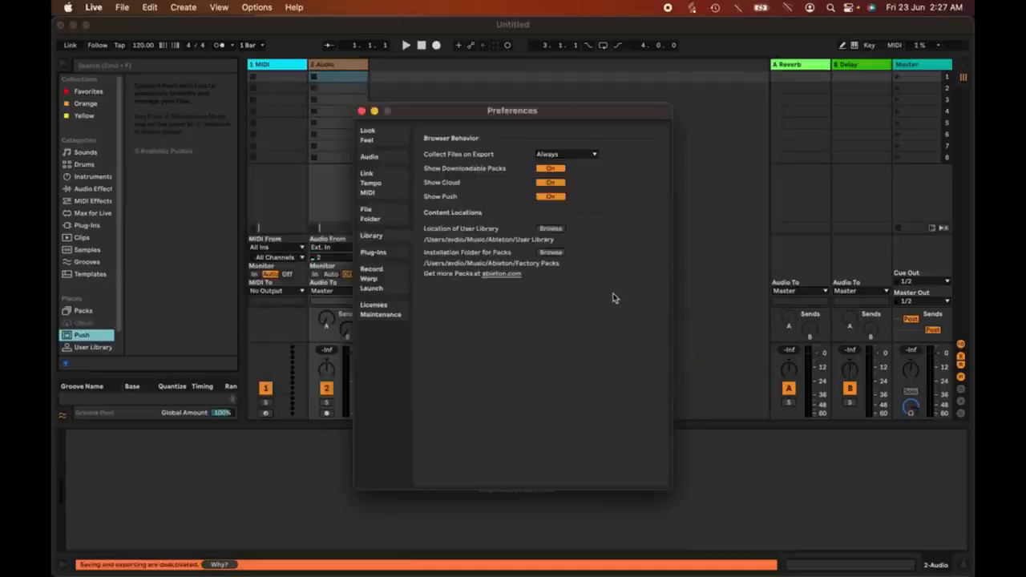
- Open the Plug-Ins preferences, rescan the plug-ins and show the Plug-Ins category in the browser
click(393, 250)
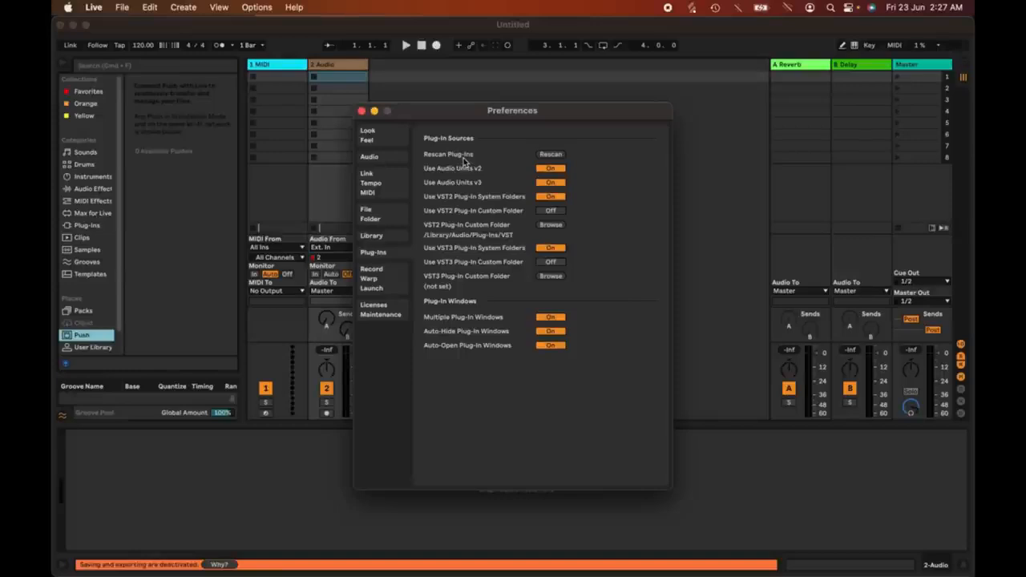
click(550, 155)
key(Escape)
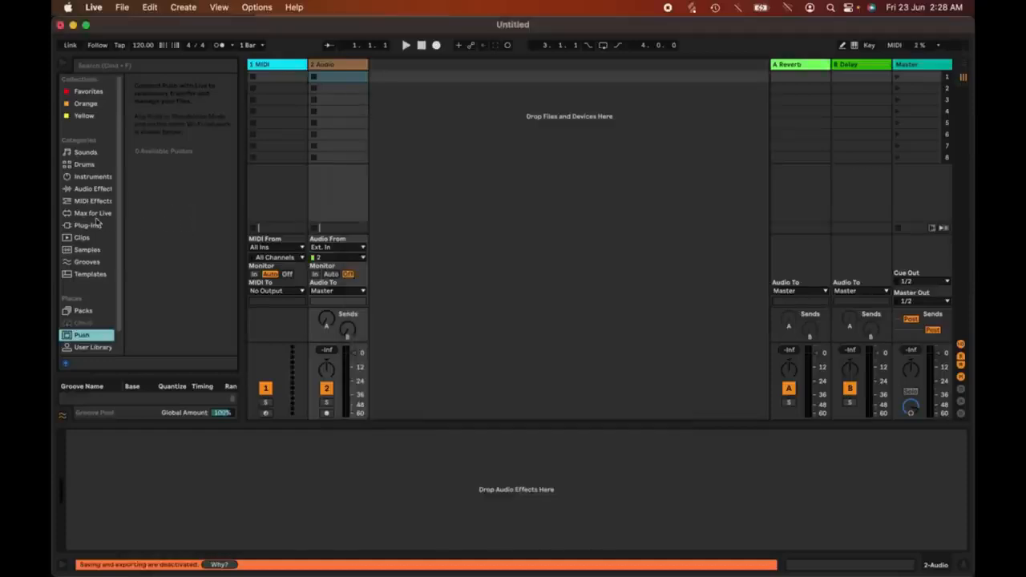
click(90, 226)
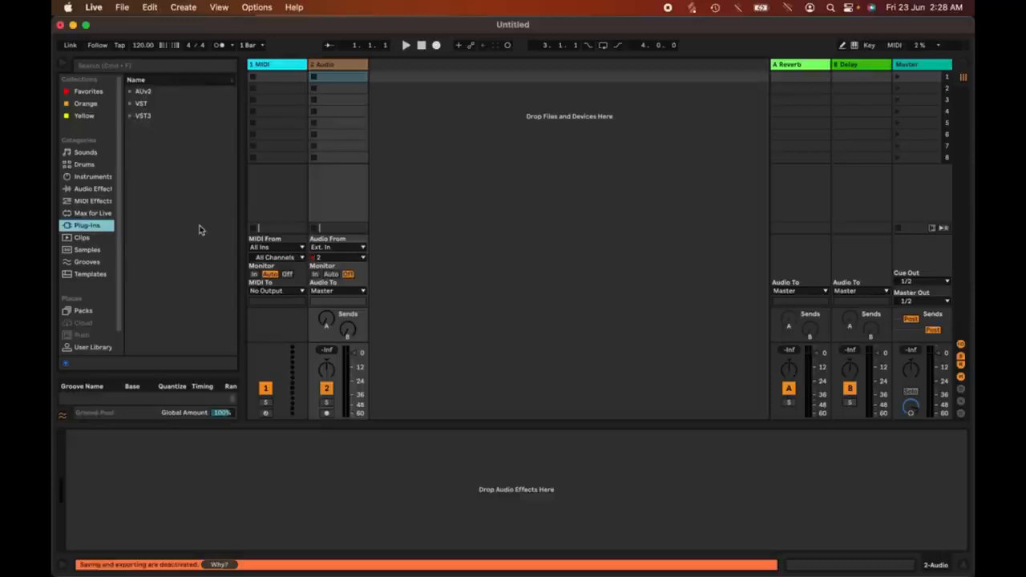
- Reopen the Plug-Ins preferences and rescan the plug-ins once more
click(94, 7)
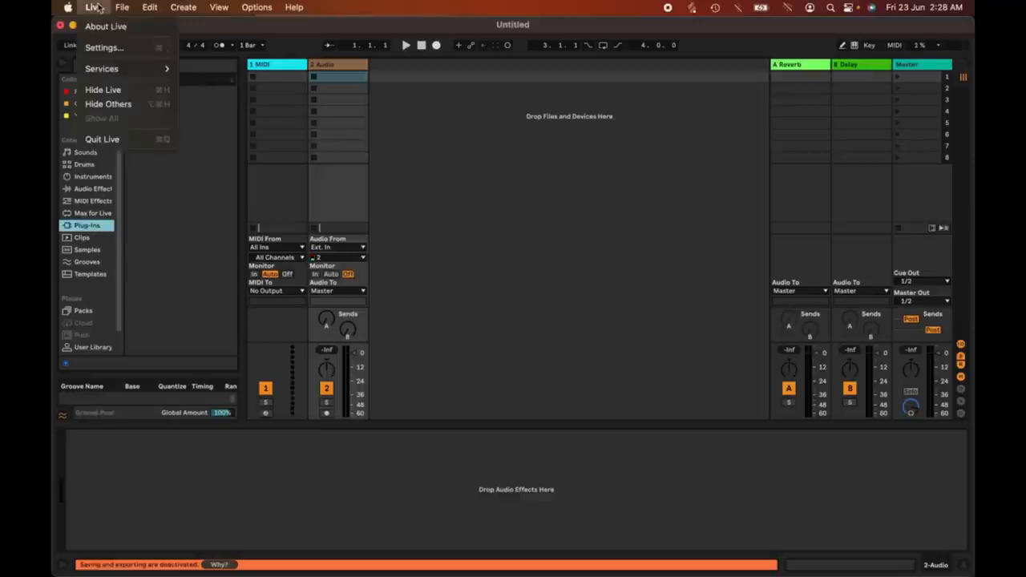
click(102, 48)
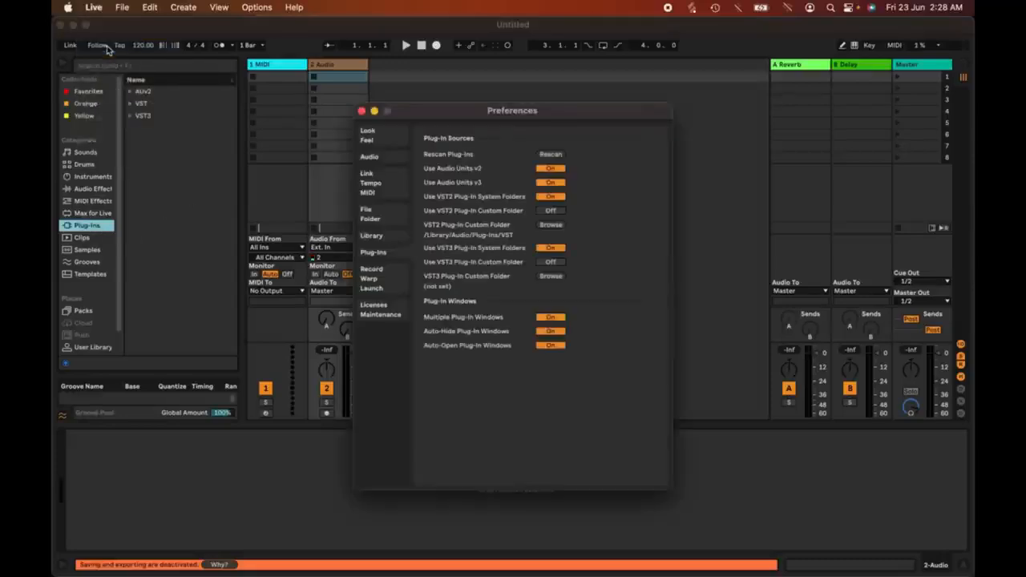
click(550, 155)
- Examine the folder choosers for the VST2 and VST3 Plug-In Custom Folders, cancelling both
click(558, 227)
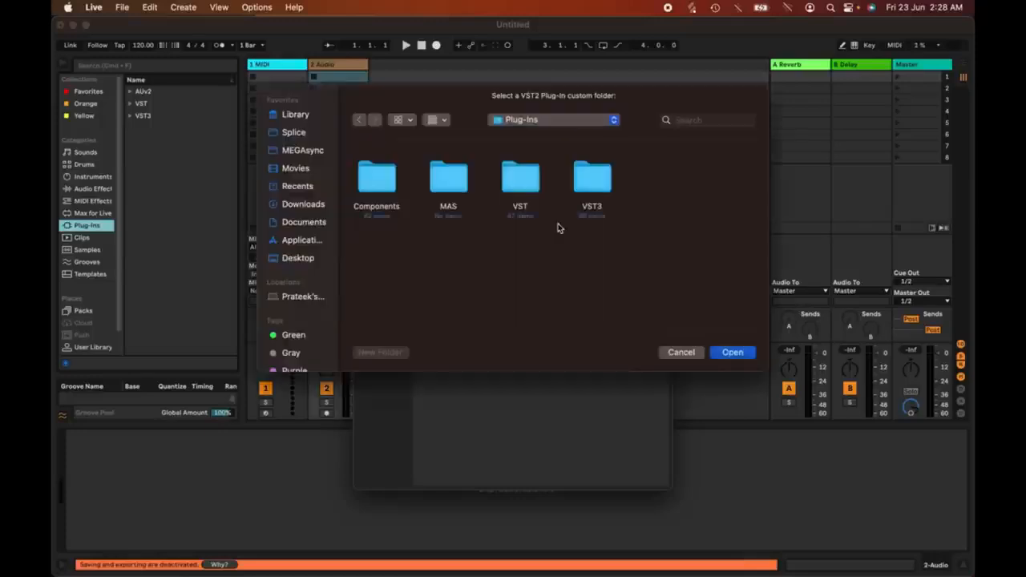
click(682, 354)
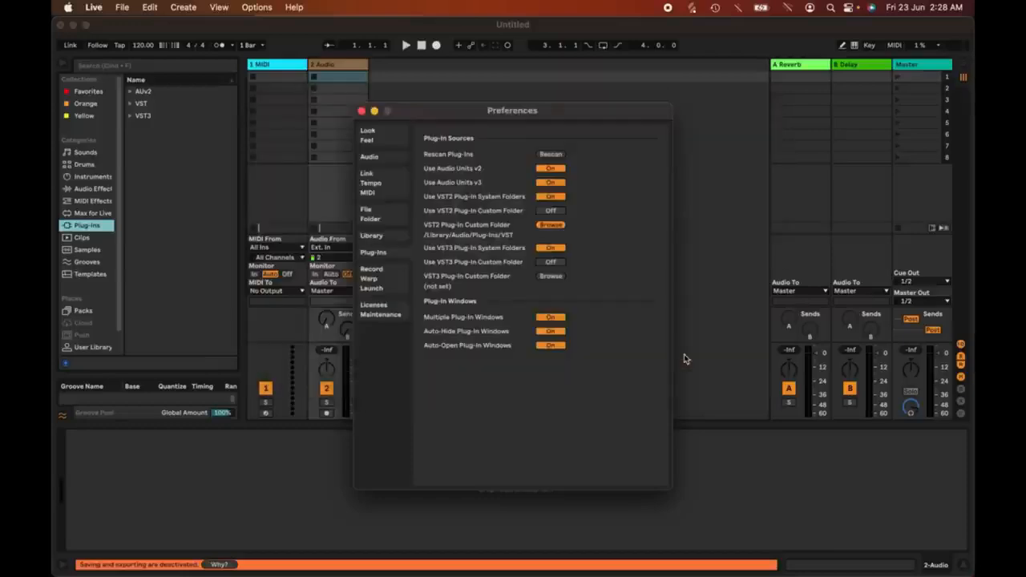
click(553, 277)
click(675, 356)
- Load the VST plug-ins 8BitShaper and DimensionExpander onto the 2 Audio track, moving the 8BitShaper window aside
click(299, 199)
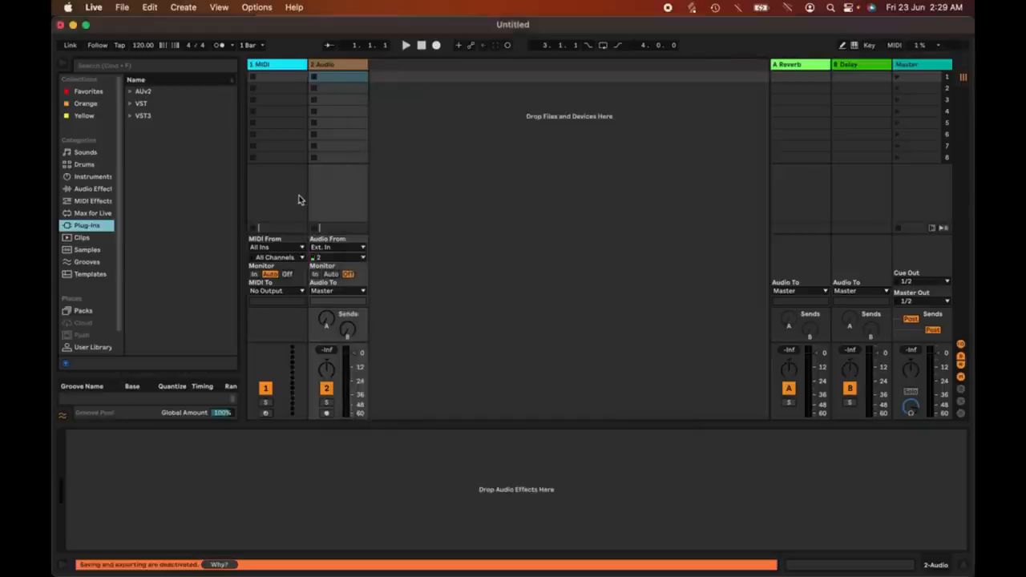
click(130, 104)
click(161, 141)
double_click(161, 141)
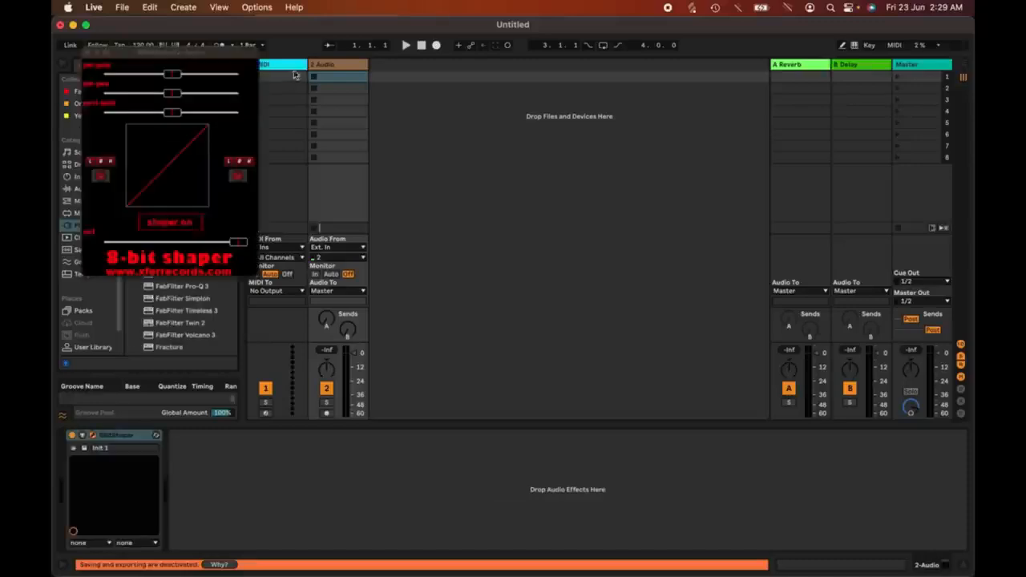
drag(167, 56, 414, 69)
click(193, 152)
double_click(193, 152)
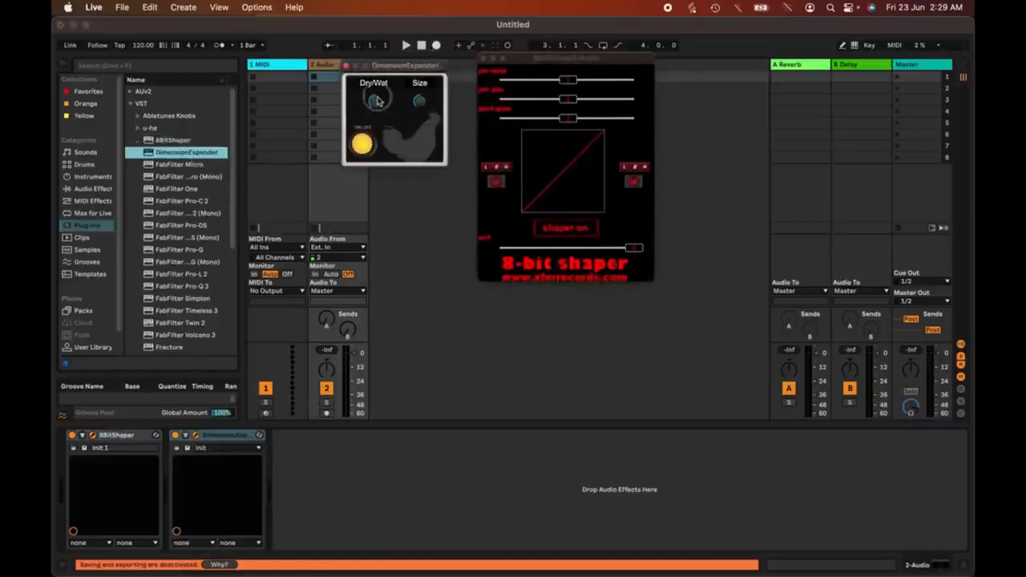
- Lower 8BitShaper's pre-gain and raise its pre-pan, and reopen the Plug-Ins preferences with both plug-in windows moved clear of them
drag(568, 82, 589, 99)
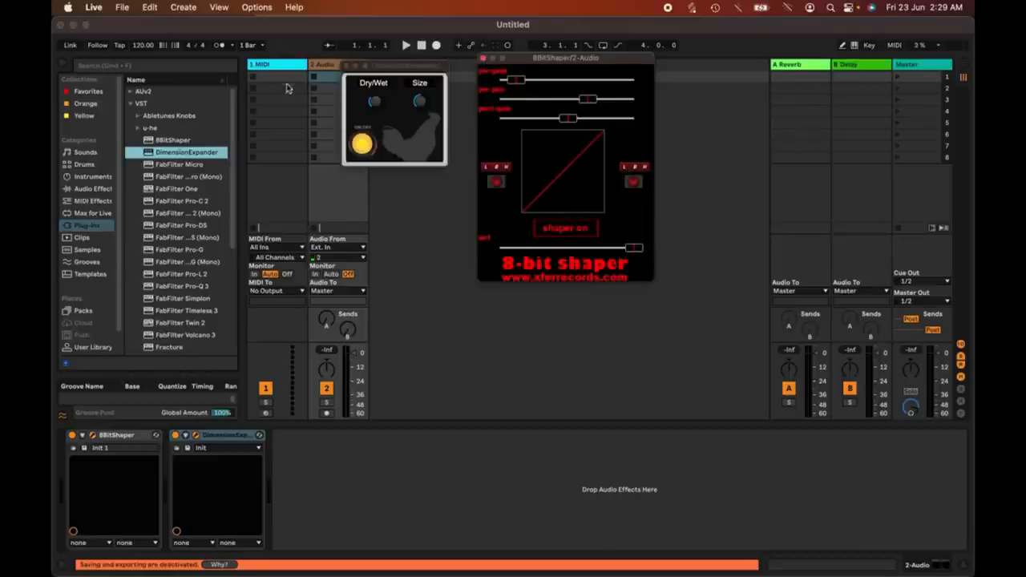
click(94, 7)
click(113, 55)
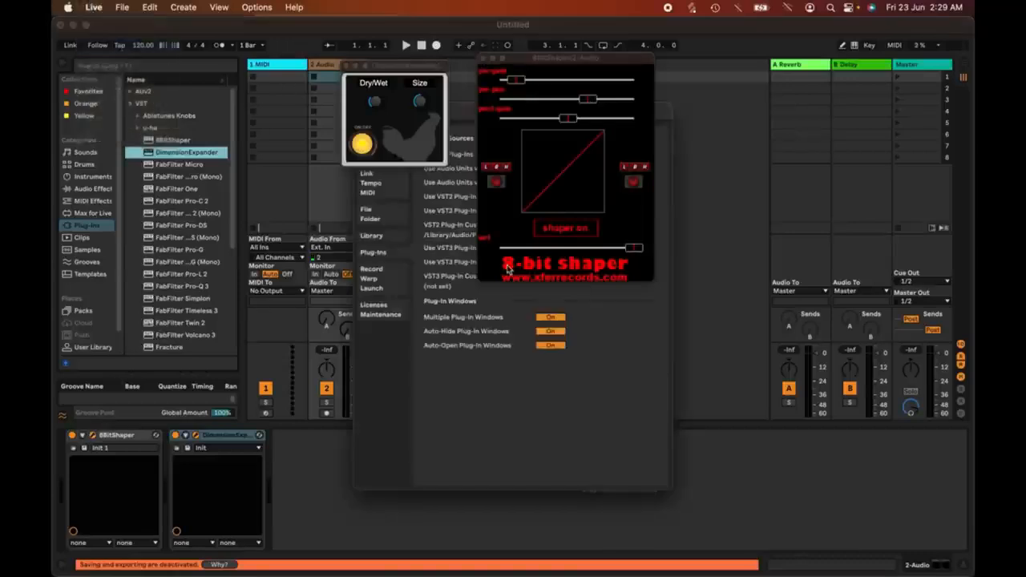
drag(516, 64, 774, 64)
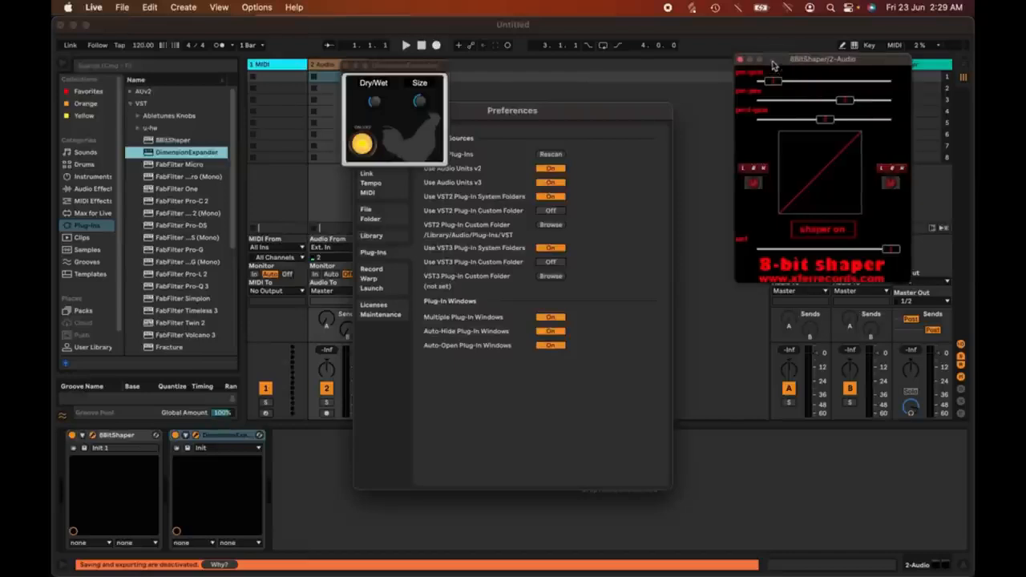
drag(378, 64, 251, 62)
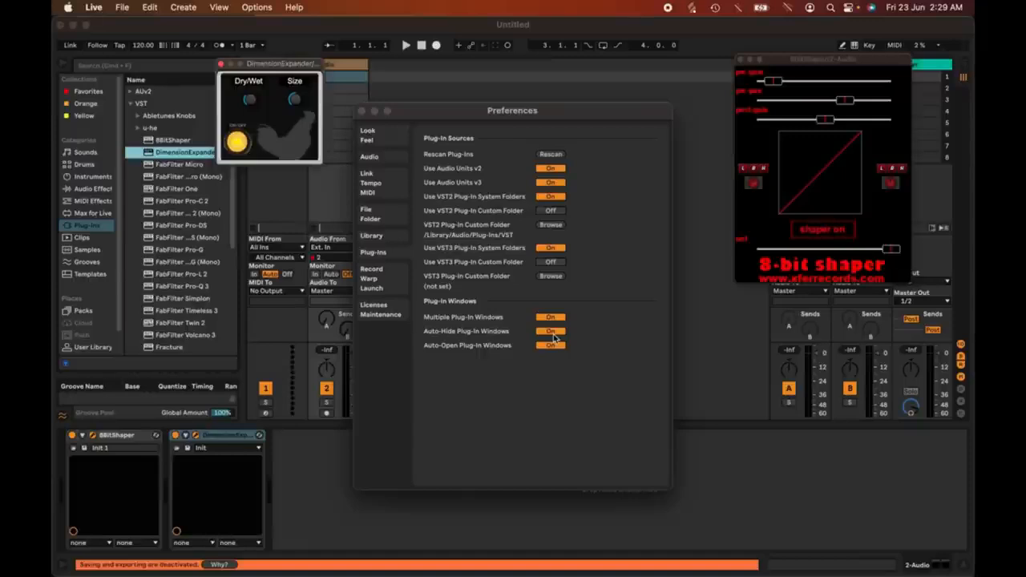
- Close the preferences and check Auto-Hide Plug-In Windows by selecting the 1 MIDI track and returning to 2 Audio
click(362, 111)
drag(274, 66, 475, 66)
click(277, 66)
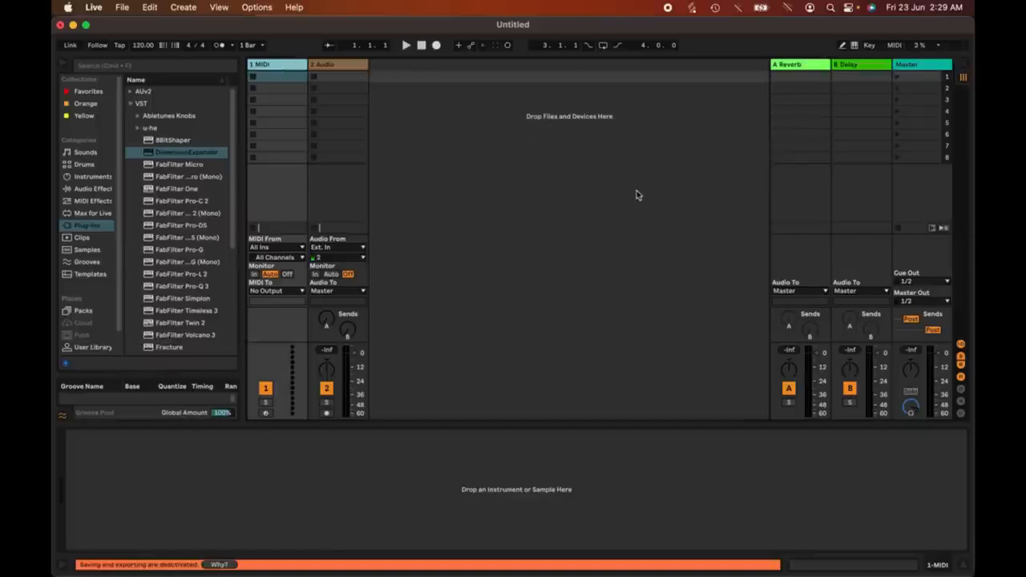
click(349, 66)
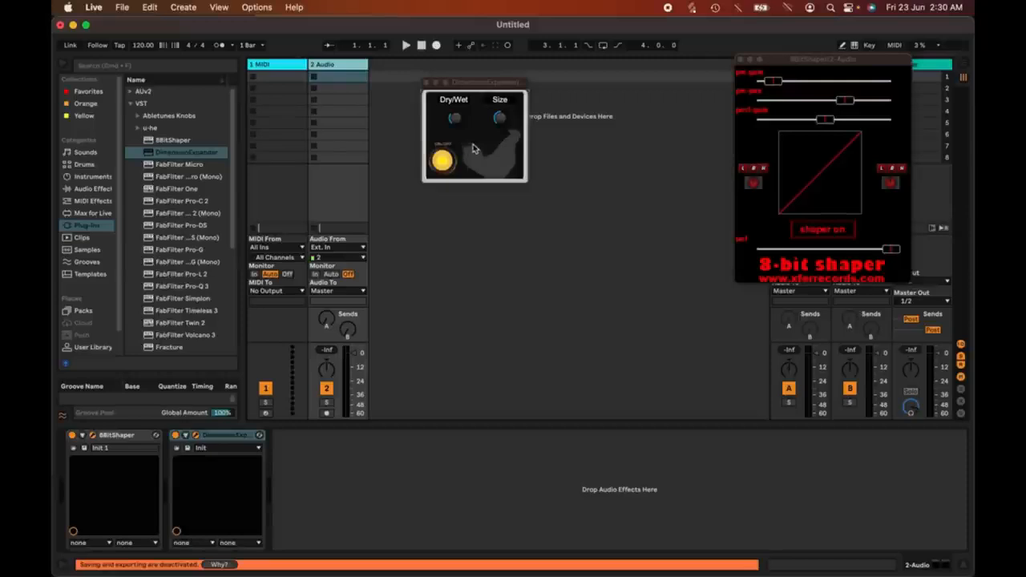
- Demonstrate Auto-Open Plug-In Windows by loading a second 8BitShaper onto the 2 Audio track, and close all open plug-in windows
click(96, 7)
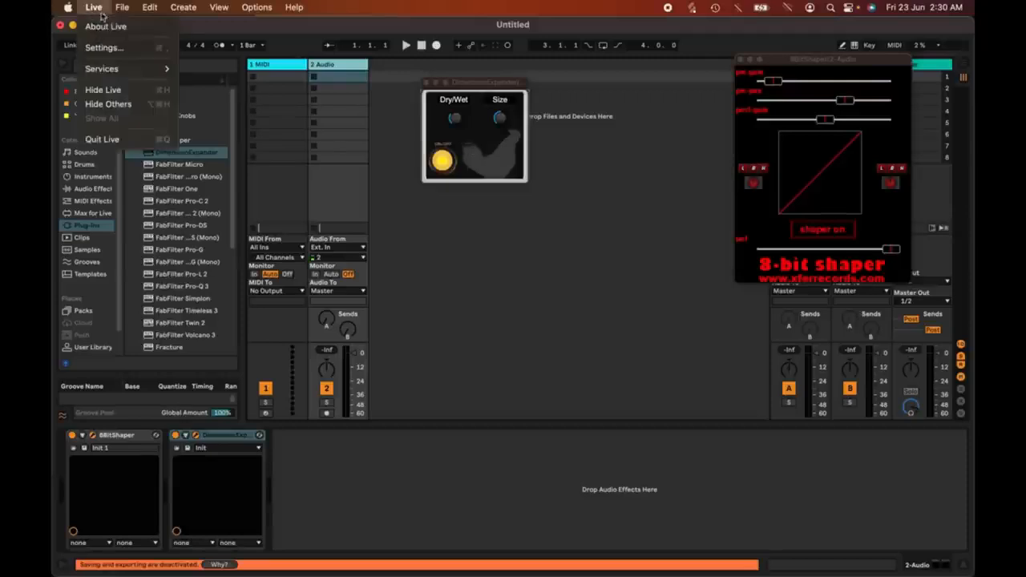
click(102, 48)
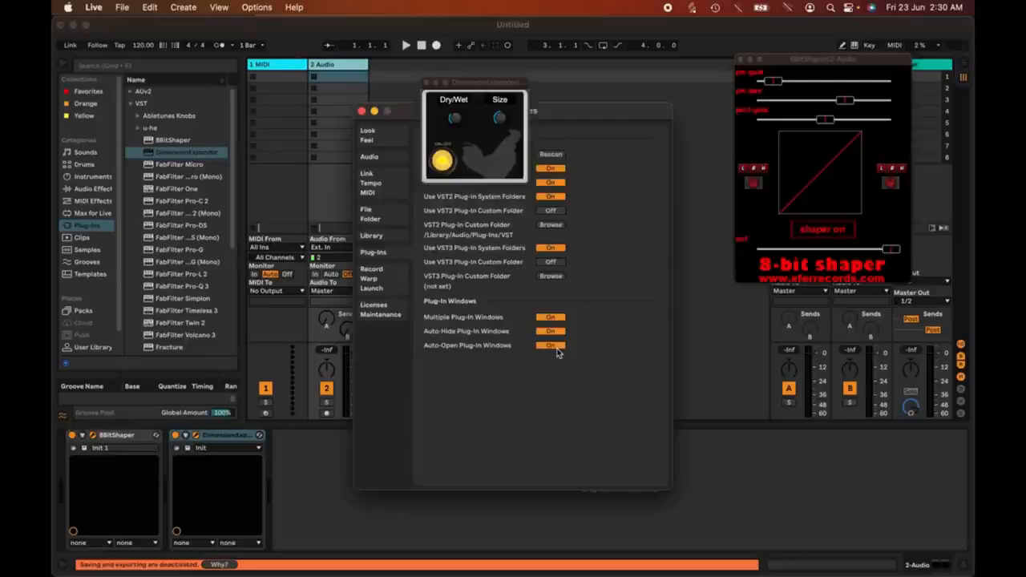
click(165, 200)
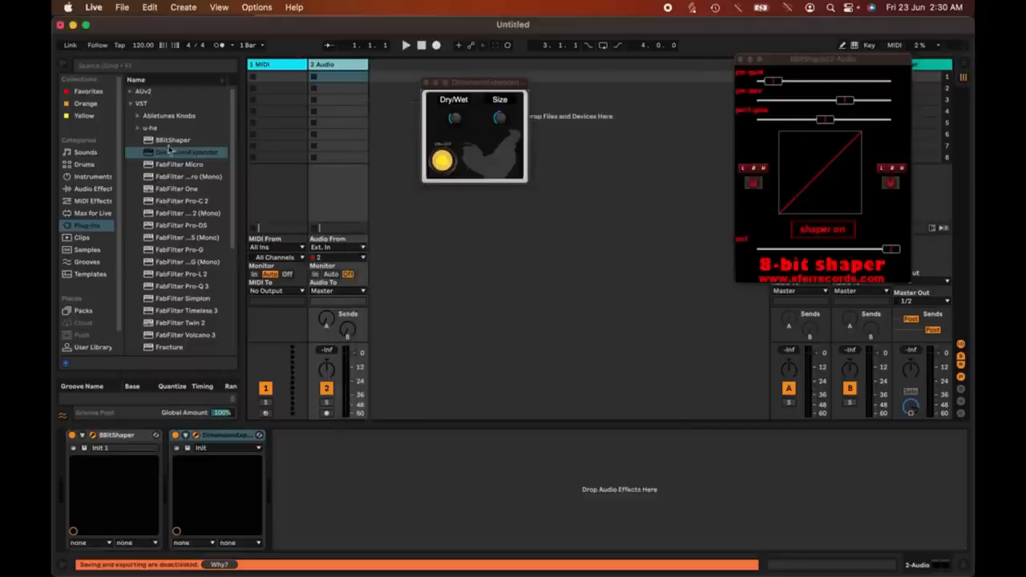
double_click(169, 141)
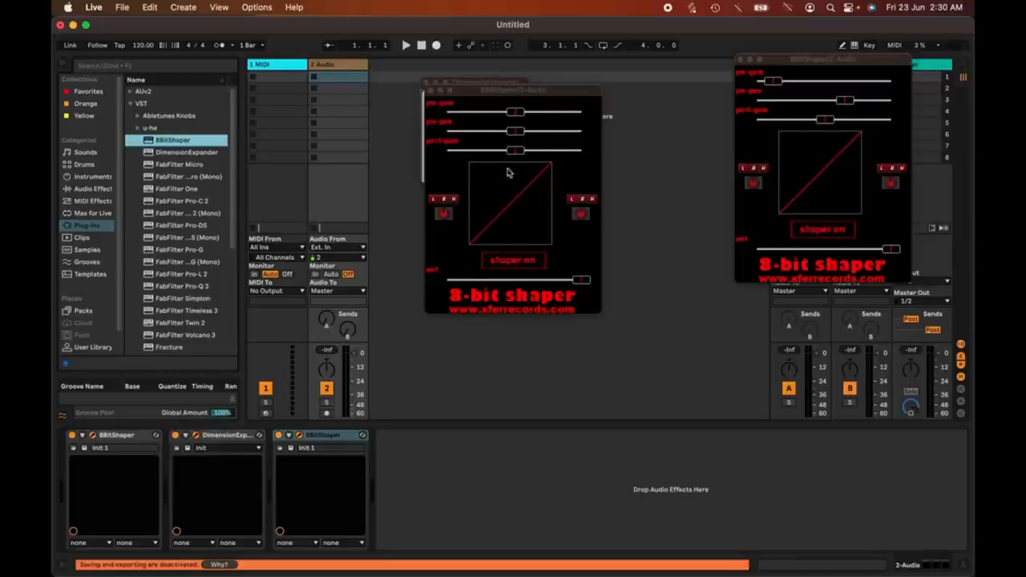
click(429, 91)
click(426, 83)
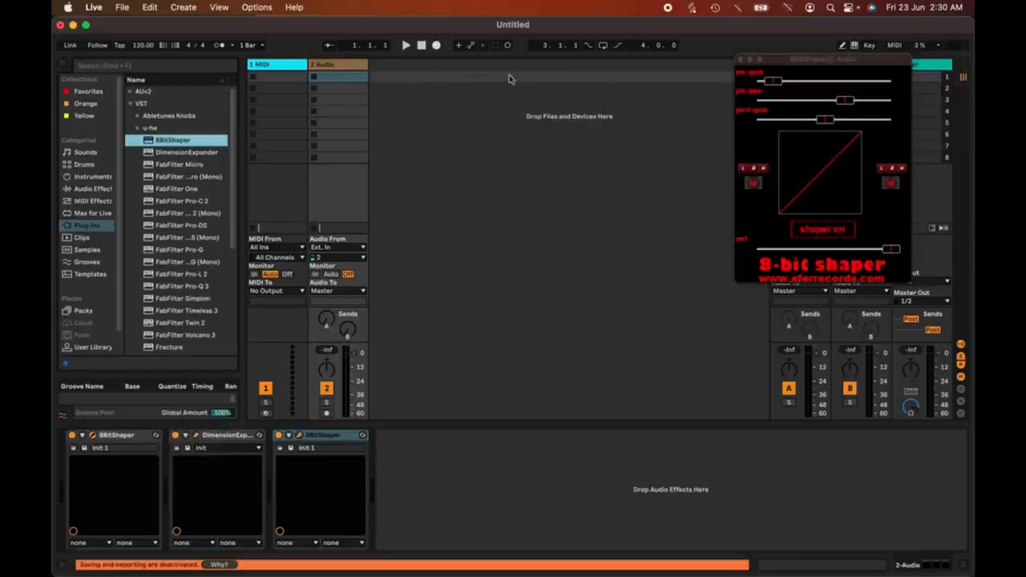
click(740, 61)
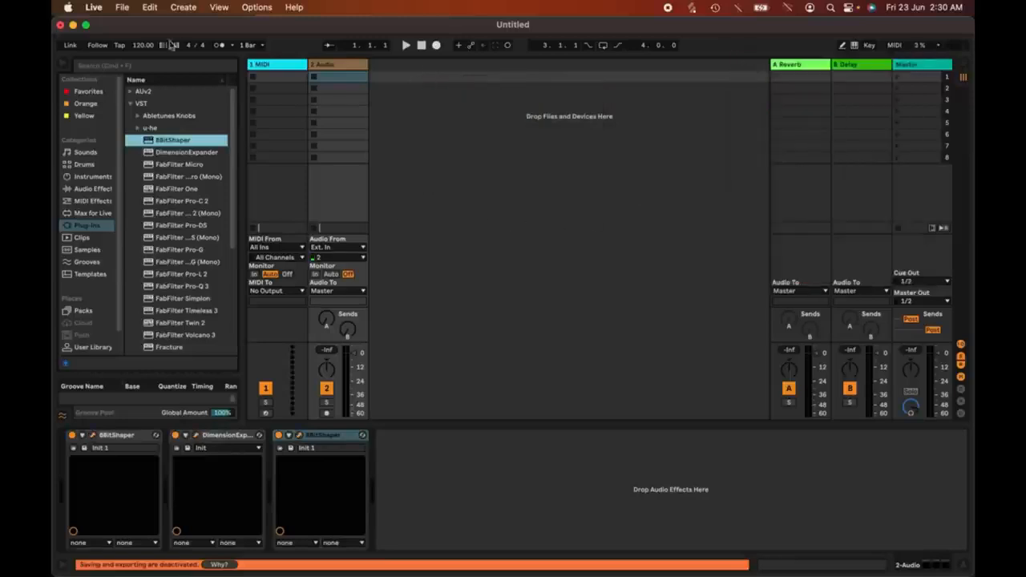
- With Auto-Open Plug-In Windows turned off, load another 8BitShaper onto the 2 Audio track and open its window manually
click(94, 7)
click(102, 47)
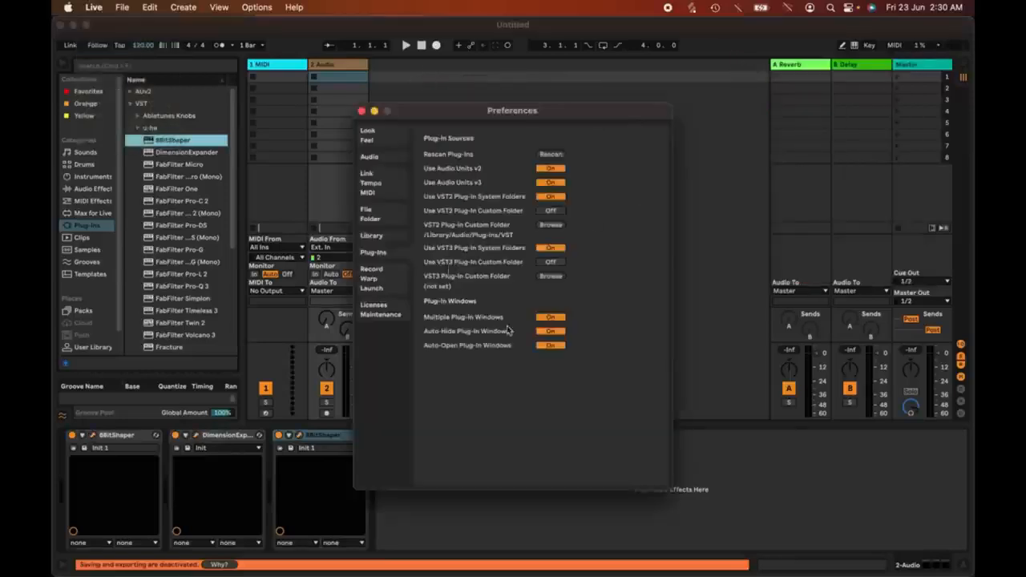
key(Escape)
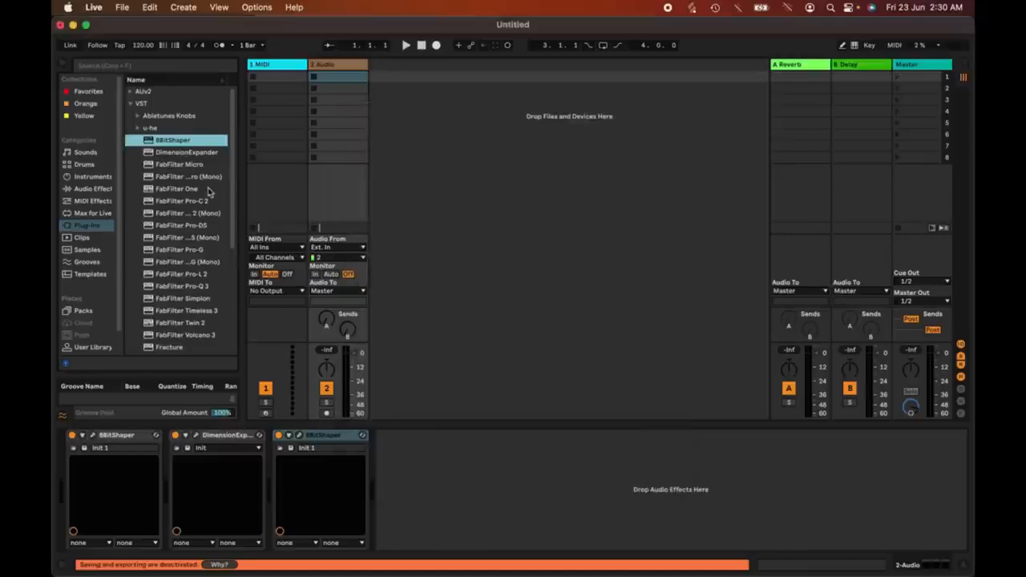
double_click(183, 140)
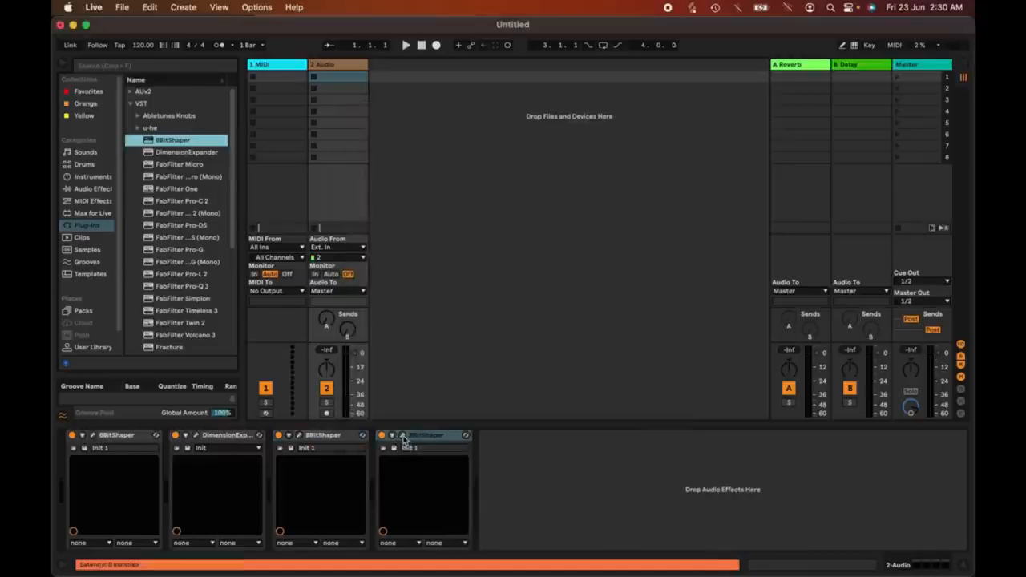
click(402, 435)
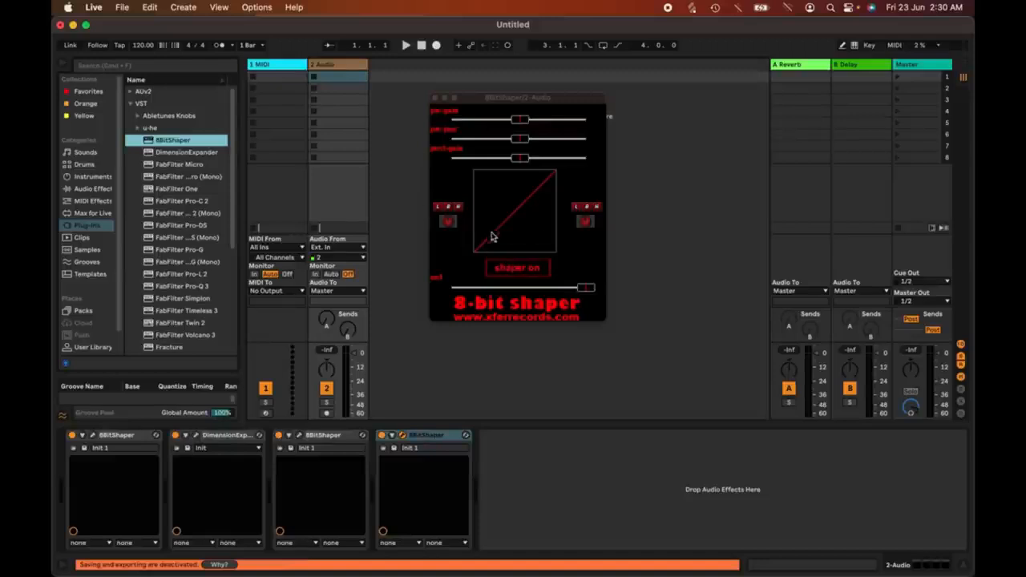
- Delete all four plug-in devices from the 2 Audio track
click(453, 457)
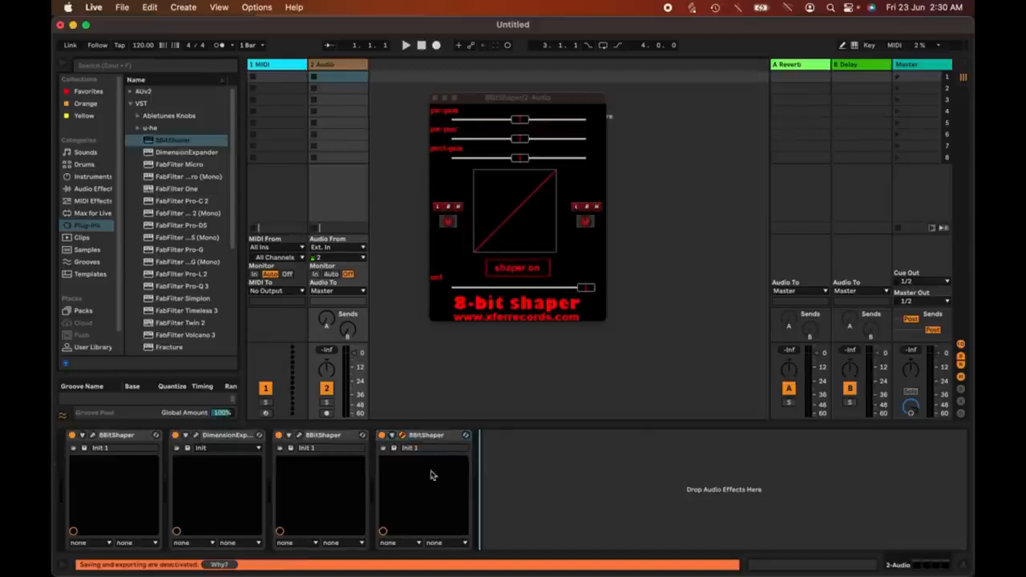
click(446, 438)
key(shift+Left)
key(shift+Left)
key(shift+Left)
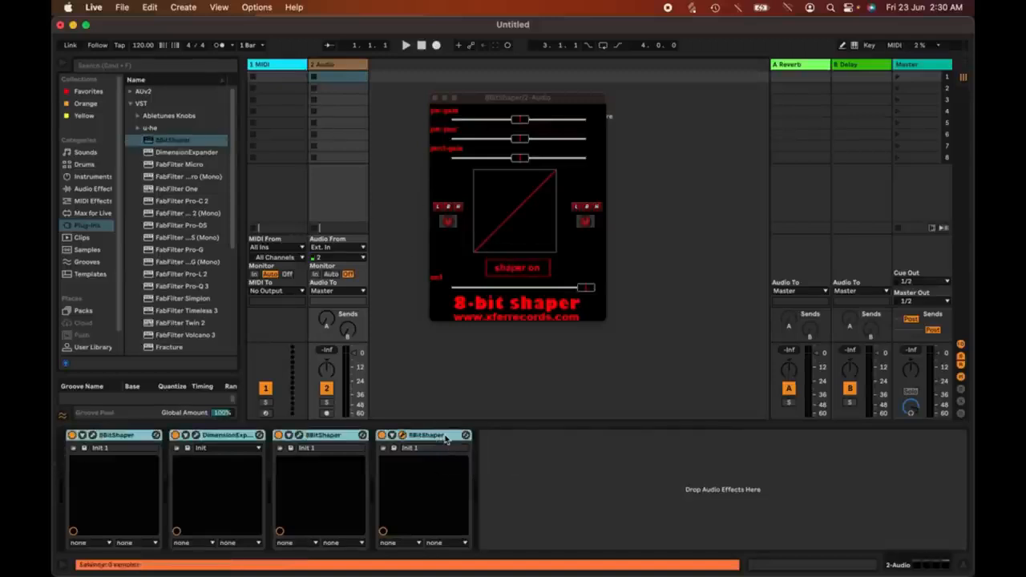
key(Delete)
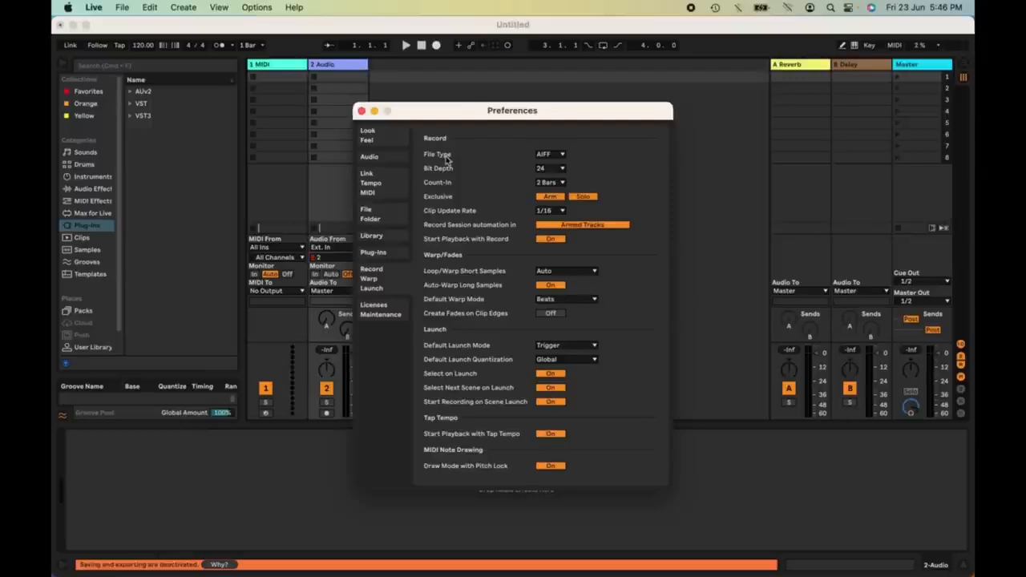
- In the Record Warp Launch preferences, choose AIFF as the recording File Type and 24 as the Bit Depth
click(549, 154)
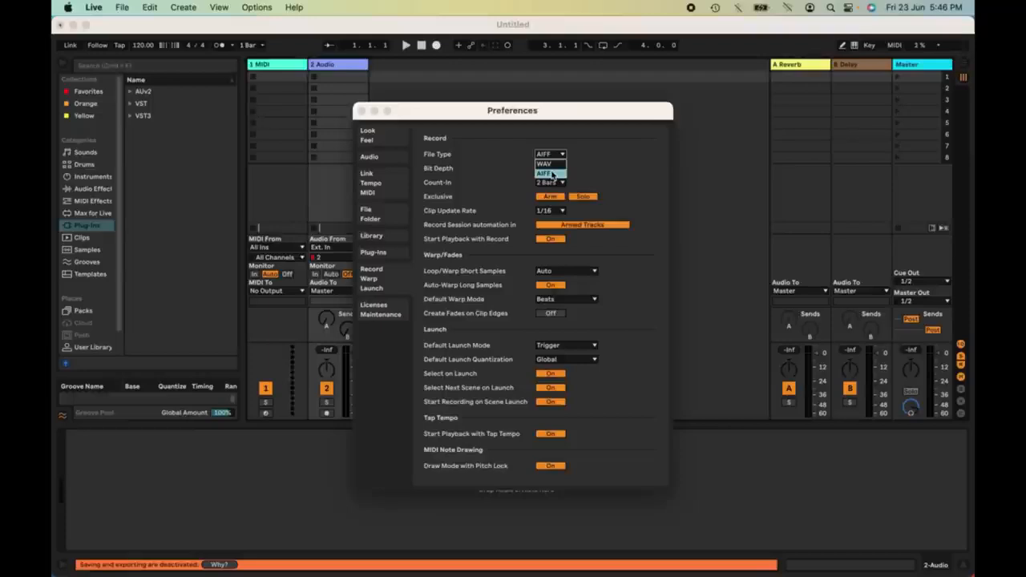
click(552, 173)
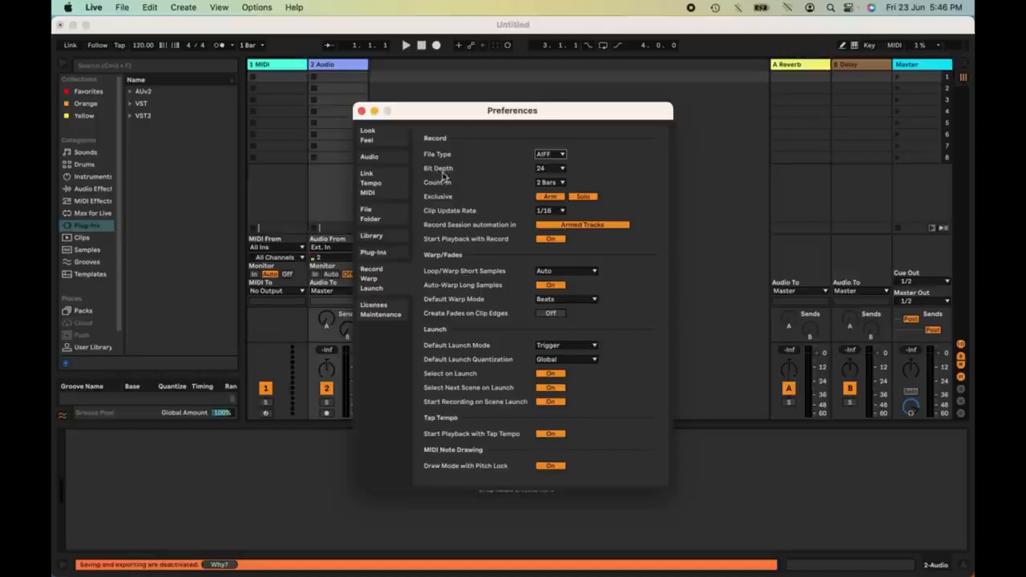
click(554, 169)
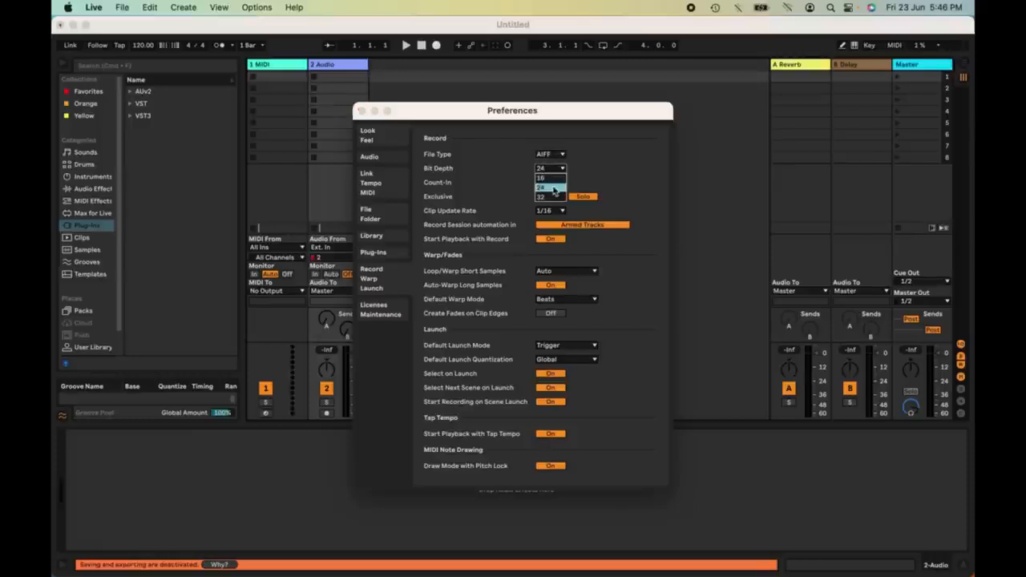
click(552, 188)
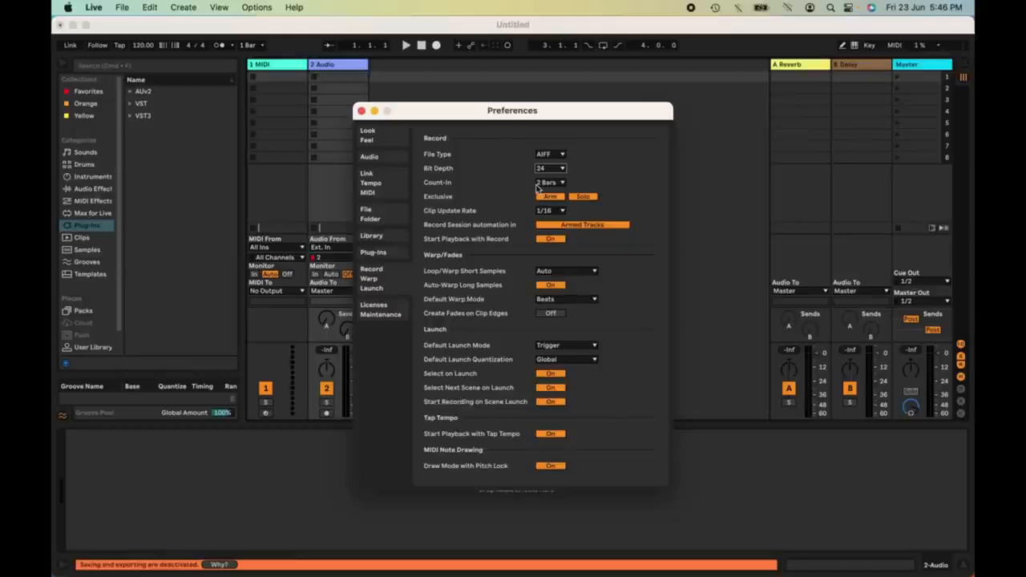
- Close the preferences, arm the 1 MIDI track and record a short clip into its first slot
click(361, 110)
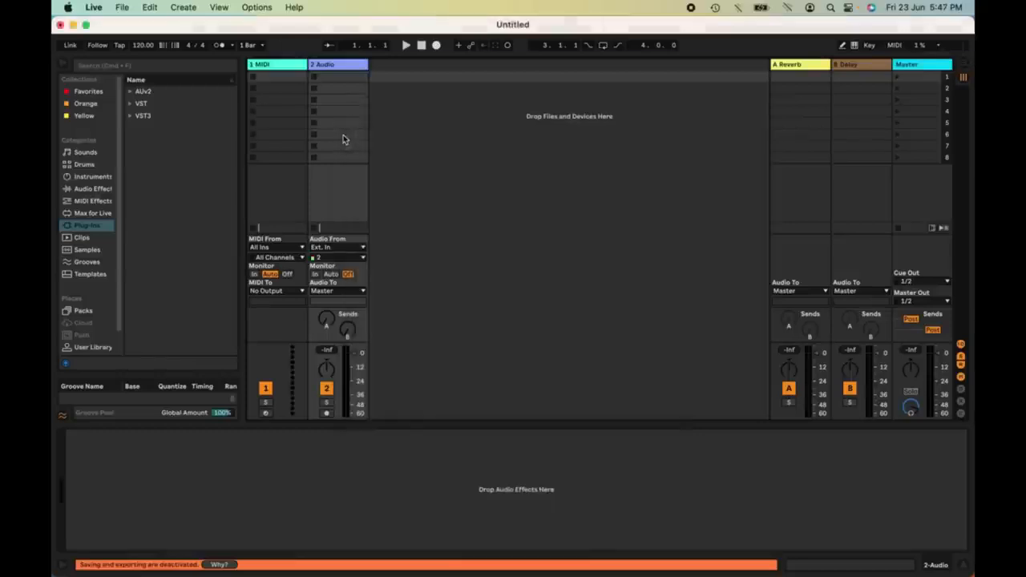
click(265, 413)
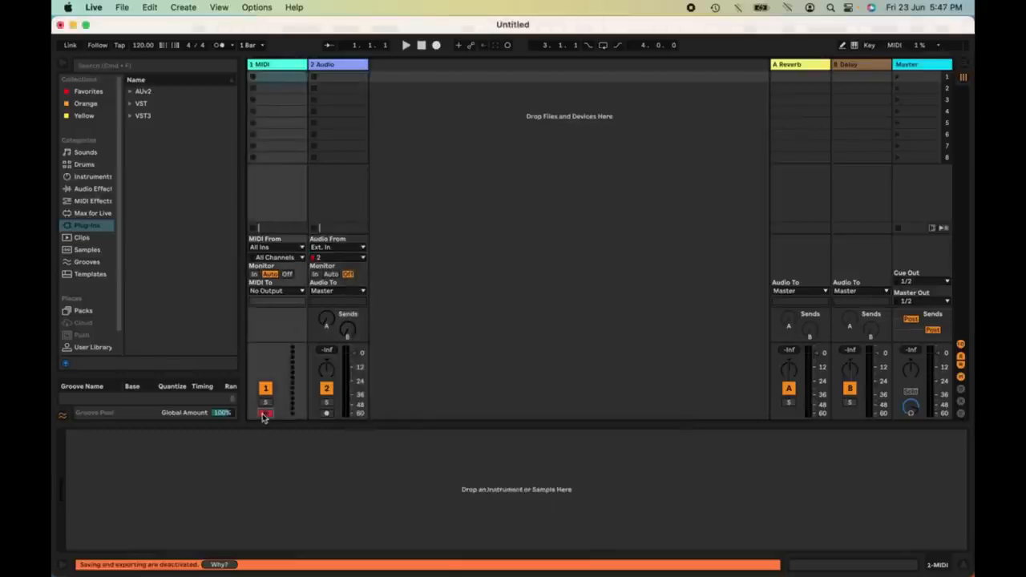
click(253, 79)
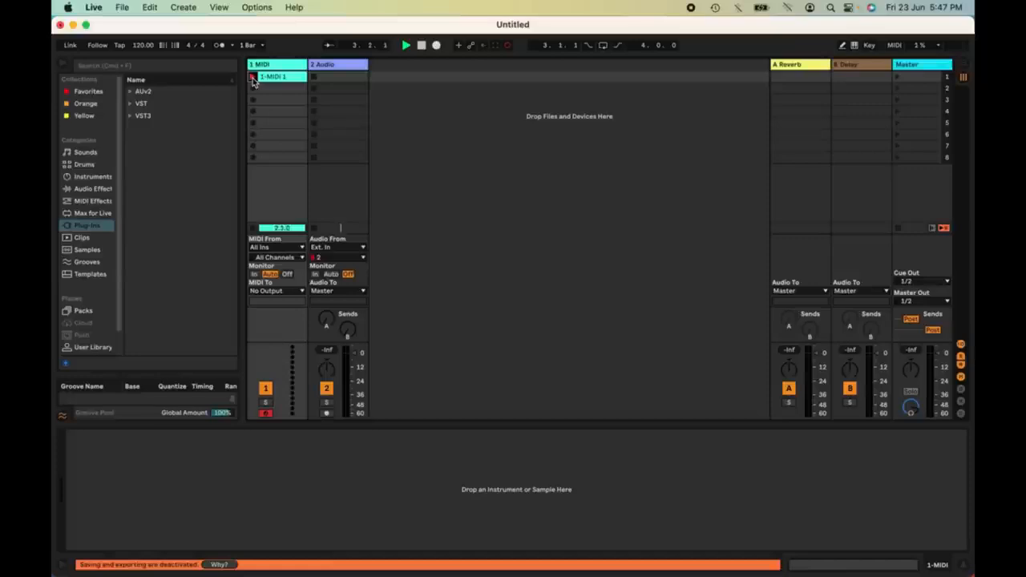
click(251, 77)
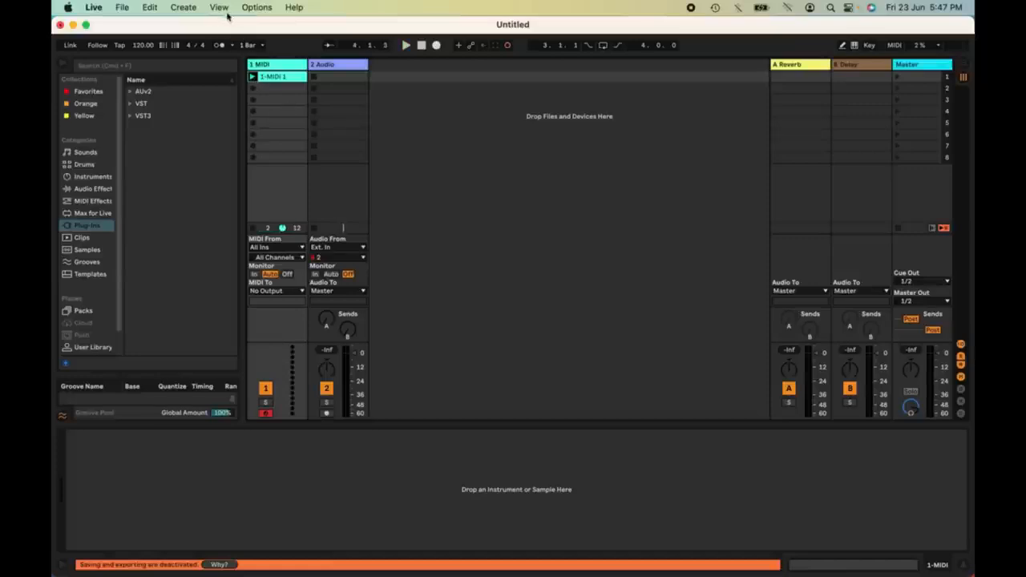
- Reopen the preferences to examine the Exclusive Arm and Solo options, and close them again
click(103, 6)
click(108, 47)
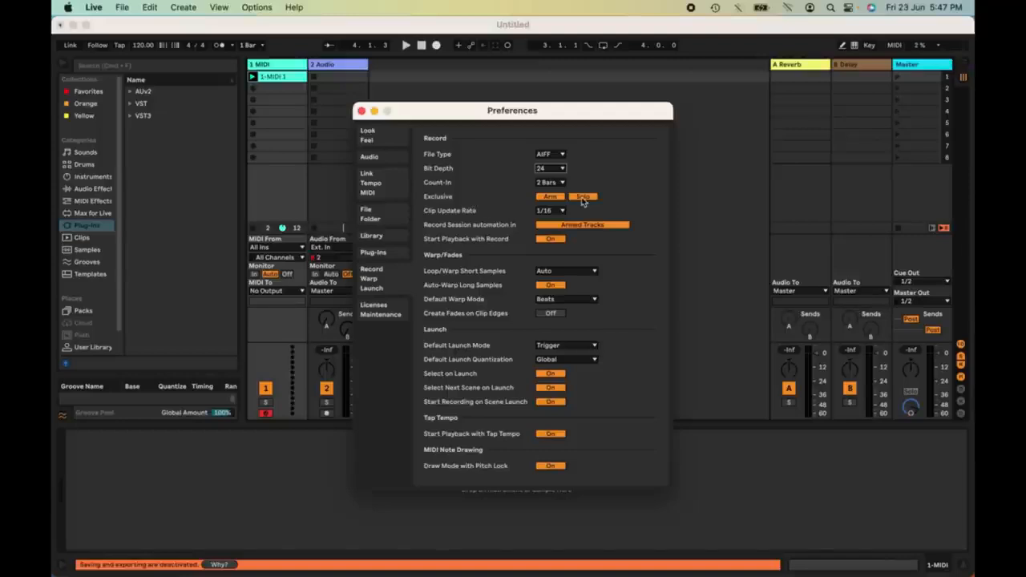
click(360, 111)
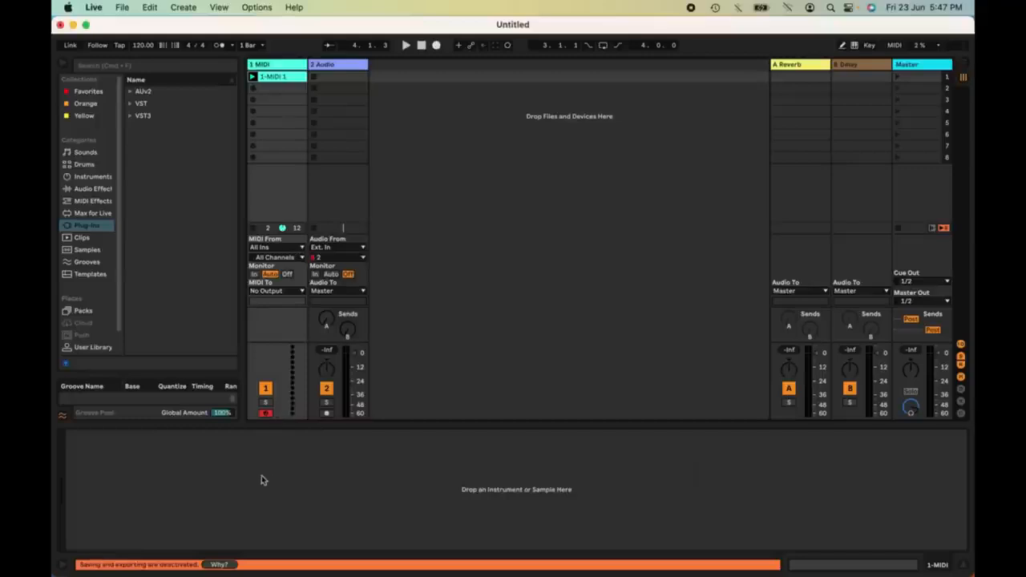
- Solo and arm the 1 MIDI and 2 Audio tracks together, and clear solo and arm on both
click(266, 403)
click(326, 401)
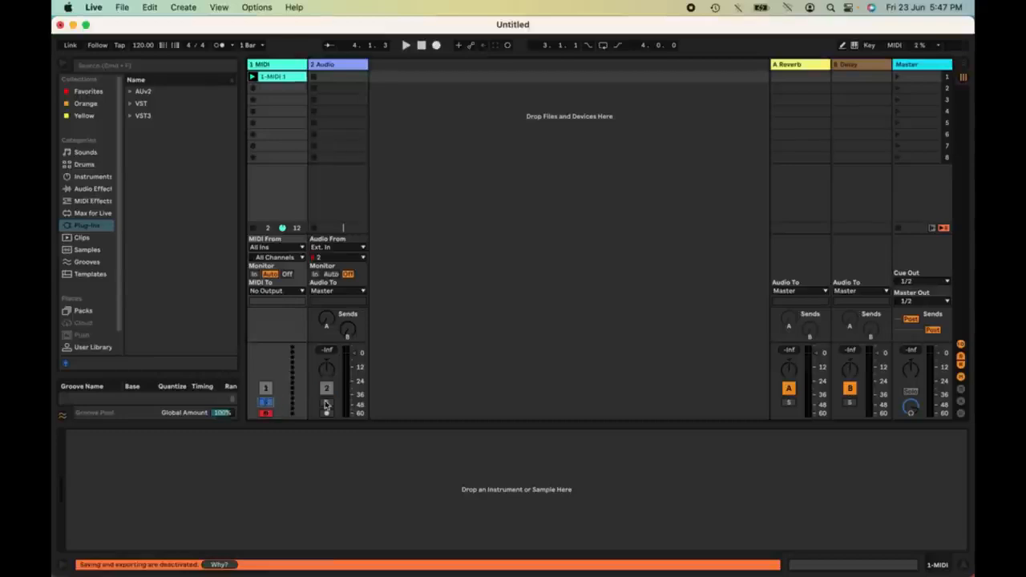
click(327, 413)
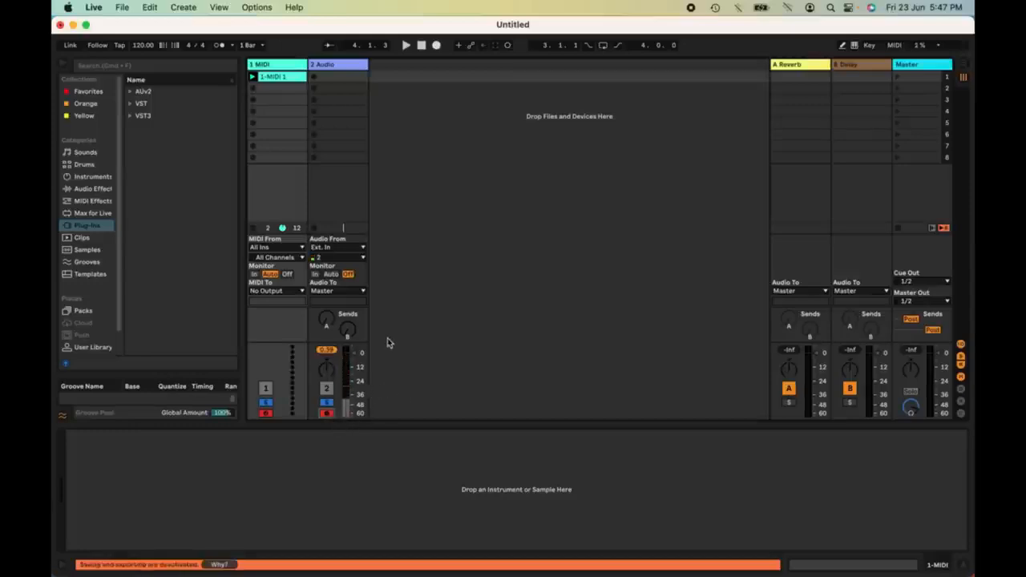
click(326, 413)
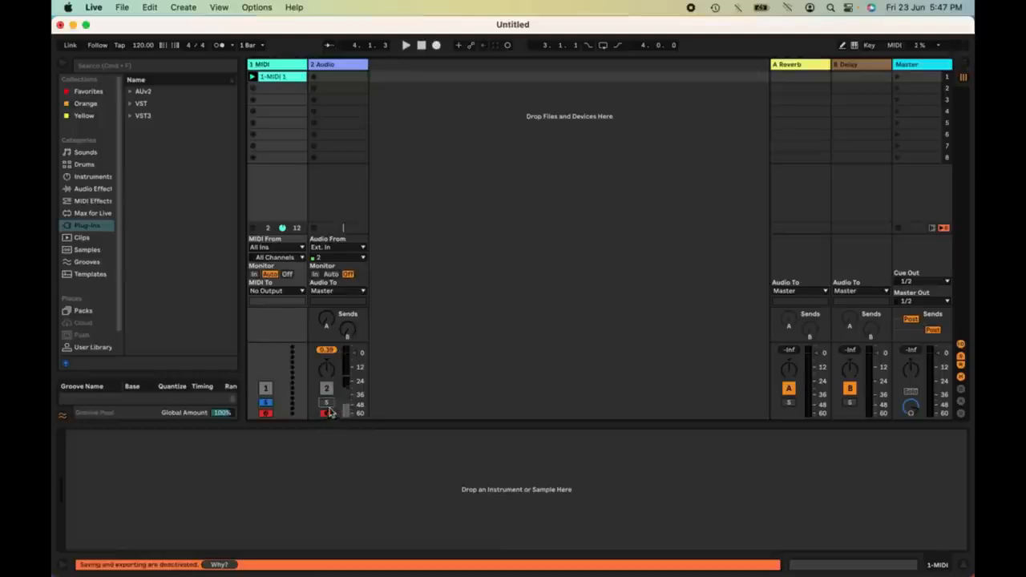
click(265, 412)
- Reopen the preferences and review the available Clip Update Rate values in the Record section
click(95, 7)
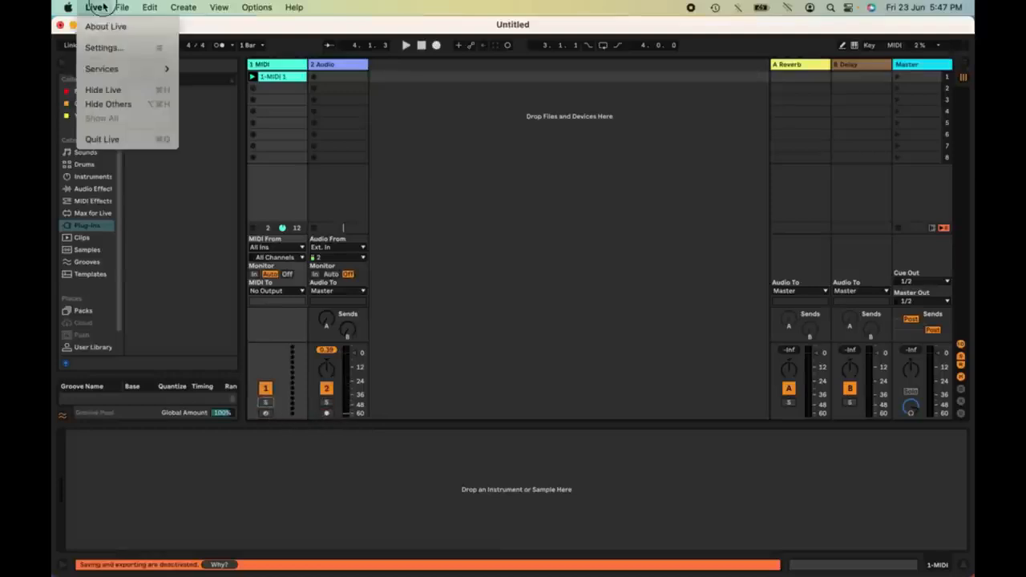
click(104, 48)
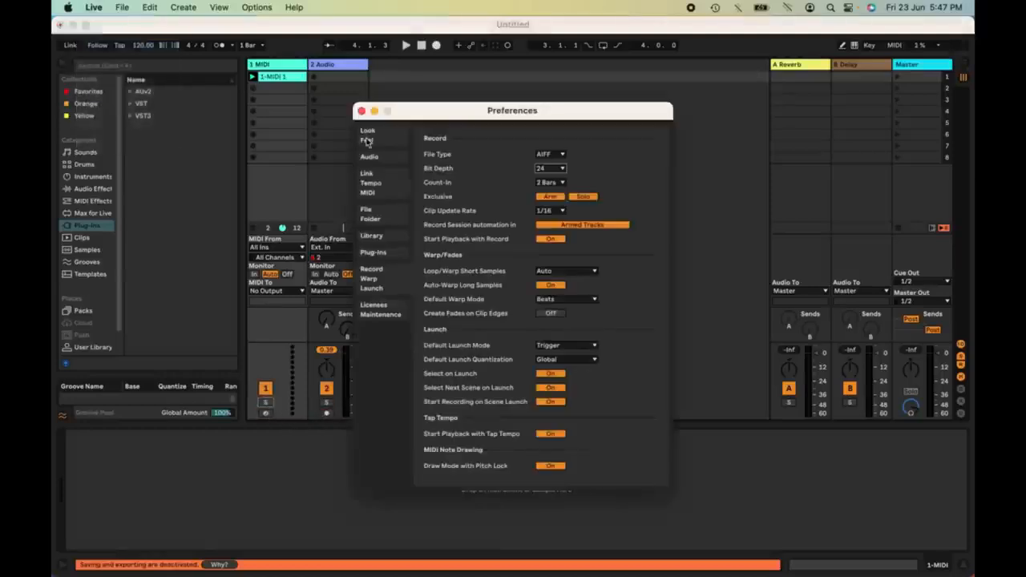
click(551, 212)
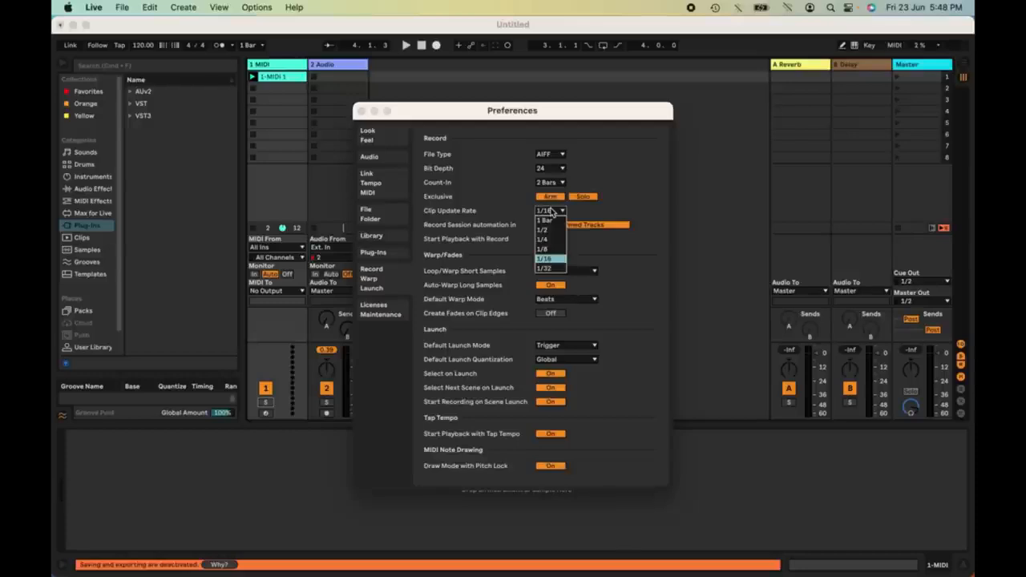
click(551, 211)
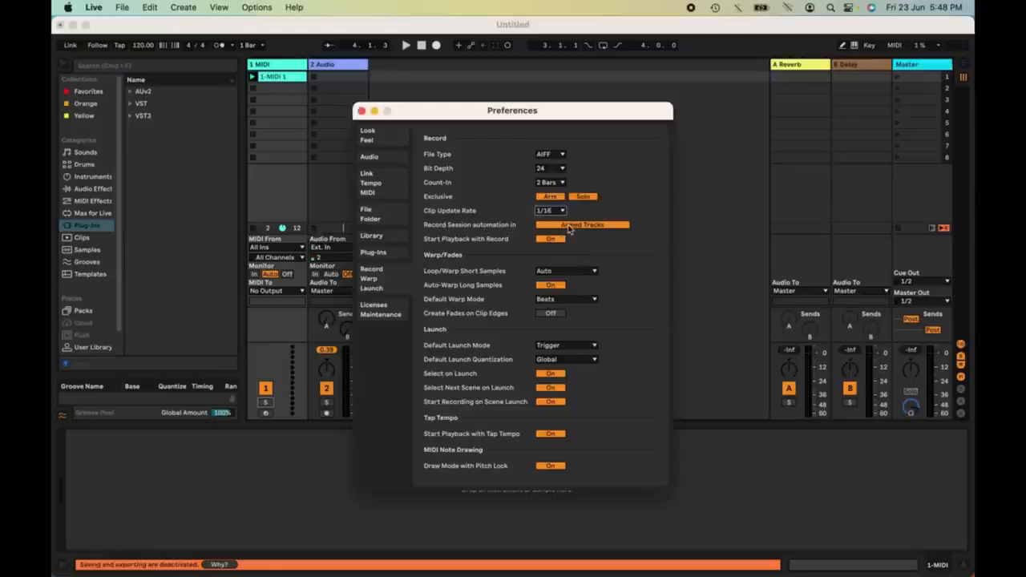
- Switch Record Session automation in to All Tracks and back to Armed Tracks, and close the preferences
click(568, 227)
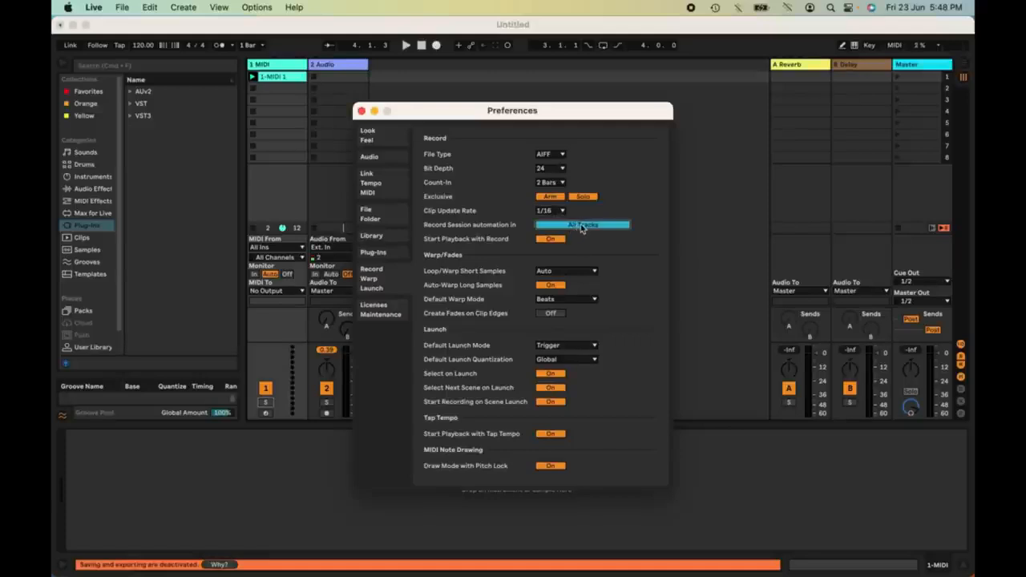
click(582, 226)
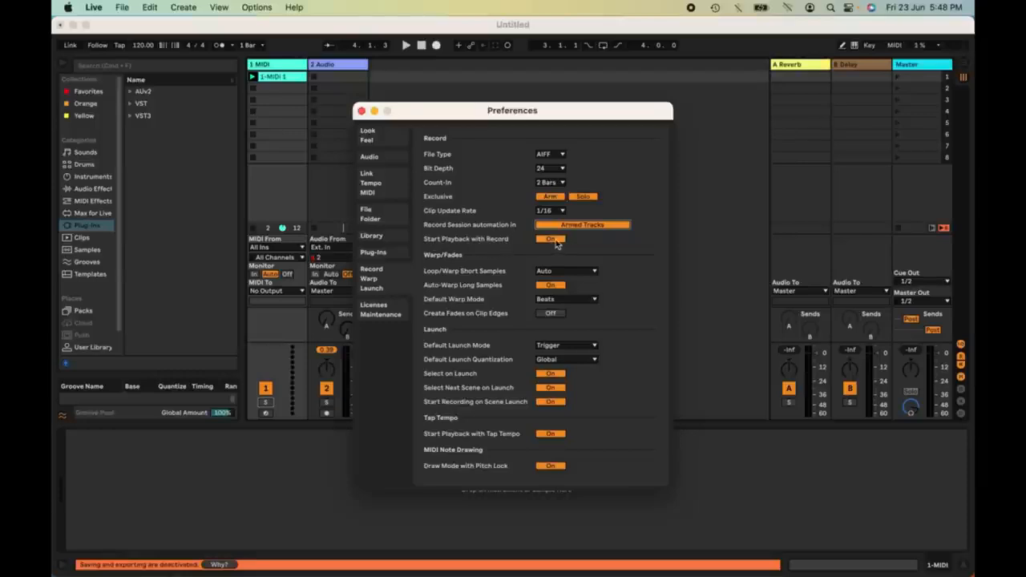
click(726, 212)
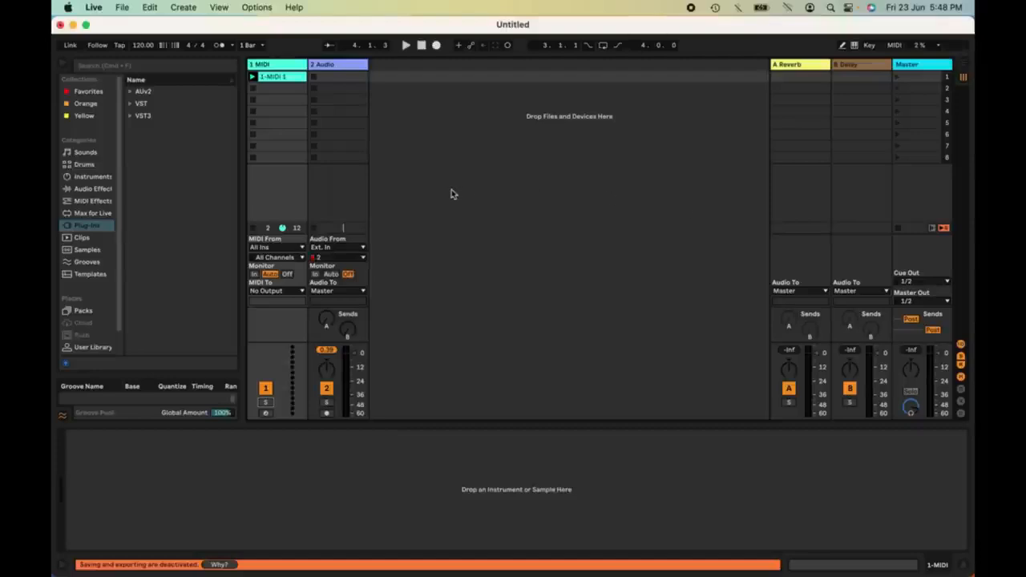
- In Arrangement View, arm the 1 MIDI track and record a short clip at its beginning
key(Tab)
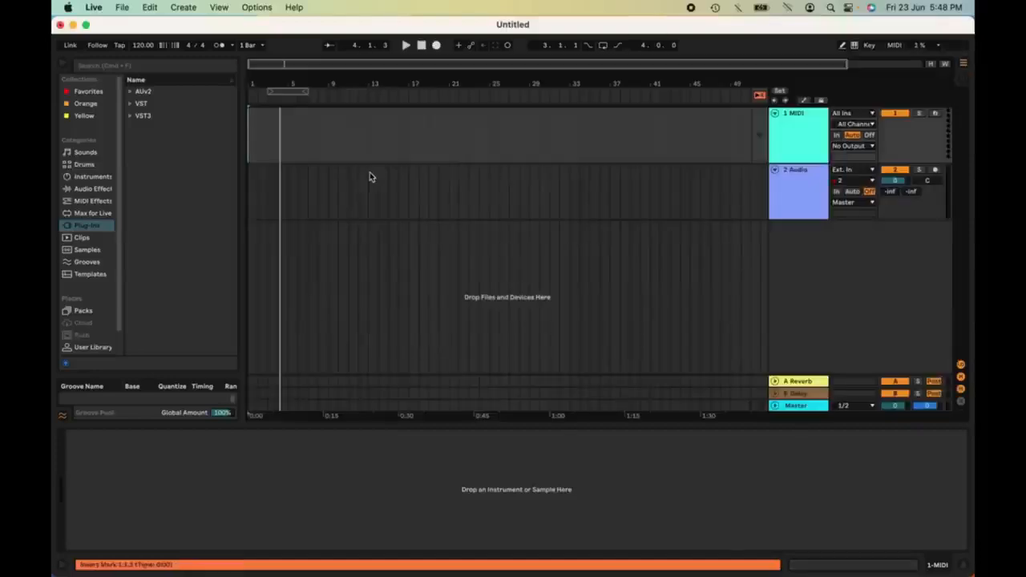
click(934, 113)
click(436, 45)
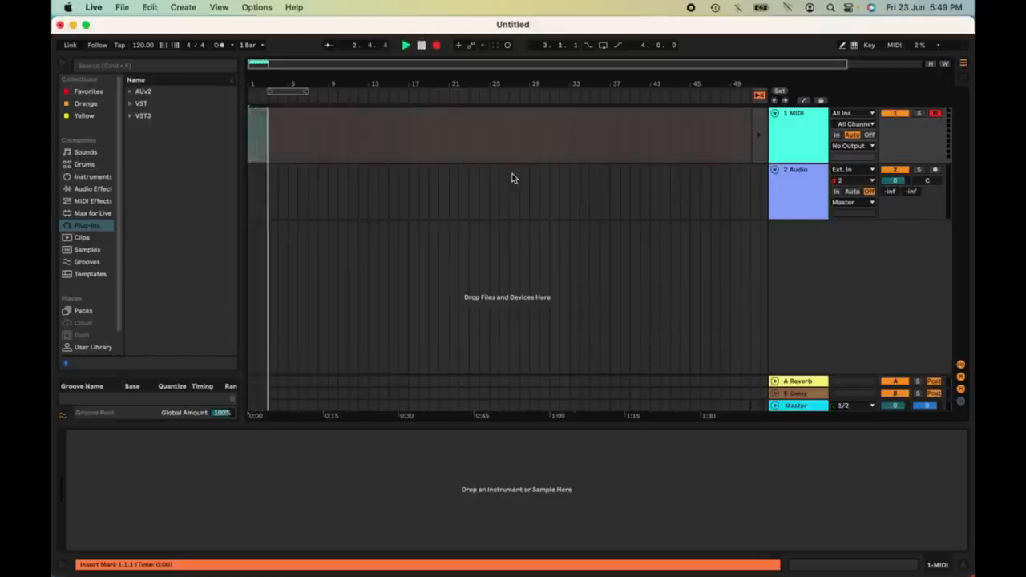
key(space)
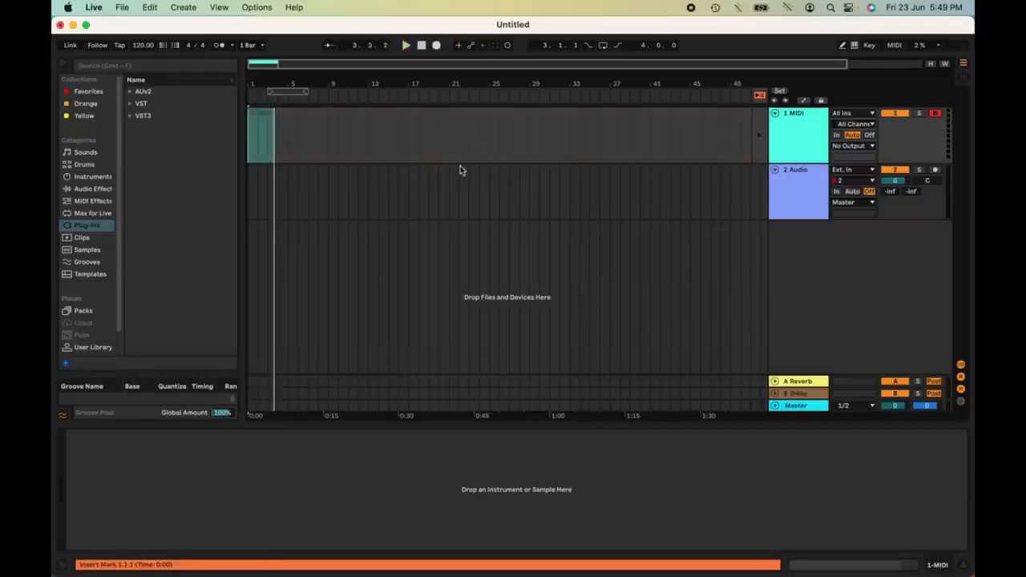
- Reopen the preferences and review the choices for Loop/Warp Short Samples and Default Warp Mode
click(94, 6)
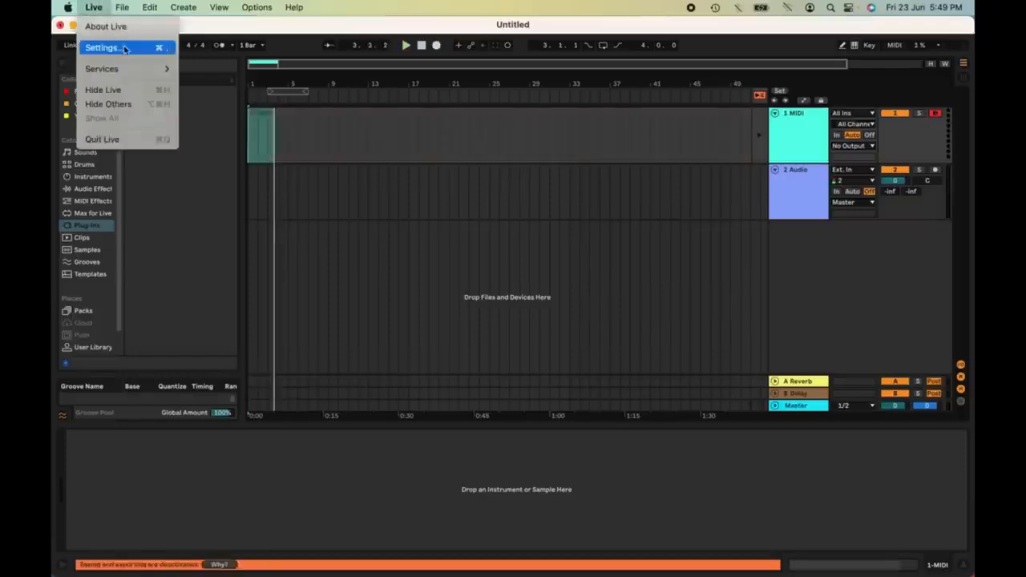
click(121, 46)
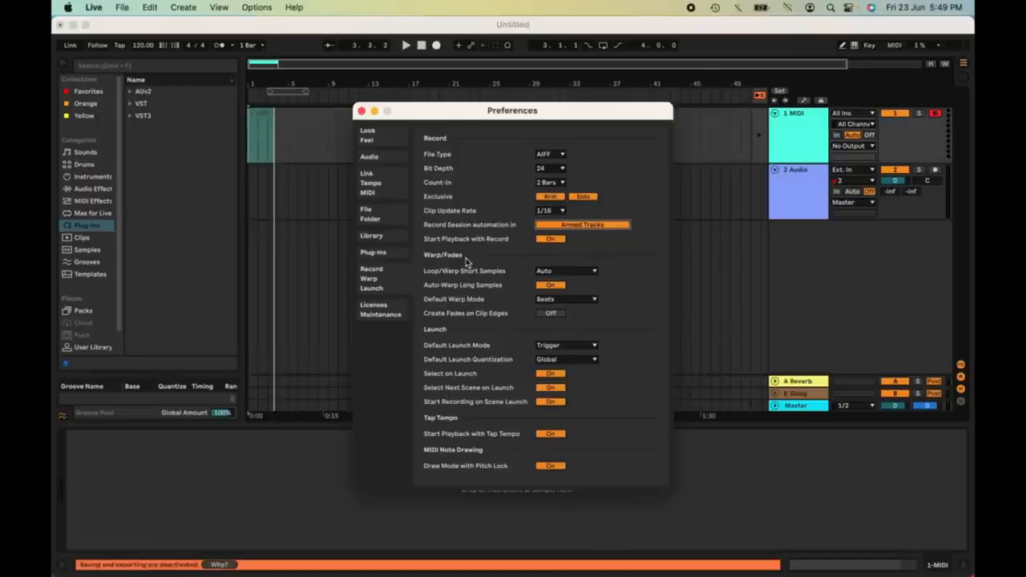
click(572, 272)
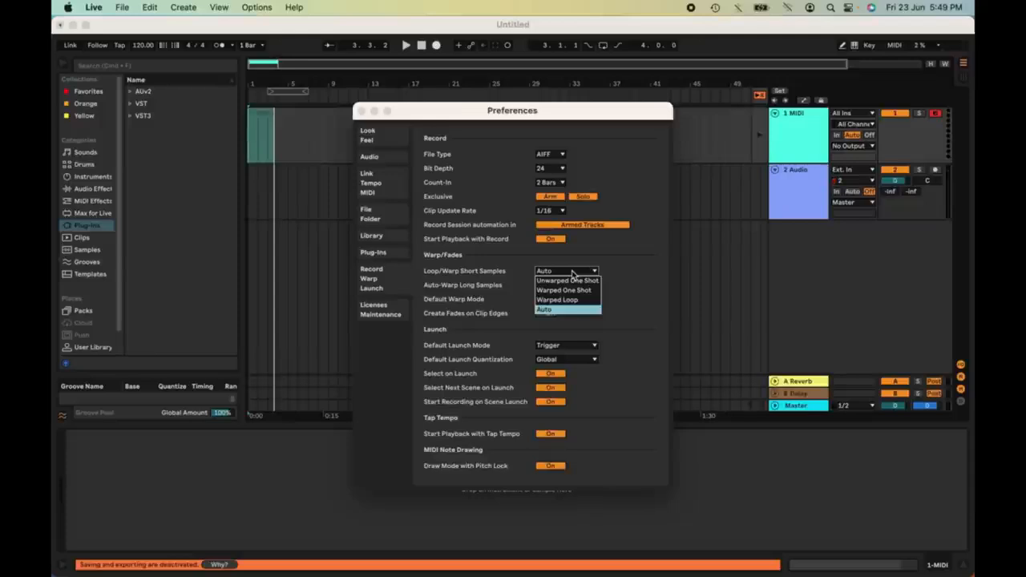
click(589, 308)
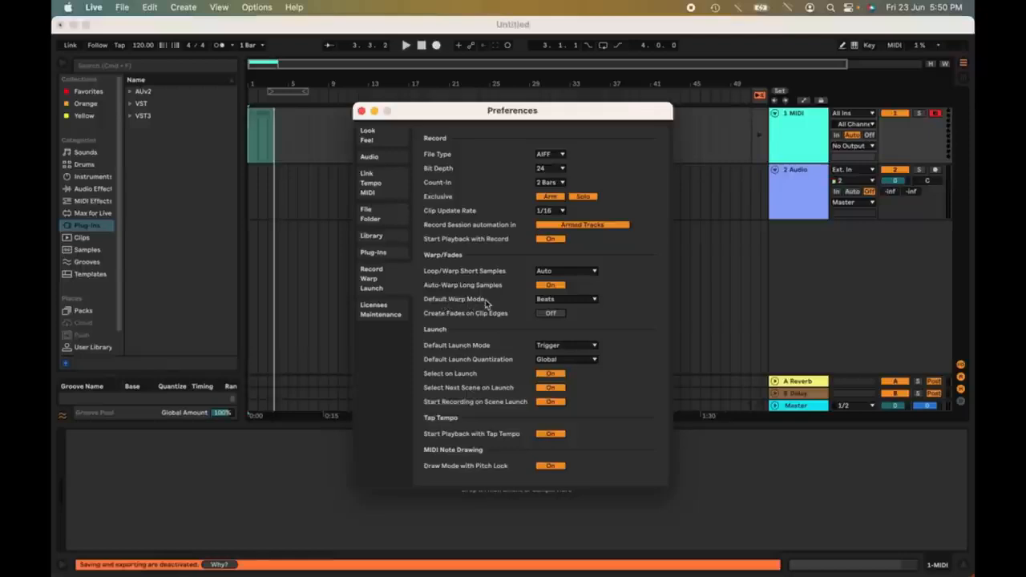
click(572, 300)
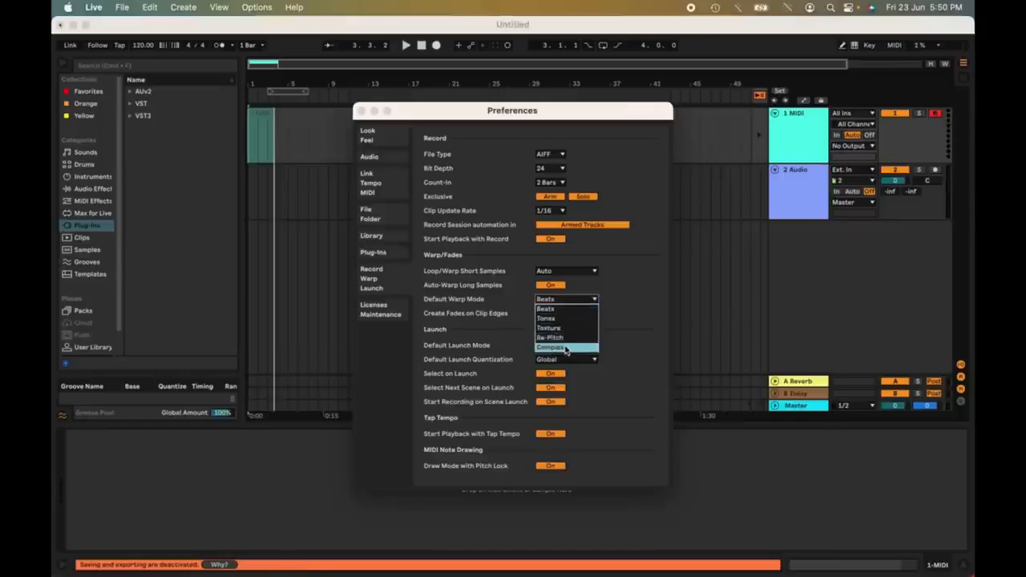
click(608, 313)
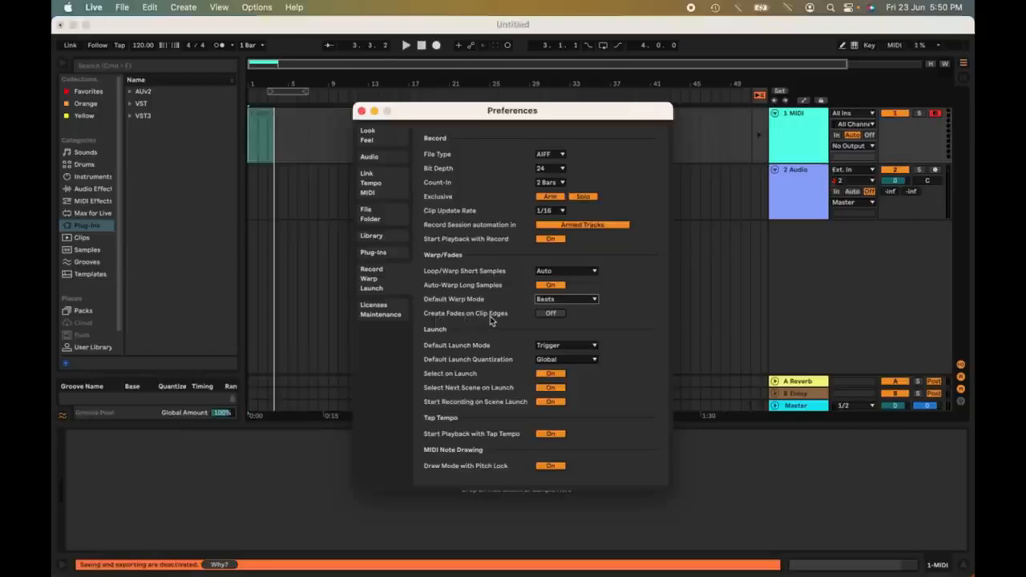
- Turn Create Fades on Clip Edges on and off again, and close the preferences
click(549, 314)
click(550, 314)
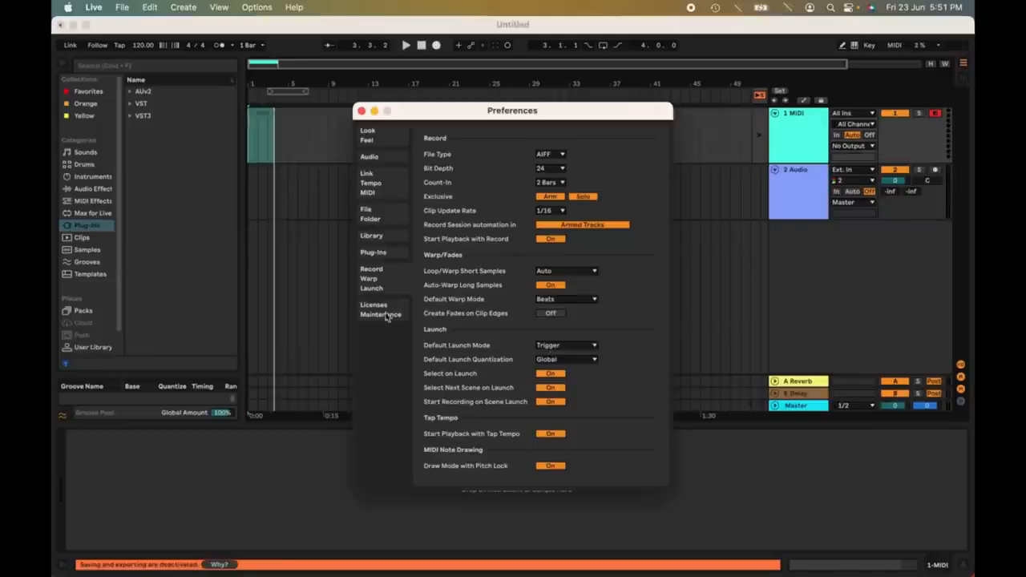
key(Escape)
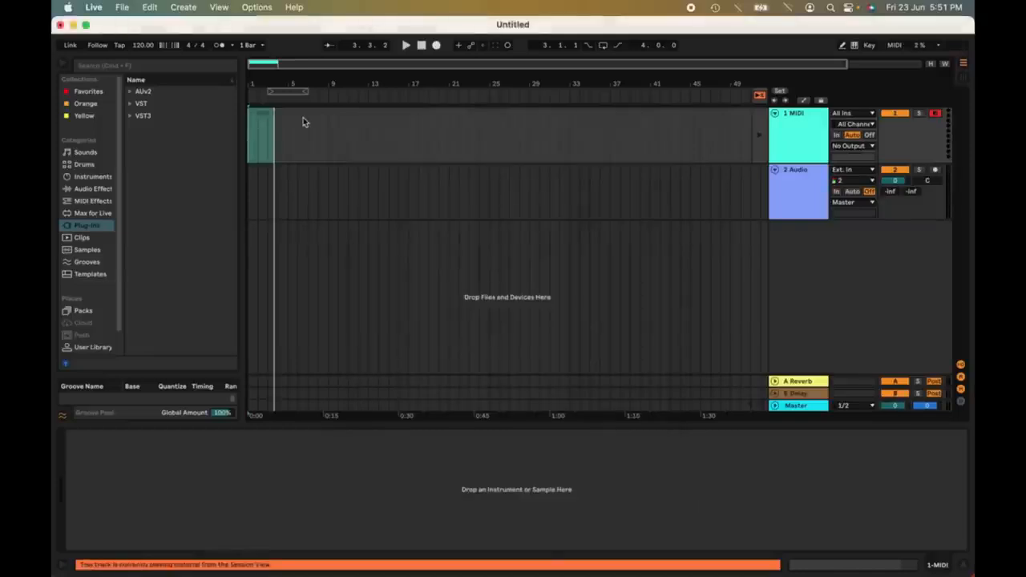
- Return to Session View and show the Launch settings of the 1-MIDI 1 clip
key(Tab)
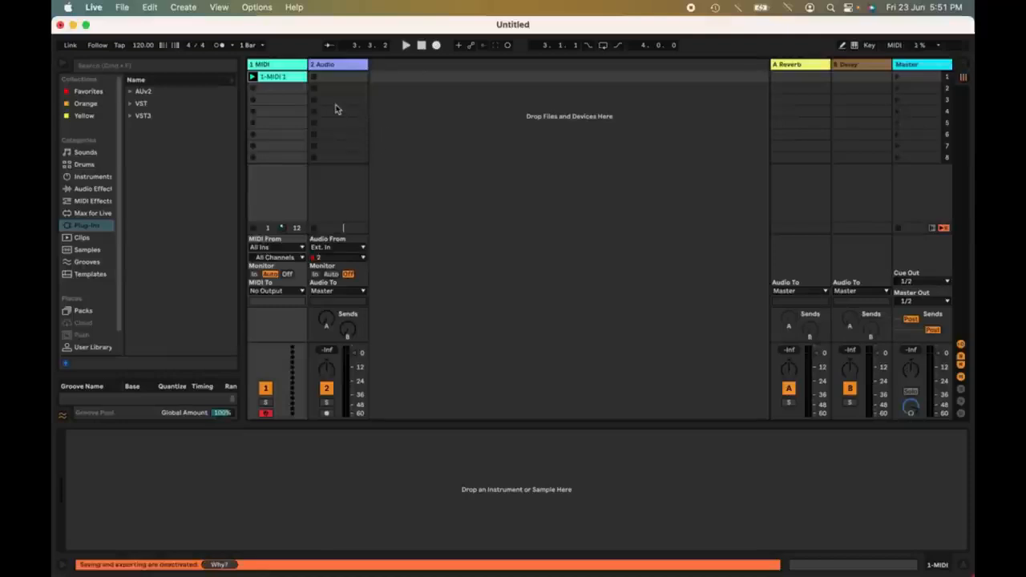
click(285, 77)
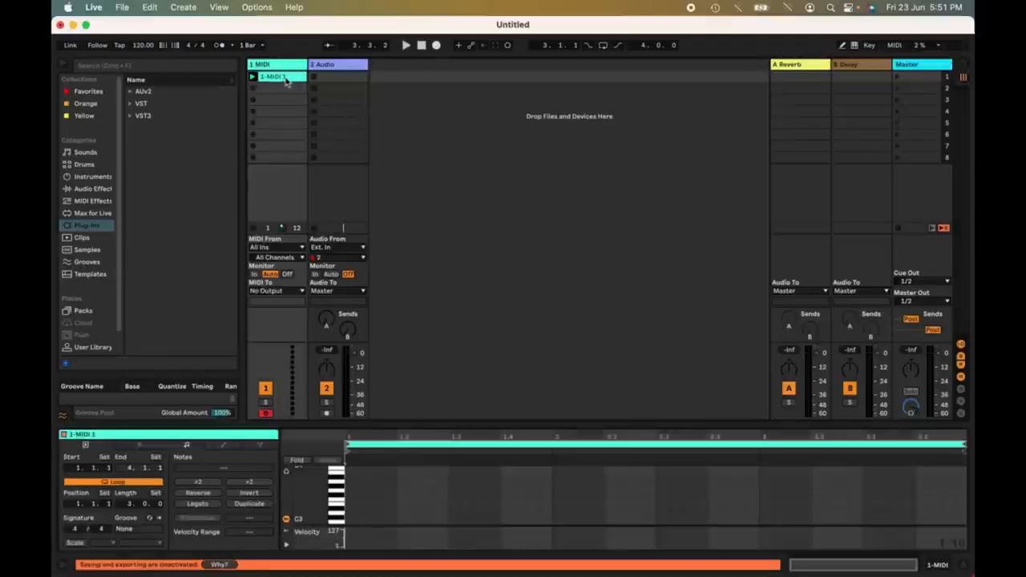
click(145, 446)
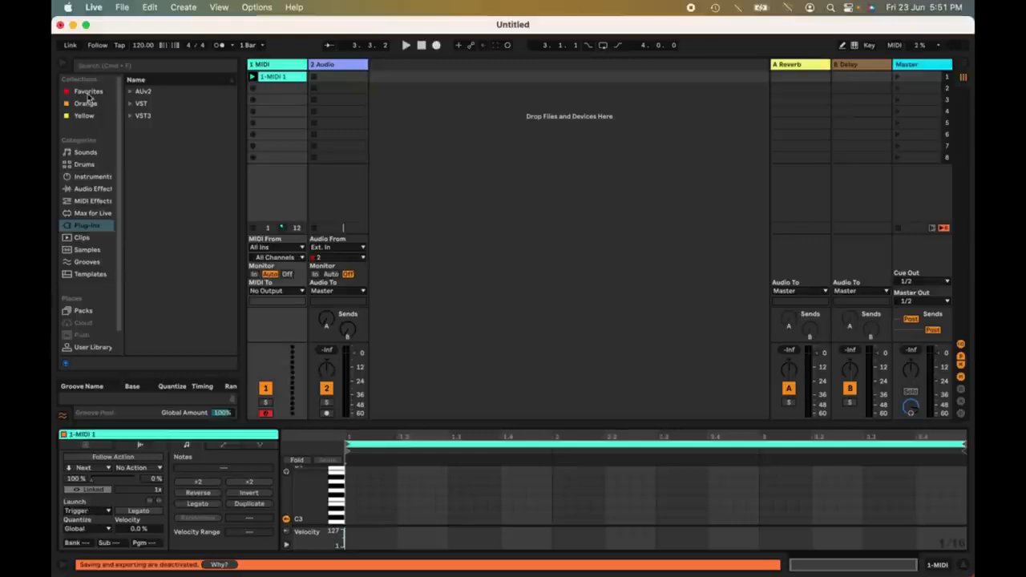
- Reopen the preferences and look at the Default Launch Quantization choices in the Launch section
click(95, 8)
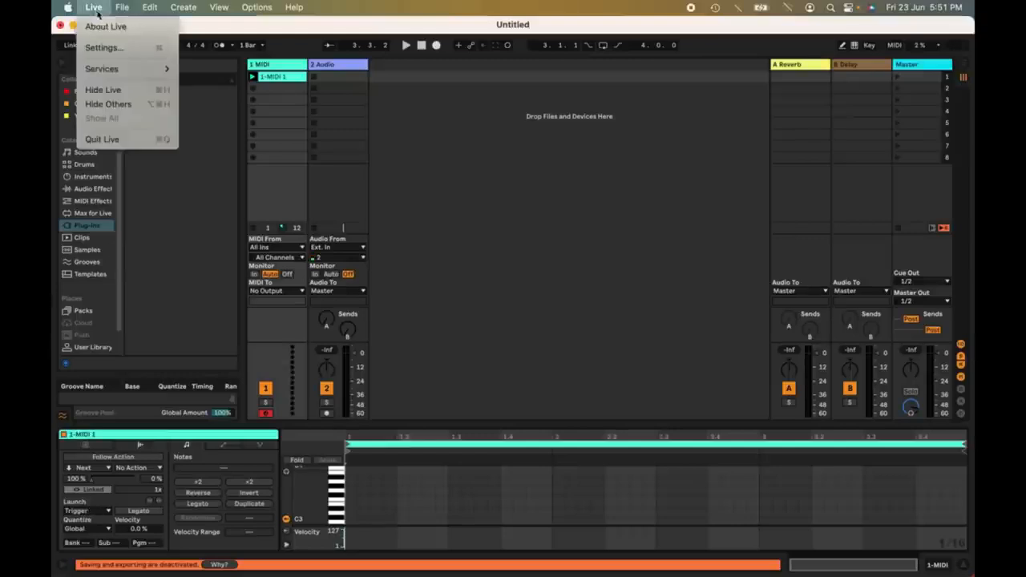
click(118, 44)
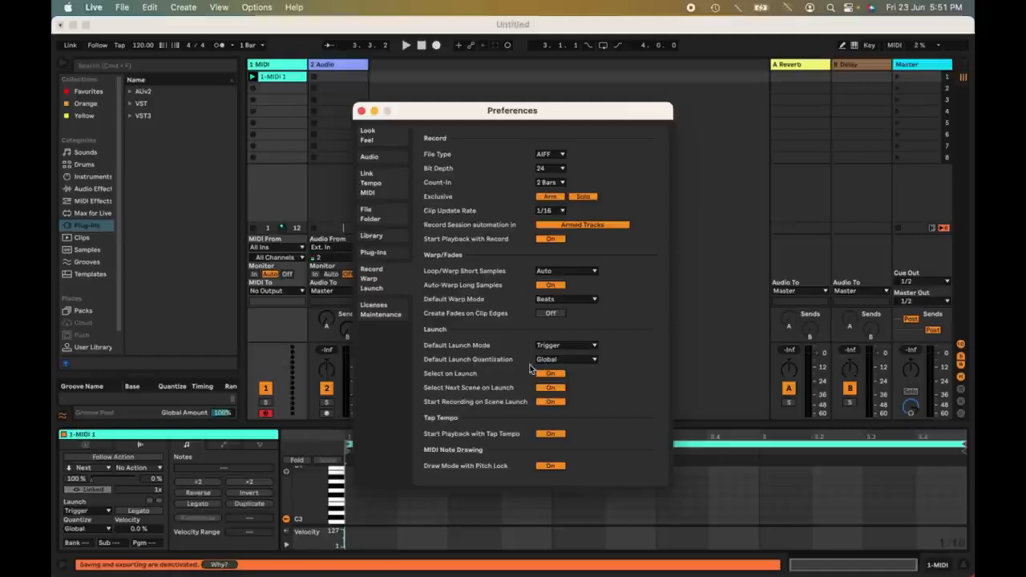
click(560, 361)
click(559, 362)
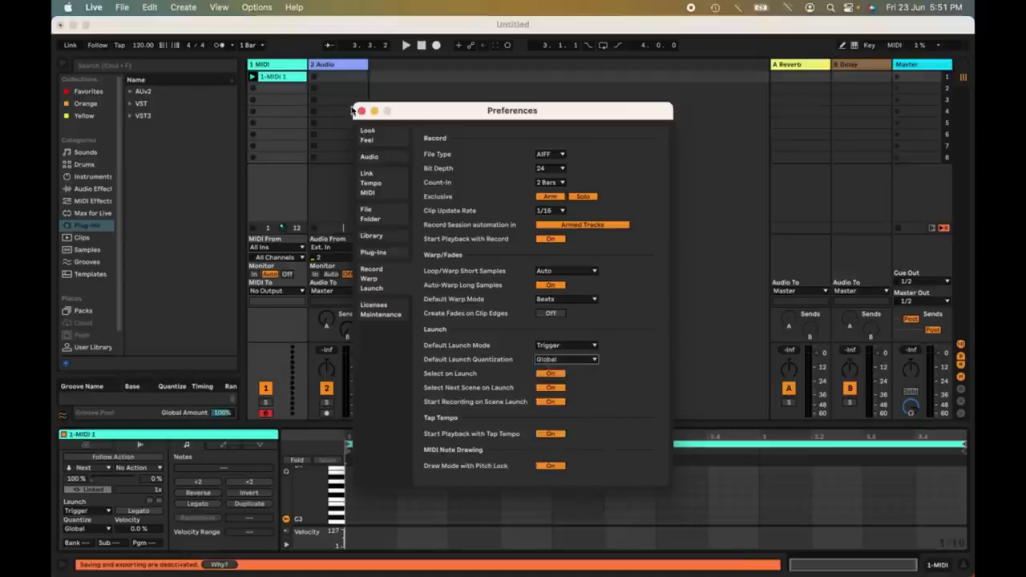
- Close the preferences and review the global quantization choices for the set without changing the value
click(251, 46)
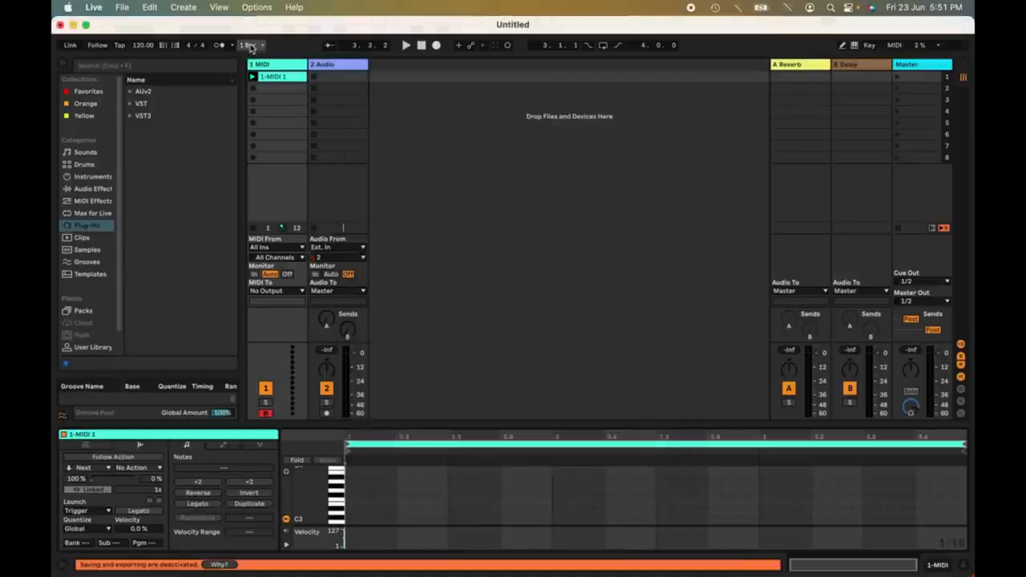
click(251, 45)
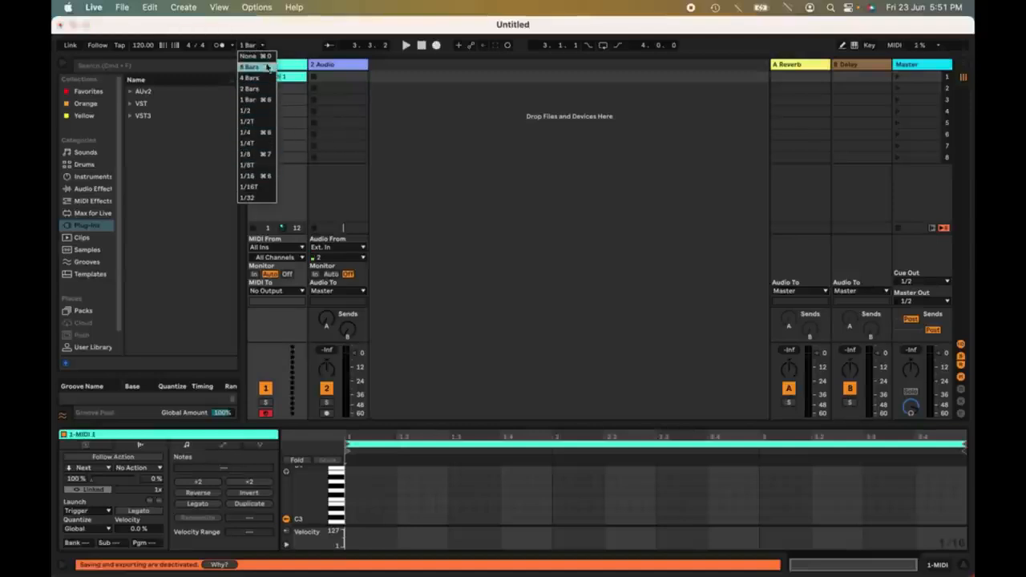
click(368, 90)
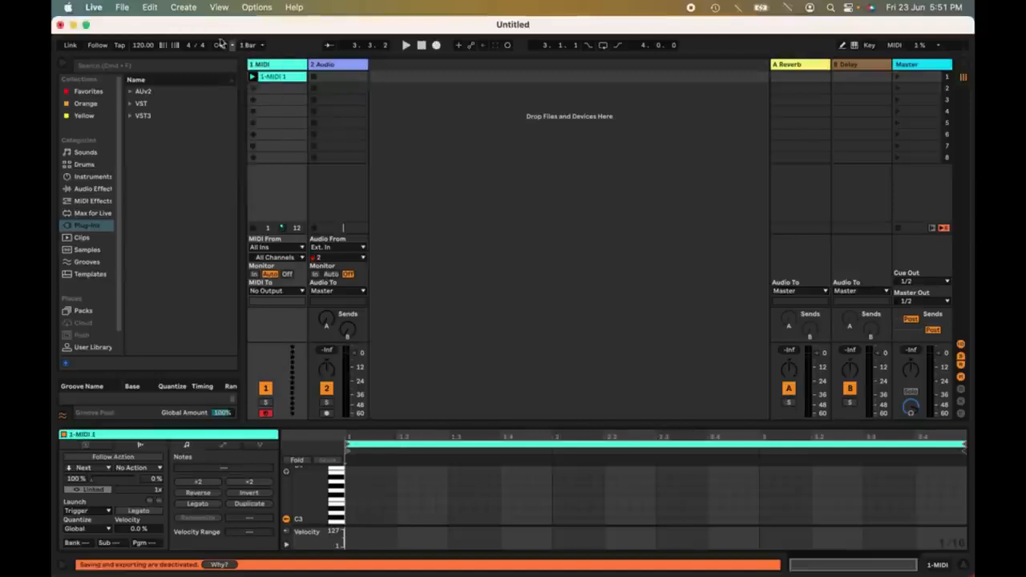
- Reopen the preferences and compare the Default Launch Quantization choices with the set's global quantization
click(94, 7)
click(102, 47)
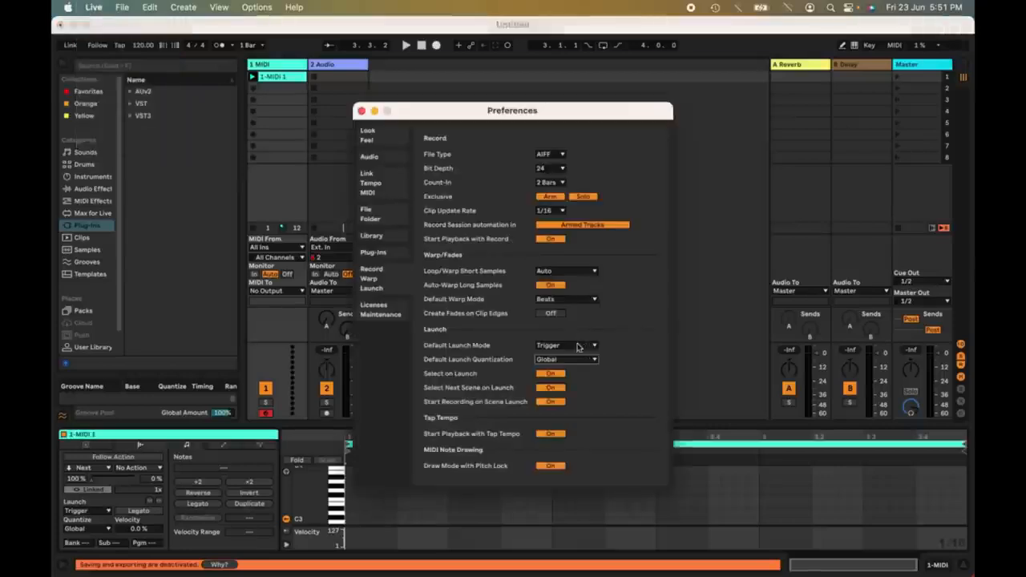
click(562, 358)
click(561, 369)
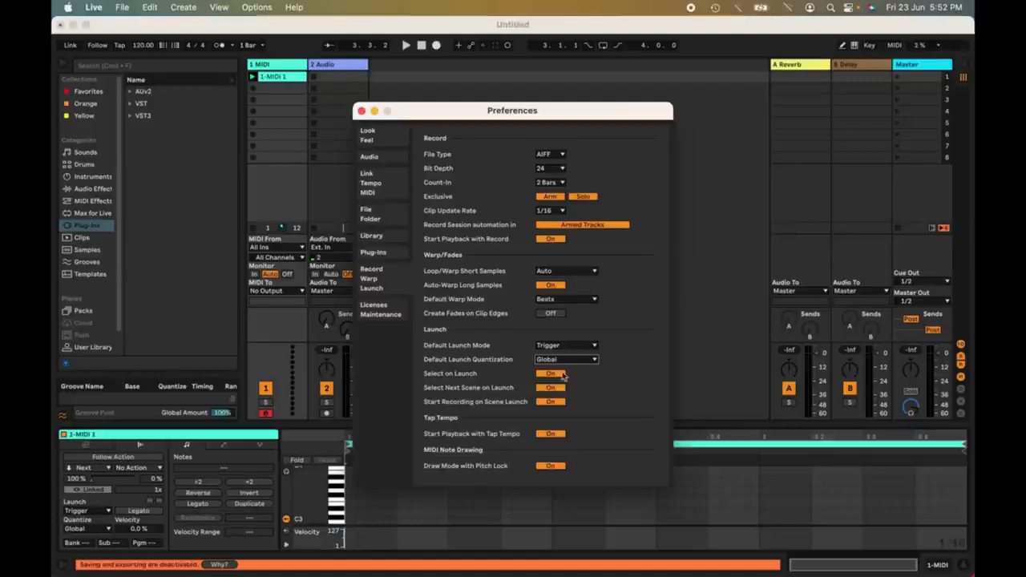
- Close the preferences, create an empty MIDI clip in the second slot of 1 MIDI, and launch the 1-MIDI 1 clip
key(Escape)
click(277, 89)
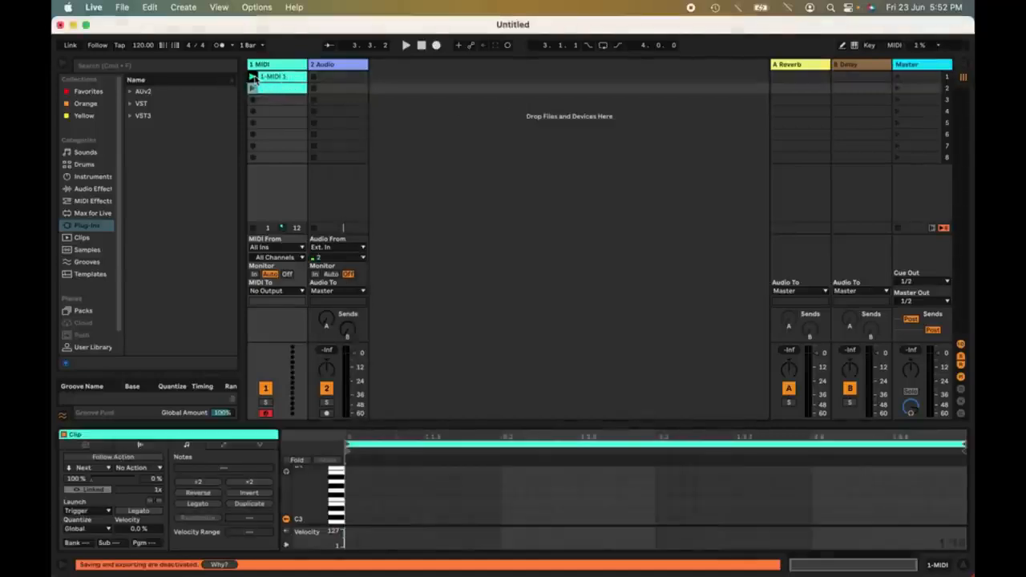
click(252, 77)
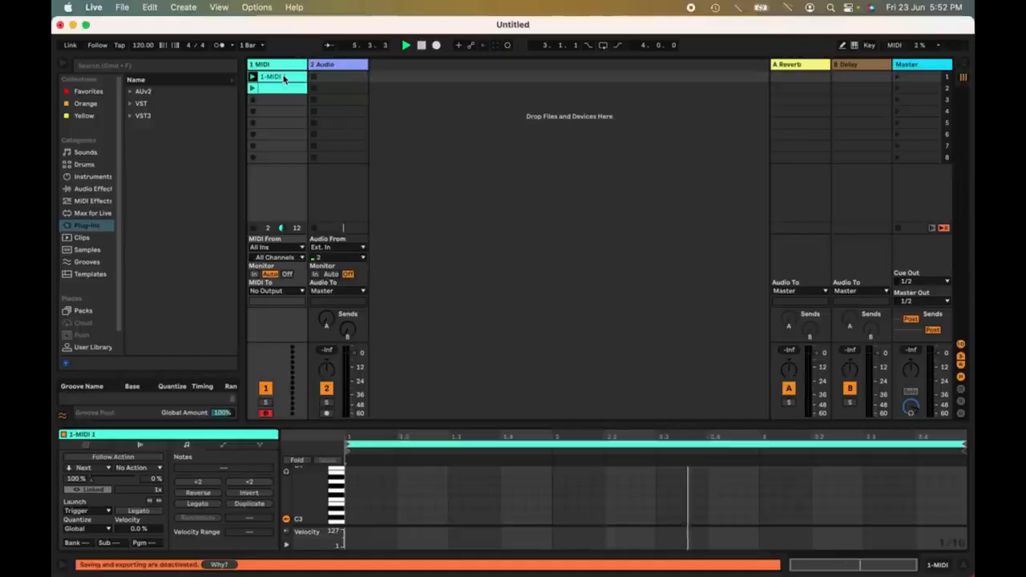
- Check the Select Next Scene on Launch option in the preferences, close them, and launch scene 2
click(92, 8)
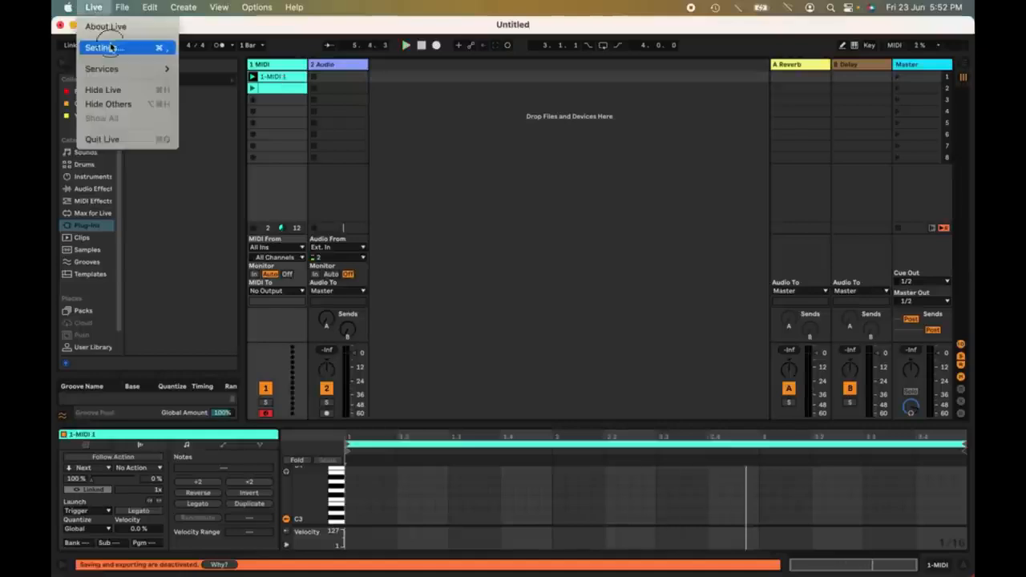
click(103, 43)
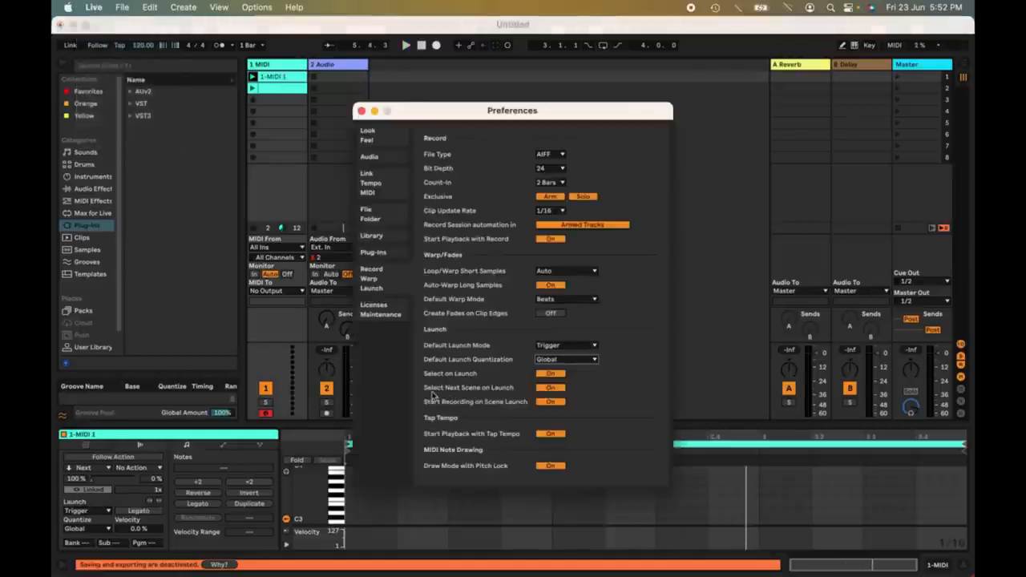
click(625, 61)
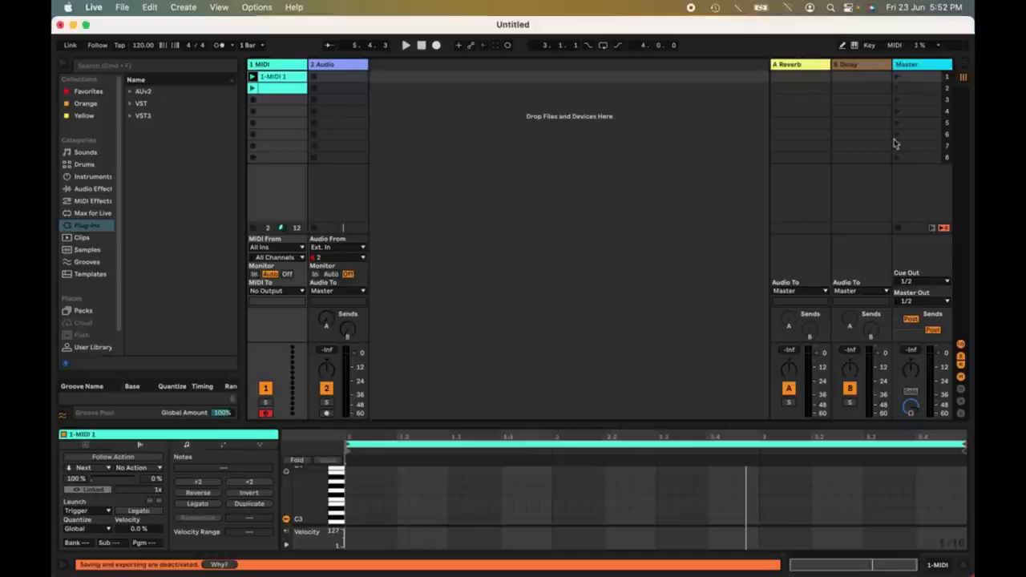
click(895, 86)
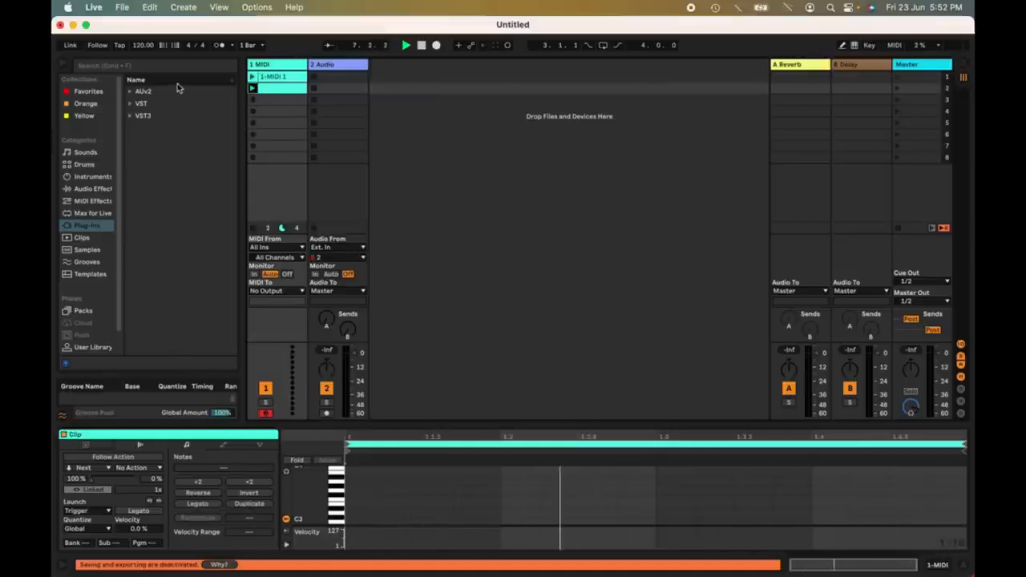
- Check the Start Recording on Scene Launch option in the preferences and close them
click(92, 7)
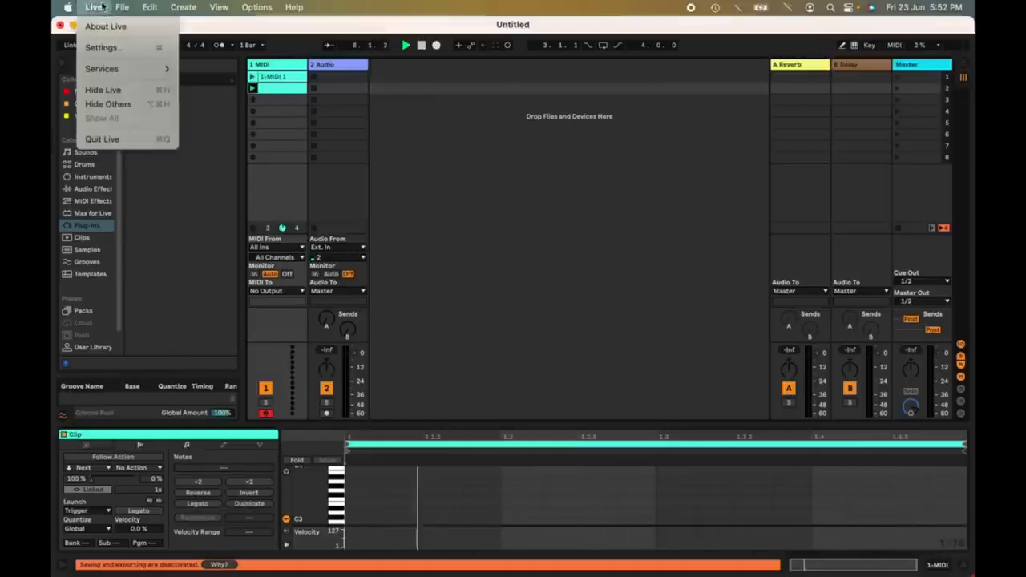
click(120, 48)
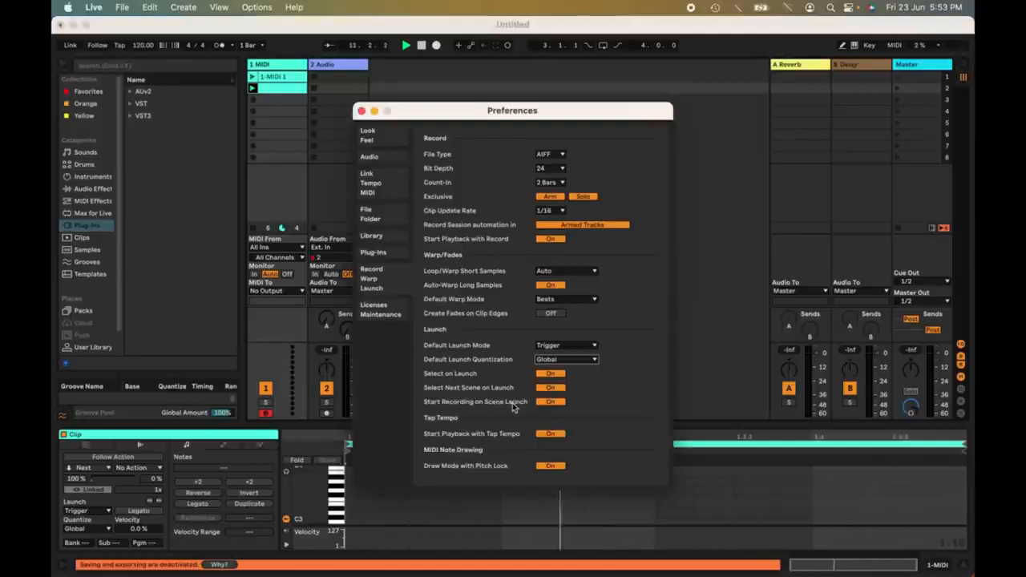
click(736, 234)
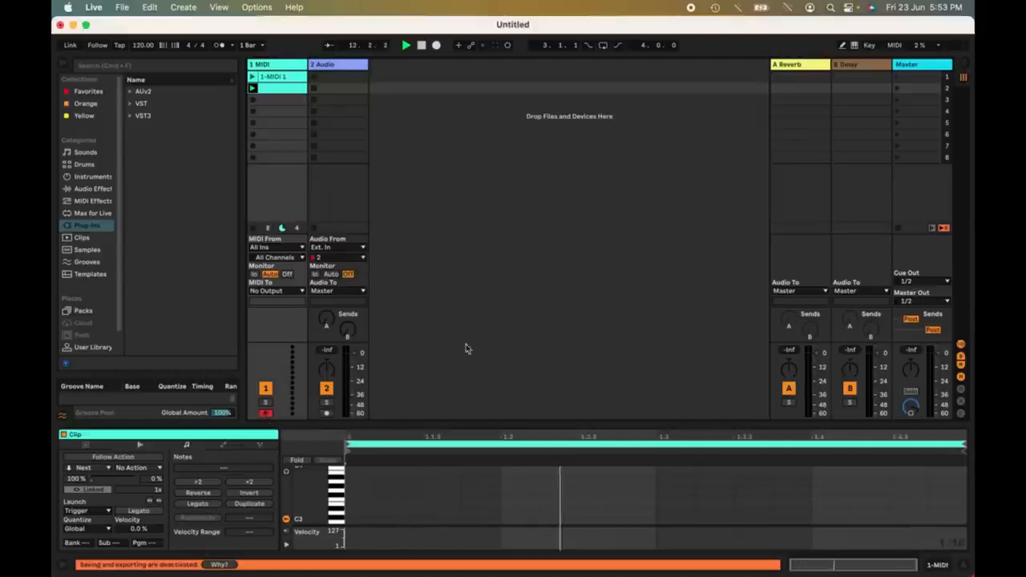
- Launch scene 3 to record a clip in the third slot of 1 MIDI, and stop playback
click(901, 99)
click(253, 99)
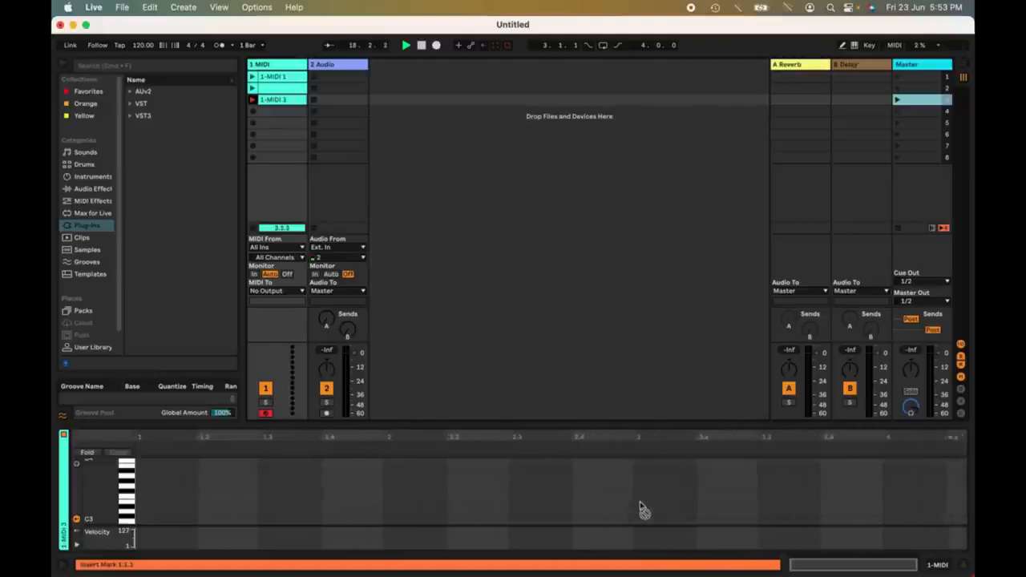
key(space)
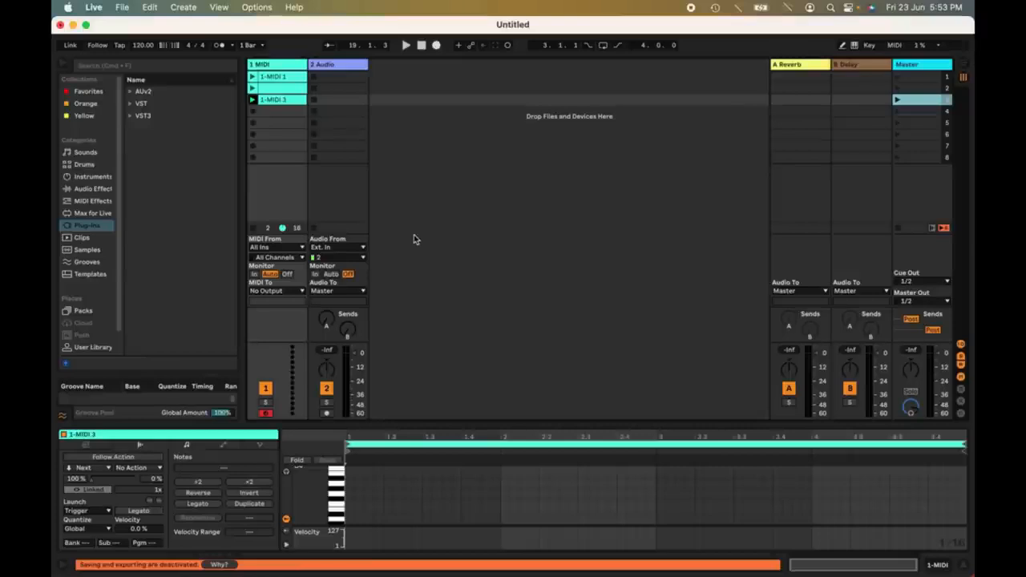
- Check Start Playback with Tap Tempo in the preferences, and tap in a tempo repeatedly to start playback
click(93, 8)
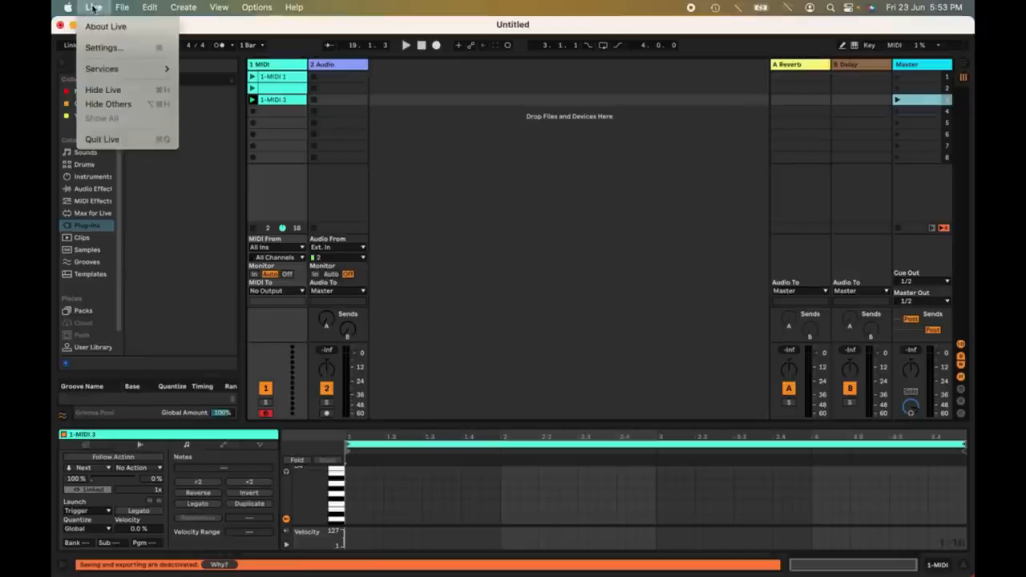
click(111, 48)
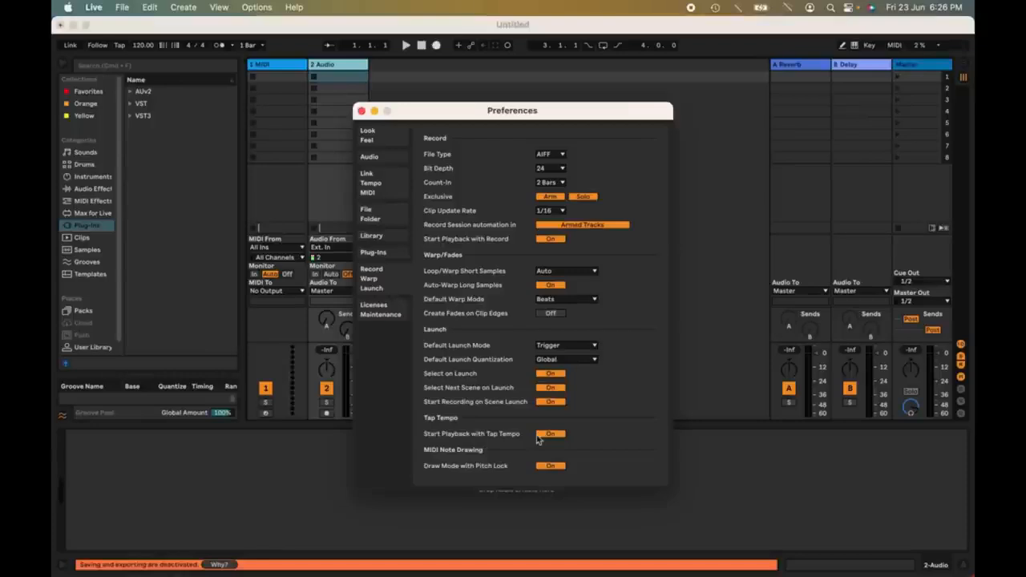
click(118, 46)
click(118, 46)
click(118, 46)
click(119, 45)
click(119, 46)
click(118, 46)
click(118, 46)
click(119, 46)
click(118, 45)
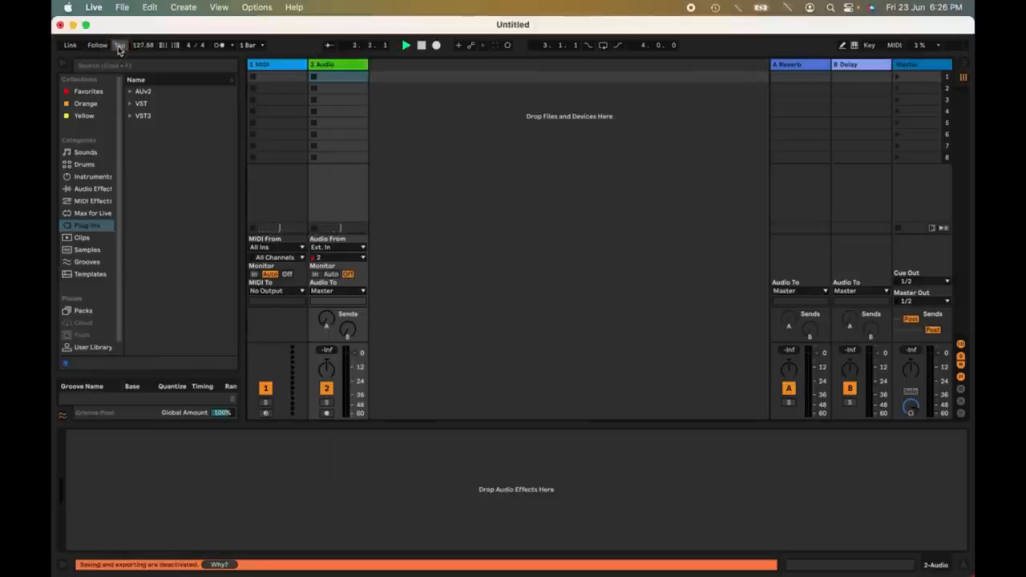
click(119, 45)
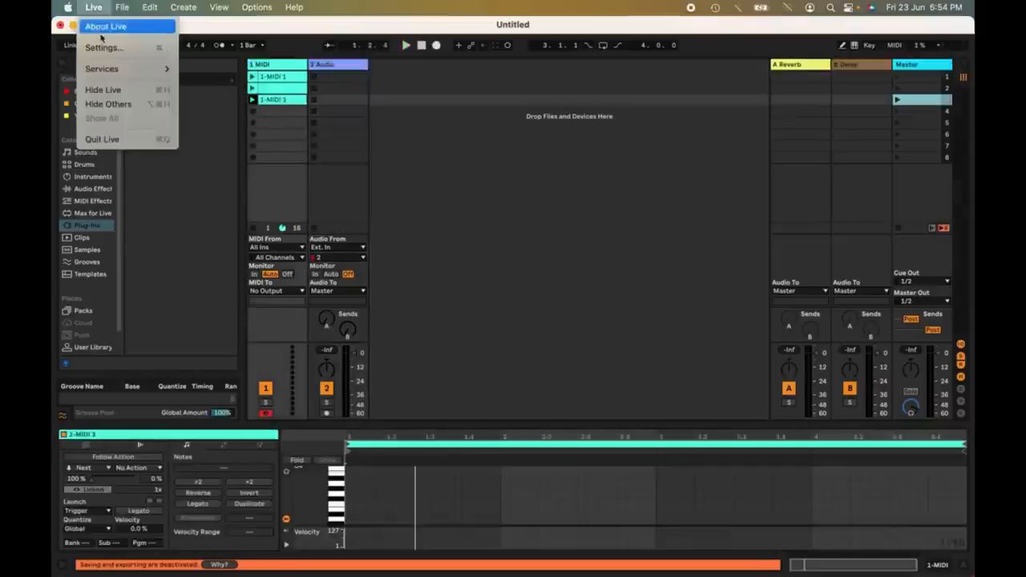
- Check Draw Mode with Pitch Lock in the preferences, close them, and turn on Draw Mode in the 1-MIDI 3 clip
click(106, 48)
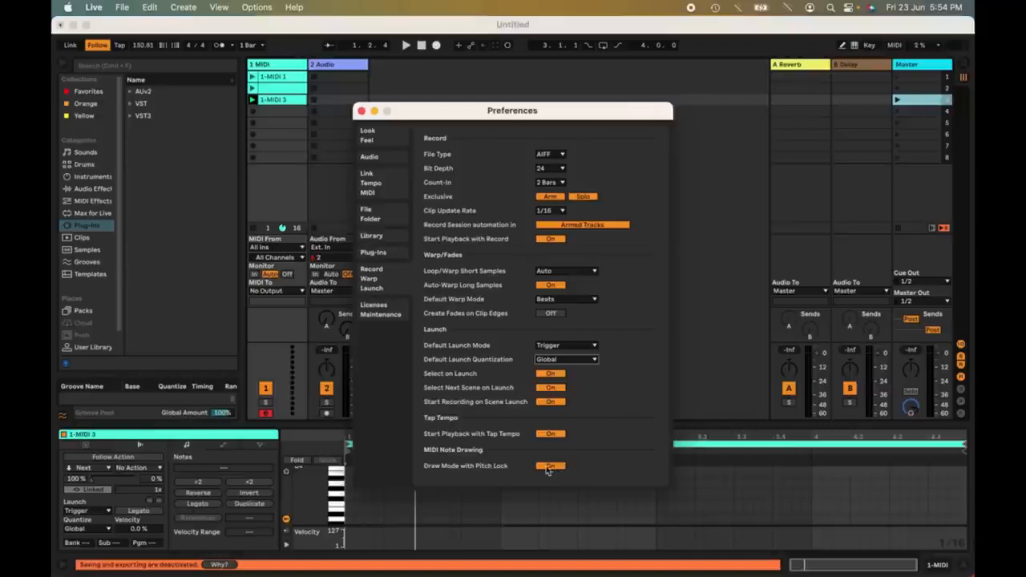
click(655, 515)
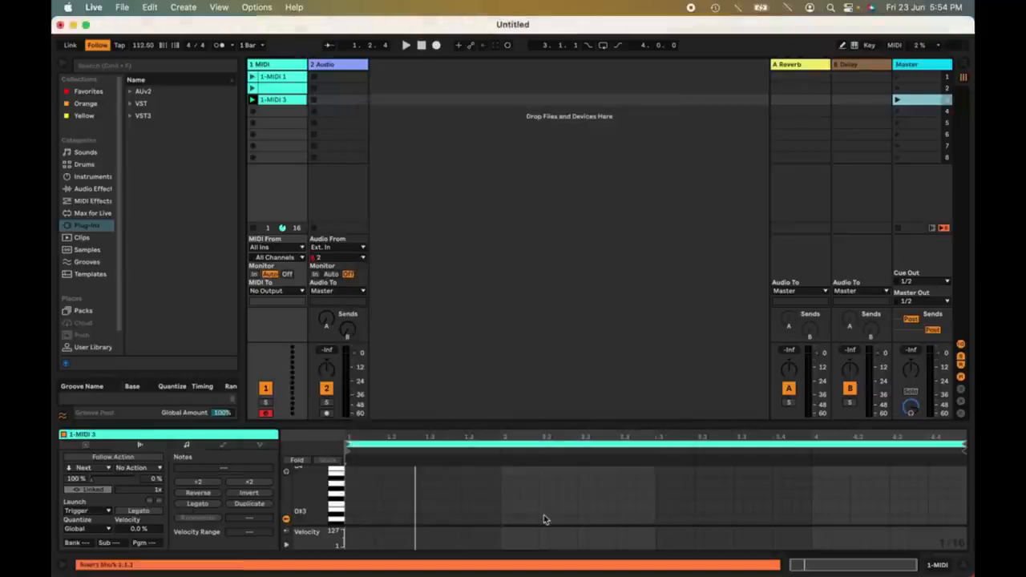
right_click(386, 503)
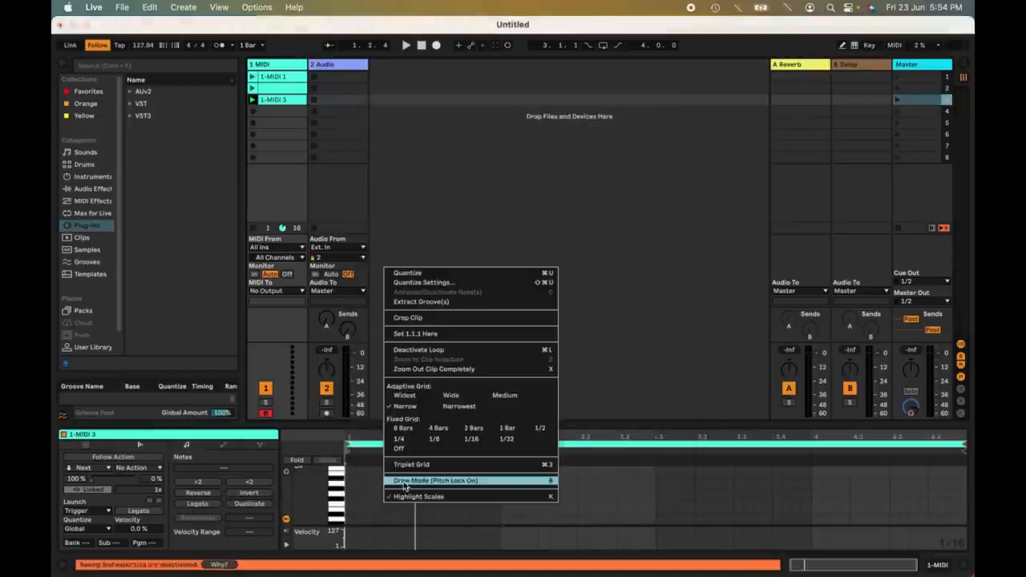
click(406, 480)
- Draw a row of E3 notes across the 1-MIDI 3 clip and a freehand line of notes between A#2 and C#4
mouse_move(360, 503)
mouse_down()
mouse_move(557, 514)
mouse_move(814, 491)
mouse_move(918, 494)
mouse_move(909, 497)
mouse_move(951, 507)
mouse_up()
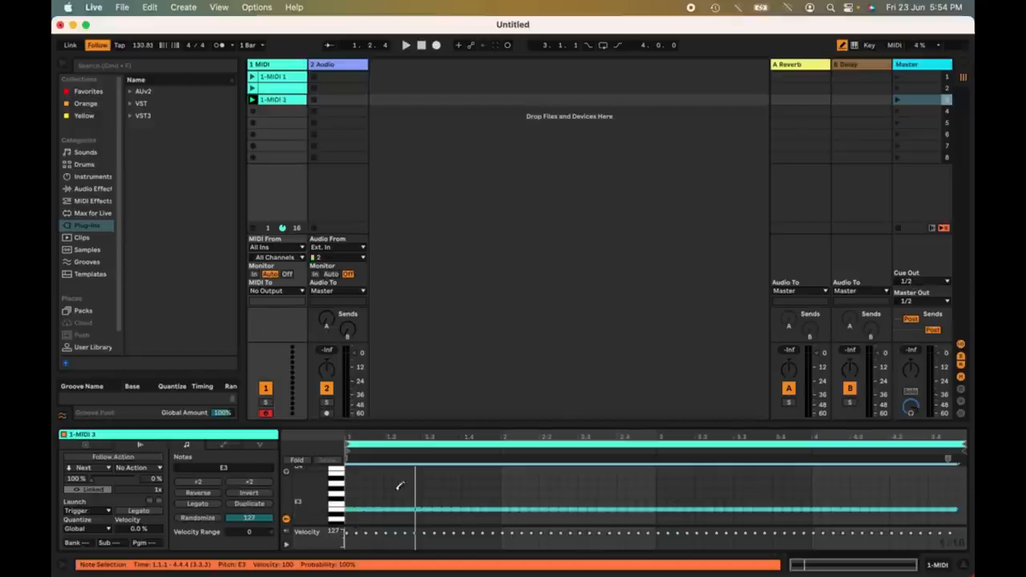
click(360, 518)
mouse_move(360, 518)
mouse_down()
mouse_move(484, 465)
mouse_move(545, 501)
mouse_move(621, 517)
mouse_move(643, 489)
mouse_move(715, 530)
mouse_move(767, 511)
mouse_move(633, 540)
mouse_move(731, 513)
mouse_move(757, 482)
mouse_move(689, 529)
mouse_move(698, 485)
mouse_move(850, 480)
mouse_move(920, 506)
mouse_move(923, 474)
mouse_move(809, 485)
mouse_up()
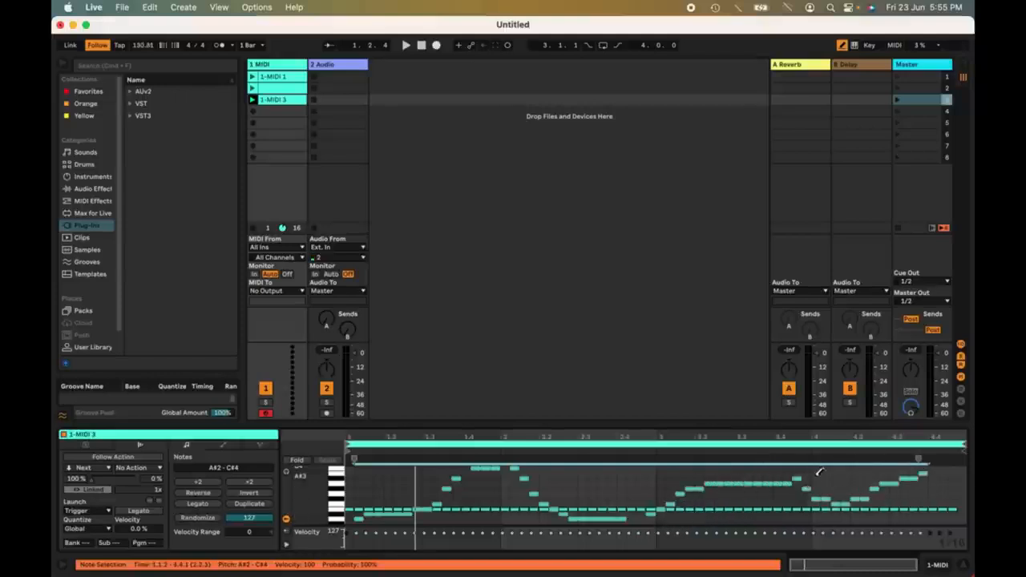
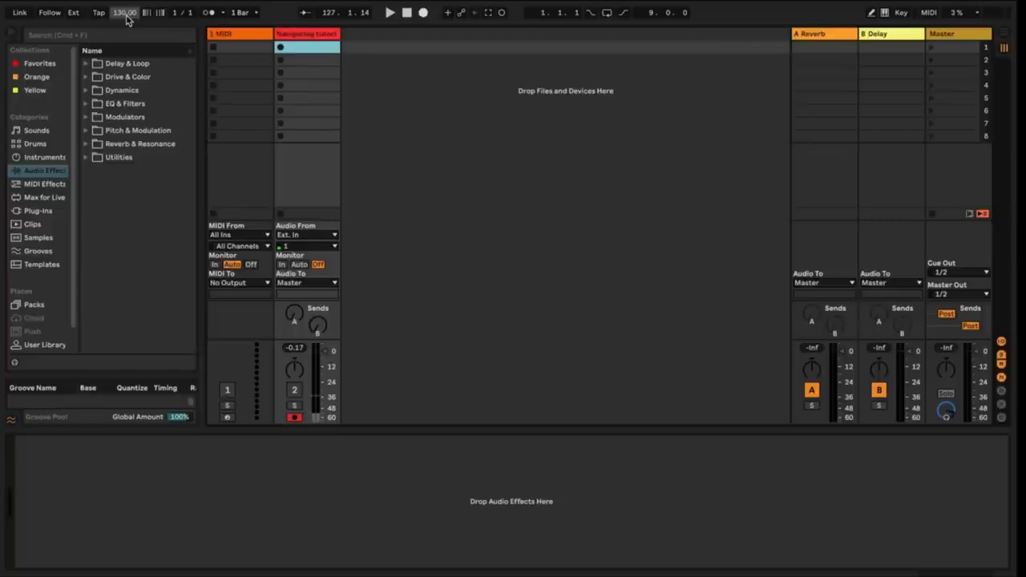
- Set the song tempo to 130 BPM
drag(122, 17, 124, 29)
click(125, 13)
text(128)
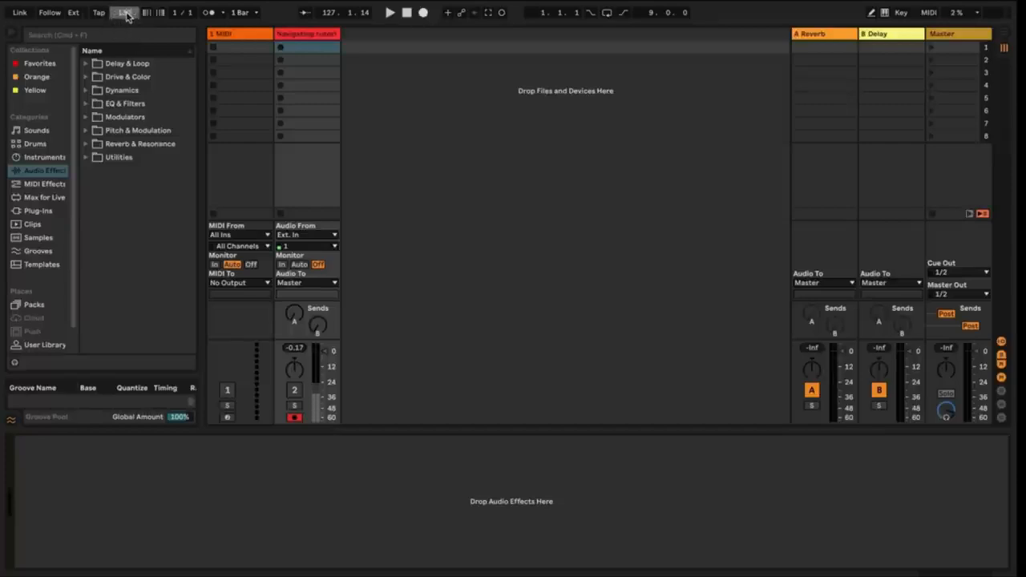
key(Return)
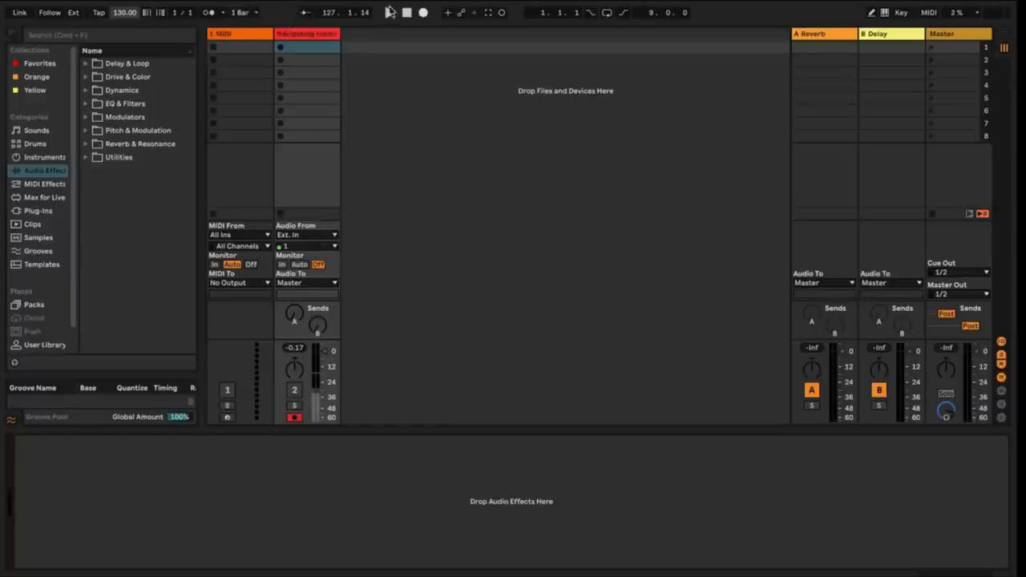
- Turn on arrangement follow and activate an 8-bar arrangement loop starting at 2.1.1
click(305, 13)
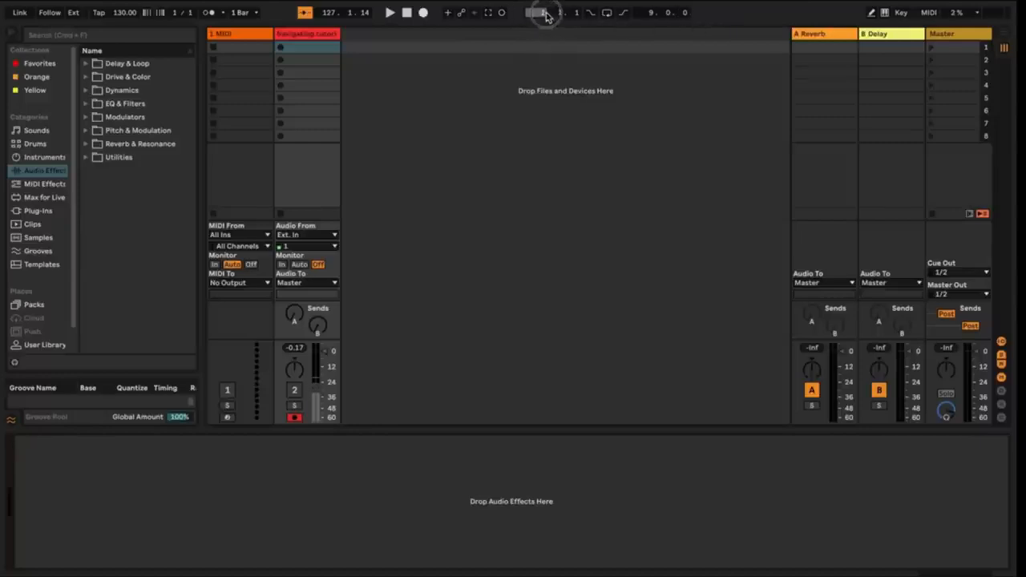
drag(649, 14, 650, 17)
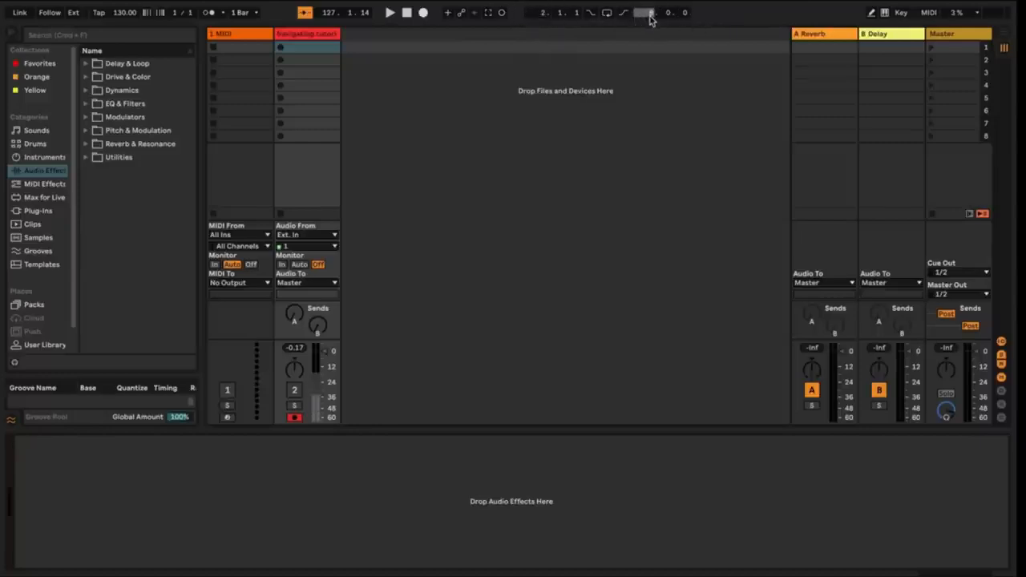
click(606, 14)
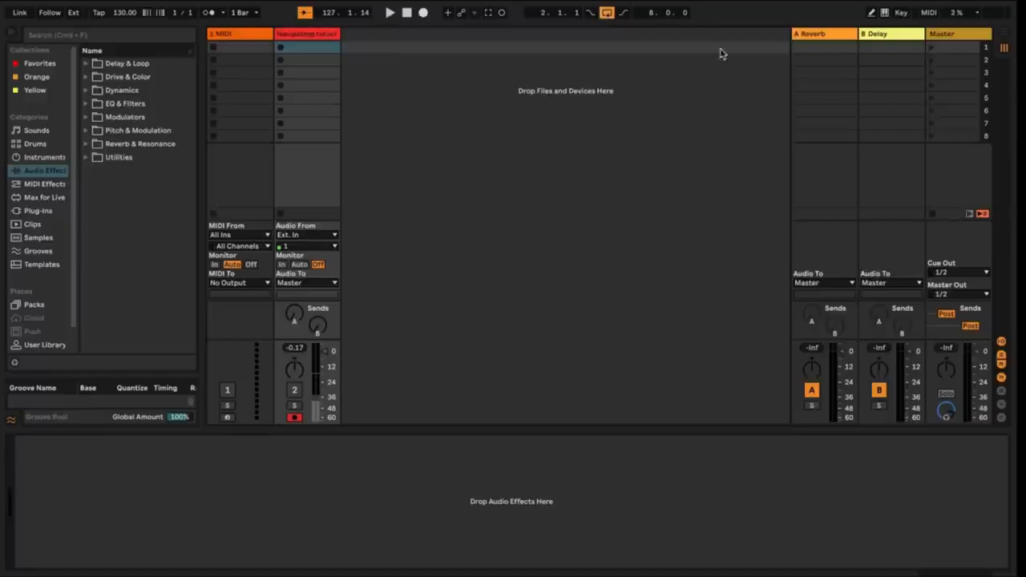
- Create a MIDI clip in the first slot of 1 MIDI, draw a stepped Speaker On envelope in Draw Mode, and turn Draw Mode off
click(872, 18)
double_click(245, 48)
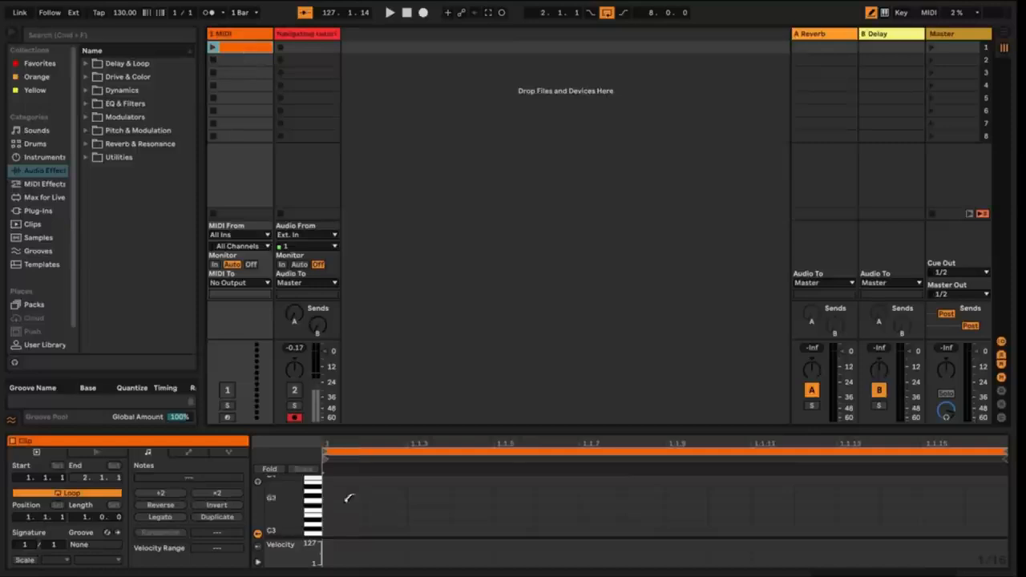
click(198, 450)
mouse_move(411, 540)
mouse_down()
mouse_move(524, 525)
mouse_move(658, 545)
mouse_move(721, 481)
mouse_move(938, 508)
mouse_move(781, 538)
mouse_up()
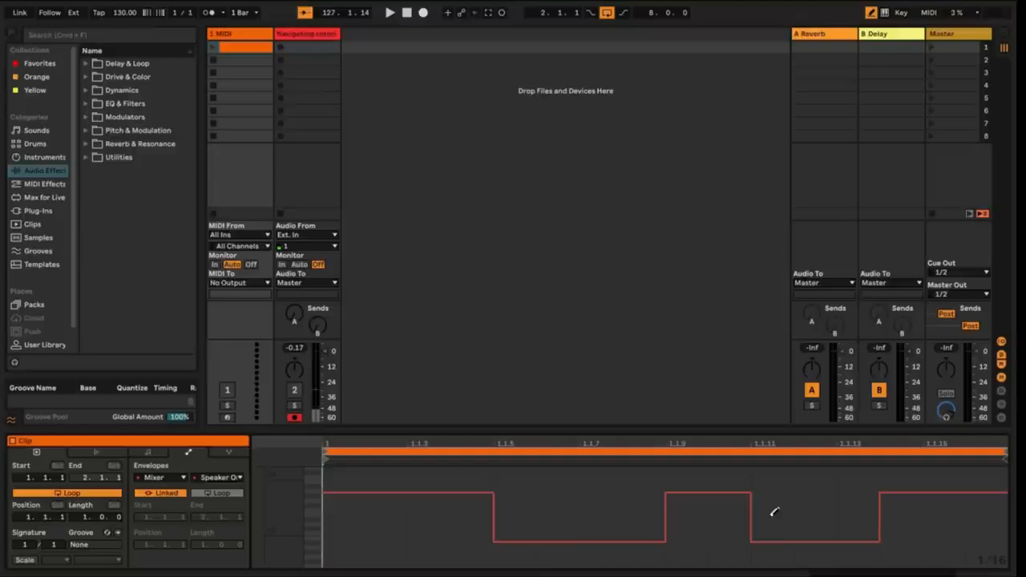
right_click(770, 519)
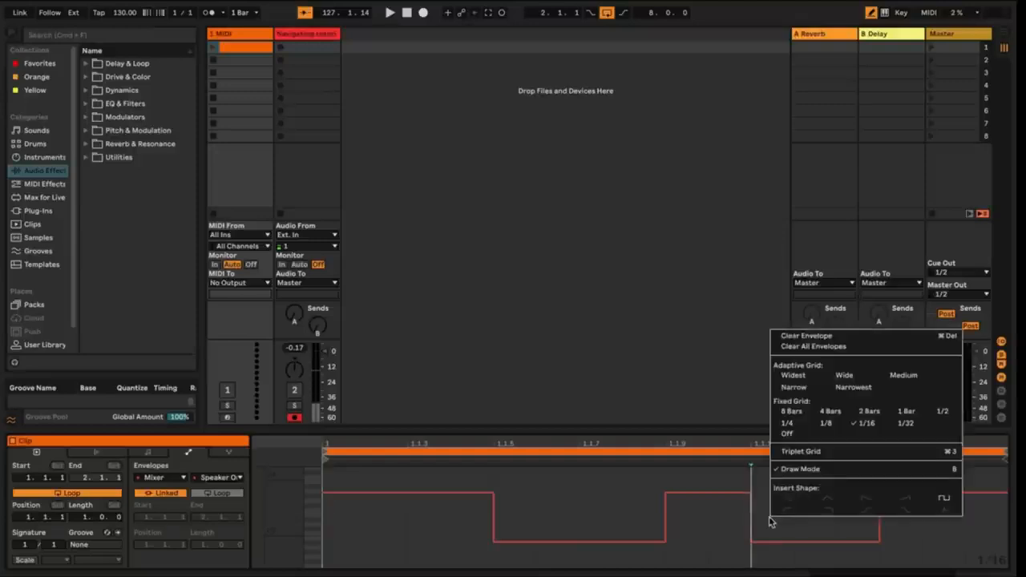
click(788, 469)
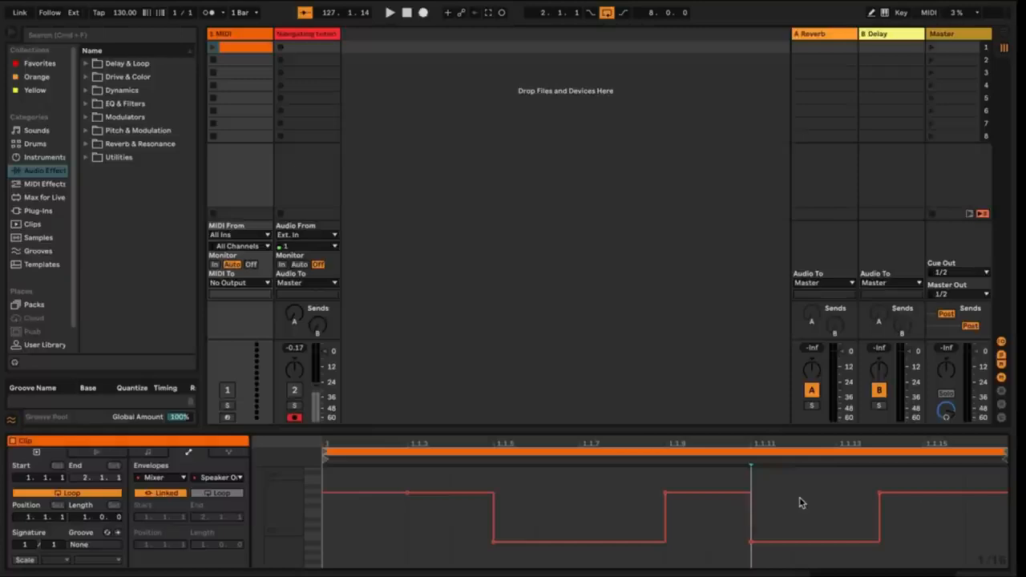
- Enable the computer MIDI keyboard, arm 1 MIDI, and start recording into its second slot
click(885, 13)
click(227, 417)
click(213, 59)
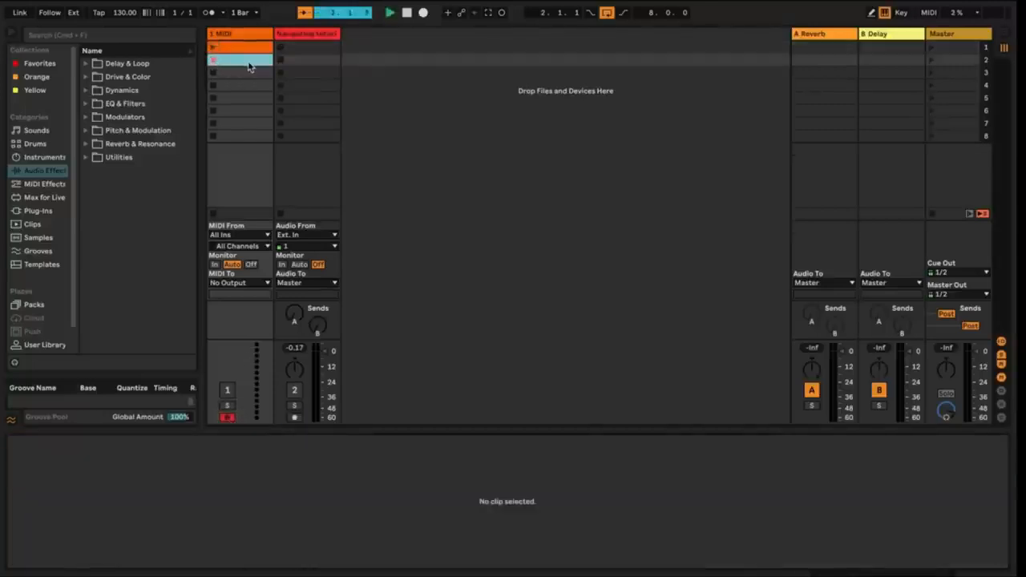
- Play three ascending and descending scale runs between C3 and C4 into the recording clip on 1 MIDI
key(a)
key(s)
key(d)
key(f)
key(g)
key(h)
key(j)
key(k)
key(j)
key(h)
key(g)
key(f)
key(d)
key(a)
key(s)
key(d)
key(f)
key(g)
key(h)
key(j)
key(k)
key(j)
key(h)
key(g)
key(f)
key(d)
key(s)
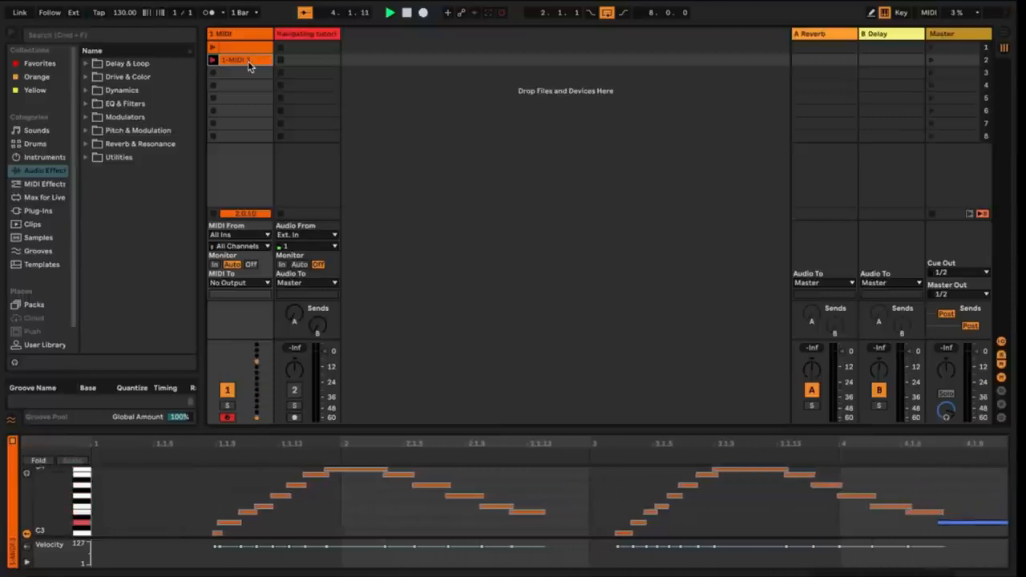
key(d)
key(f)
key(g)
key(h)
key(j)
key(k)
key(j)
key(h)
key(g)
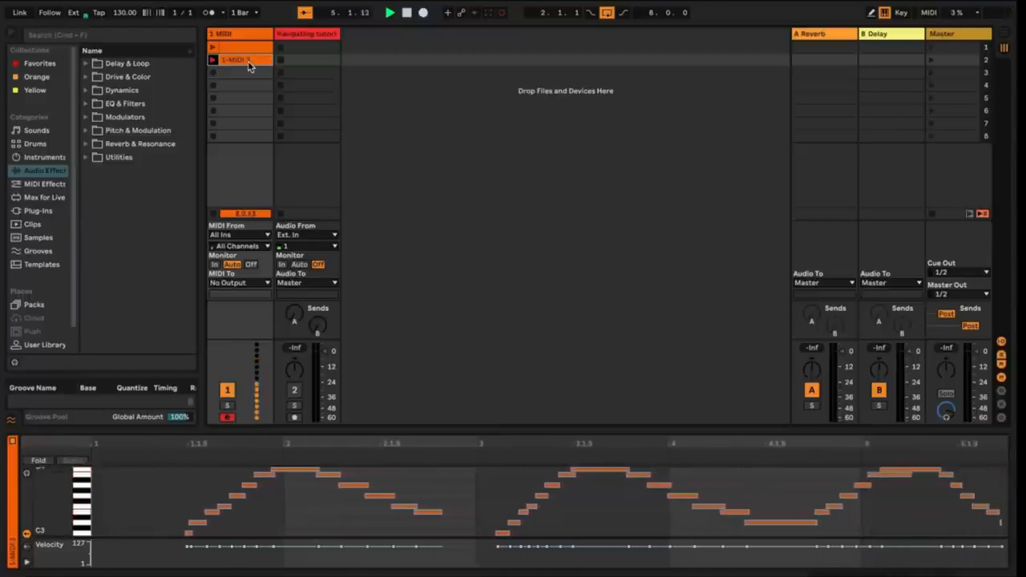
key(f)
key(d)
key(s)
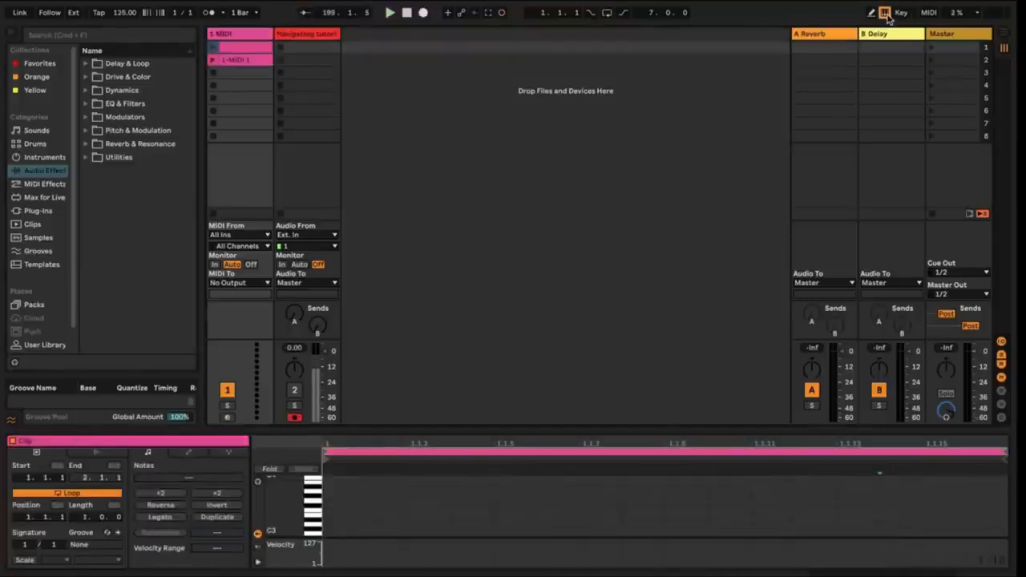
- Map computer key 0 to the first clip slot of 1 MIDI, leave key mapping, and launch the clip with it
click(905, 15)
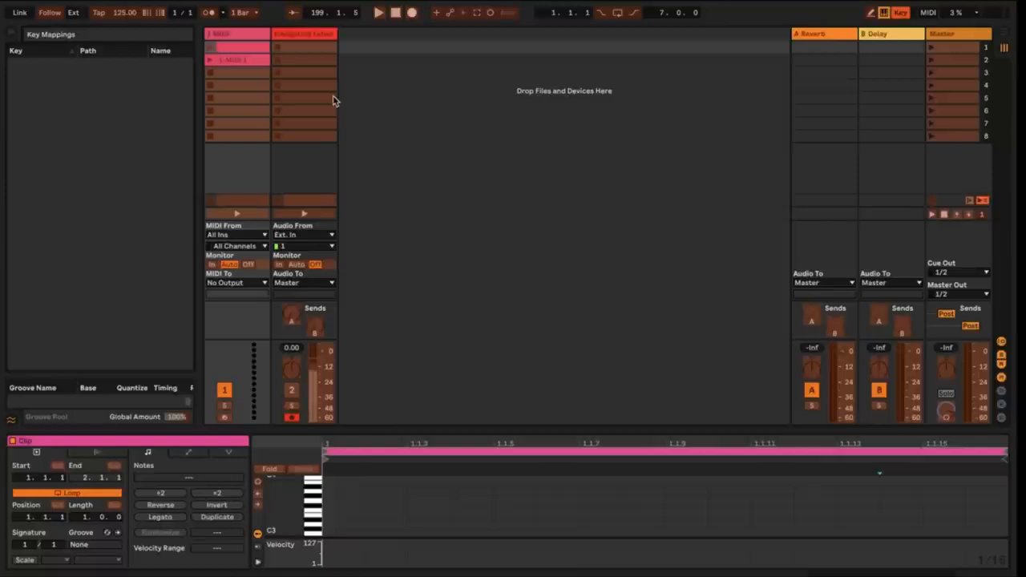
click(246, 50)
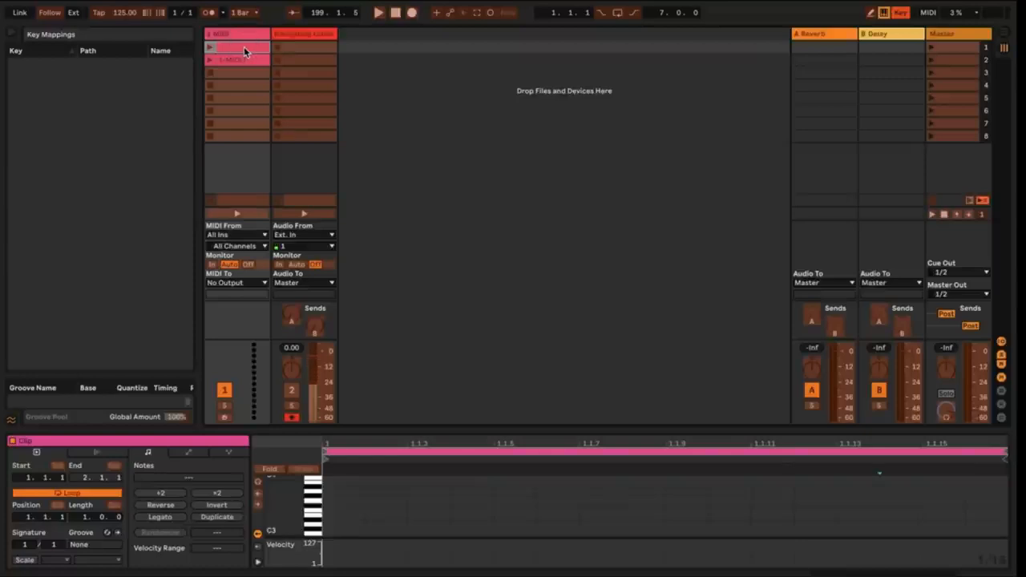
key(9)
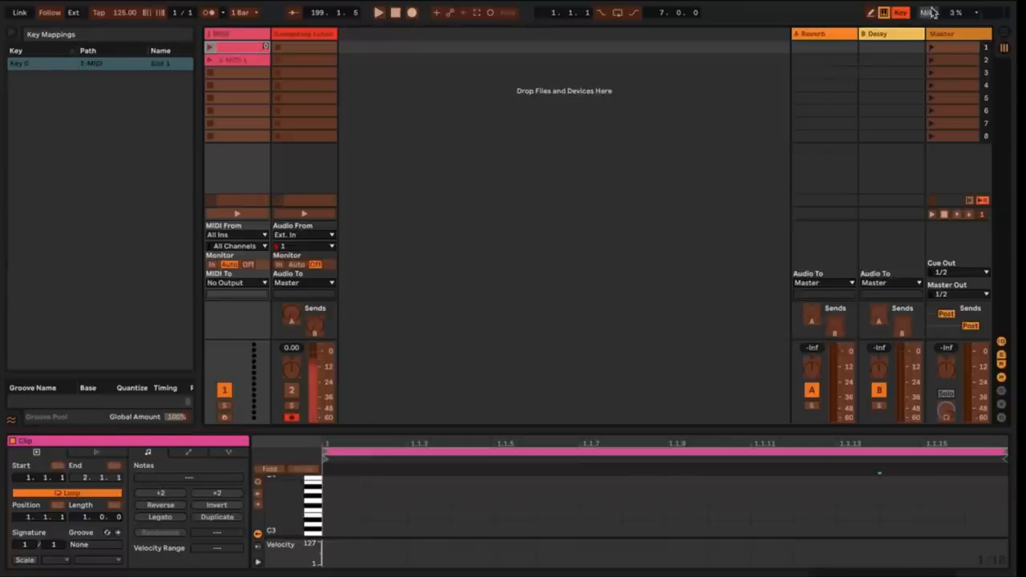
click(902, 13)
key(9)
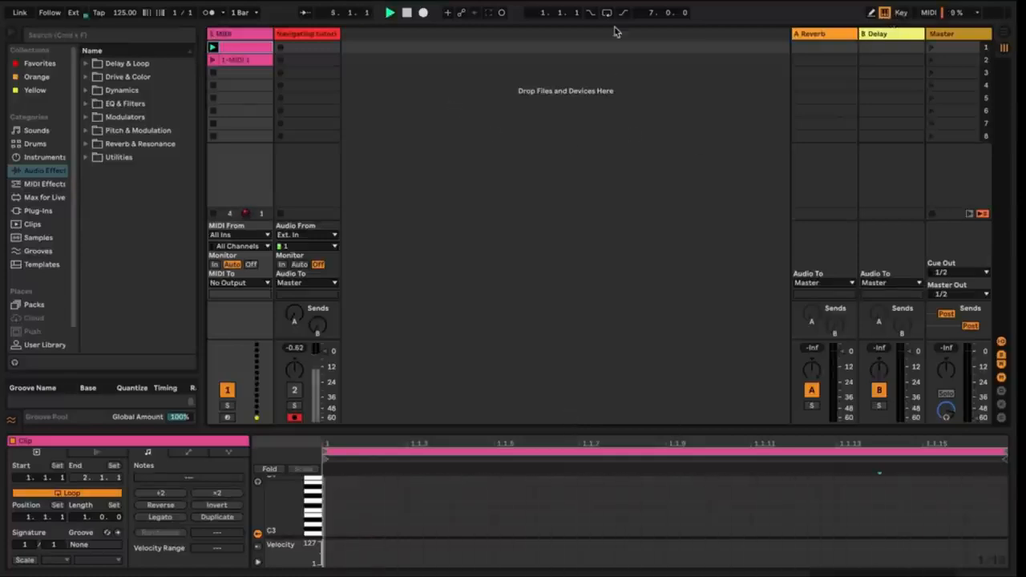
- Map the second track's volume to MIDI controller CC 7 on channel 16 and leave MIDI mapping
click(928, 13)
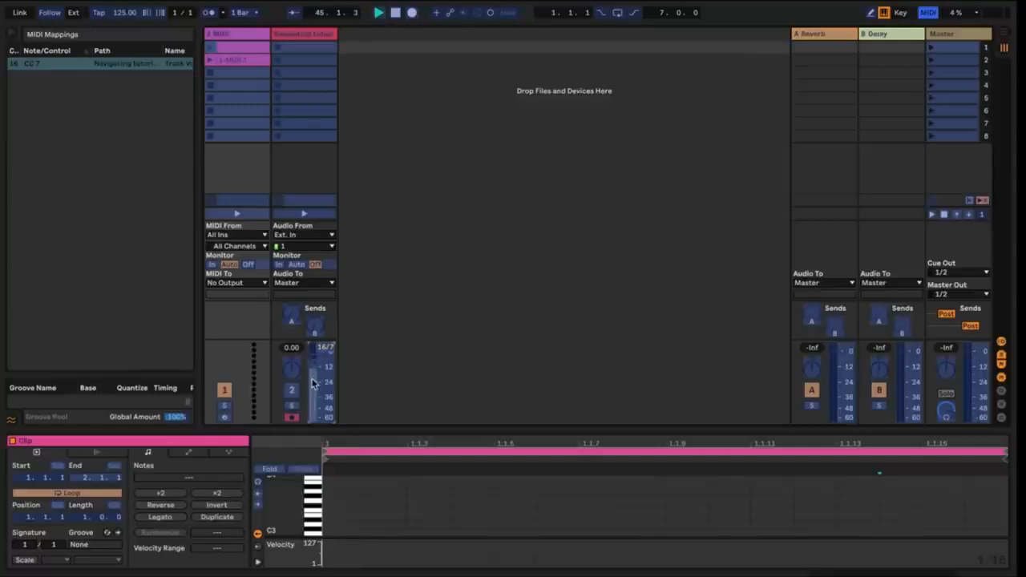
click(927, 13)
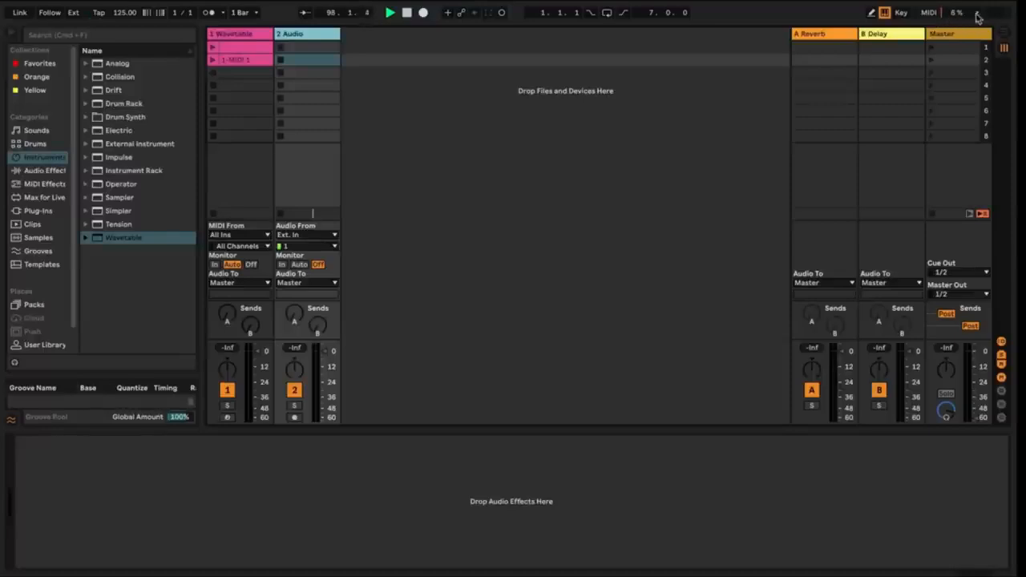
- Open the audio configuration settings through the CPU meter's options
click(976, 14)
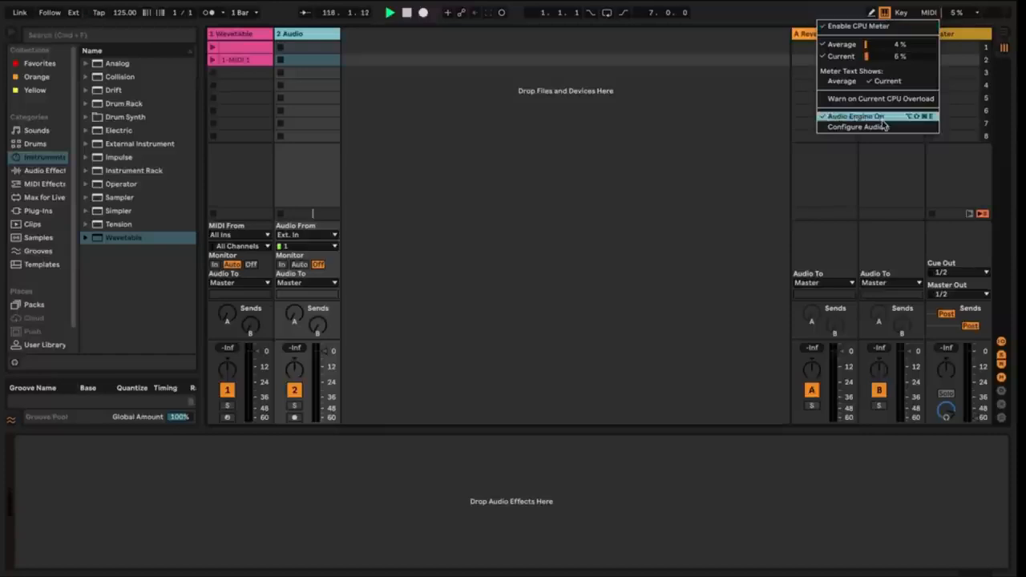
click(882, 130)
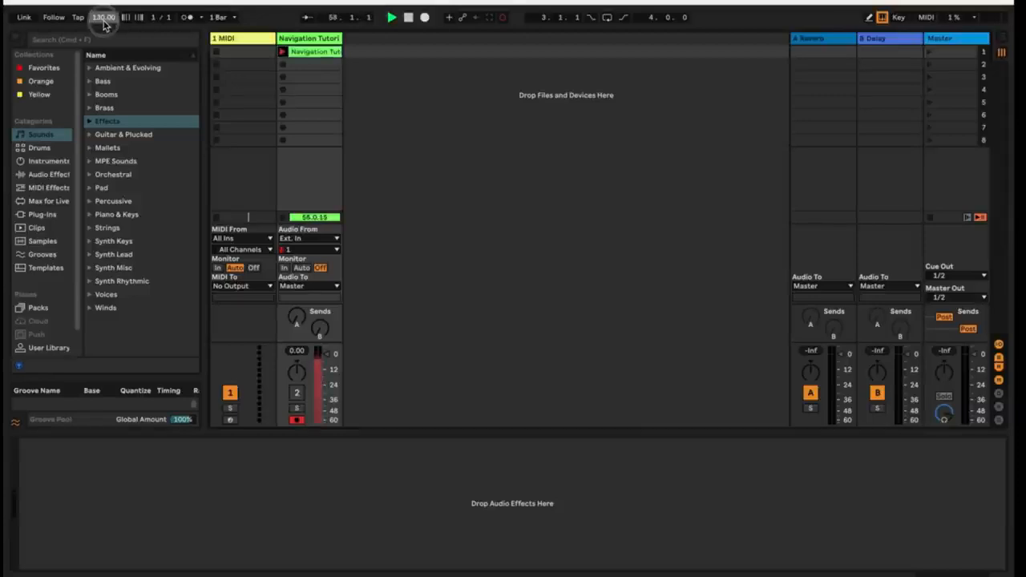
- Set the song tempo to 130 BPM and turn on Follow for the playback position
mouse_move(105, 25)
mouse_down()
mouse_move(106, 38)
mouse_move(106, 8)
mouse_move(103, 23)
mouse_up()
text(130)
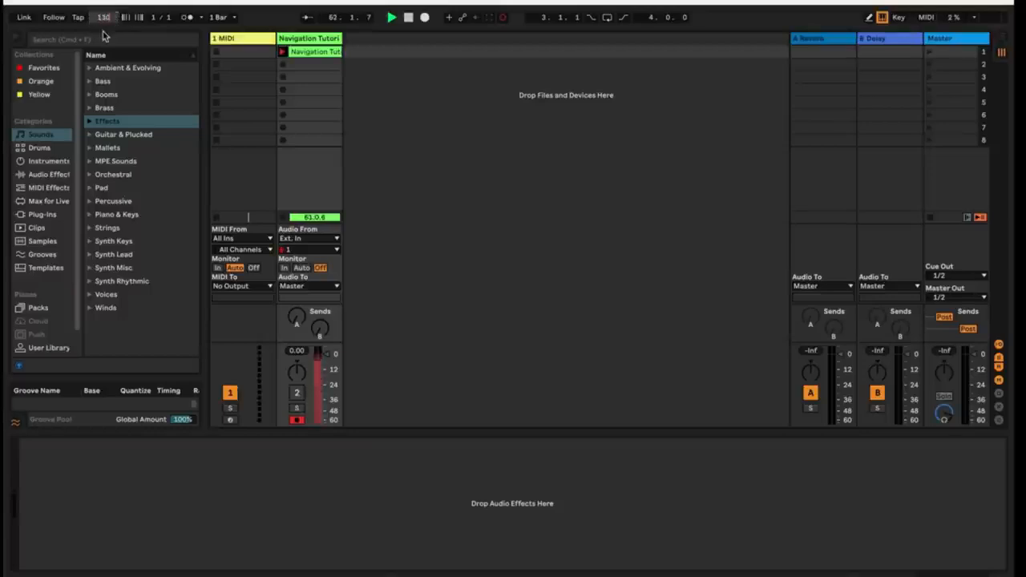
key(Return)
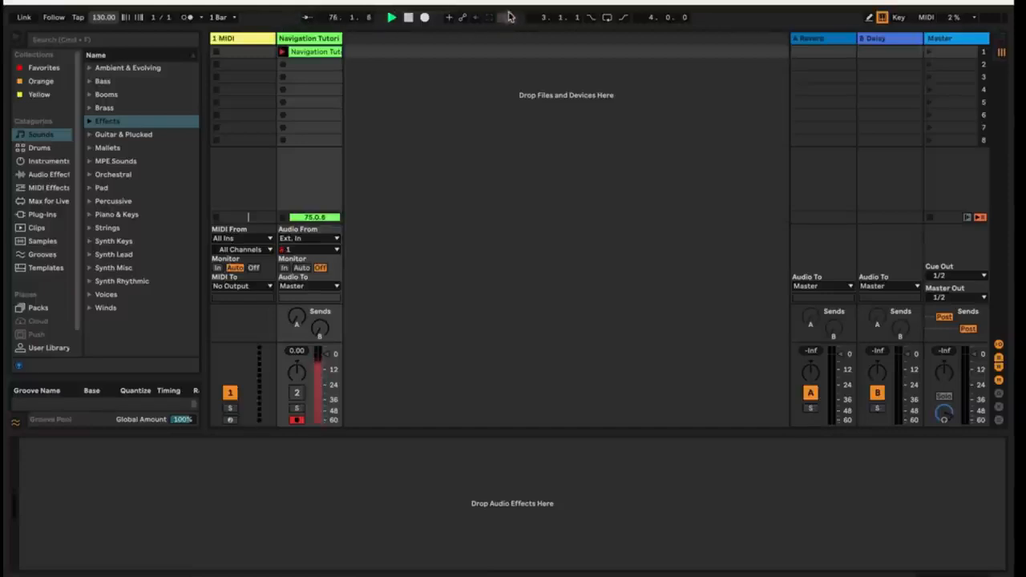
click(307, 17)
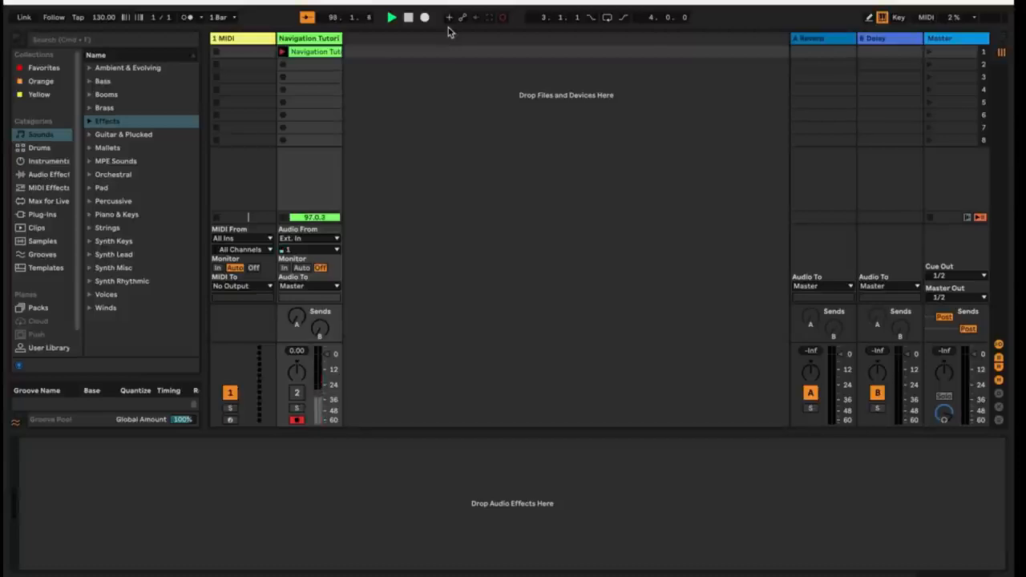
- Set the arrangement loop to start at 1.1.1 with a length of 10 bars, and switch looping on and off again
click(542, 18)
drag(540, 18, 540, 60)
drag(645, 17, 645, 2)
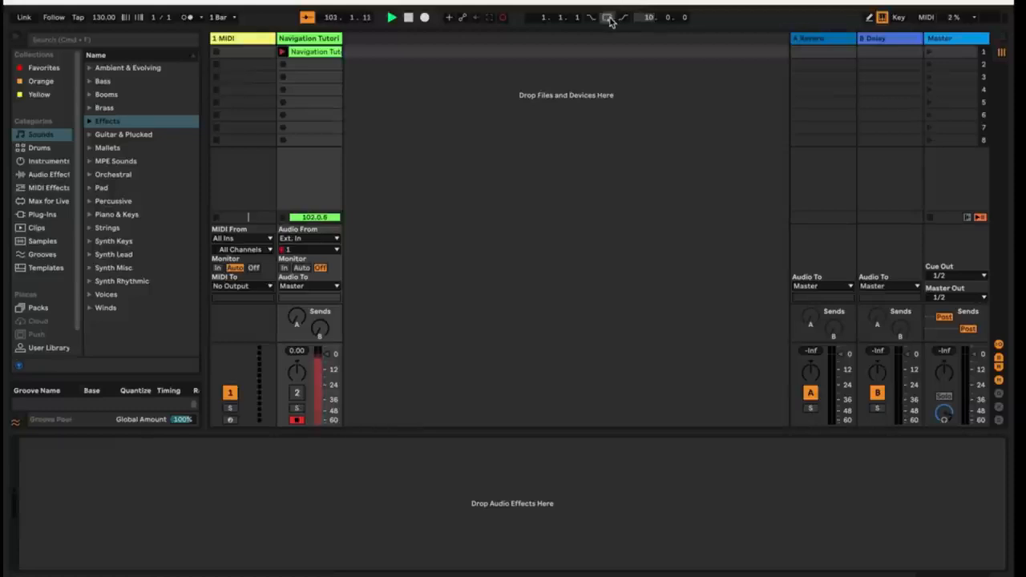
click(608, 18)
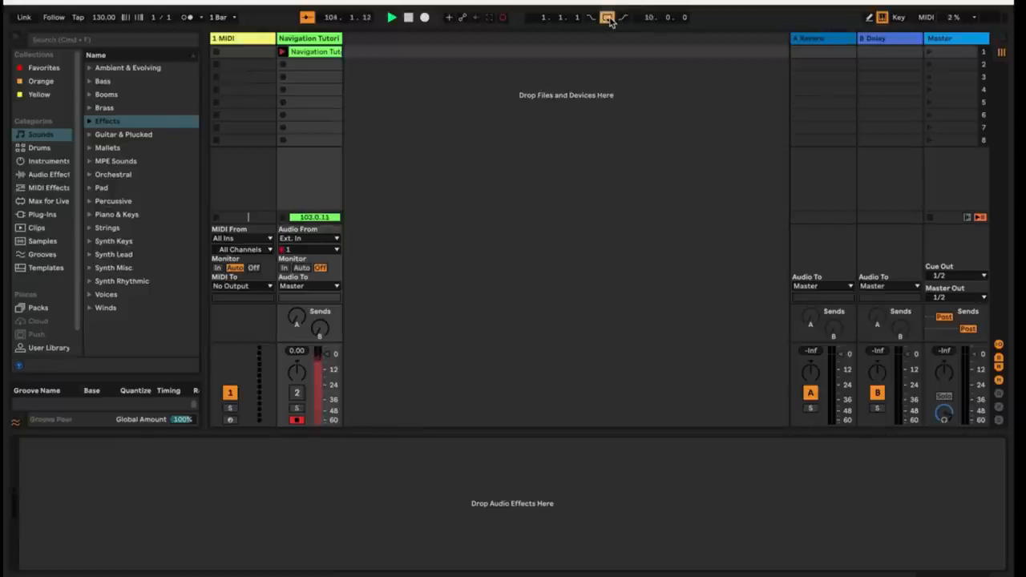
click(608, 18)
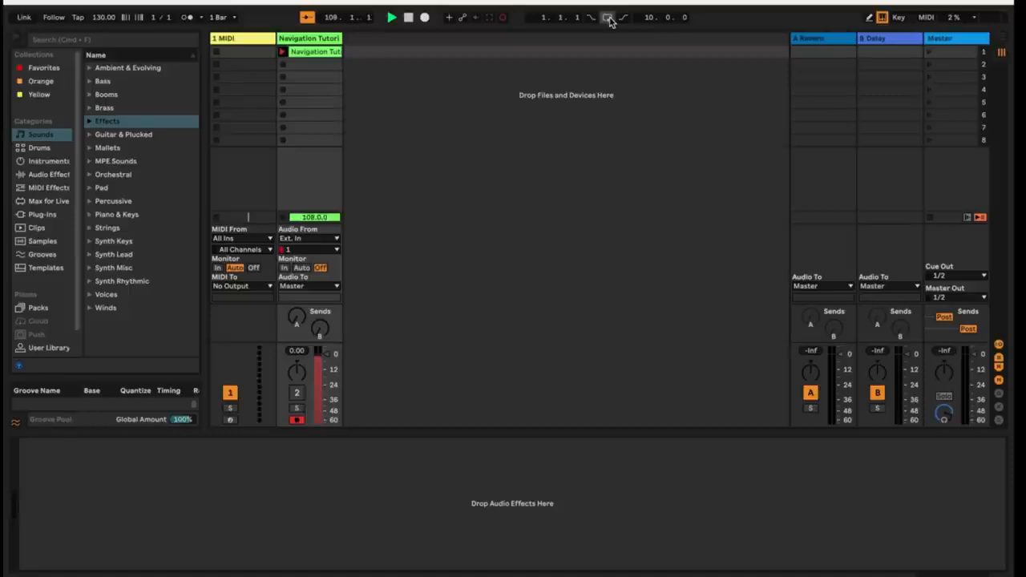
- Enable Draw Mode and create an empty MIDI clip in the first slot of 1 MIDI
click(870, 20)
click(262, 55)
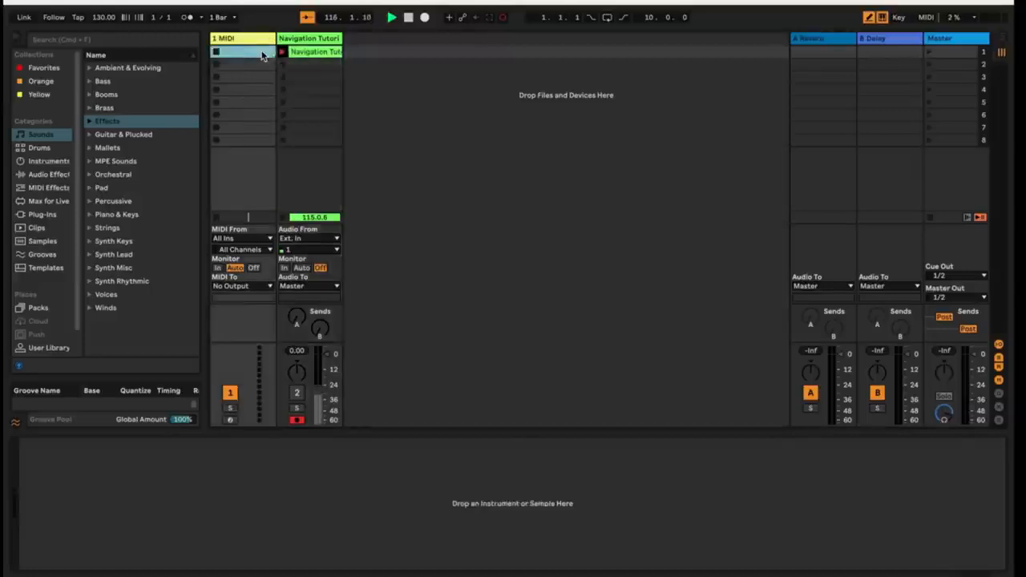
double_click(262, 55)
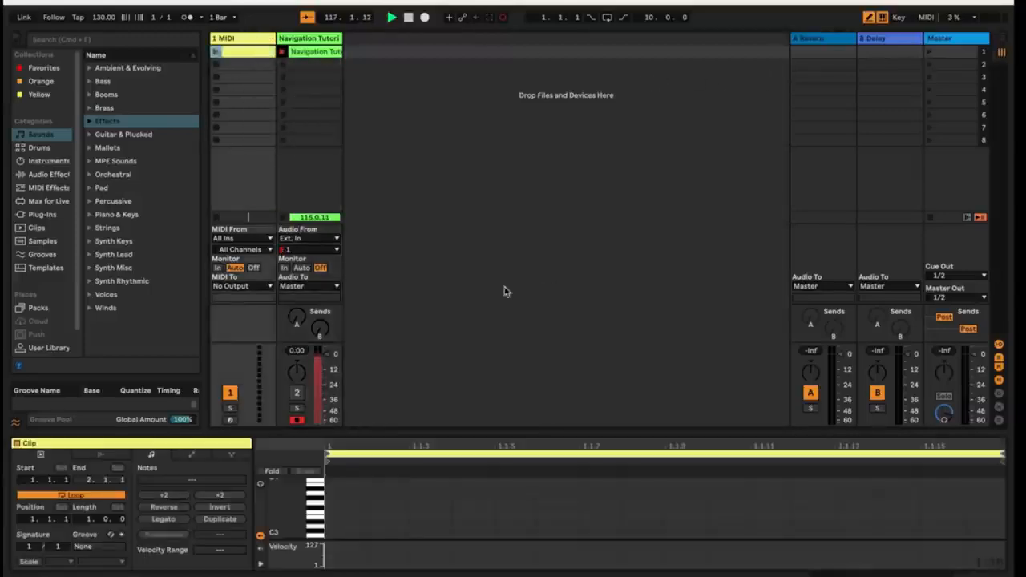
- Show the new clip's envelopes and draw an alternating on/off pattern in its mixer Speaker On envelope
click(192, 454)
click(373, 513)
mouse_move(373, 513)
mouse_down()
mouse_move(554, 502)
mouse_move(666, 543)
mouse_move(780, 501)
mouse_move(938, 539)
mouse_move(783, 502)
mouse_move(675, 553)
mouse_move(485, 513)
mouse_move(457, 553)
mouse_up()
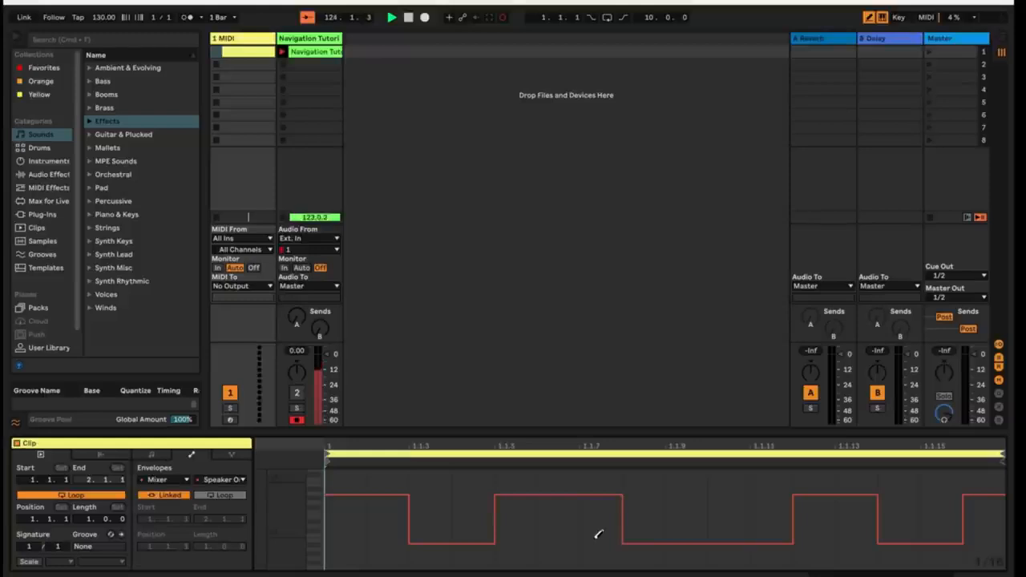
- Turn Draw Mode off, on, and off again while staying in the clip's envelope editor
right_click(665, 517)
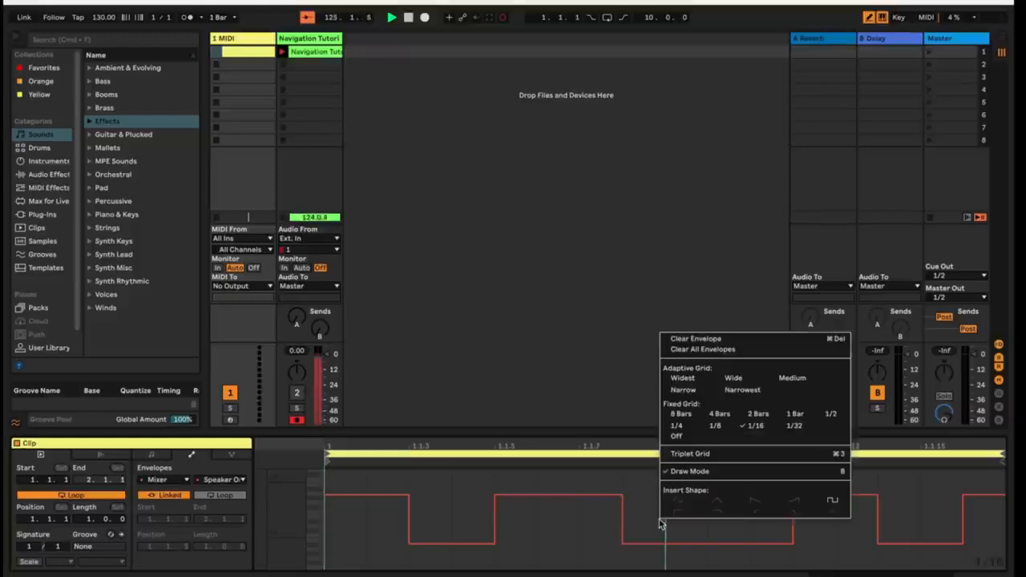
click(691, 475)
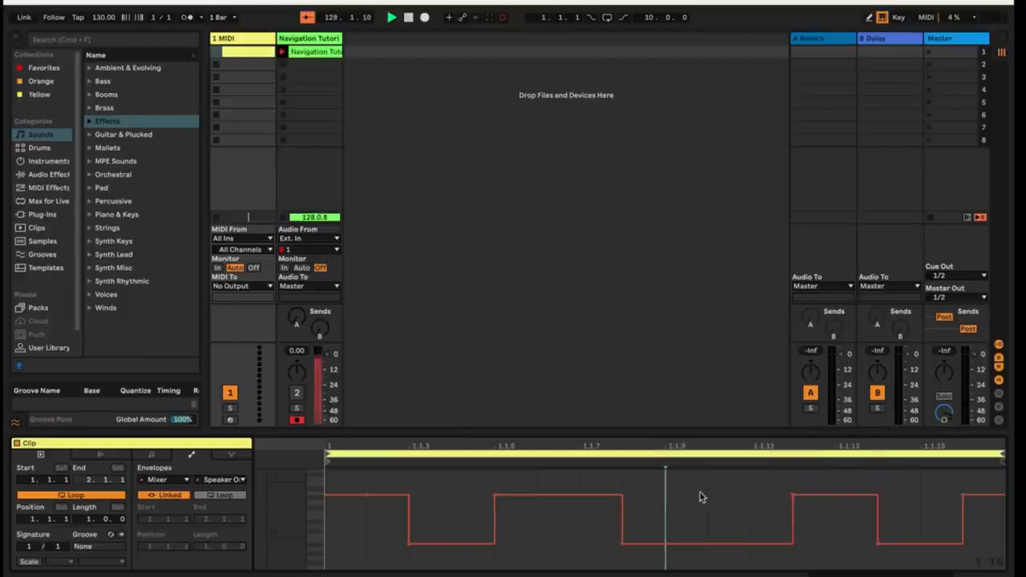
key(b)
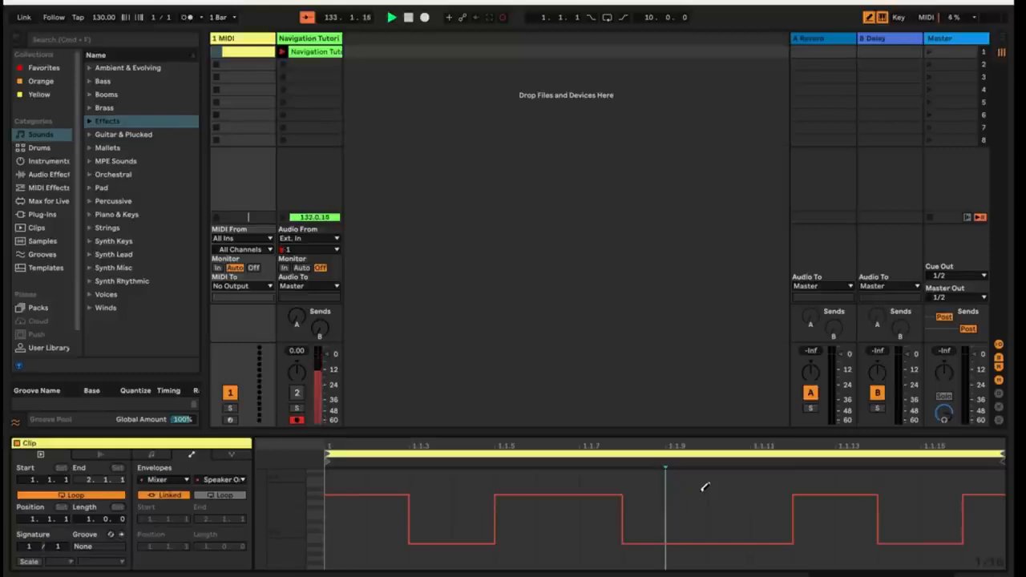
key(b)
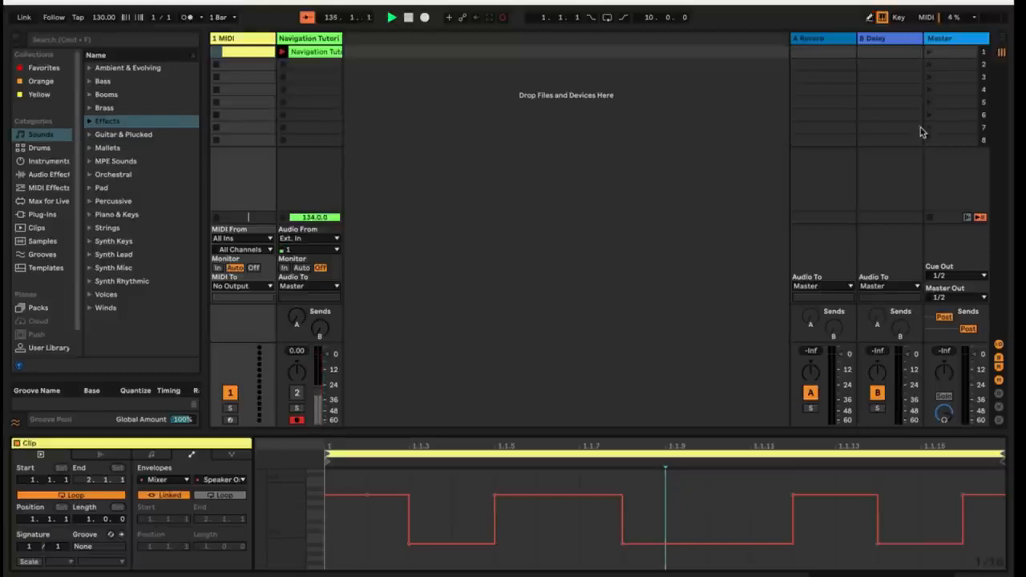
- Toggle the computer MIDI keyboard off and on, arm 1 MIDI, and start recording into its second slot
click(882, 17)
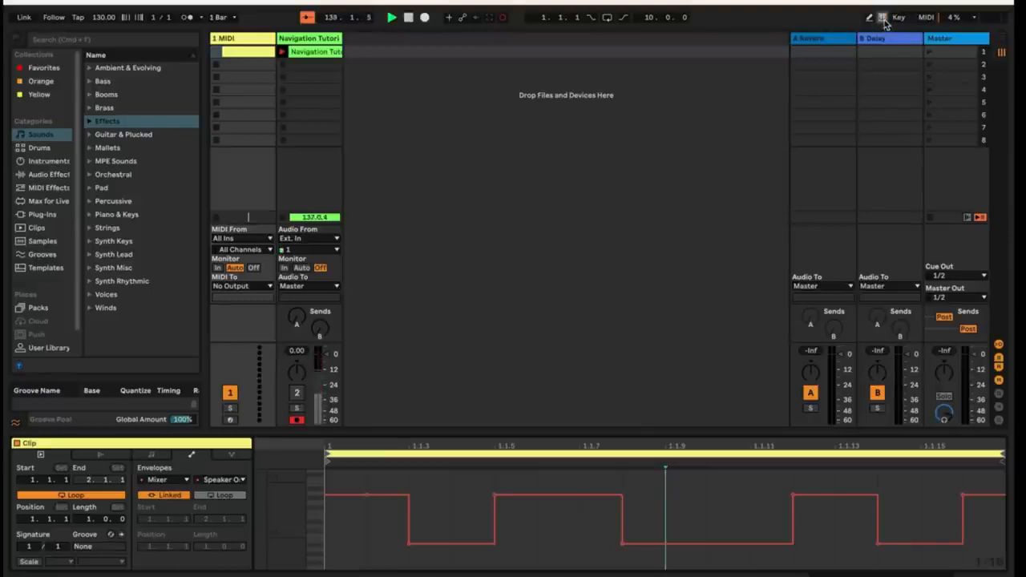
click(882, 19)
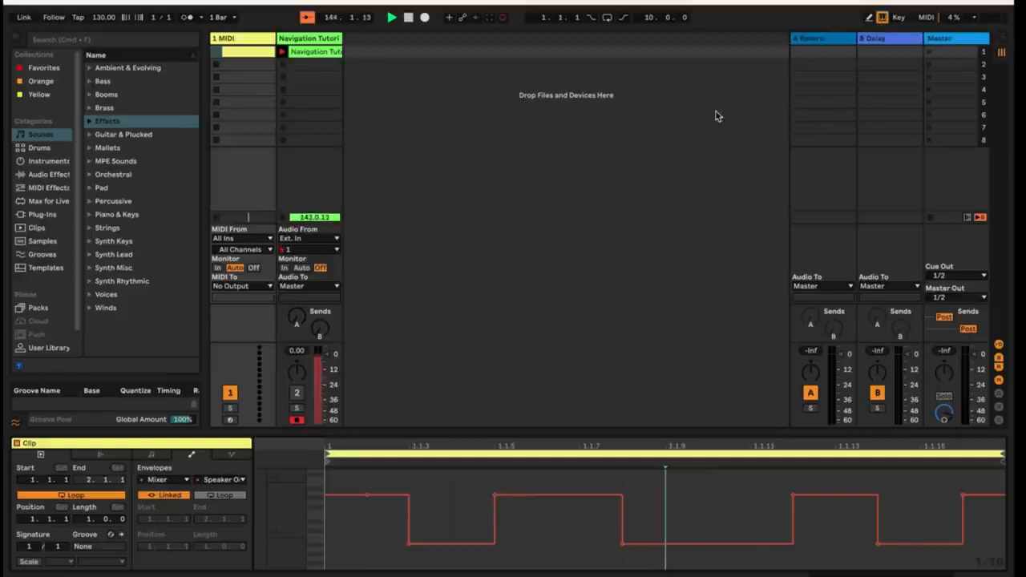
click(232, 420)
click(215, 65)
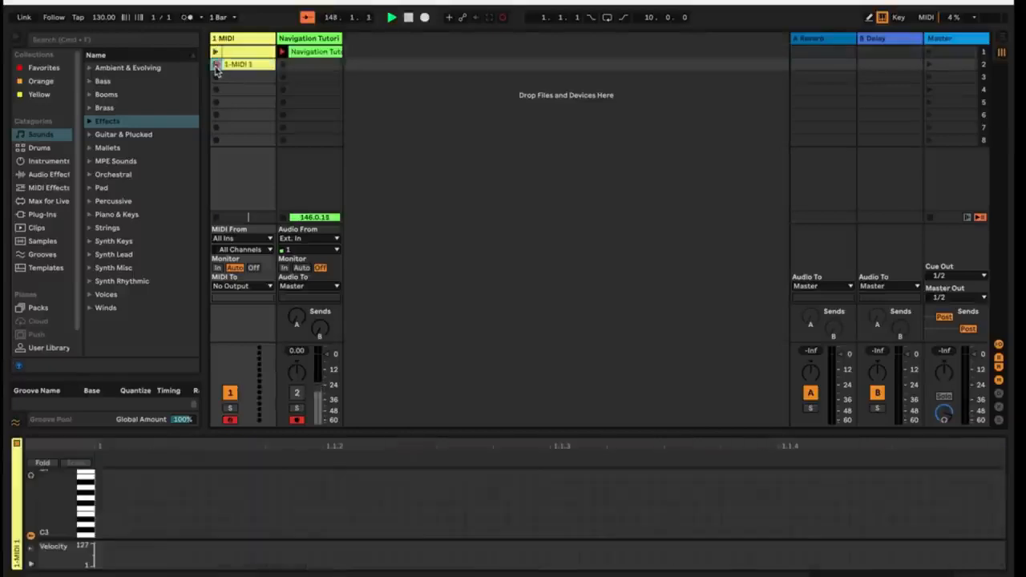
- Record a scale on 1 MIDI from C3 up to C4, back down to C3, and up to A3, and stop the clip
key(a)
key(s)
key(d)
key(f)
key(g)
key(h)
key(j)
key(k)
key(j)
key(h)
key(g)
key(f)
key(d)
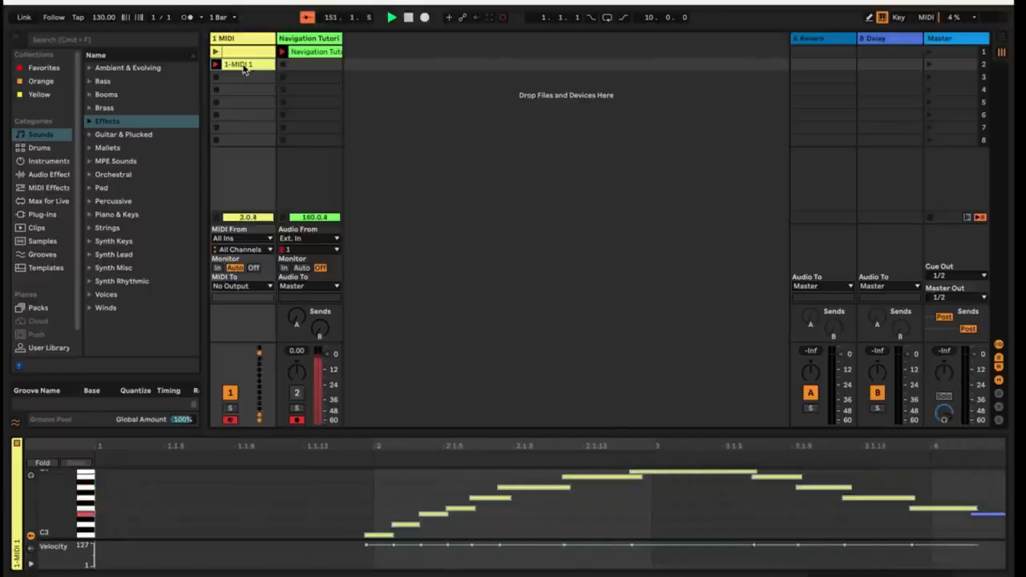
key(s)
key(a)
key(s)
key(d)
key(f)
key(g)
key(h)
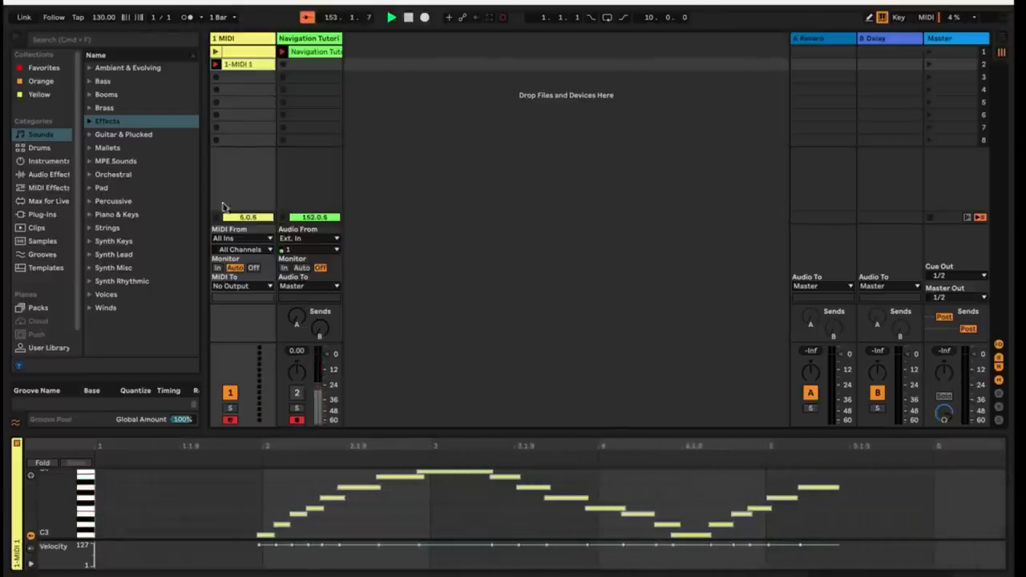
click(216, 218)
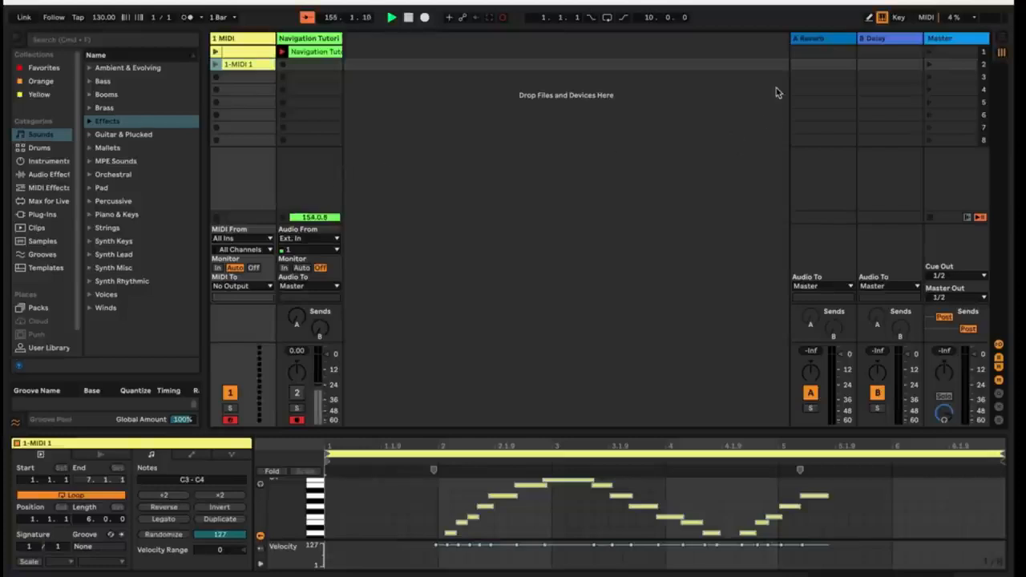
- With the computer MIDI keyboard off, map key 0 to 1 MIDI's first clip slot, leave key mapping, and test-launch and stop the clip
click(882, 17)
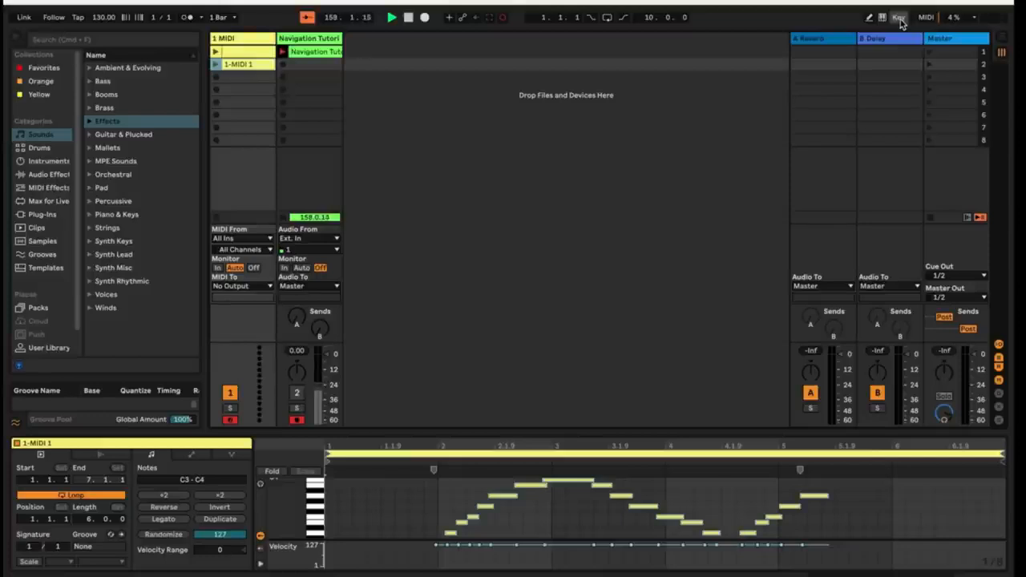
click(899, 17)
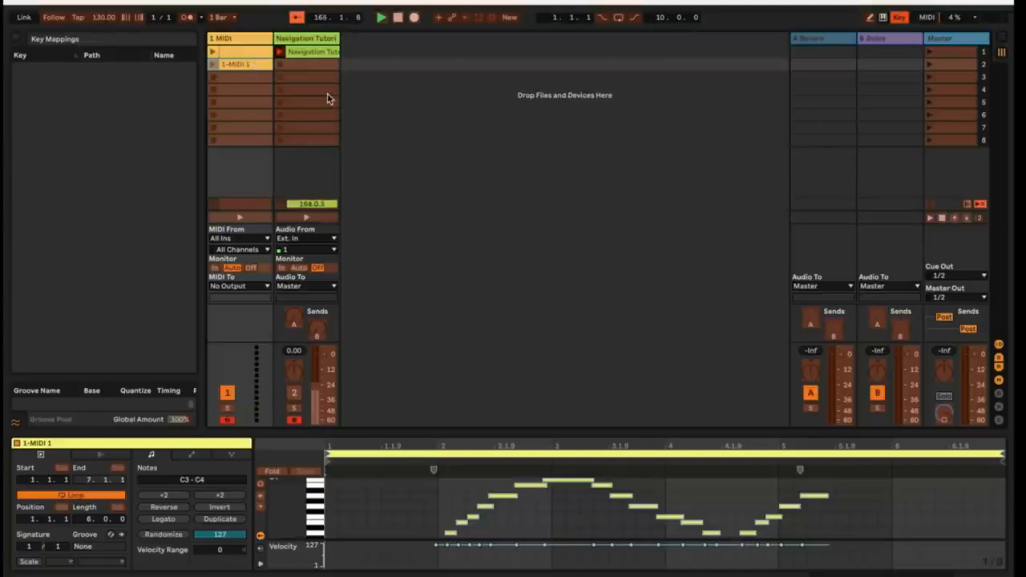
double_click(237, 53)
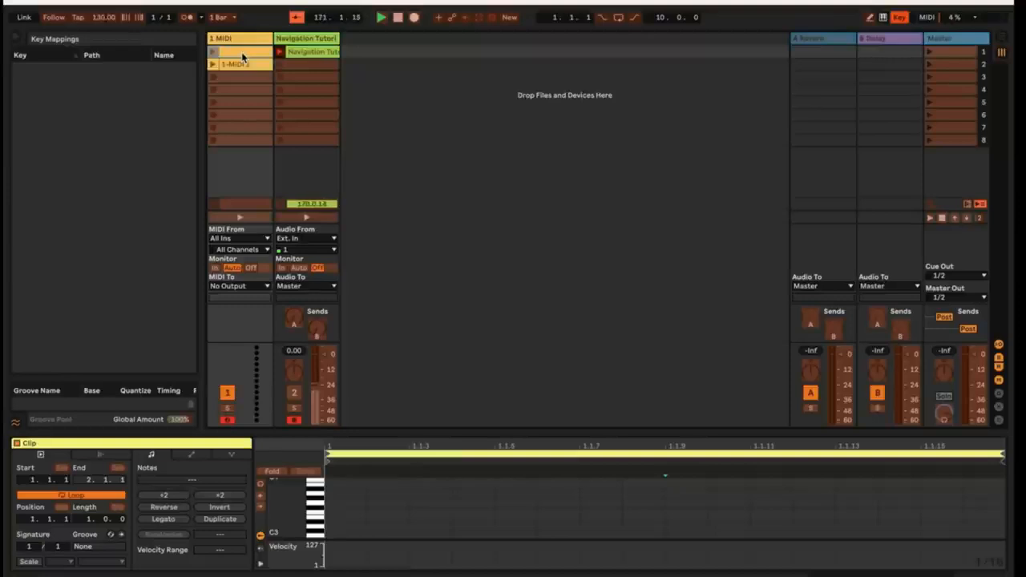
key(0)
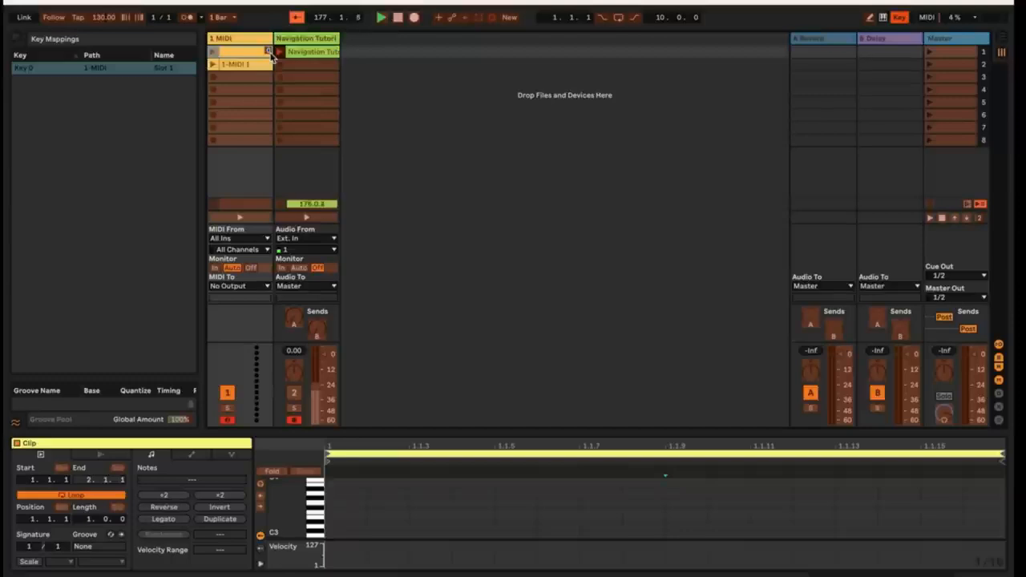
click(900, 17)
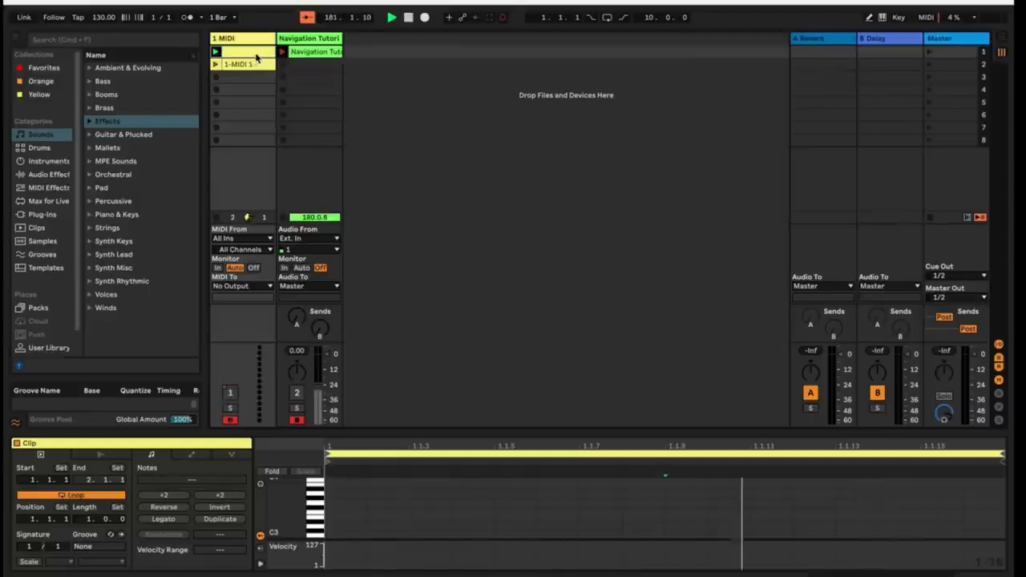
click(218, 218)
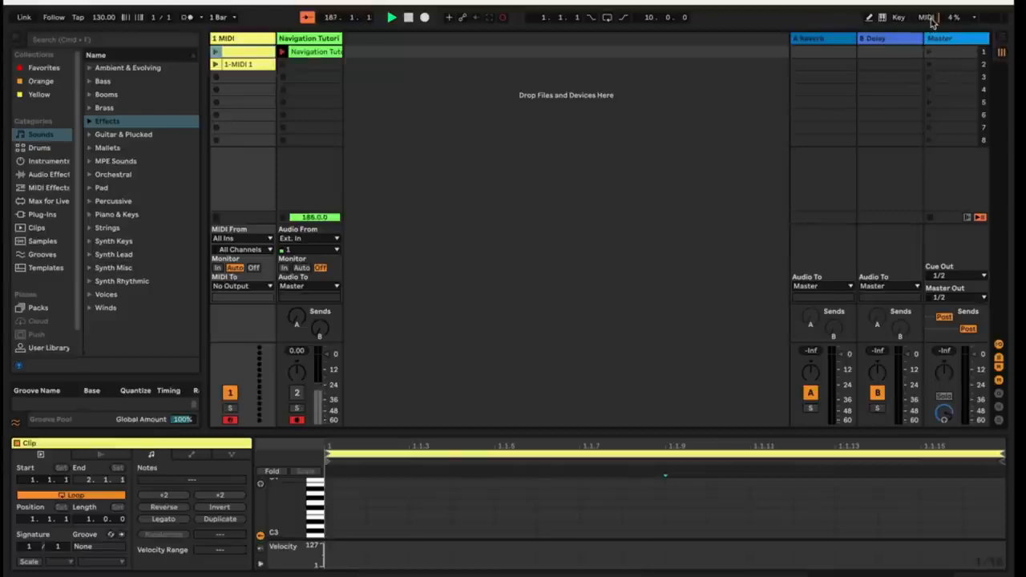
- Map the Master track's volume to MIDI controller CC 48 on channel 16 and leave MIDI mapping
click(930, 19)
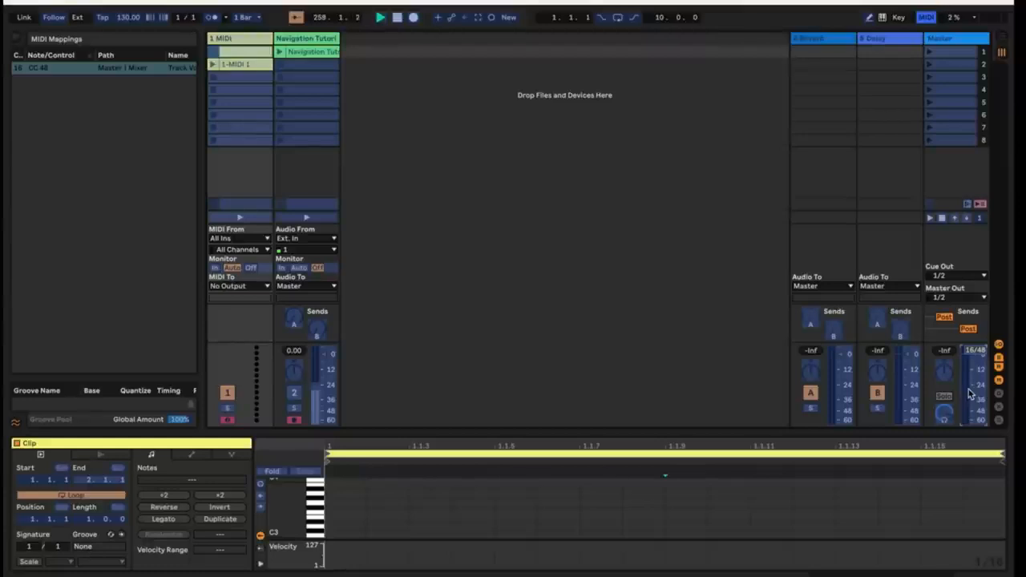
click(927, 17)
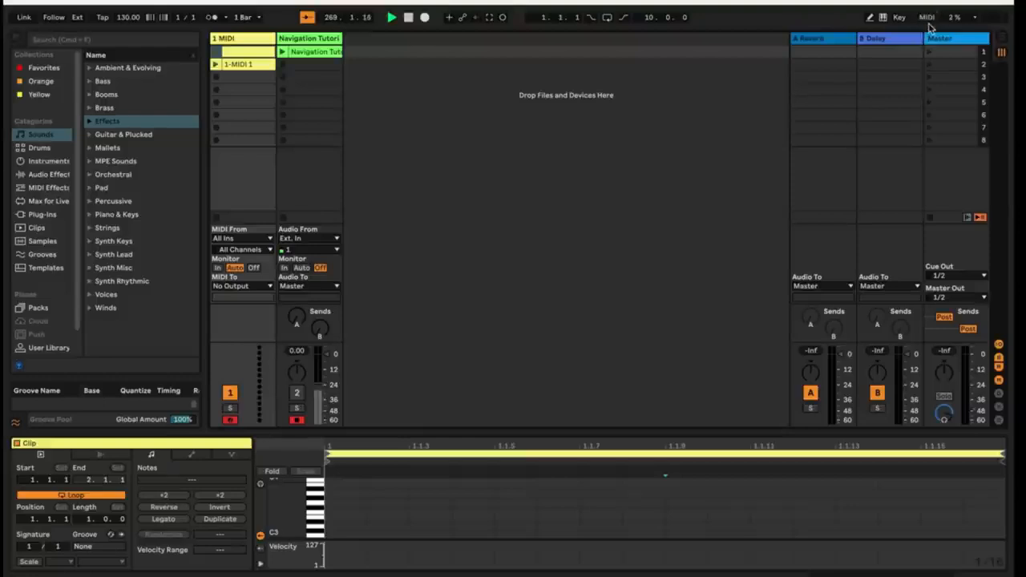
- Review the CPU meter options and the Audio preferences opened from them, and close the preferences
click(974, 18)
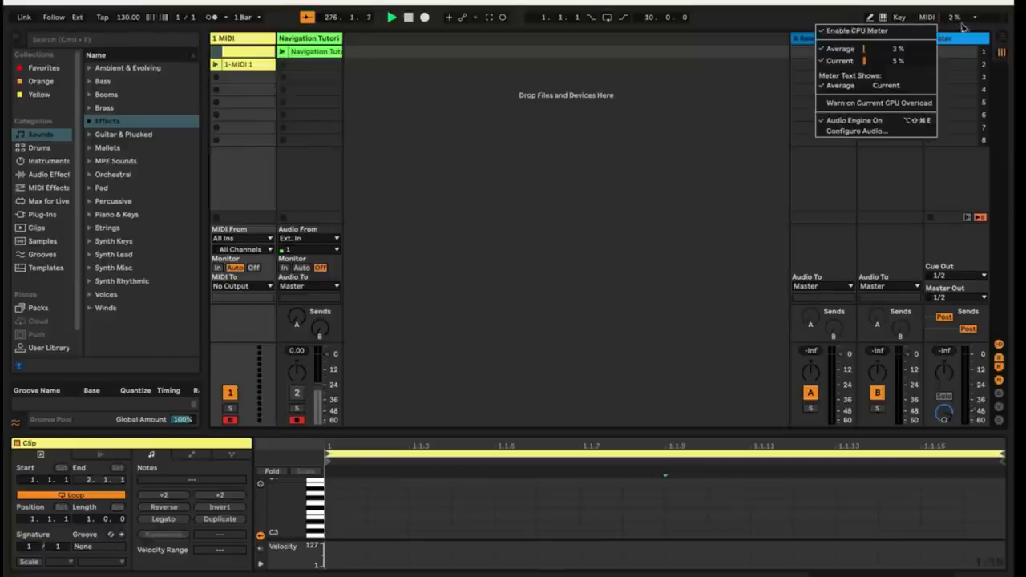
click(887, 129)
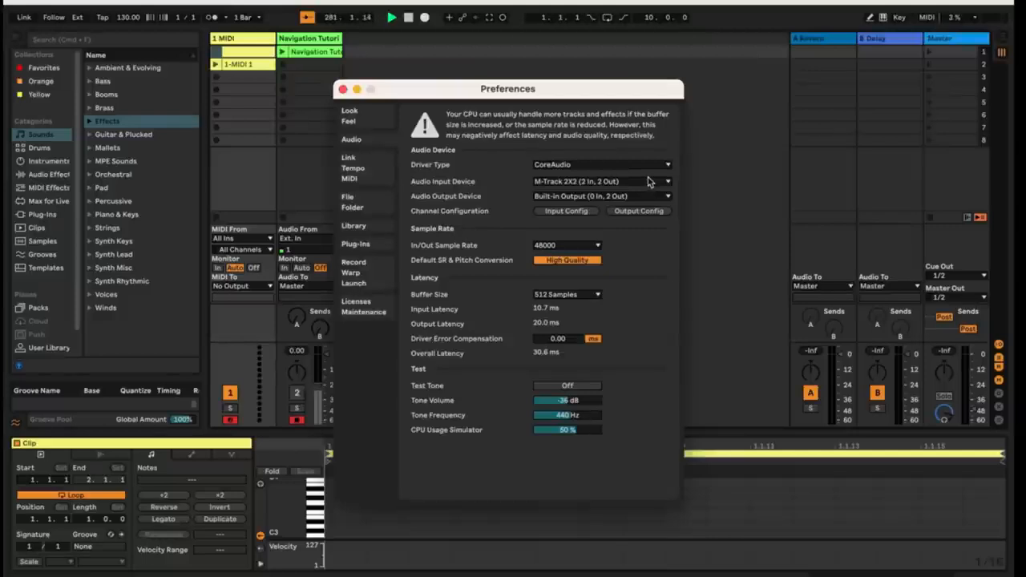
click(343, 89)
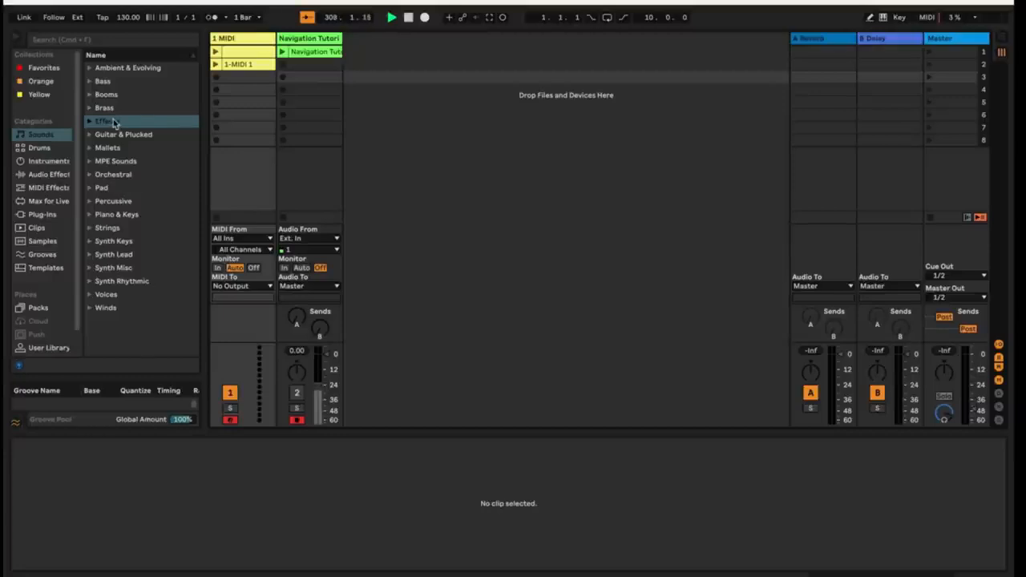
- Expand Ambient & Evolving in the Sounds browser, preview Air Of Dread.adv, and turn browser preview off
click(90, 41)
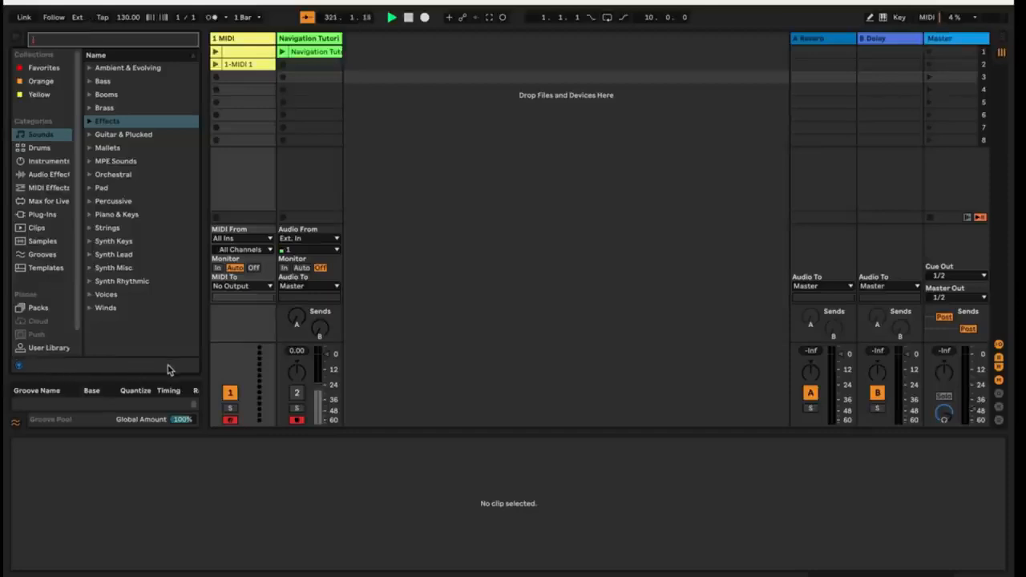
click(90, 68)
click(121, 82)
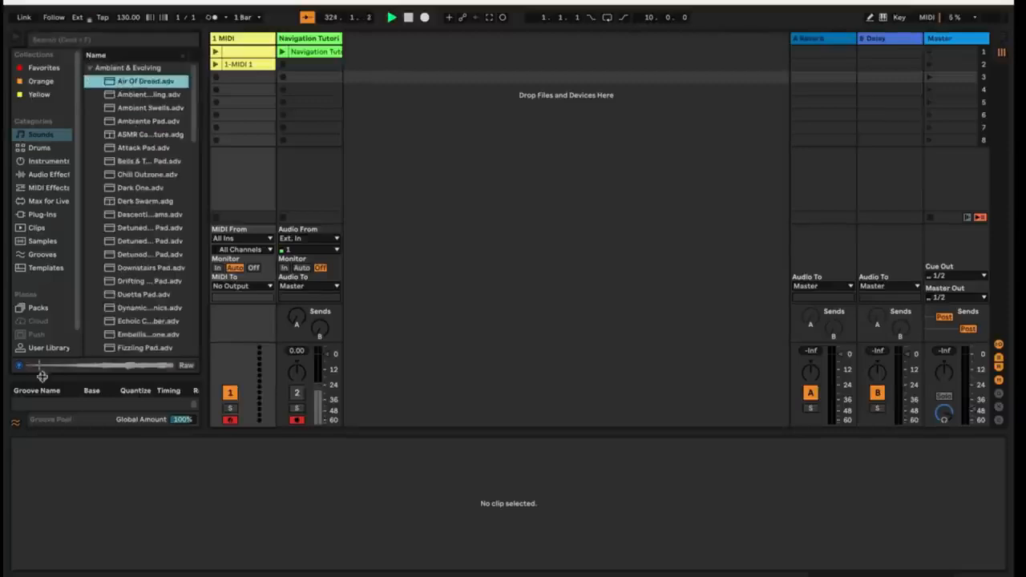
click(20, 366)
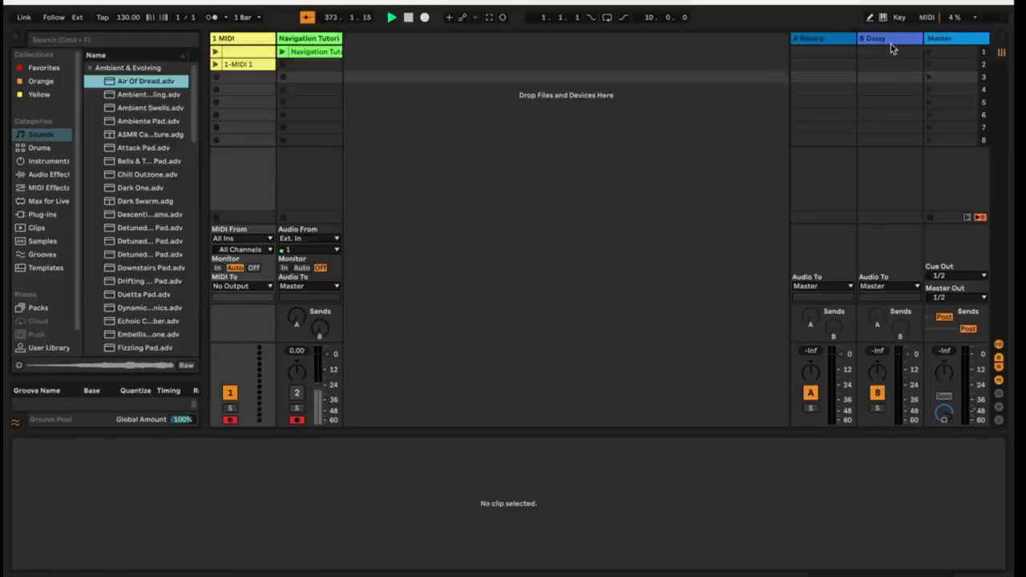
- Insert an audio track after the second track and delete it, and do the same with a MIDI track
click(250, 42)
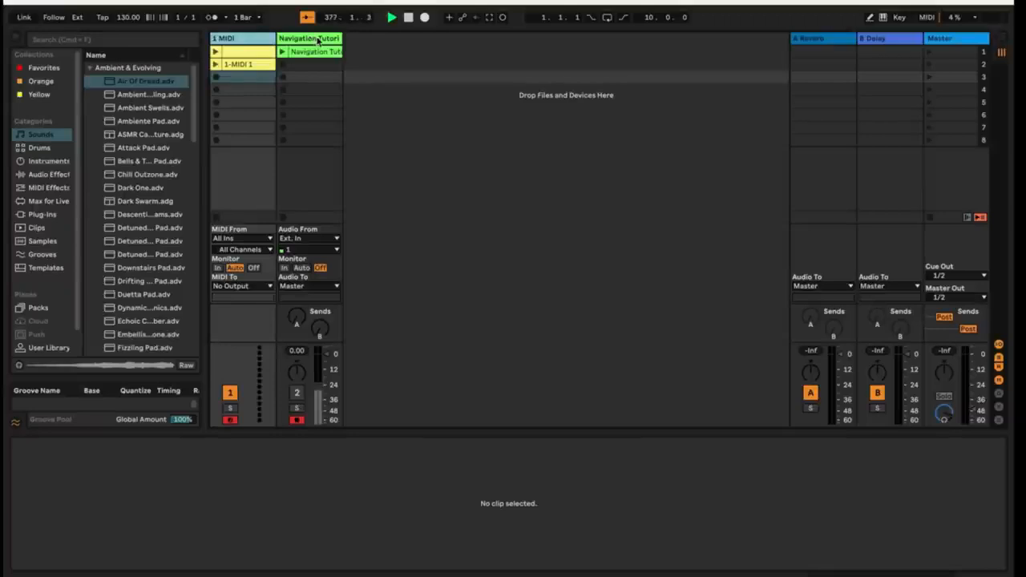
right_click(424, 95)
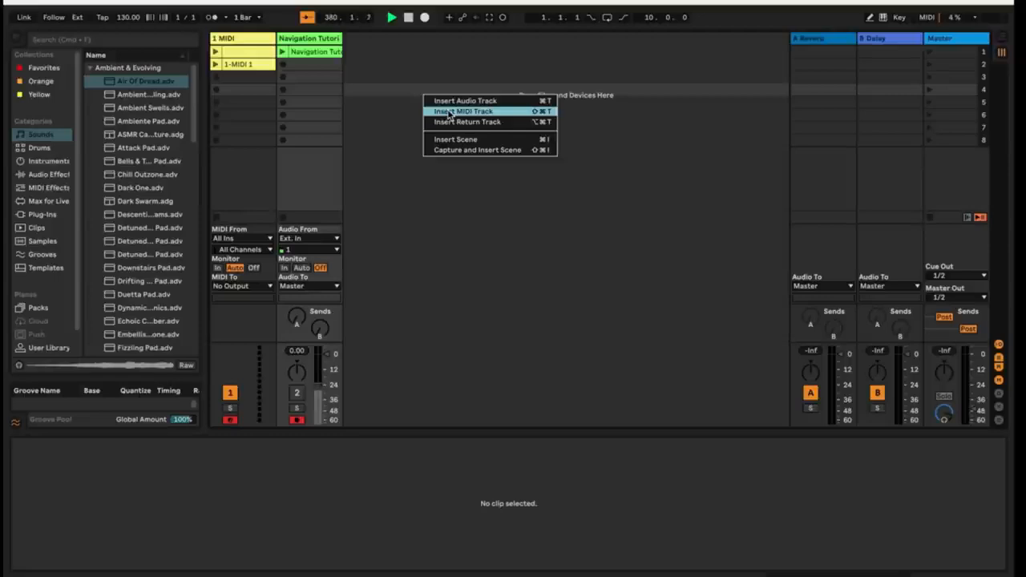
click(393, 112)
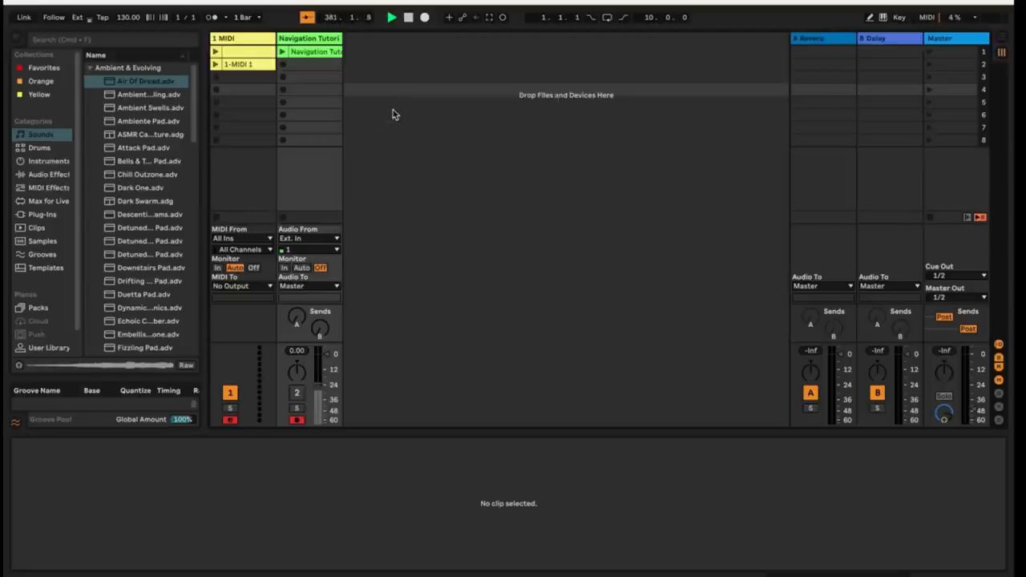
key(super+t)
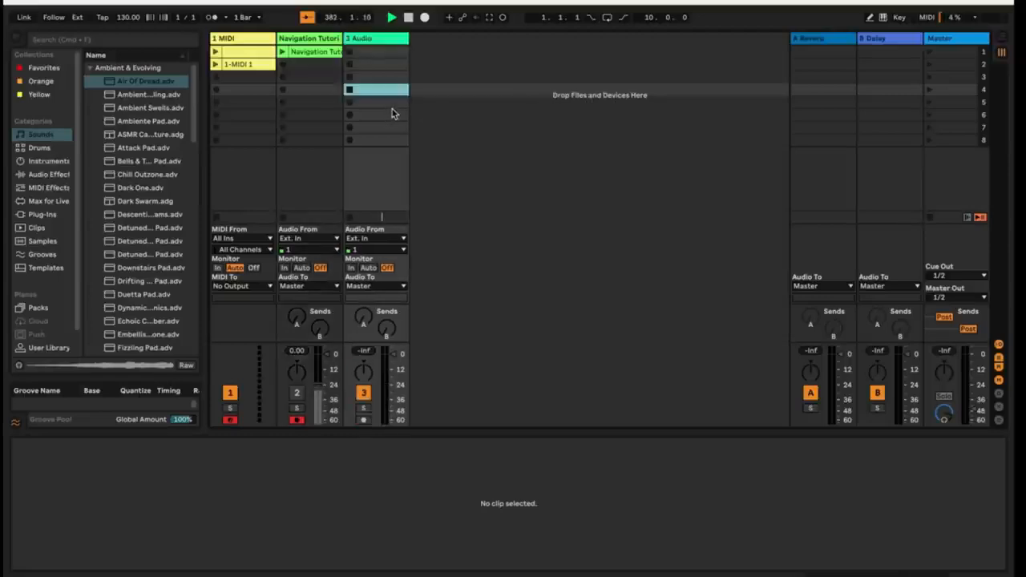
click(371, 40)
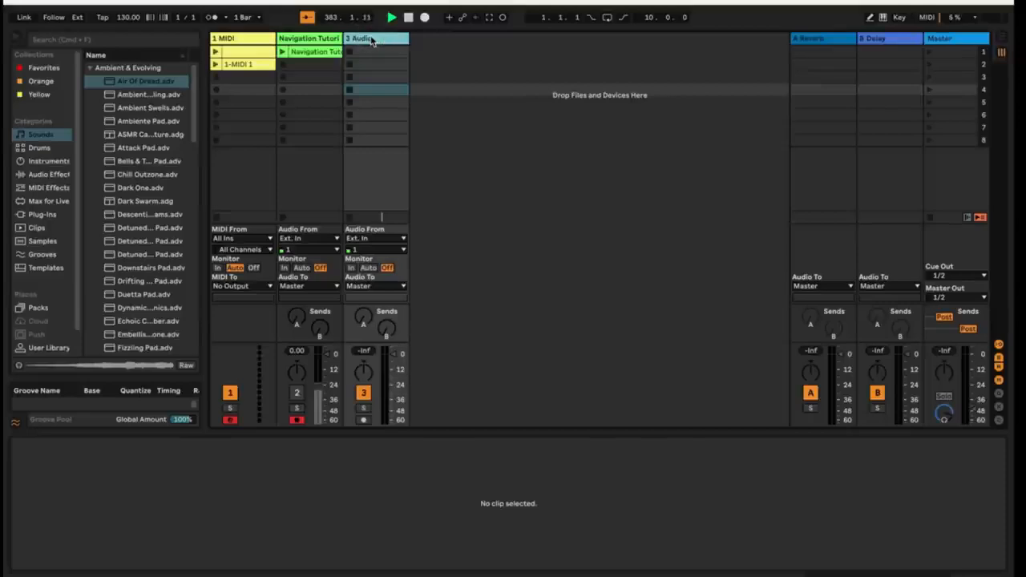
key(Delete)
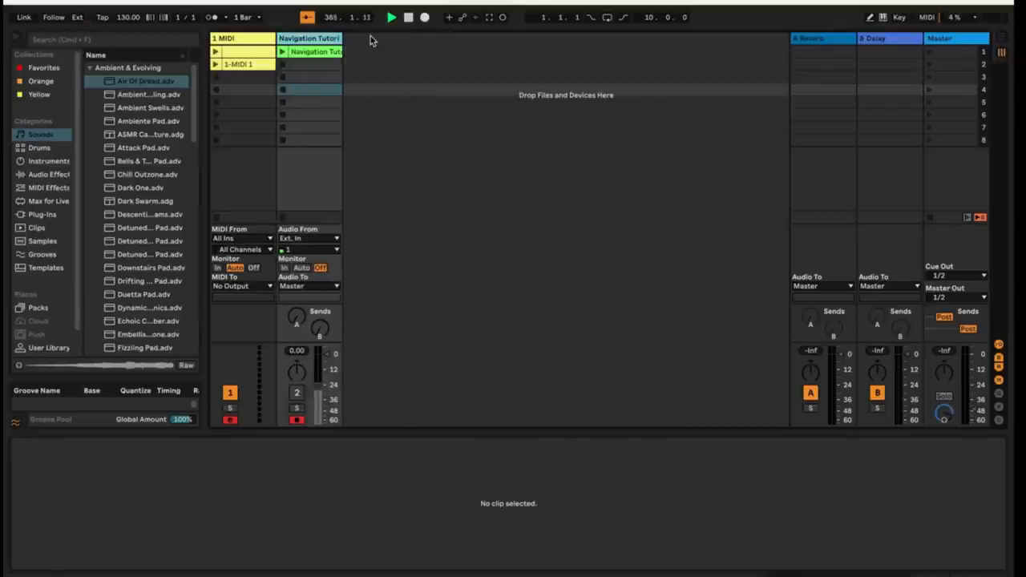
key(super+shift+t)
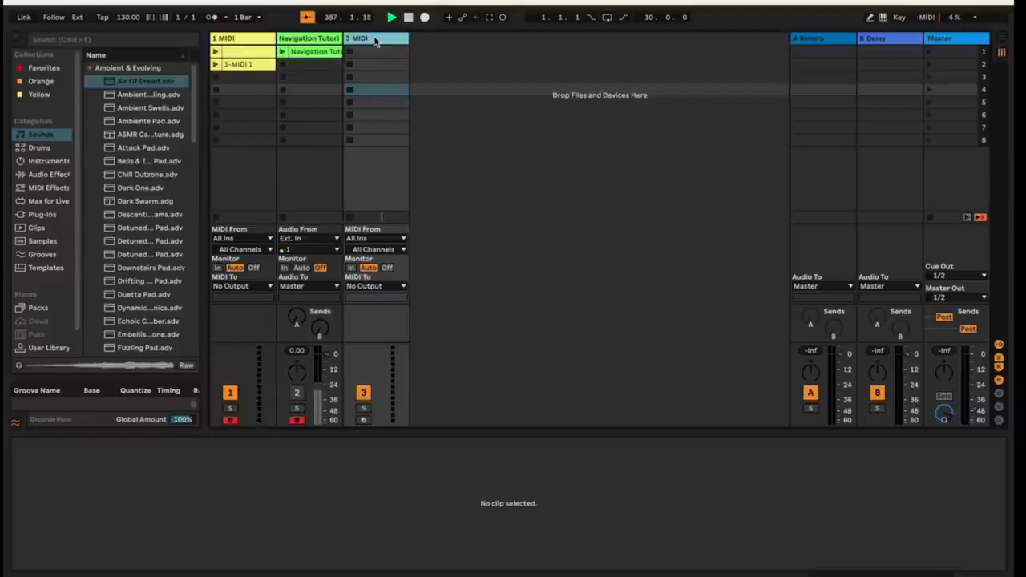
key(Delete)
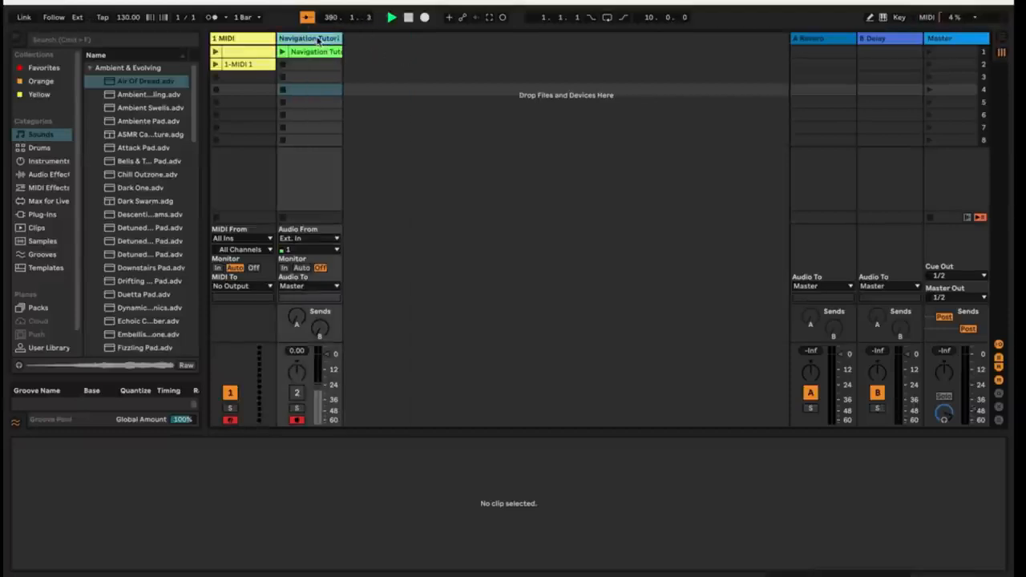
- Insert a third return track next to B Delay and select it
right_click(492, 81)
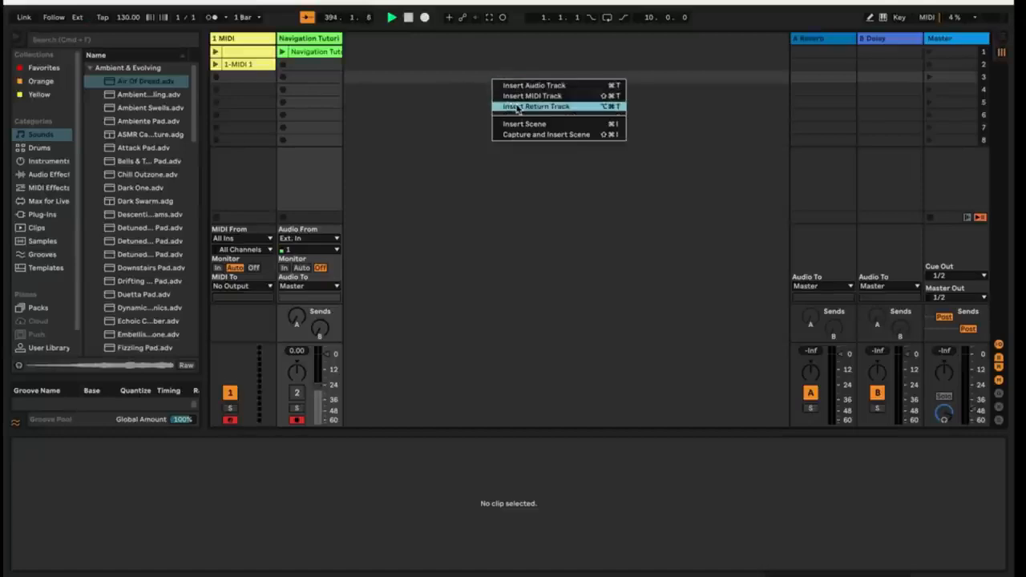
click(460, 119)
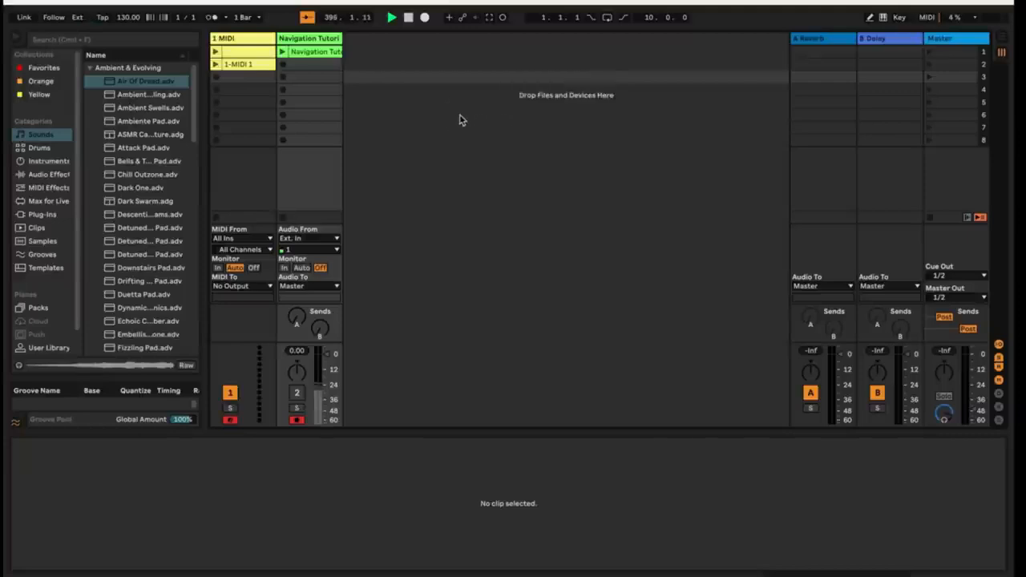
key(super+alt+t)
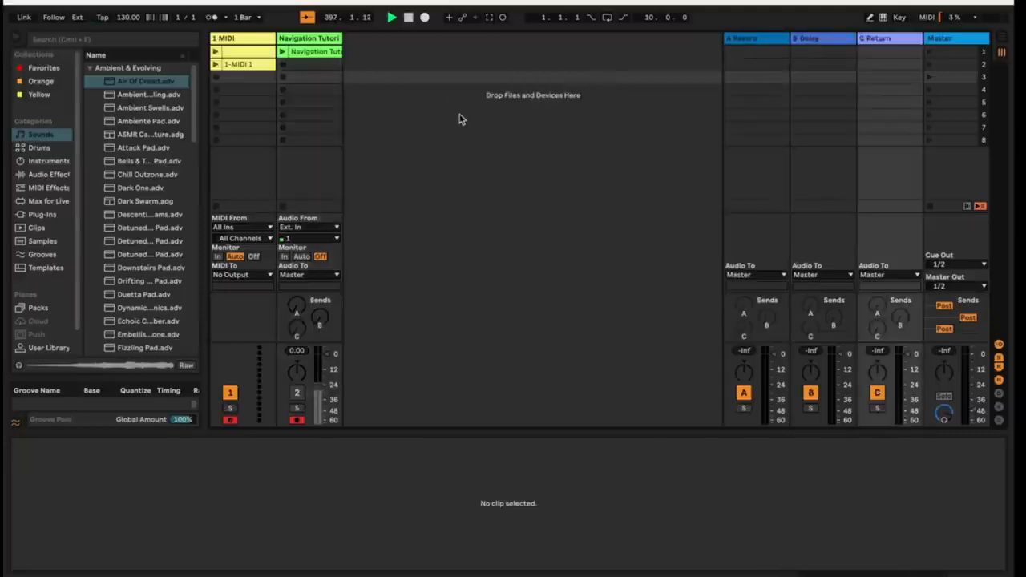
click(879, 50)
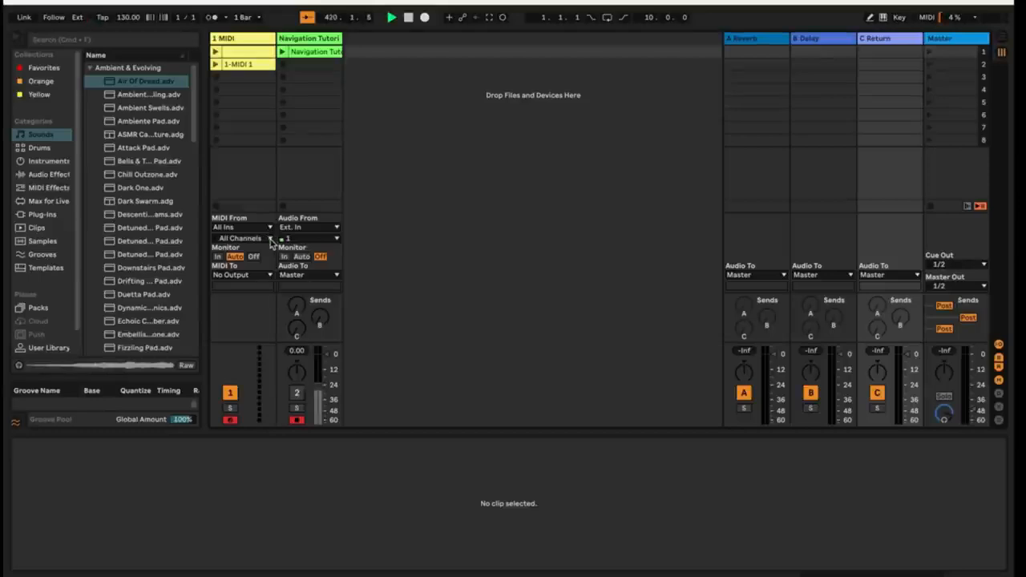
- Review the MIDI input channel choices of the 1 MIDI track, keeping All Channels
click(271, 239)
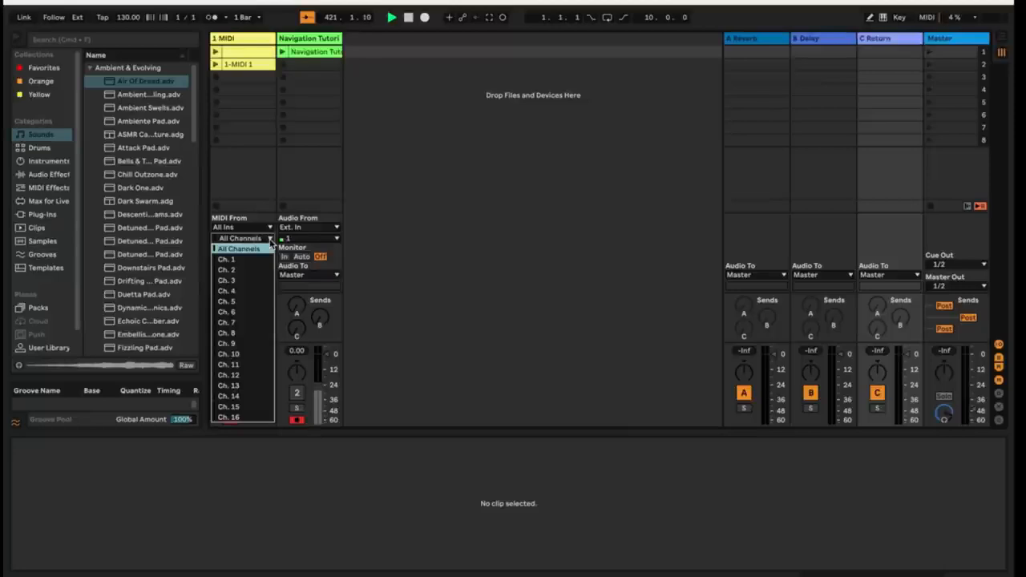
click(260, 251)
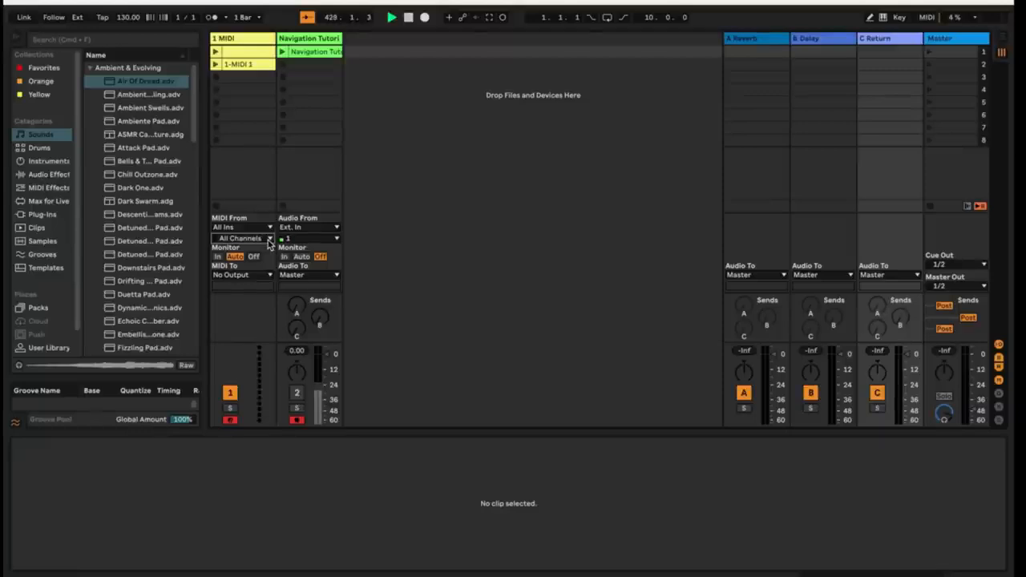
click(270, 241)
click(258, 245)
- Load the Electric instrument from the Instruments category onto the 1 MIDI track
click(247, 45)
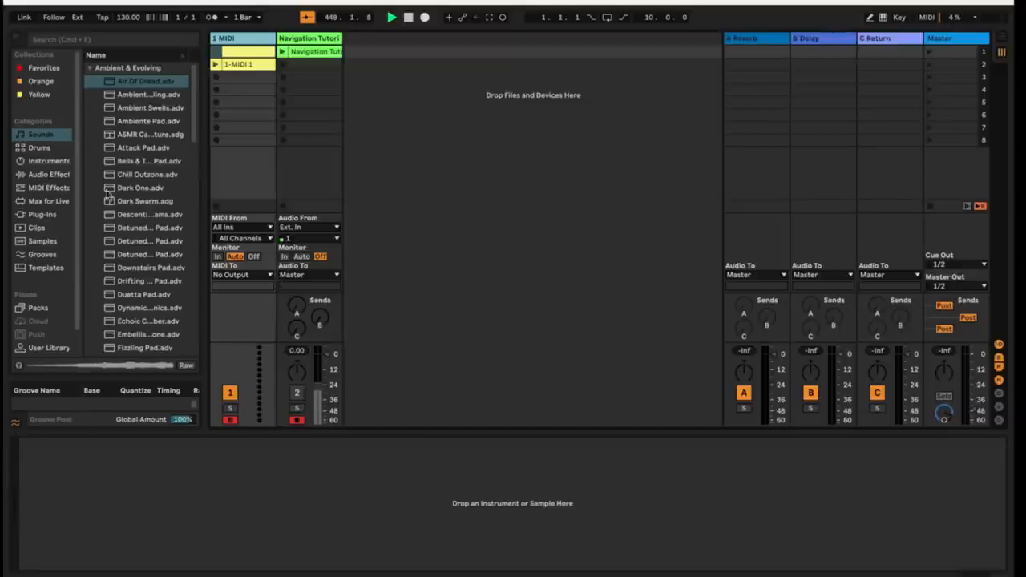
click(62, 167)
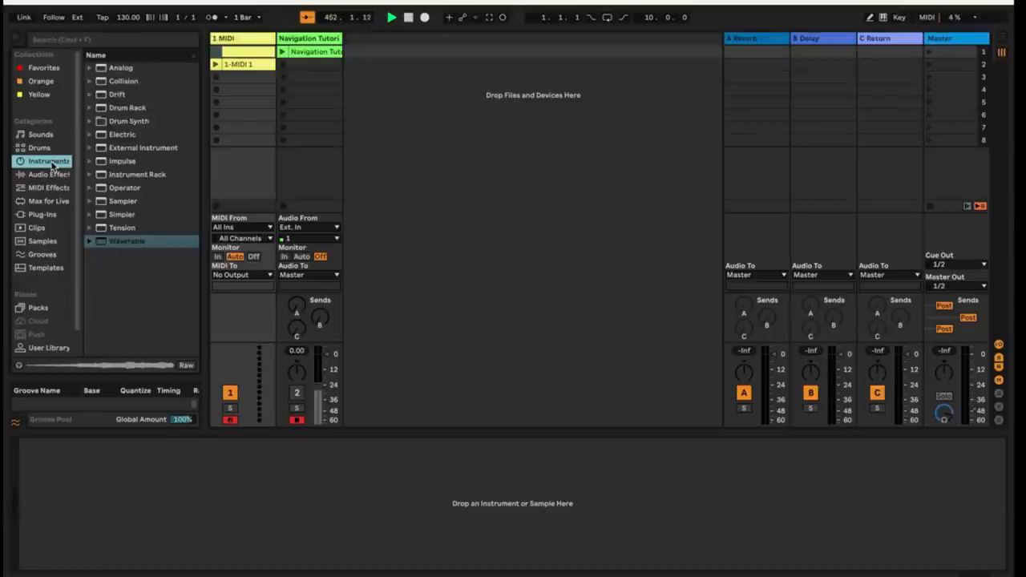
click(133, 215)
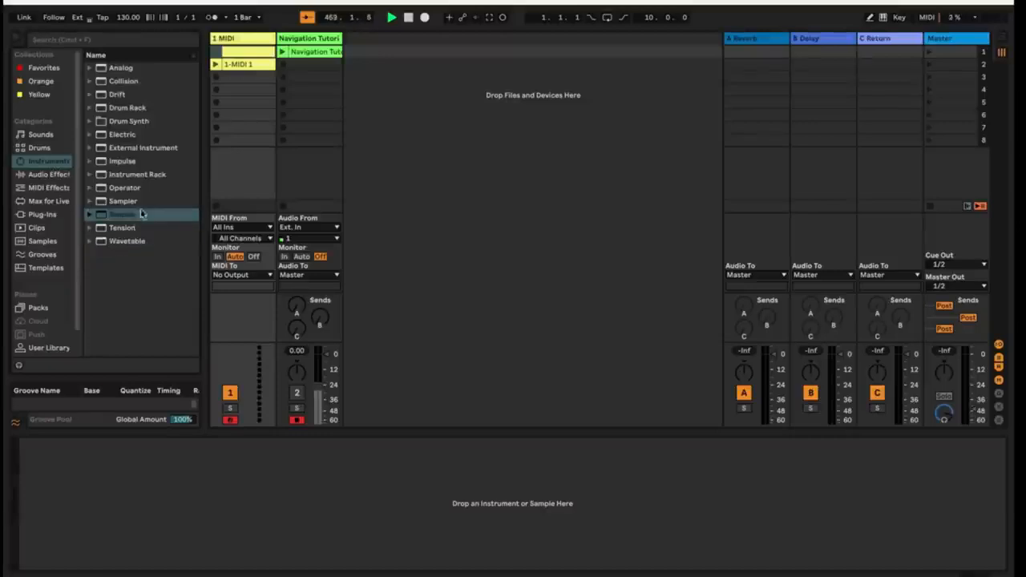
click(120, 135)
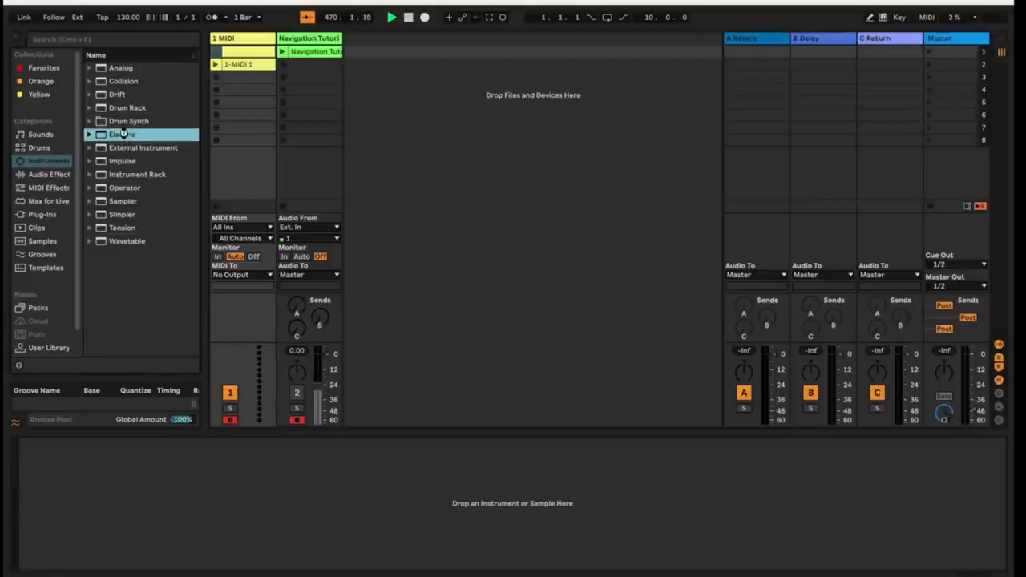
double_click(122, 134)
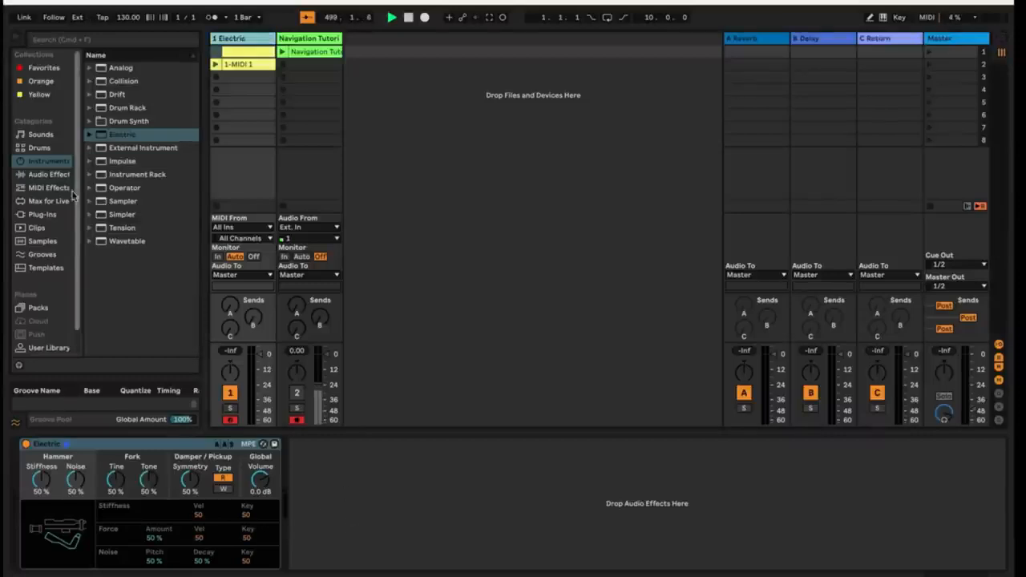
- Look through the Delay & Loop folder in the Audio Effects category, collapse it, and select the Electric track
click(58, 174)
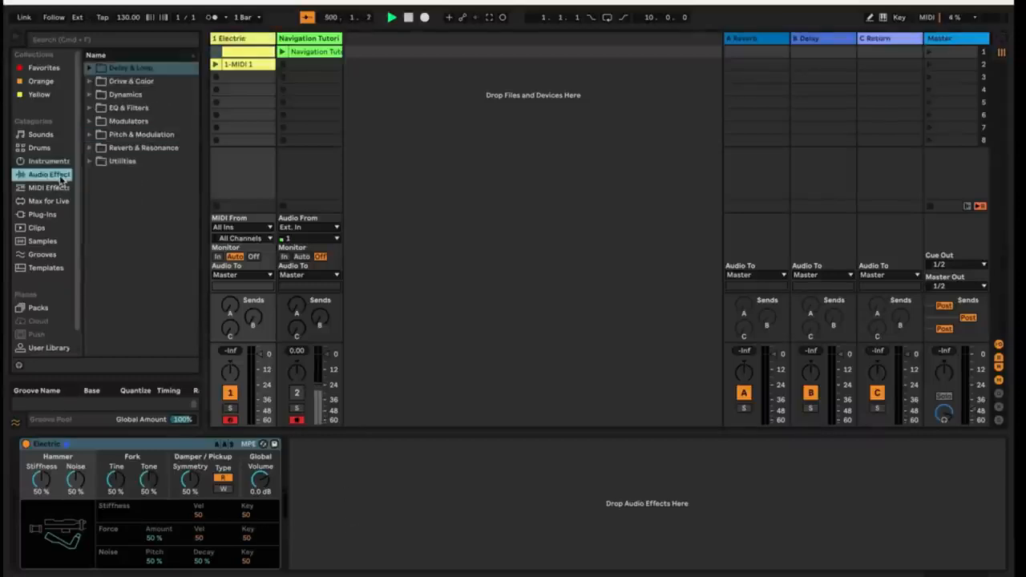
click(90, 68)
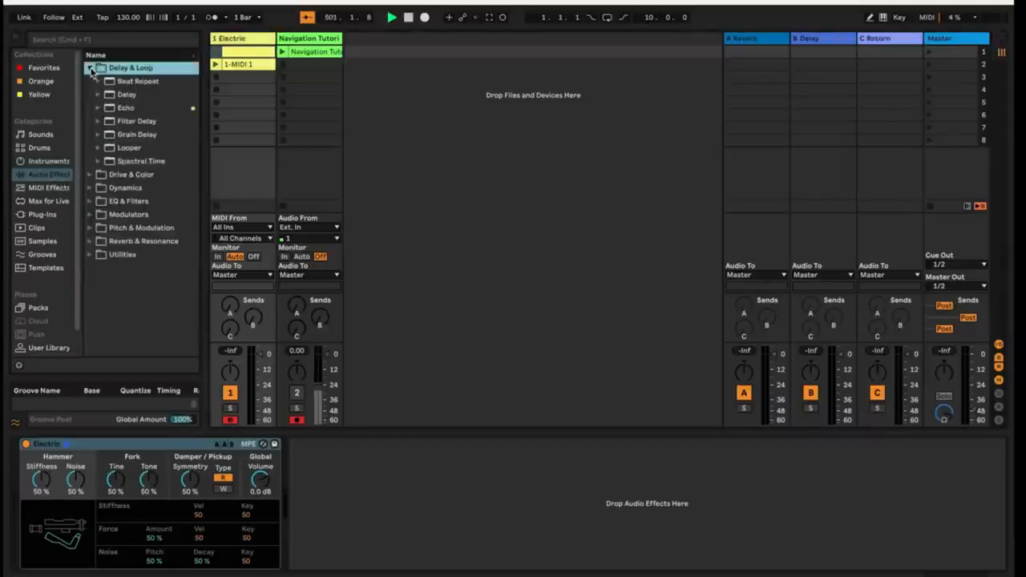
click(89, 68)
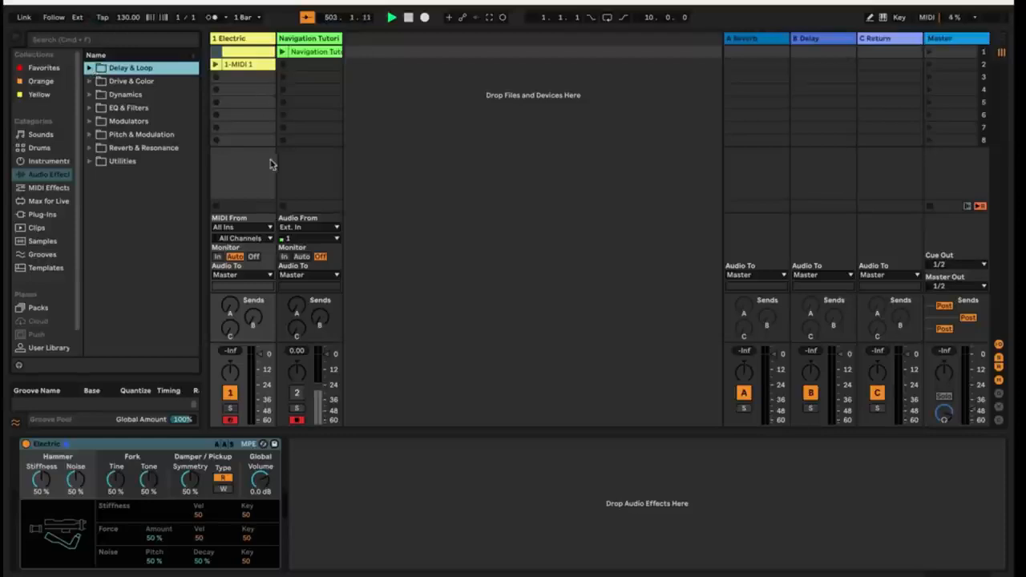
click(232, 39)
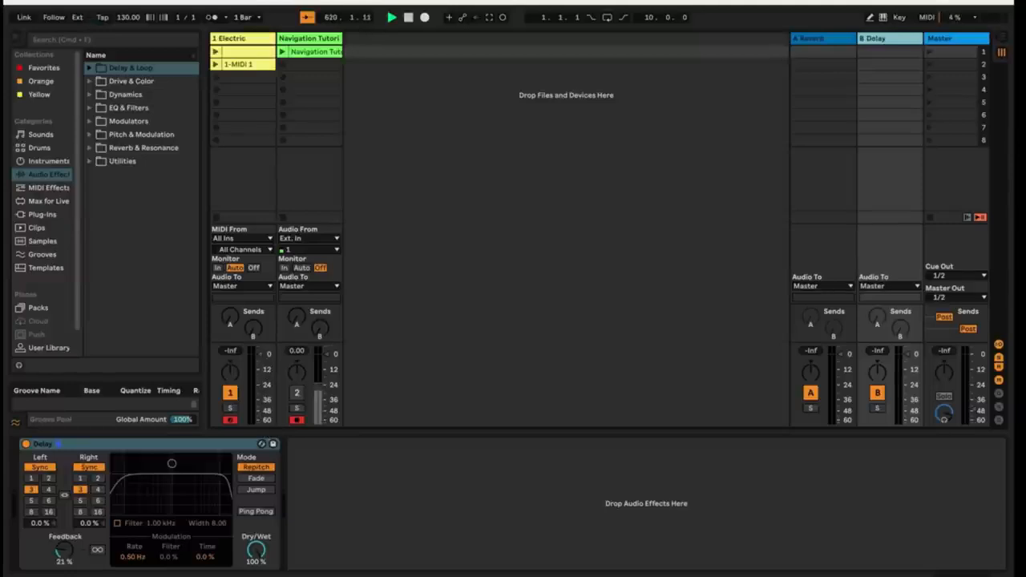
- Toggle the Electric track's activator and solo and restore both, and disarm the second track
mouse_move(575, 571)
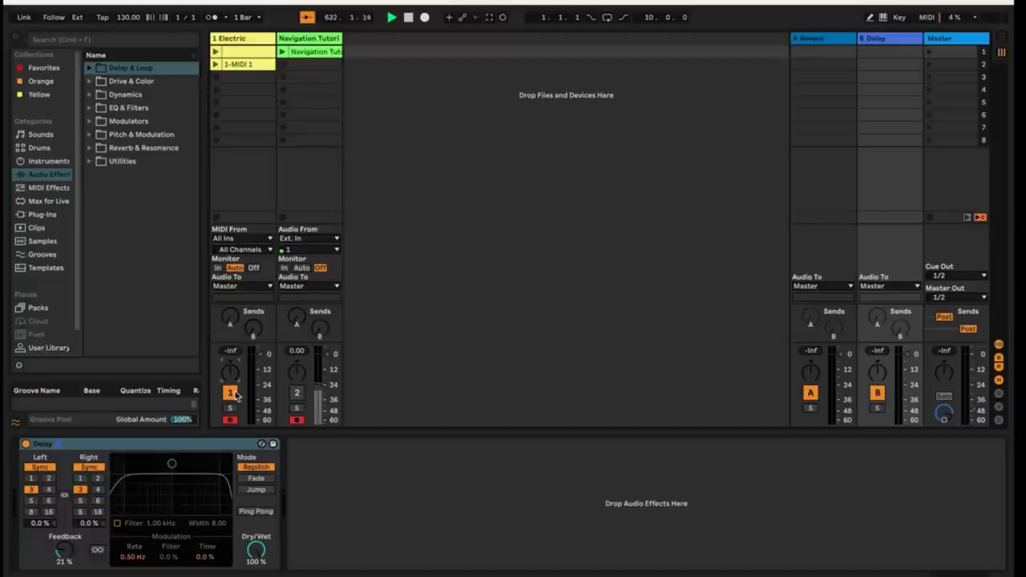
click(230, 392)
click(233, 393)
click(231, 409)
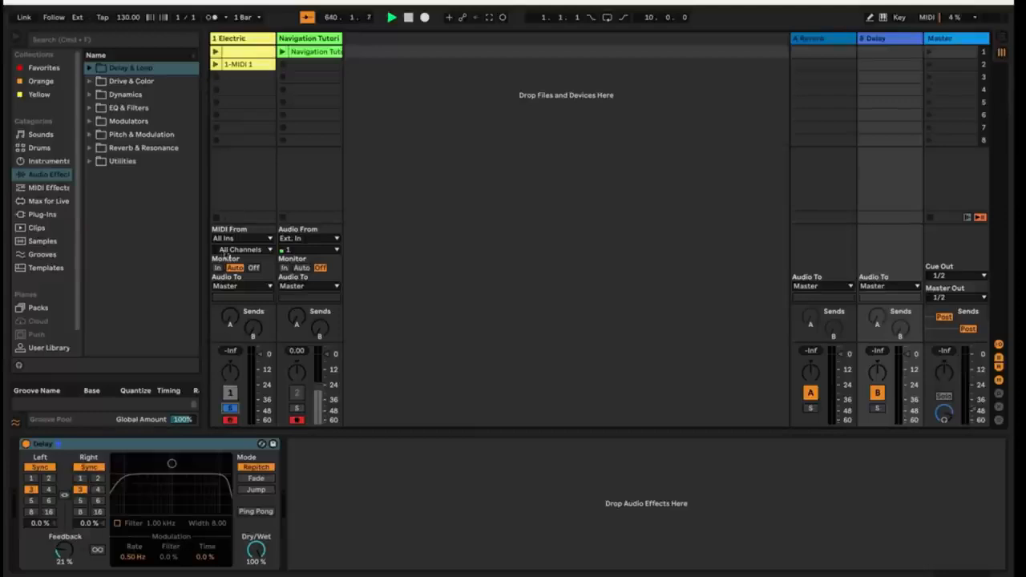
click(231, 409)
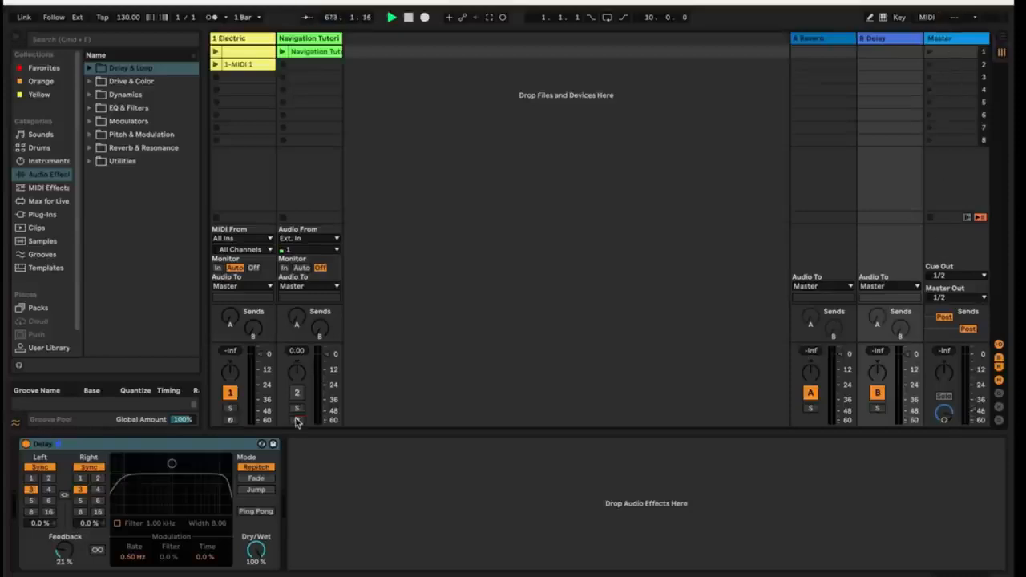
click(296, 419)
- In Arrangement View, jump playback to about bars 13 and 20, and create an empty one-bar MIDI clip at about bar 23 on the Electric track
click(1003, 42)
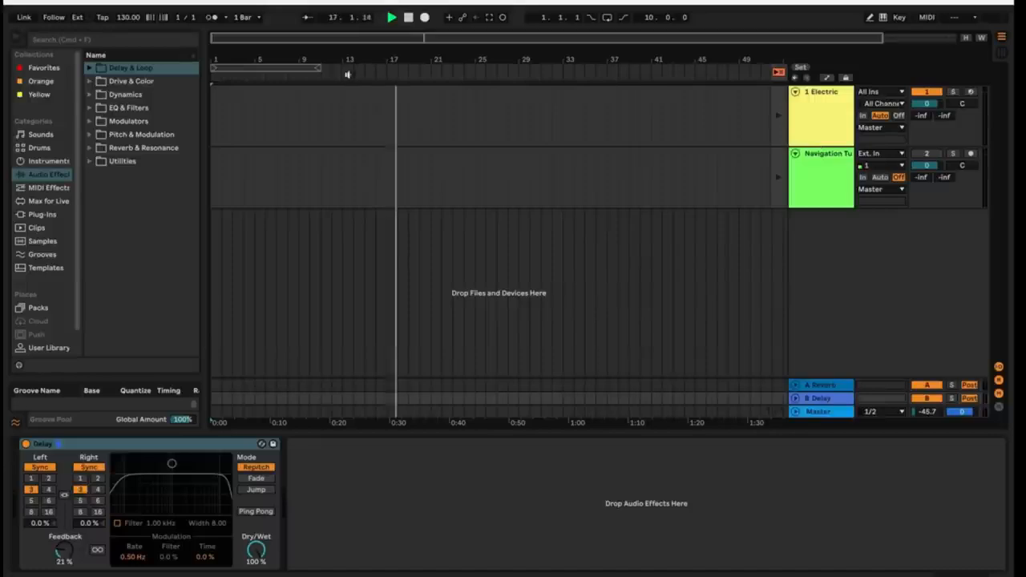
click(348, 74)
click(423, 74)
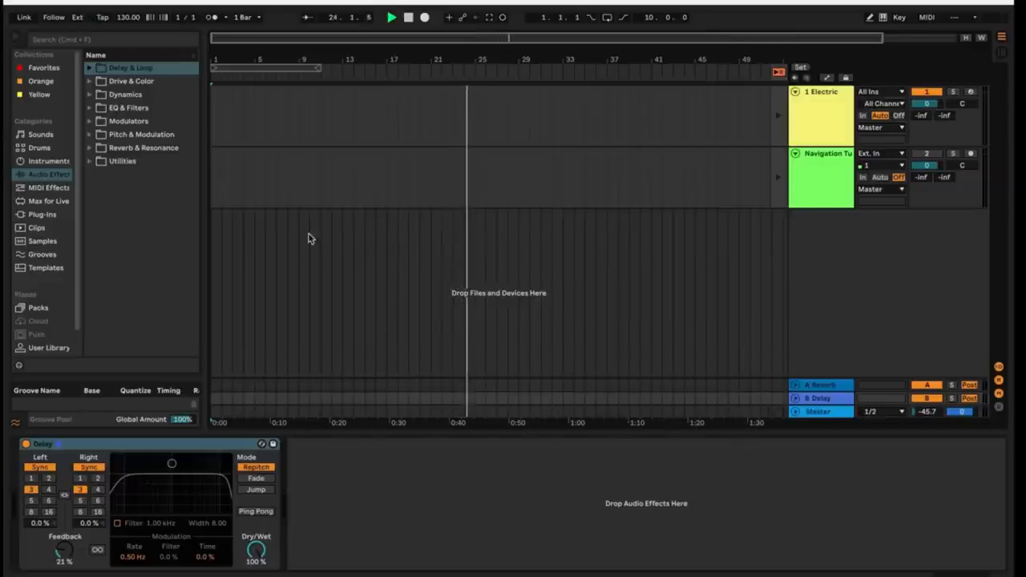
double_click(457, 98)
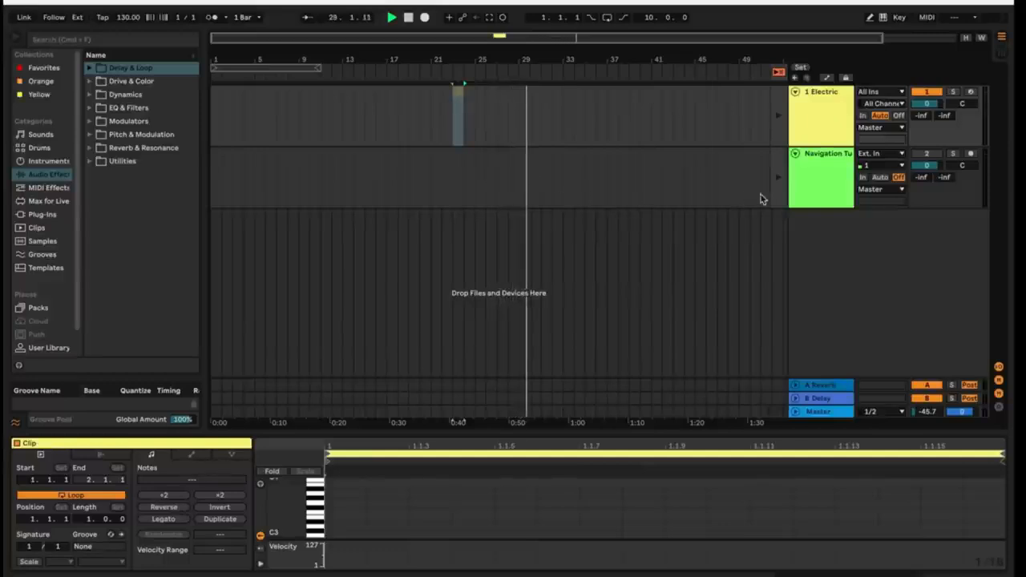
- Arm the Navigation Tutorial audio track, record about two bars of audio into the arrangement, and stop recording and playback
click(971, 153)
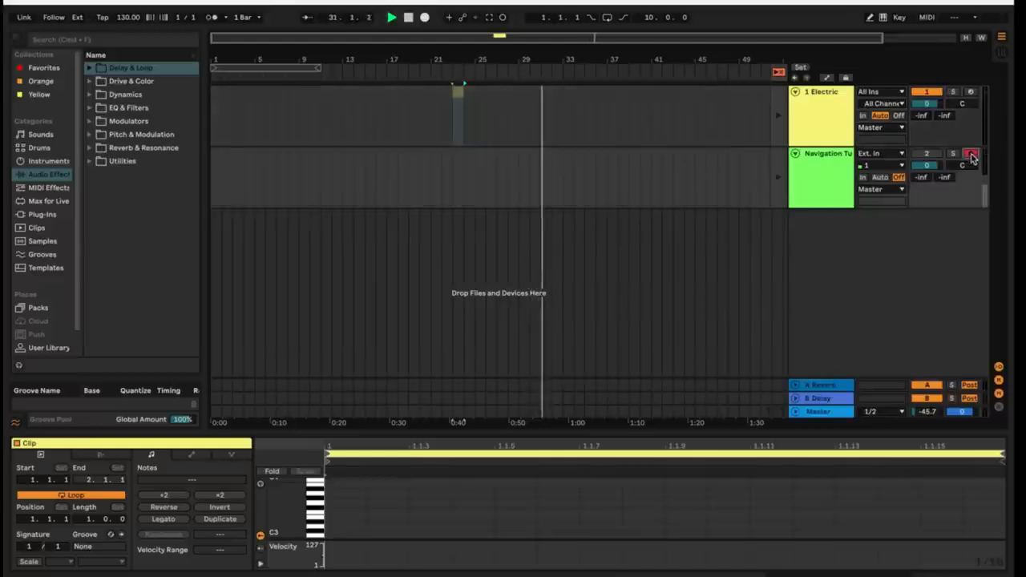
click(425, 17)
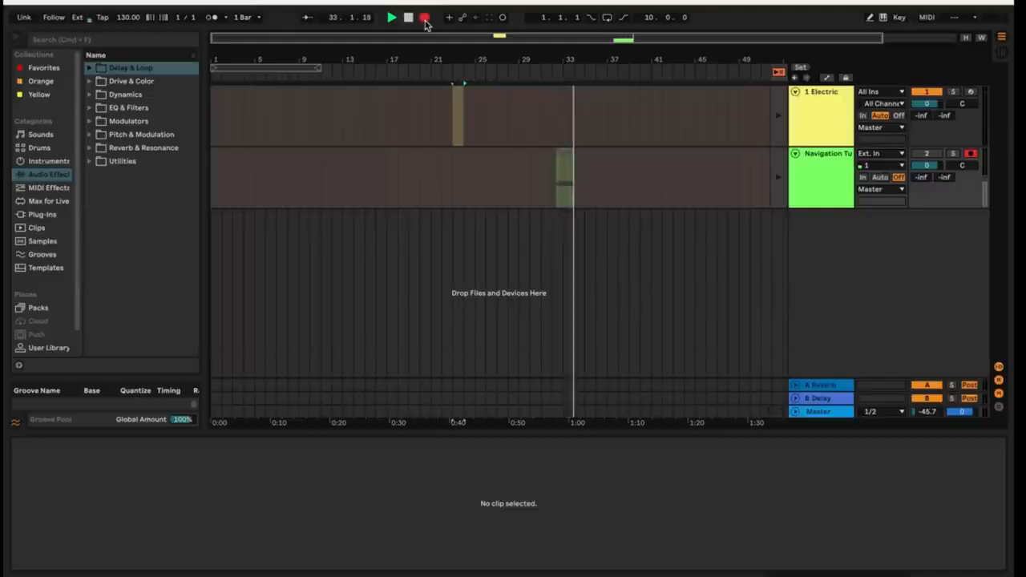
click(424, 18)
key(space)
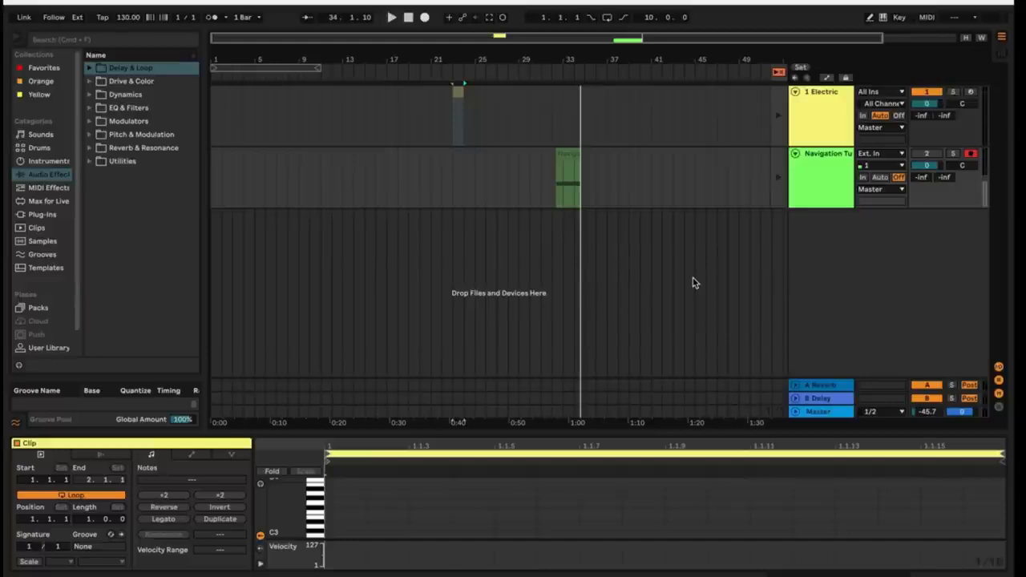
- Switch back and forth between Session View and Arrangement View, ending in Arrangement View
key(Tab)
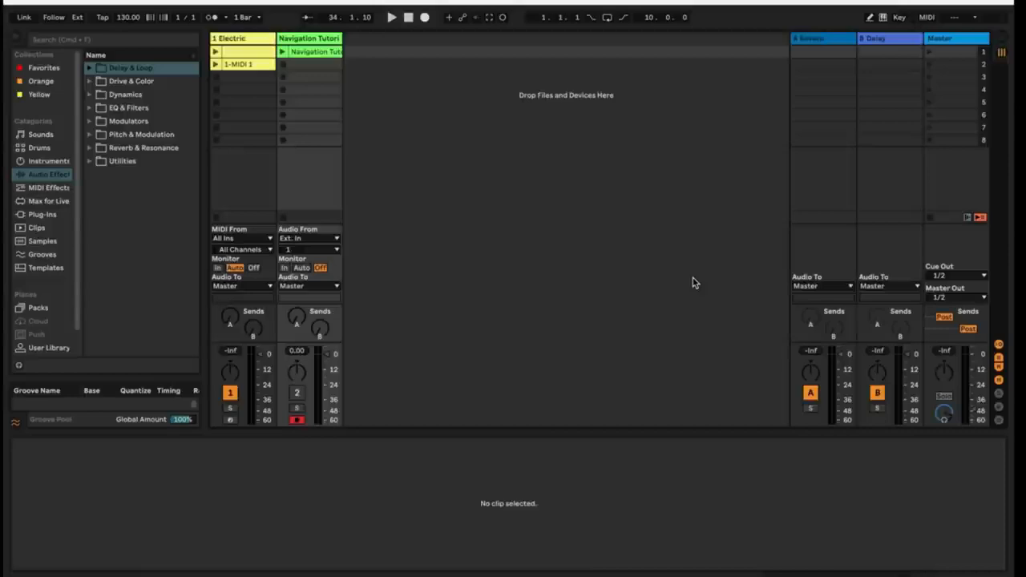
key(Tab)
key(Tab)
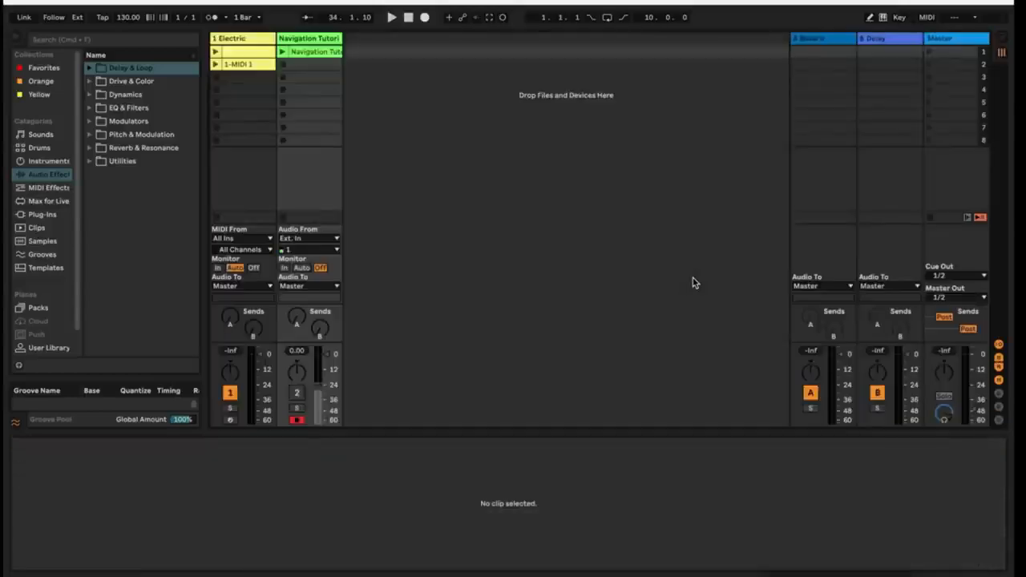
key(Tab)
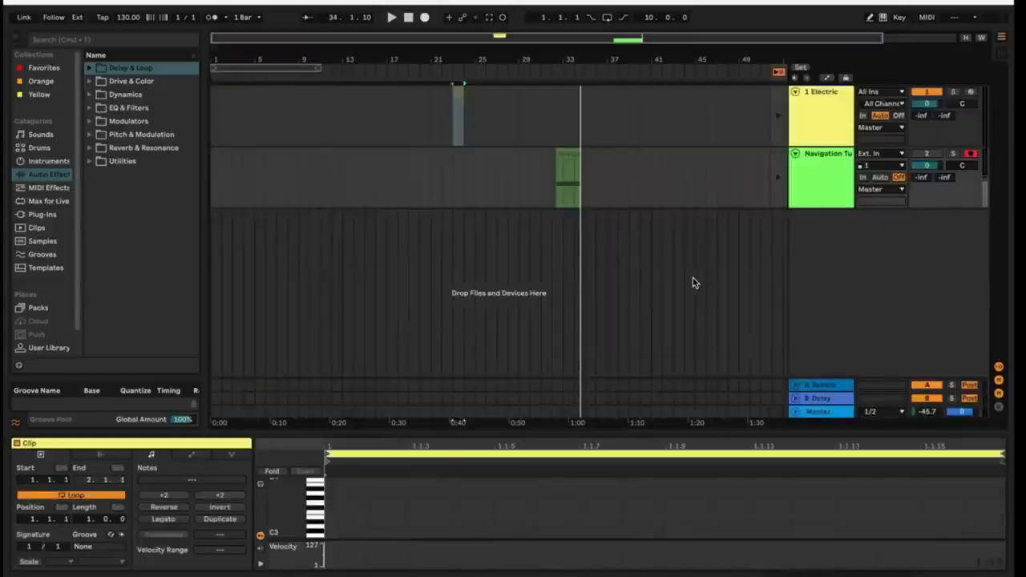
- Switch from Arrangement View to Session View
key(Tab)
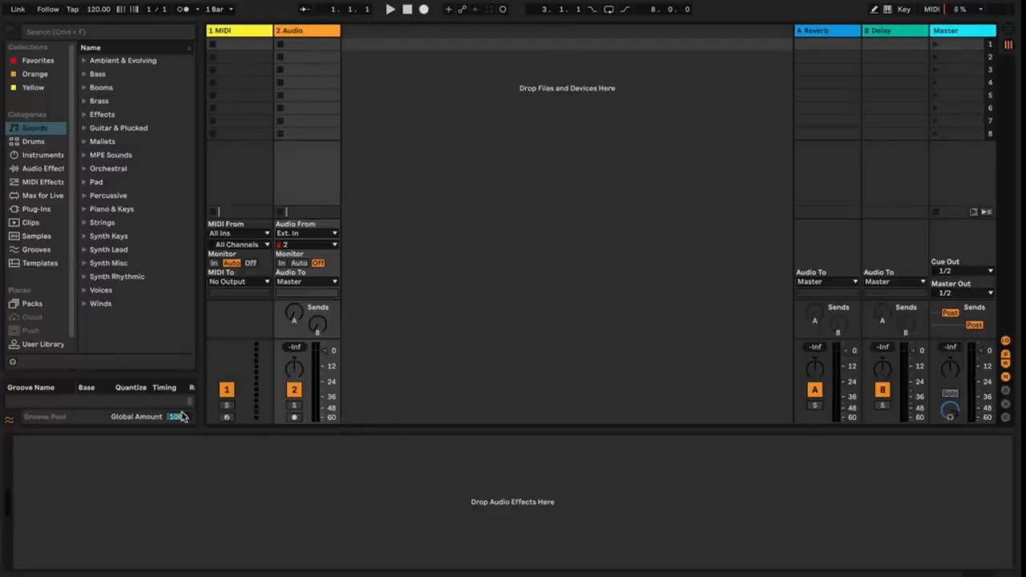
- Insert an additional MIDI track after the first MIDI track, view the other track insertion options, and delete the added track
click(243, 37)
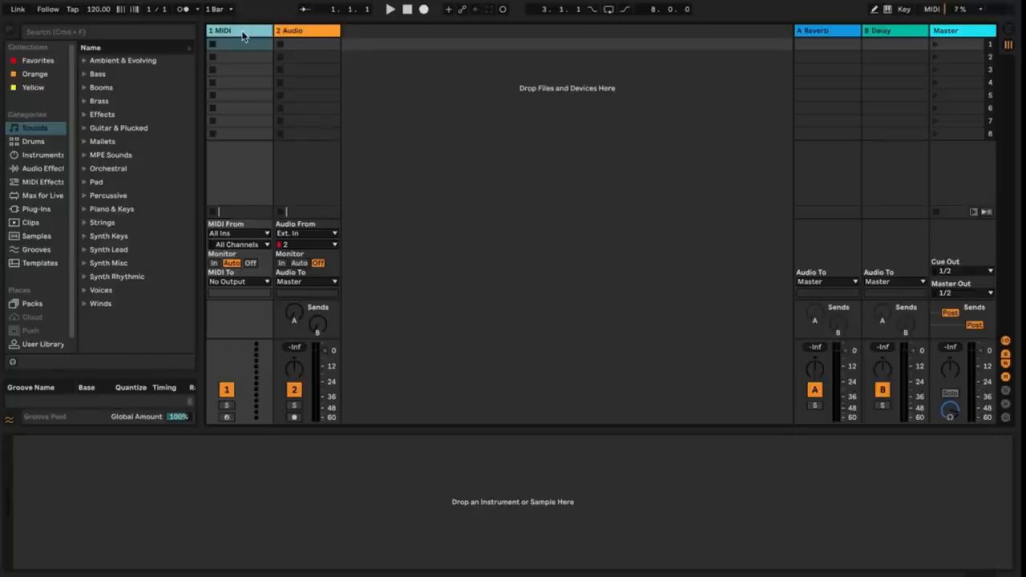
key(super+shift+t)
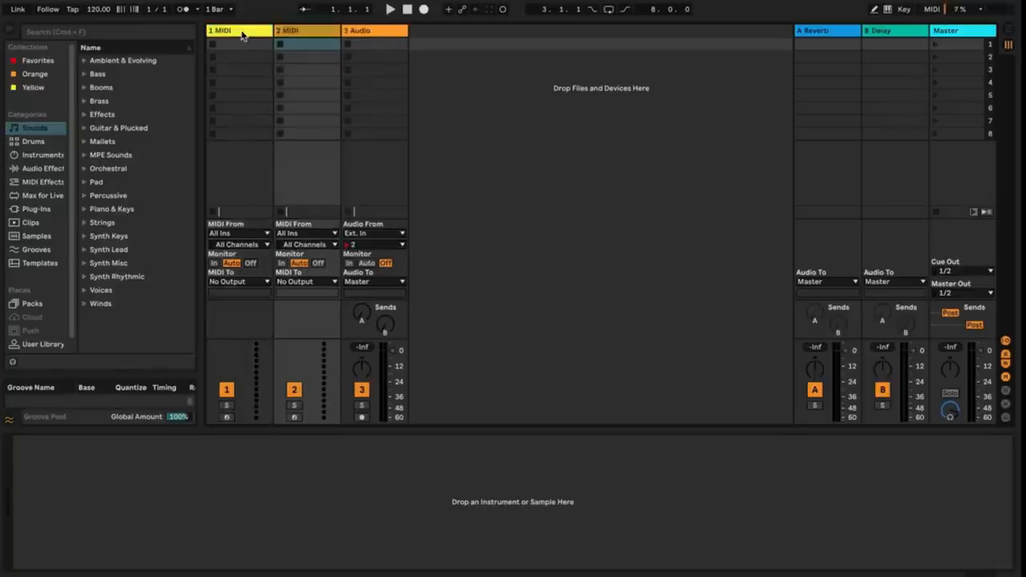
click(293, 34)
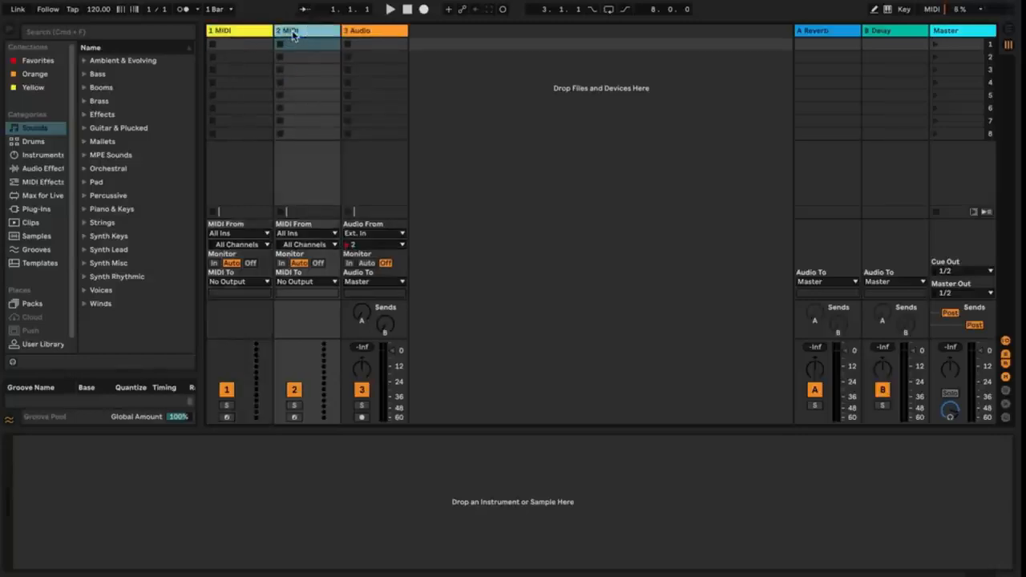
right_click(508, 111)
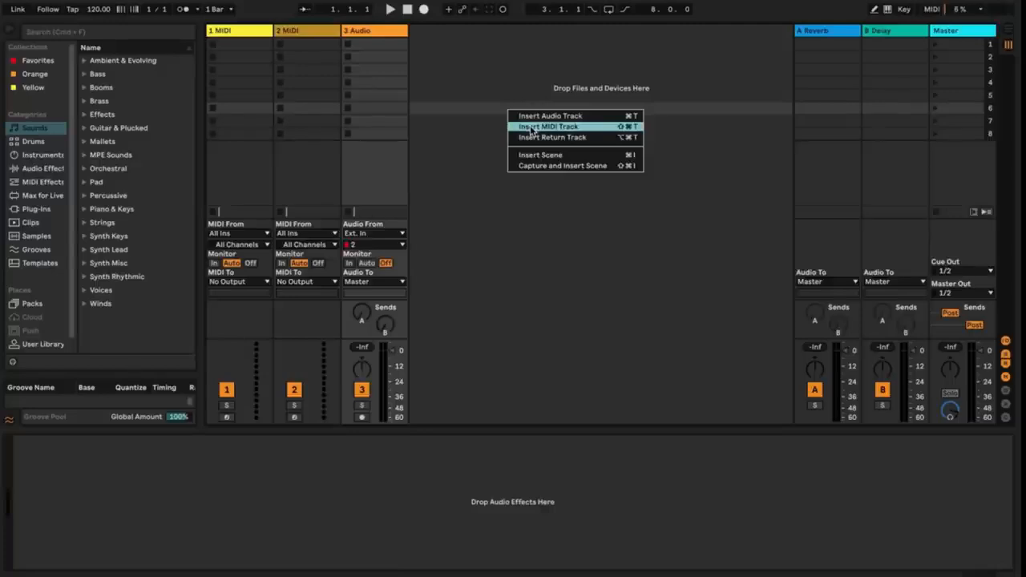
click(460, 112)
click(312, 32)
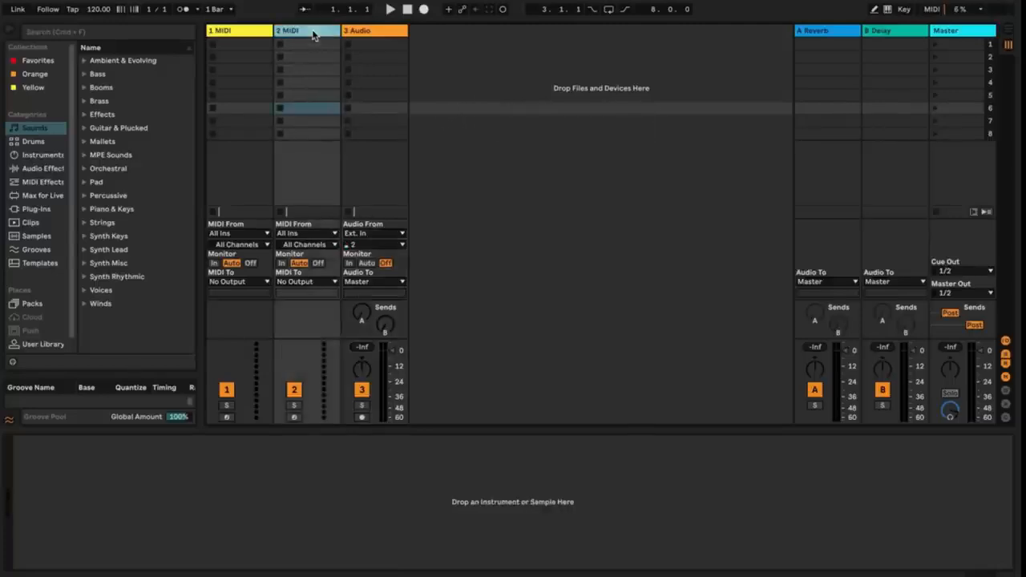
key(Delete)
- Search the Sounds category for "Piano" and load the Dark Chord Piano preset from Piano & Keys onto the first MIDI track
click(262, 36)
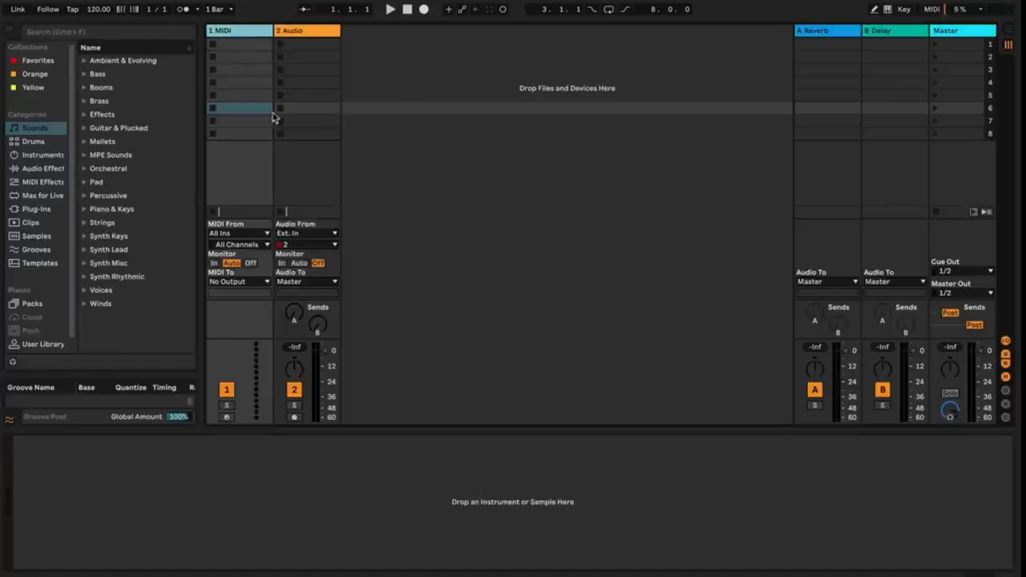
click(64, 32)
text(Piano)
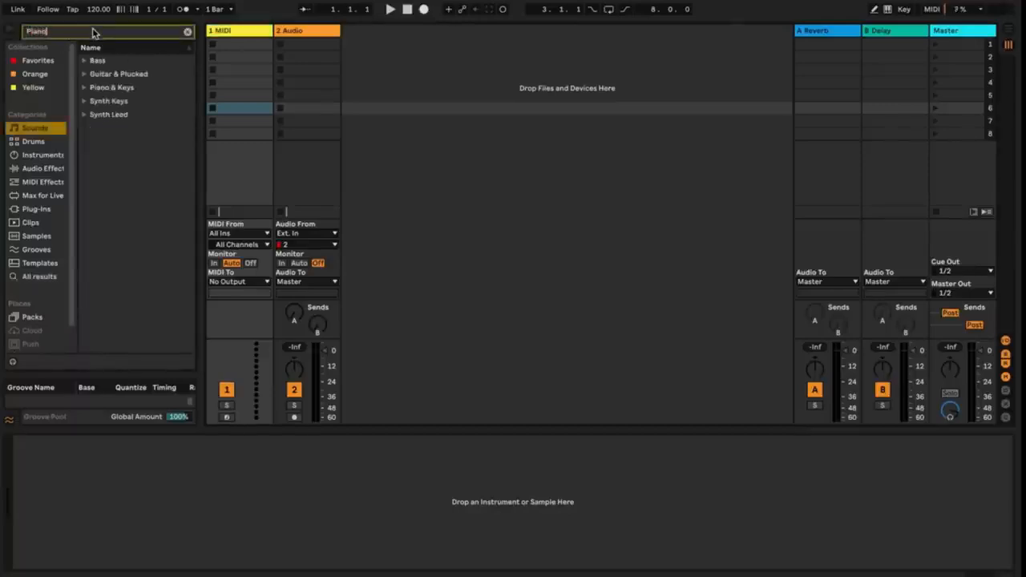
click(84, 88)
click(122, 115)
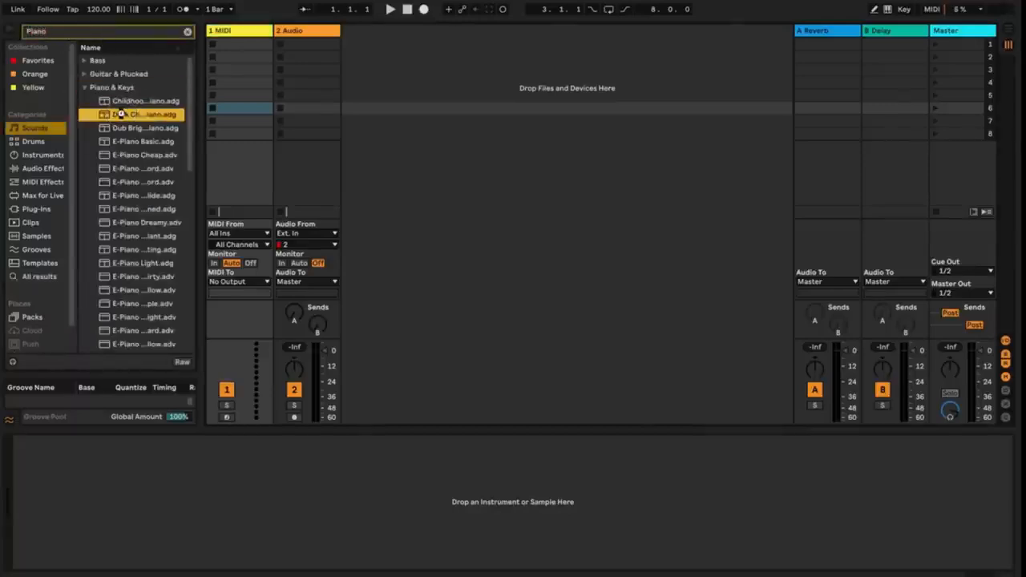
double_click(121, 115)
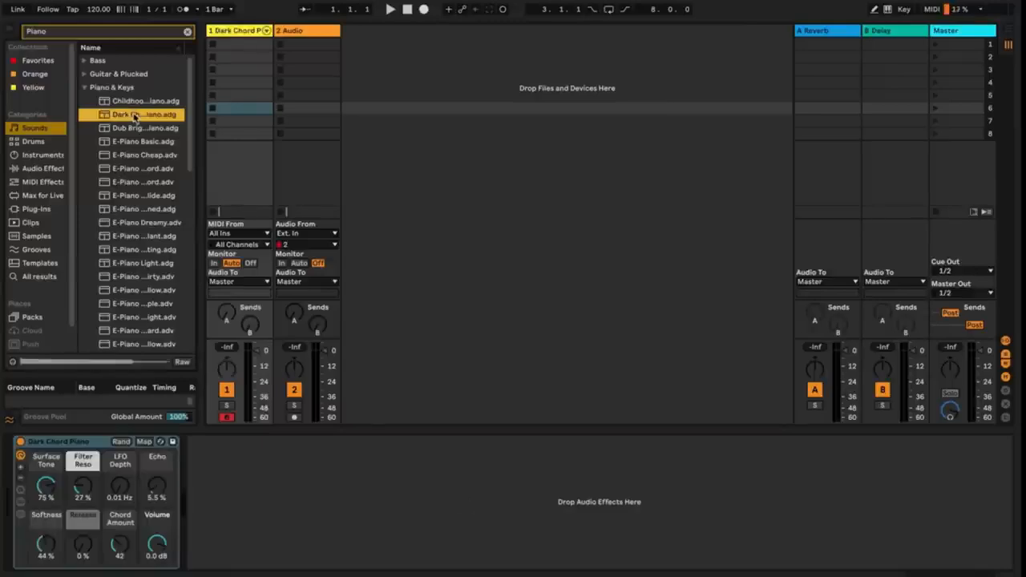
- Load the Dark Chord Piano preset onto the first MIDI track, and clear the Piano search to show all Sounds
drag(125, 115, 301, 493)
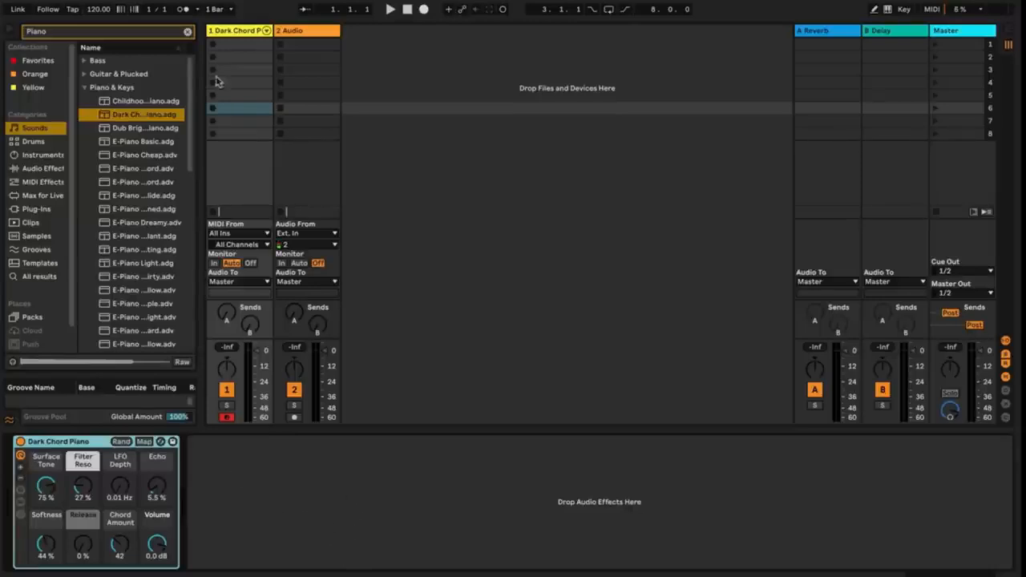
click(187, 32)
click(39, 130)
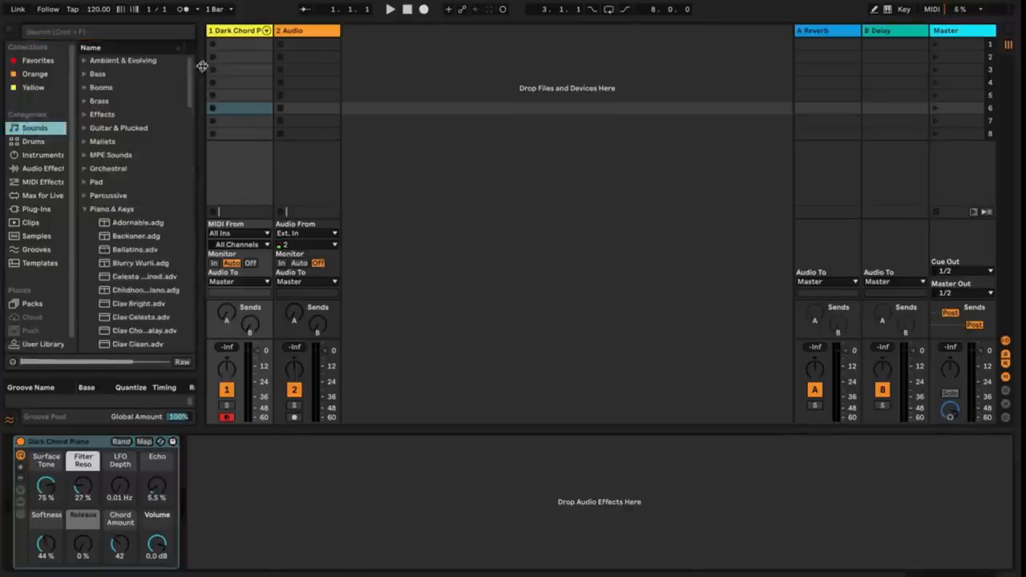
- Create an empty MIDI clip in the first slot of the Dark Chord Piano track
click(239, 32)
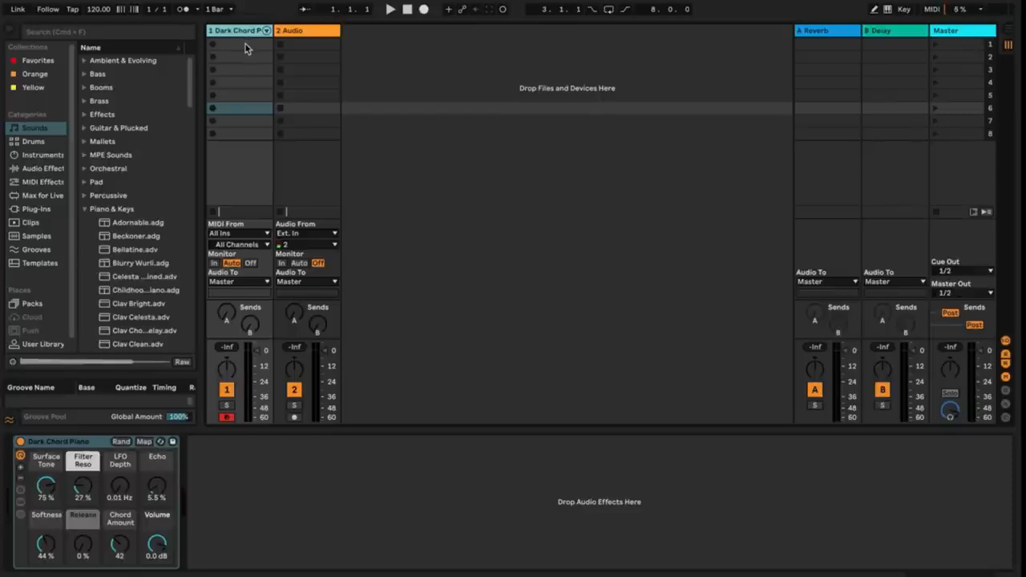
double_click(246, 45)
key(Delete)
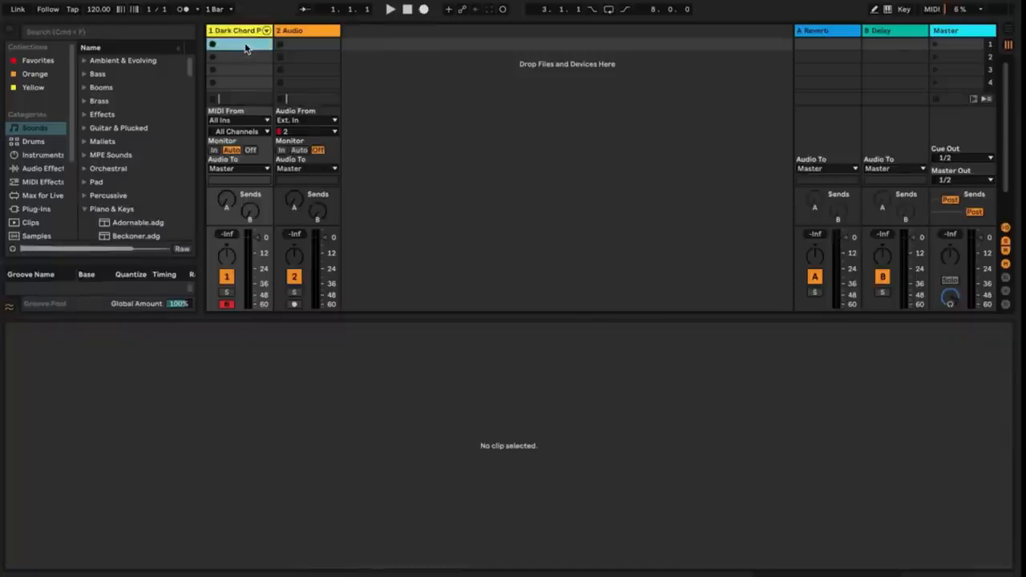
double_click(248, 46)
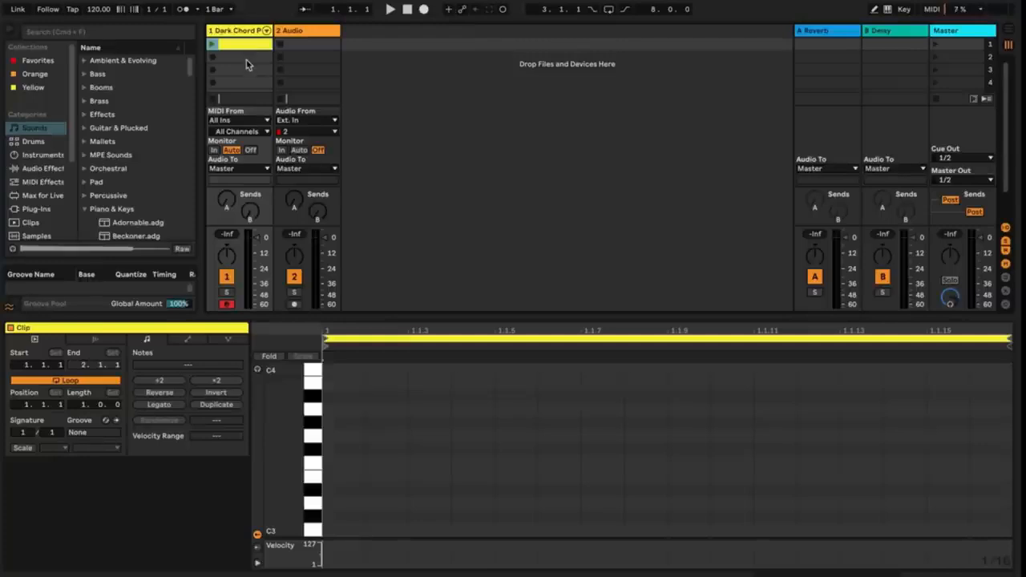
- Insert empty MIDI clips in the second and third slots of the Dark Chord Piano track
right_click(246, 59)
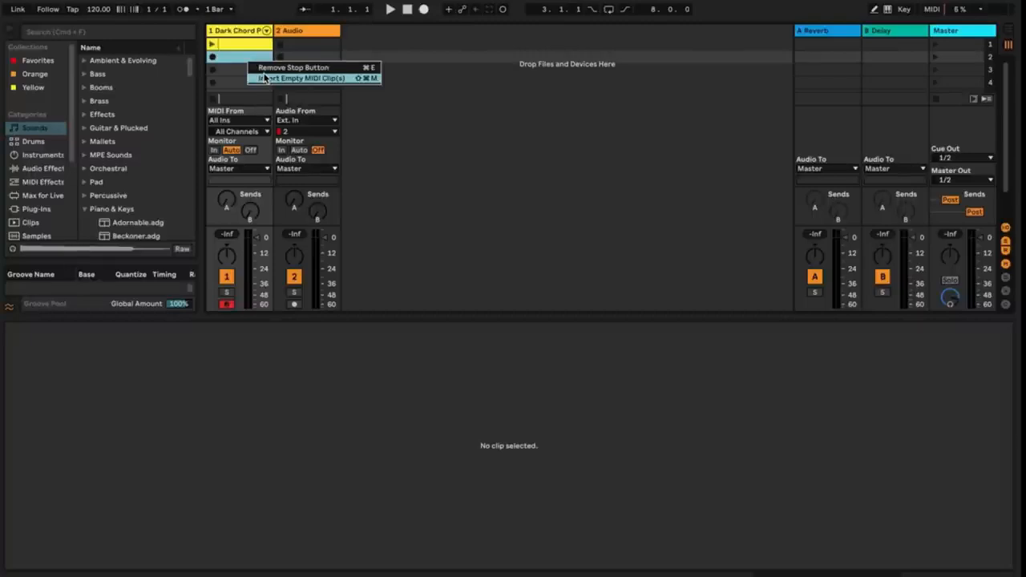
click(264, 76)
click(251, 76)
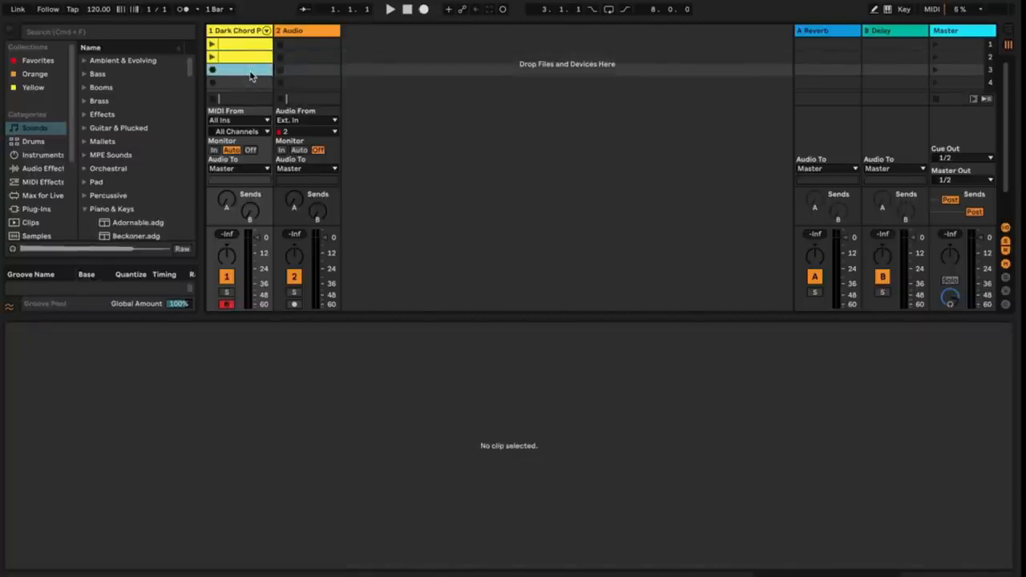
double_click(251, 76)
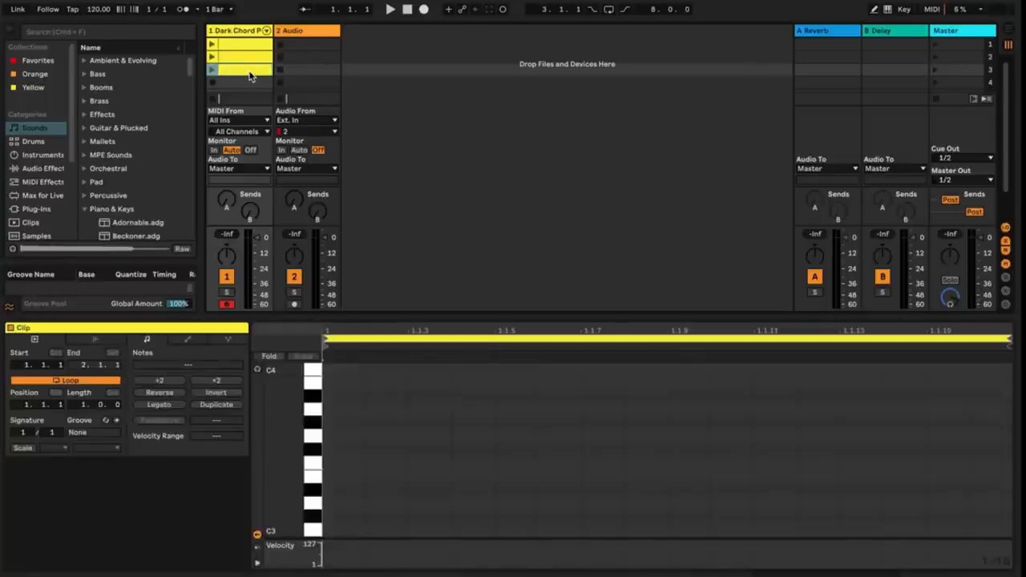
- Delete the empty MIDI clips in the third and second slots
key(Delete)
click(251, 62)
key(Delete)
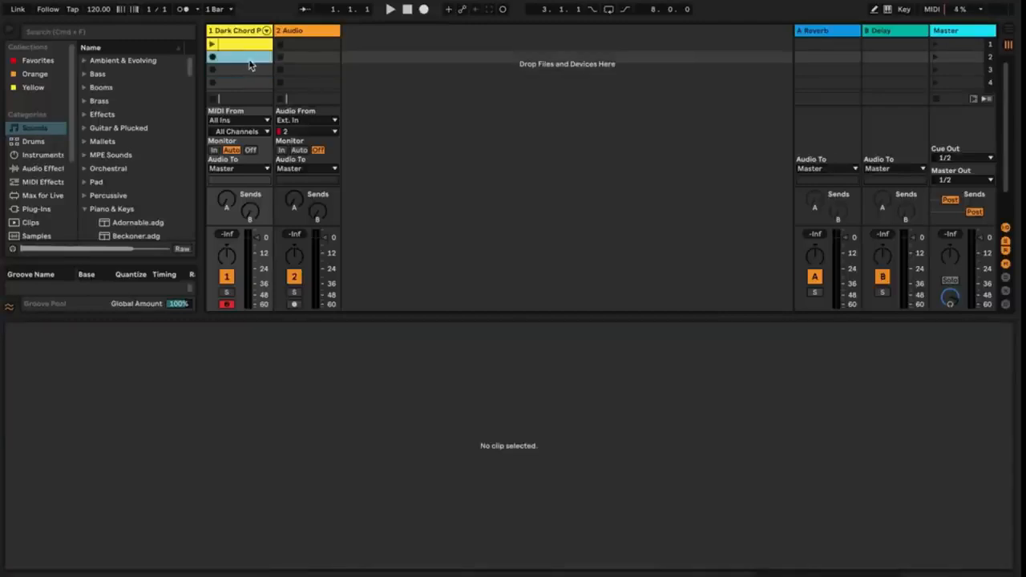
- Open the first slot's clip and add sixteenth C3 notes at 1.1.1 and 1.1.4
click(244, 47)
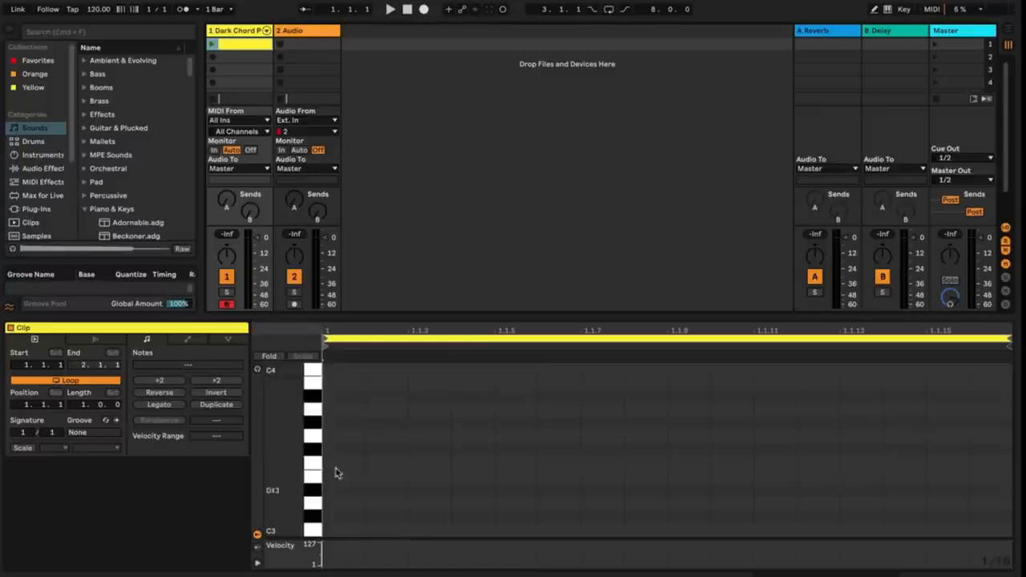
double_click(340, 535)
scroll(341, 535, down, 2)
double_click(453, 482)
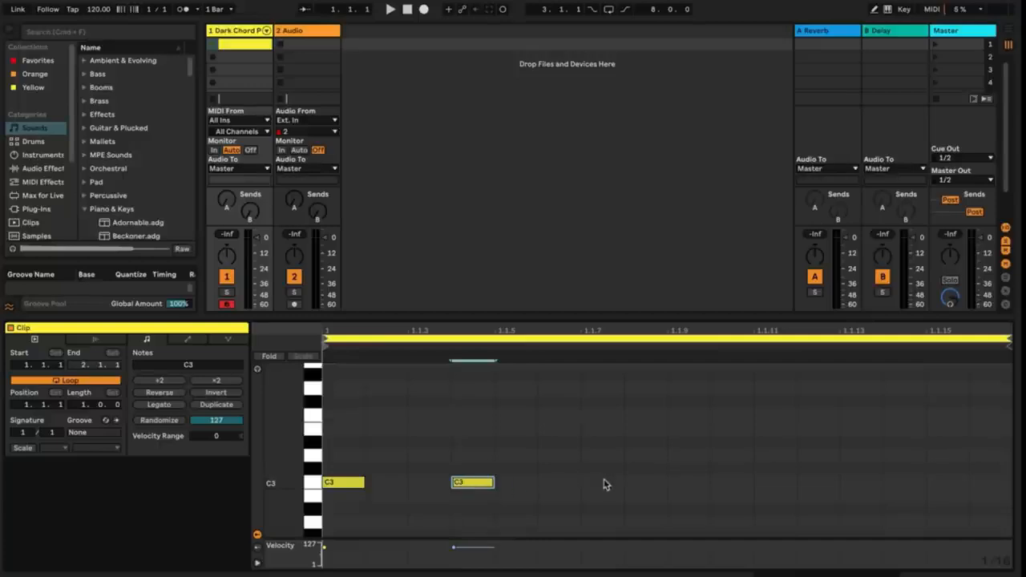
- Turn on Draw Mode and draw four consecutive sixteenth D#3 notes starting at 1.1.5
right_click(572, 462)
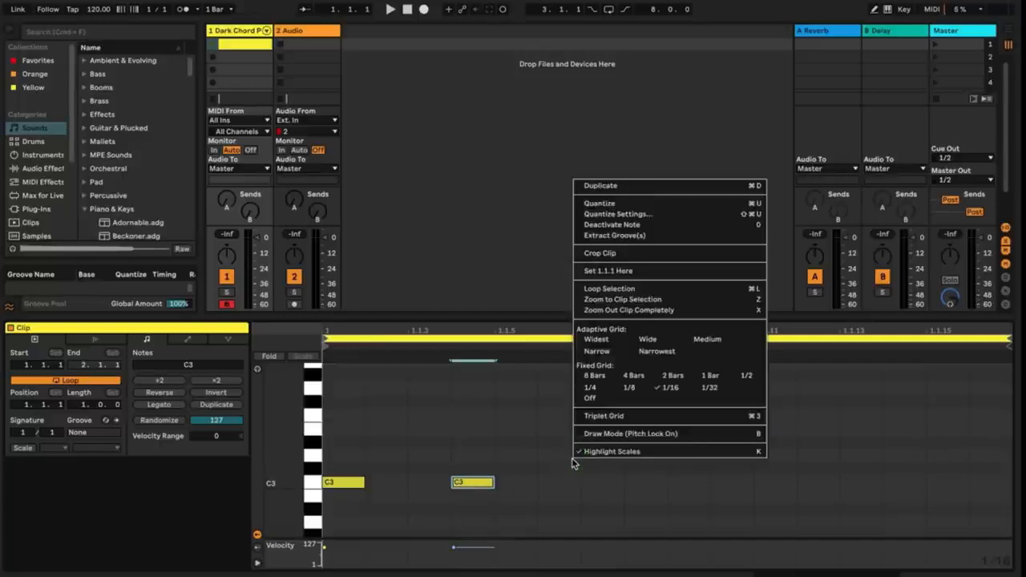
click(572, 462)
key(b)
drag(497, 440, 650, 438)
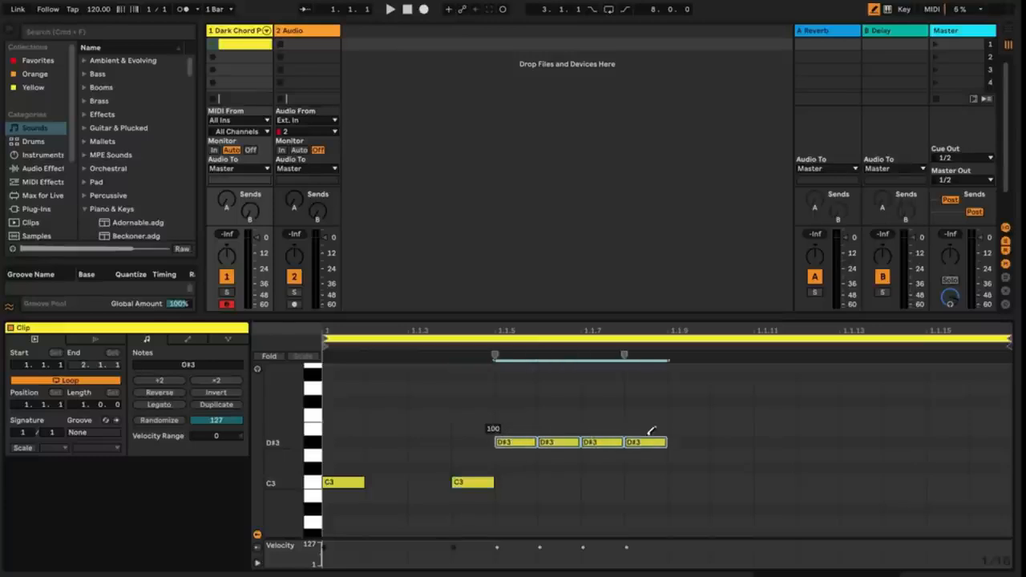
- Draw sixteenth notes F#3 at 1.1.9 and 1.1.12, F3 at 1.1.13, D3 at 1.1.15 and A#2 at 1.1.16
right_click(707, 433)
click(728, 413)
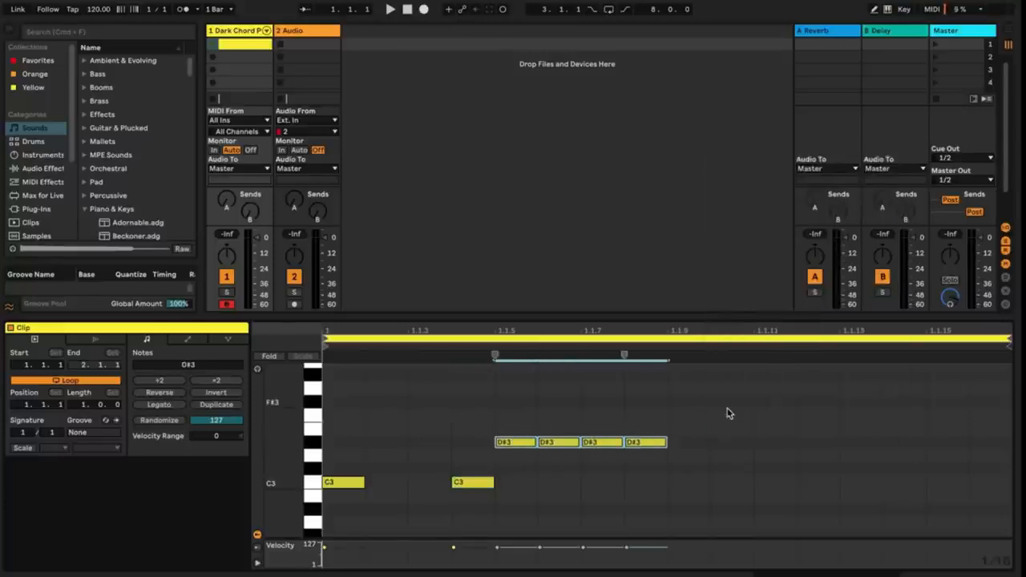
right_click(728, 412)
click(745, 386)
click(705, 401)
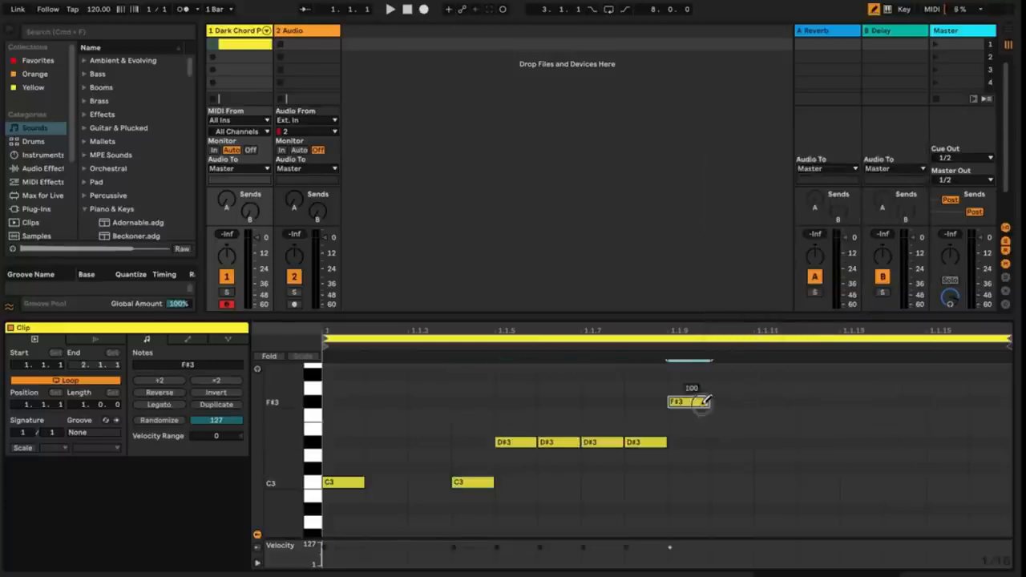
click(816, 401)
click(867, 415)
click(939, 454)
click(992, 508)
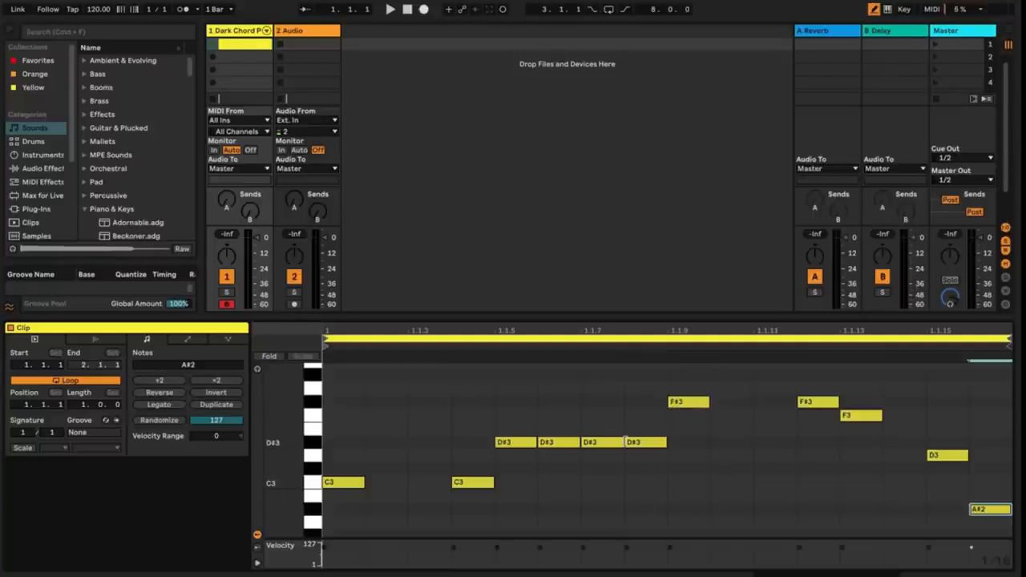
- Leave Draw Mode and lengthen the first C3 note to two sixteenths
right_click(423, 471)
click(422, 454)
click(360, 483)
drag(365, 482, 414, 482)
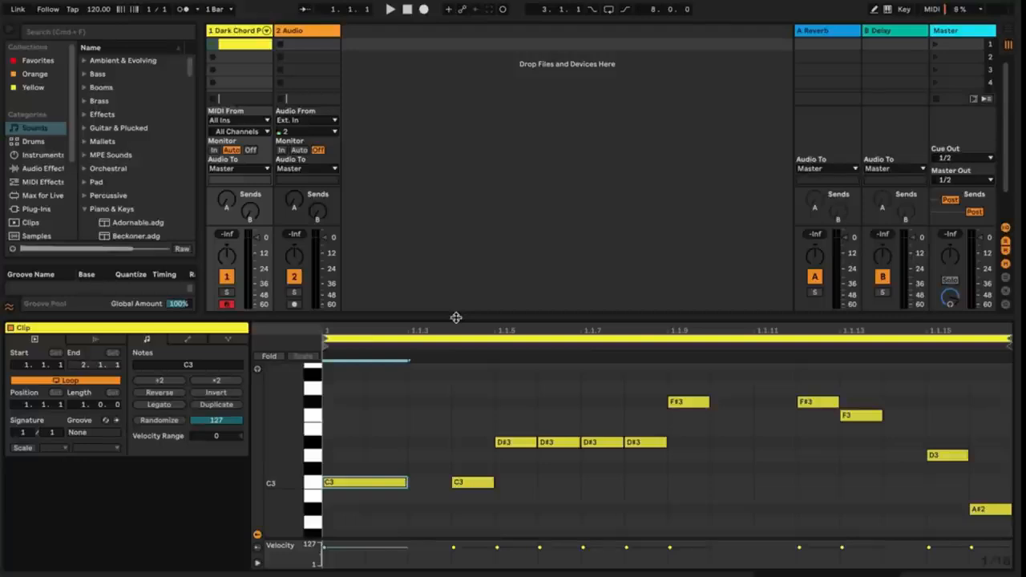
- Enable the computer MIDI keyboard and record a three-bar melody ranging from D3 to C4 into the track's second slot
click(887, 9)
click(215, 61)
click(213, 59)
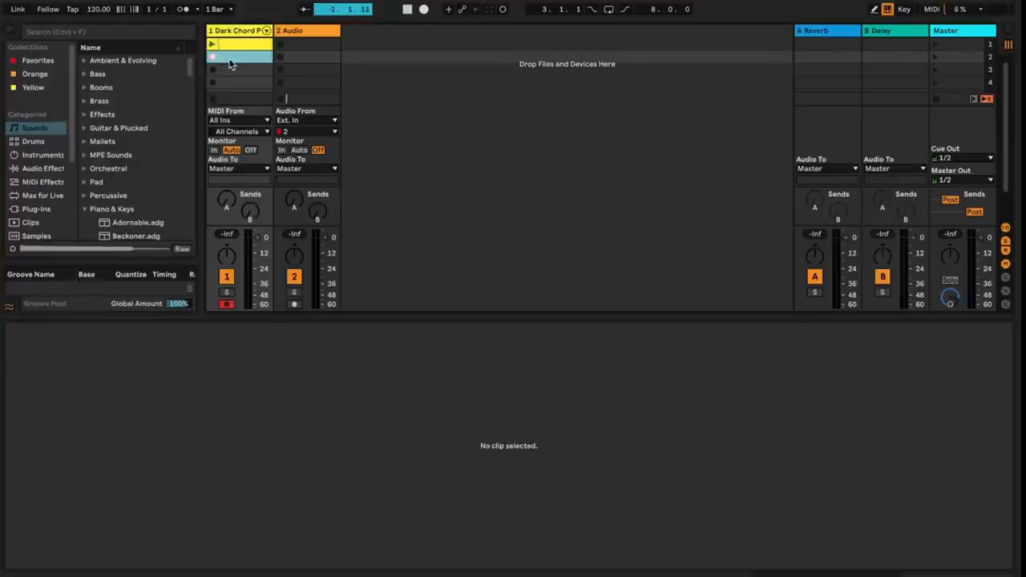
key(g)
key(h)
key(s)
key(j)
key(k)
key(k)
key(j)
key(g)
key(g)
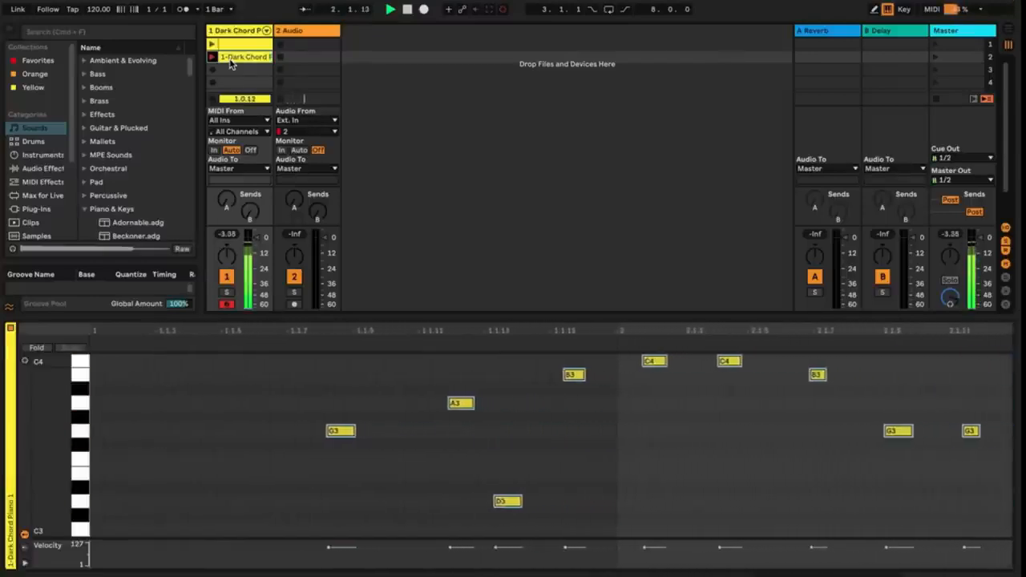
key(s)
key(j)
key(h)
key(g)
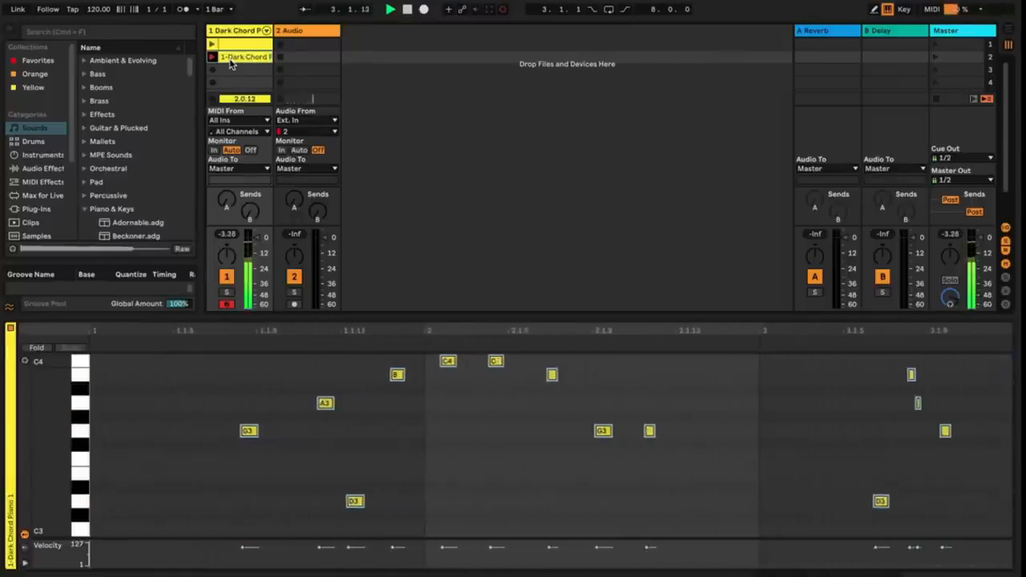
key(space)
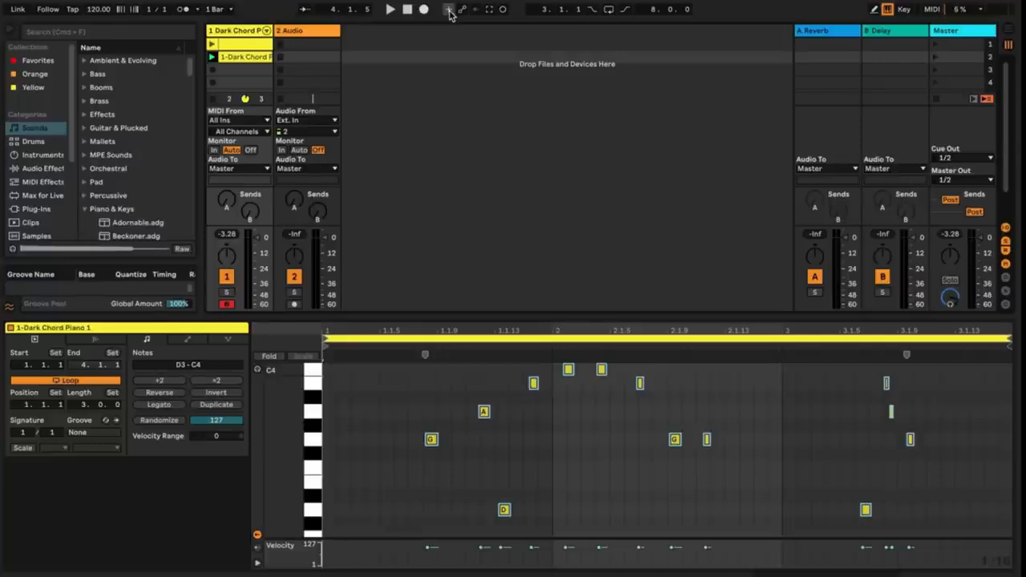
- Overdub additional played notes between C3 and C4 onto the recorded clip in the second slot, with MIDI overdub enabled
click(449, 11)
click(503, 10)
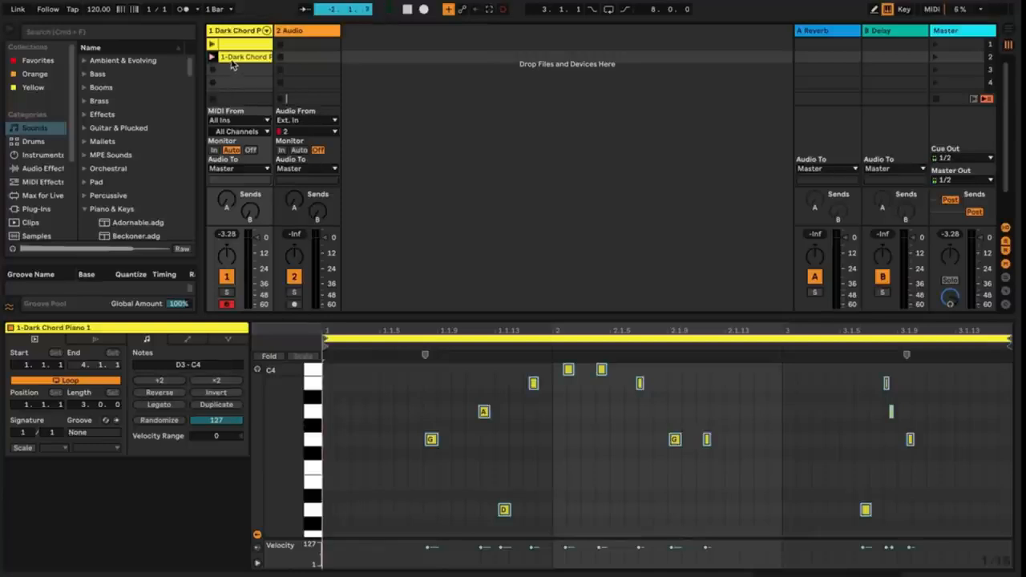
key(a)
key(g)
key(s)
key(h)
key(f)
key(k)
key(k)
key(j)
key(h)
key(g)
key(f)
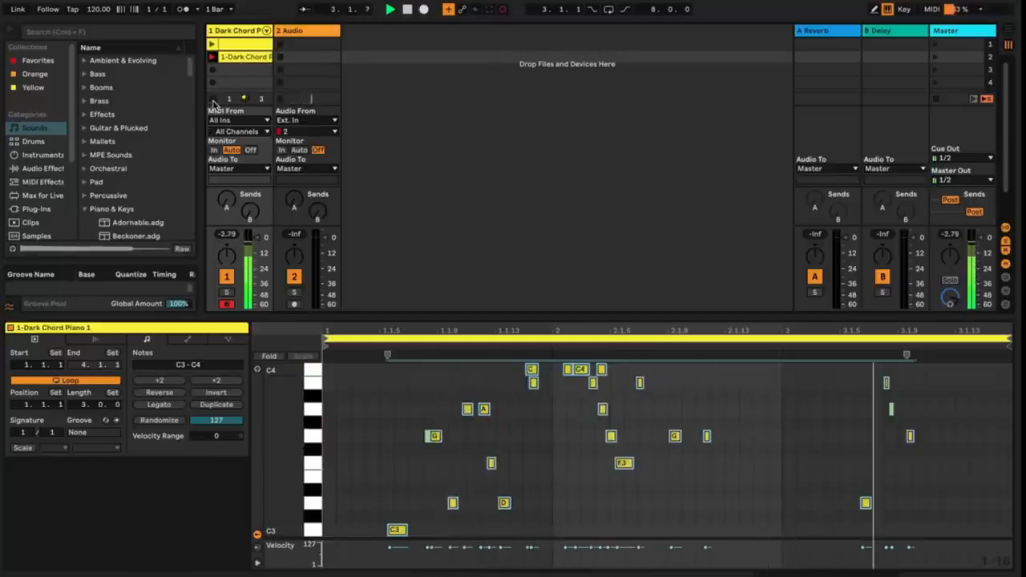
click(450, 11)
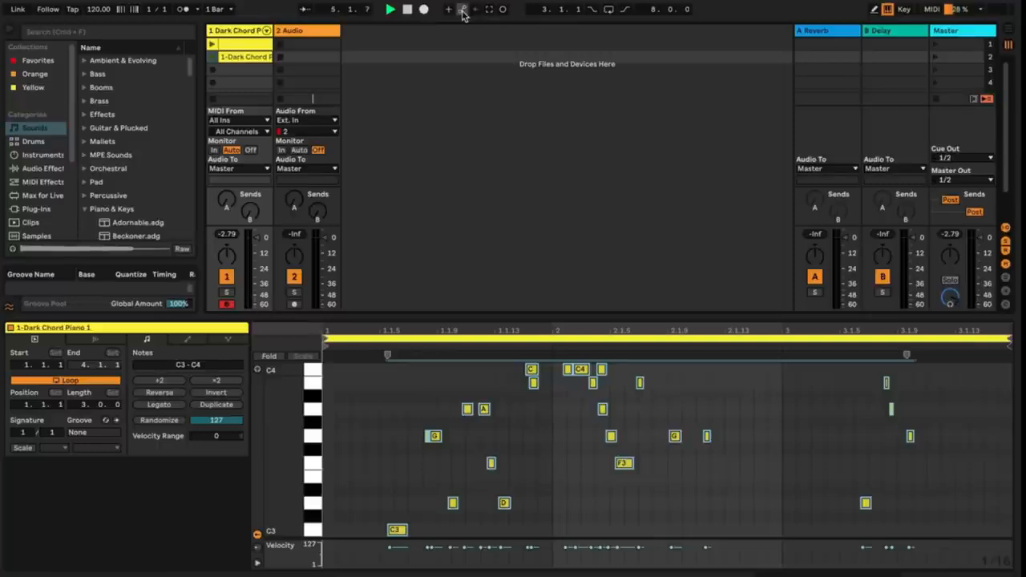
- Arm automation and record the Dark Chord Piano's Surface Tone being lowered to 0 % into the second slot's clip
click(462, 10)
click(503, 10)
click(249, 31)
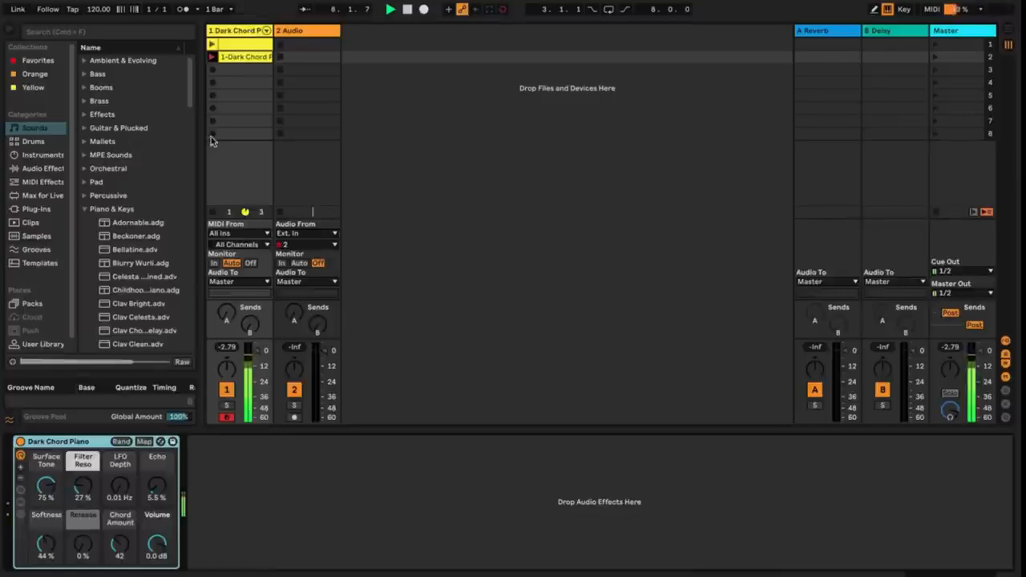
drag(48, 515, 45, 563)
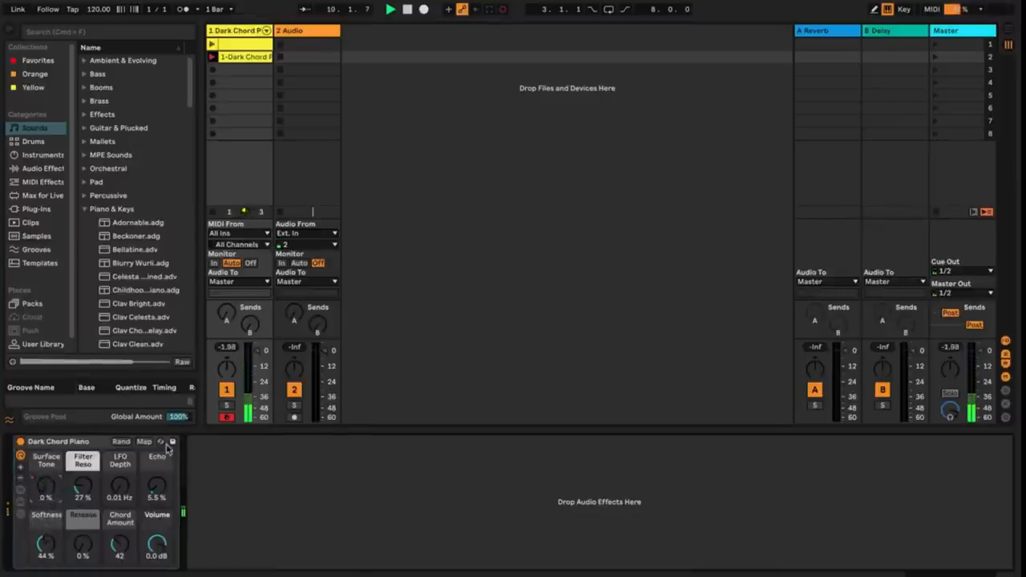
click(462, 9)
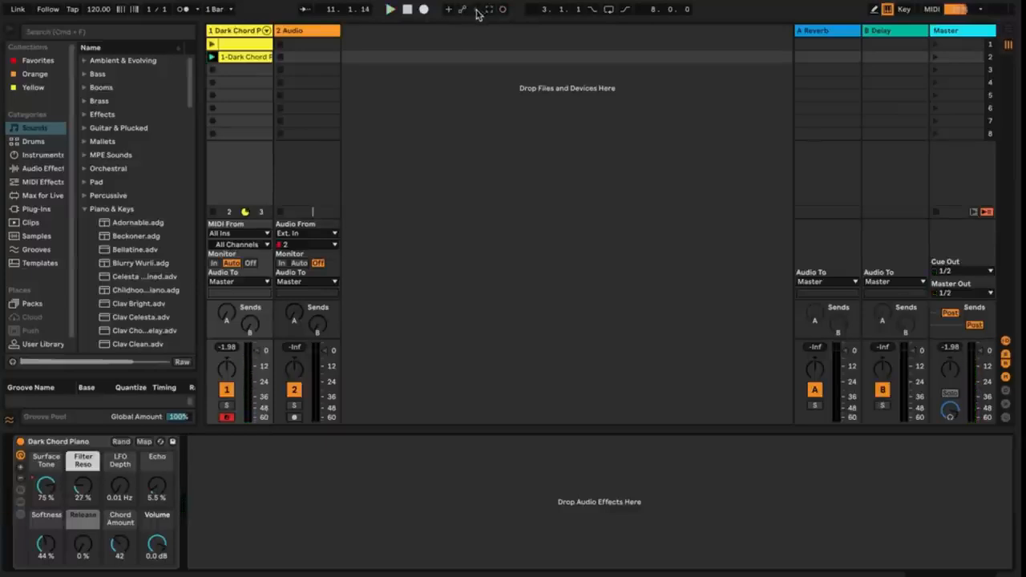
- Override the automated Surface Tone with 50 % and re-enable its automation
drag(40, 494, 47, 492)
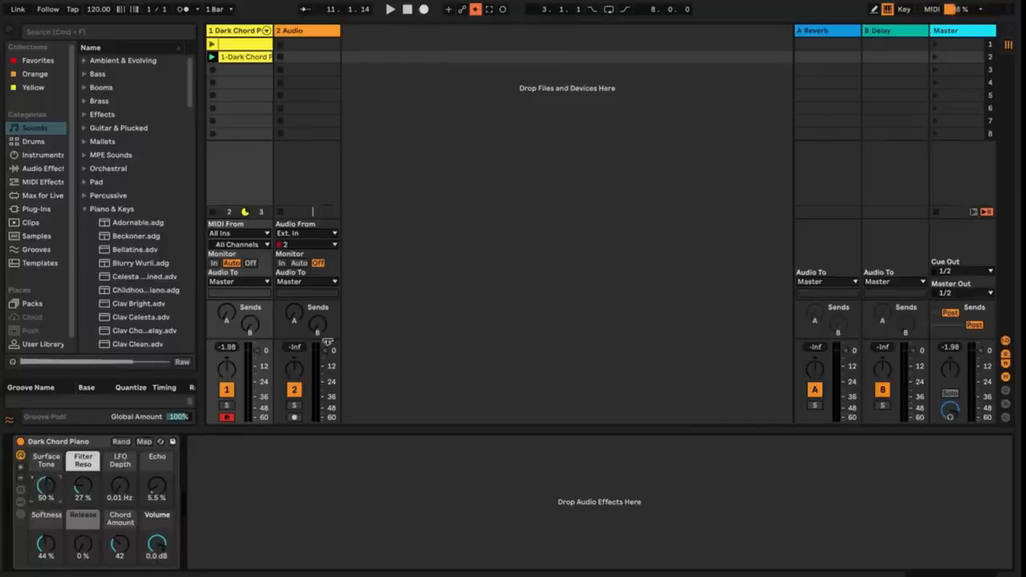
click(476, 10)
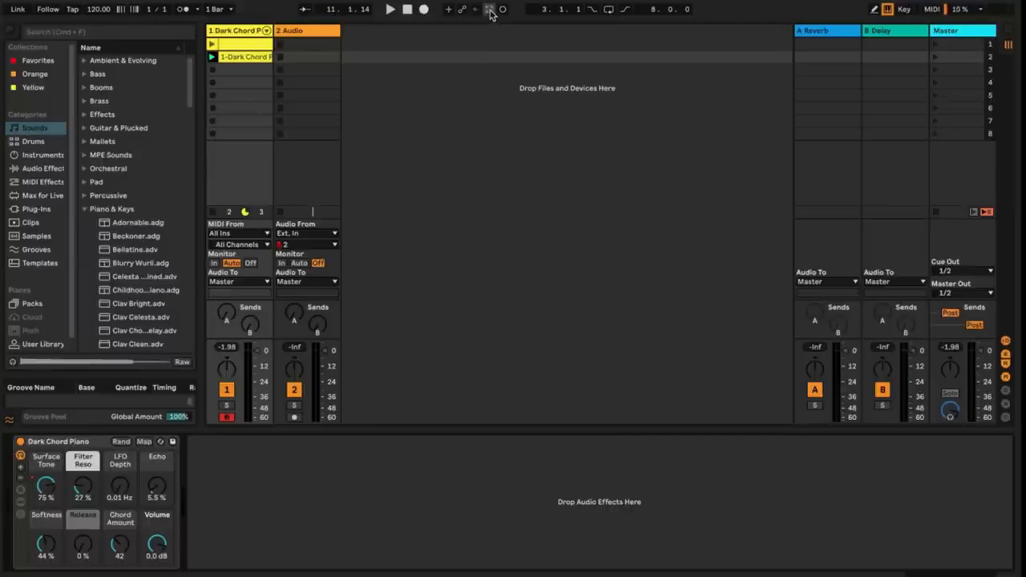
- Capture the recently played MIDI notes into the second slot's clip
click(489, 9)
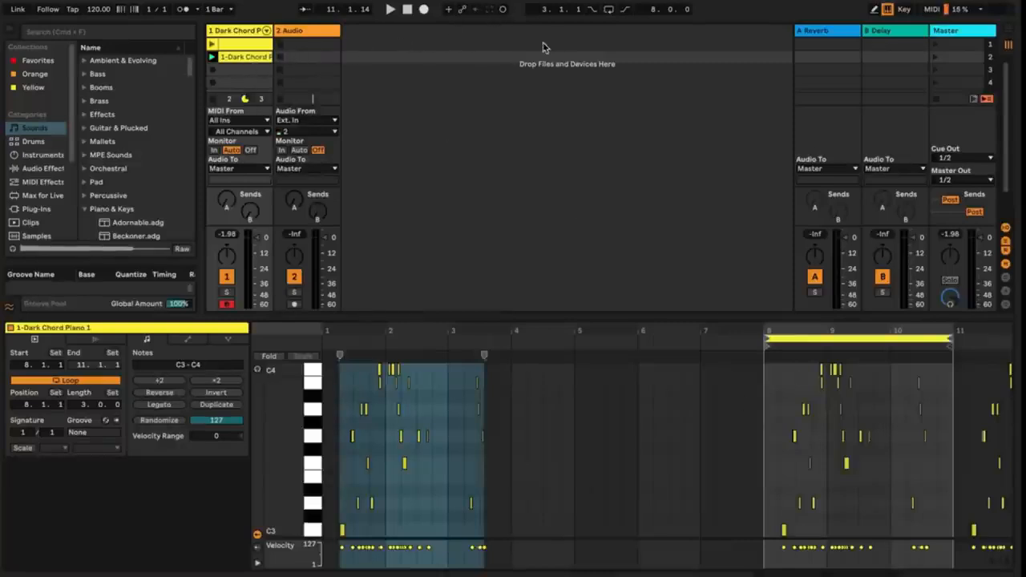
click(484, 50)
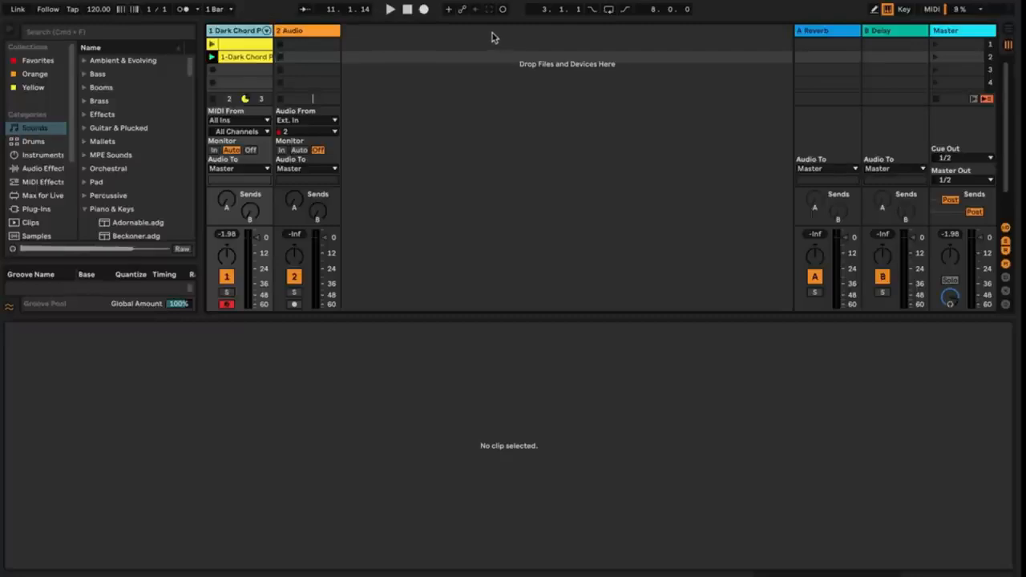
- Overdub played notes between C3 and B3 onto the first slot's clip with MIDI overdub enabled, and stop the recording
click(448, 9)
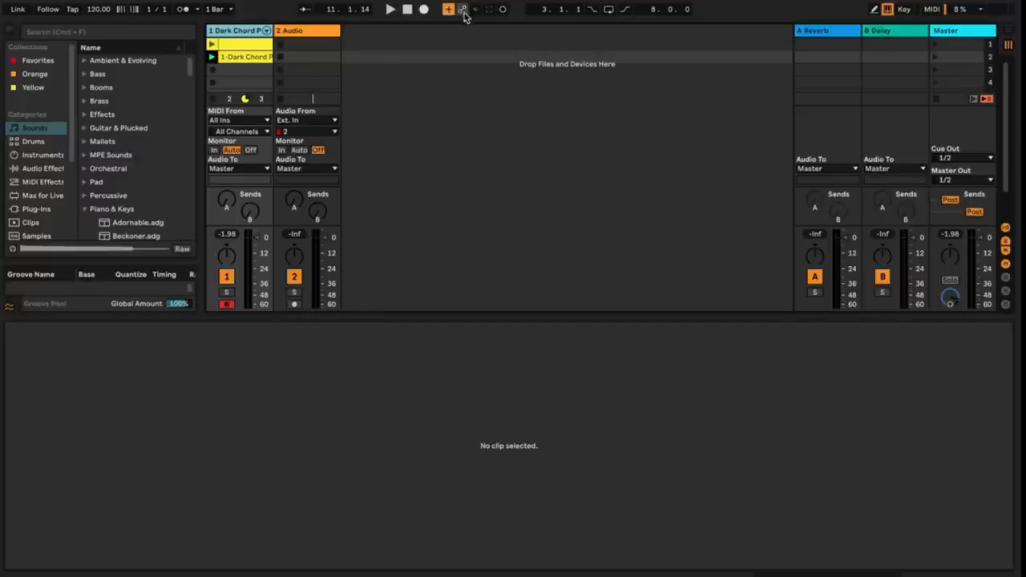
click(502, 9)
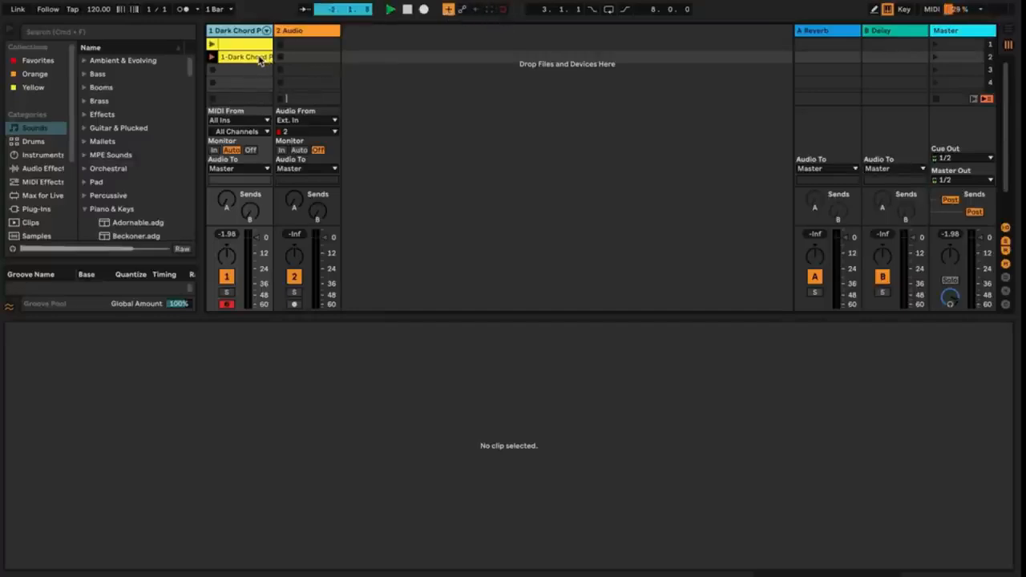
click(232, 57)
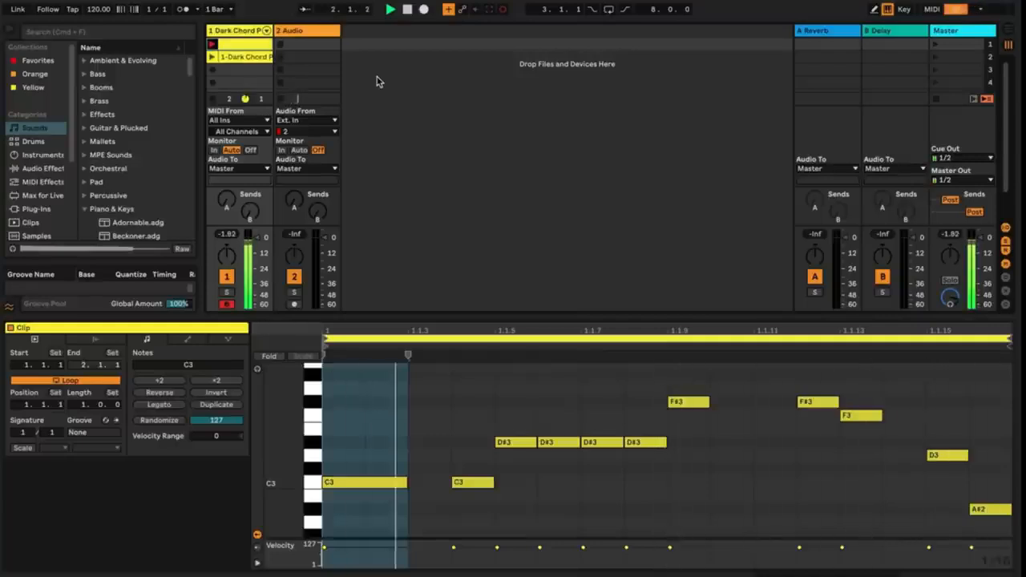
key(a)
key(a)
key(d)
key(s)
key(a)
key(s)
key(d)
key(s)
key(d)
key(f)
key(d)
key(g)
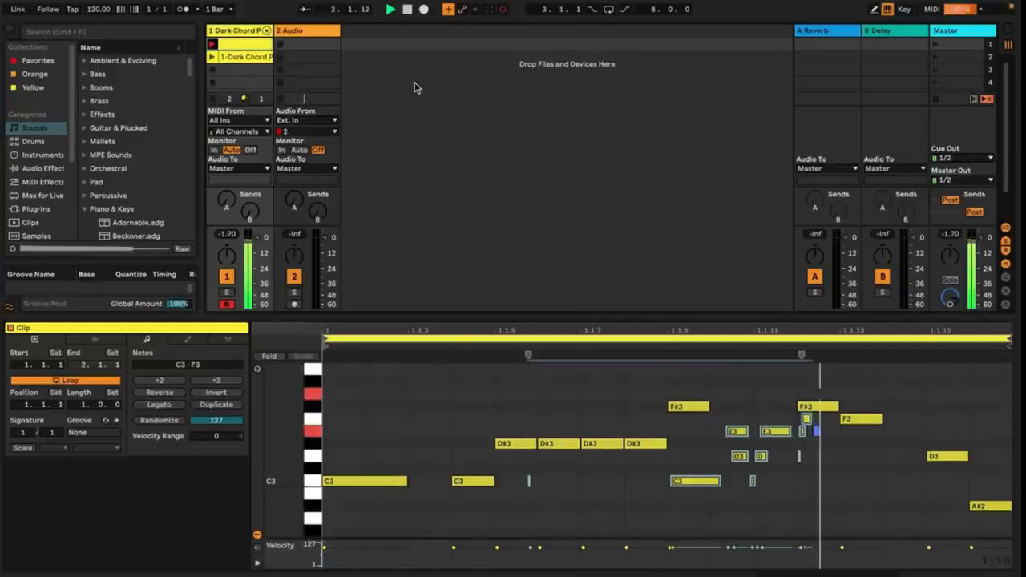
key(g)
key(g)
key(s)
key(a)
key(d)
key(s)
key(a)
key(a)
key(s)
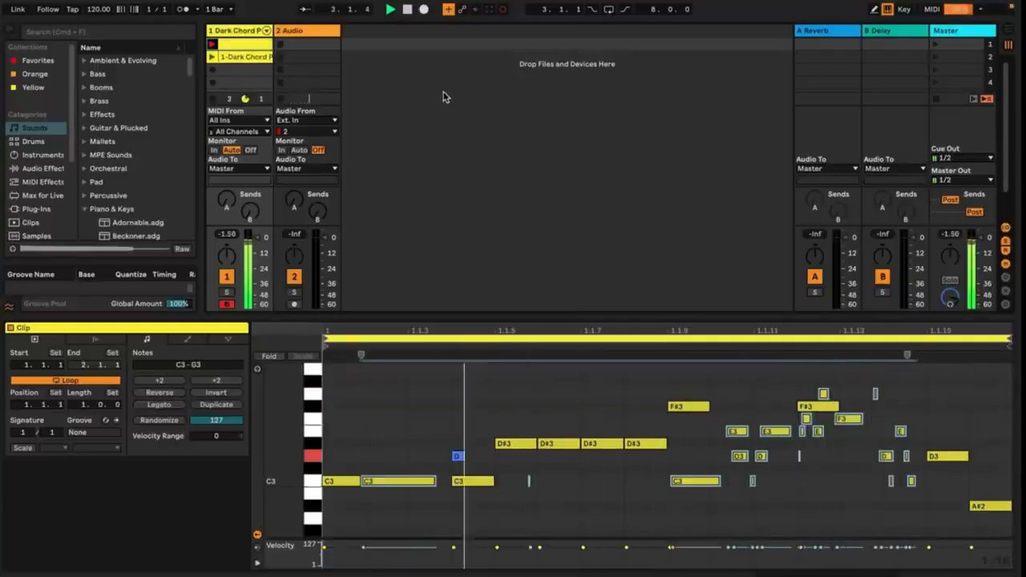
key(d)
key(g)
key(h)
key(j)
click(214, 101)
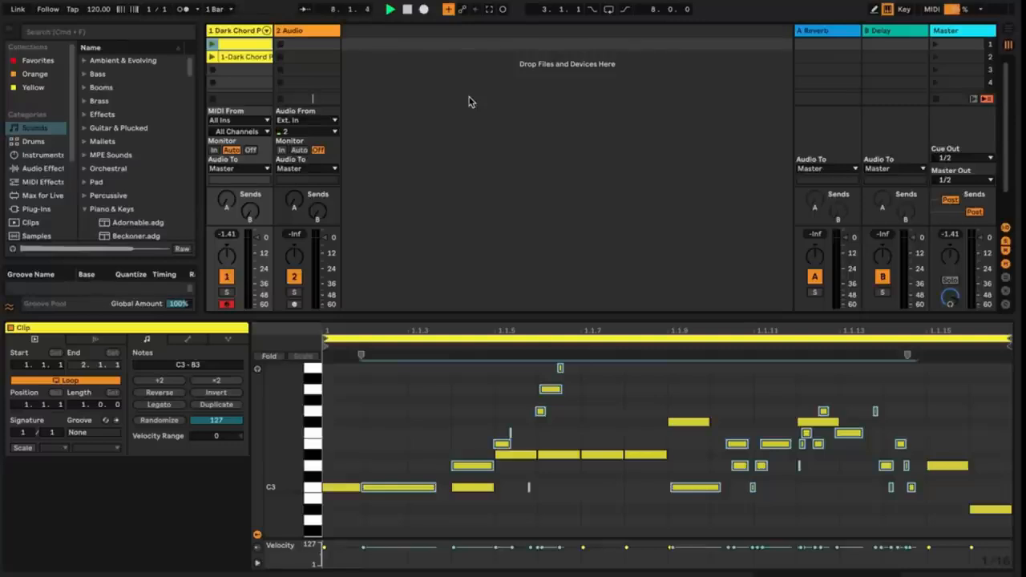
- Delete the first slot's clip and create a new empty MIDI clip in its place, with MIDI overdub off
click(260, 45)
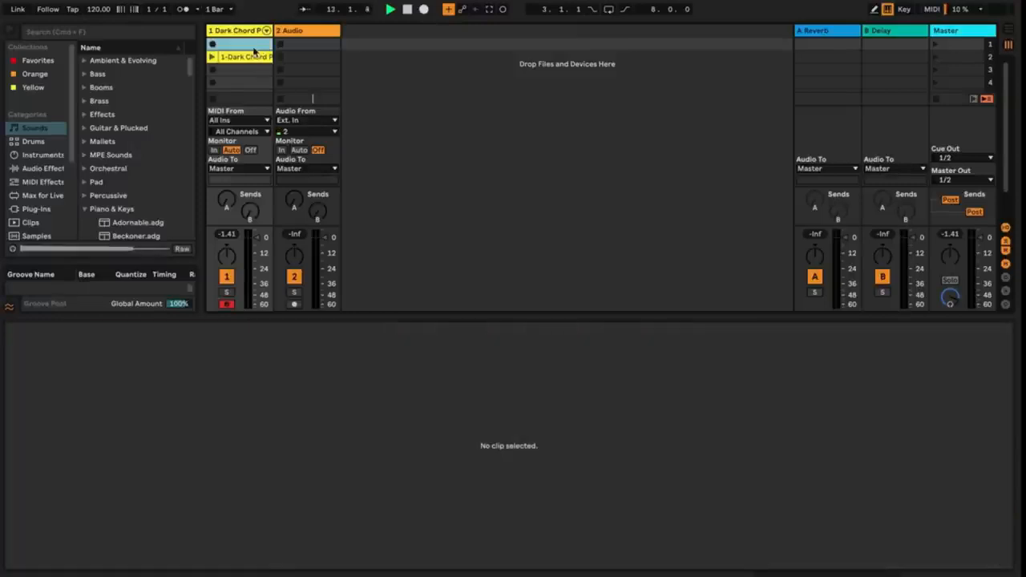
click(254, 56)
double_click(245, 45)
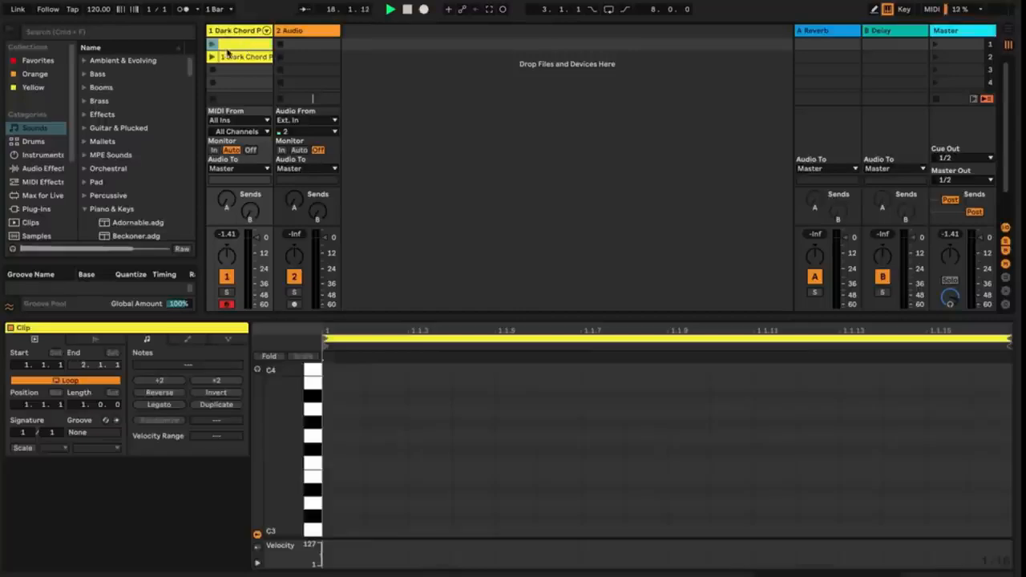
- Arm automation, record the Dark Chord Piano's Surface Tone being lowered to about 18 % into the first slot's clip, and open its envelopes
click(463, 11)
click(503, 10)
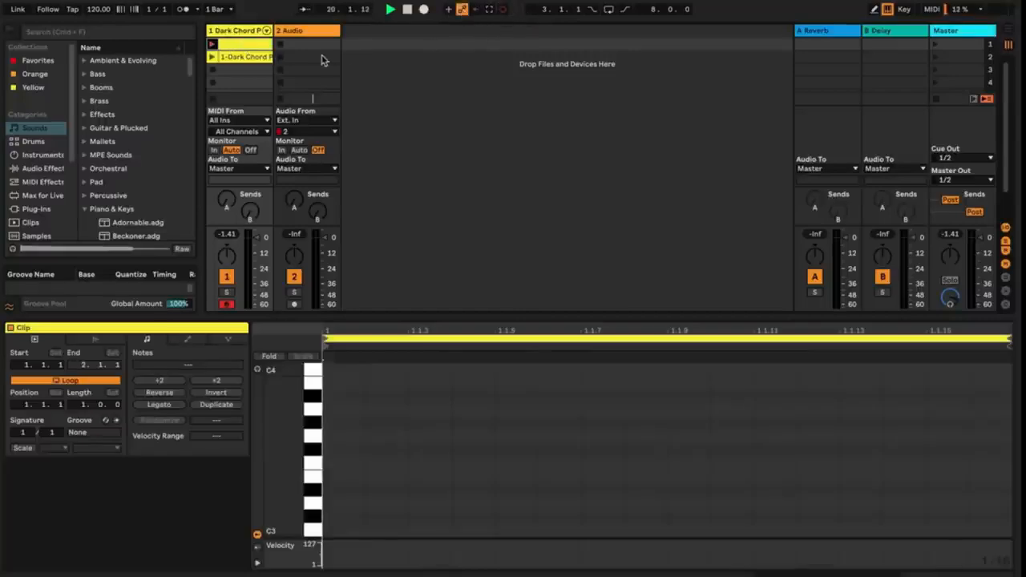
click(234, 31)
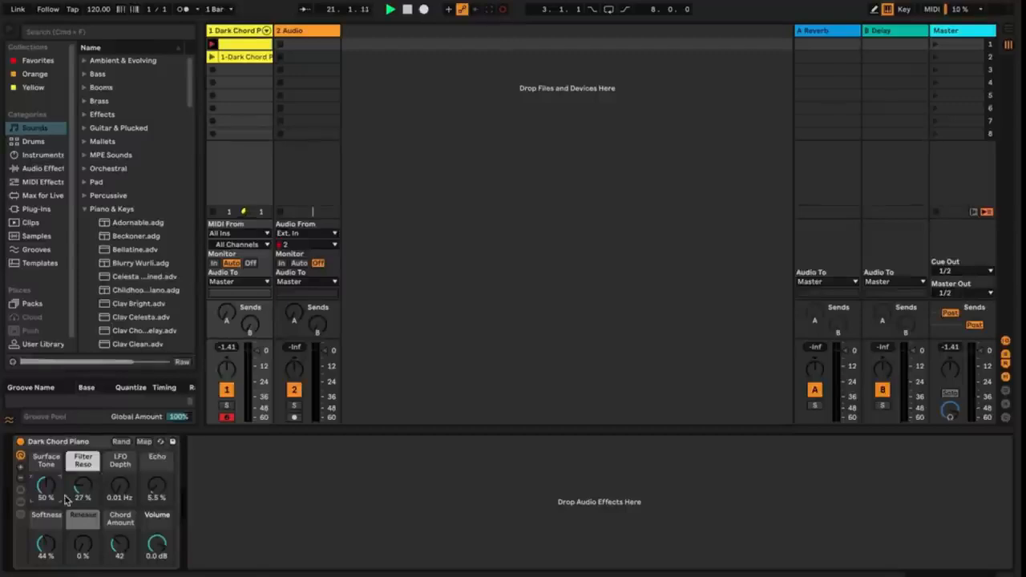
mouse_move(50, 496)
mouse_down()
mouse_move(55, 525)
mouse_move(39, 450)
mouse_move(188, 491)
mouse_move(50, 503)
mouse_up()
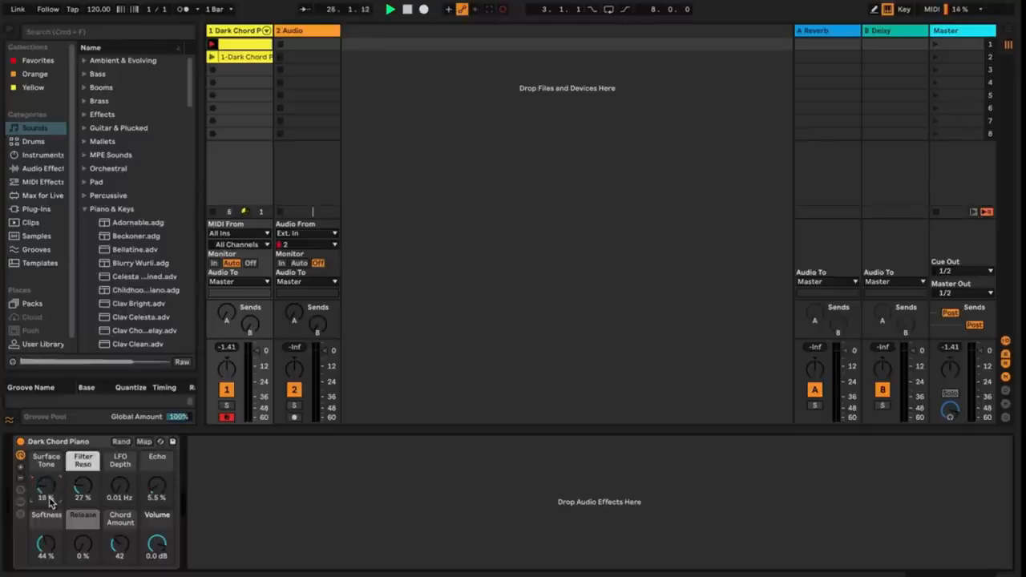
double_click(237, 55)
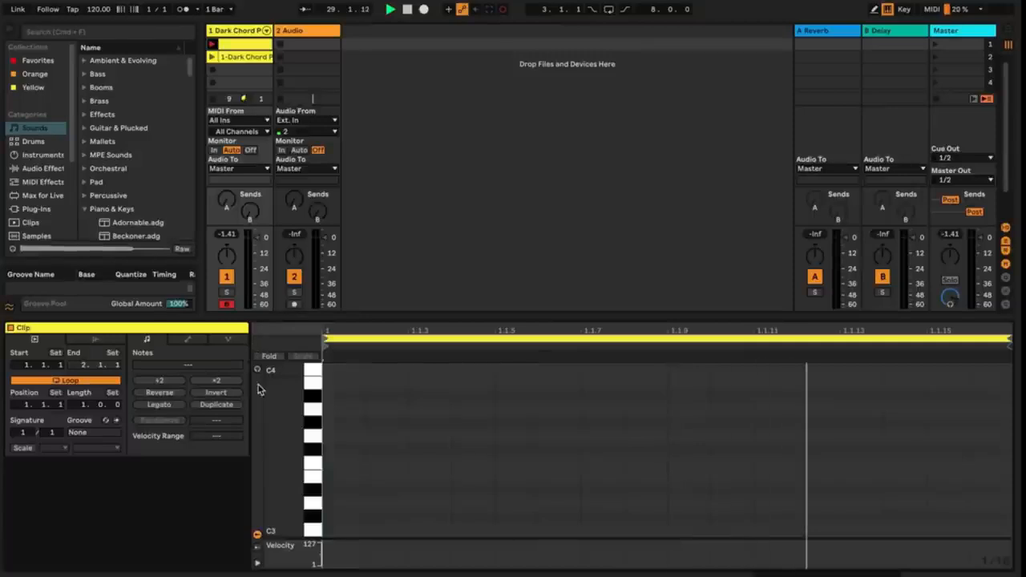
click(187, 339)
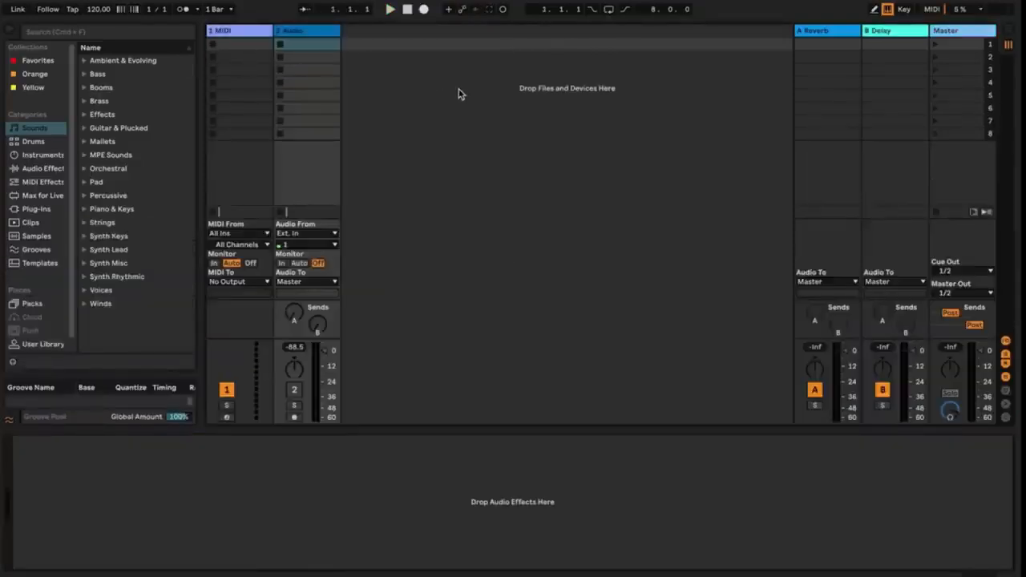
- Insert a new audio track next to the 2 Audio track and delete it again
click(312, 33)
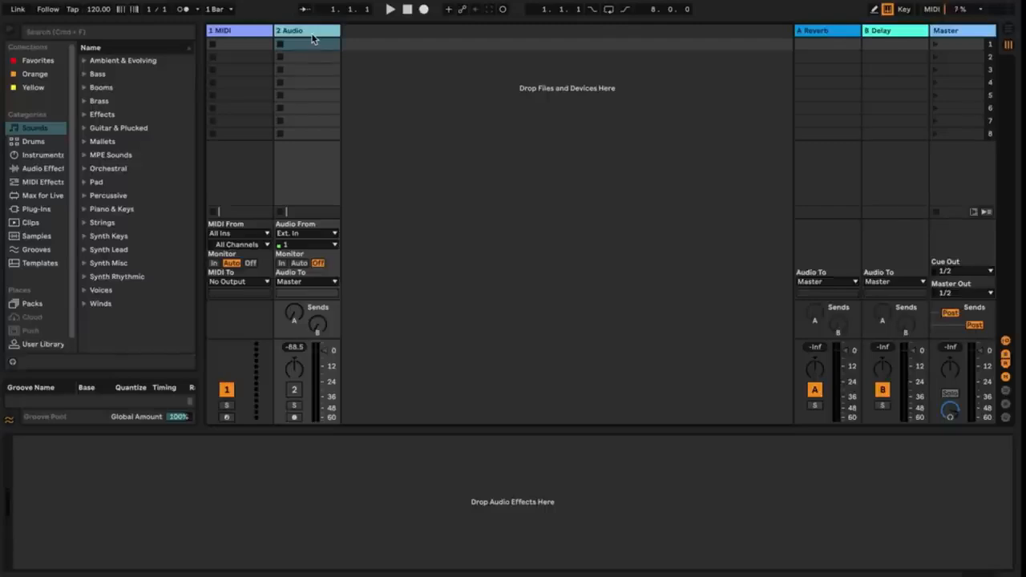
key(super+t)
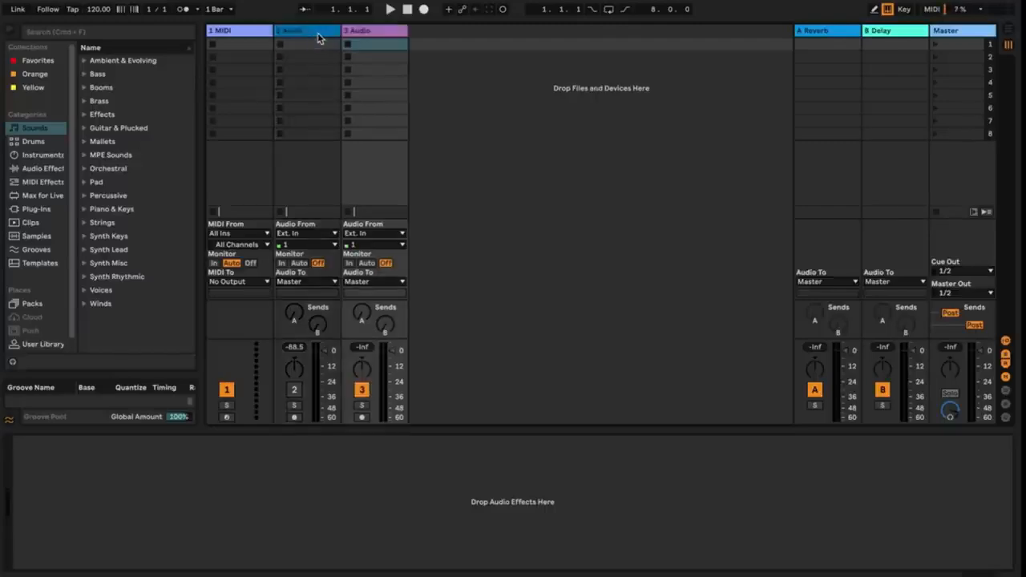
key(Delete)
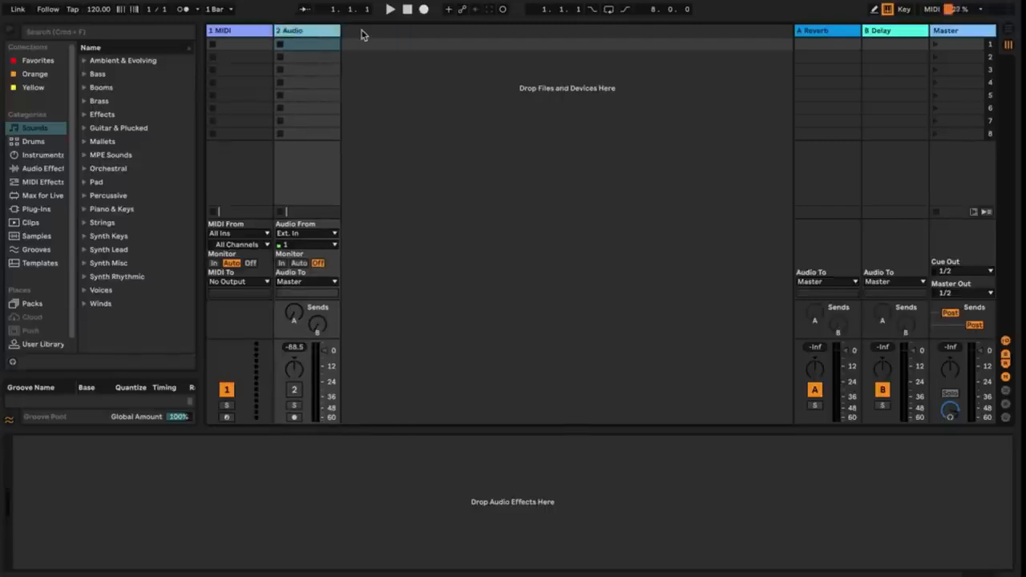
right_click(442, 87)
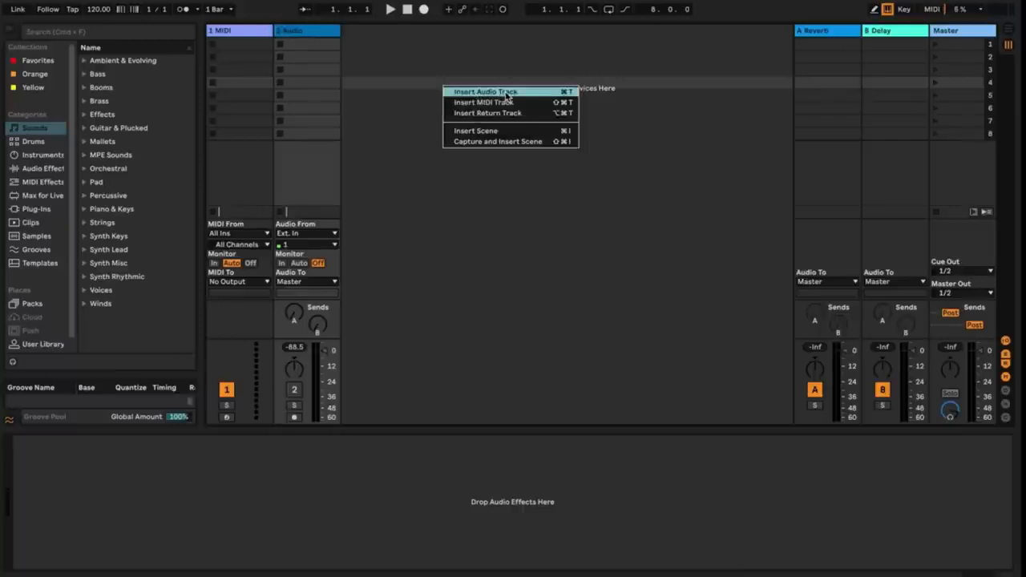
click(485, 64)
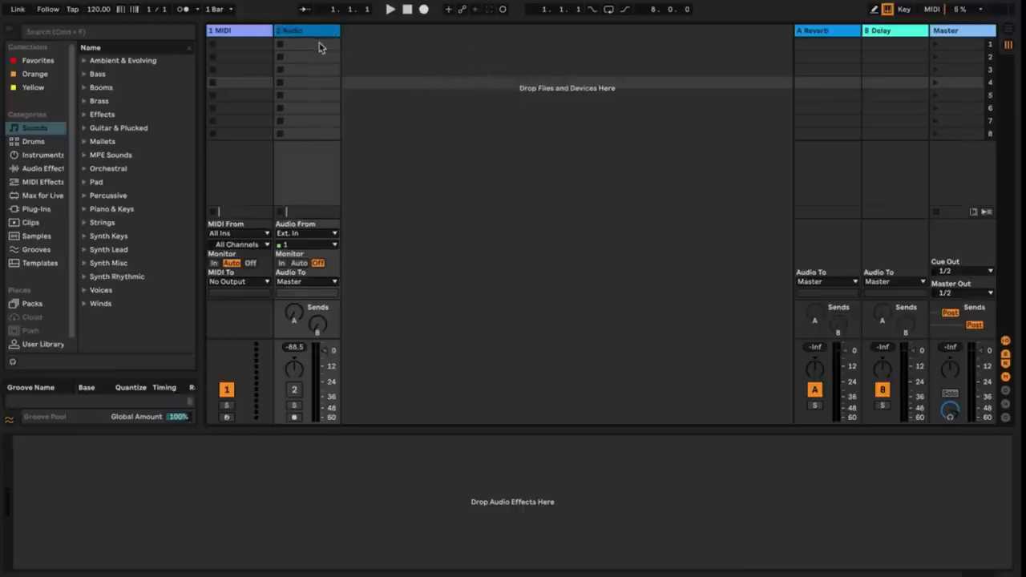
click(319, 47)
click(319, 47)
click(295, 48)
click(295, 47)
click(311, 47)
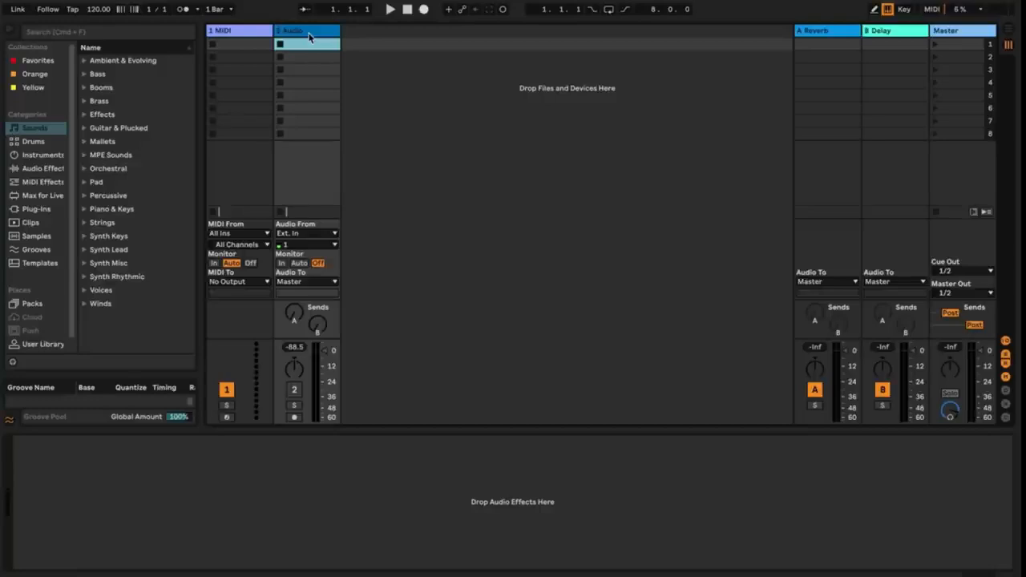
- Choose M-Track 2X2 (2 In, 2 Out) as the audio input device in the audio preferences and close them
click(309, 34)
click(39, 0)
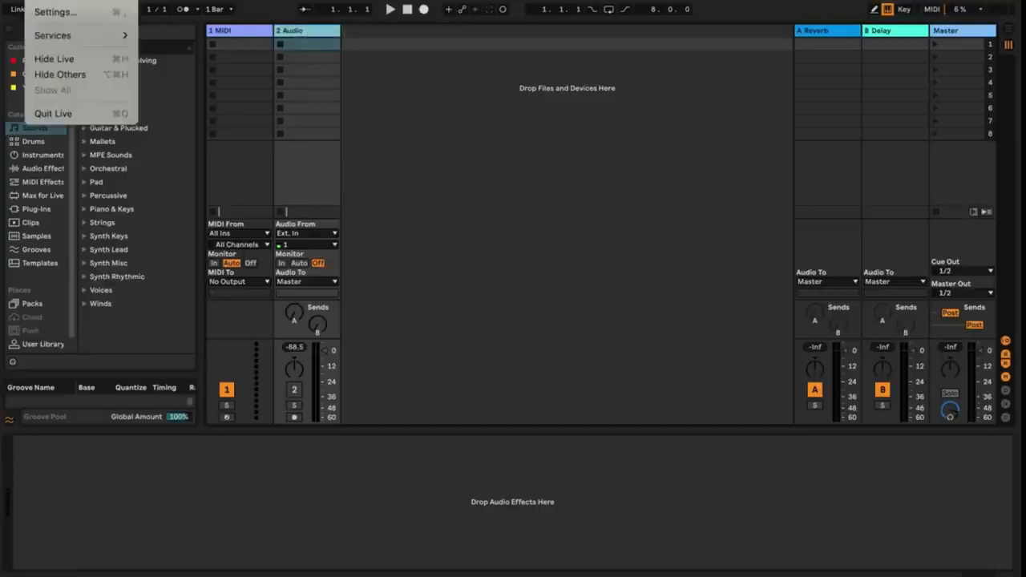
click(60, 12)
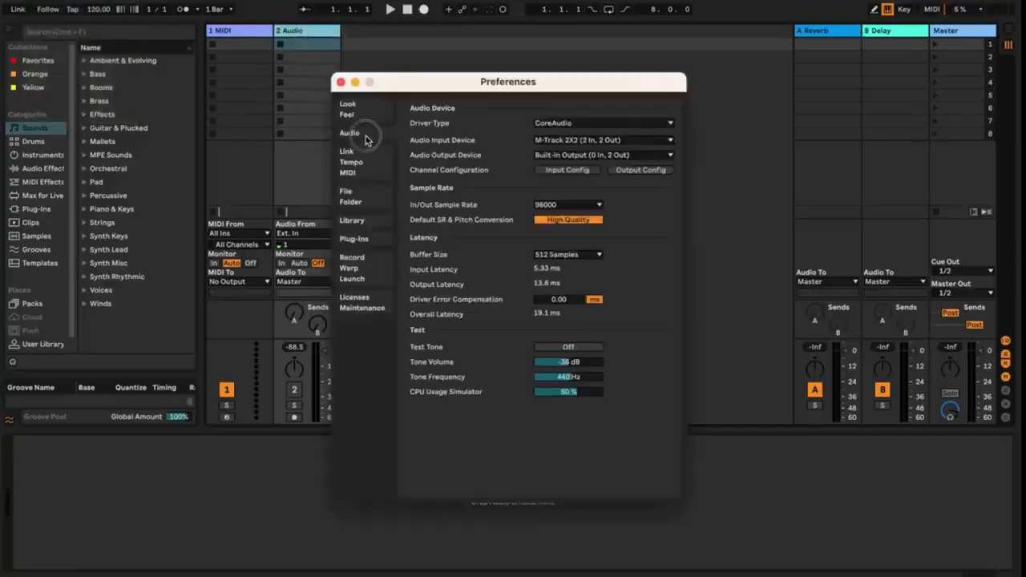
click(551, 141)
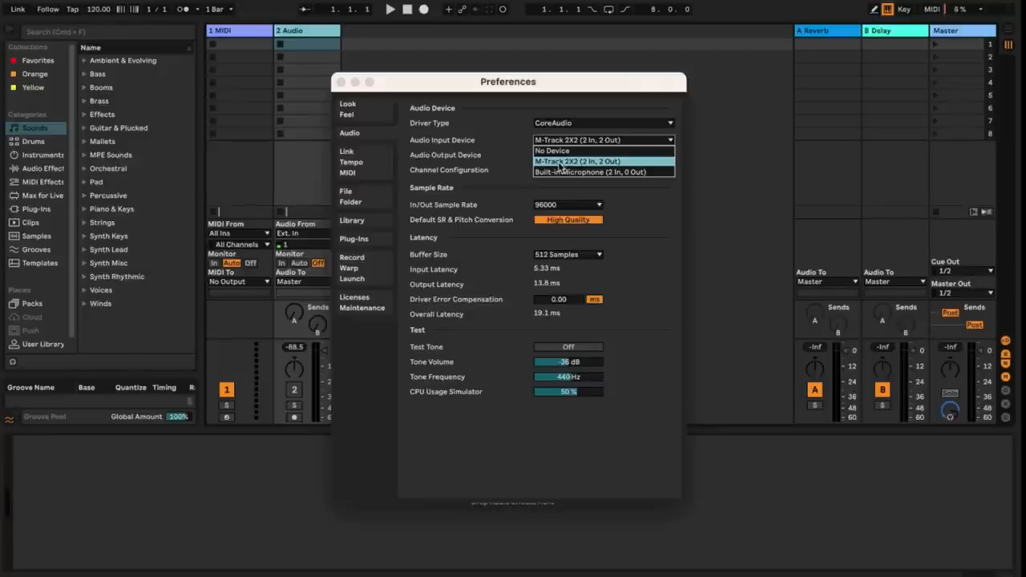
click(561, 164)
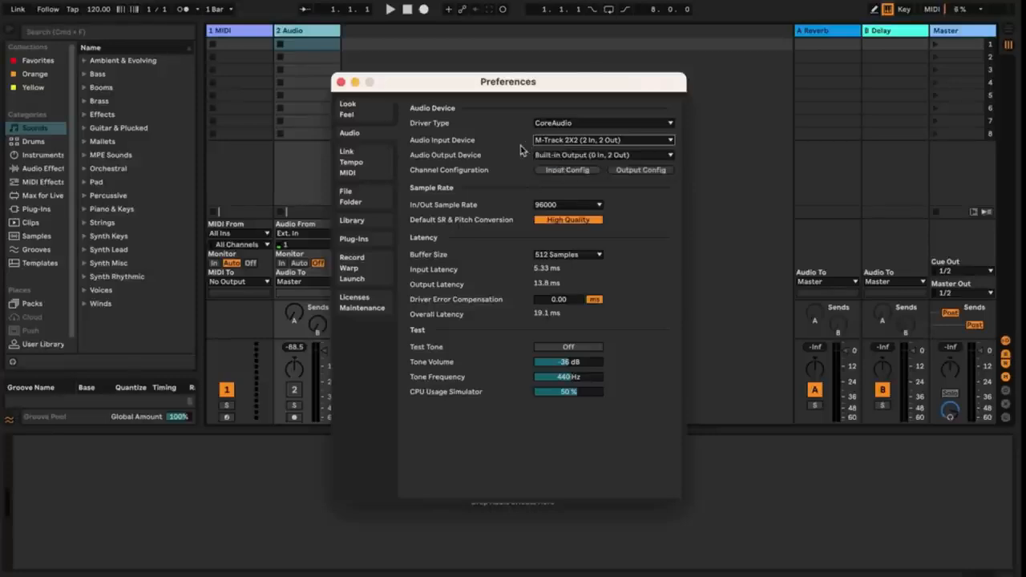
click(340, 82)
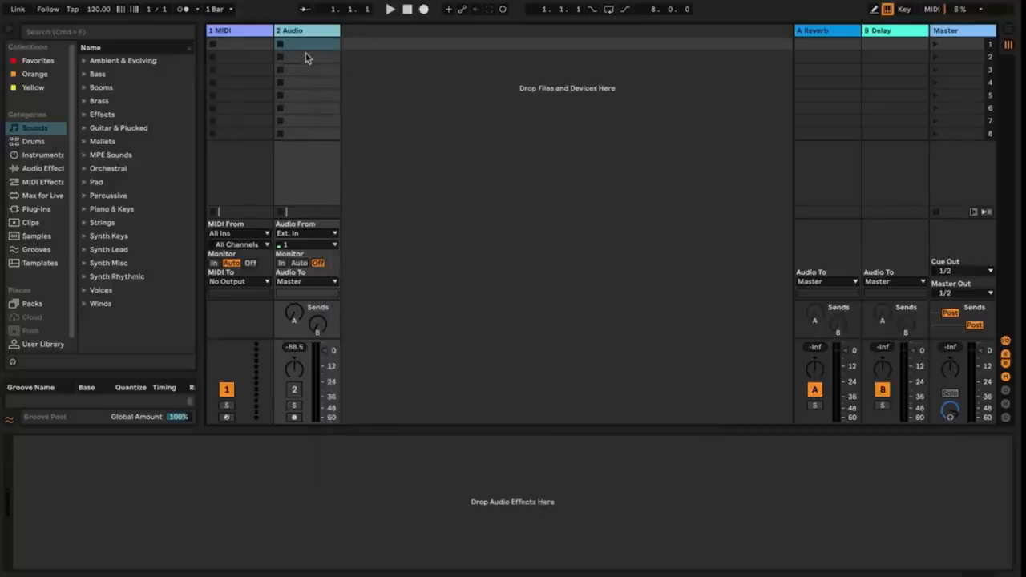
- Open the input configuration from the 2 Audio track's input source choices and close it
click(327, 235)
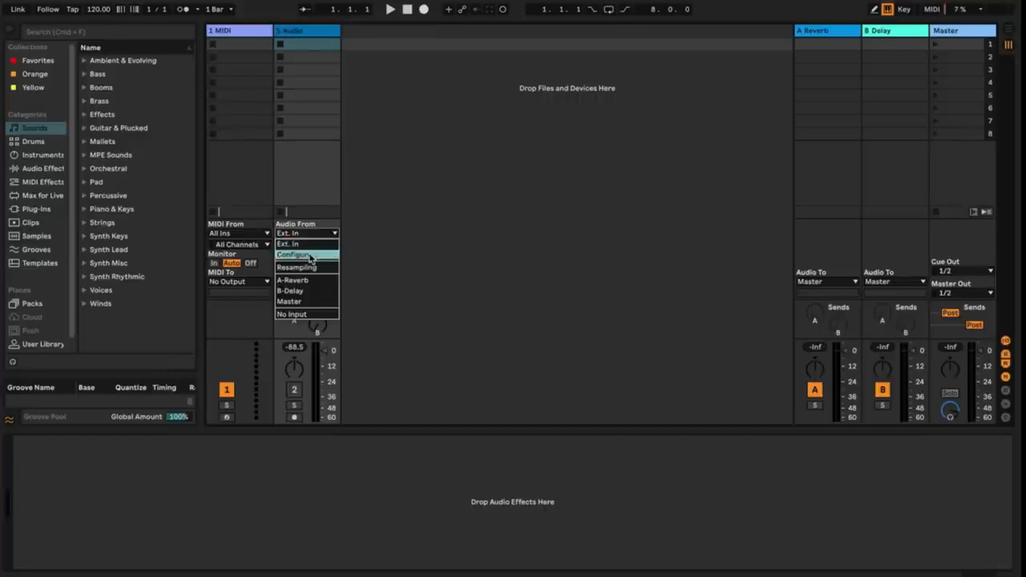
click(308, 256)
click(340, 82)
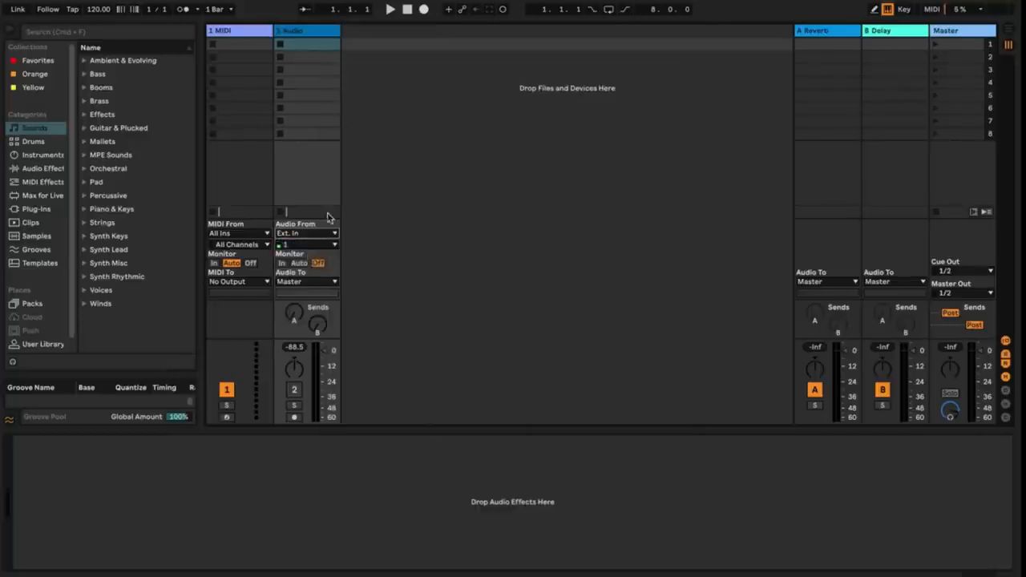
- Set the 2 Audio track's external input to channel 1 and its monitoring to Off
click(305, 244)
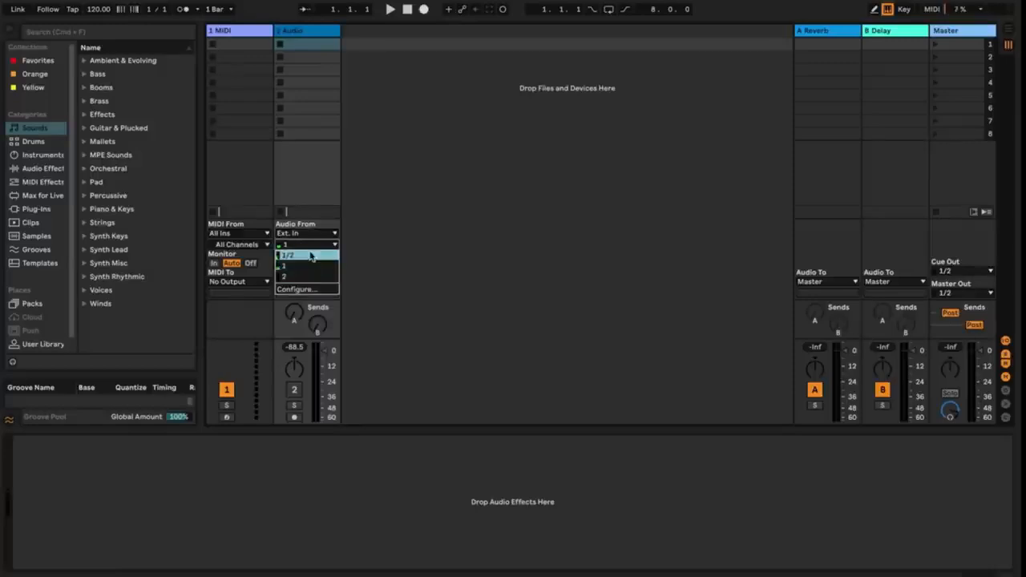
click(311, 265)
click(318, 263)
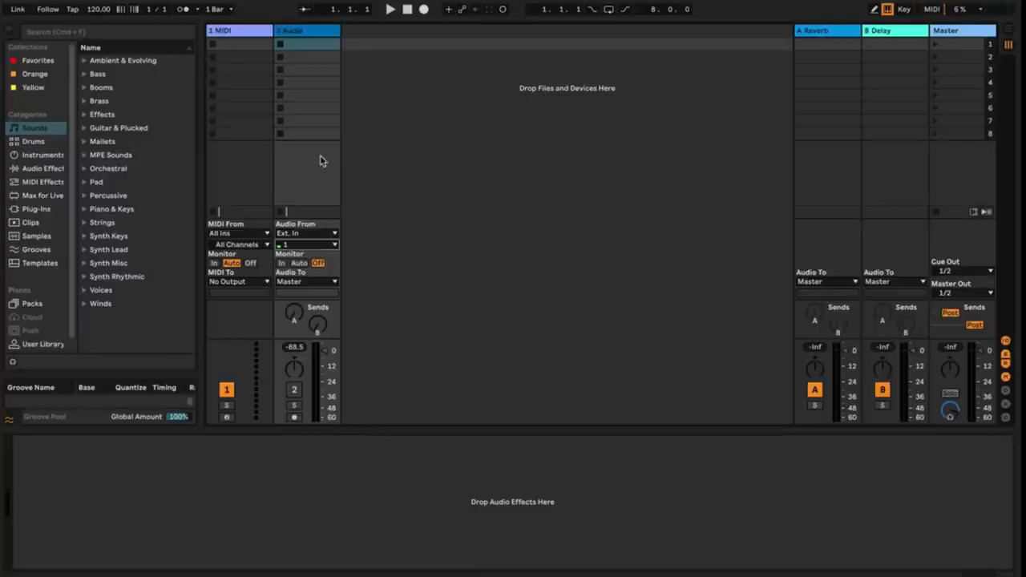
- Arm the 2 Audio track, record an audio clip into its first slot, and stop the clip
click(294, 417)
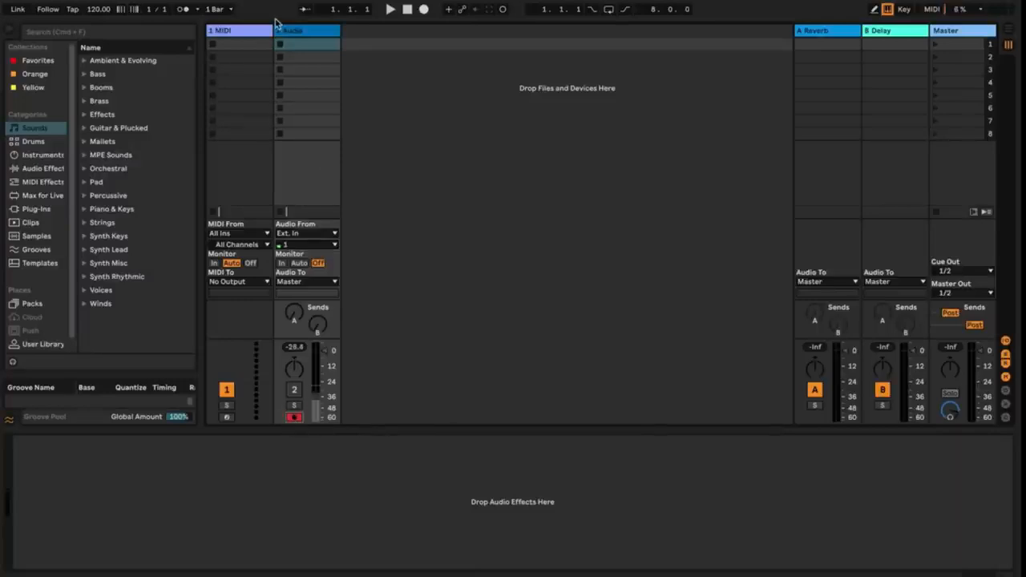
click(281, 46)
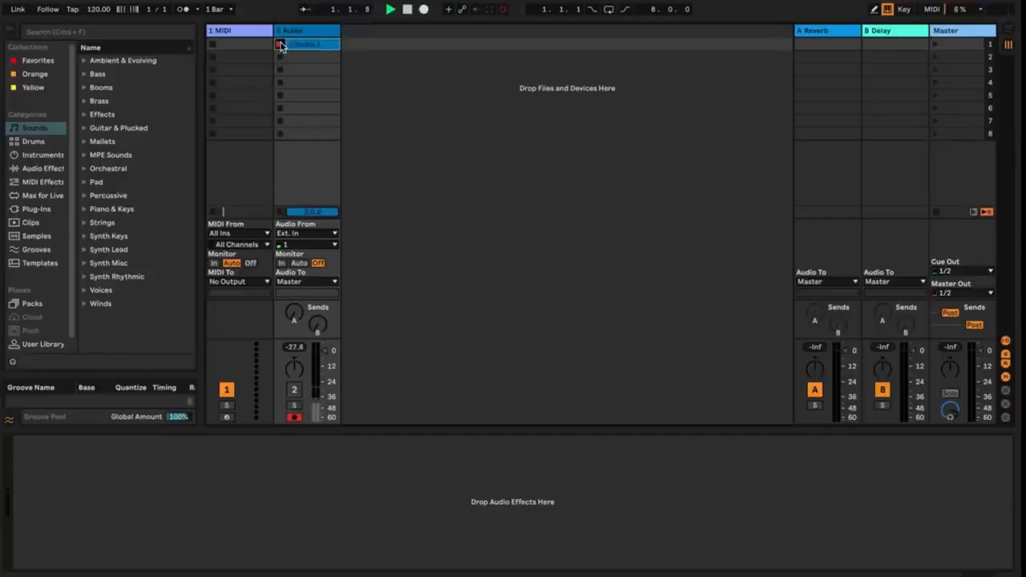
click(297, 42)
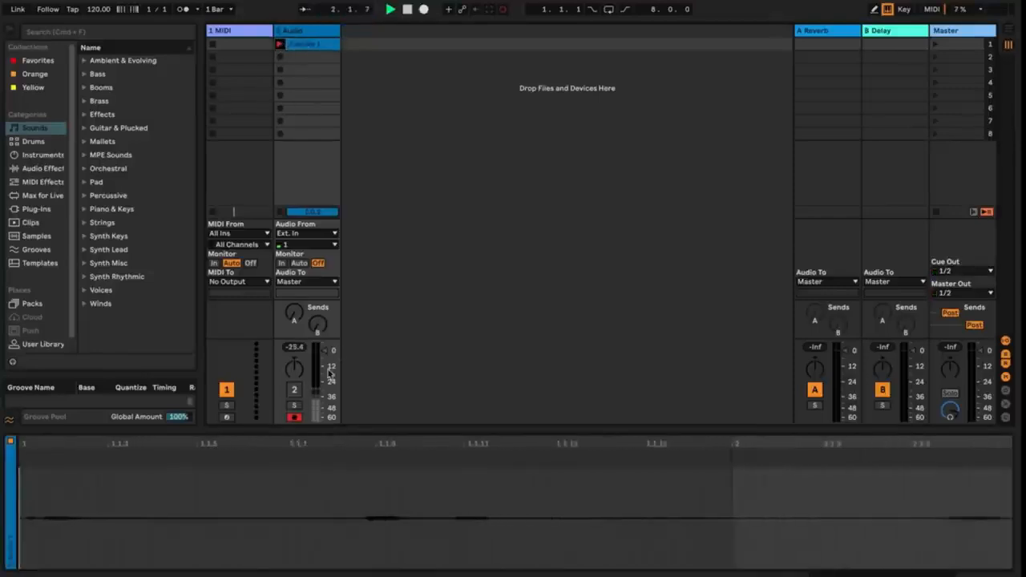
click(282, 213)
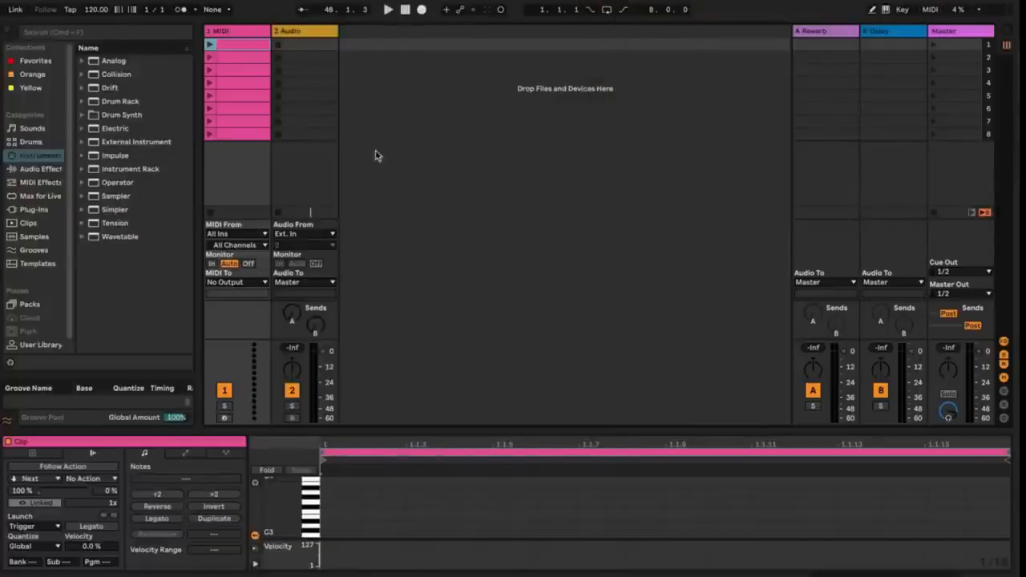
- Open the first clip on the MIDI track and show its start, end and loop settings
click(441, 179)
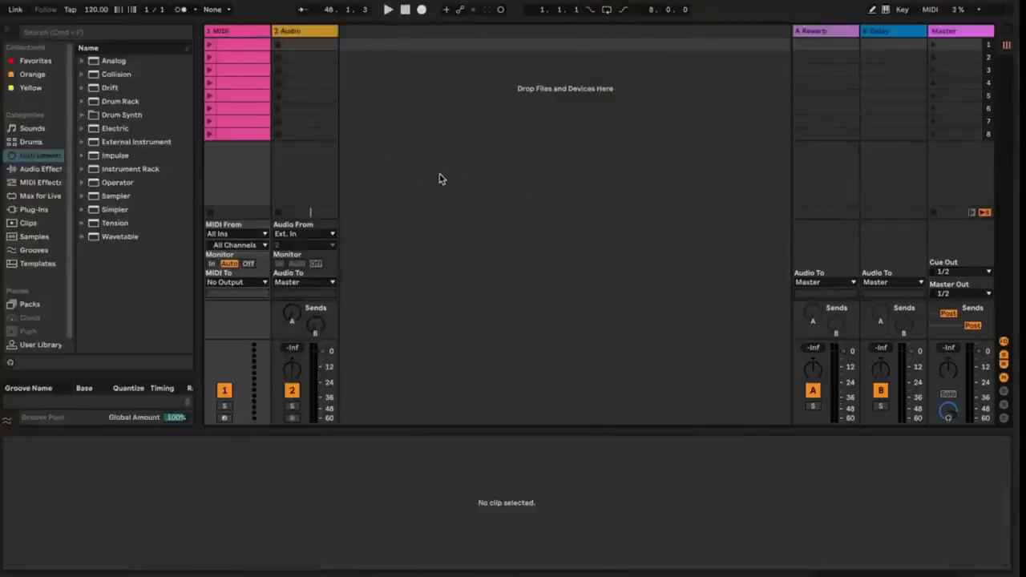
double_click(248, 46)
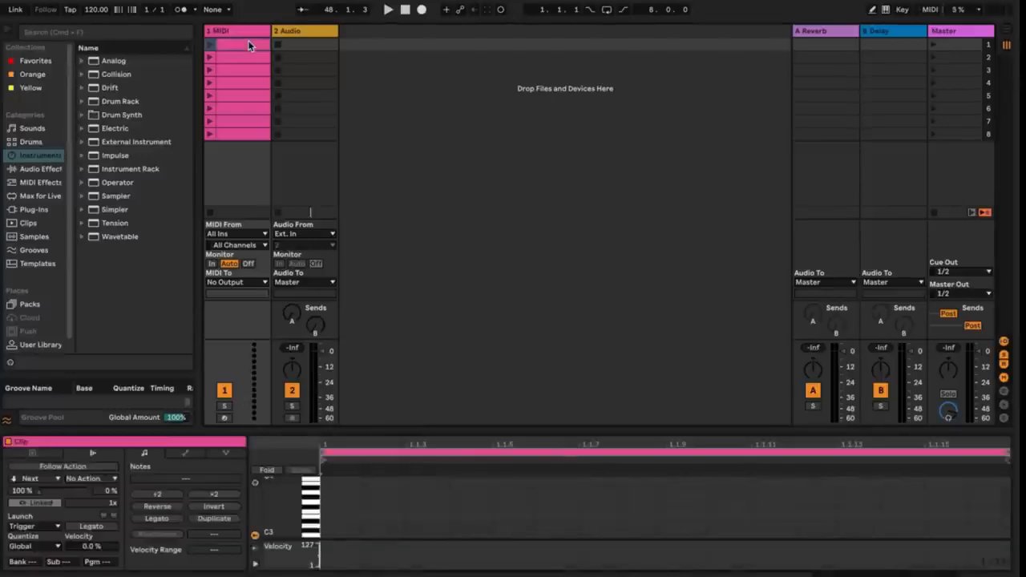
click(40, 455)
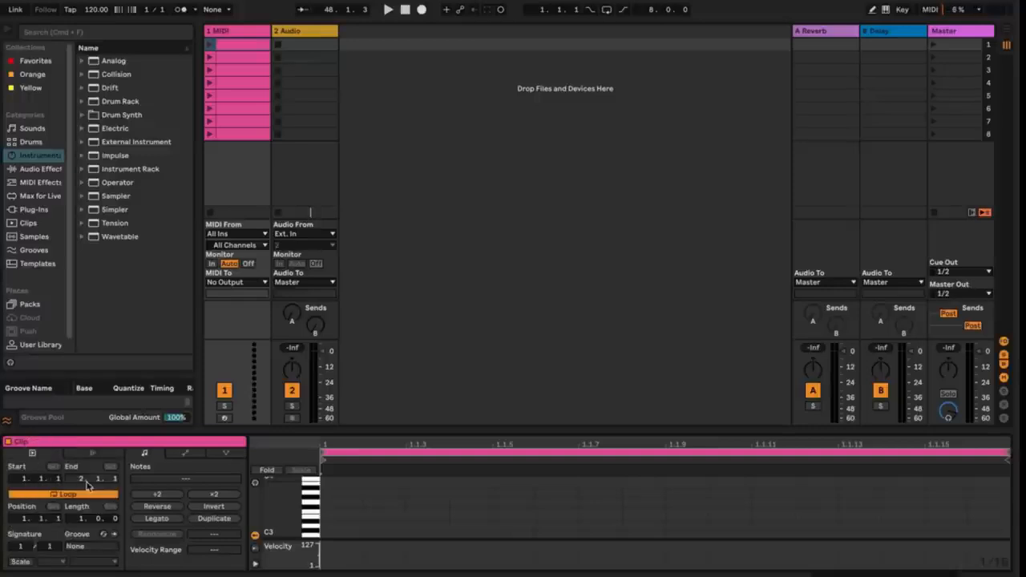
- Set the clip's start to -10.1.1, its end to 1.1.1 and its loop position to 6.1.1, with looping left on
drag(24, 480, 78, 484)
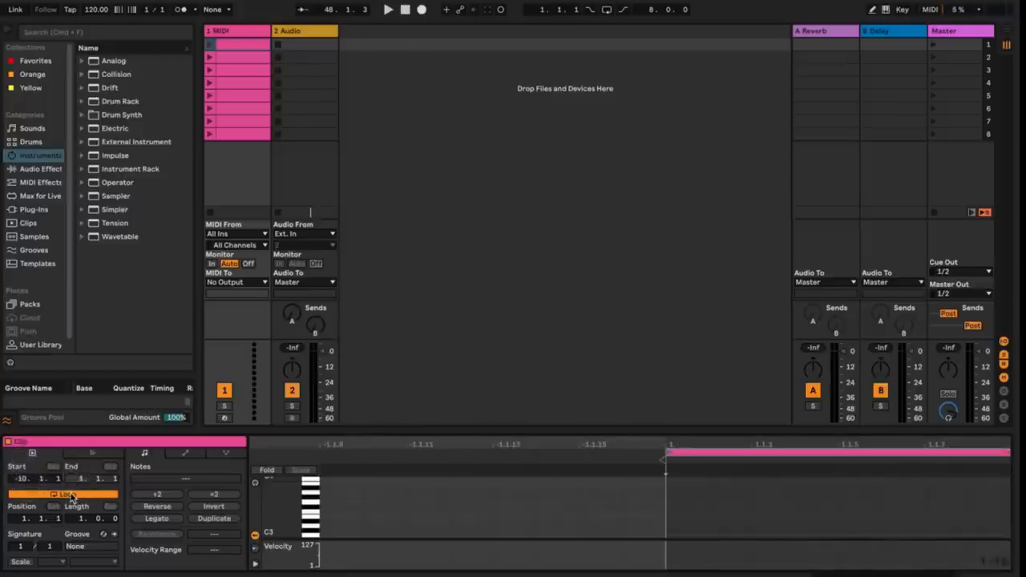
click(64, 495)
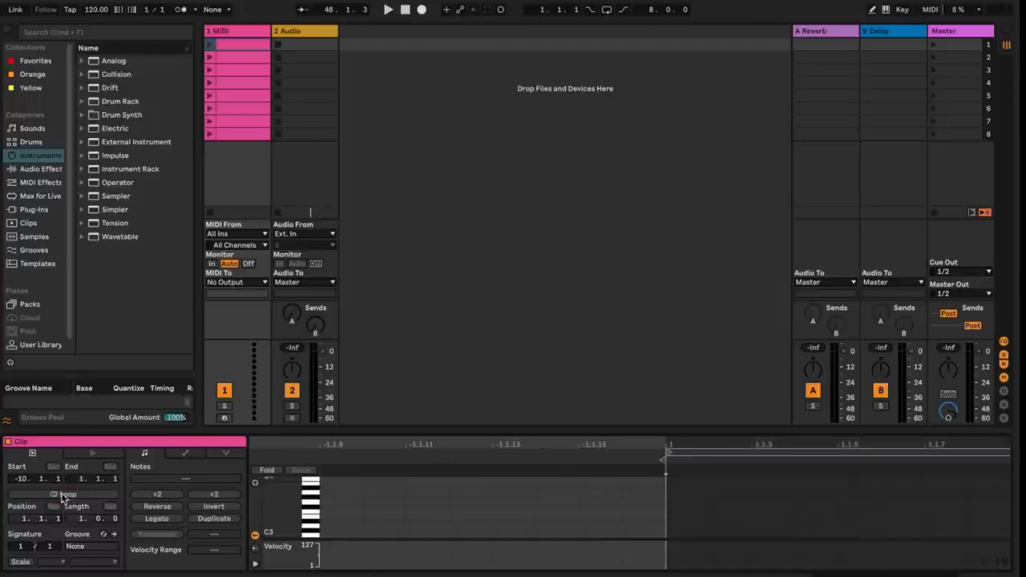
click(63, 495)
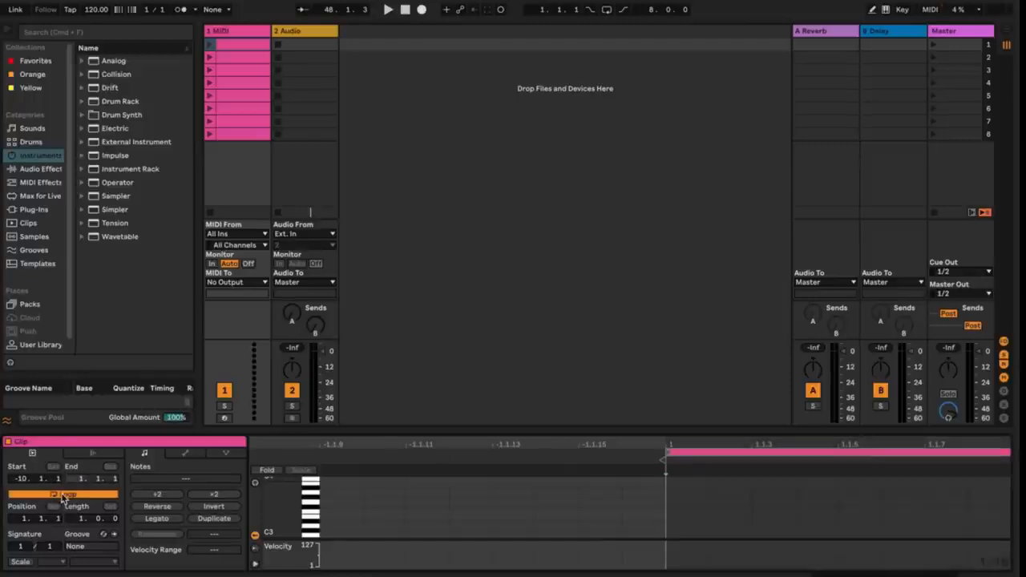
drag(24, 520, 82, 527)
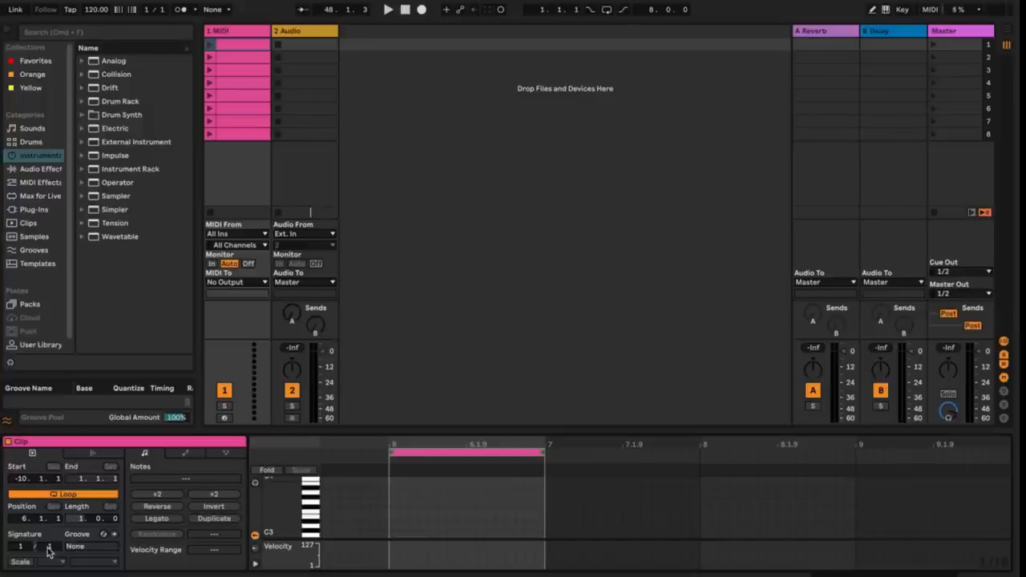
mouse_move(52, 549)
mouse_down()
mouse_move(54, 522)
mouse_move(58, 564)
mouse_move(28, 529)
mouse_move(33, 571)
mouse_up()
- Enable Follow Action for the first MIDI clip and set its first action to Jump with target 8
click(93, 454)
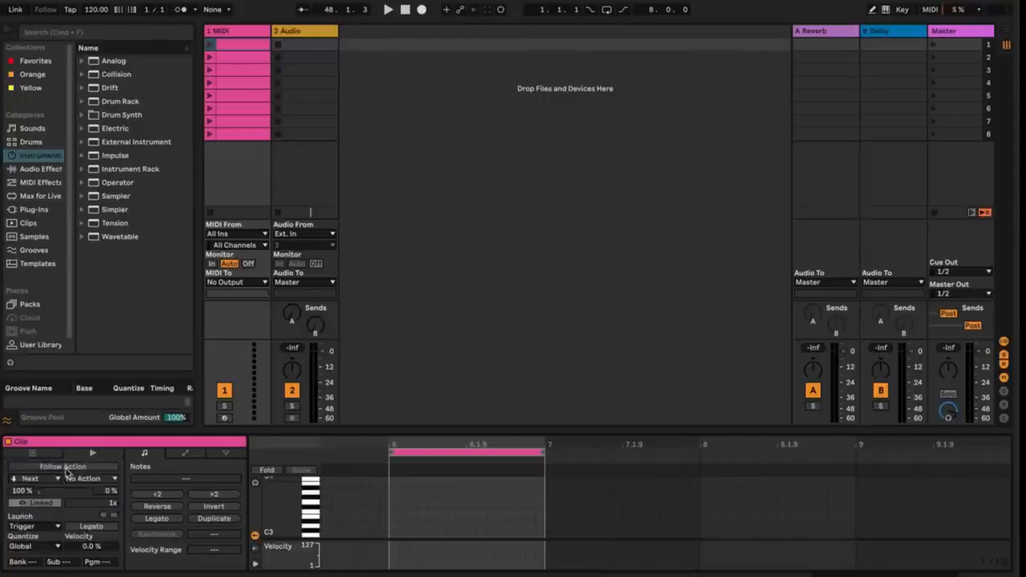
click(70, 469)
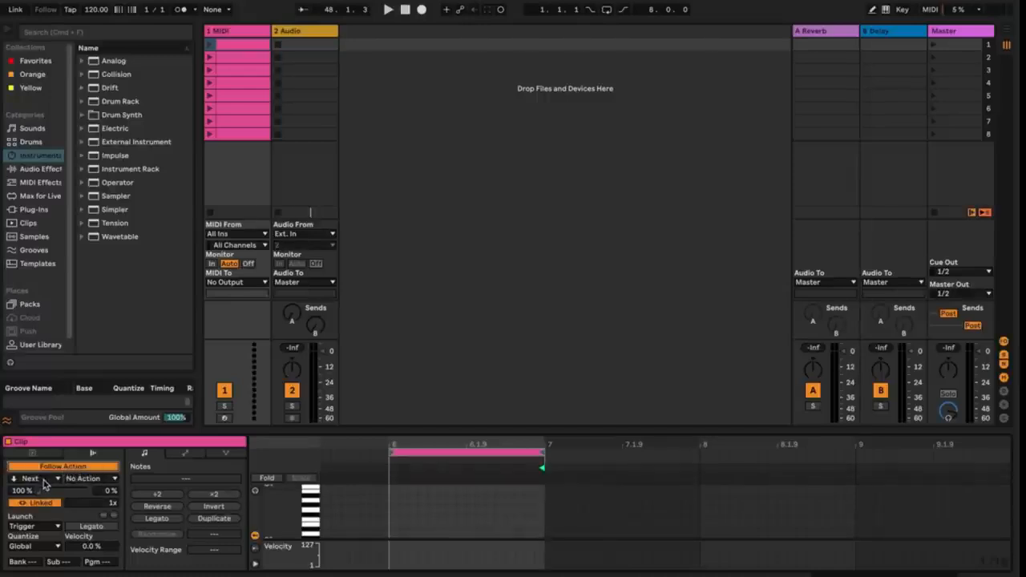
click(46, 481)
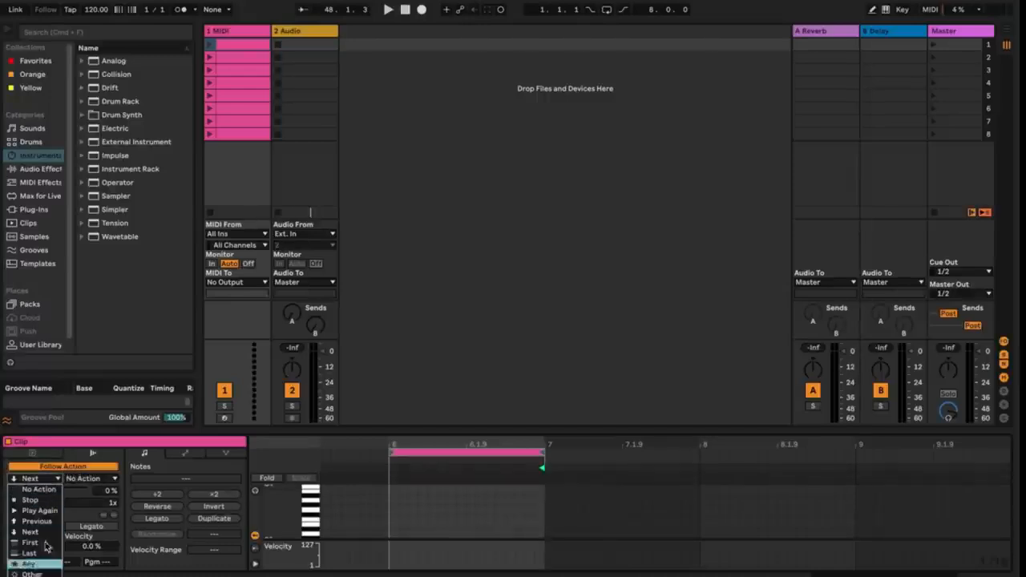
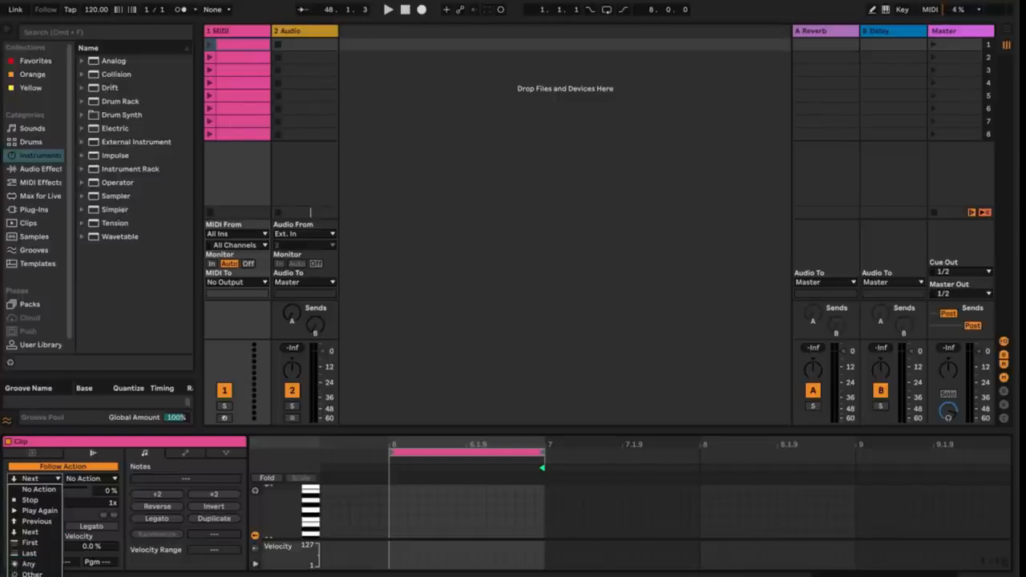
click(32, 574)
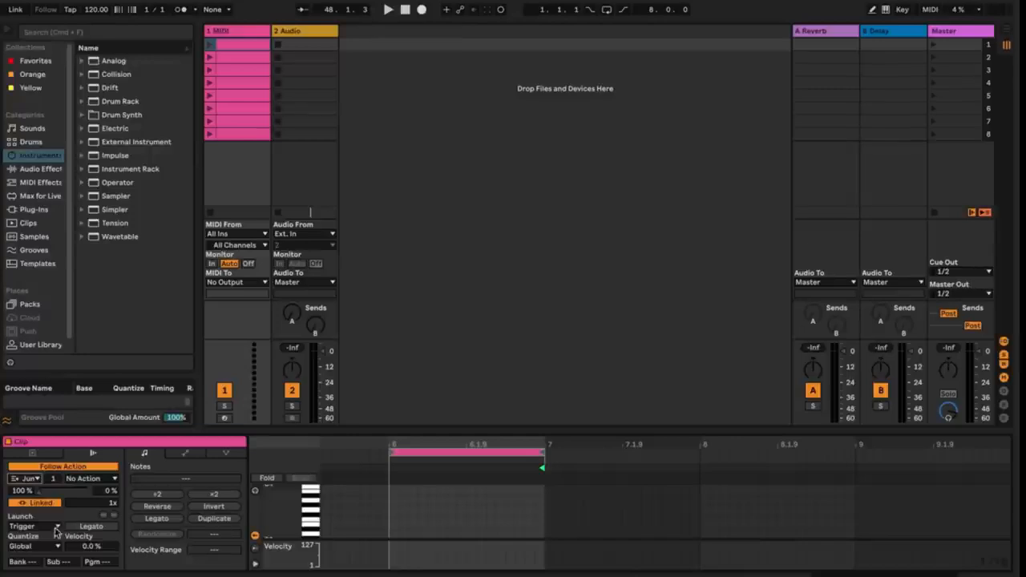
drag(55, 480, 52, 429)
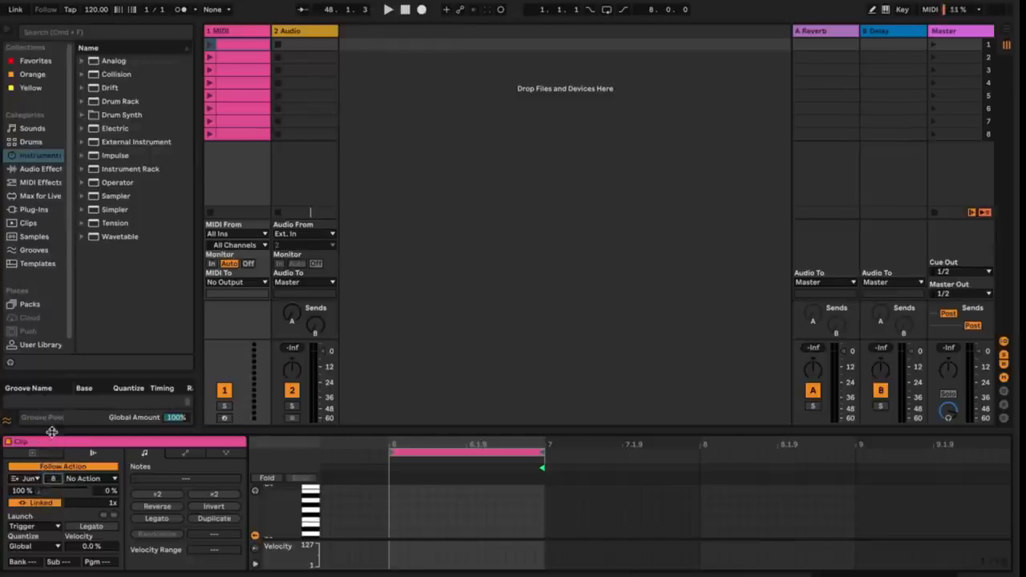
- Set the clip's second follow action to Next, with the chances left at 100 % and 0 %
click(106, 480)
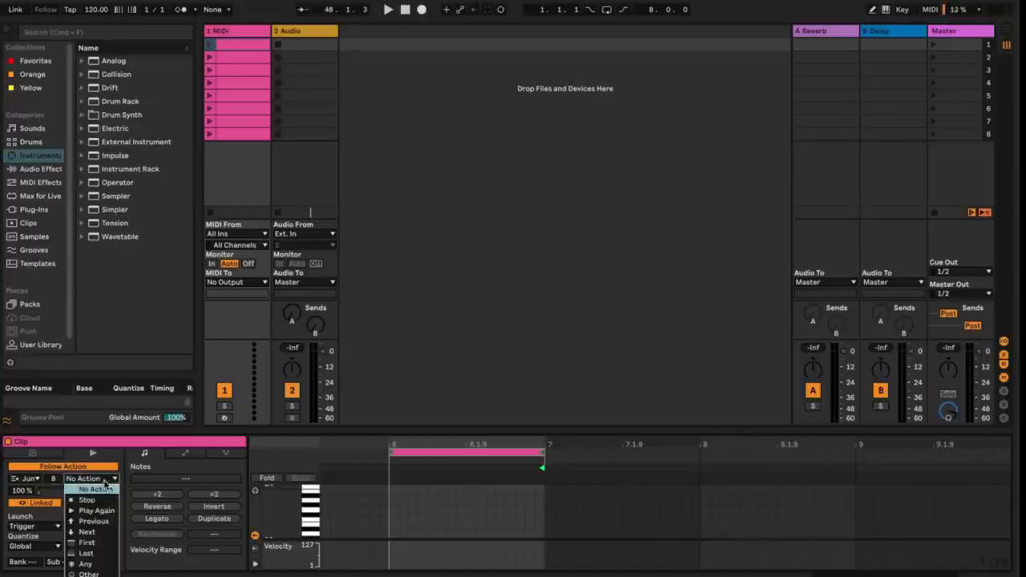
click(94, 533)
mouse_move(40, 492)
mouse_down()
mouse_move(91, 488)
mouse_move(33, 489)
mouse_up()
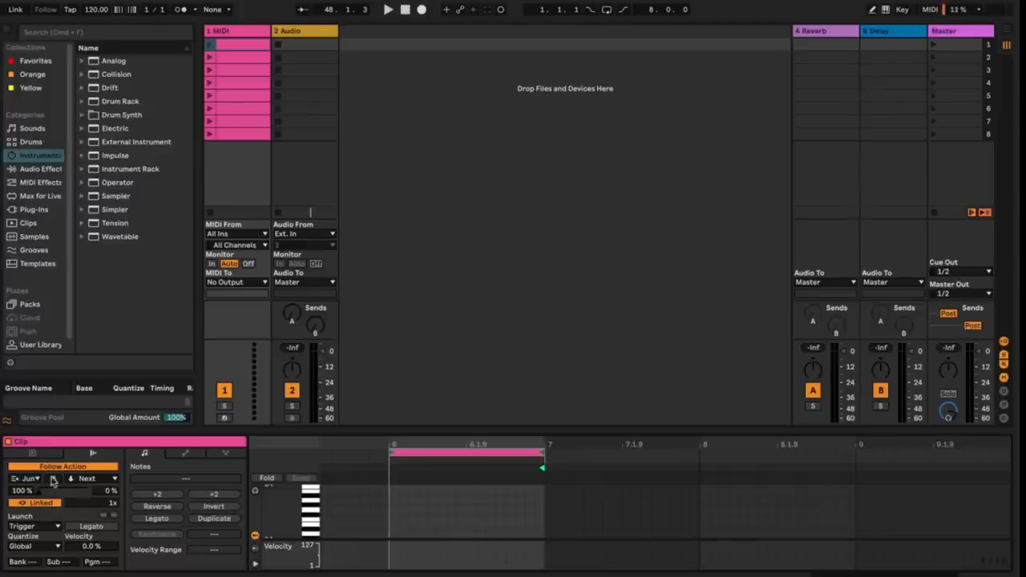
- Try Unlinked timing for the clip's follow action and return it to Linked
mouse_move(82, 509)
mouse_down()
mouse_move(102, 472)
mouse_move(92, 451)
mouse_move(102, 507)
mouse_move(88, 424)
mouse_move(97, 517)
mouse_up()
click(53, 503)
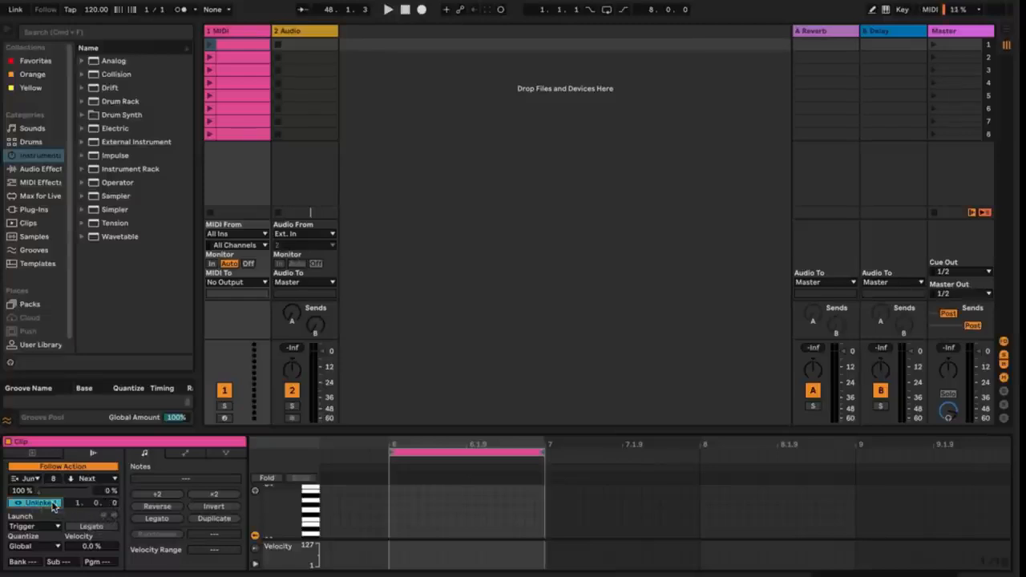
mouse_move(79, 508)
mouse_down()
mouse_move(80, 490)
mouse_move(80, 519)
mouse_move(81, 501)
mouse_up()
click(54, 503)
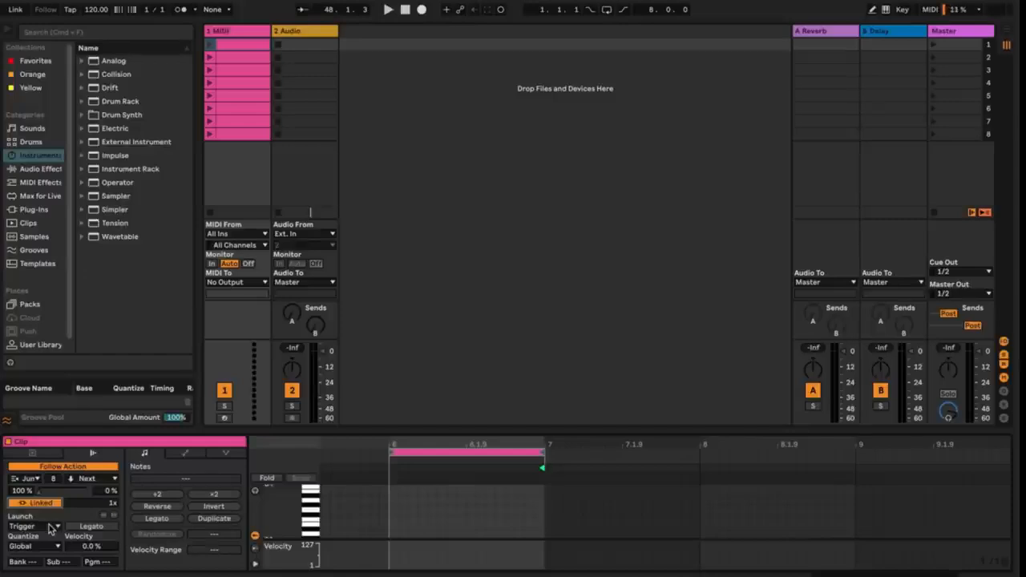
- Review the launch mode choices and set the first MIDI clip's launch mode to Repeat
click(50, 527)
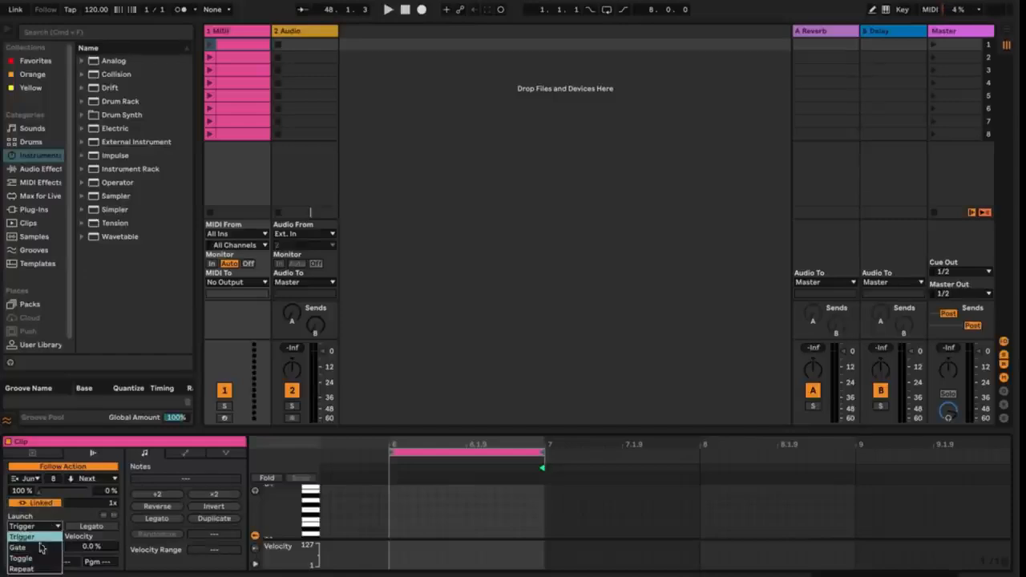
click(40, 535)
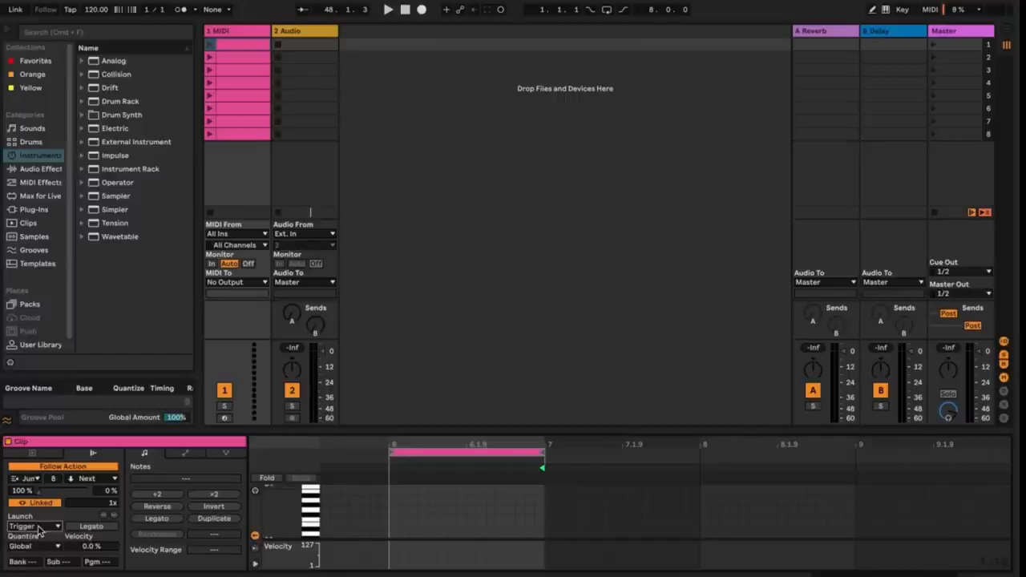
click(39, 529)
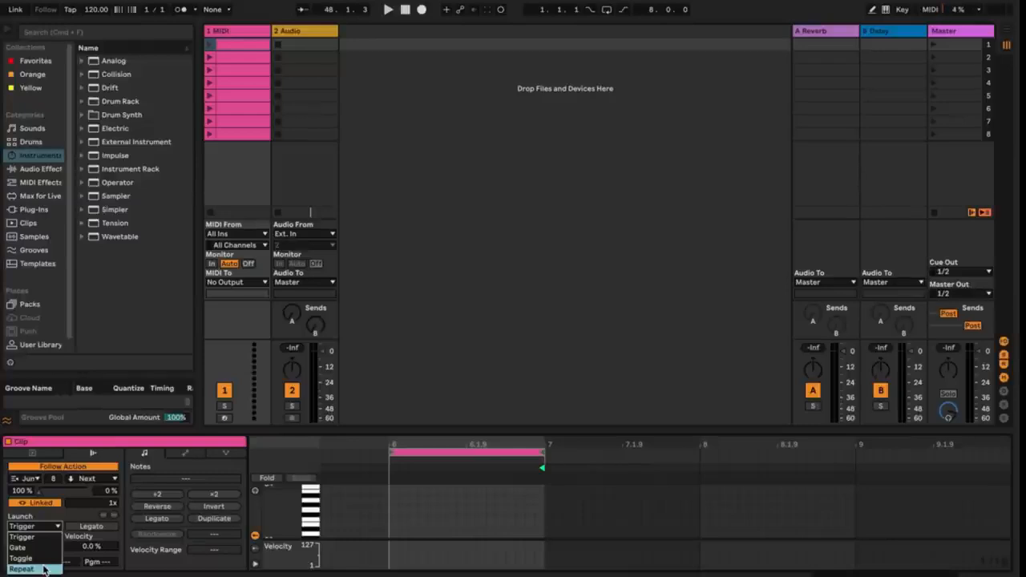
click(44, 569)
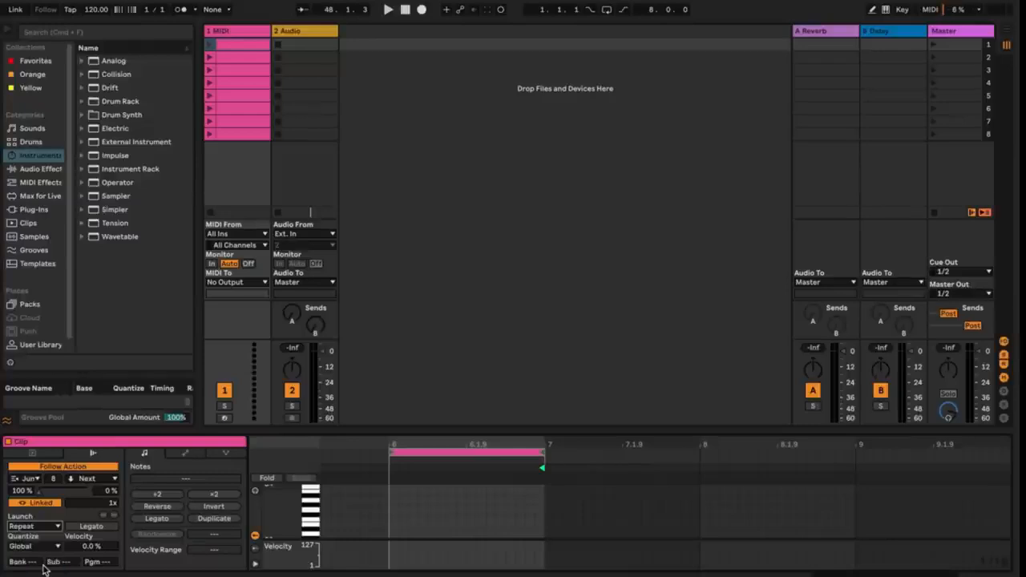
- Launch the eighth clip on the MIDI track and stop the track's clip playback
click(209, 136)
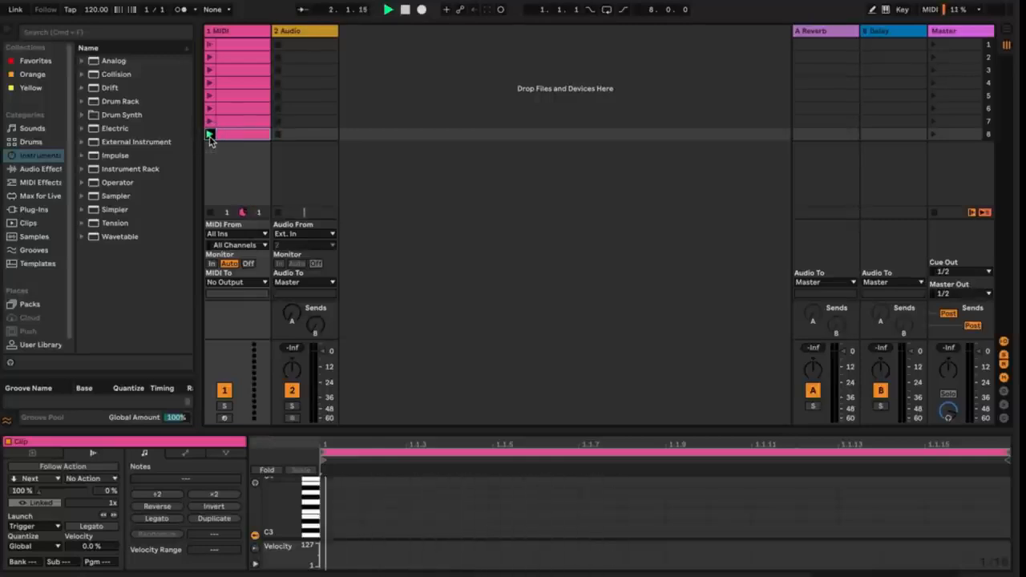
click(210, 212)
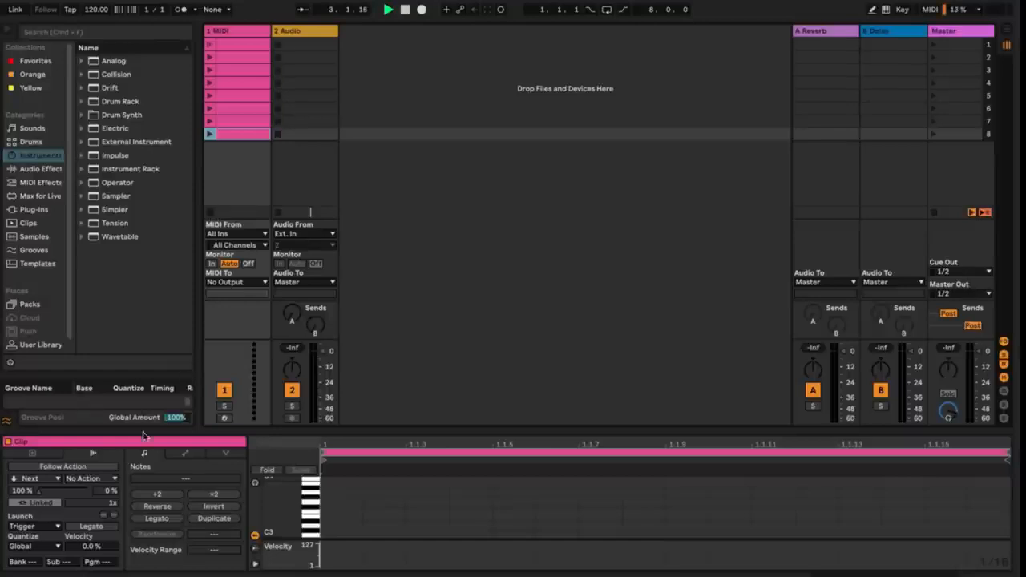
click(77, 530)
- Turn on Legato launching for the first MIDI clip, and test it by launching and stopping the clip
click(231, 46)
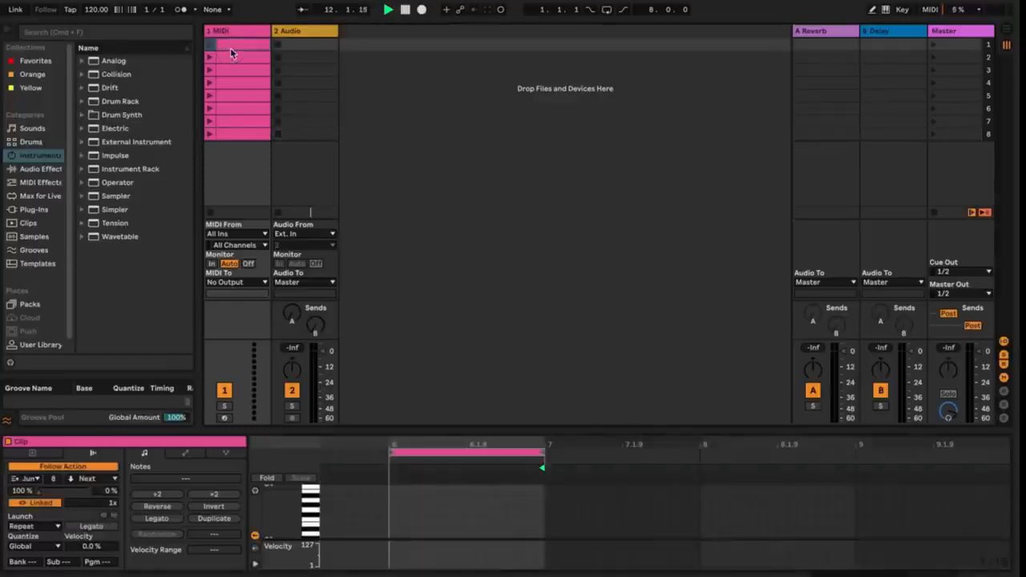
click(91, 527)
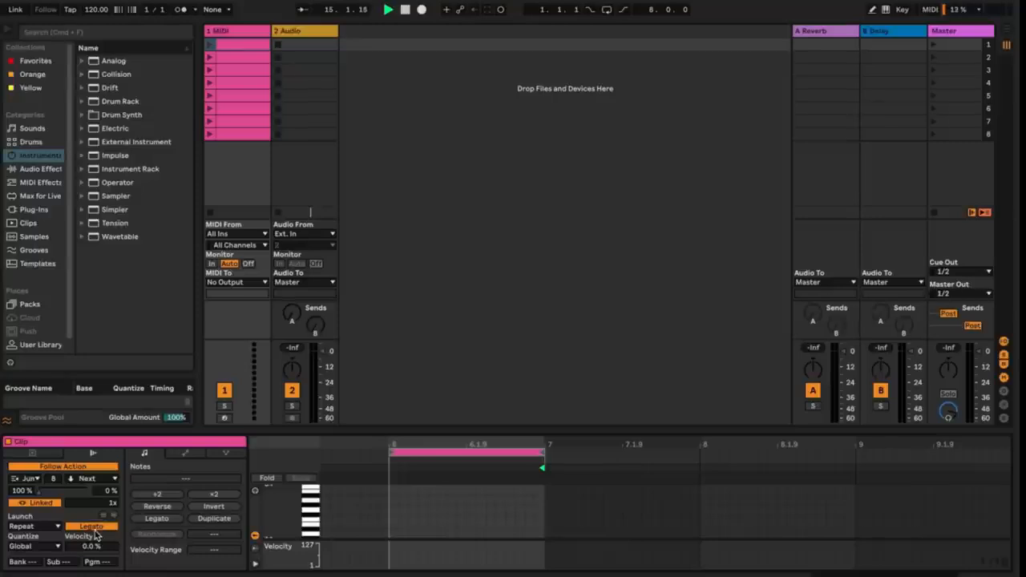
click(209, 46)
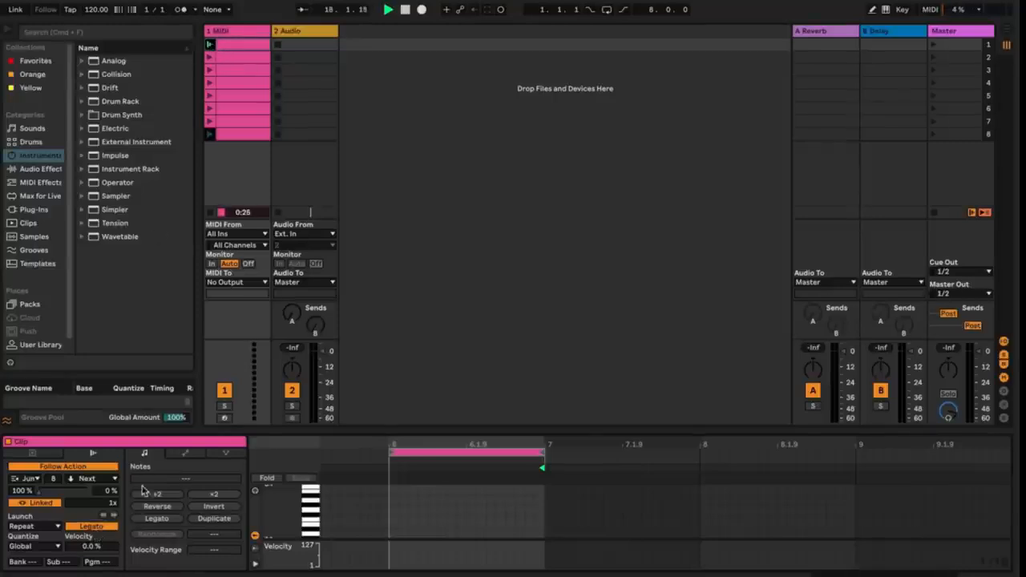
click(210, 213)
- Set the clip's launch velocity to 30 % and its program change to Bank 1, Sub 3, Pgm 21
mouse_move(89, 548)
mouse_down()
mouse_move(90, 513)
mouse_move(93, 560)
mouse_move(94, 508)
mouse_move(94, 540)
mouse_move(94, 521)
mouse_move(95, 532)
mouse_up()
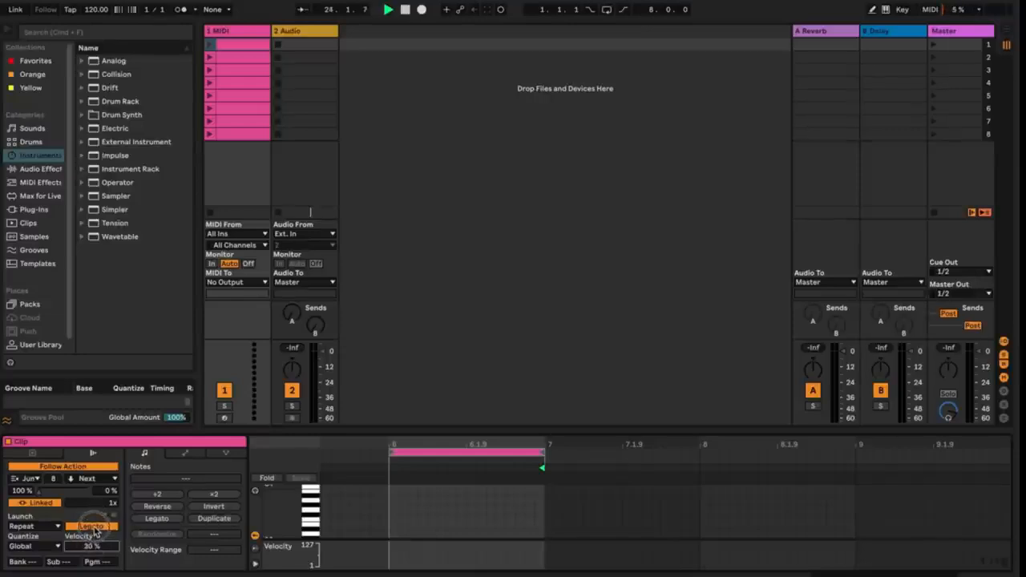
drag(36, 564, 94, 497)
click(63, 561)
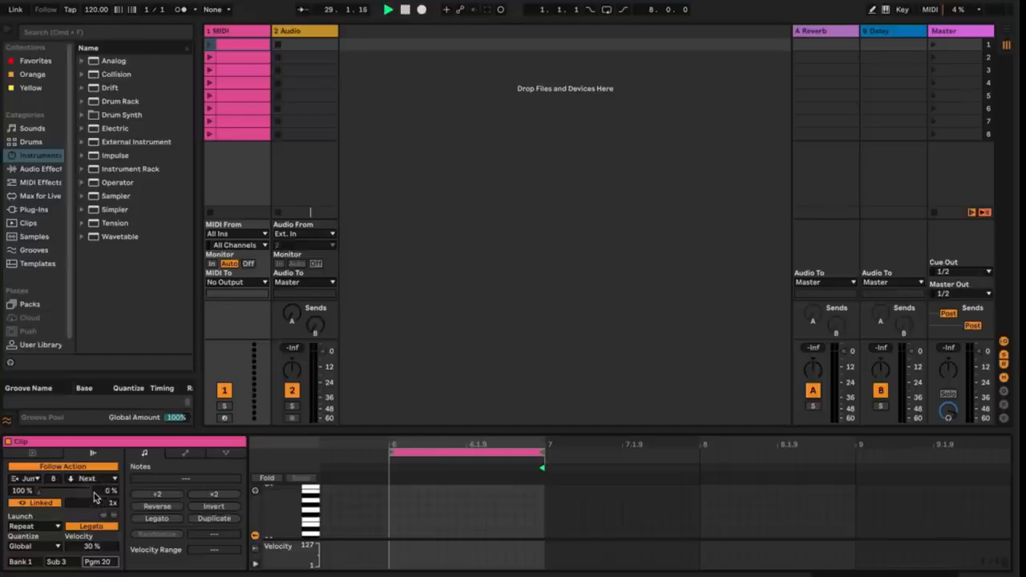
mouse_move(110, 561)
mouse_down()
mouse_move(110, 574)
mouse_move(106, 549)
mouse_up()
- Draw three short notes between E3 and A3 inside the clip's loop, two of them stacked at the same time
double_click(429, 511)
double_click(482, 503)
double_click(479, 525)
mouse_move(191, 481)
mouse_down()
mouse_move(192, 464)
mouse_move(192, 481)
mouse_up()
click(412, 525)
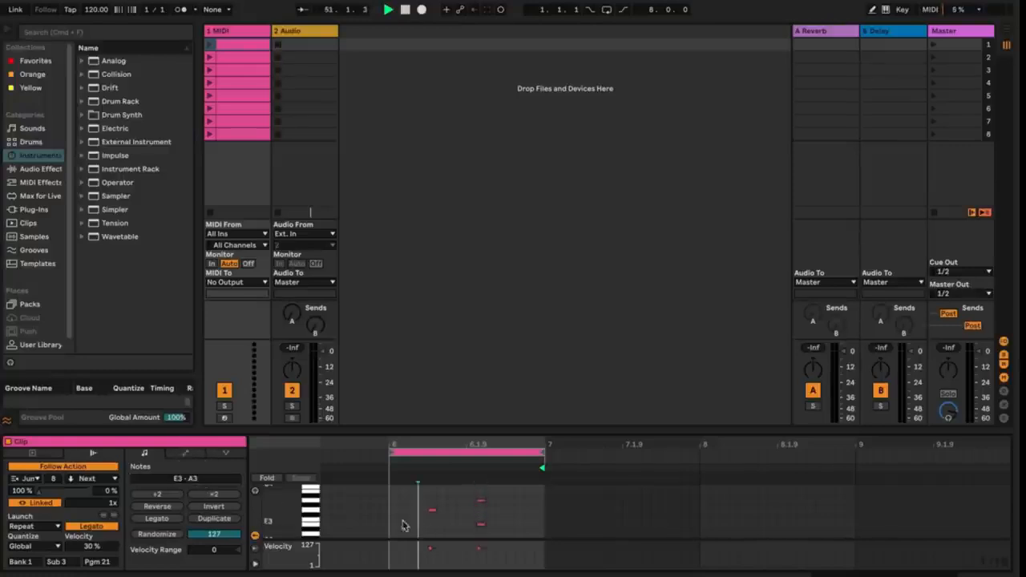
- Halve the timing of the clip's notes once and double it five times
click(167, 497)
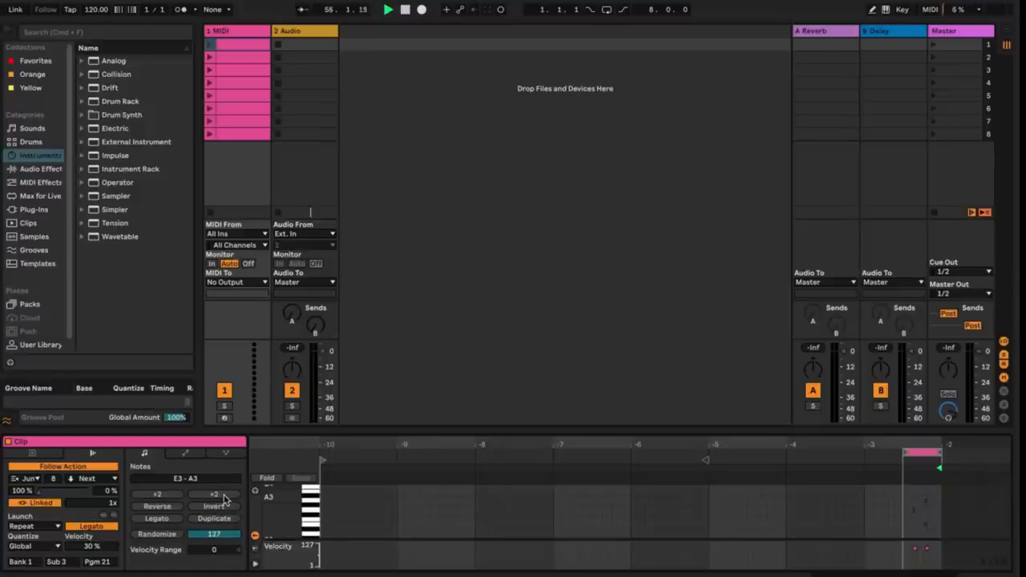
click(225, 499)
click(225, 498)
click(224, 498)
click(225, 498)
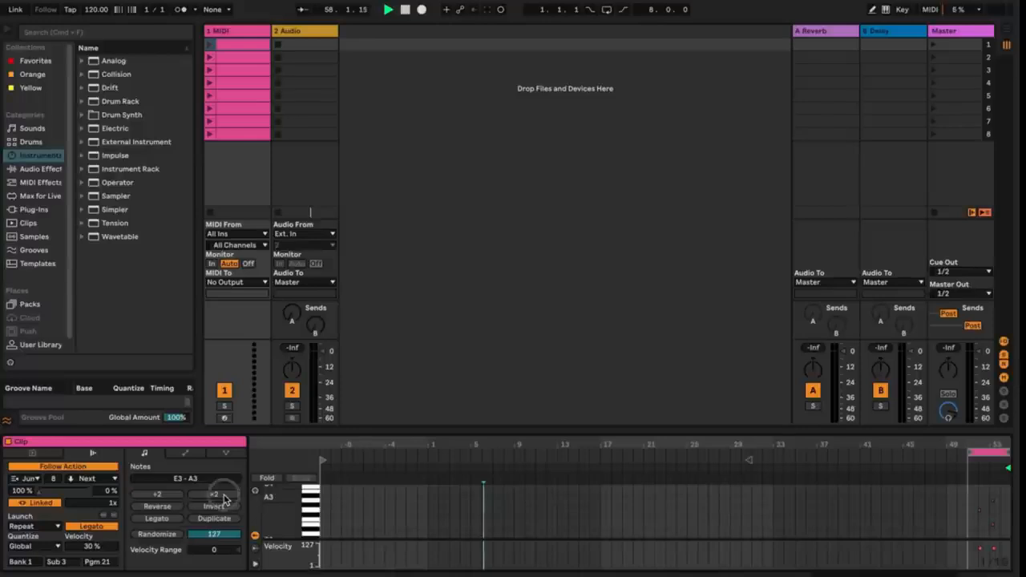
click(224, 498)
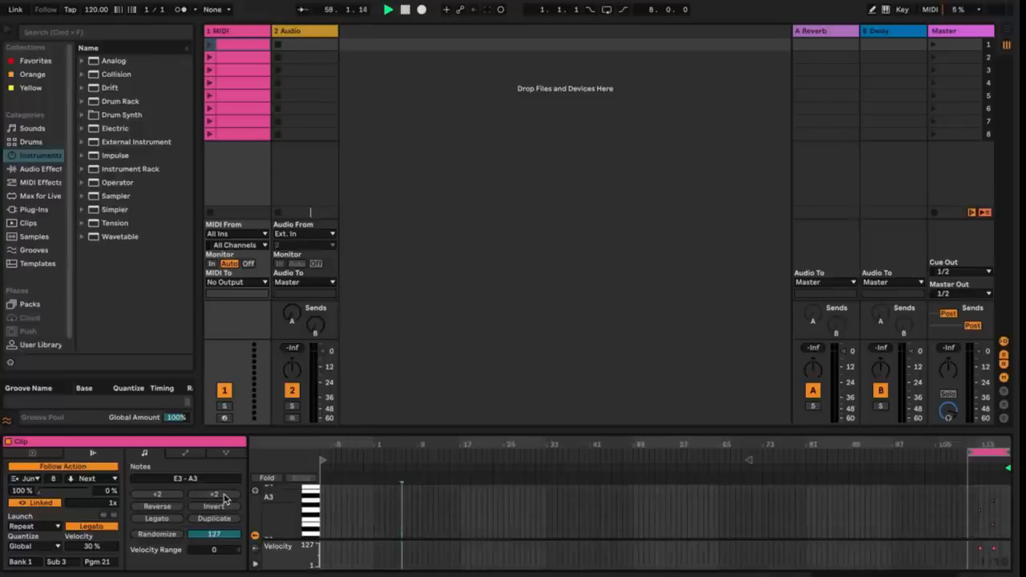
- Reverse the order of the clip's notes several times, ending with the stacked pair before the single note
click(170, 511)
click(170, 511)
click(169, 512)
click(170, 511)
click(170, 511)
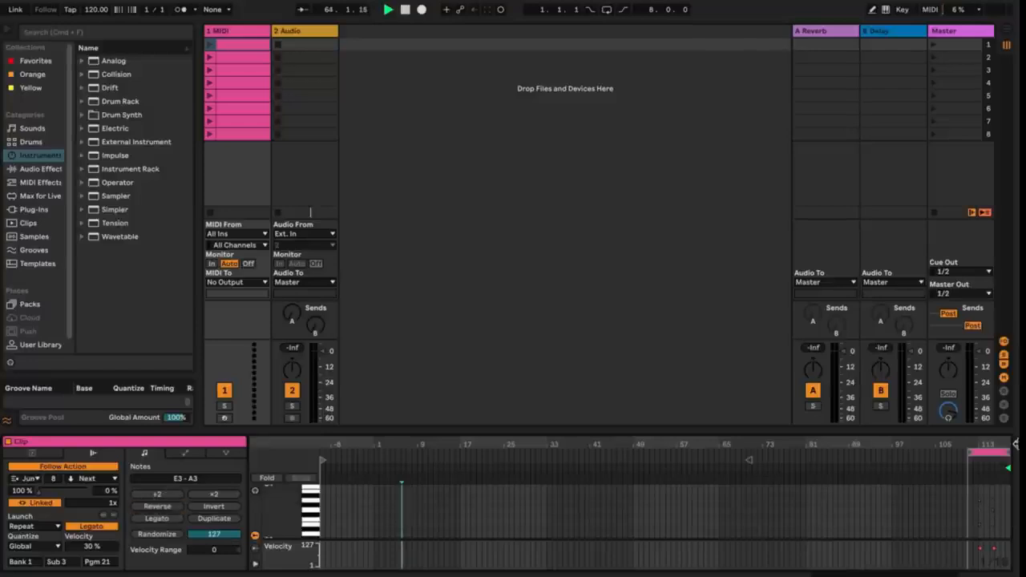
drag(994, 444, 810, 481)
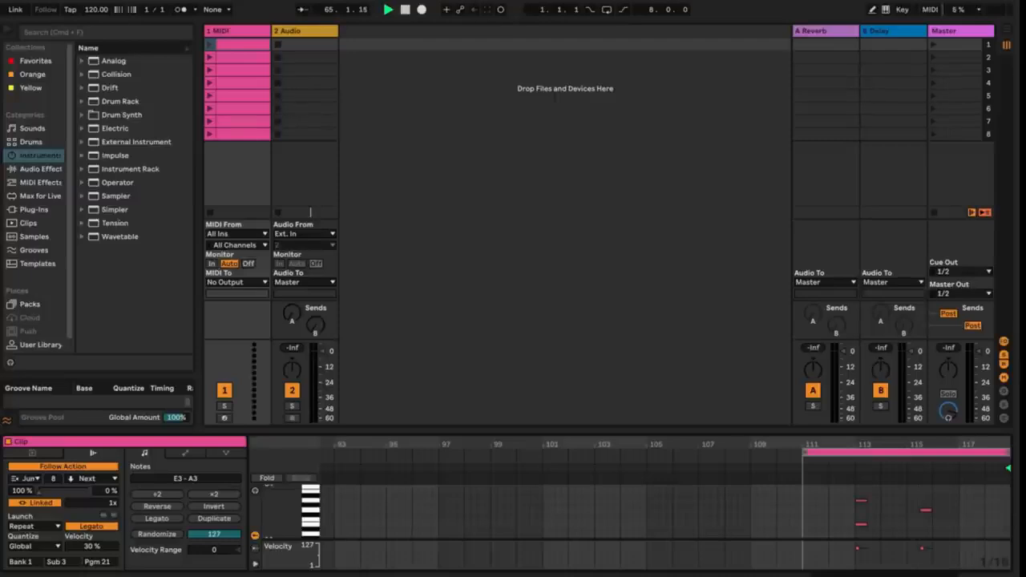
- Invert the pitches of the clip's notes several times within the E3 to A3 range
click(218, 508)
click(218, 508)
click(220, 508)
click(220, 508)
- Extend the clip's notes with Legato so each reaches the following one, undo it, and reapply it
click(174, 519)
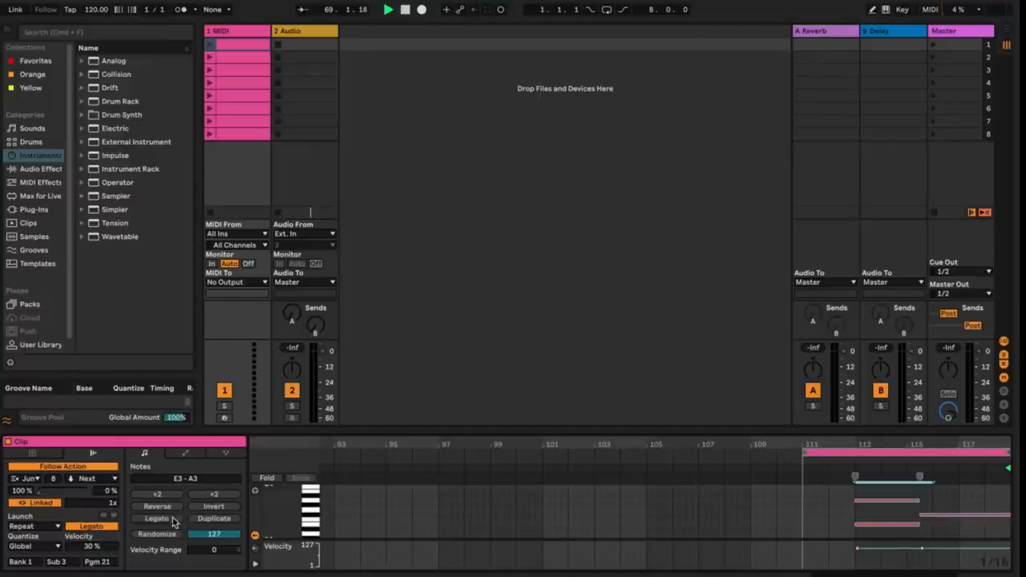
click(173, 520)
key(super+z)
click(173, 521)
- Duplicate the clip's loop and its notes five times
click(214, 518)
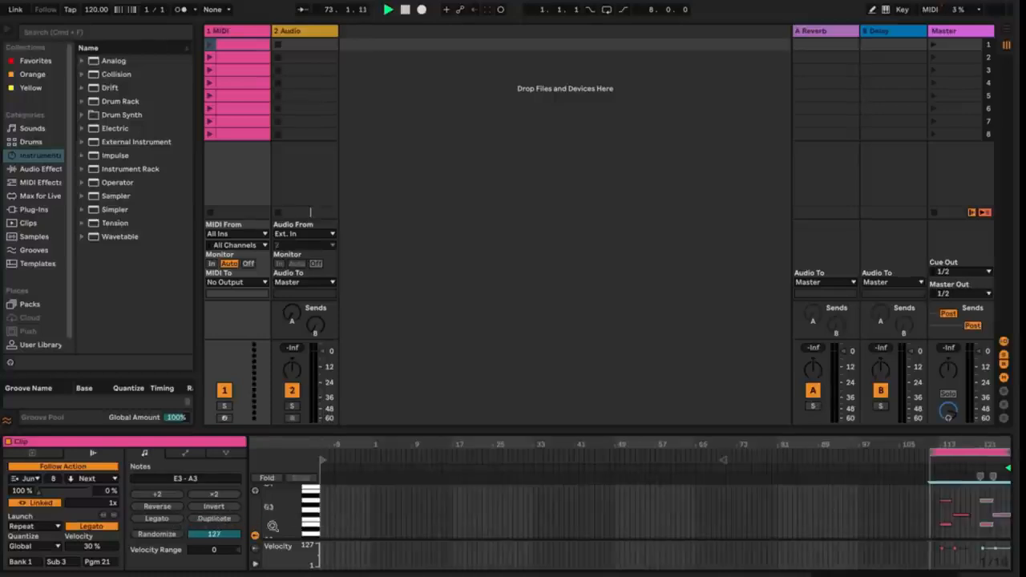
click(215, 519)
click(217, 521)
click(222, 522)
click(223, 523)
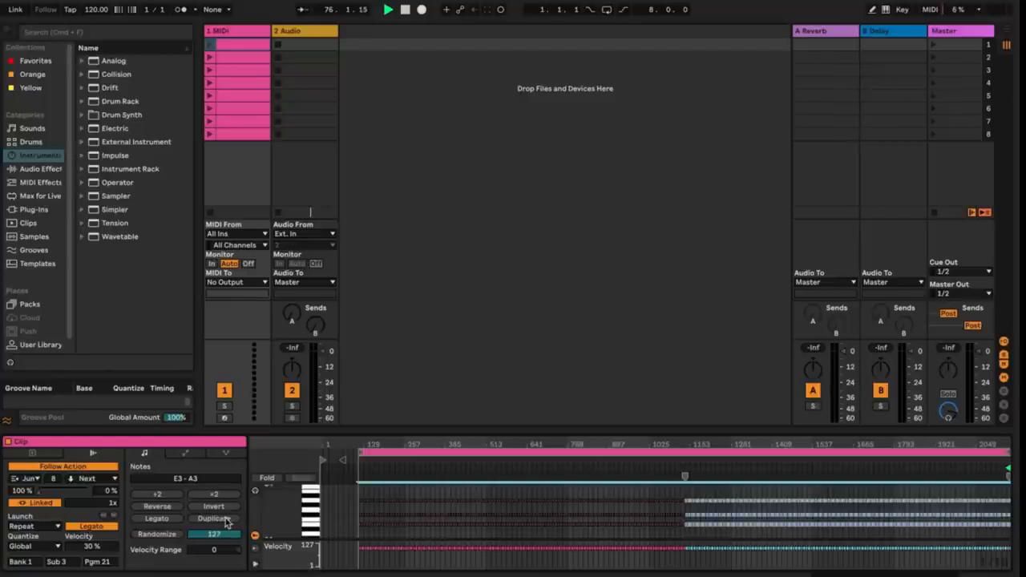
- Set the velocity randomization amount to 50 and randomize the velocities of the selected notes
click(207, 535)
drag(202, 547, 213, 575)
click(170, 536)
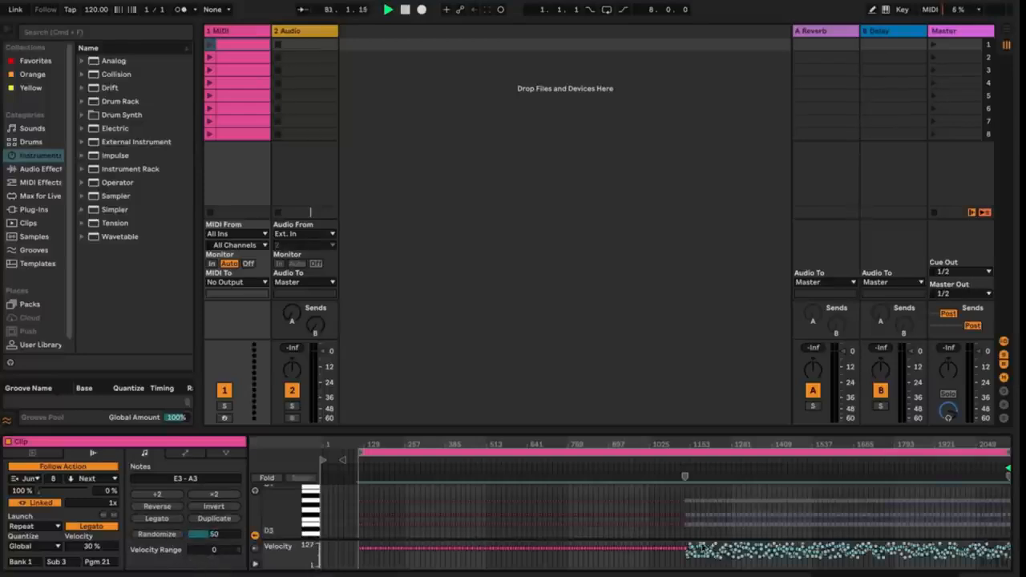
- Set the velocity range of the selected notes to -79
drag(216, 550, 225, 574)
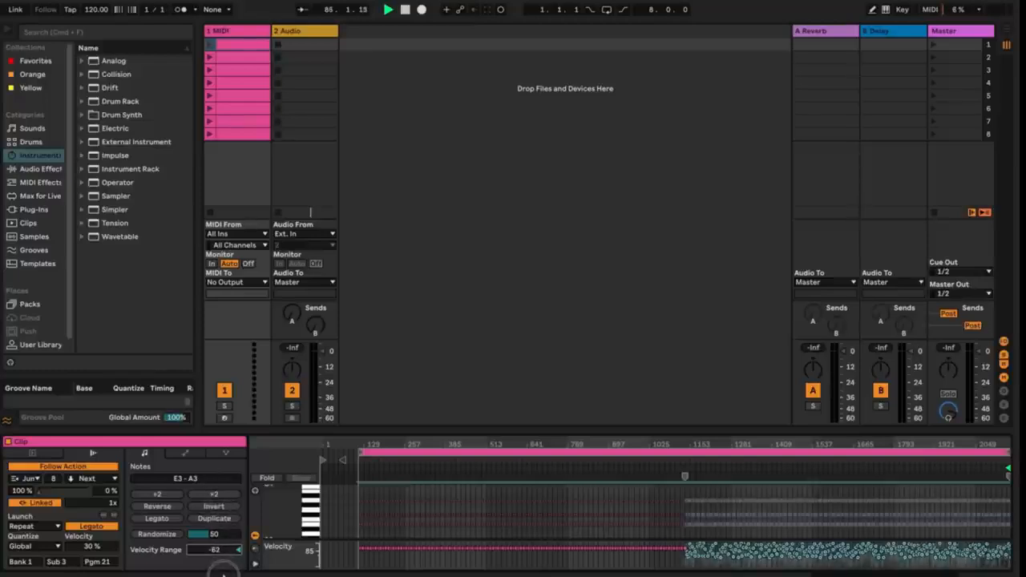
drag(229, 574, 222, 554)
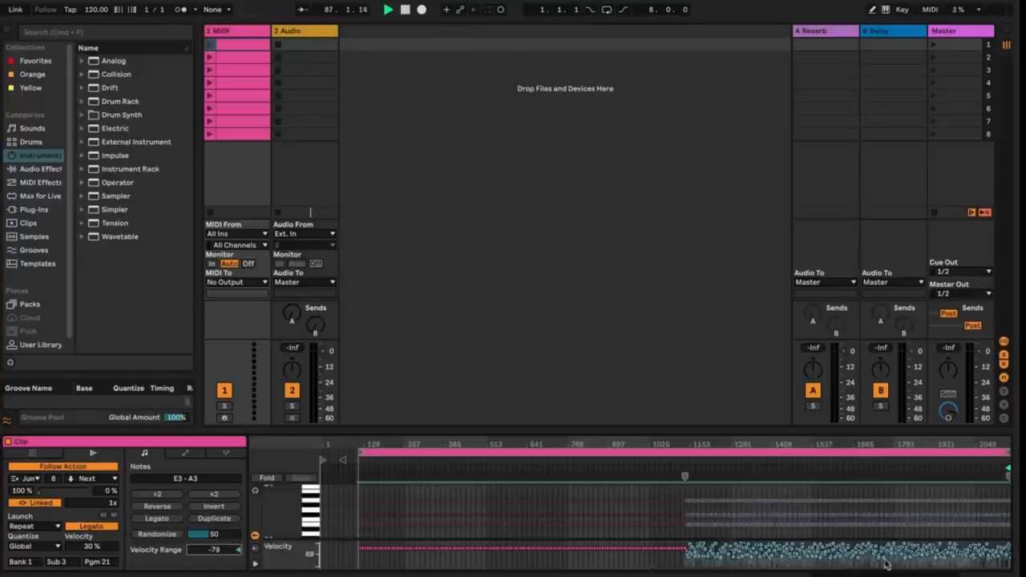
- Show the clip's envelopes, compare the Mixer and MIDI Ctrl choices, and select the MIDI Ctrl Pitch Bend envelope
click(188, 455)
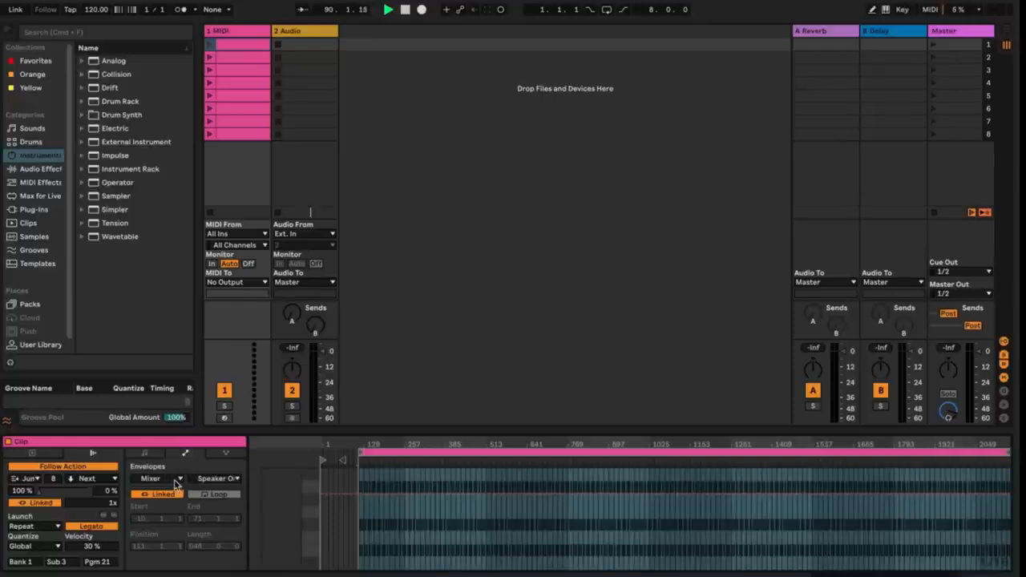
click(177, 479)
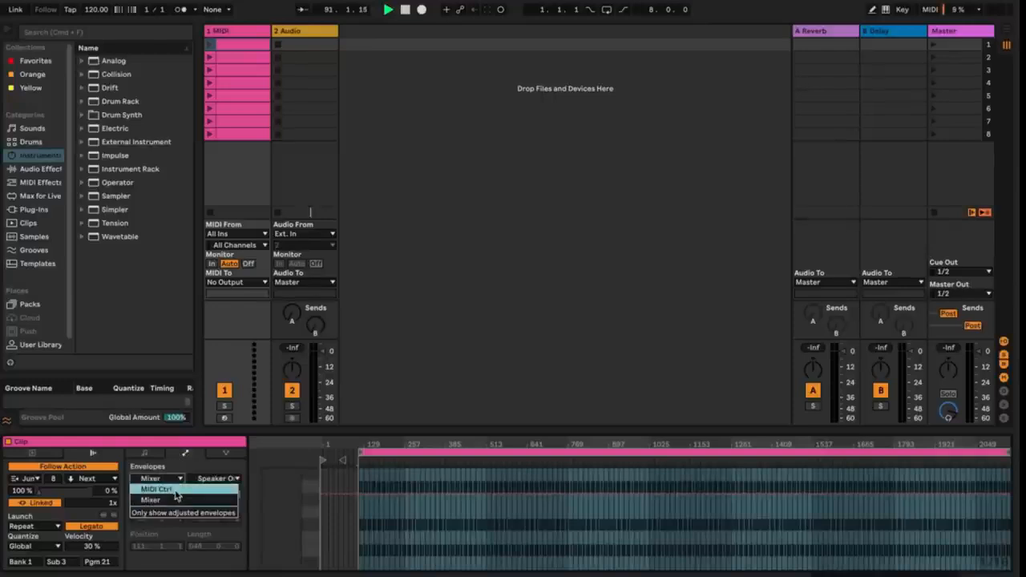
click(172, 488)
click(169, 481)
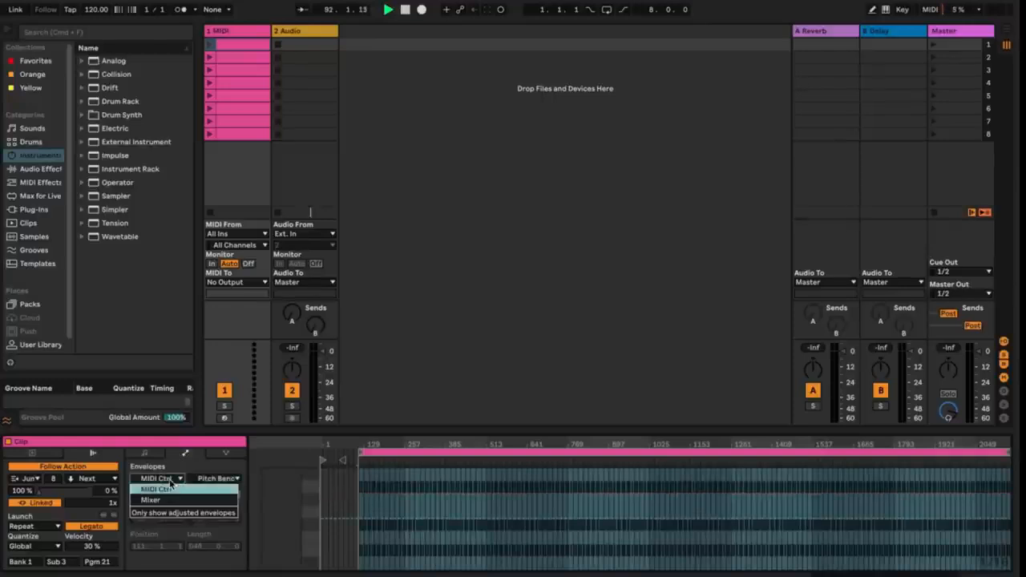
click(170, 492)
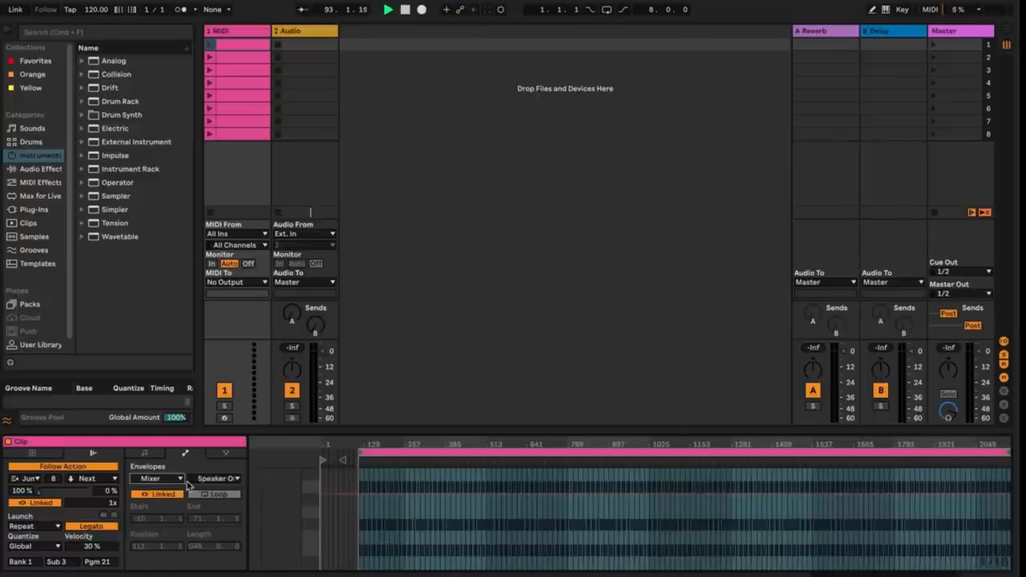
click(204, 479)
click(206, 484)
click(164, 478)
click(168, 488)
click(215, 479)
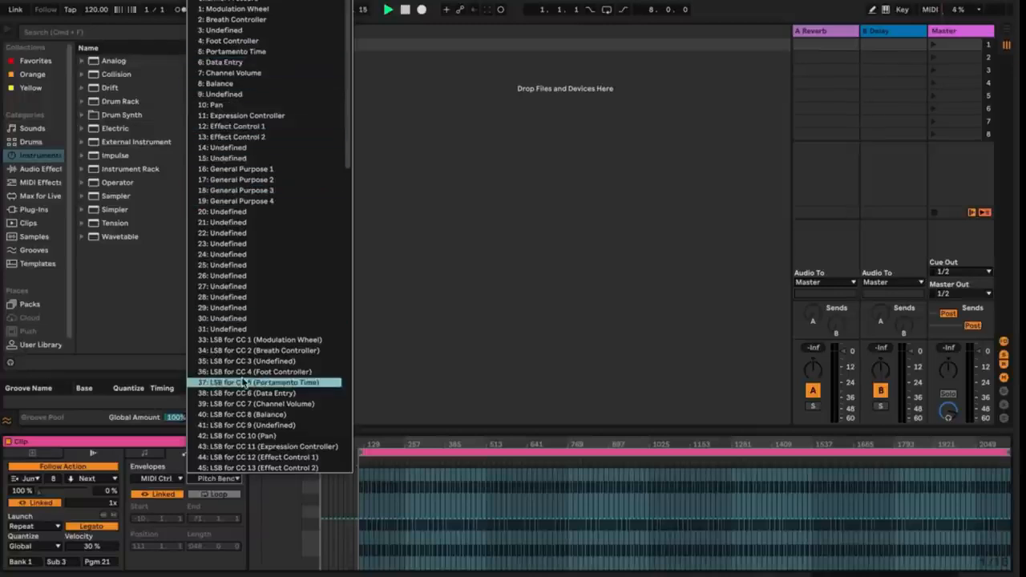
click(239, 492)
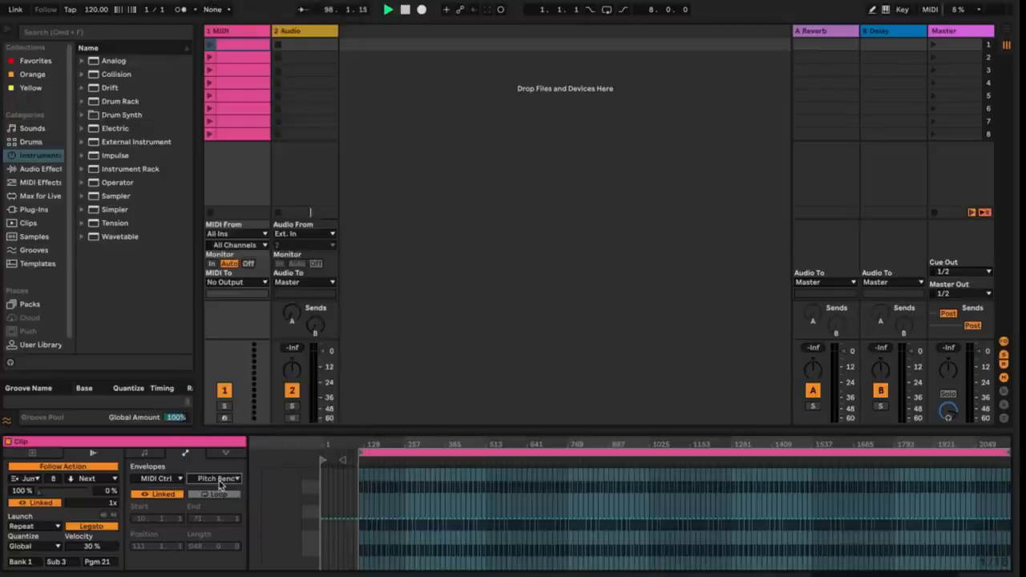
- Draw a pitch bend peak early in the clip, rising from the centre line to the maximum and falling back
click(173, 495)
click(175, 497)
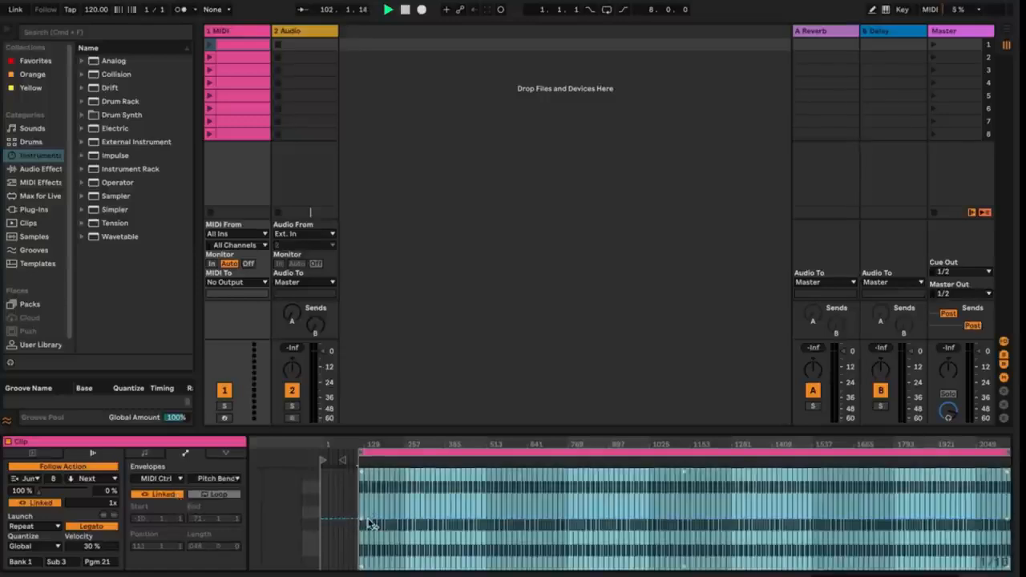
click(370, 524)
click(427, 518)
drag(410, 518, 409, 465)
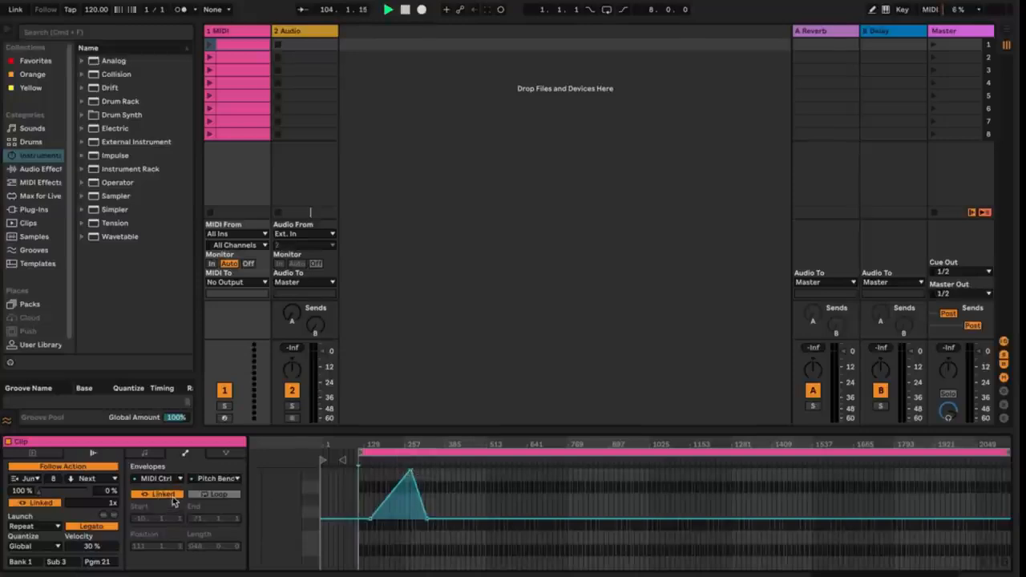
- Unlink the pitch bend envelope from the clip, turn on its loop and fit the loop around the peak, from 148.1.6 with length 179.0.12
click(164, 495)
click(217, 496)
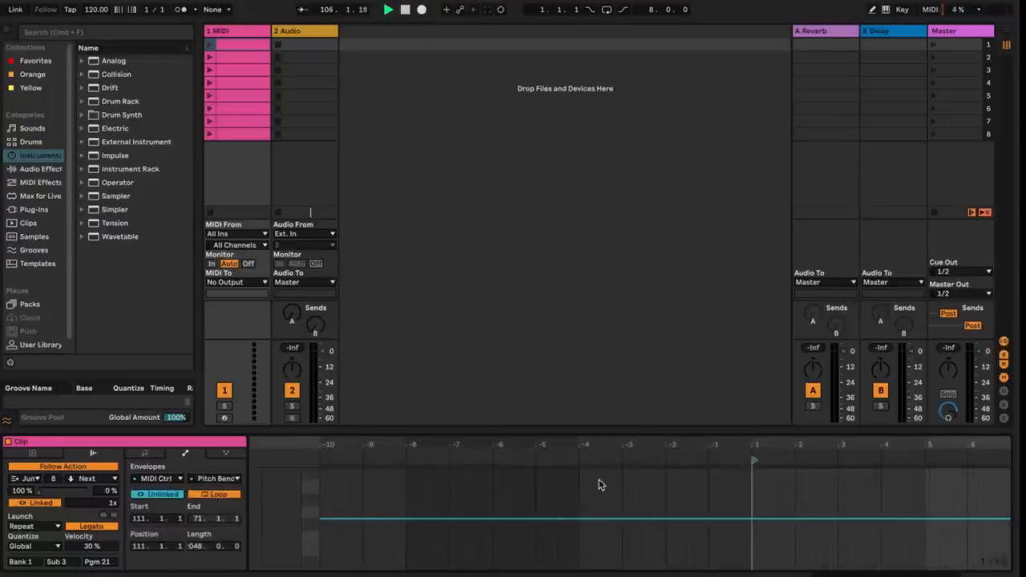
drag(742, 449, 774, 328)
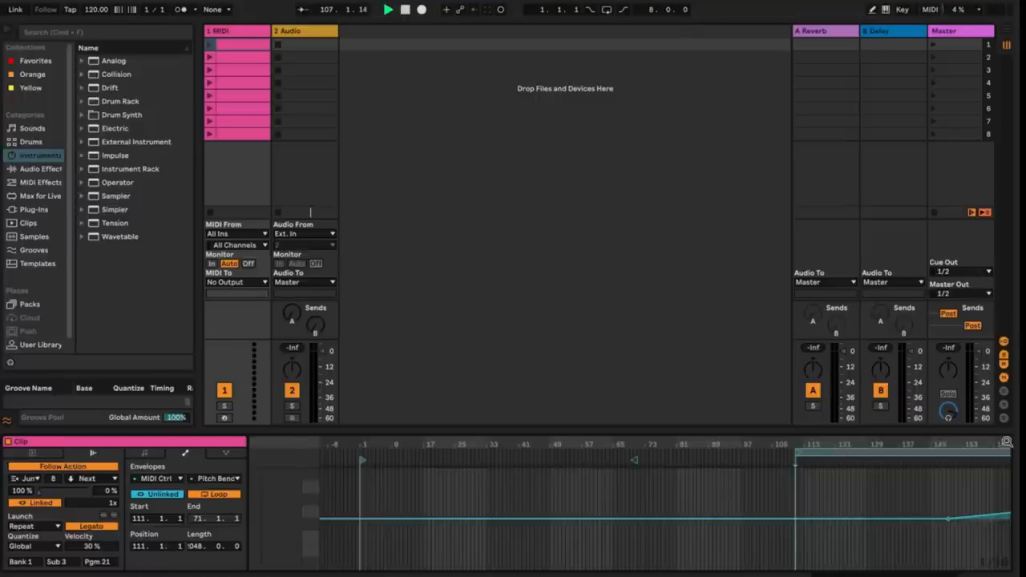
drag(999, 451, 927, 392)
drag(1006, 455, 802, 453)
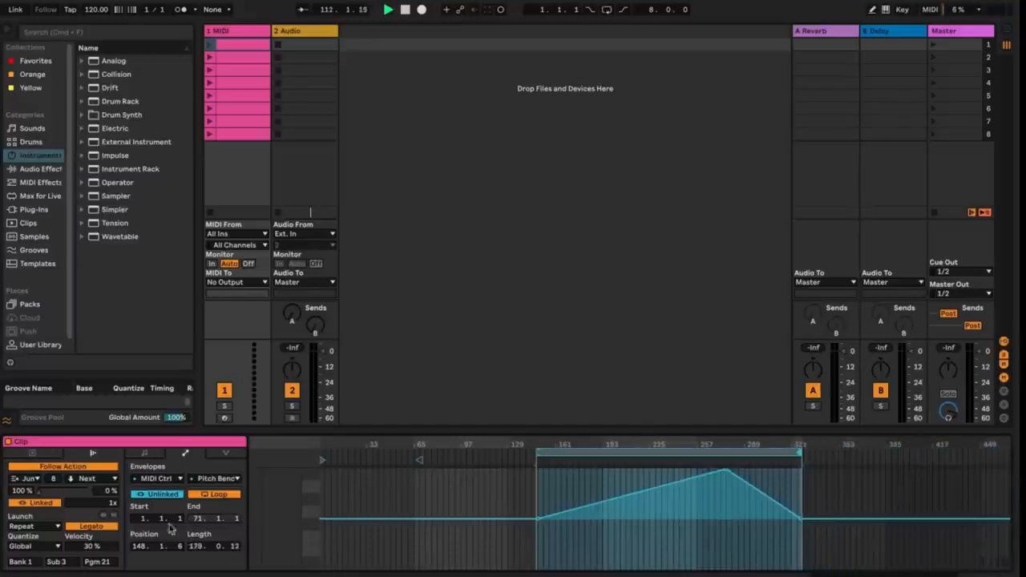
- Set the unlinked envelope's start to 81.1.1 and end to 322.1.3, and move its loop position to 145.1.6
mouse_move(151, 518)
mouse_down()
mouse_move(153, 534)
mouse_move(156, 426)
mouse_up()
mouse_move(147, 519)
mouse_down()
mouse_move(150, 426)
mouse_move(164, 402)
mouse_up()
drag(197, 518, 200, 566)
mouse_move(197, 517)
mouse_down()
mouse_move(208, 575)
mouse_move(237, 537)
mouse_up()
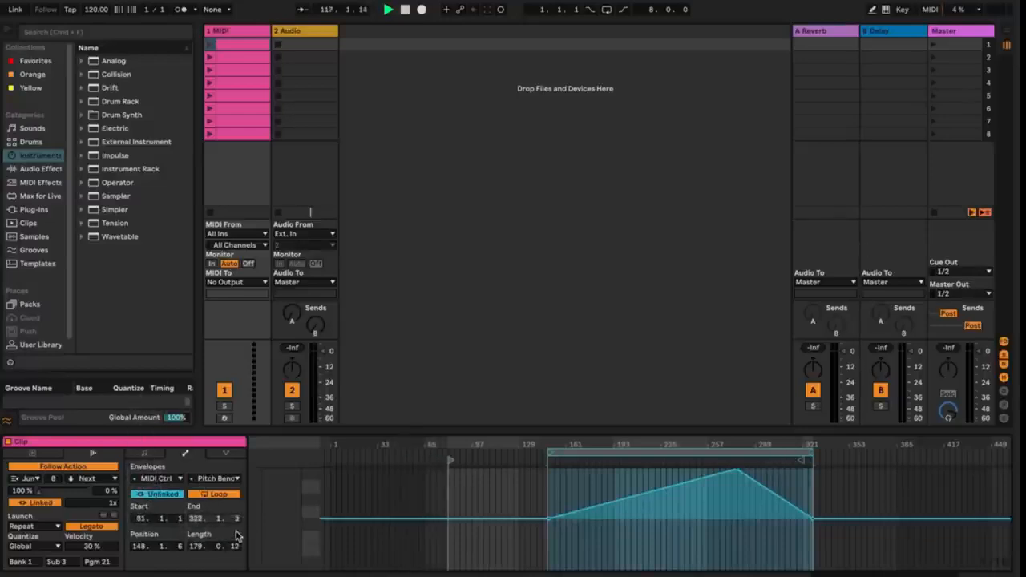
drag(142, 547, 202, 550)
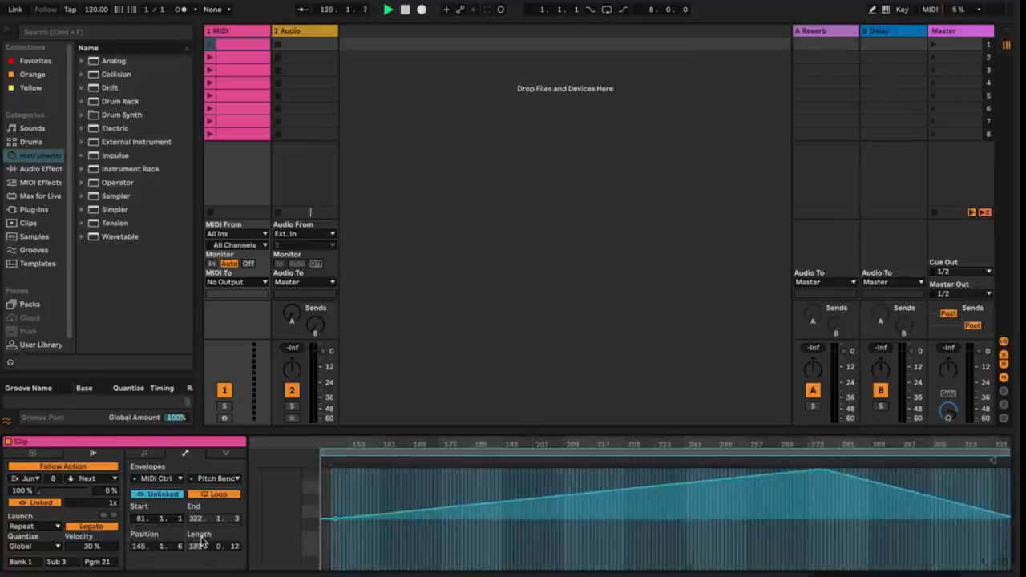
- View the clip's note expression settings with the Slide and Pressure lanes, and clear the time selection
click(224, 454)
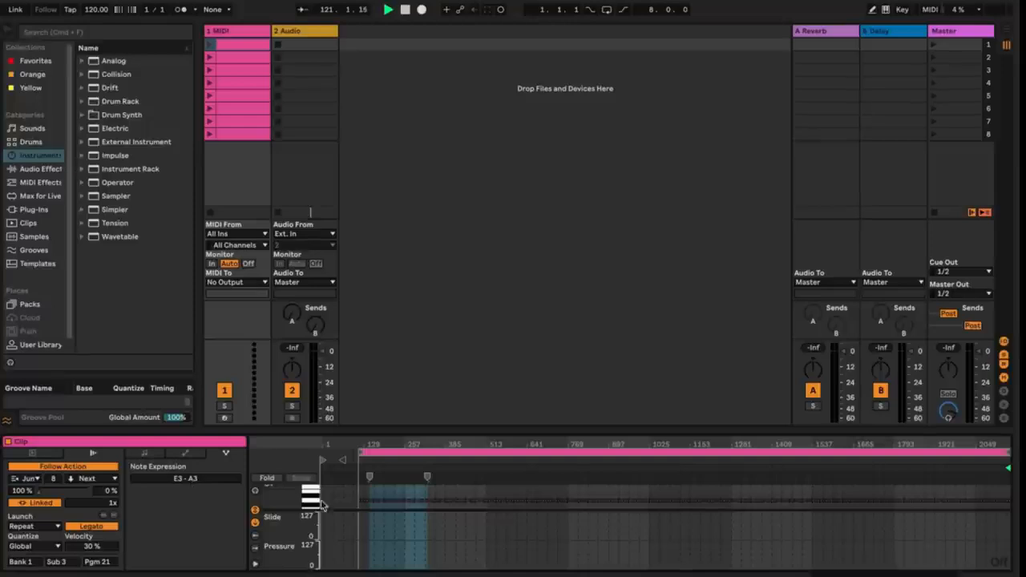
click(278, 527)
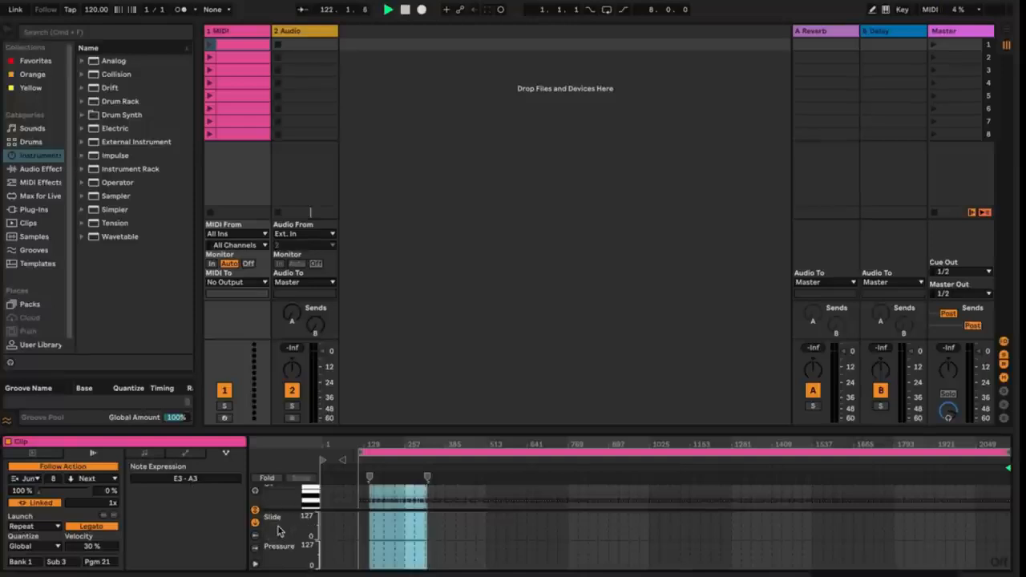
click(373, 535)
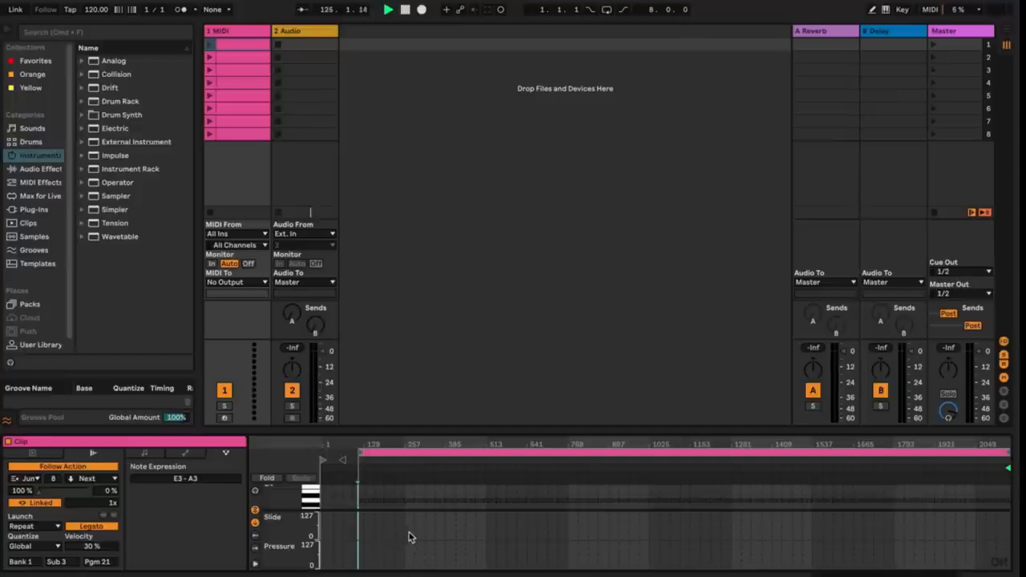
- Look through the available instruments in the browser, including Collision, Electric, Sampler, Simpler and Wavetable
click(126, 76)
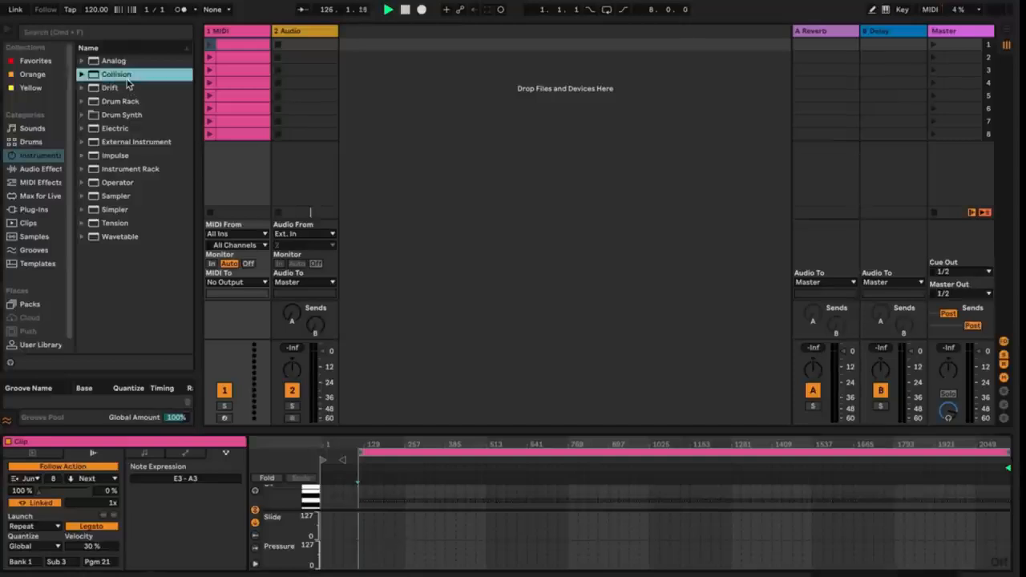
click(124, 130)
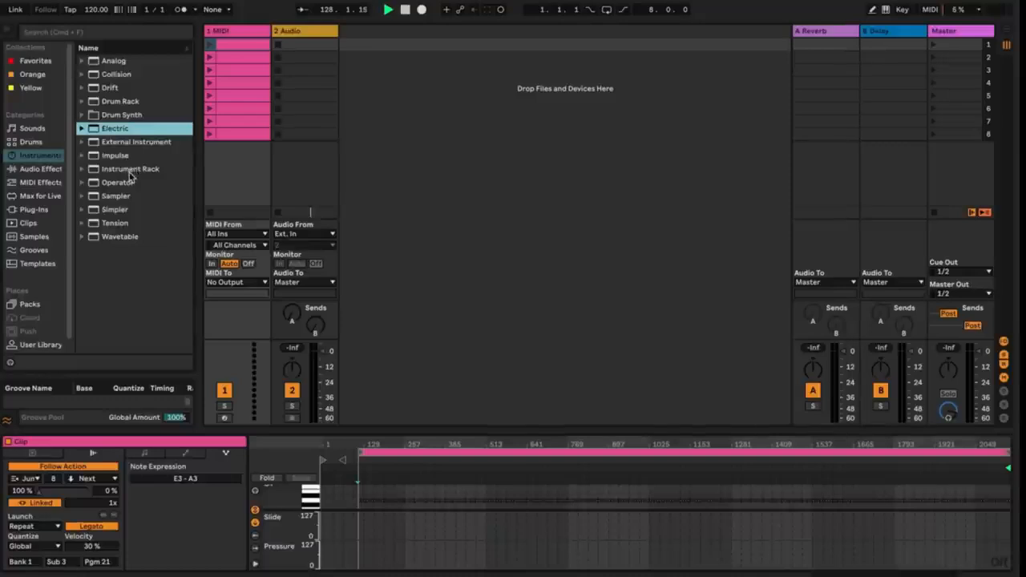
click(126, 198)
click(128, 211)
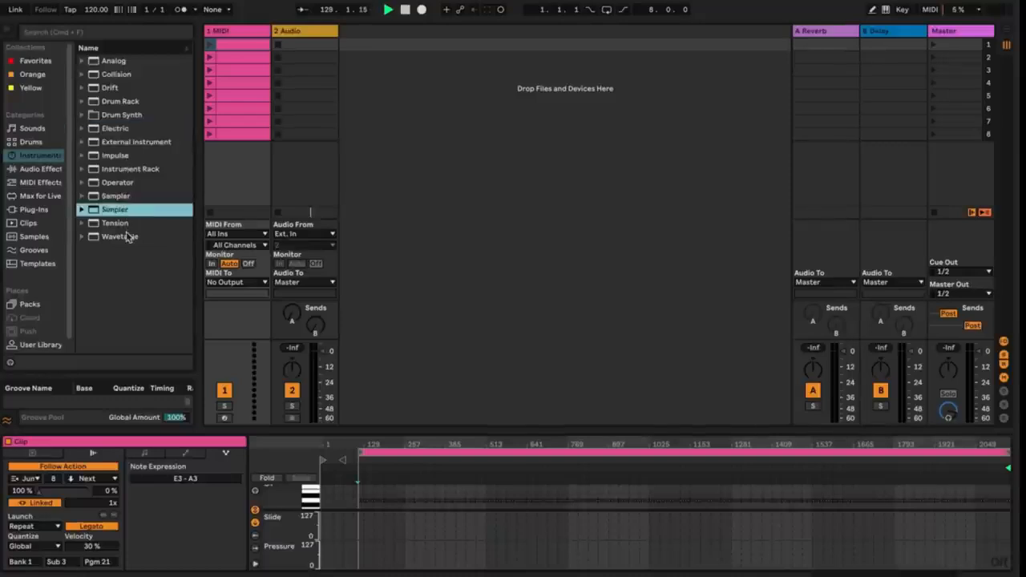
click(127, 240)
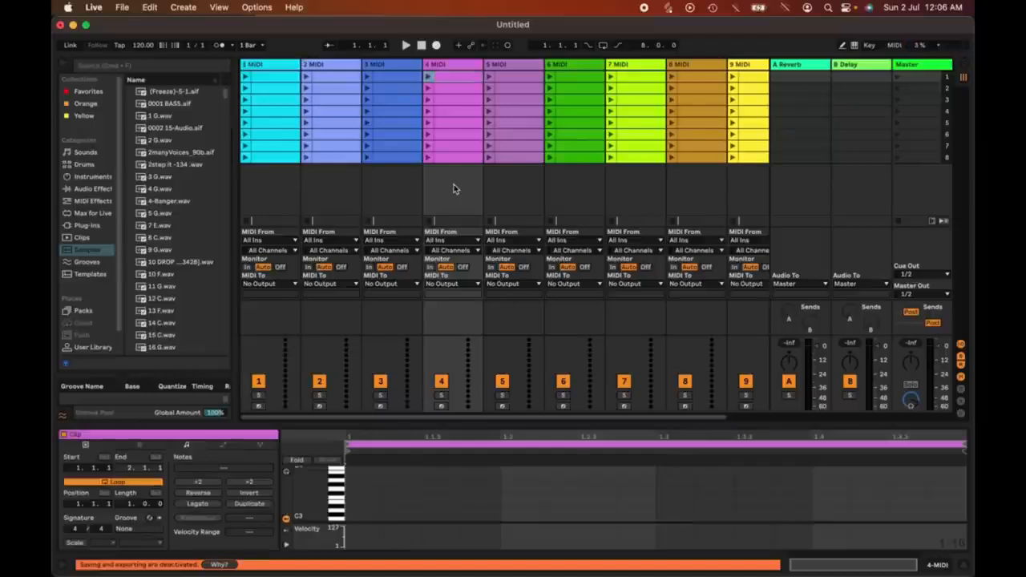
- Enable Follow Action on the first clip of the 1 MIDI track with the action Next
click(274, 77)
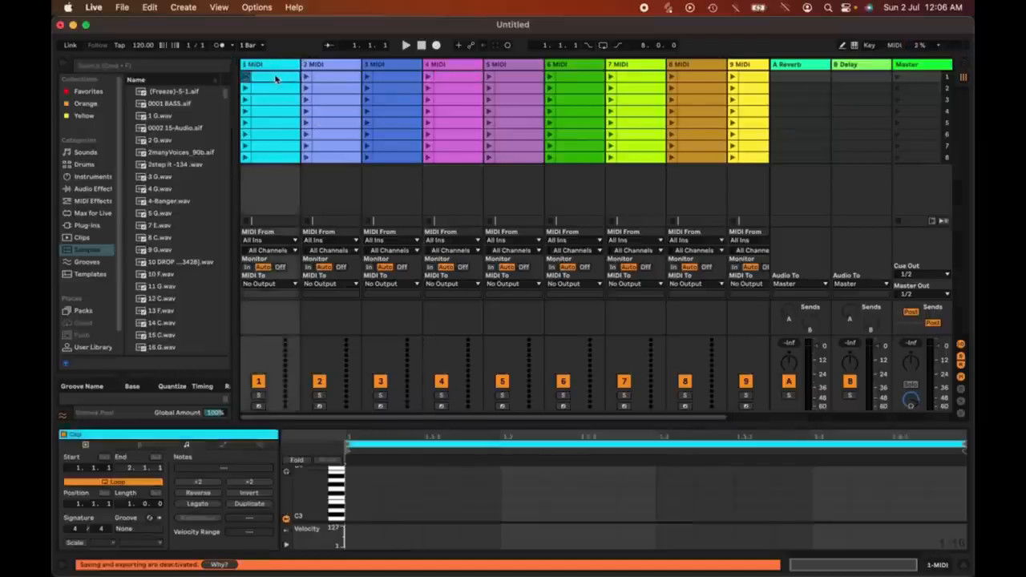
click(140, 446)
click(134, 457)
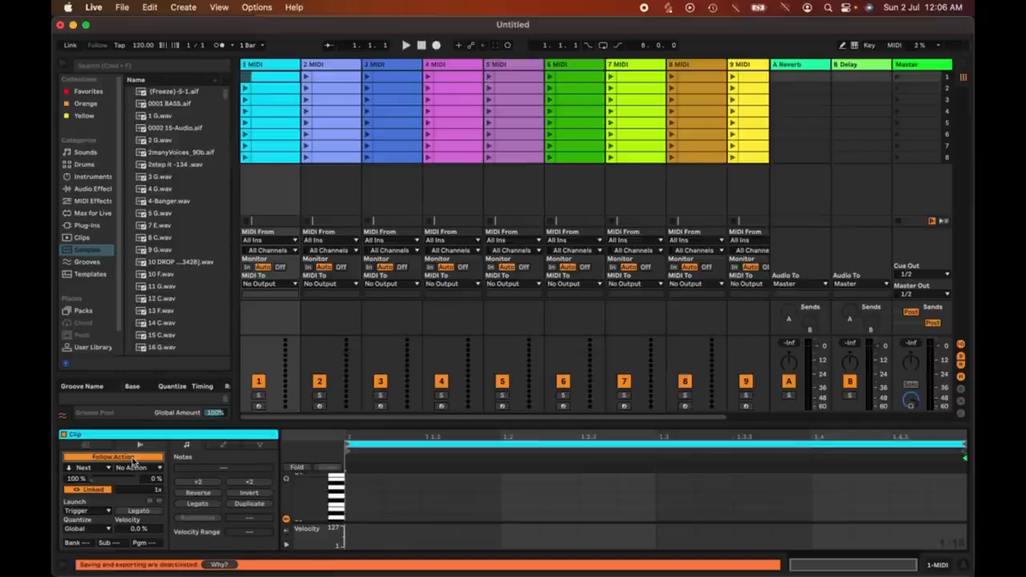
click(97, 469)
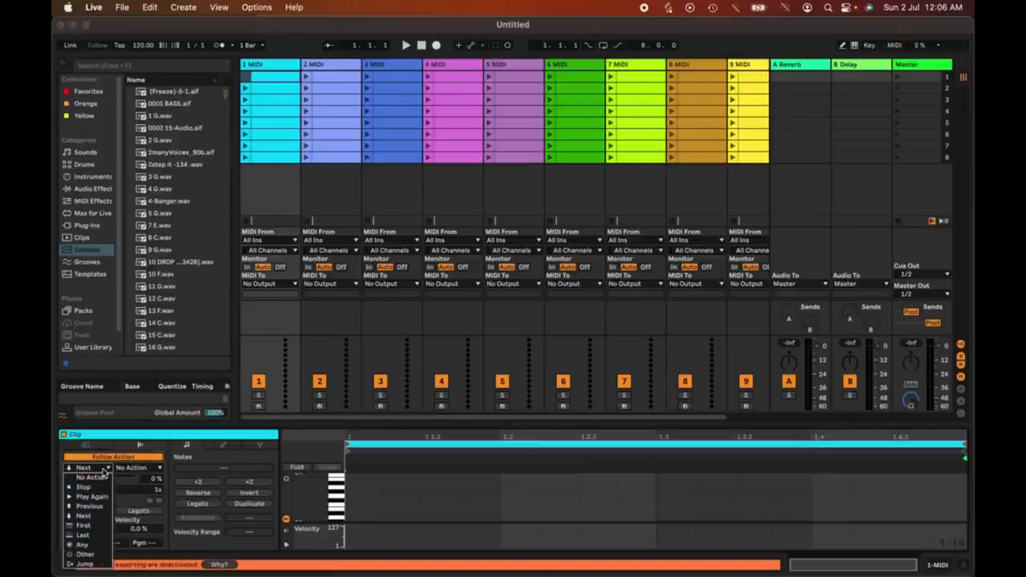
click(95, 516)
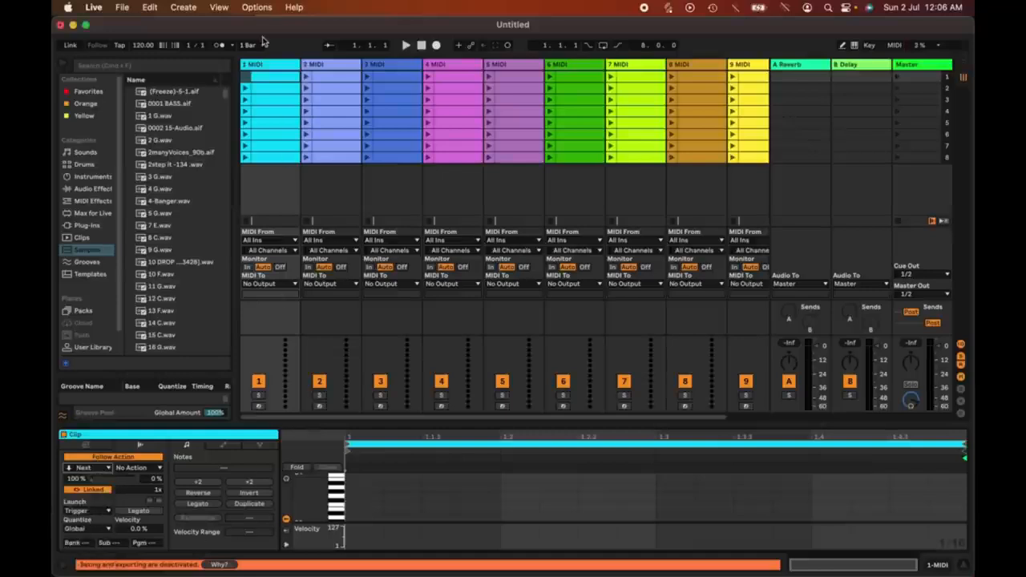
- Launch the first clip of the 1 MIDI track and set the second clip's follow action to Any
click(246, 77)
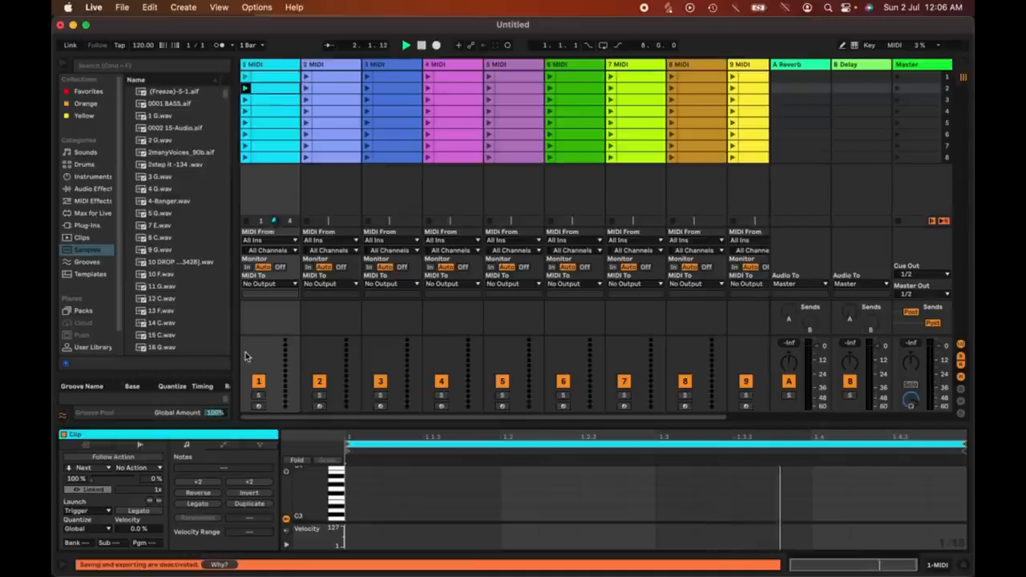
click(88, 467)
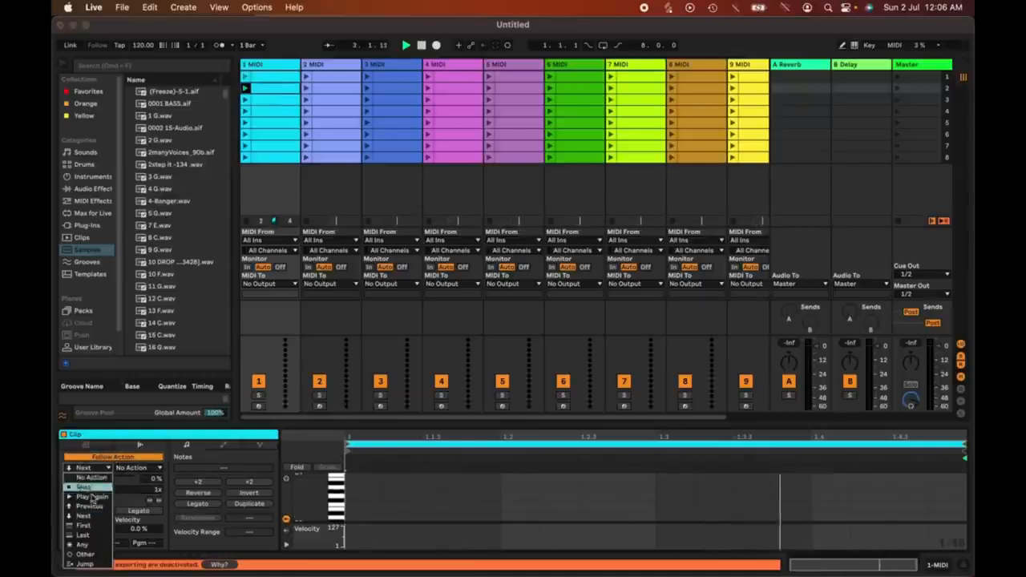
click(81, 544)
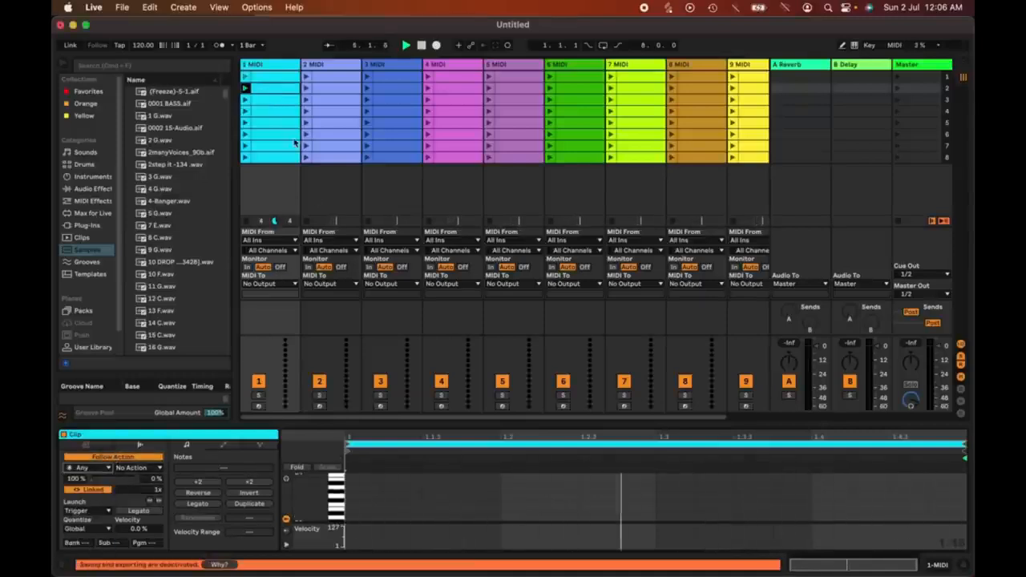
- Enable Follow Action on the fourth clip of the 1 MIDI track and set its action to First
click(258, 113)
click(90, 469)
click(92, 469)
click(109, 458)
click(101, 469)
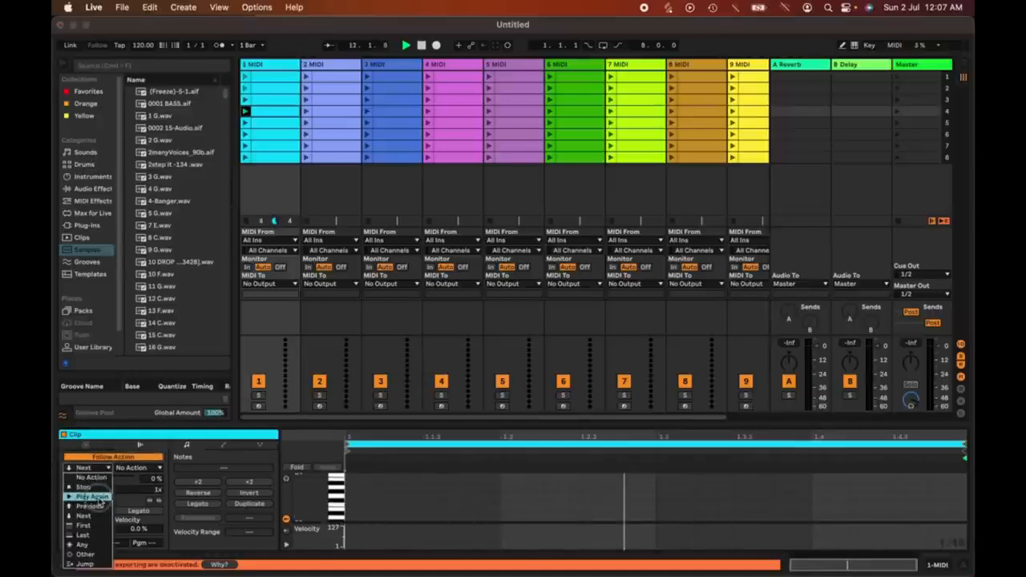
click(84, 525)
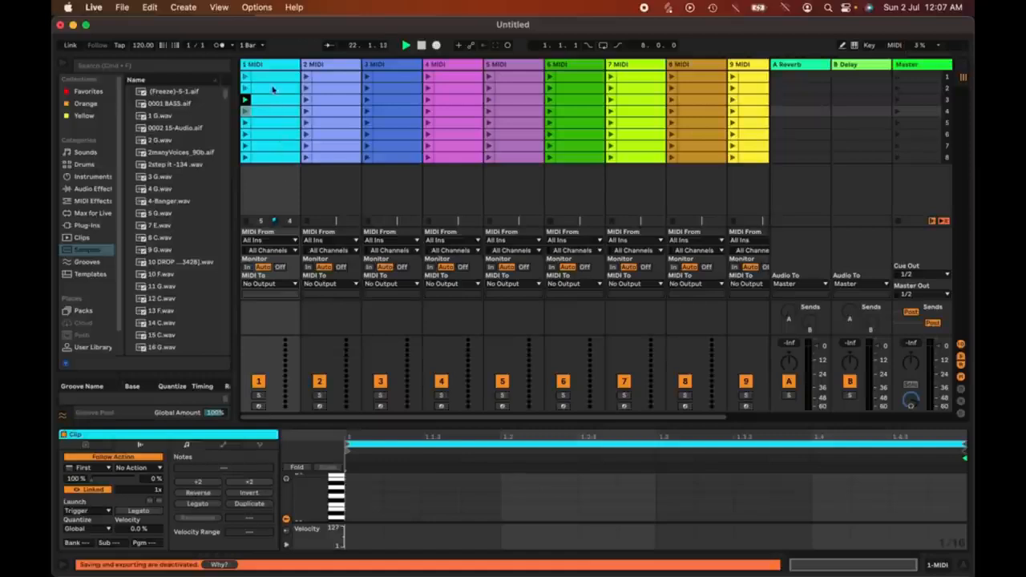
- Enable Follow Action on the third clip of the 1 MIDI track with the action Next, and recheck the fourth clip's settings
click(268, 100)
click(132, 458)
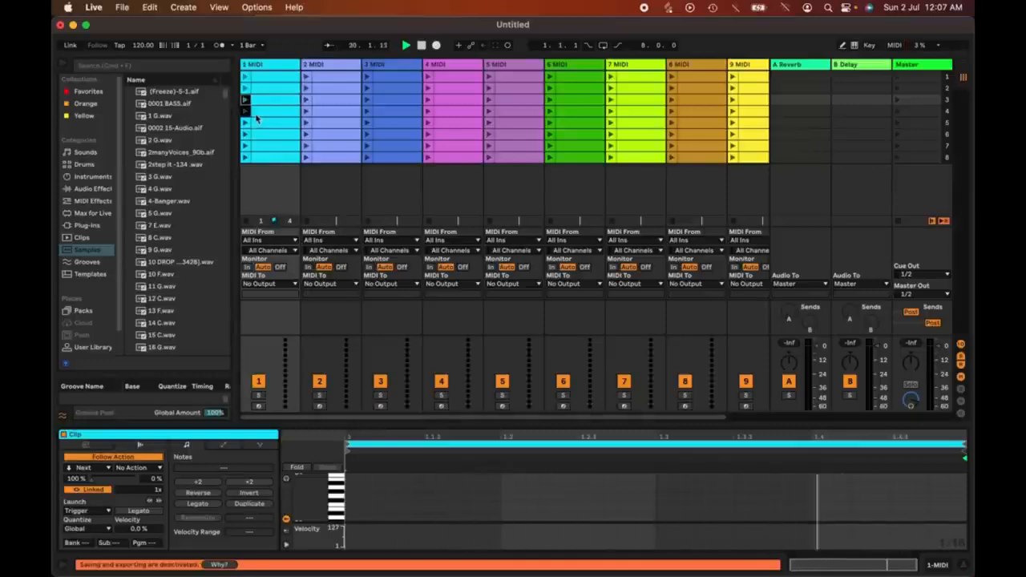
click(265, 113)
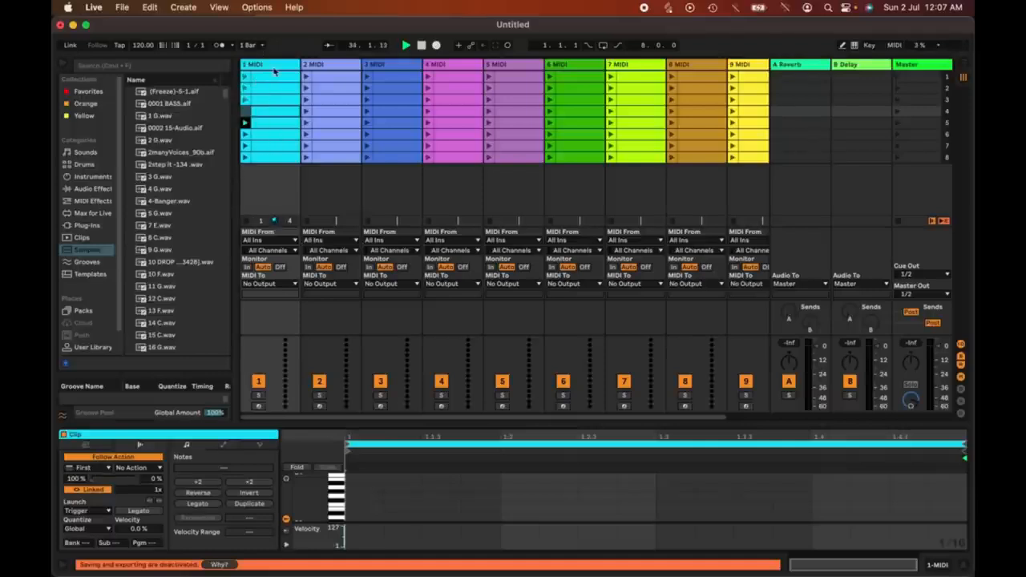
- Select all eight clips of the 1 MIDI track together
click(274, 78)
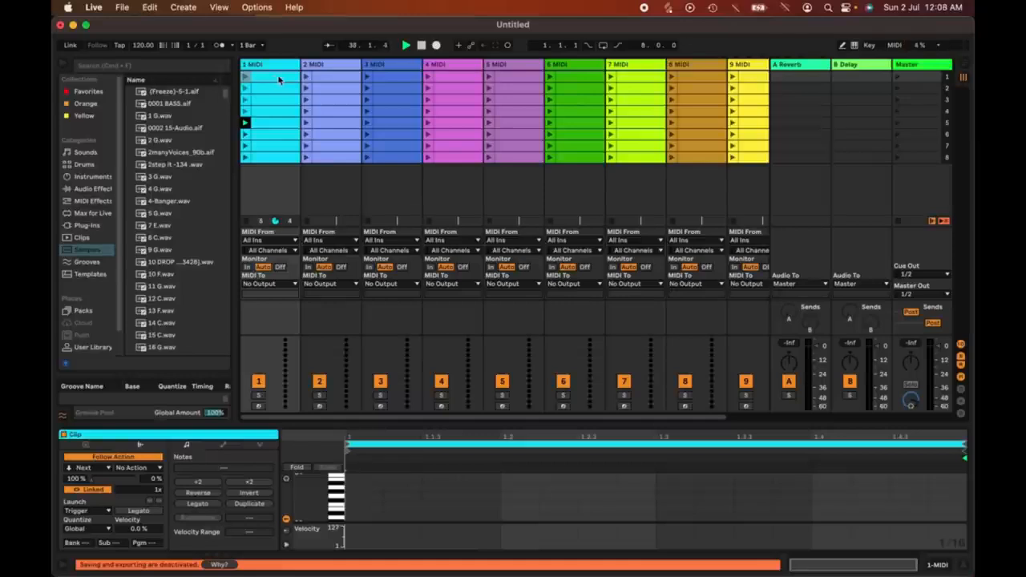
key(shift+Down)
key(shift+Down)
key(shift+Down)
key(shift+Down)
key(shift+Down)
key(shift+Down)
key(shift+Down)
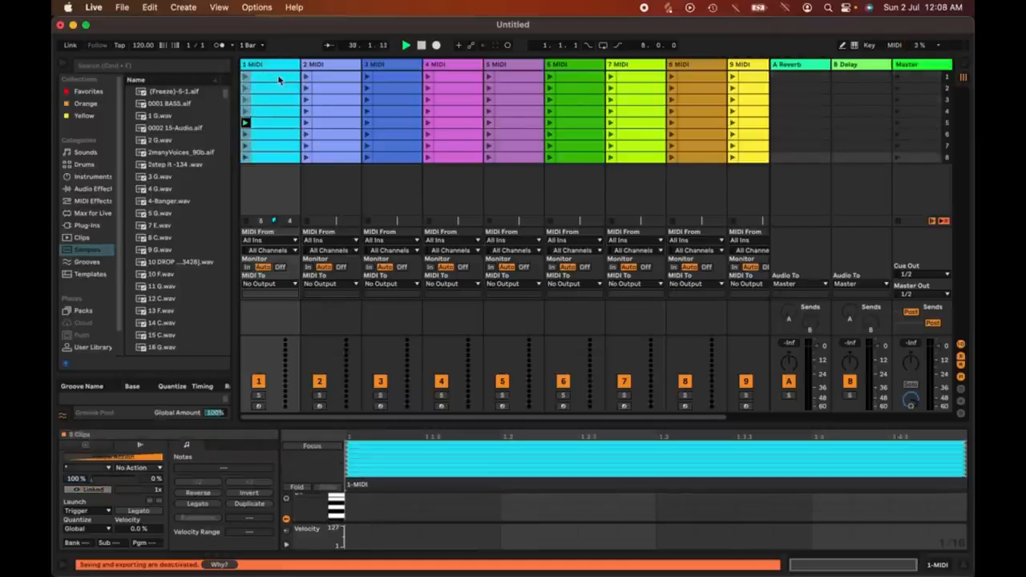
- Enable Follow Action on all eight selected clips of the 1 MIDI track and set the action to Next
click(112, 457)
click(112, 457)
click(112, 457)
click(95, 468)
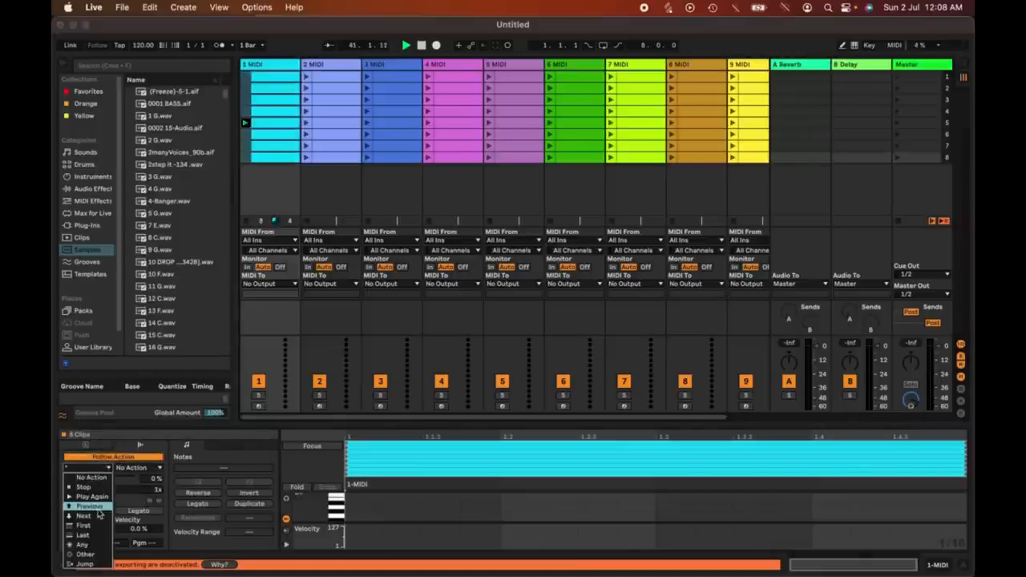
click(95, 516)
- Set the follow action of the eighth clip in the 1 MIDI track to First and launch the track's first clip
click(266, 160)
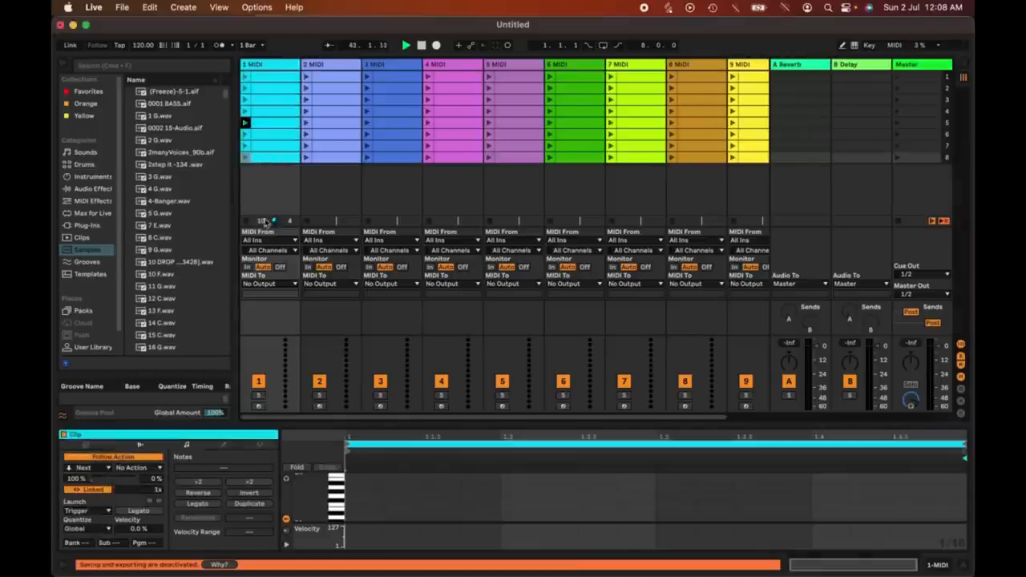
click(87, 468)
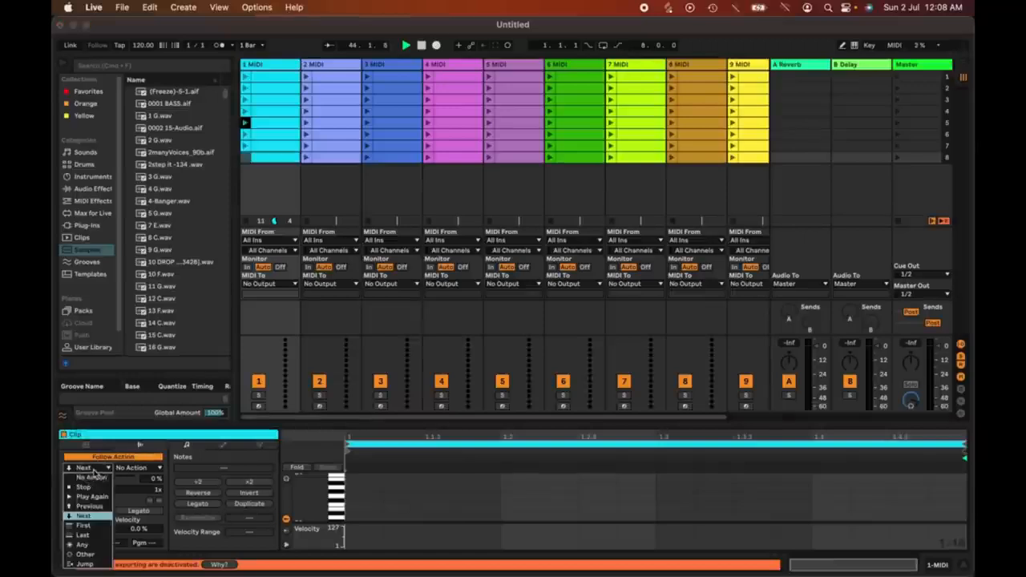
click(84, 526)
click(246, 78)
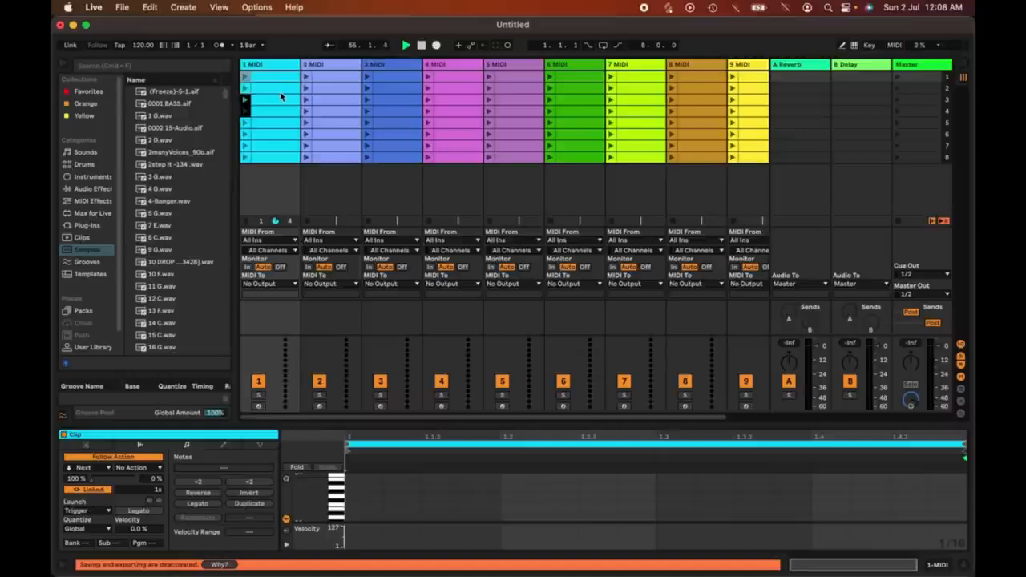
- Select every clip in all nine MIDI tracks, enable Follow Action on them and set the action to Next
key(super+a)
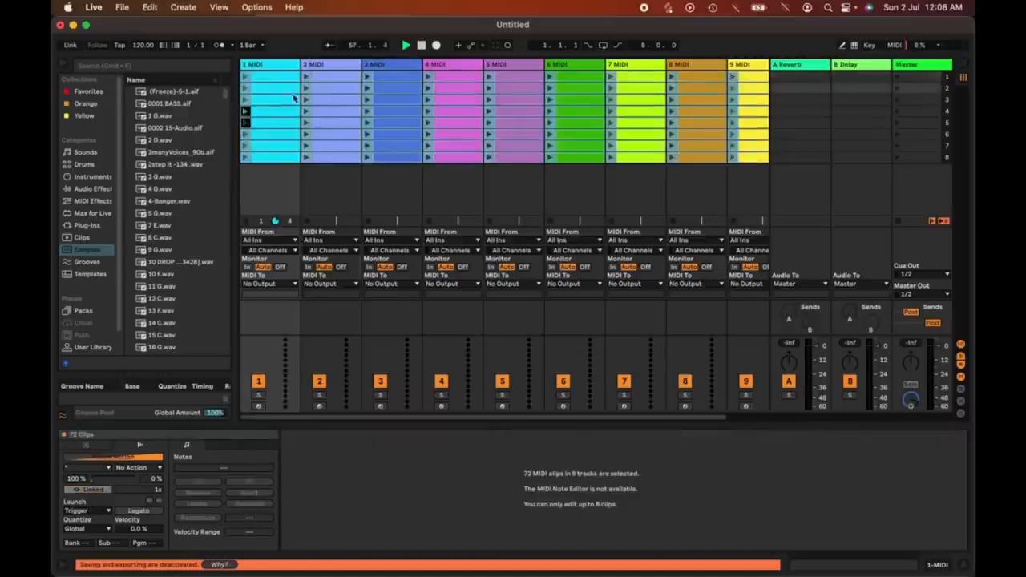
click(280, 94)
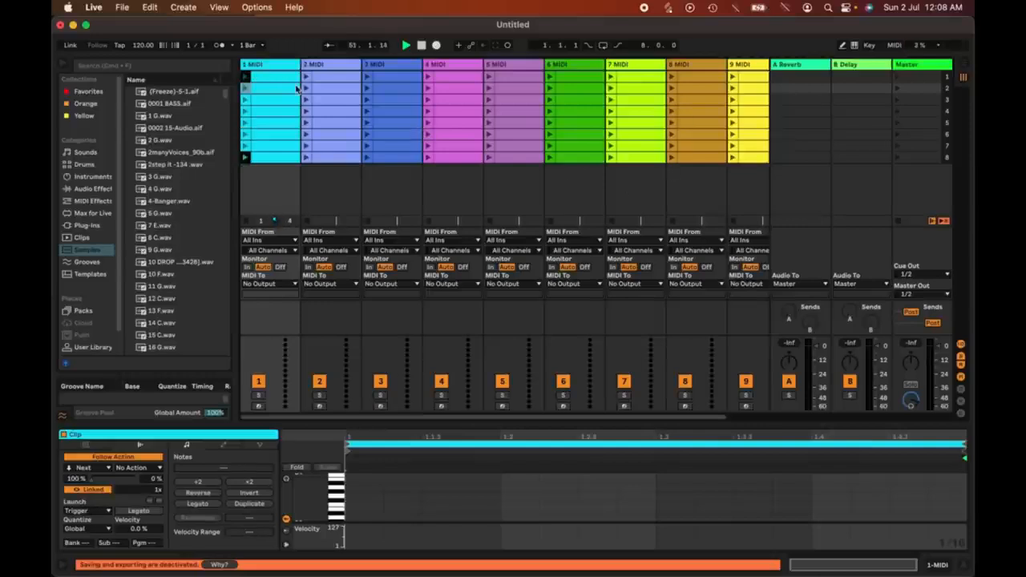
key(super+a)
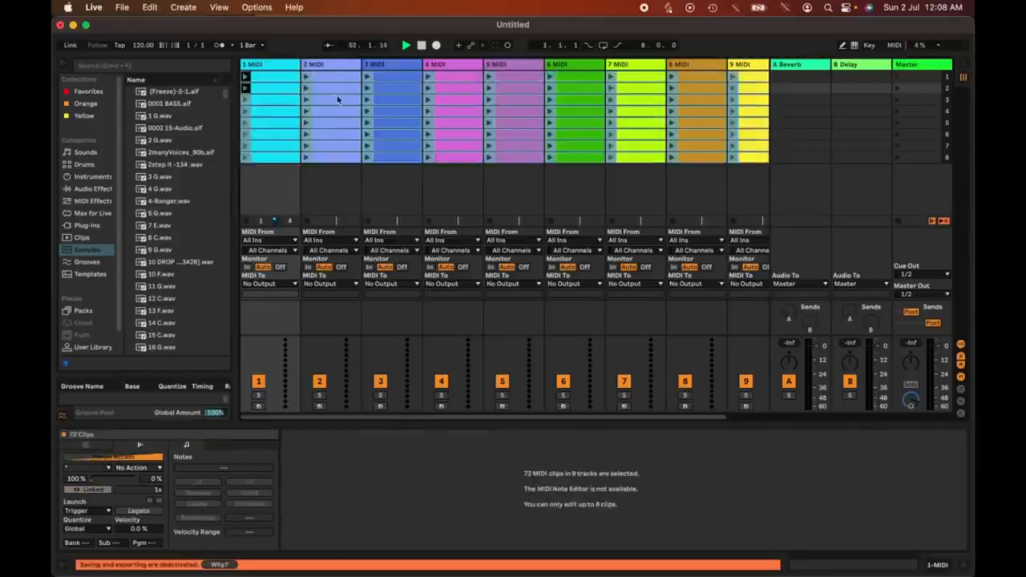
click(117, 457)
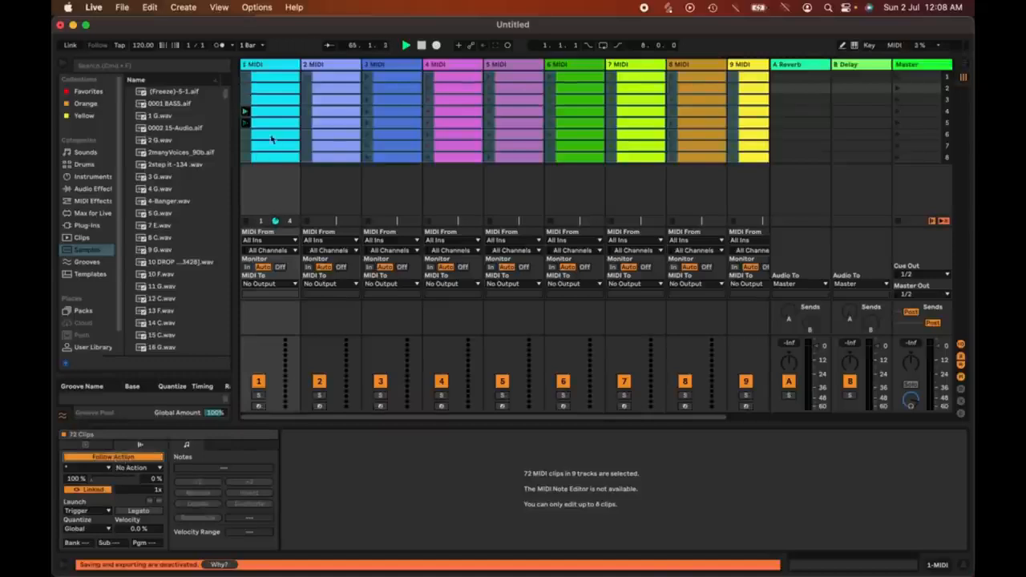
click(104, 469)
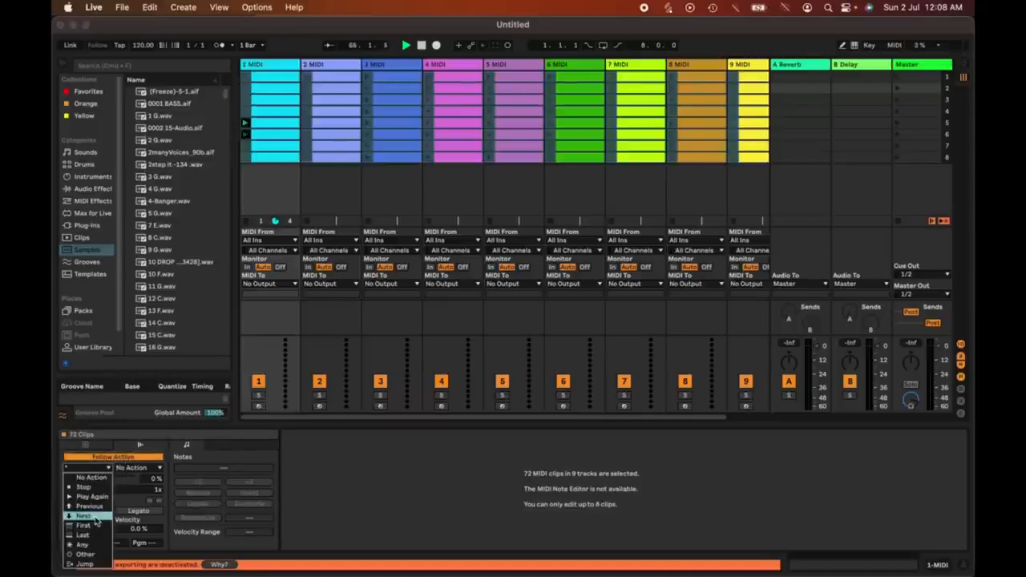
click(94, 517)
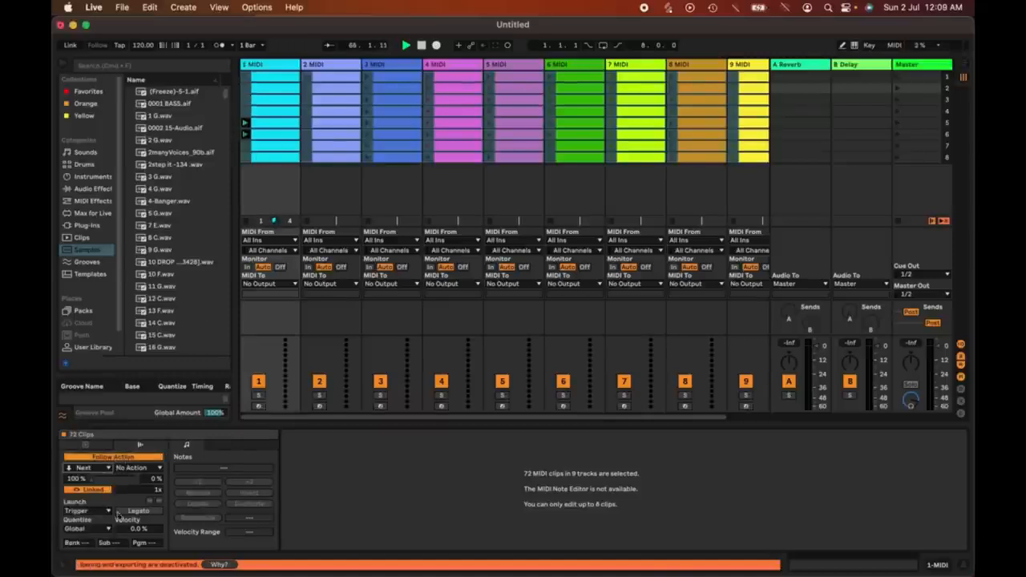
- Select the eighth-row clips across all nine MIDI tracks and set their follow action to First
click(284, 157)
scroll(283, 157, right, 1)
click(372, 178)
scroll(295, 167, left, 1)
click(281, 159)
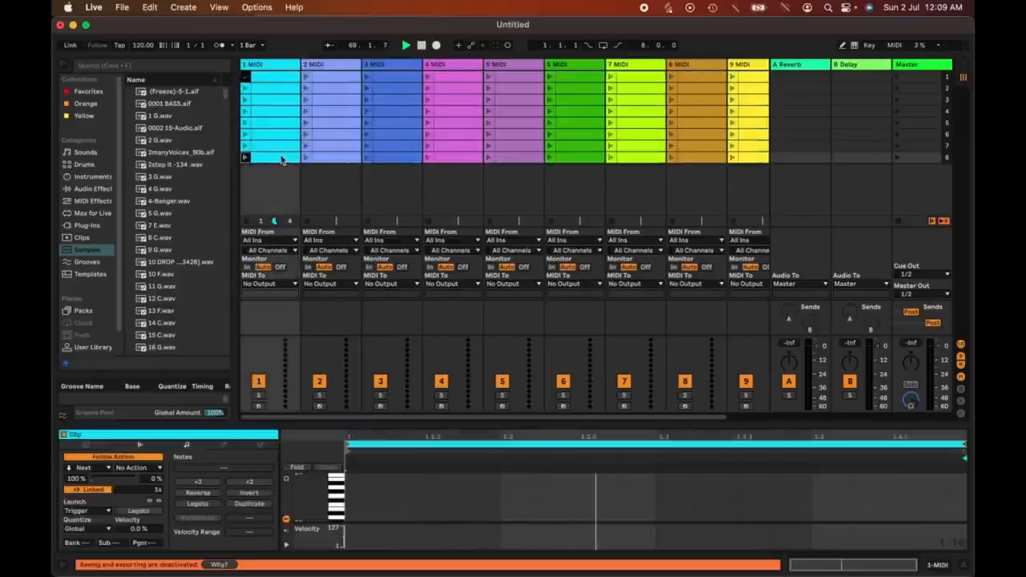
key(shift+Right)
key(shift+Right)
key(shift+Right)
key(shift+Right)
key(shift+Right)
key(shift+Right)
key(shift+Right)
key(shift+Right)
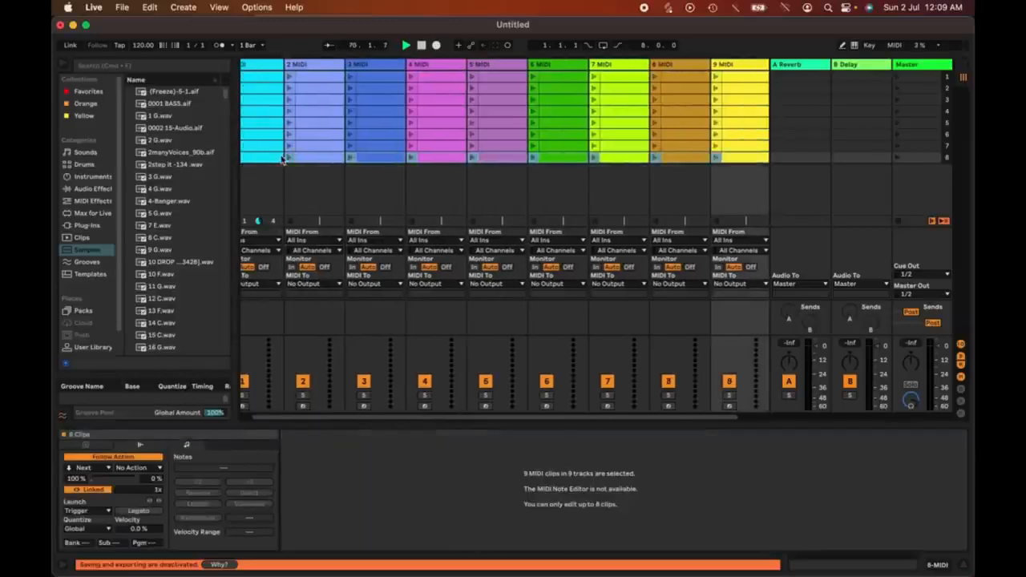
click(95, 468)
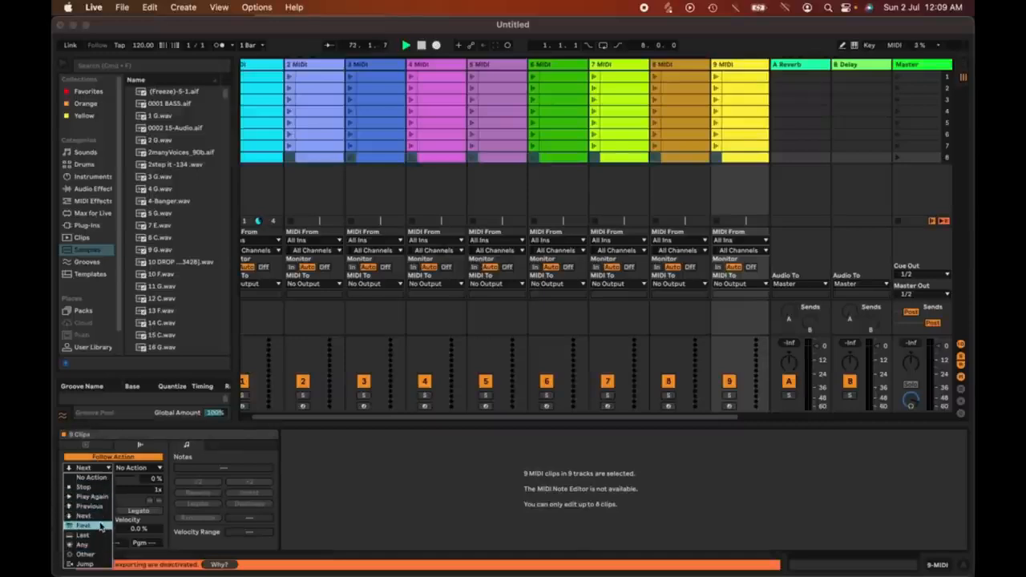
click(100, 525)
scroll(513, 210, left, 2)
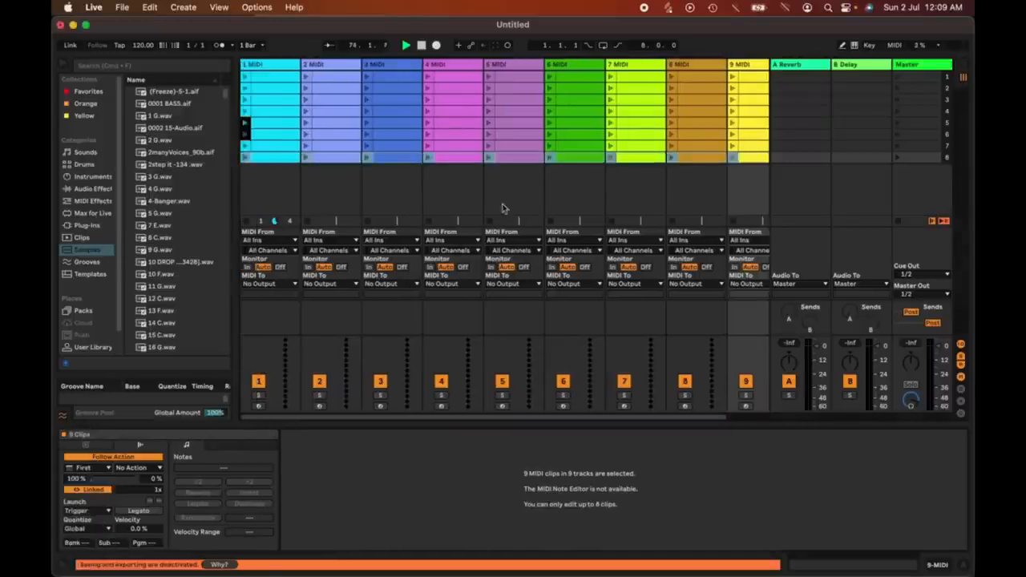
- Launch the eighth scene and play its clips on all tracks, followed by the first scene
click(898, 158)
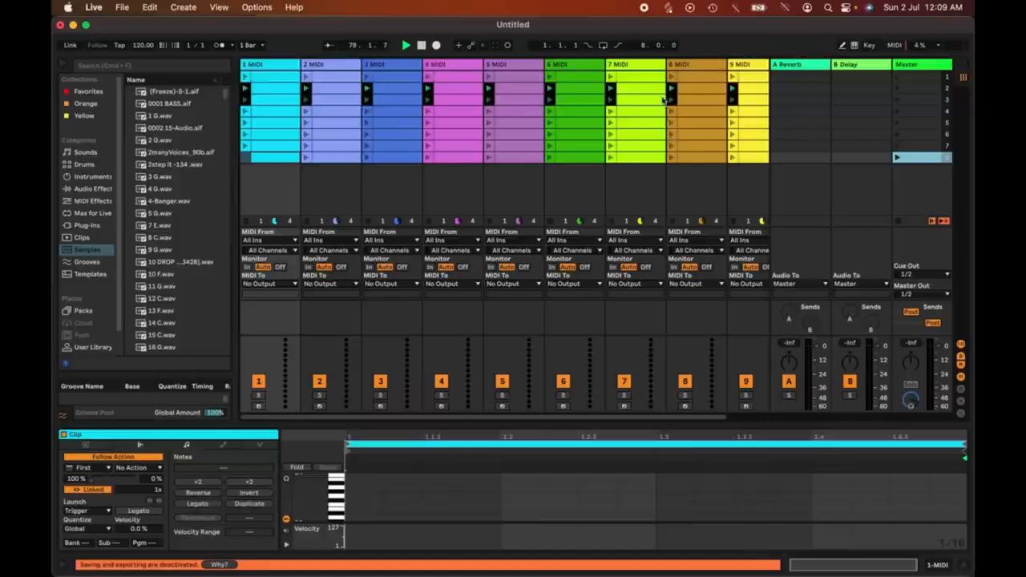
click(656, 207)
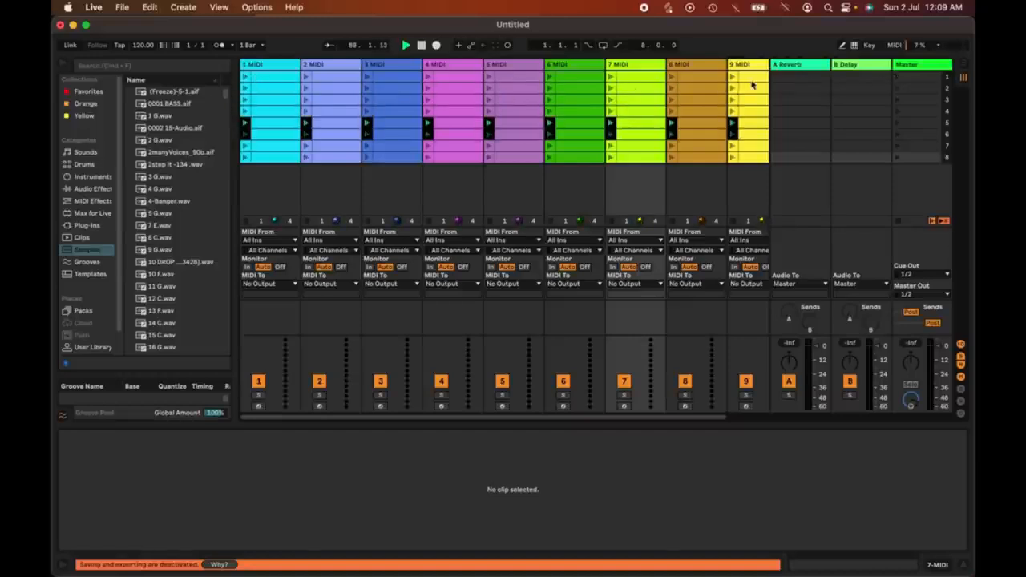
click(896, 78)
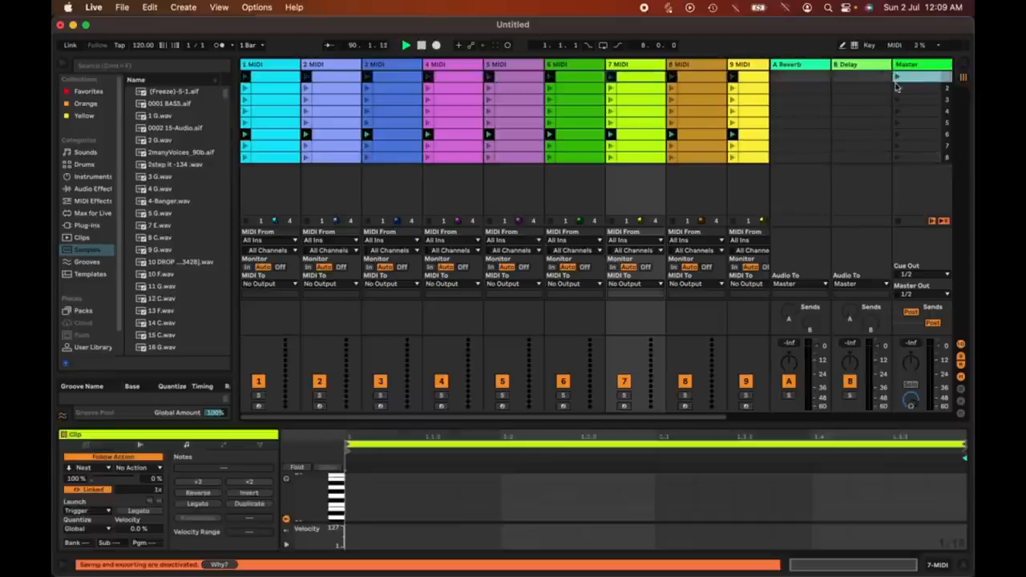
- Name the first scene INTRO and the second scene VERSE
click(896, 76)
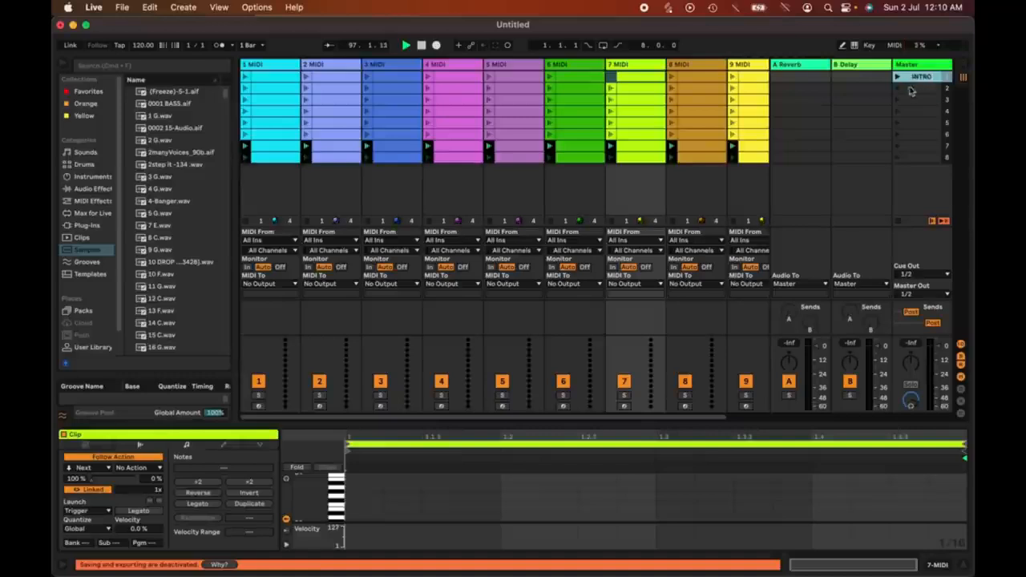
click(893, 89)
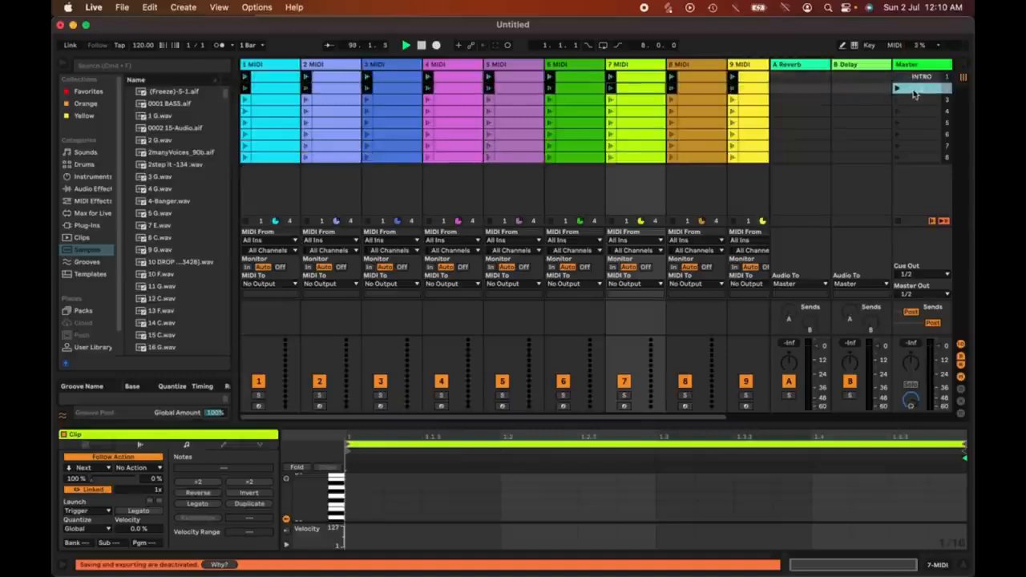
text(VERSE)
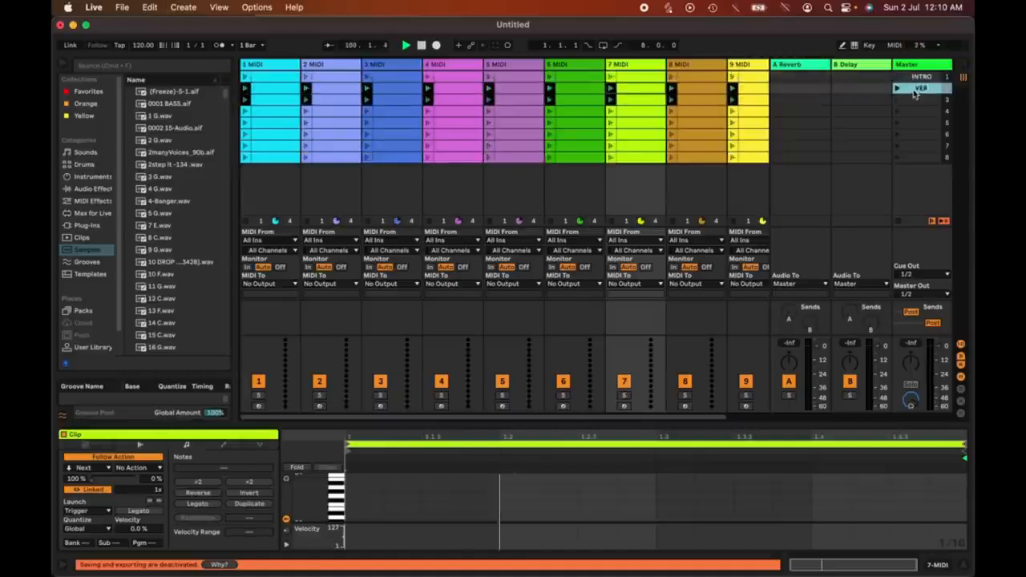
key(Return)
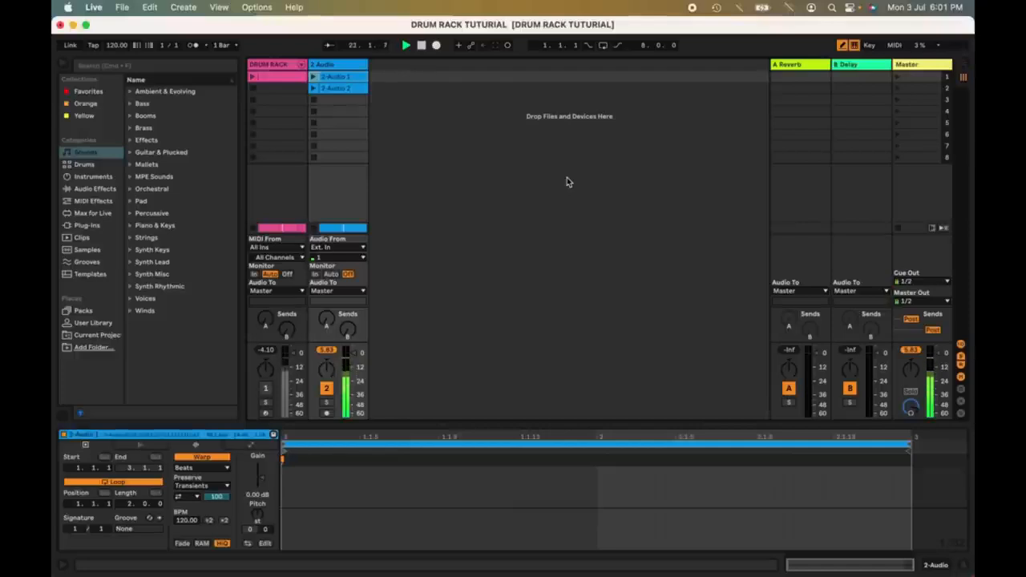
- In the DRUM RACK TUTURIAL set, insert a new MIDI track and rename it DR
key(super+shift+t)
click(388, 66)
key(super+r)
text(B)
key(Return)
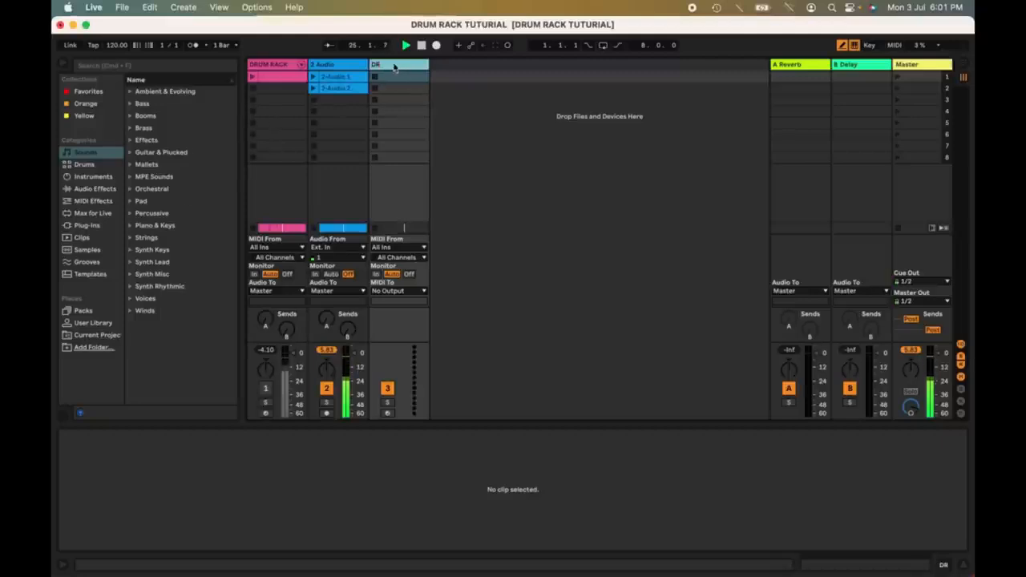
- Load an empty Drum Rack from the instruments onto the DR track
click(90, 165)
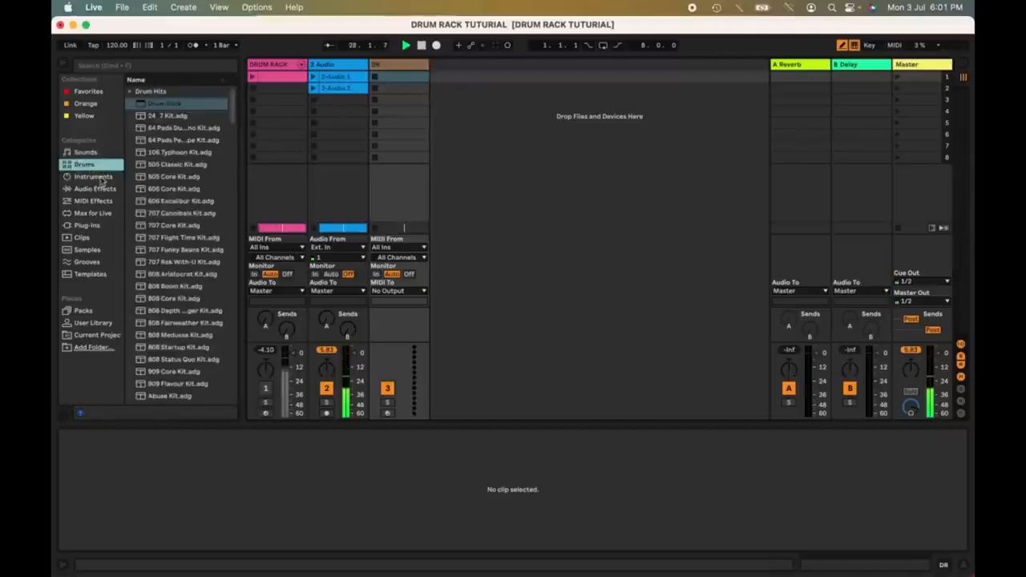
click(96, 177)
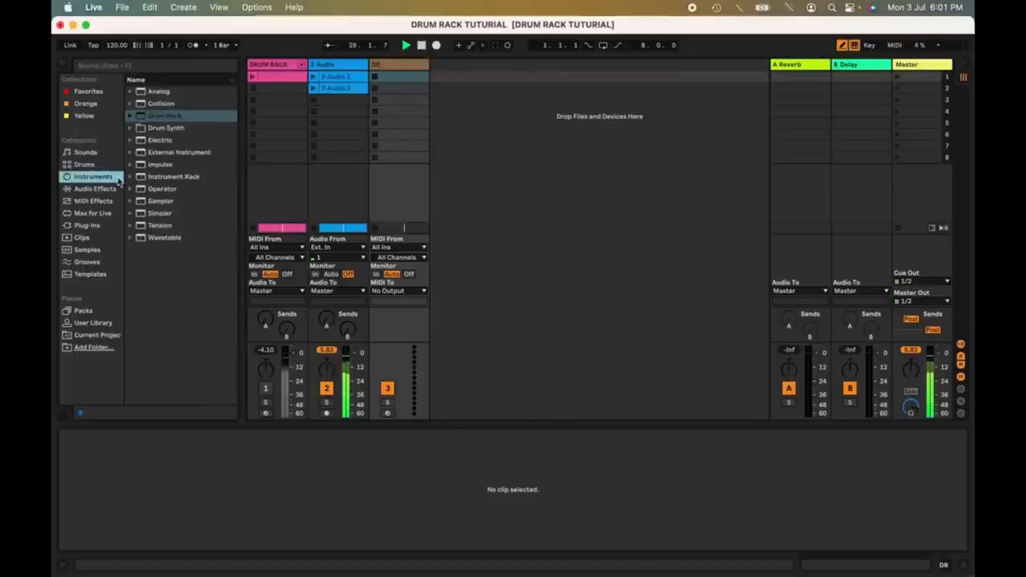
double_click(154, 117)
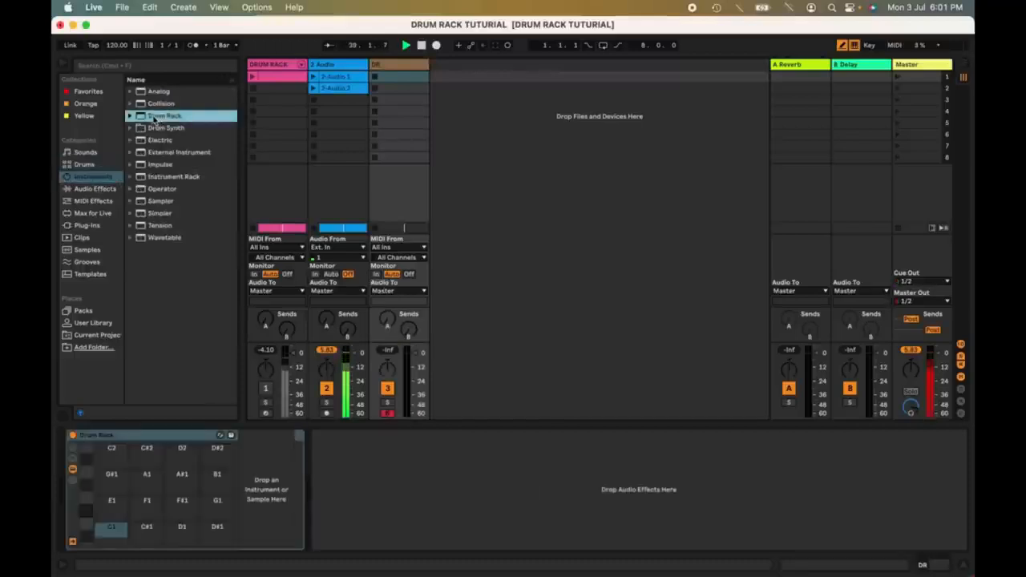
click(350, 475)
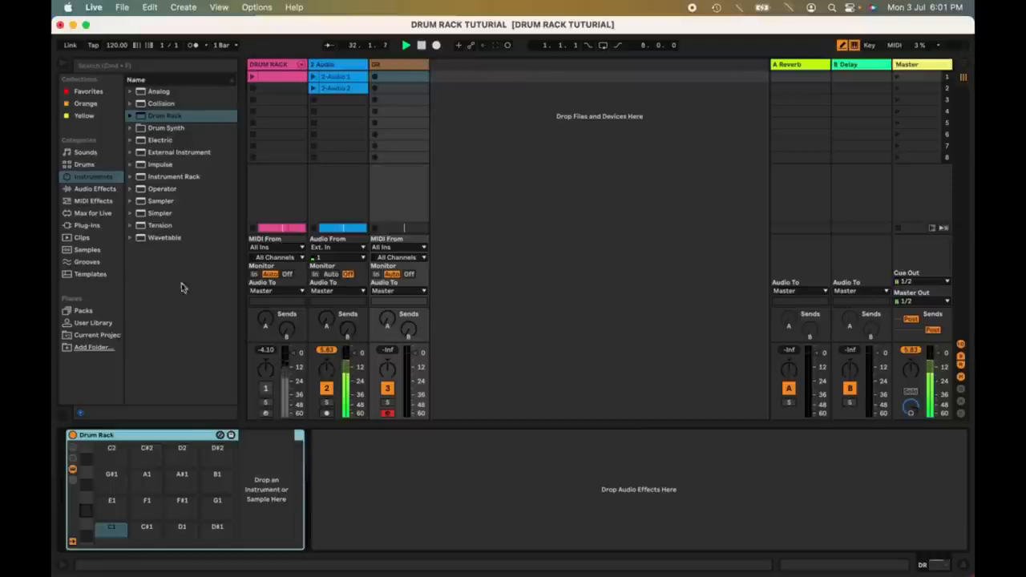
- Look through the library's sample list for sounds to load into the Drum Rack
click(87, 249)
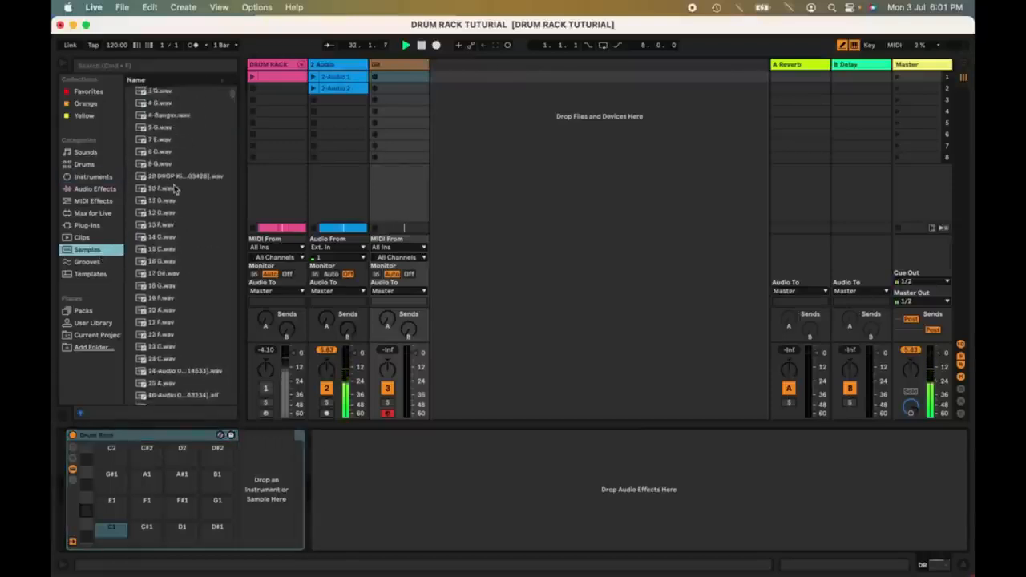
scroll(175, 190, down, 10)
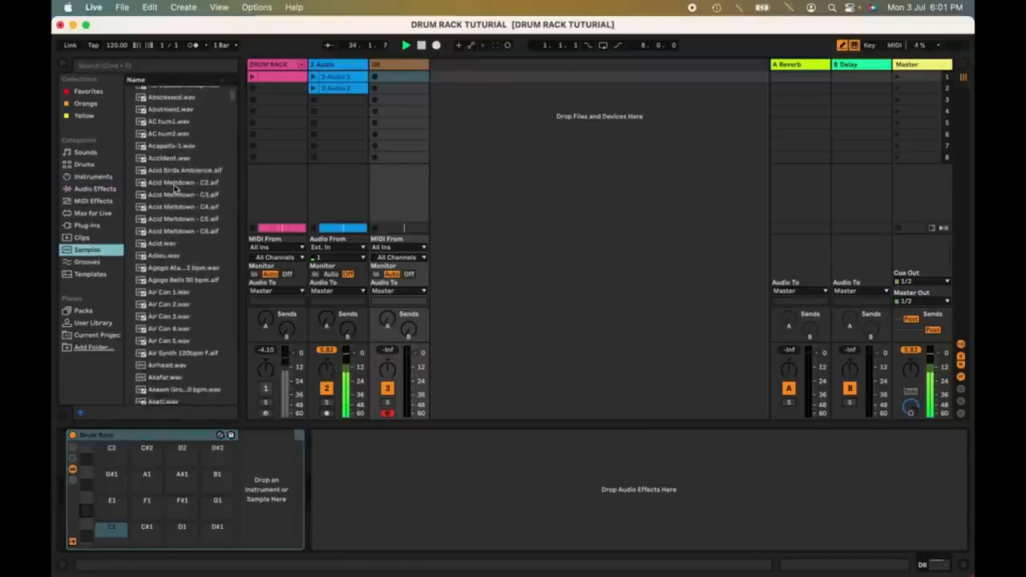
scroll(175, 189, down, 5)
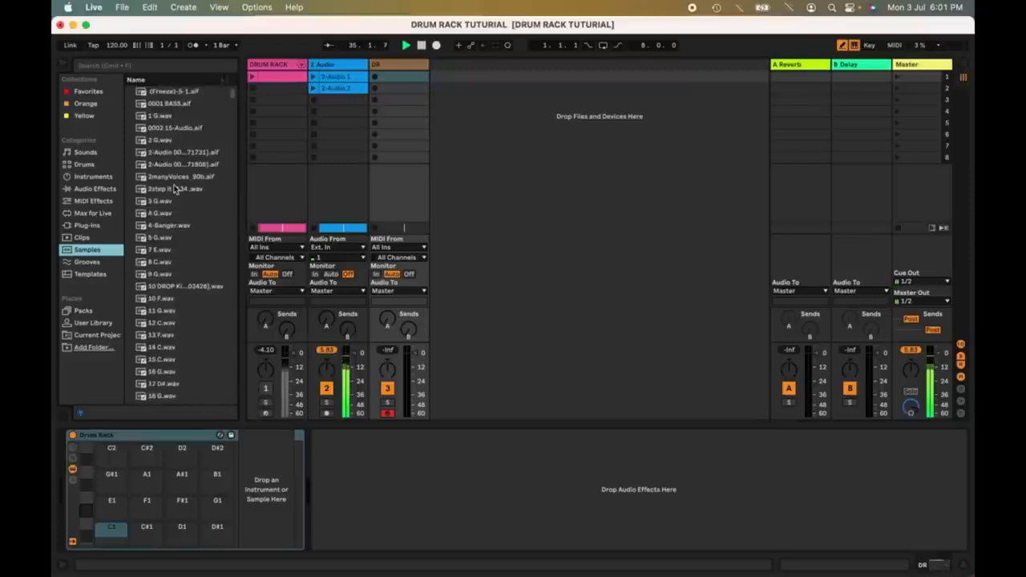
scroll(174, 189, down, 8)
scroll(175, 189, down, 10)
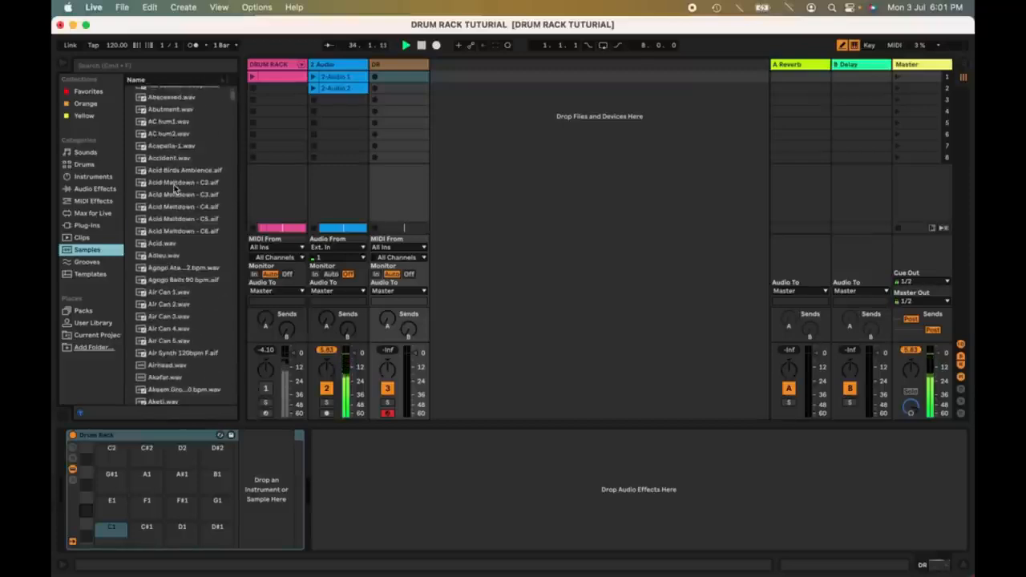
scroll(175, 189, down, 10)
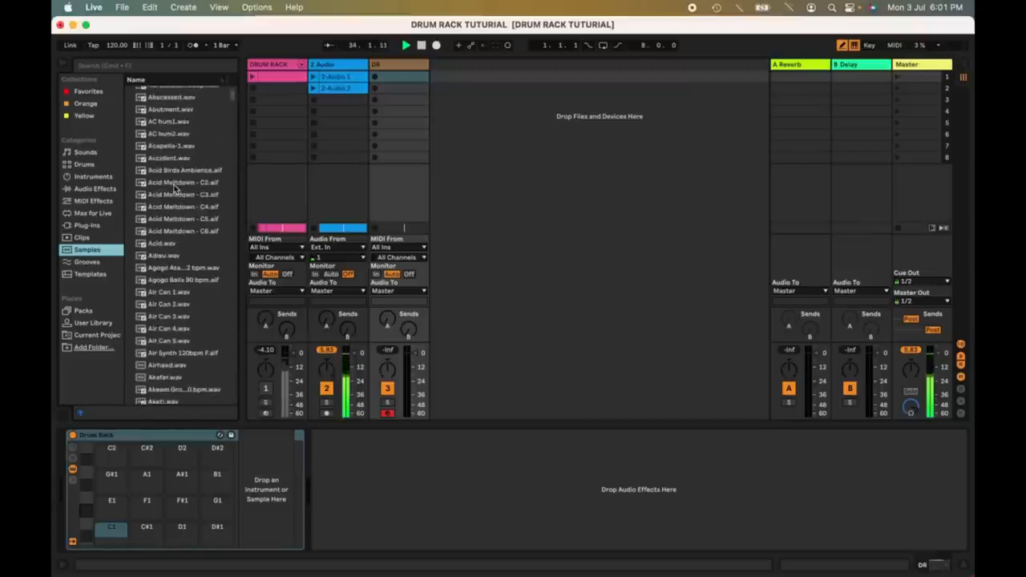
scroll(175, 189, down, 10)
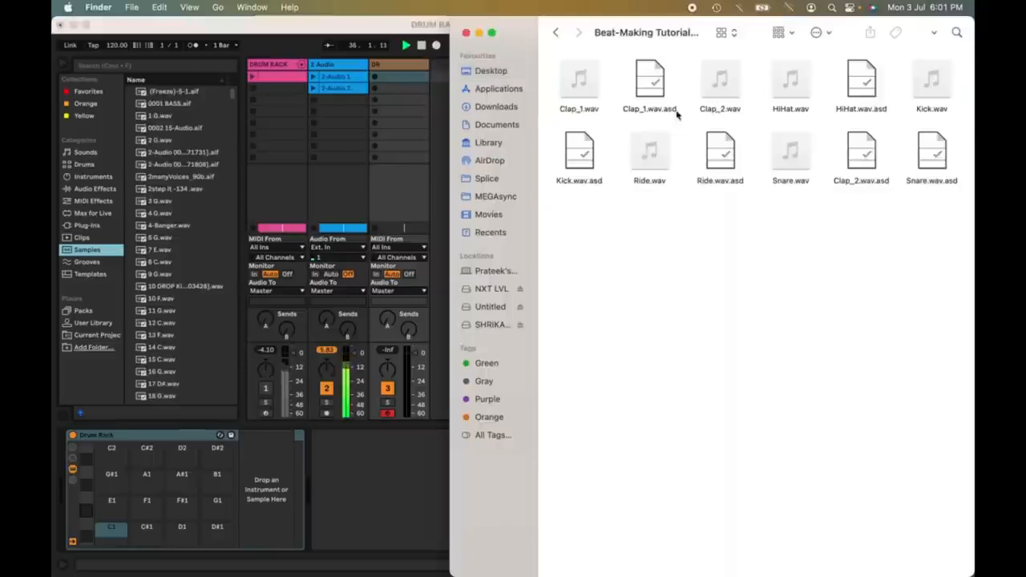
- Load all samples from the Beat-Making Tutorial folder in Finder into the Drum Rack starting at pad C1, and move Kick to pad C1
key(super+a)
drag(579, 80, 114, 535)
click(146, 532)
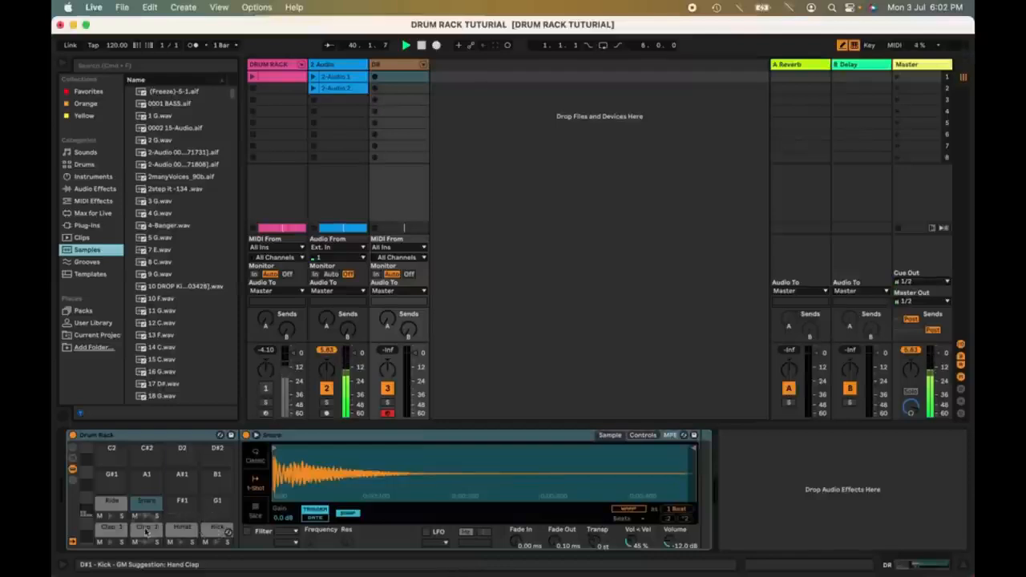
drag(218, 529, 118, 533)
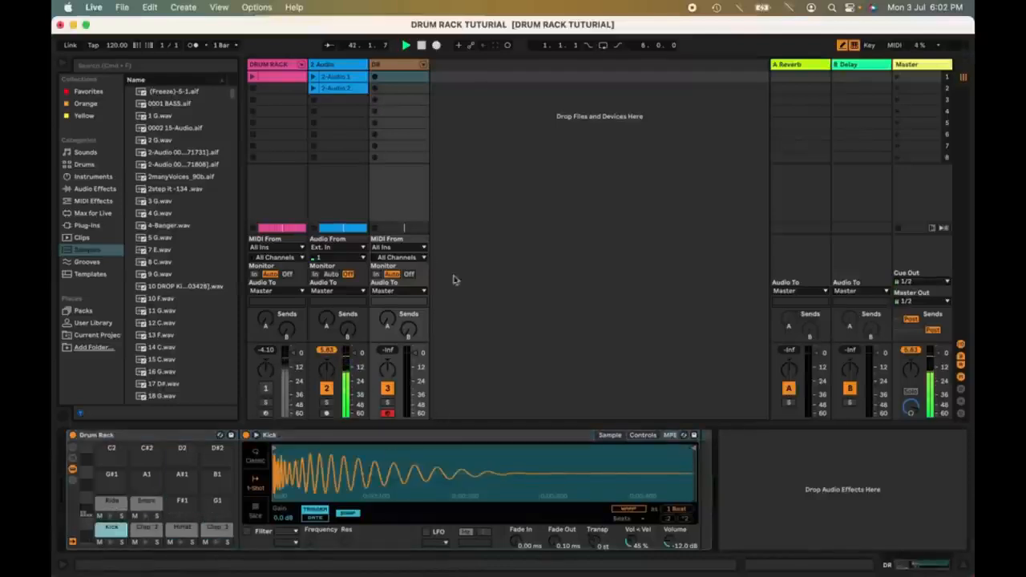
- Rename the Drum Rack device DR- Tutorial and save it as a preset in the User Library
click(159, 435)
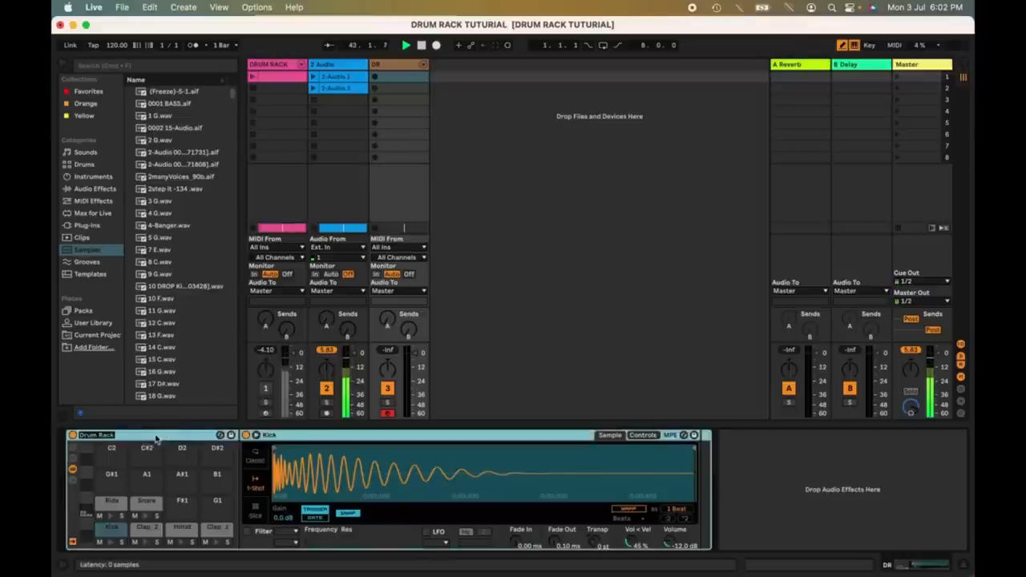
key(super+r)
text(DR- Tutorial)
key(Return)
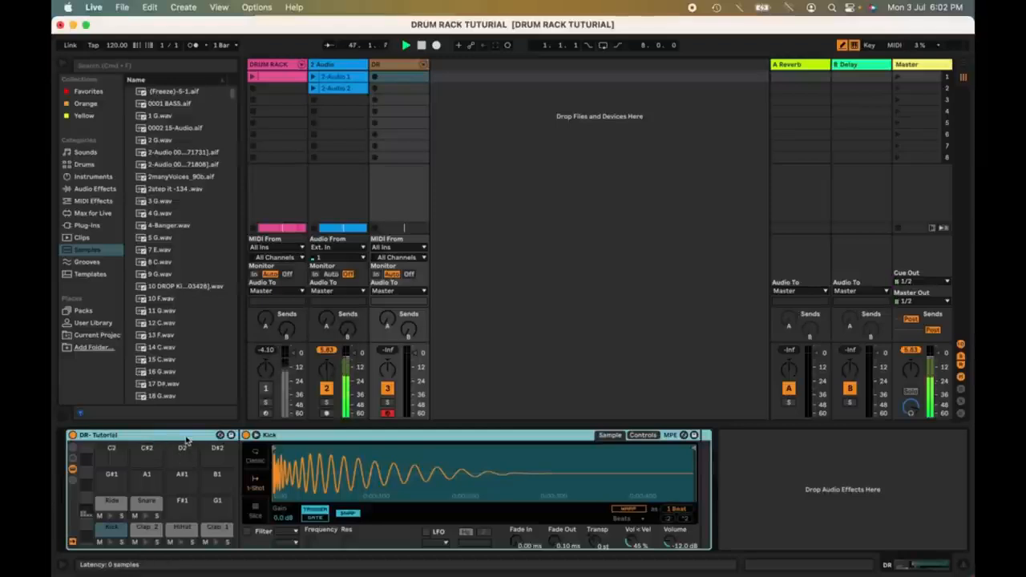
click(231, 435)
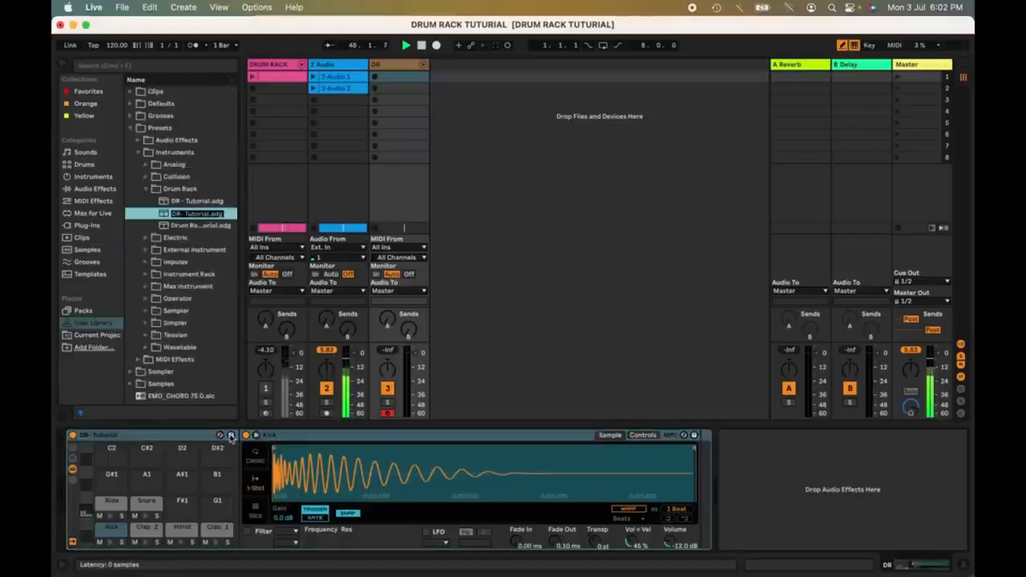
key(Return)
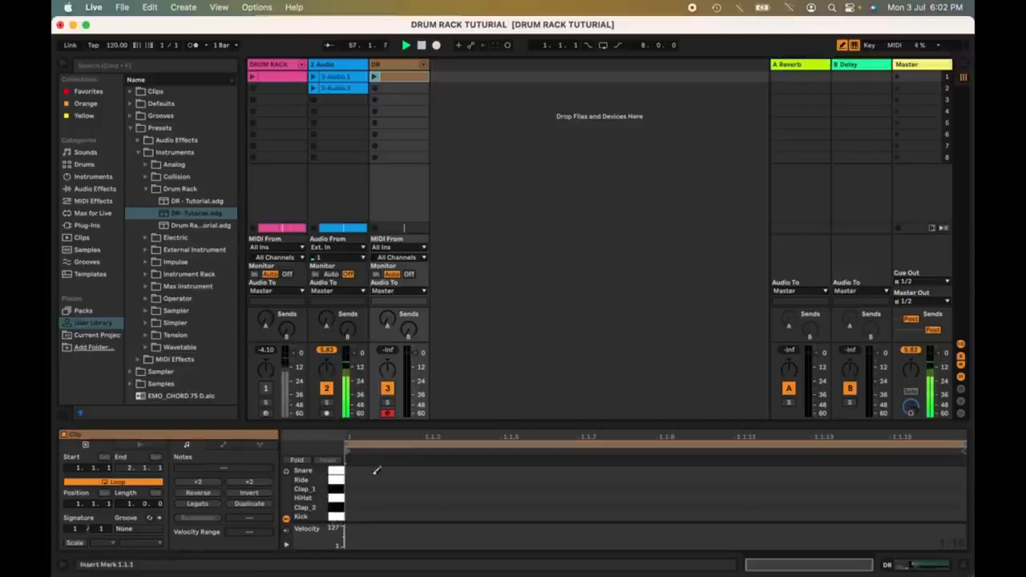
- Draw Kick notes at 1.1.1, 1.1.5, 1.1.9 and 1.1.13, and Clap_2 notes at 1.1.5 and 1.1.13 in the DR clip
click(371, 516)
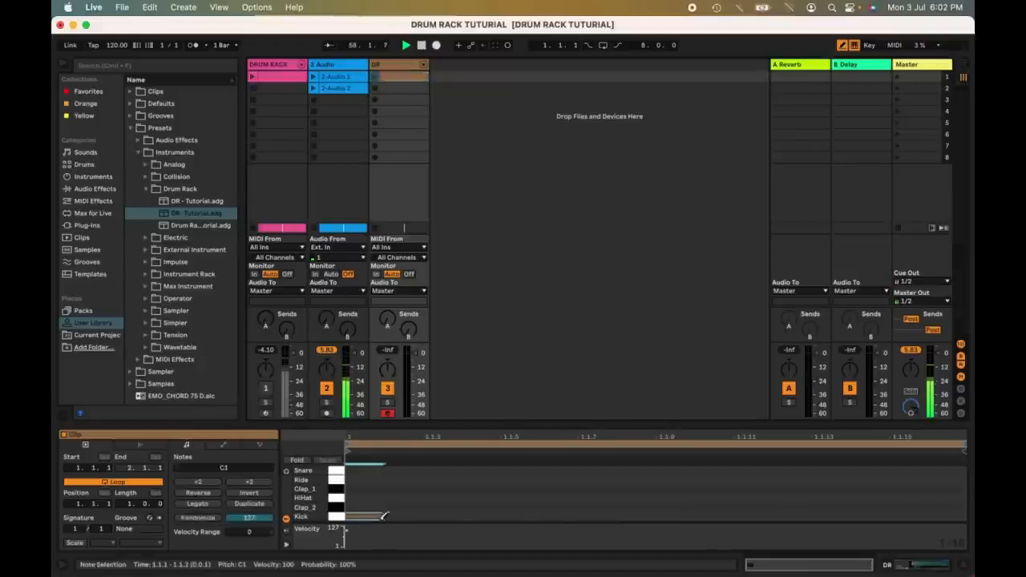
click(529, 516)
click(686, 515)
click(840, 514)
click(521, 506)
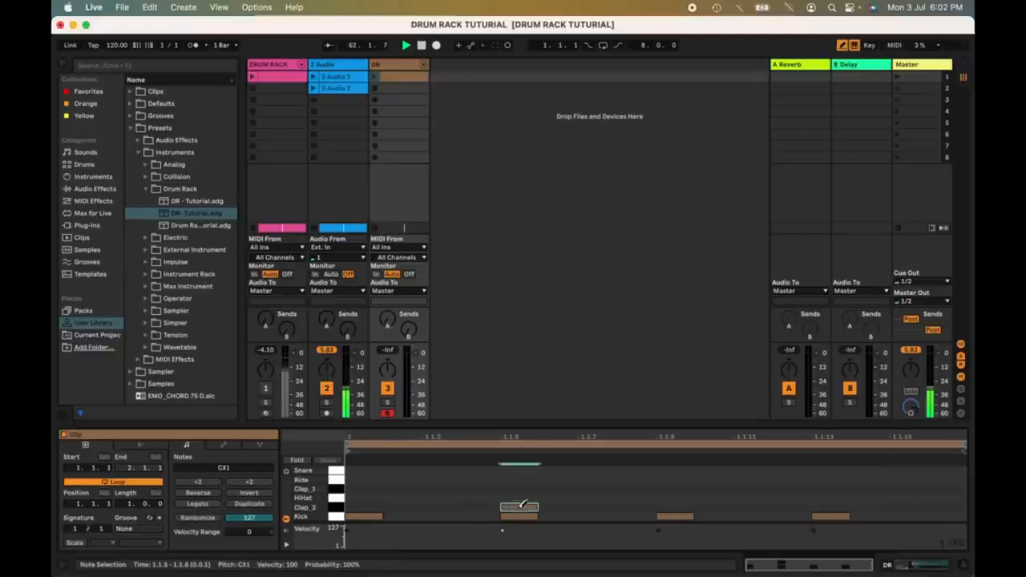
click(829, 505)
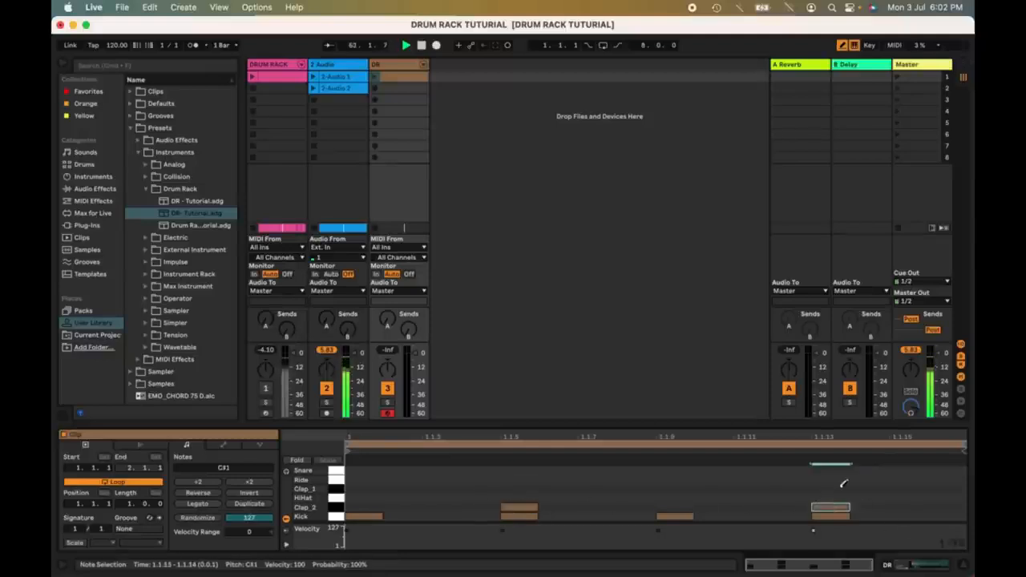
- Draw HiHat notes on the off-beats at 1.1.3, 1.1.7, 1.1.11 and 1.1.15 in the DR clip
click(445, 497)
click(607, 497)
click(753, 497)
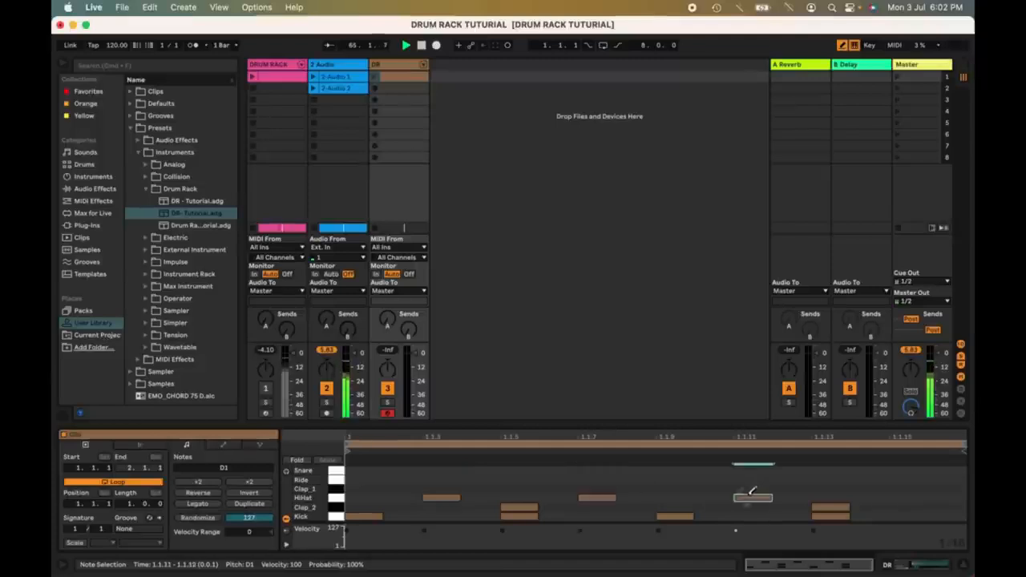
click(908, 497)
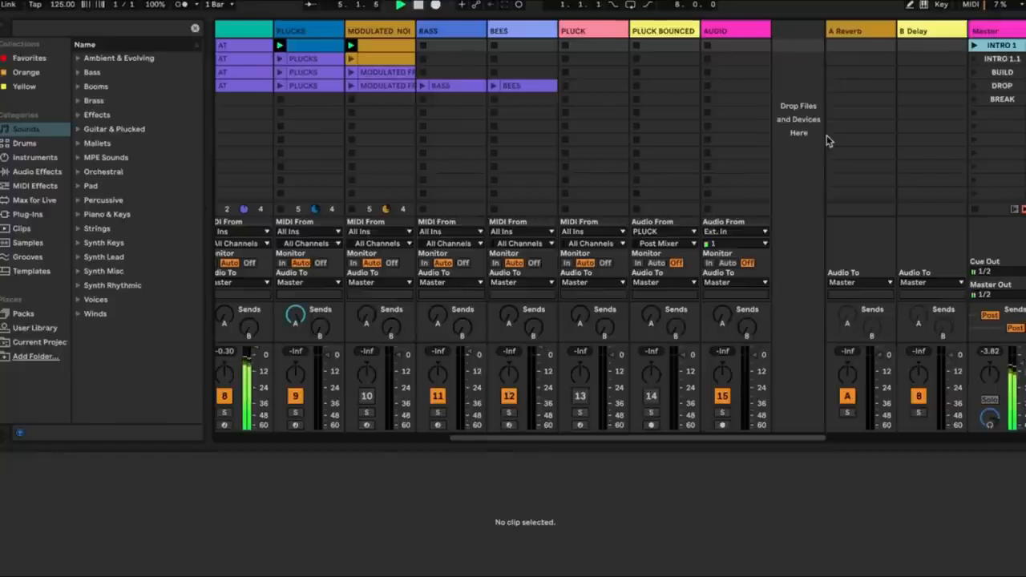
- Relaunch the INTRO 1 scene and look across the tracks to see which clips play in it
scroll(826, 136, left, 10)
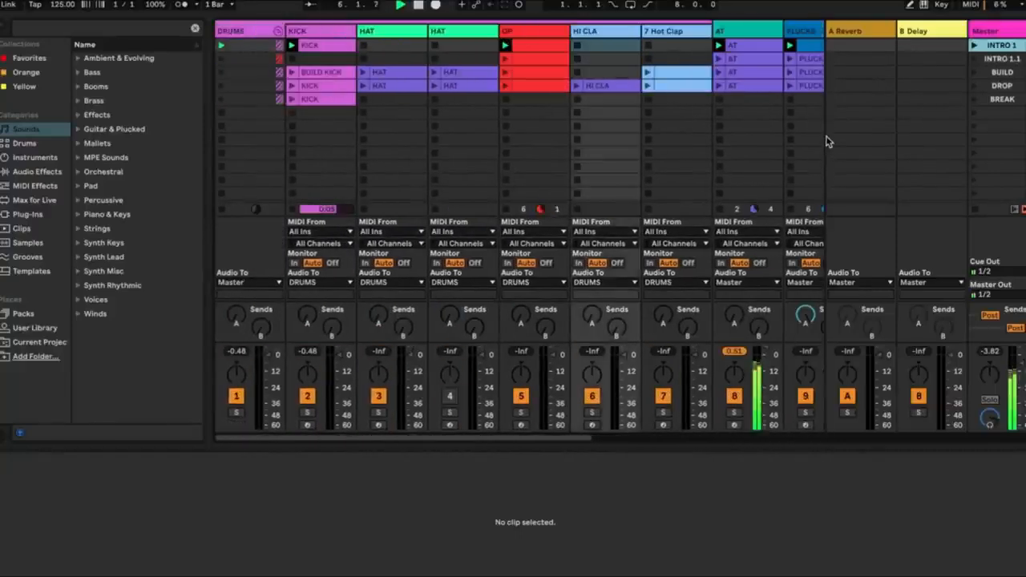
scroll(827, 140, right, 3)
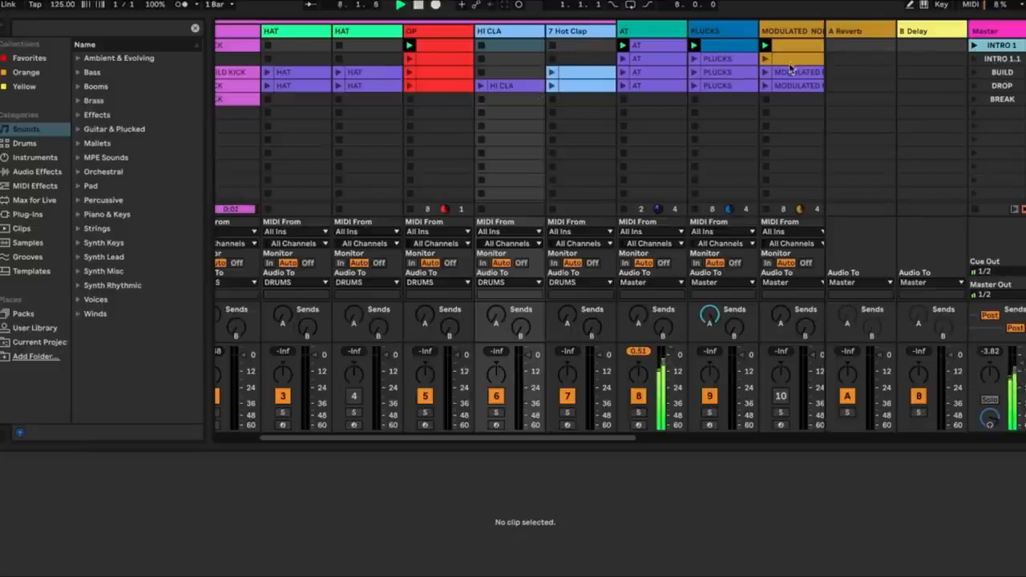
click(975, 45)
click(975, 46)
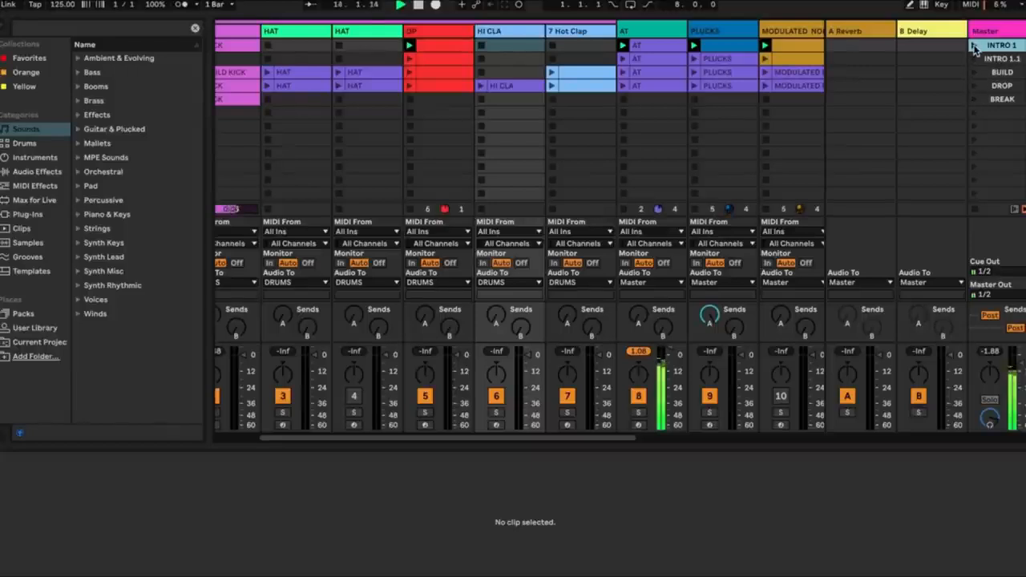
scroll(804, 51, right, 2)
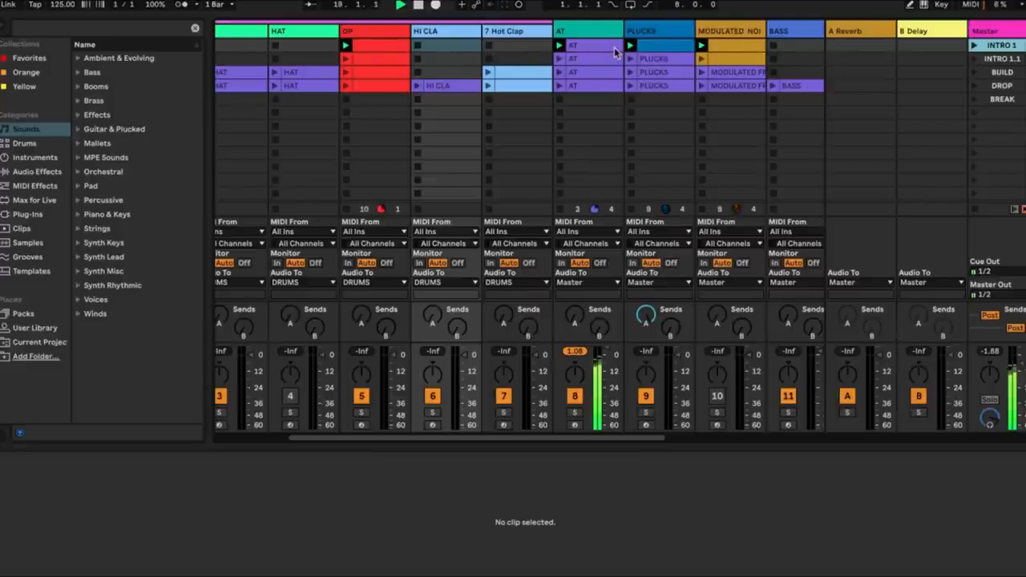
scroll(600, 50, left, 3)
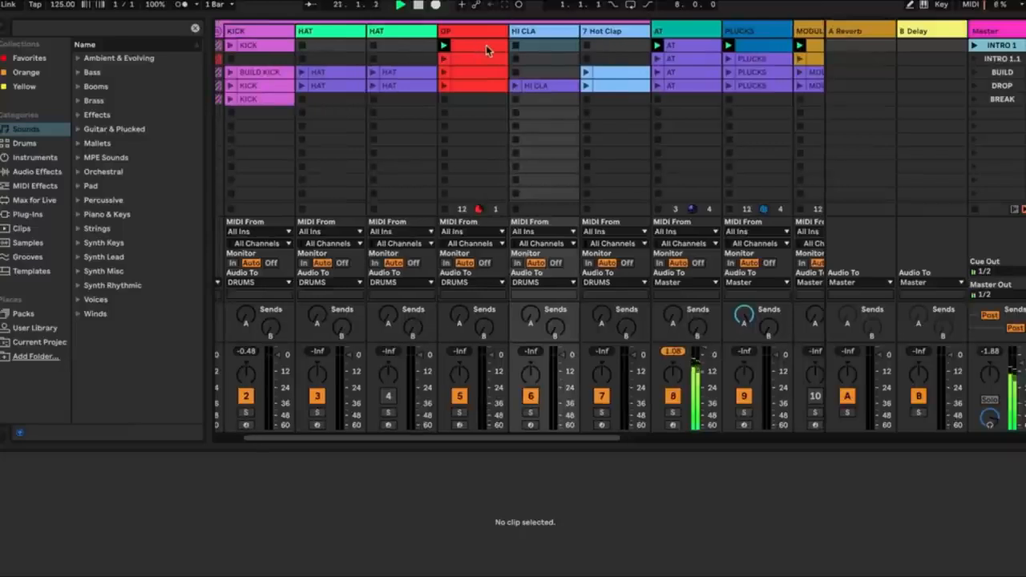
scroll(493, 45, right, 2)
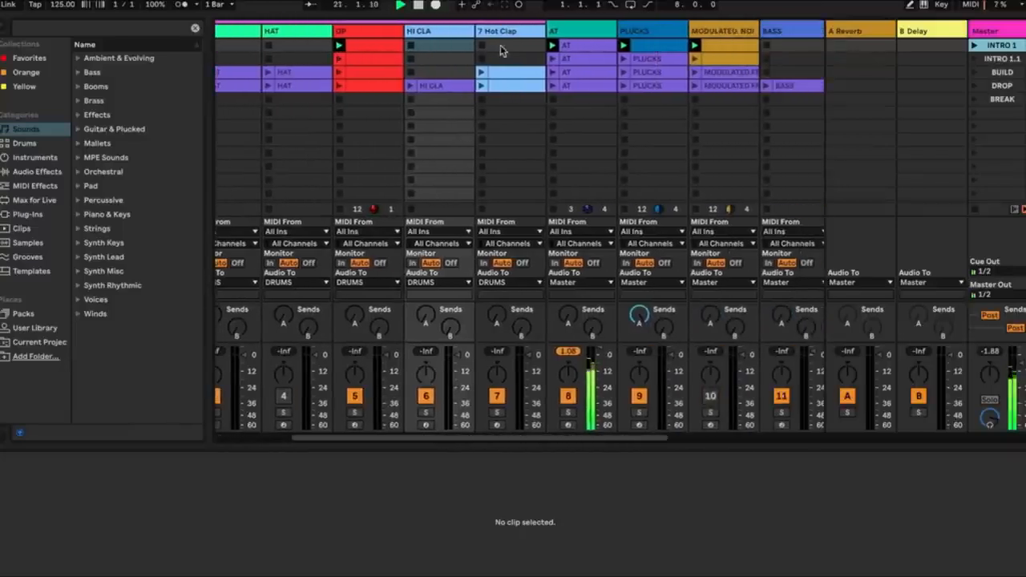
- Launch the INTRO 1.1, BUILD, DROP and BREAK scenes one after another to audition them
click(977, 60)
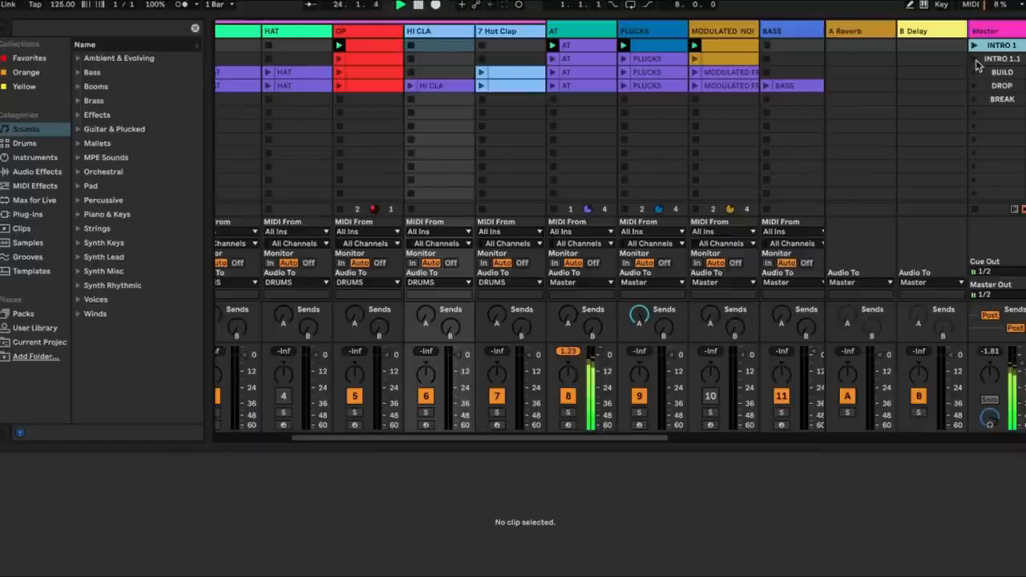
click(975, 72)
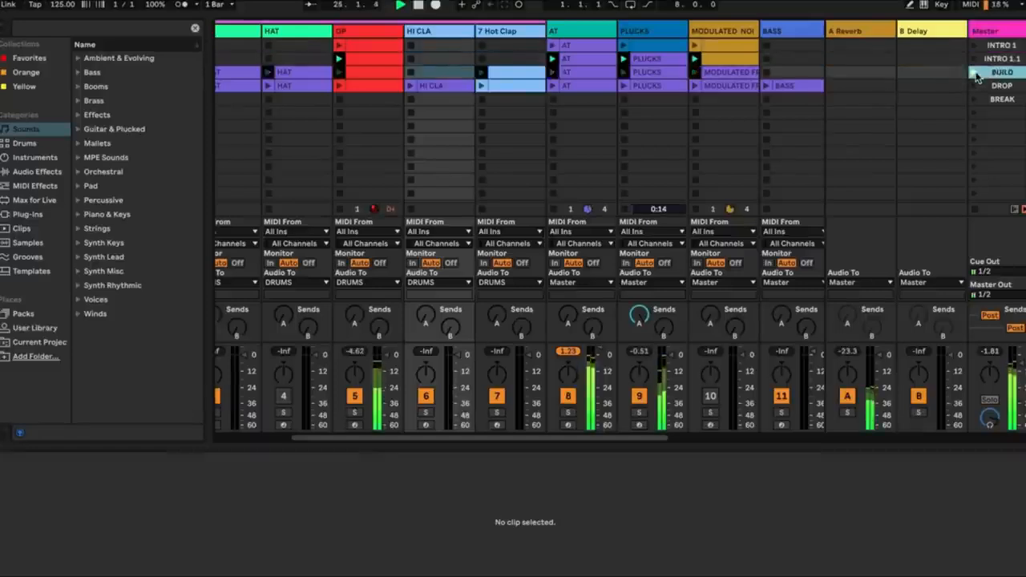
click(976, 87)
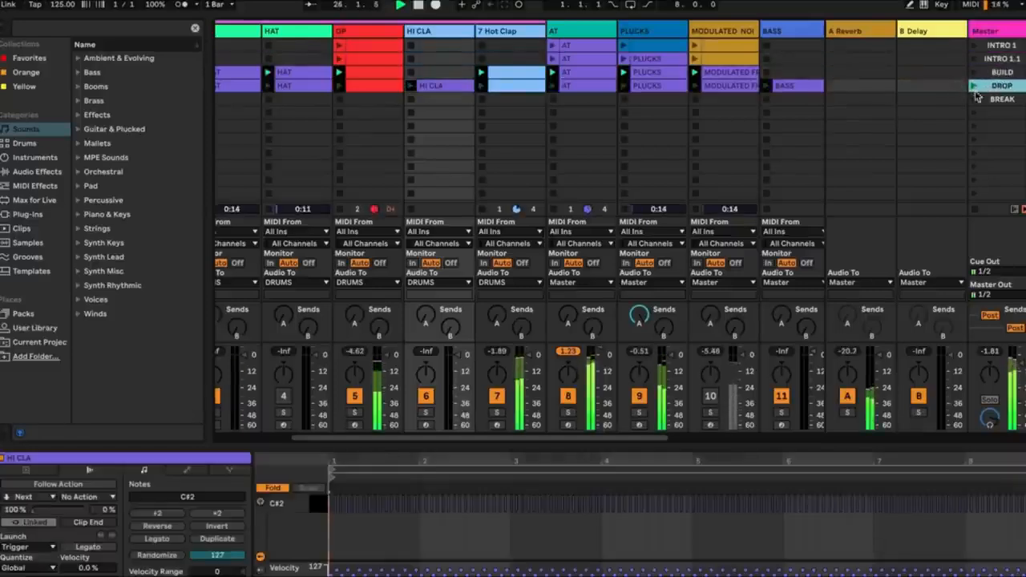
click(976, 99)
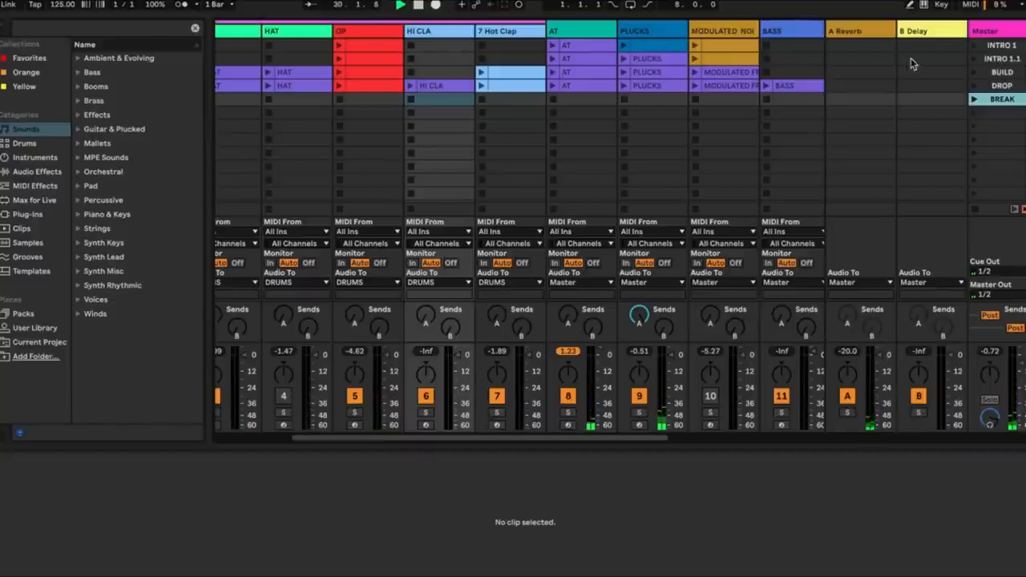
- Run through the scenes again from INTRO 1 to DROP, and stop all clips
click(976, 46)
click(974, 59)
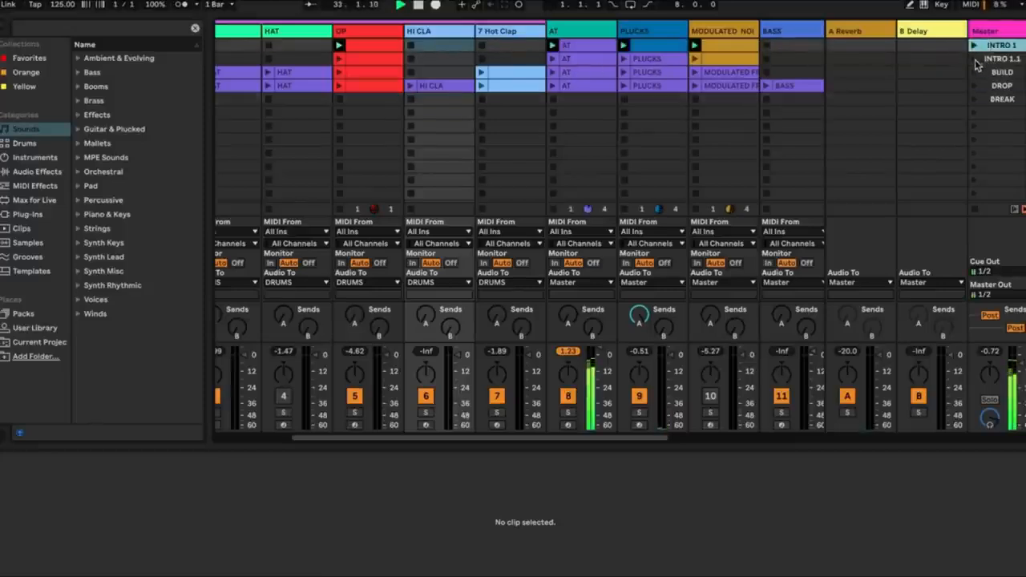
click(978, 72)
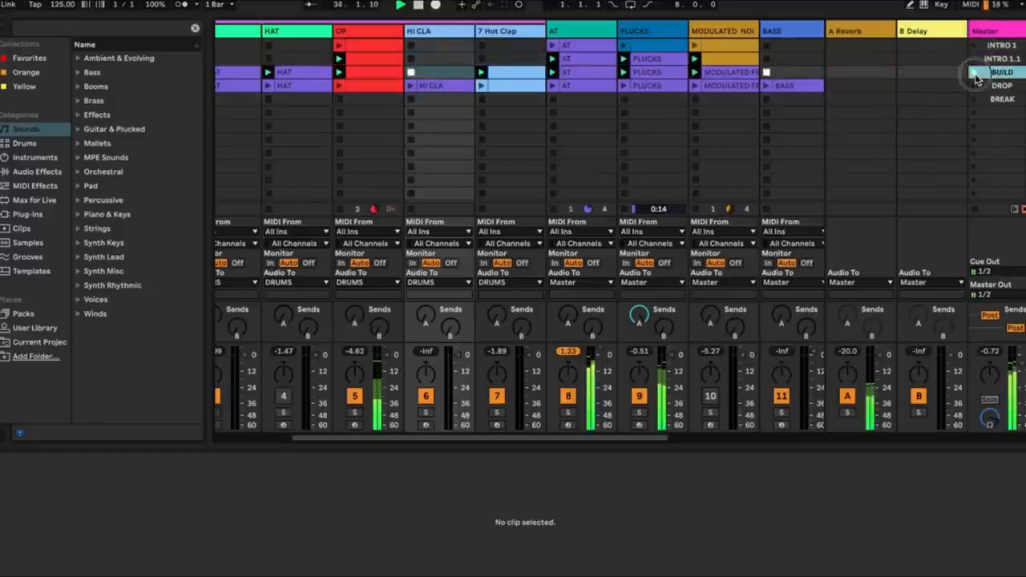
click(976, 85)
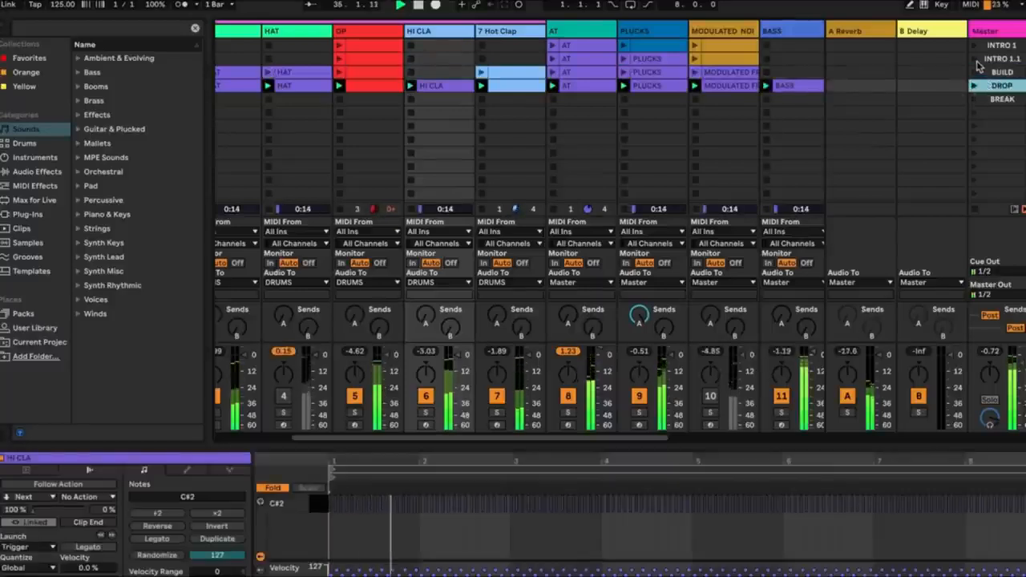
click(975, 209)
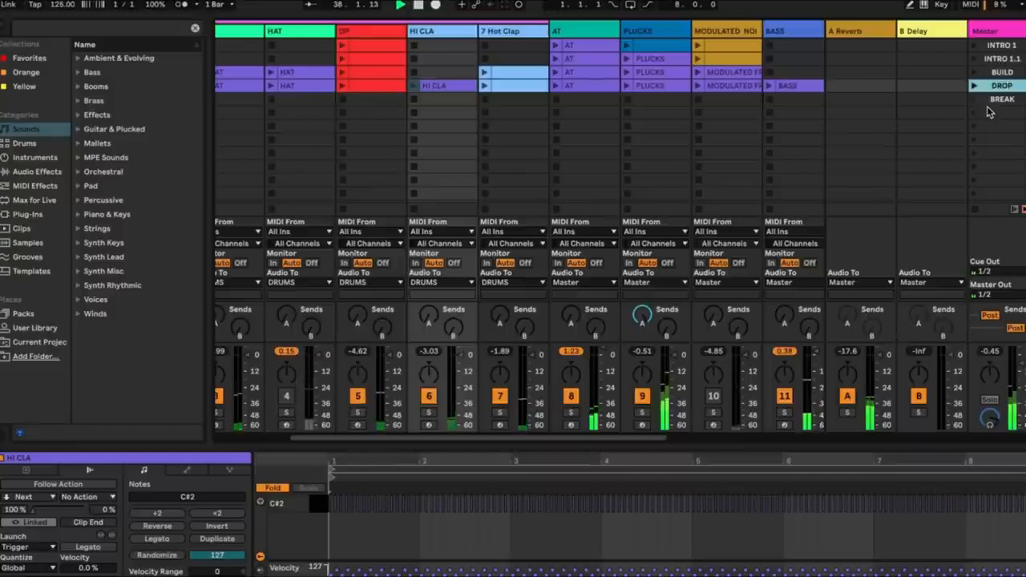
- Create empty clips in the vacant INTRO 1, INTRO 1.1 and BREAK slots of the KICK and both HAT tracks
scroll(532, 82, left, 3)
double_click(396, 45)
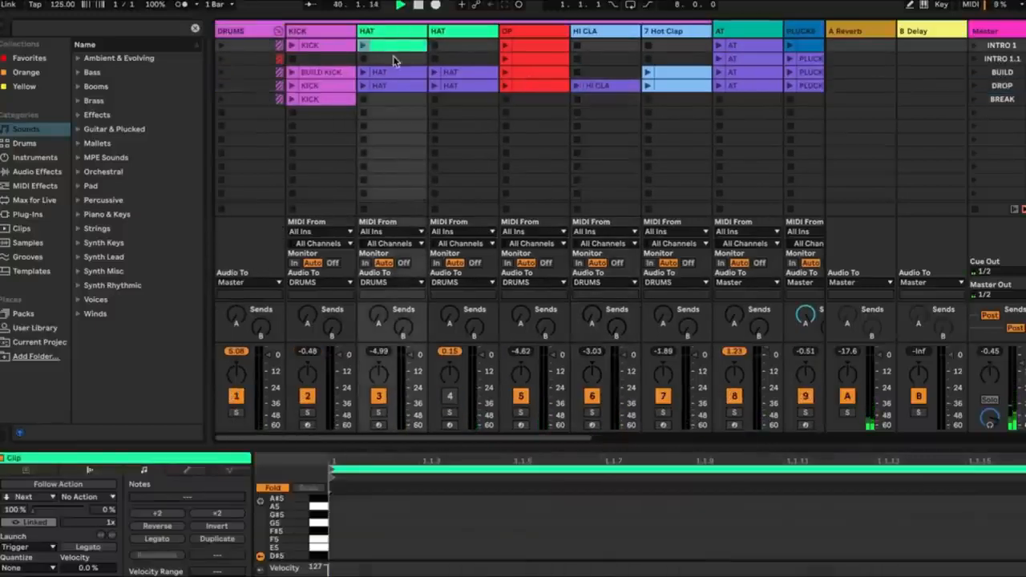
double_click(394, 59)
double_click(327, 58)
click(378, 100)
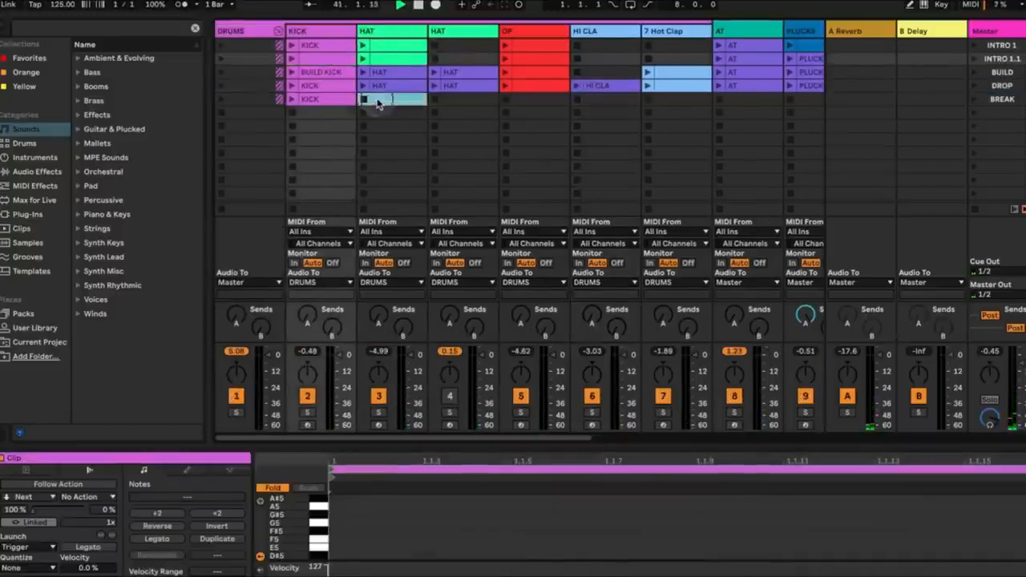
double_click(378, 100)
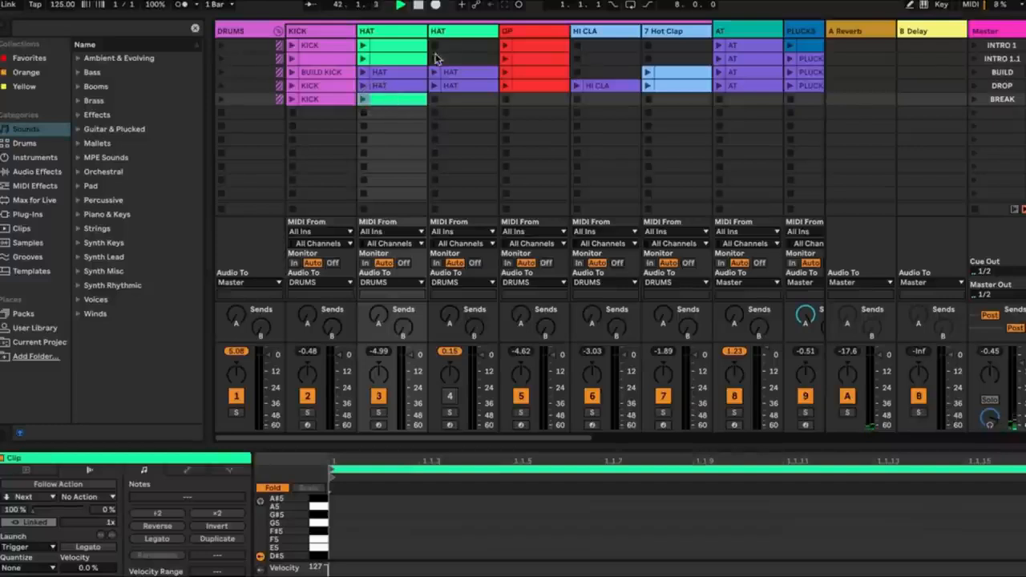
double_click(455, 101)
- Create empty clips in HI CLA's INTRO 1, INTRO 1.1, BUILD and BREAK slots and in OP's BREAK slot
double_click(591, 45)
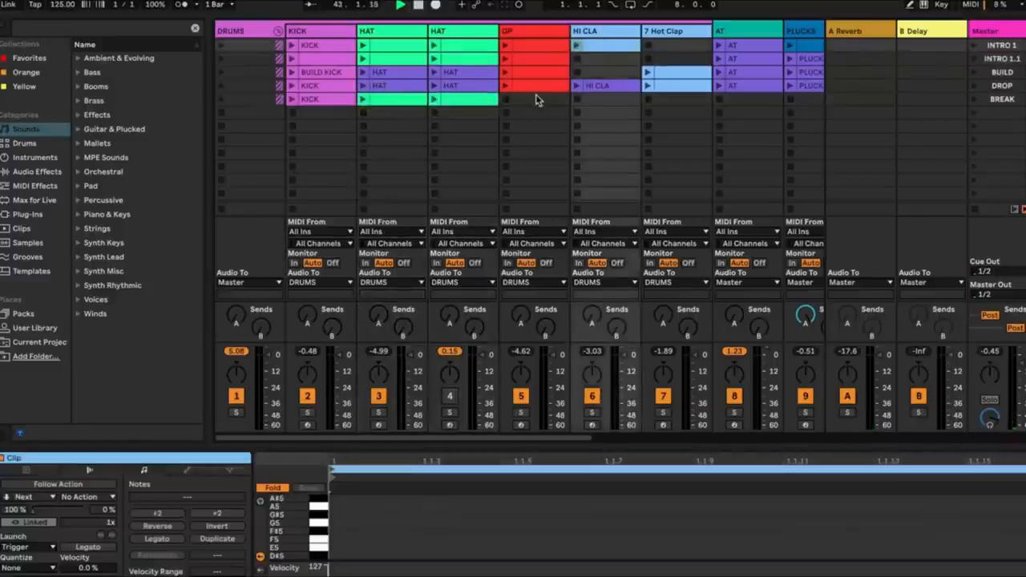
double_click(537, 100)
double_click(599, 99)
double_click(601, 73)
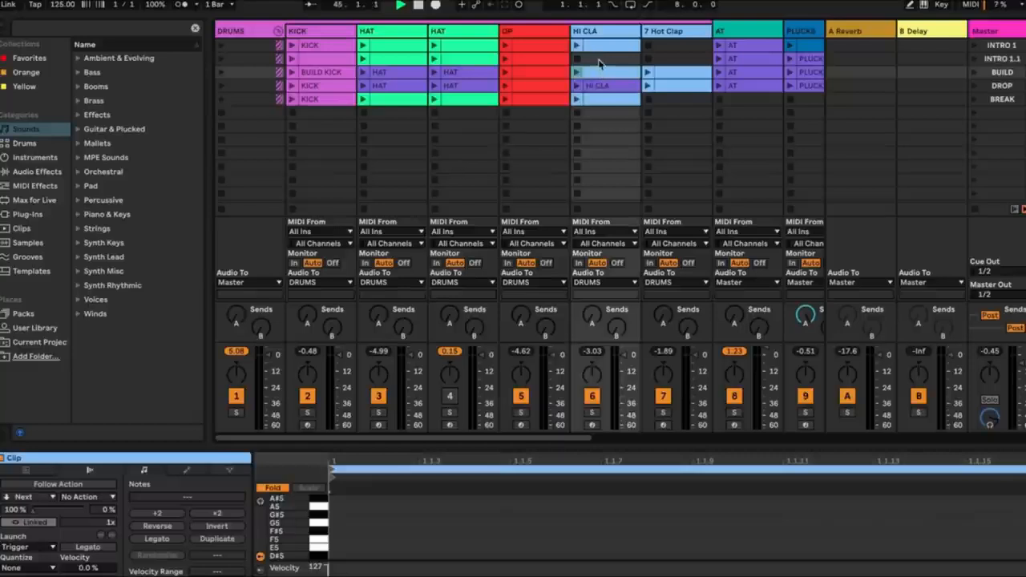
double_click(613, 60)
- Create empty clips in the 7 Hot Clap track's INTRO 1, INTRO 1.1 and BREAK slots
double_click(665, 47)
double_click(665, 60)
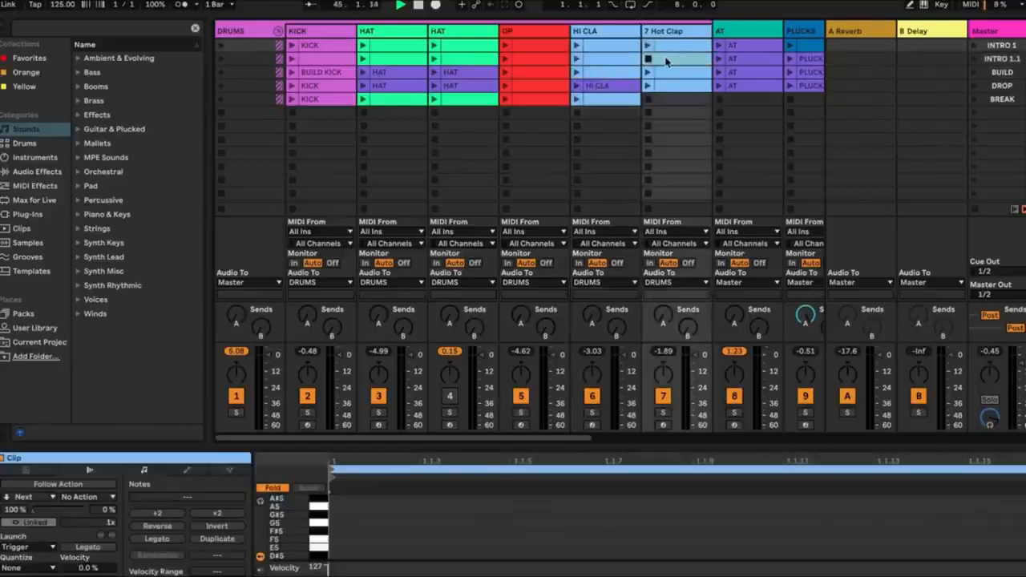
double_click(670, 101)
- Create empty clips in the BREAK scene on the AT, PLUCKS and modulated noise tracks
scroll(671, 104, right, 2)
double_click(687, 101)
scroll(687, 104, right, 3)
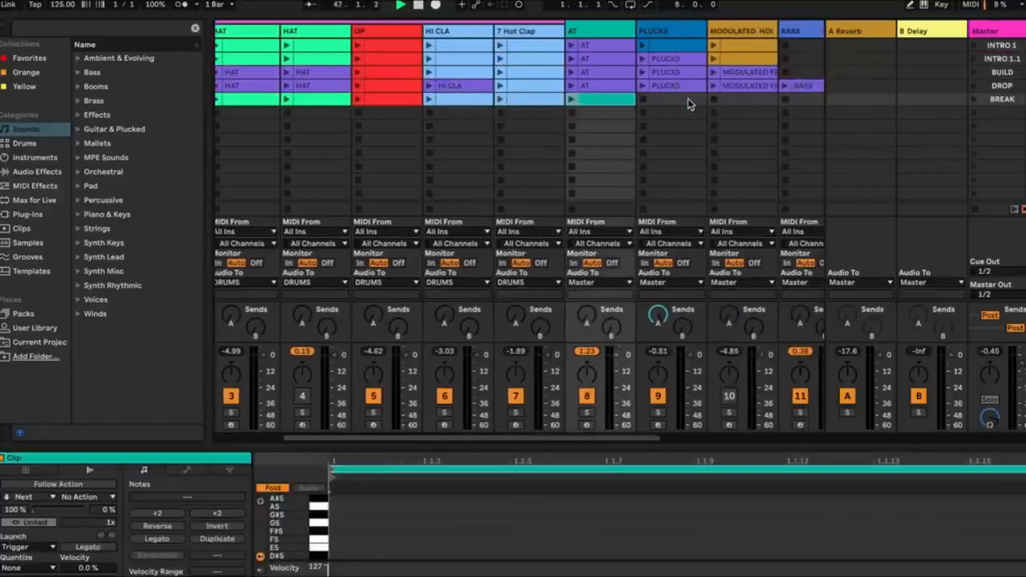
double_click(687, 101)
scroll(687, 101, right, 2)
double_click(687, 101)
- Create empty clips in the BASS track's INTRO 1, INTRO 1.1, BUILD and BREAK slots
double_click(728, 48)
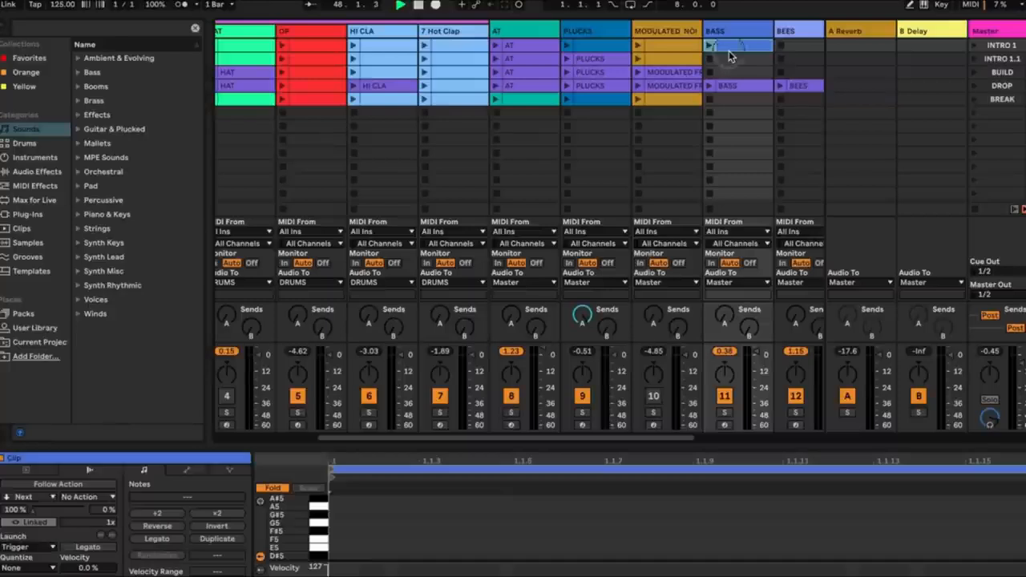
double_click(729, 59)
double_click(728, 72)
double_click(728, 100)
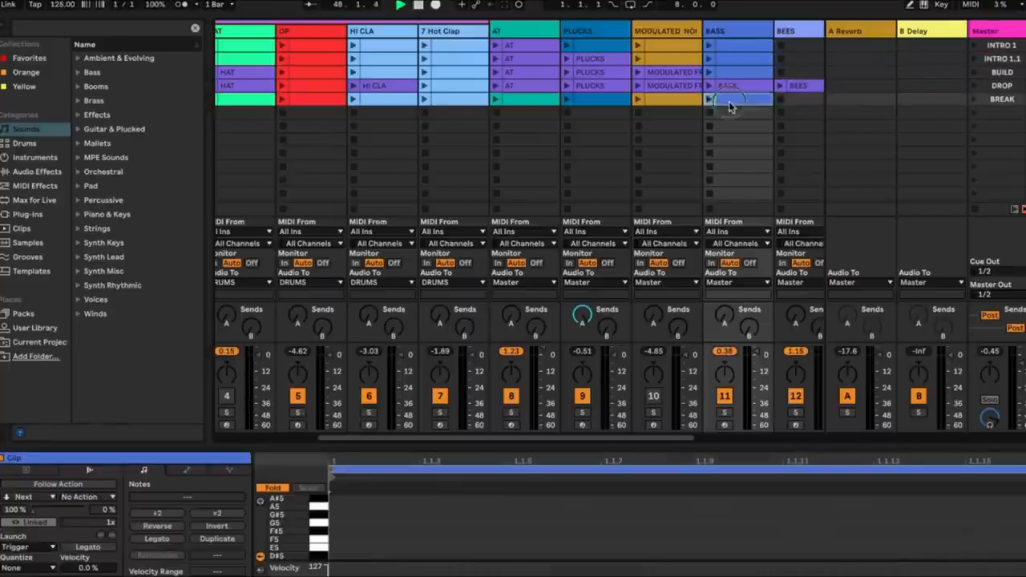
- Create empty clips in the BEES track's INTRO 1, INTRO 1.1, BUILD and BREAK slots
scroll(728, 101, right, 3)
double_click(622, 46)
double_click(618, 59)
double_click(618, 72)
double_click(612, 98)
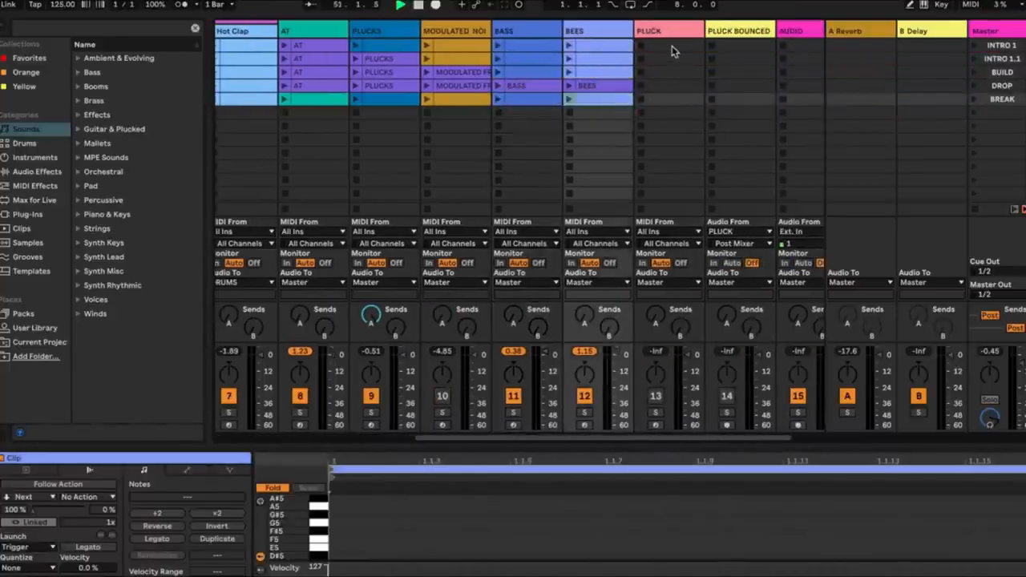
- Select all clips in the session, starting from the KICK clip in INTRO 1, and toggle their Follow Action
scroll(671, 45, left, 6)
click(325, 47)
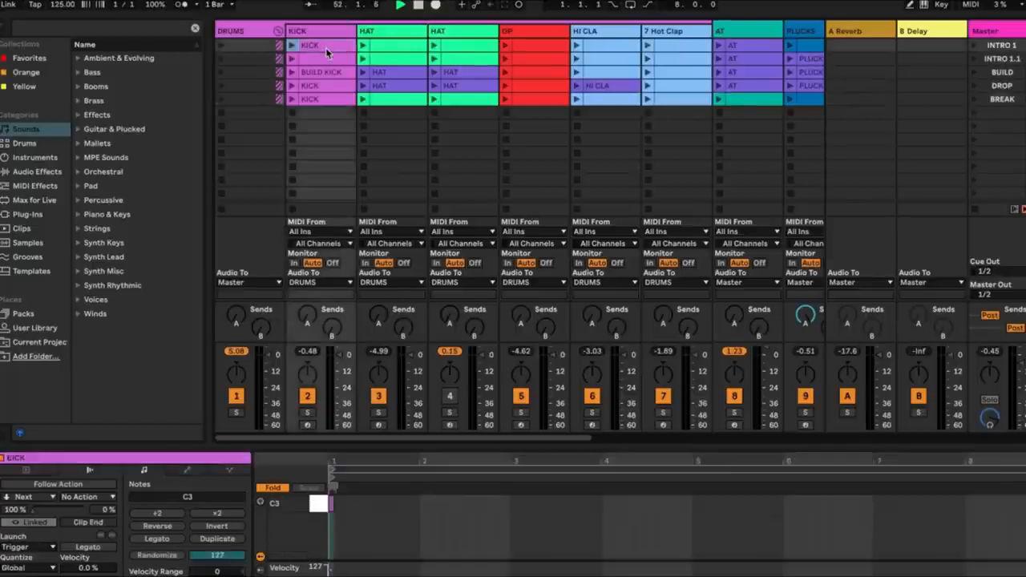
key(ctrl+a)
click(85, 485)
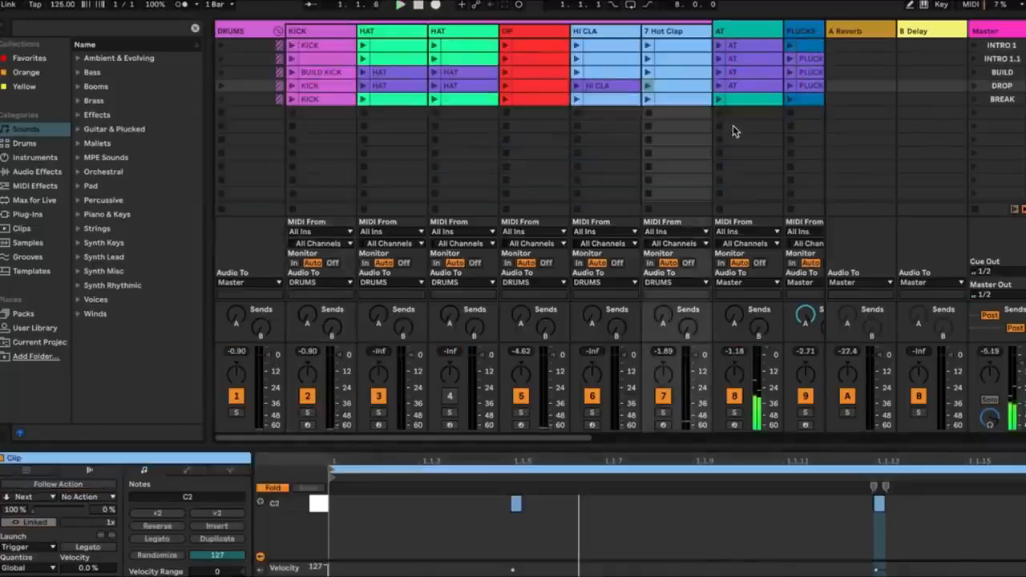
- Turn on Follow Action for all clips with an unlinked follow time of 8.0.0, and launch the INTRO 1 scene
key(ctrl+a)
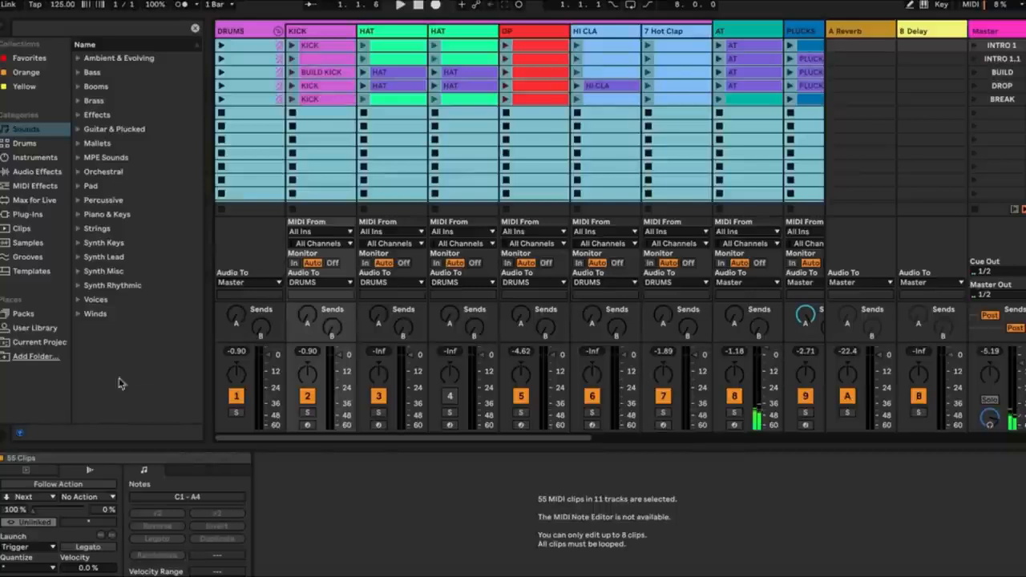
click(74, 485)
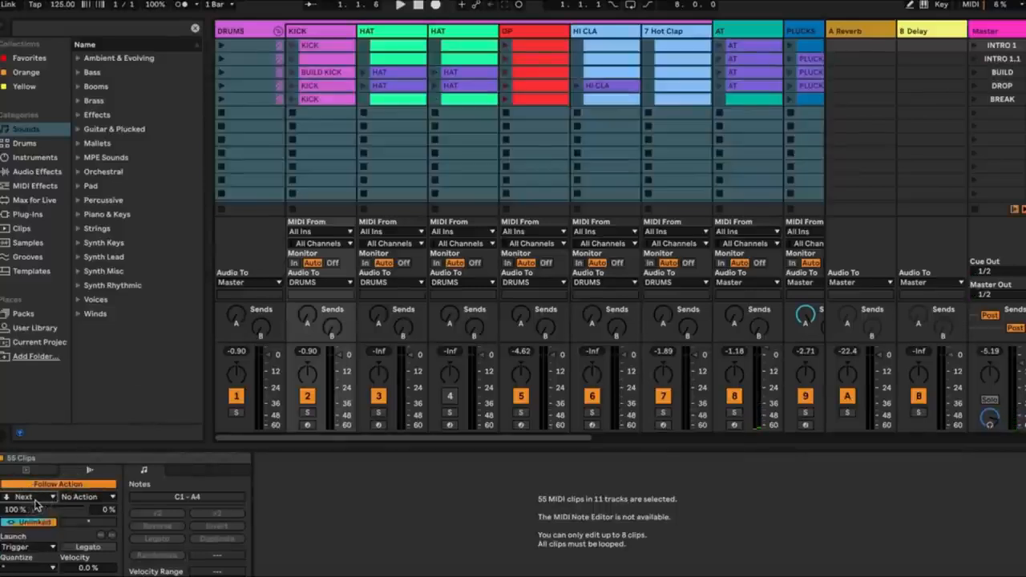
click(27, 522)
drag(93, 526, 93, 502)
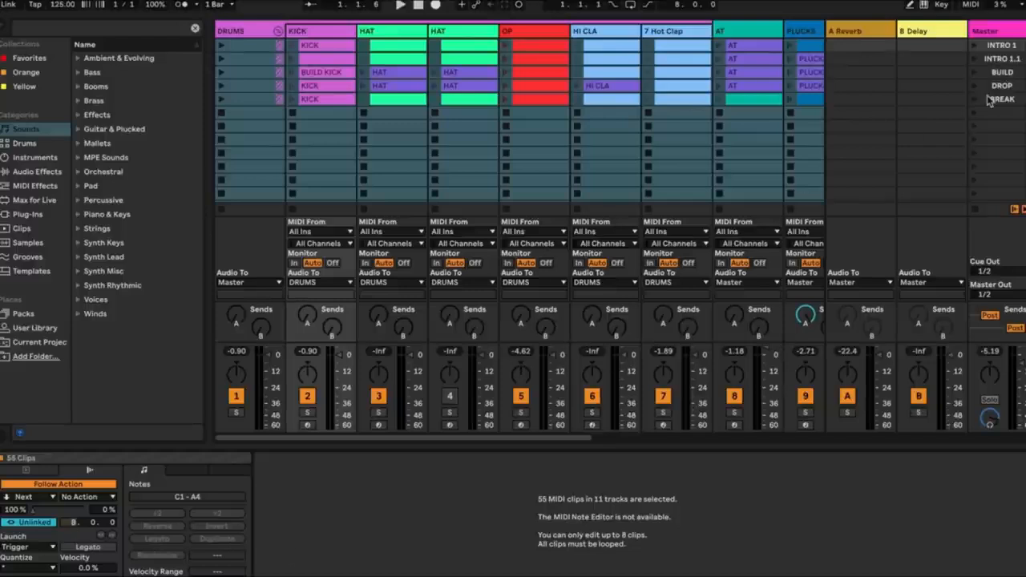
click(974, 46)
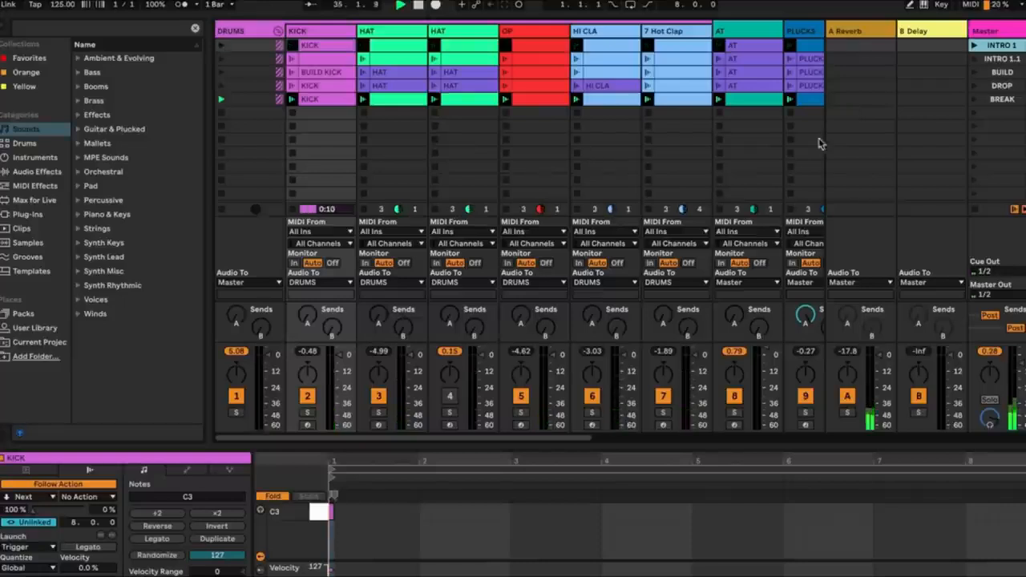
click(842, 201)
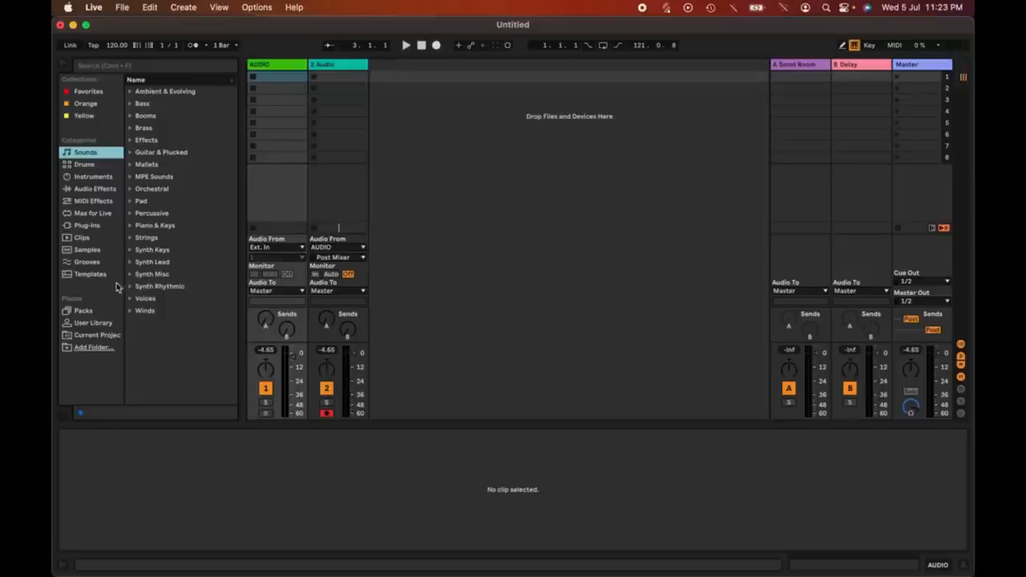
- Place the recorded audio sample in the AUDIO track's first slot and set its loop region from 2.2.1 to 5.1.1
click(87, 250)
drag(178, 129, 256, 77)
click(85, 152)
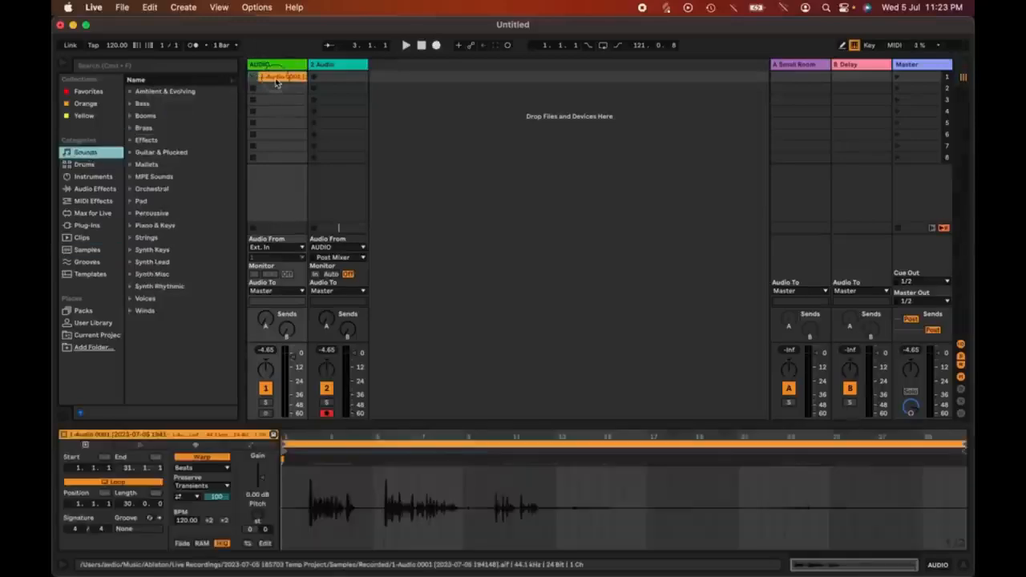
click(268, 77)
drag(282, 446, 312, 444)
drag(963, 445, 373, 446)
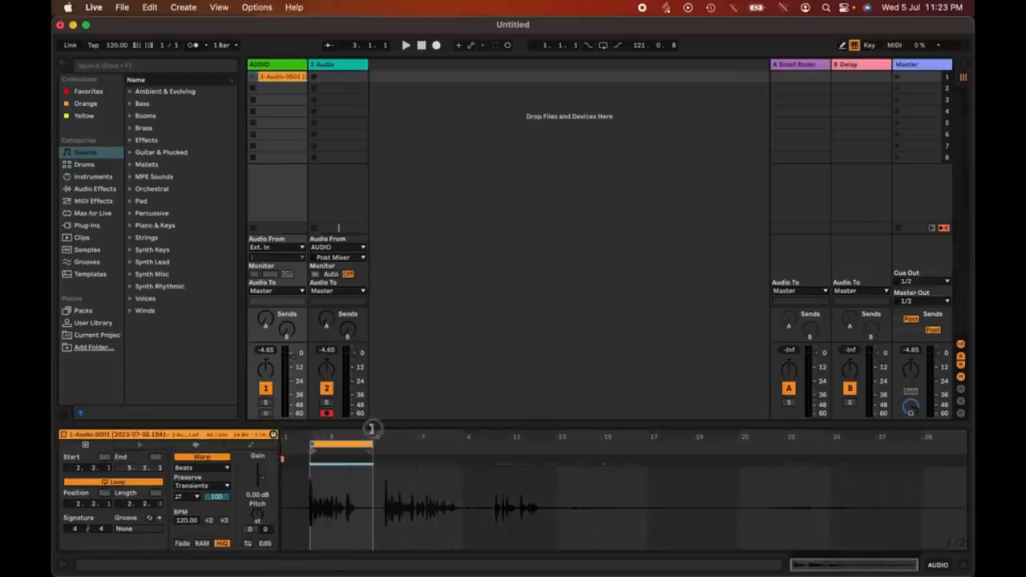
- Toggle Warp off and on for the clip, and examine the available warp modes and Beats transient loop modes
click(203, 460)
click(203, 460)
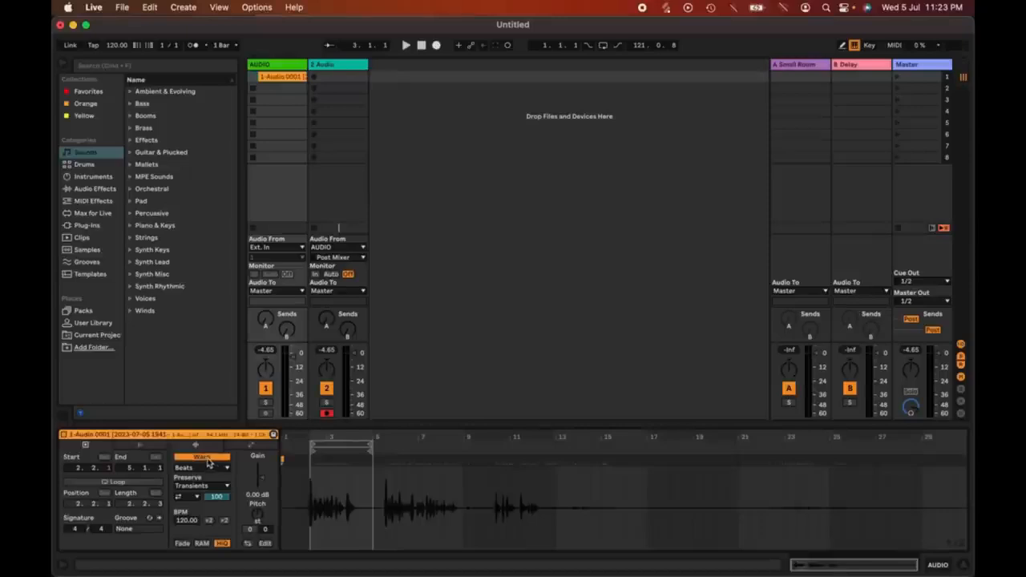
click(213, 468)
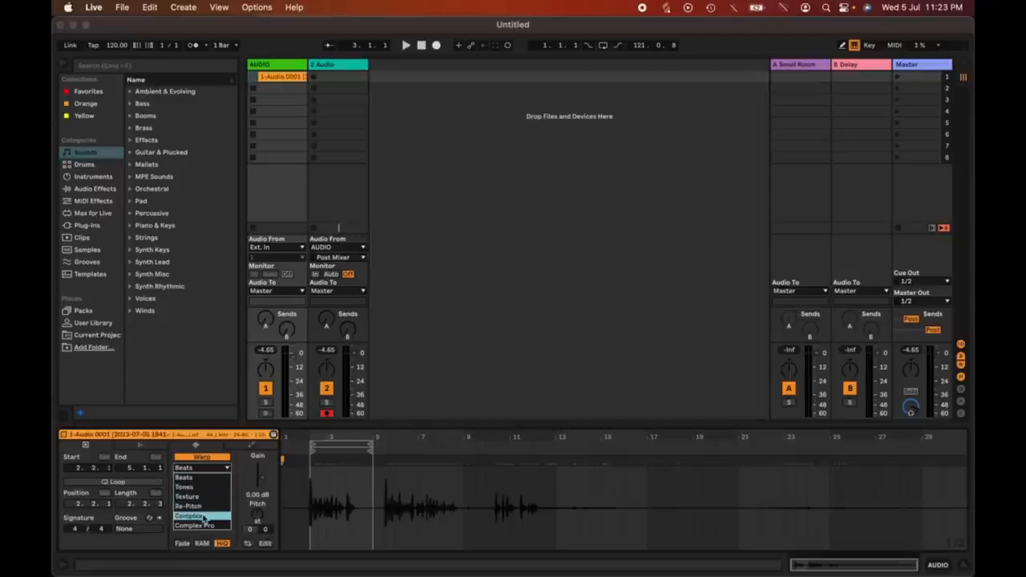
click(211, 472)
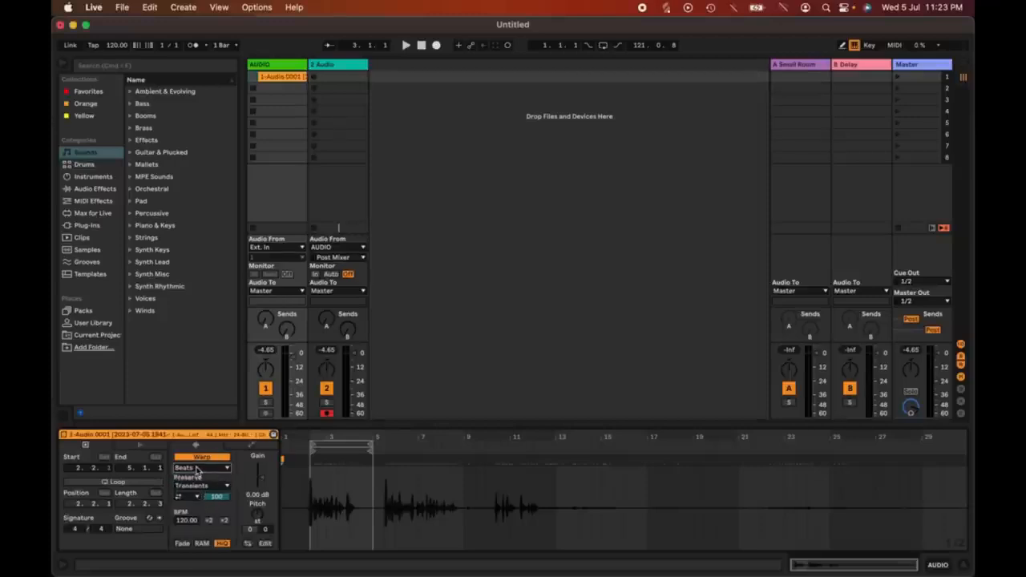
click(197, 471)
click(198, 471)
click(196, 497)
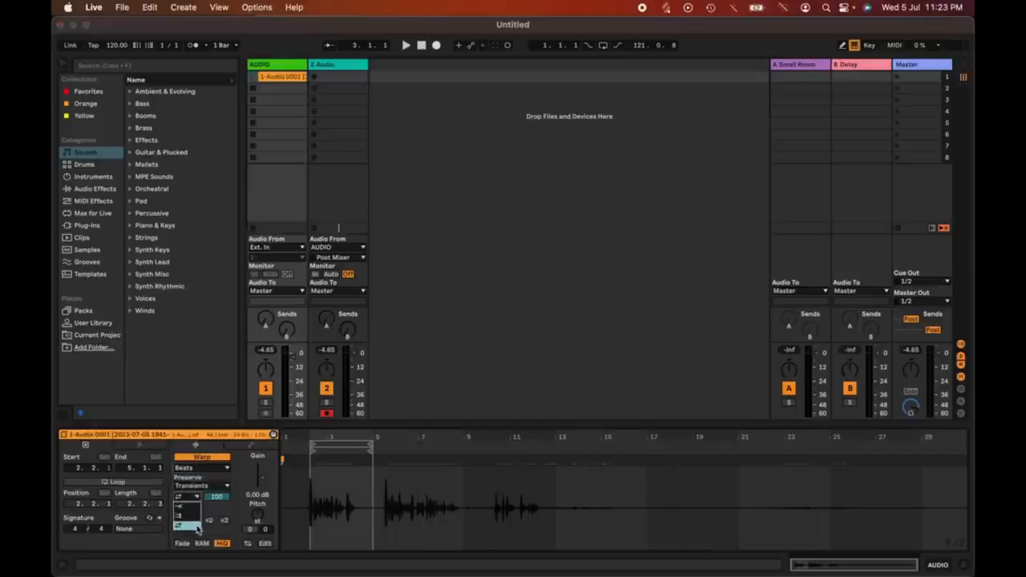
- Stretch the recording's first phrase by adding warp markers and moving them to 5.1.1 and 2.2.1
click(311, 436)
drag(316, 438, 317, 485)
mouse_move(387, 437)
mouse_down()
mouse_move(412, 459)
mouse_move(517, 459)
mouse_up()
click(398, 459)
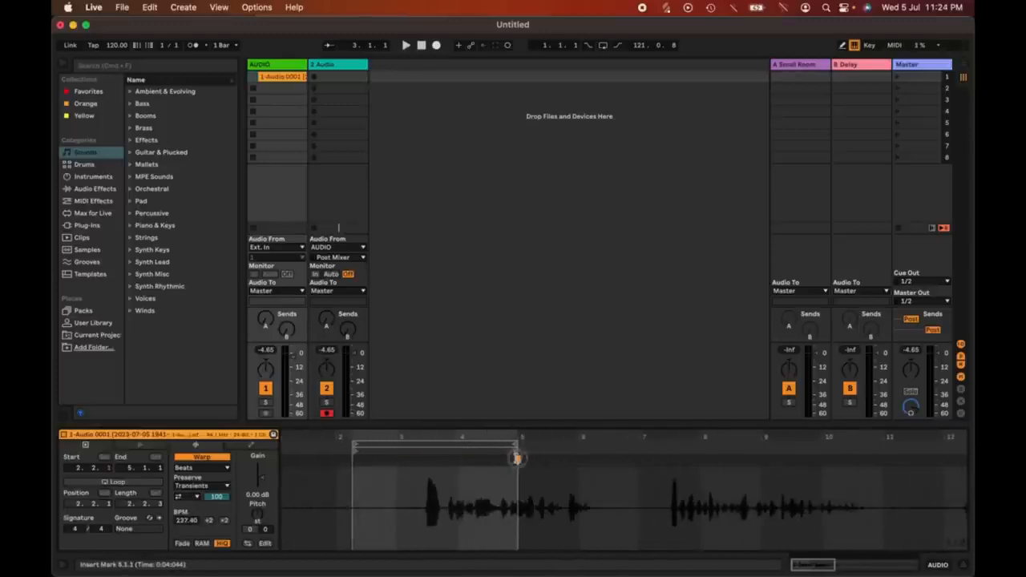
drag(428, 459, 350, 459)
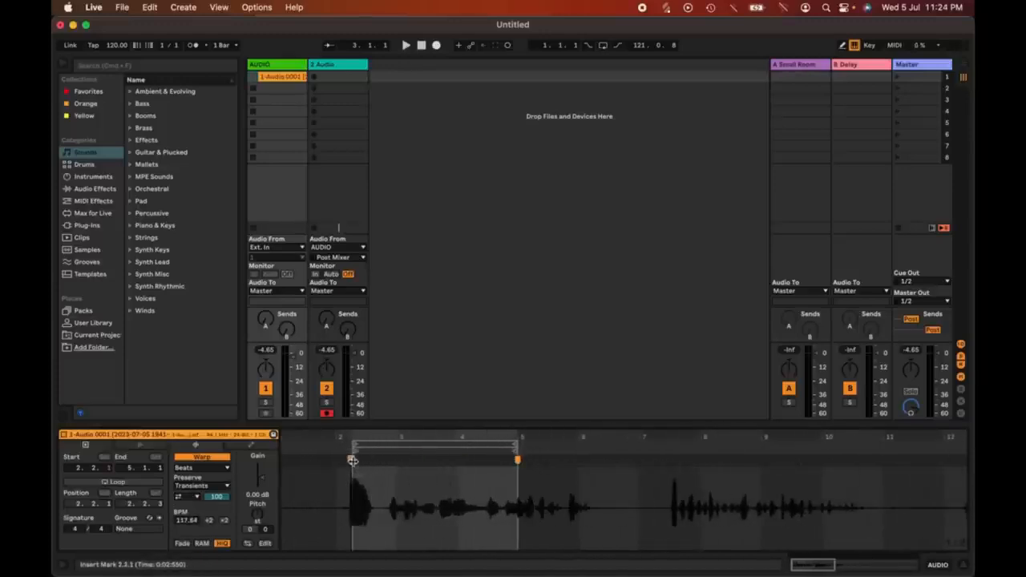
- Choose the back-and-forth transient loop mode for Beats warping, and replace it with the forward loop mode
click(194, 496)
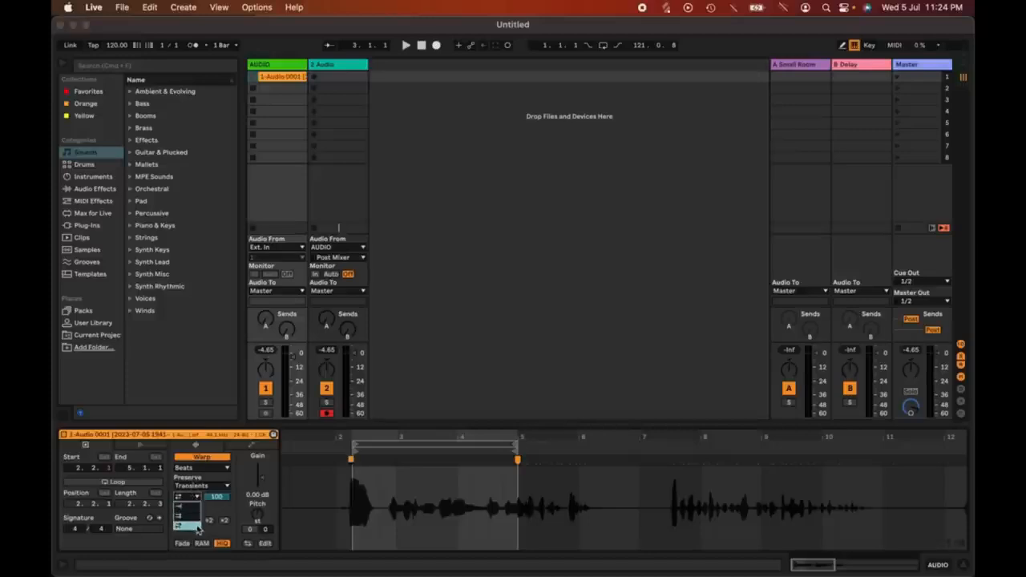
click(194, 526)
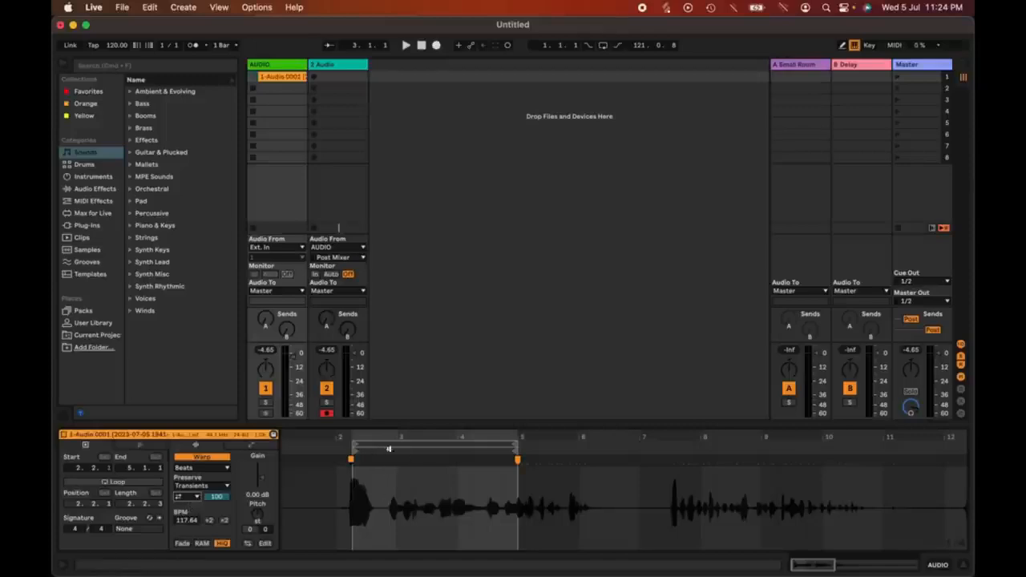
click(195, 497)
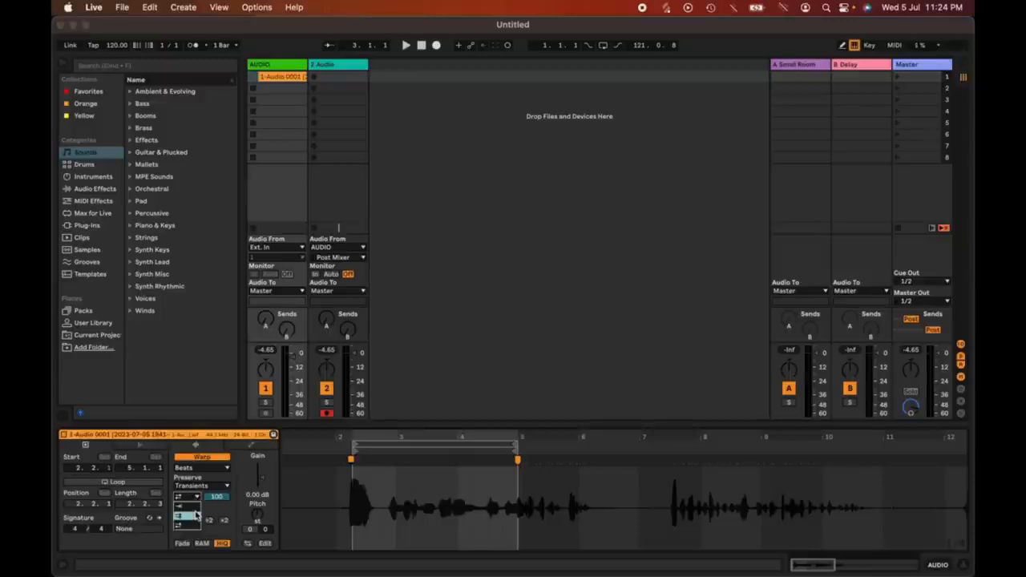
click(195, 514)
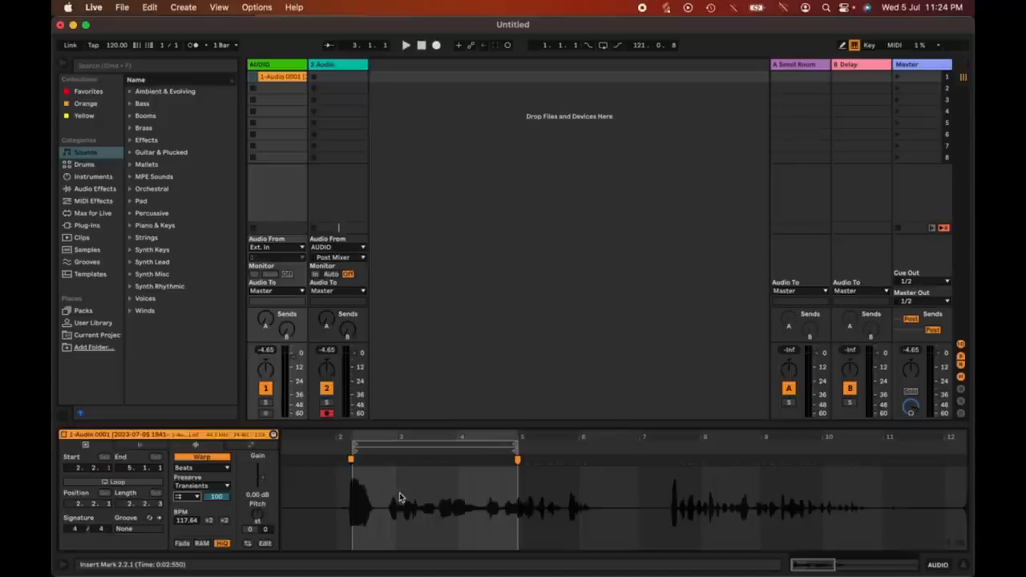
- Turn off transient looping for Beats warping and lower the transient envelope below 100
scroll(400, 498, left, 1)
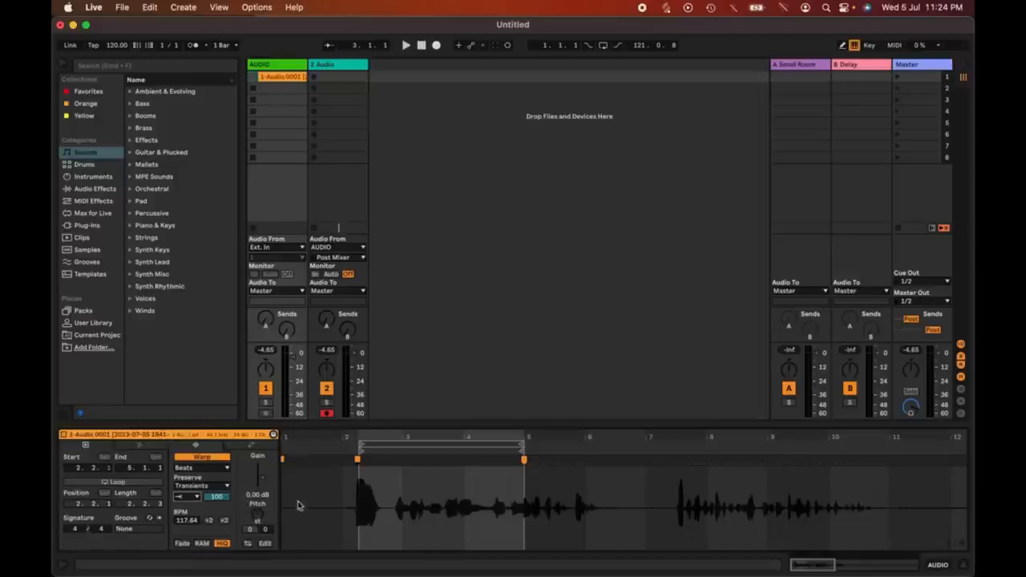
click(220, 497)
drag(218, 497, 218, 477)
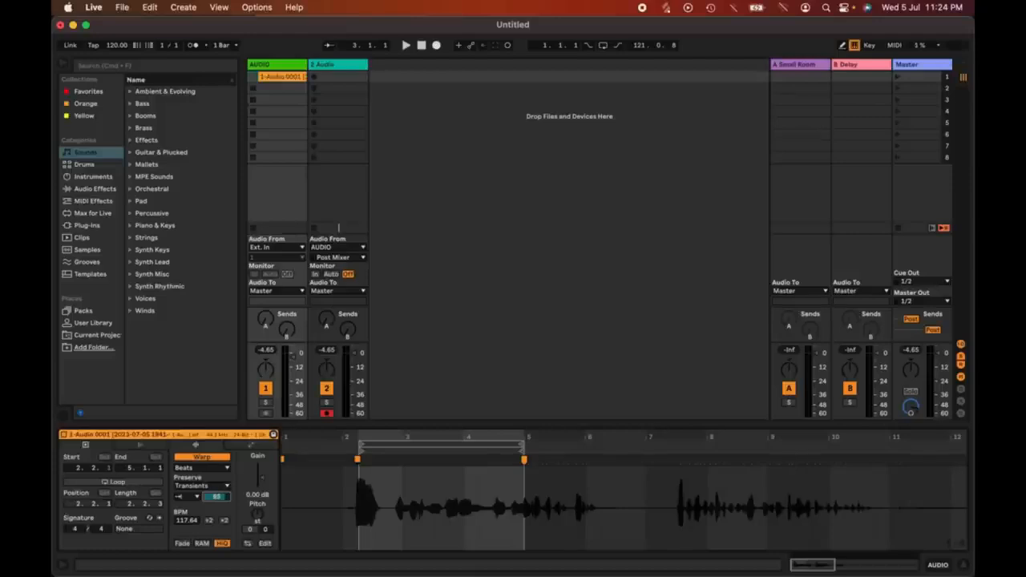
- Switch the audio clip's warp mode to Tones and raise the grain size to 100
click(199, 468)
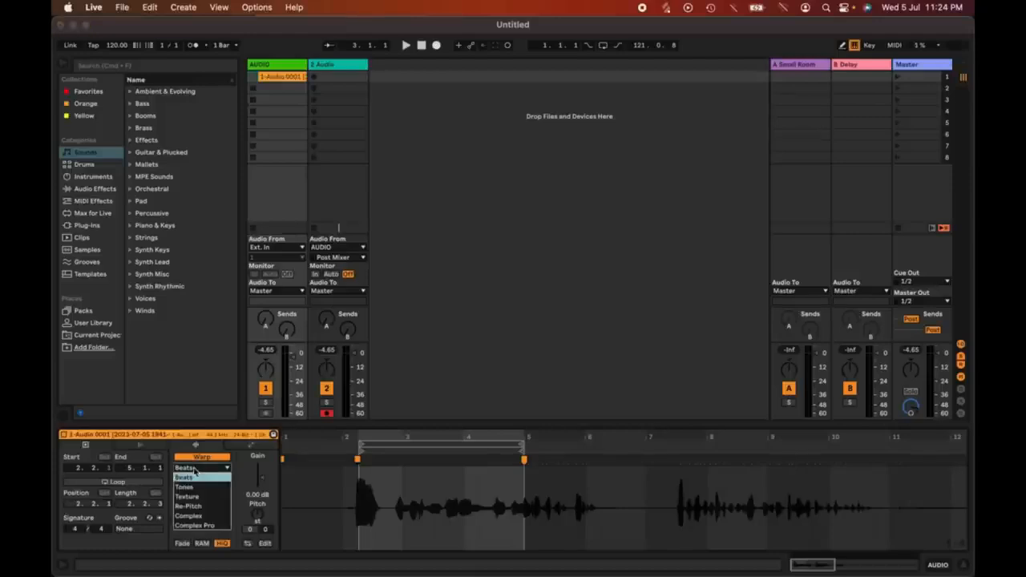
click(194, 489)
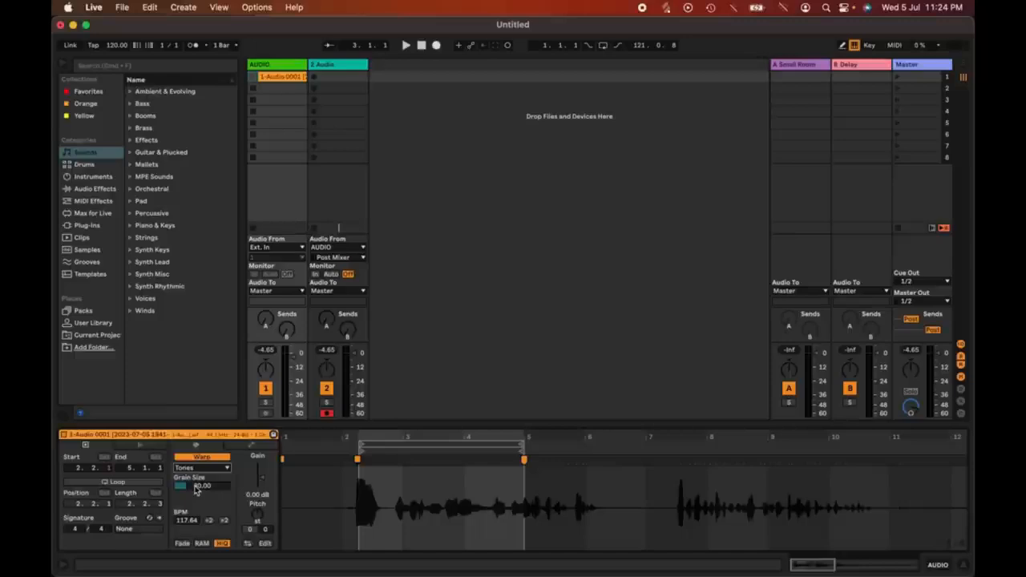
drag(196, 491, 196, 442)
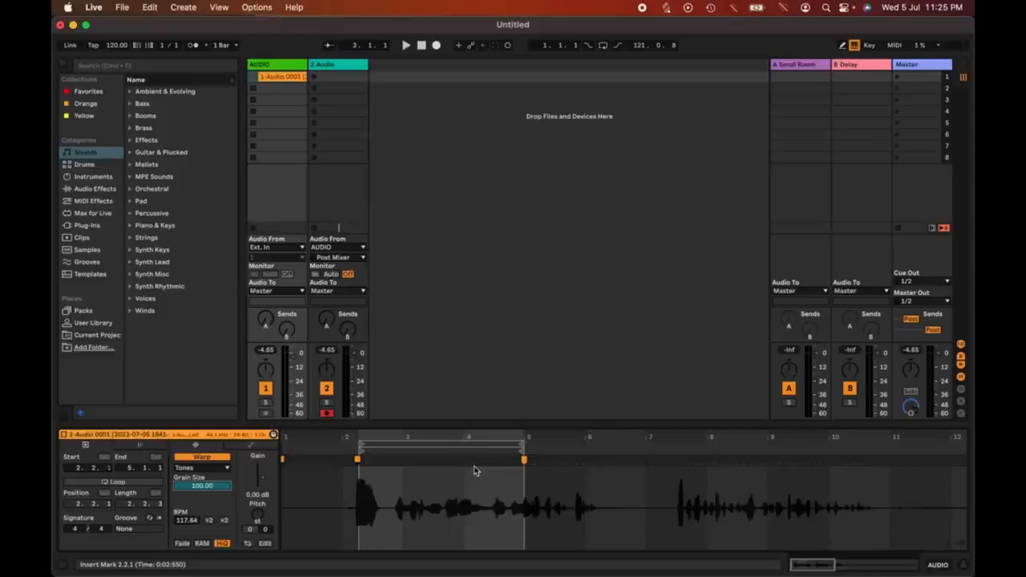
- Switch the audio clip's warp mode to Texture with a grain size of about 202 and a flux of 100
click(223, 468)
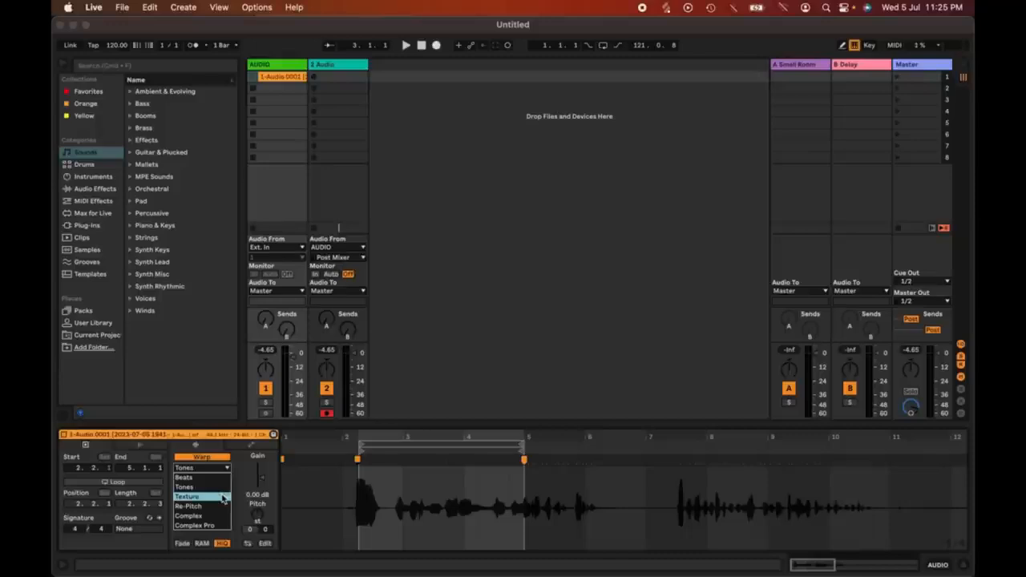
click(223, 498)
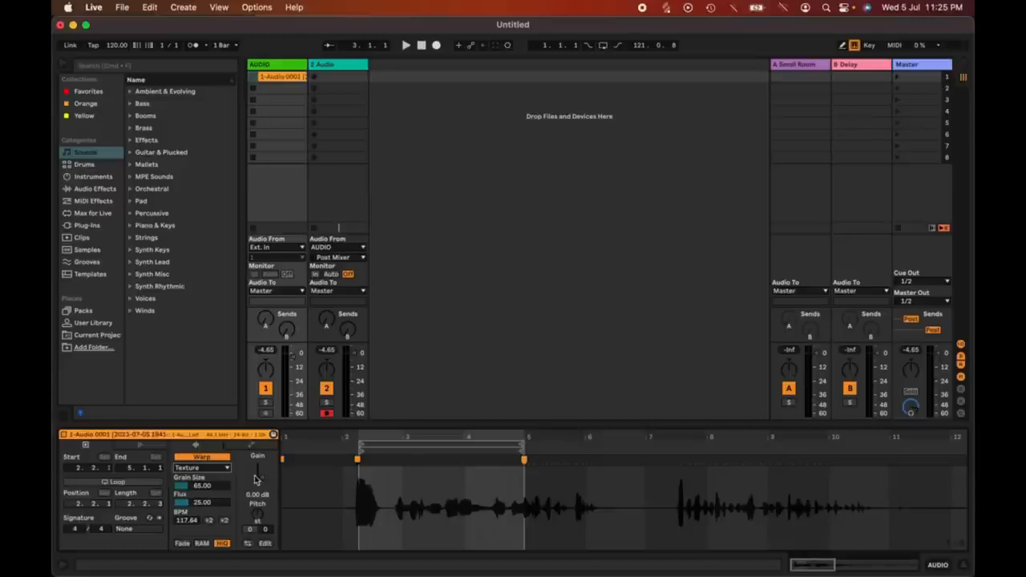
click(199, 489)
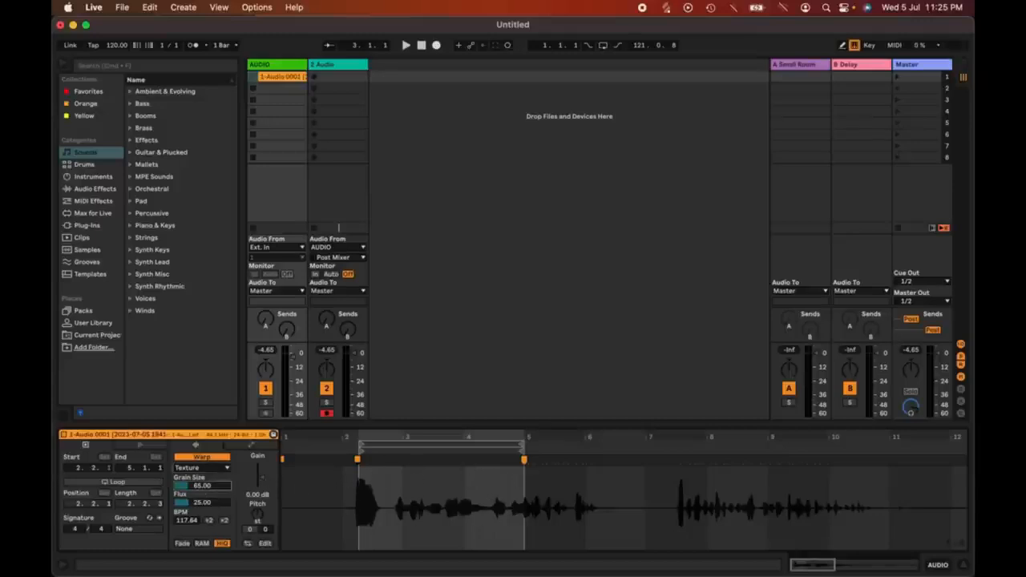
drag(200, 486, 202, 470)
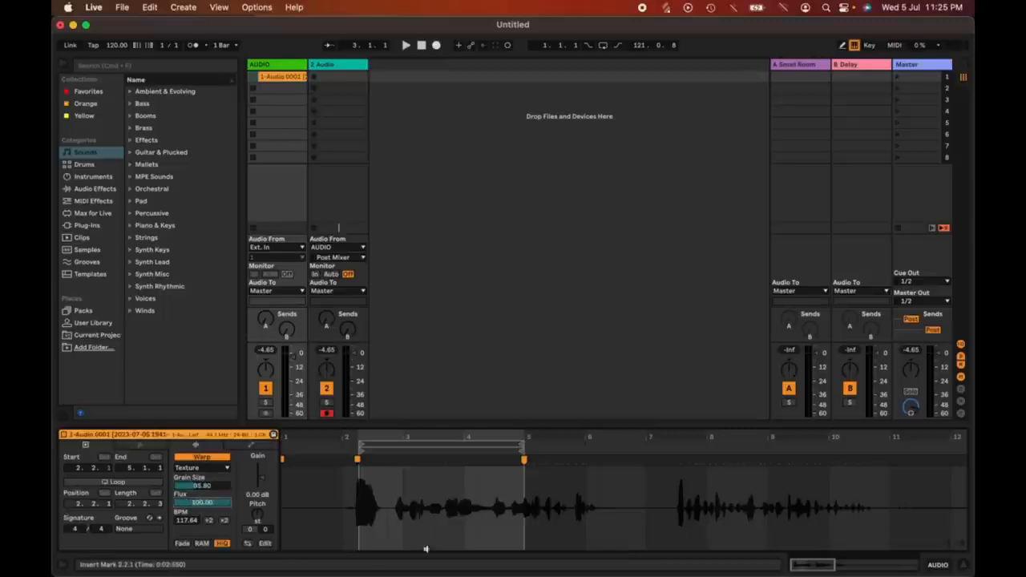
drag(199, 485, 200, 453)
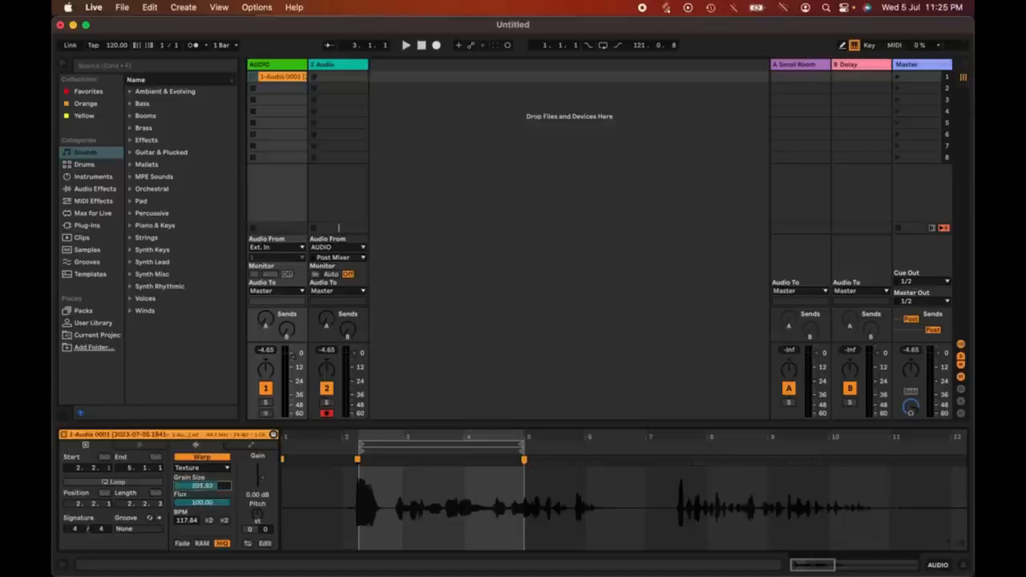
mouse_move(193, 503)
mouse_down()
mouse_move(193, 515)
mouse_move(193, 498)
mouse_up()
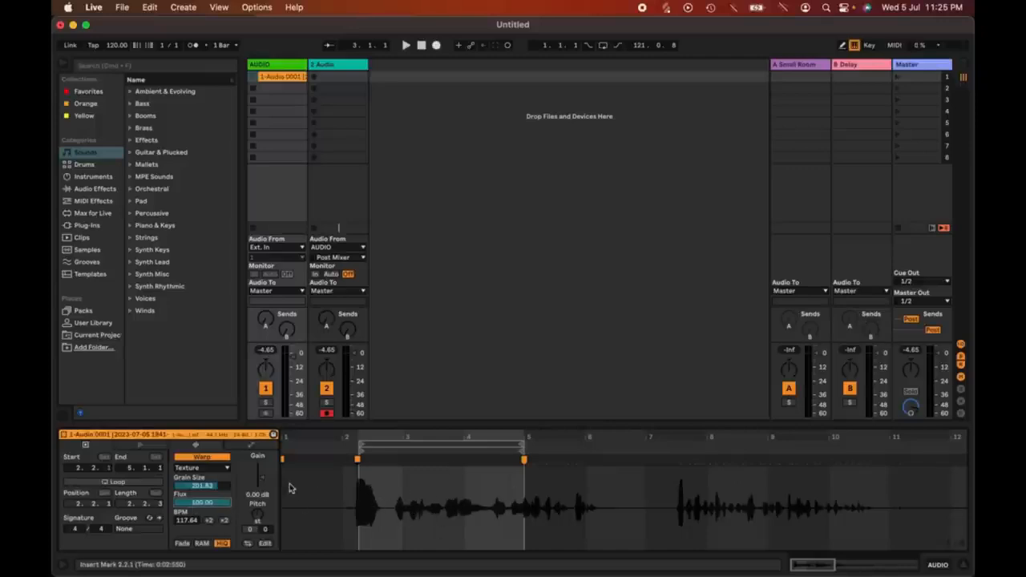
- Switch the audio clip's warp mode to Re-Pitch and try moving the warp marker at 5.1.1
click(220, 468)
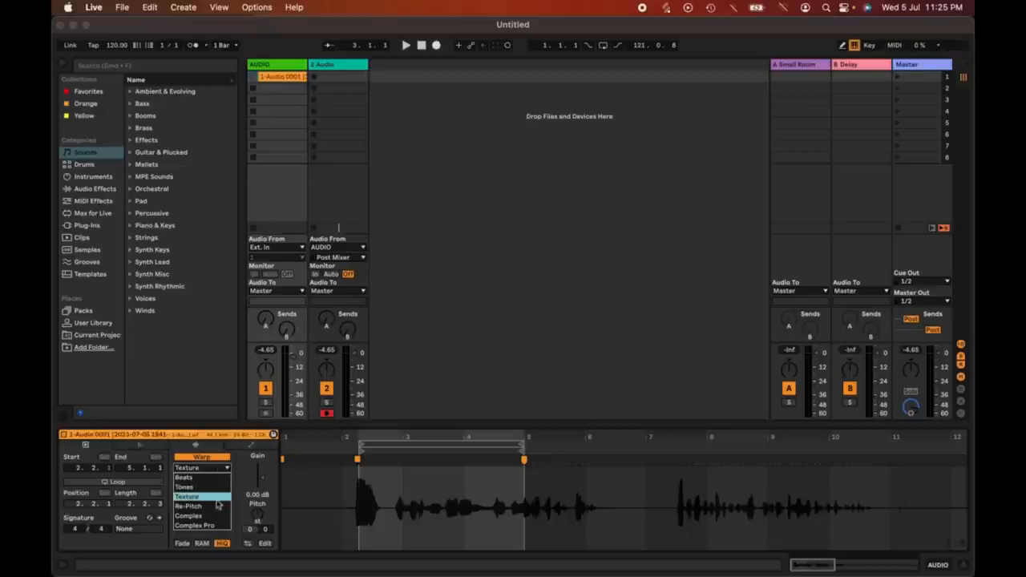
click(215, 505)
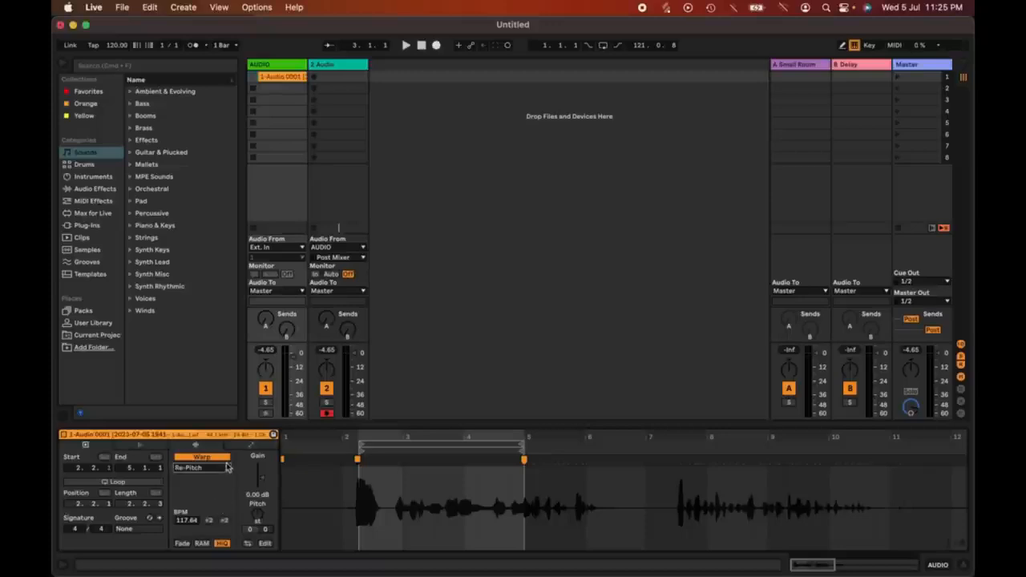
click(523, 458)
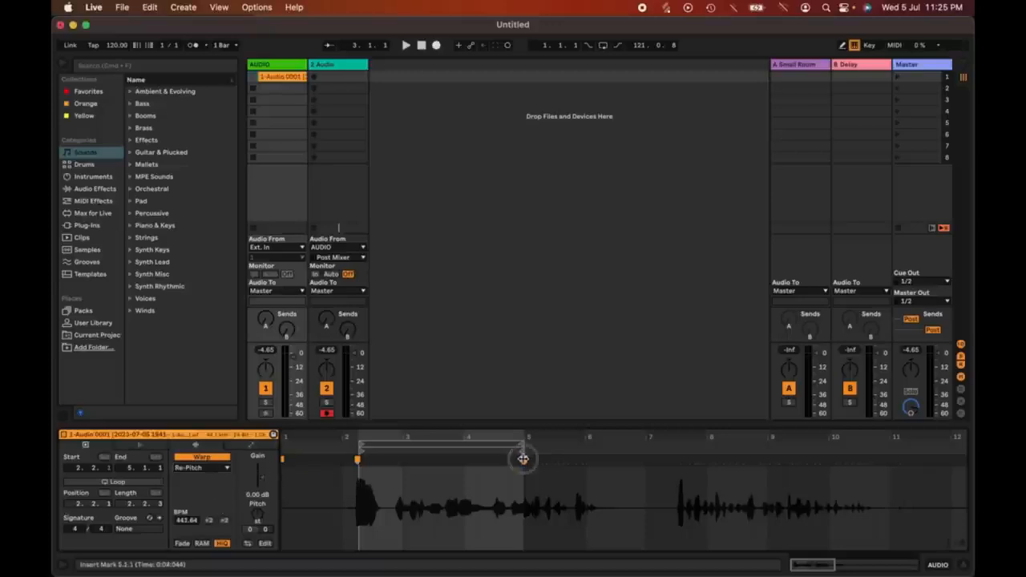
mouse_move(523, 459)
mouse_down()
mouse_move(392, 458)
mouse_move(523, 459)
mouse_up()
- Switch the audio clip's warp mode to Complex
click(210, 468)
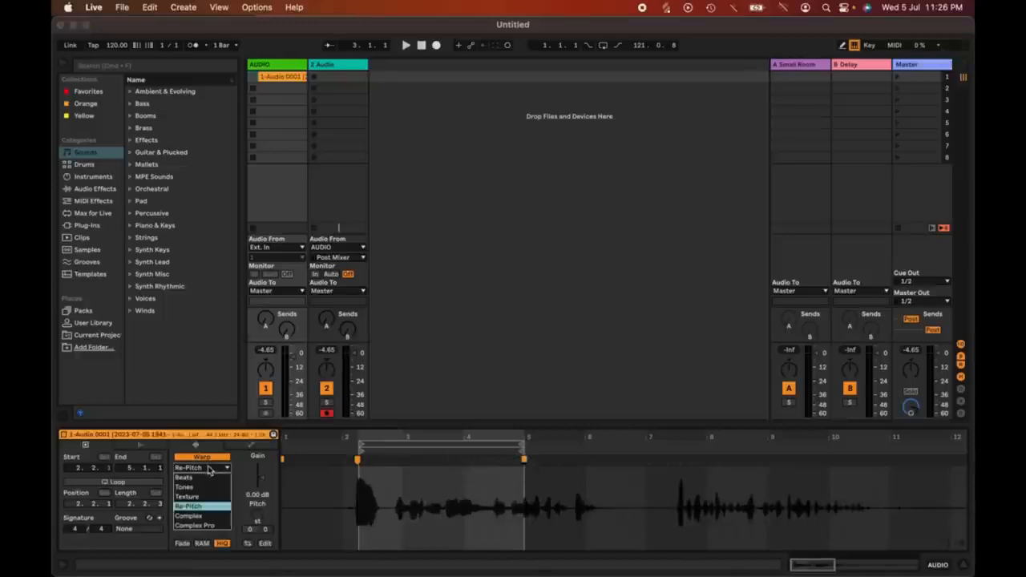
click(211, 516)
click(216, 468)
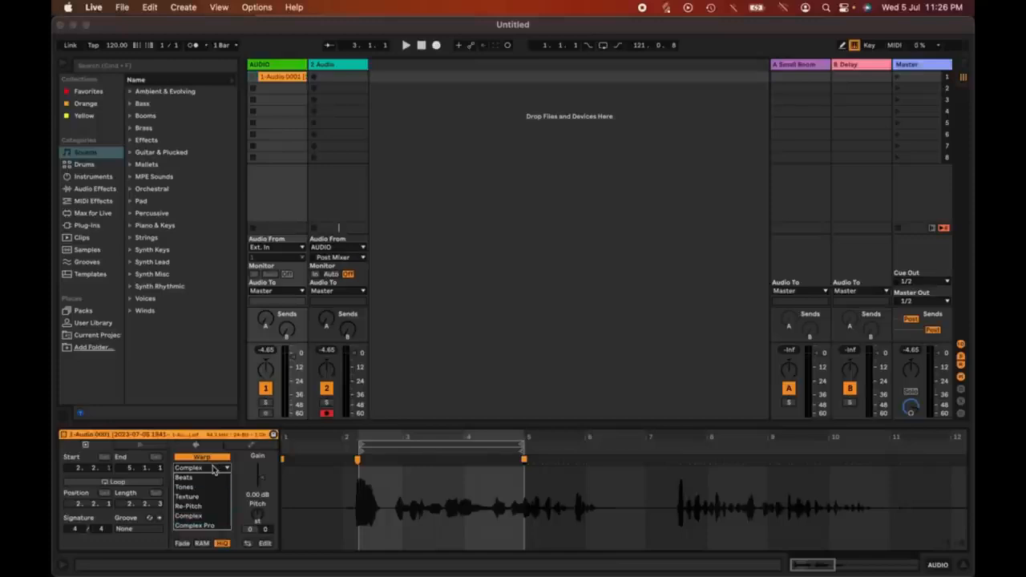
click(214, 469)
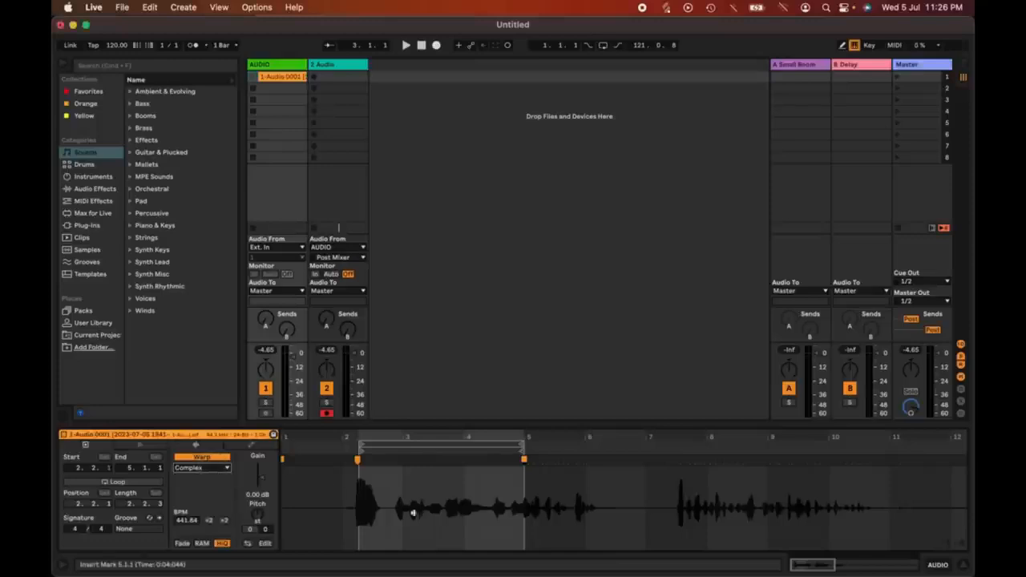
- Switch the audio clip's warp mode to Complex Pro and lower its envelope
click(224, 470)
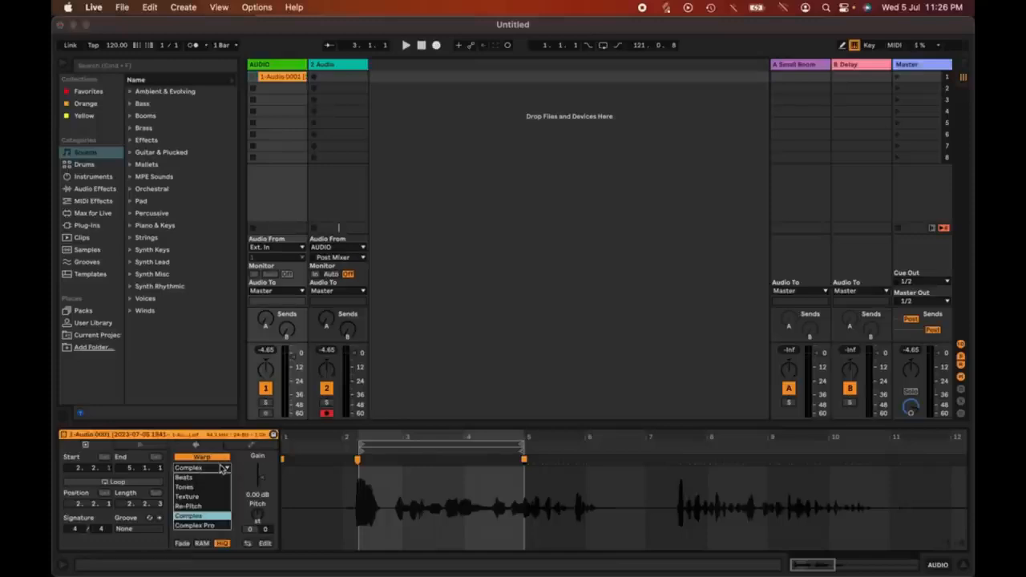
click(217, 525)
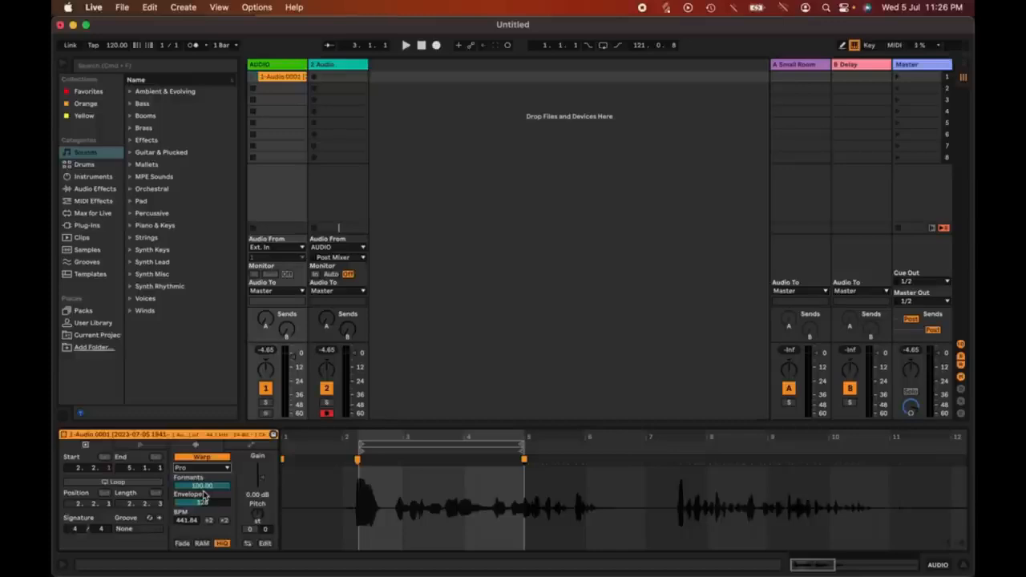
drag(205, 502, 205, 553)
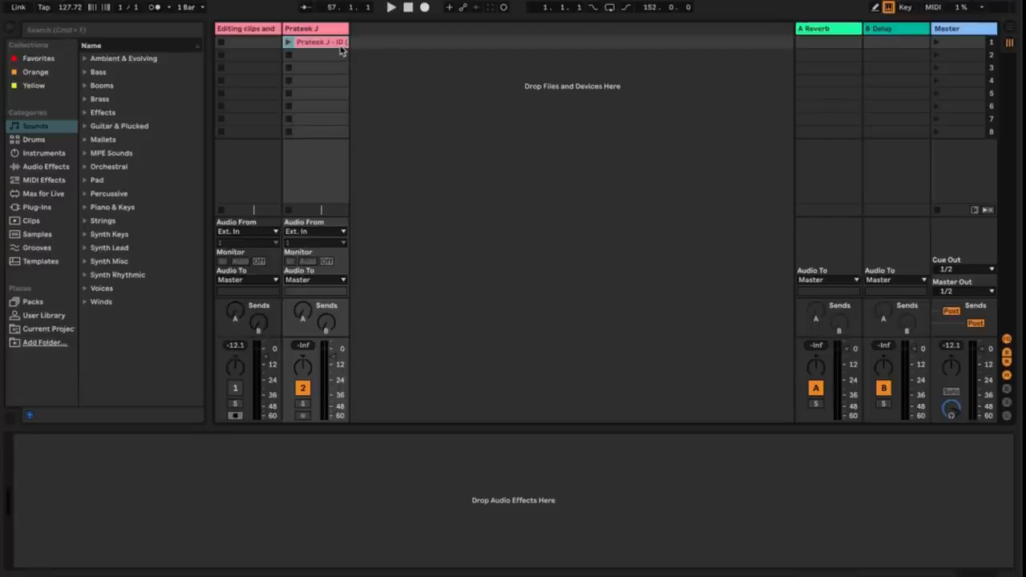
- Place the session clip from track 2 on the same track in the Arrangement View, starting at bar 33
key(Tab)
key(Tab)
drag(323, 48, 410, 136)
key(Tab)
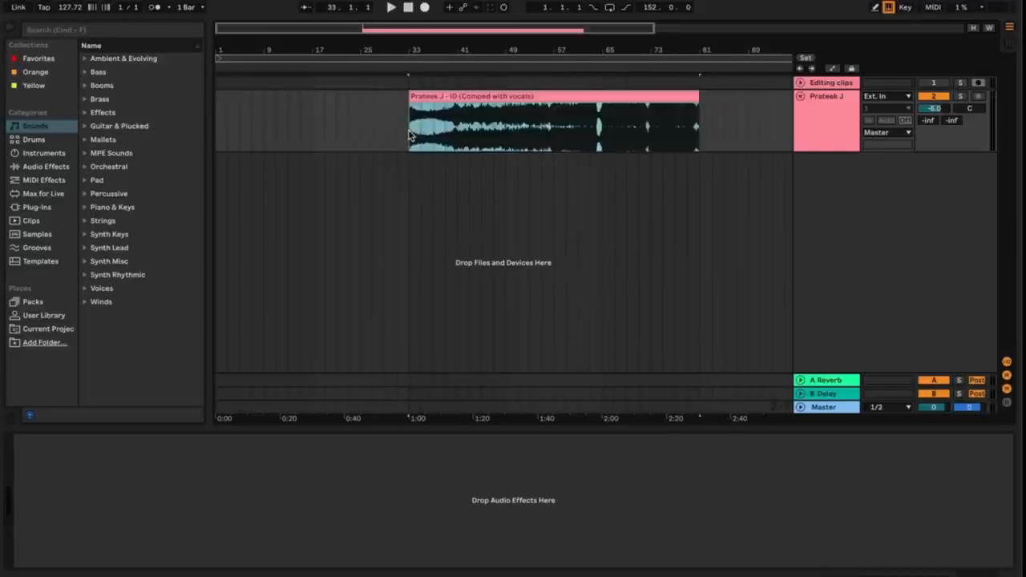
- Open the arrangement clip's sample and insert a warp marker on the transient just before bar 25
click(496, 97)
drag(518, 99, 511, 99)
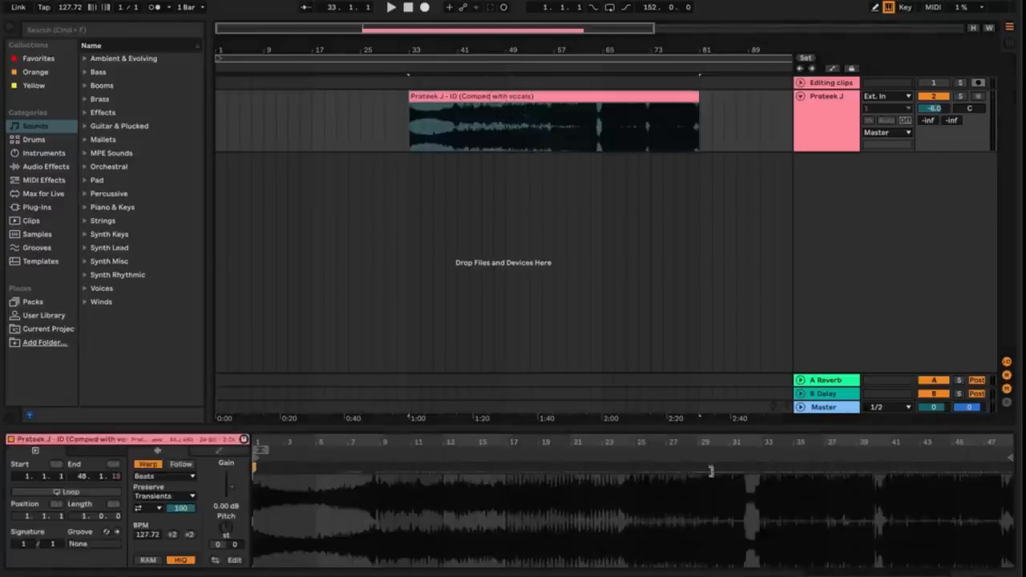
drag(631, 445, 488, 444)
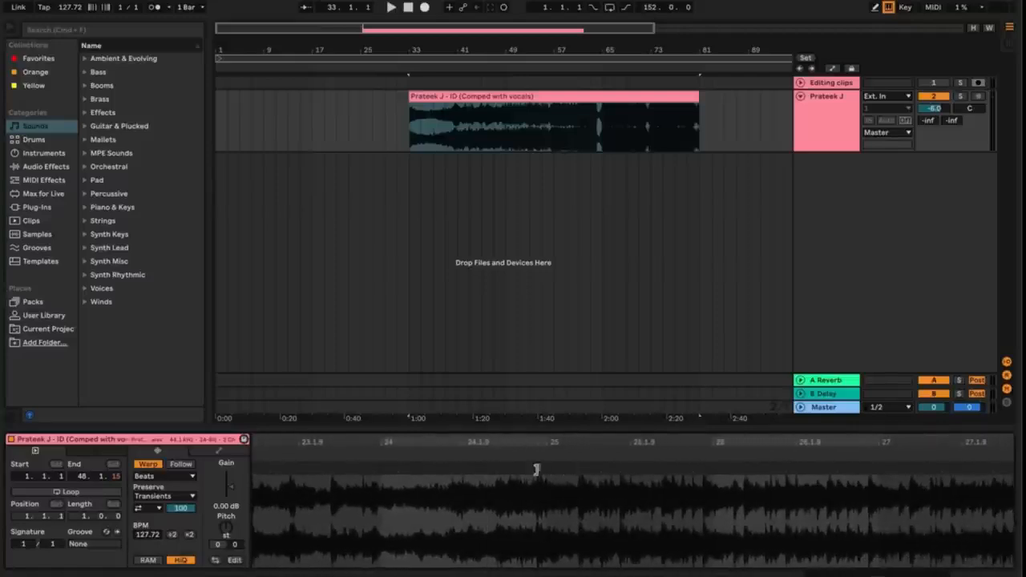
click(537, 469)
right_click(537, 471)
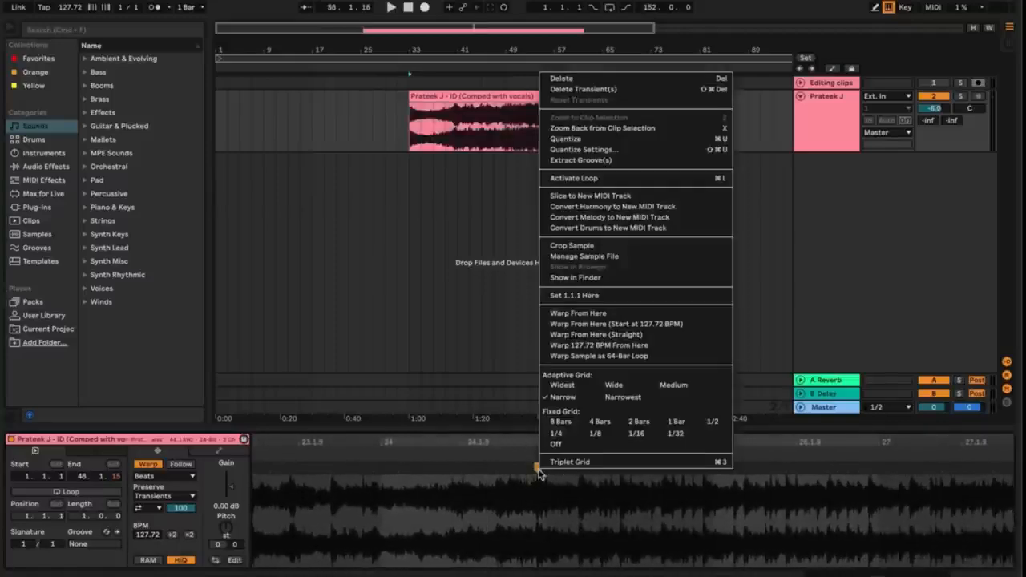
click(535, 472)
click(537, 470)
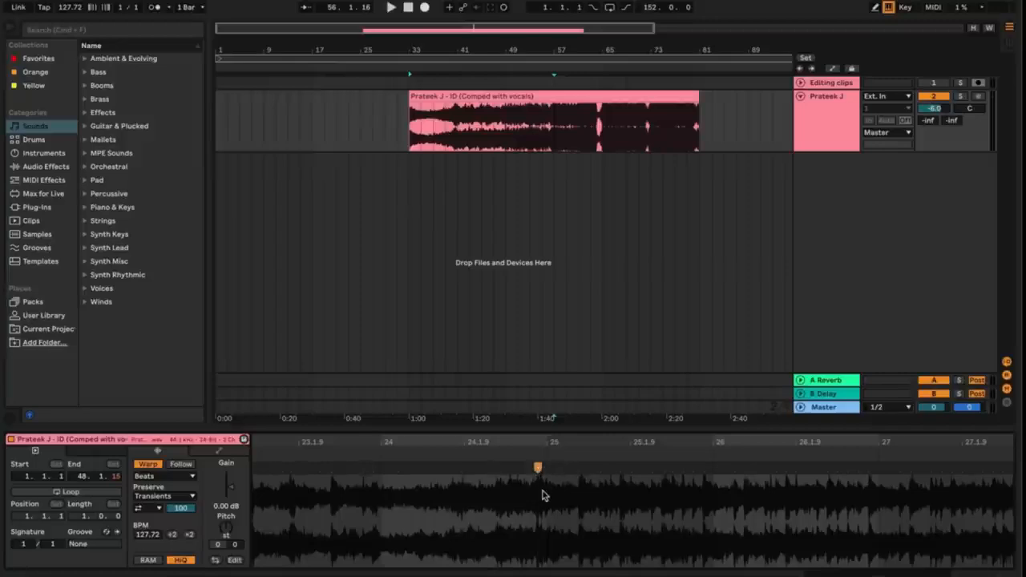
- Set the clip's 1.1.1 position just ahead of the new warp marker, and reset it to exactly on that marker
right_click(538, 469)
click(540, 469)
scroll(540, 513, up, 5)
scroll(539, 513, up, 4)
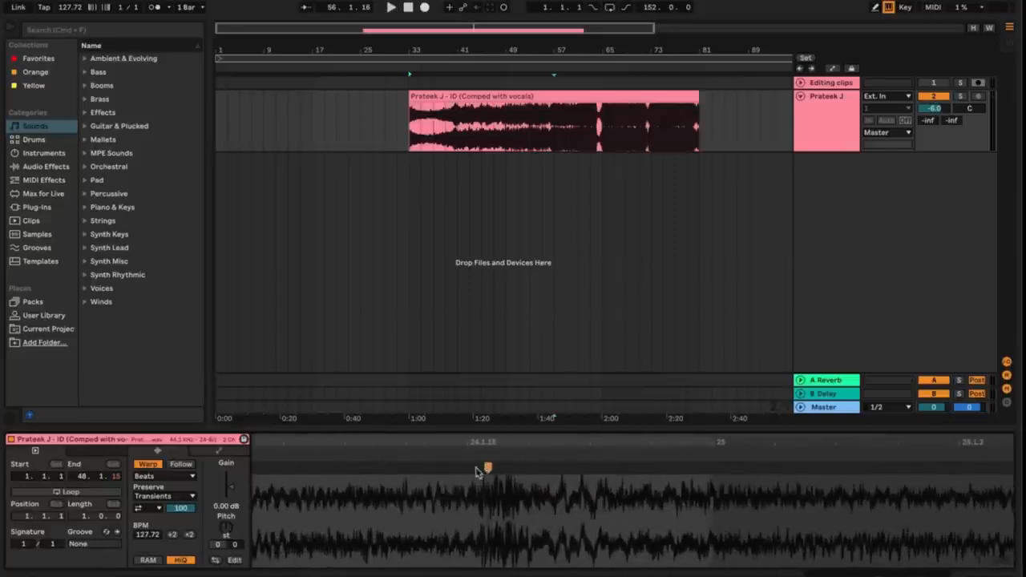
right_click(486, 467)
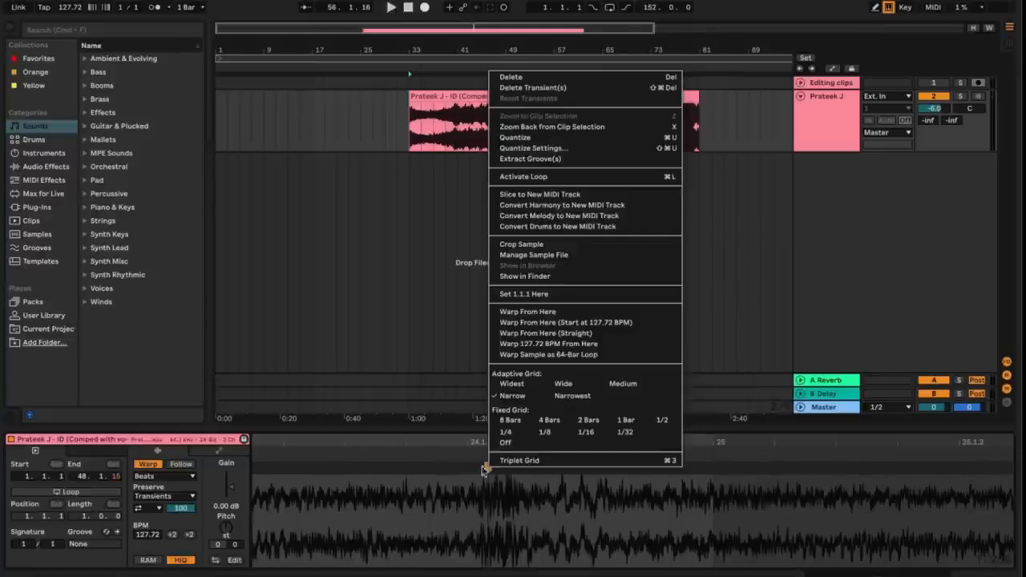
click(447, 471)
right_click(446, 470)
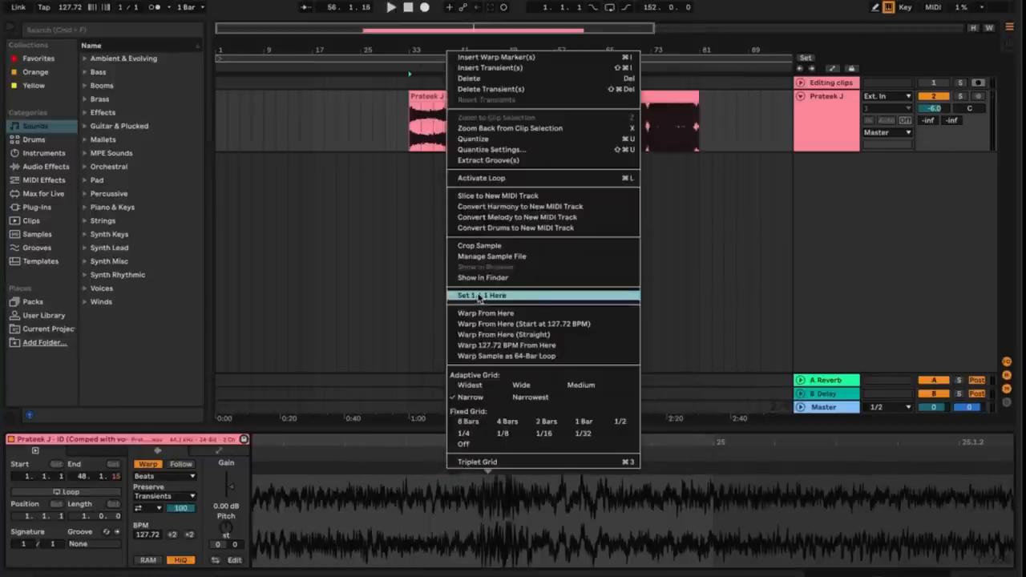
click(478, 296)
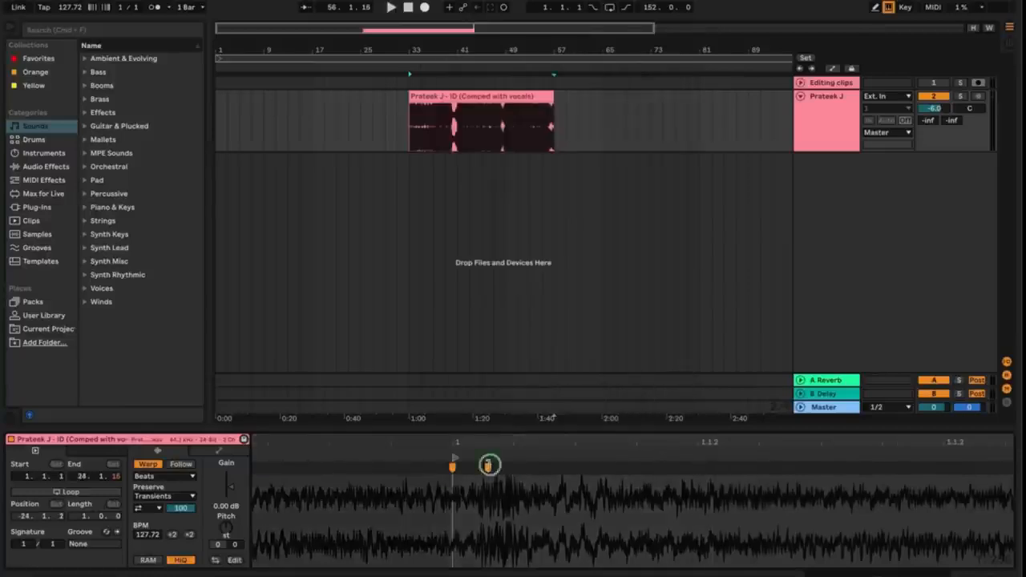
right_click(488, 465)
click(509, 290)
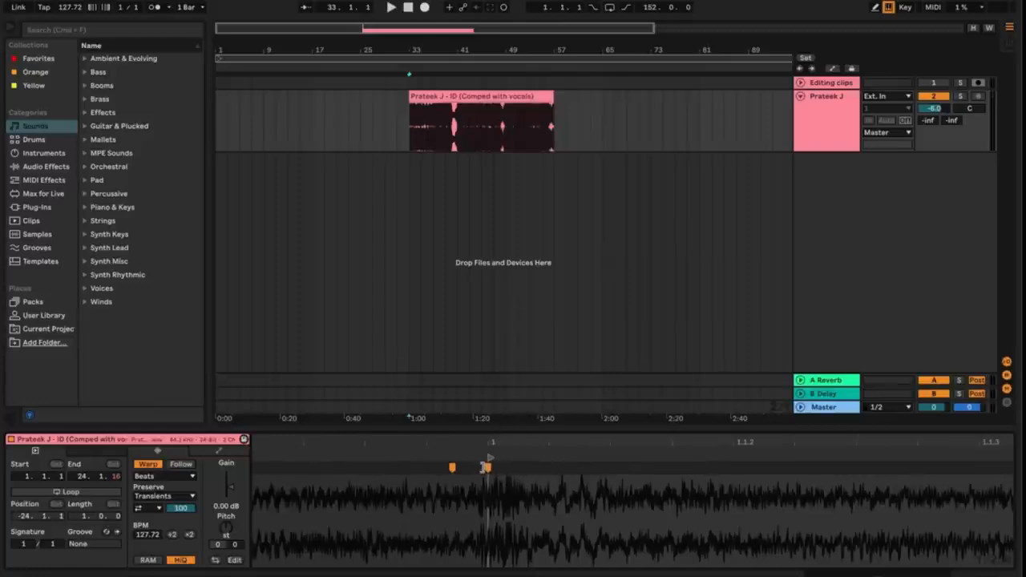
- Select the clip's entire sample and insert warp markers on all its transients
drag(523, 444, 377, 444)
drag(697, 441, 693, 513)
click(655, 517)
key(super+a)
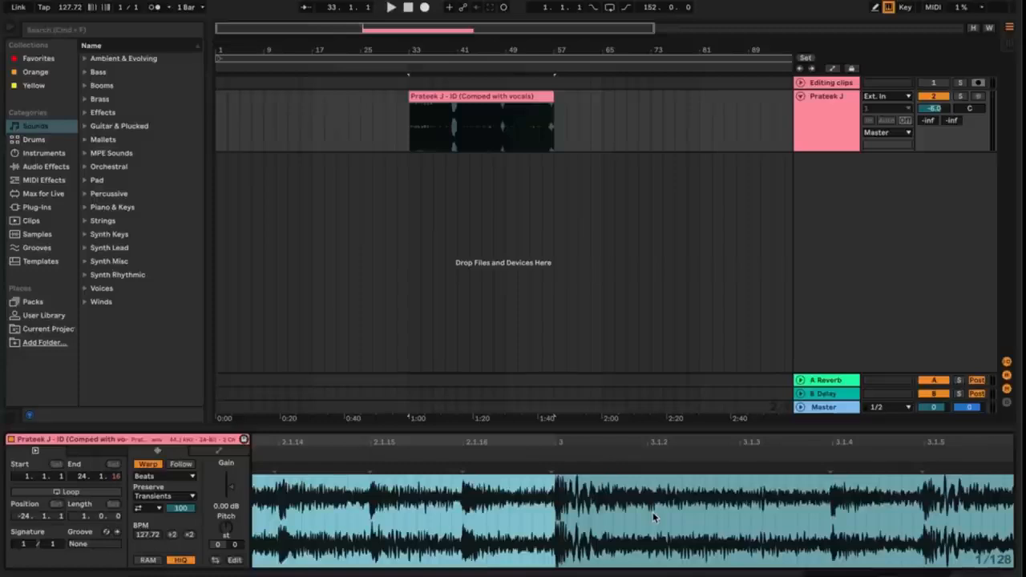
key(super+i)
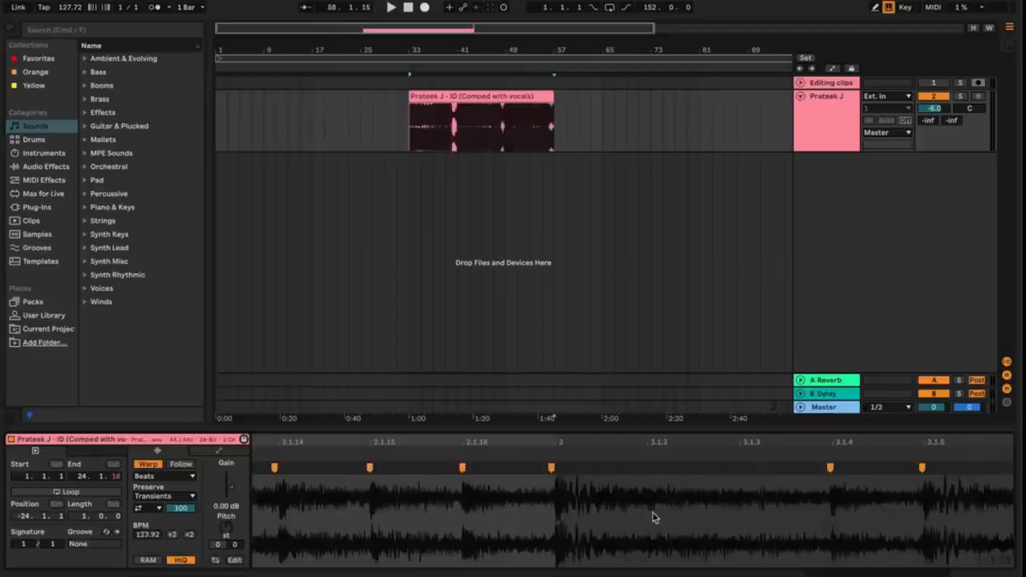
click(635, 513)
scroll(559, 497, up, 5)
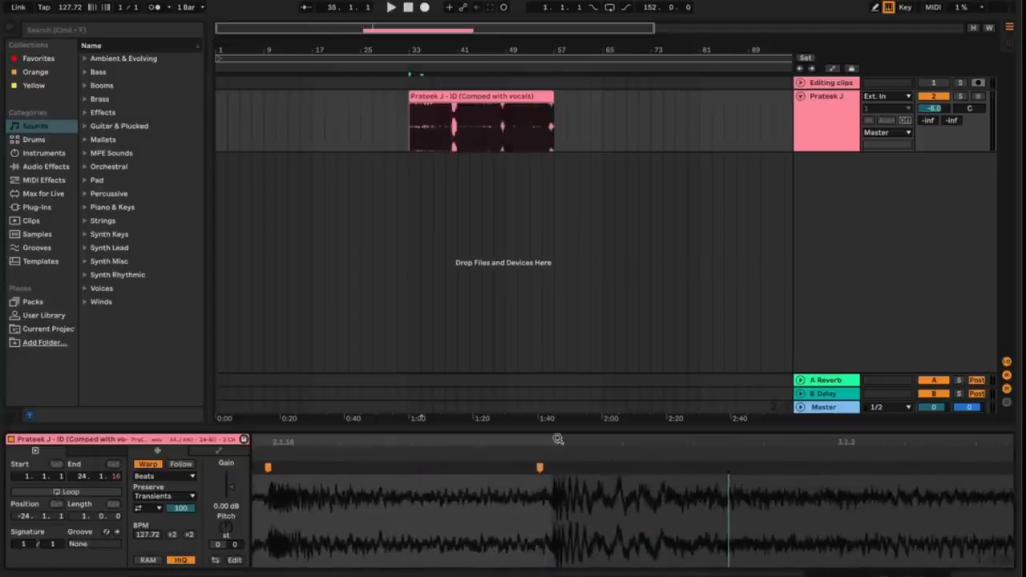
key(super+a)
click(552, 498)
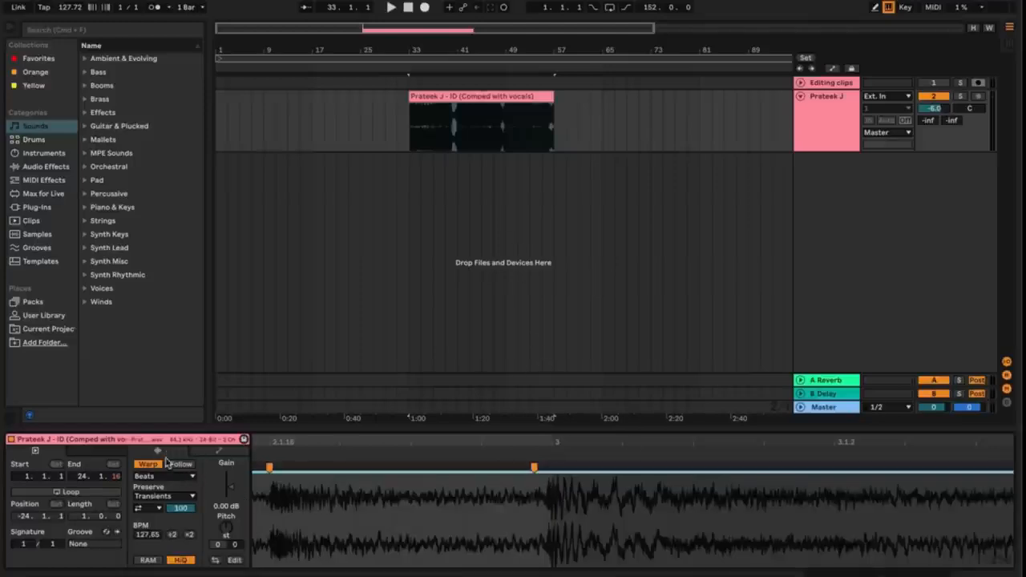
- Set the clip's gain to 3.00 dB after trying about -4.16 dB, and switch its warp mode to Complex
mouse_move(225, 493)
mouse_down()
mouse_move(225, 477)
mouse_move(225, 517)
mouse_move(225, 491)
mouse_move(225, 504)
mouse_up()
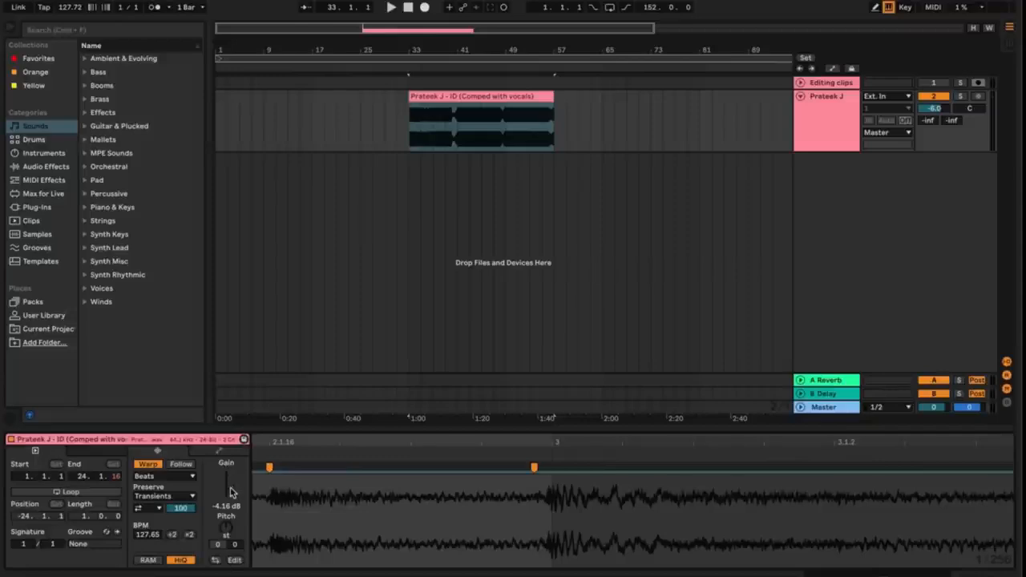
click(231, 488)
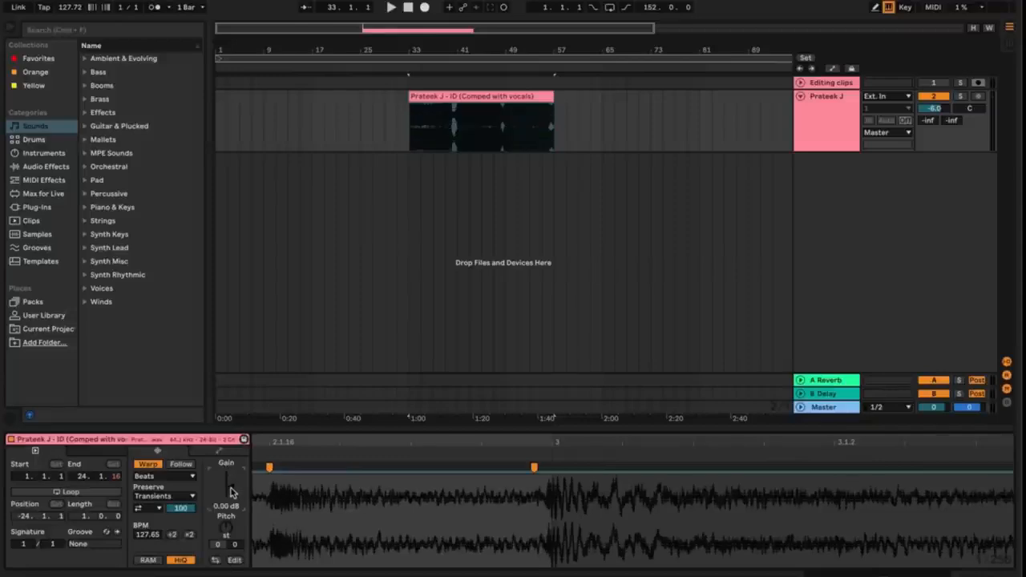
drag(231, 487, 230, 483)
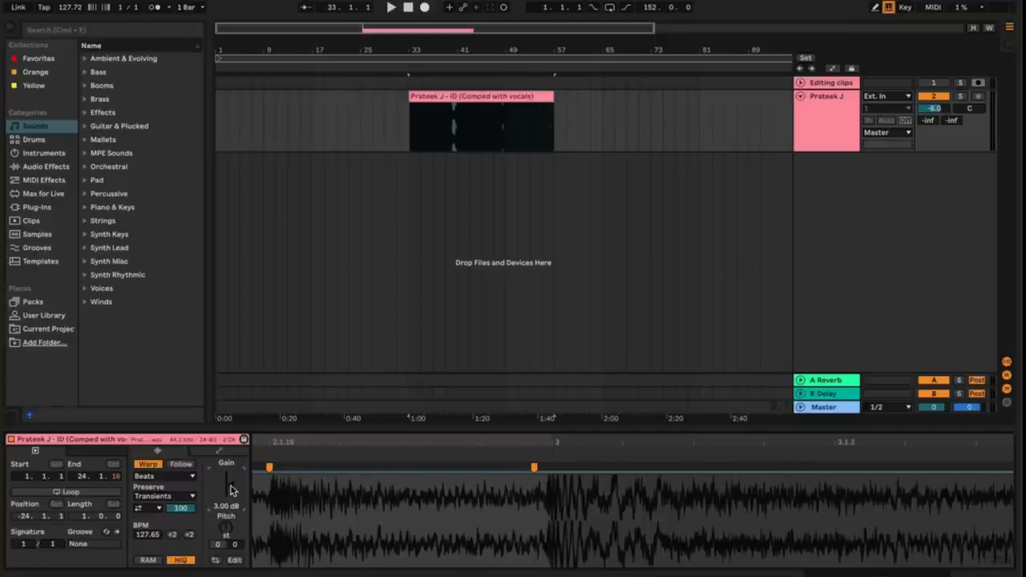
click(165, 476)
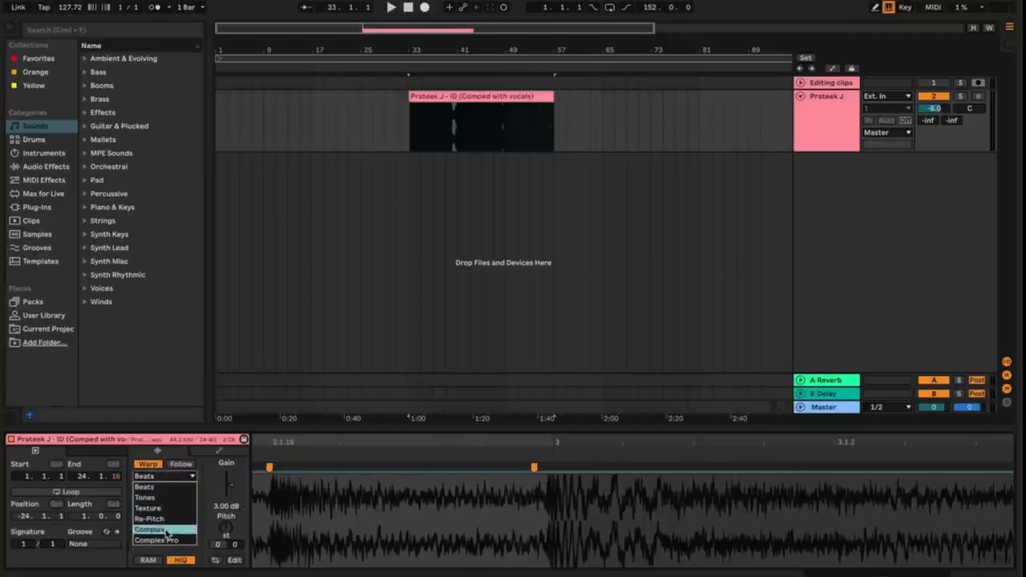
click(166, 530)
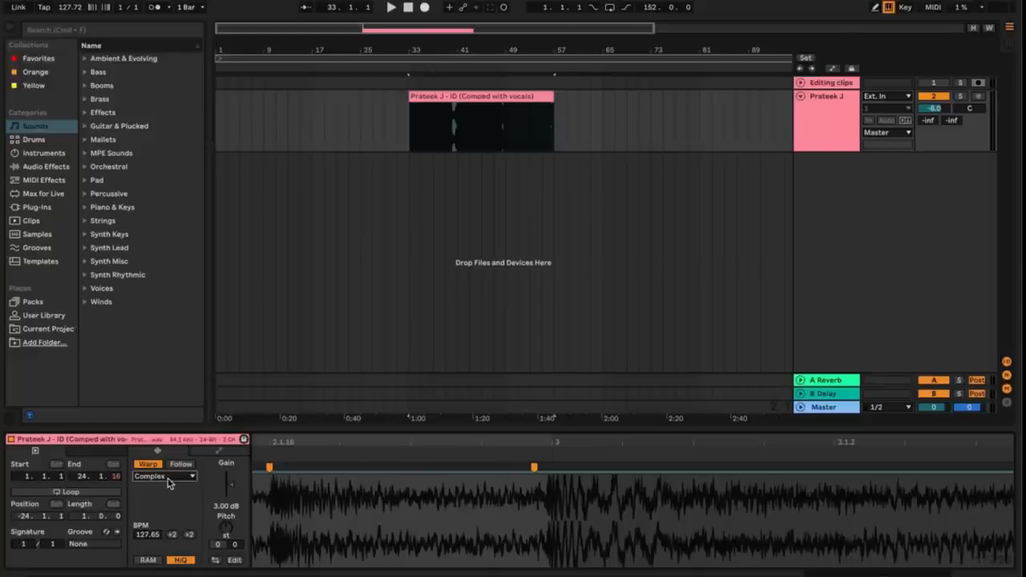
- Enter 128 as the clip's BPM and enable RAM mode for it
click(146, 536)
text(128)
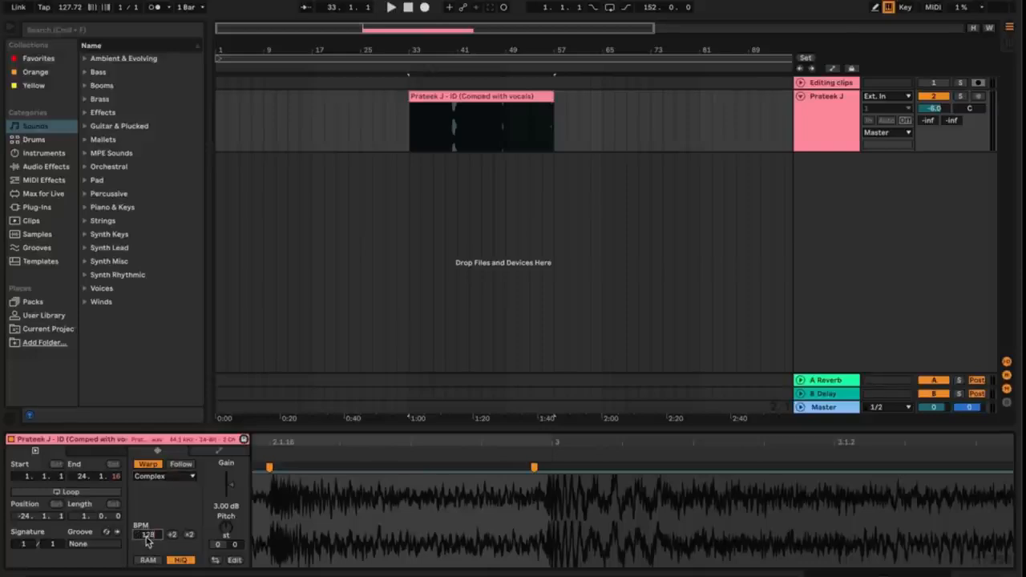
key(Return)
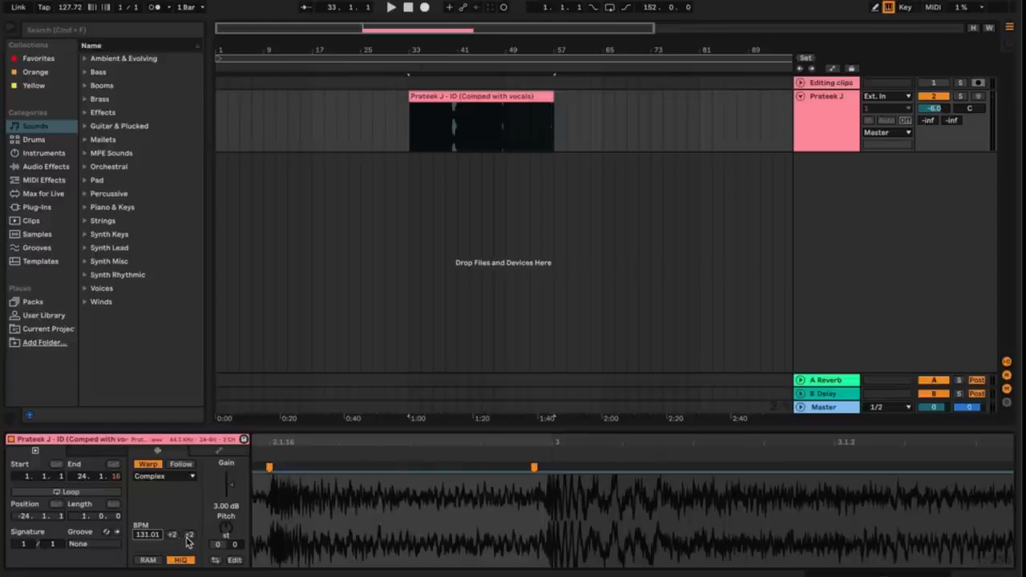
click(155, 562)
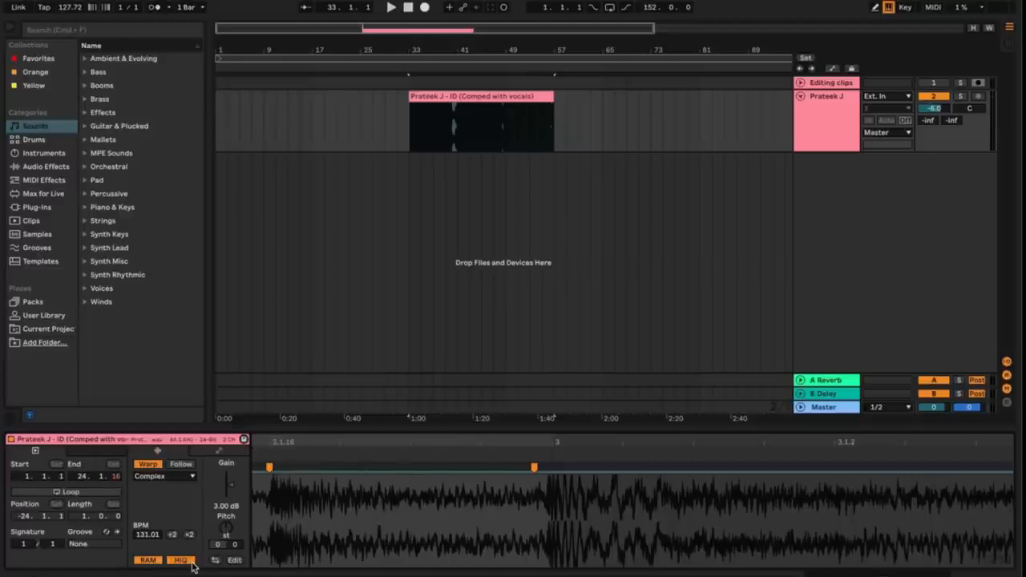
- Cut the clip's section from bar 33 to bar 41 out of the arrangement track
click(425, 95)
click(457, 133)
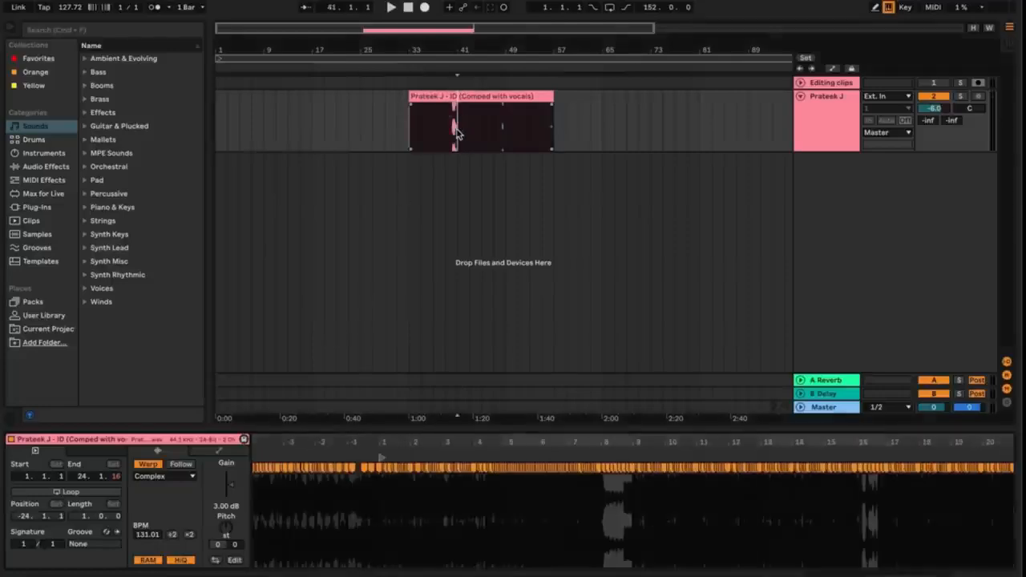
drag(461, 54, 498, 66)
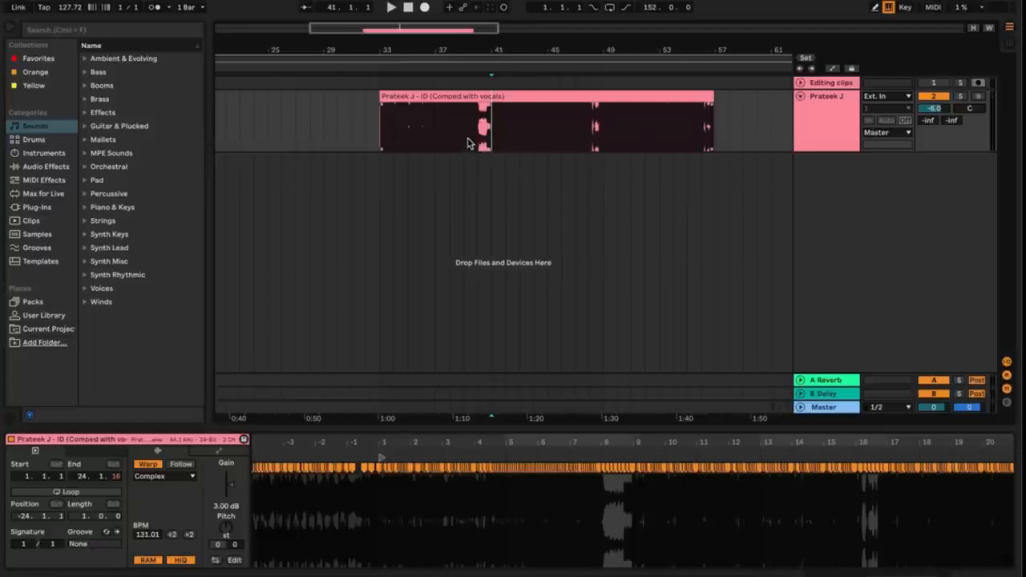
drag(485, 132, 379, 136)
key(Delete)
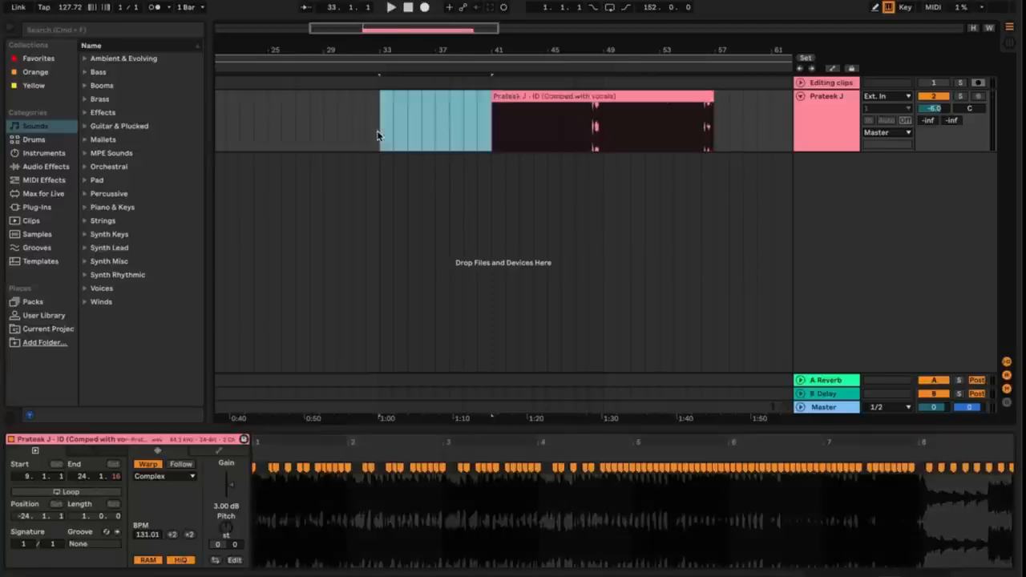
- Paste the cut section at bar 17 on the same track
scroll(281, 139, left, 3)
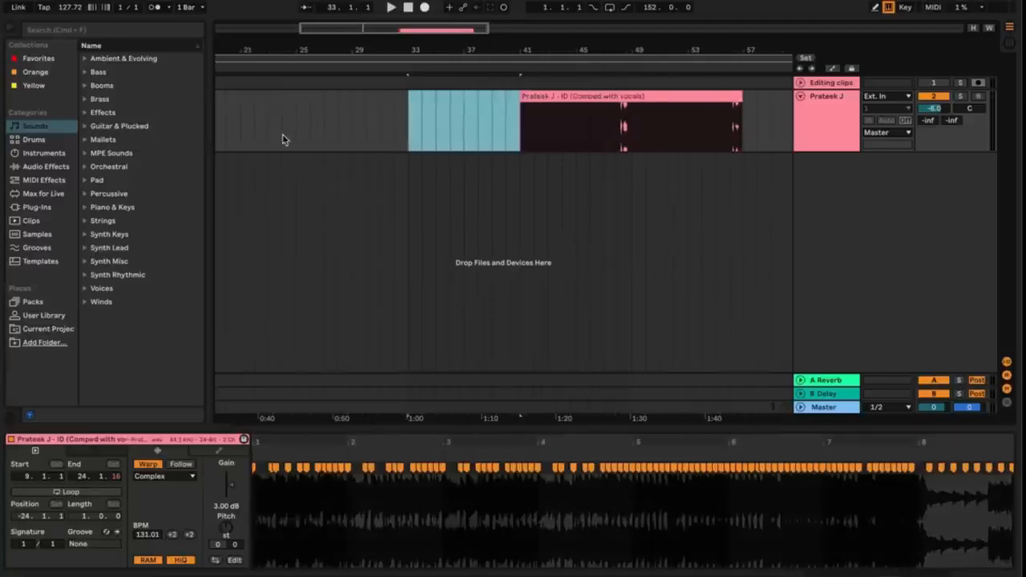
click(337, 128)
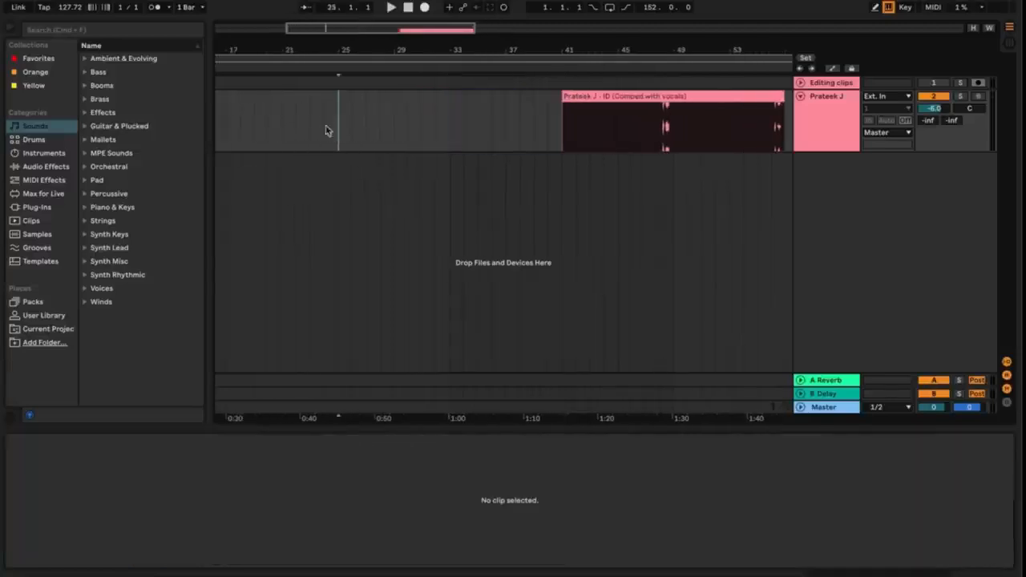
click(226, 114)
key(ctrl+v)
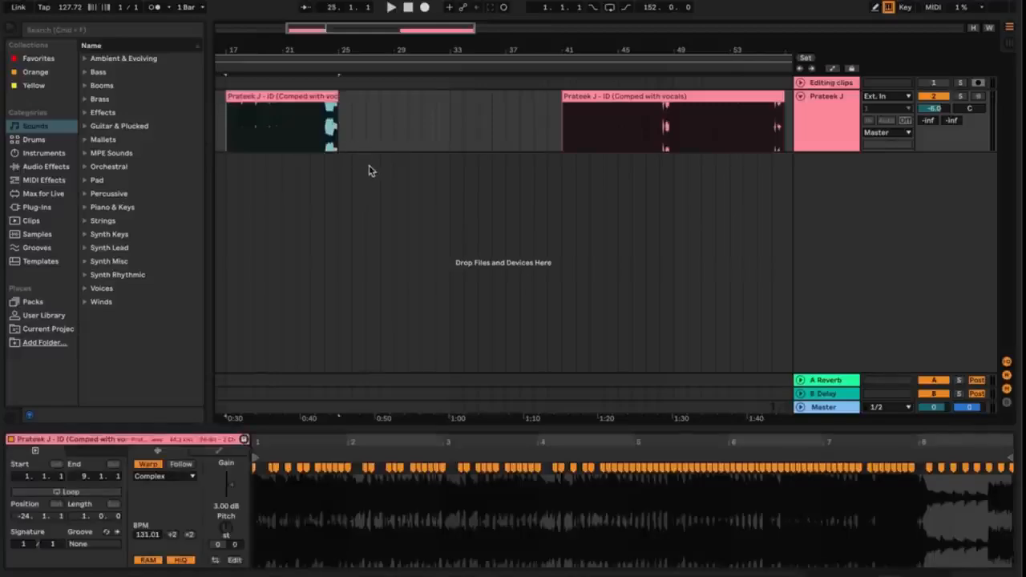
scroll(385, 167, right, 2)
scroll(409, 171, right, 1)
drag(481, 60, 478, 52)
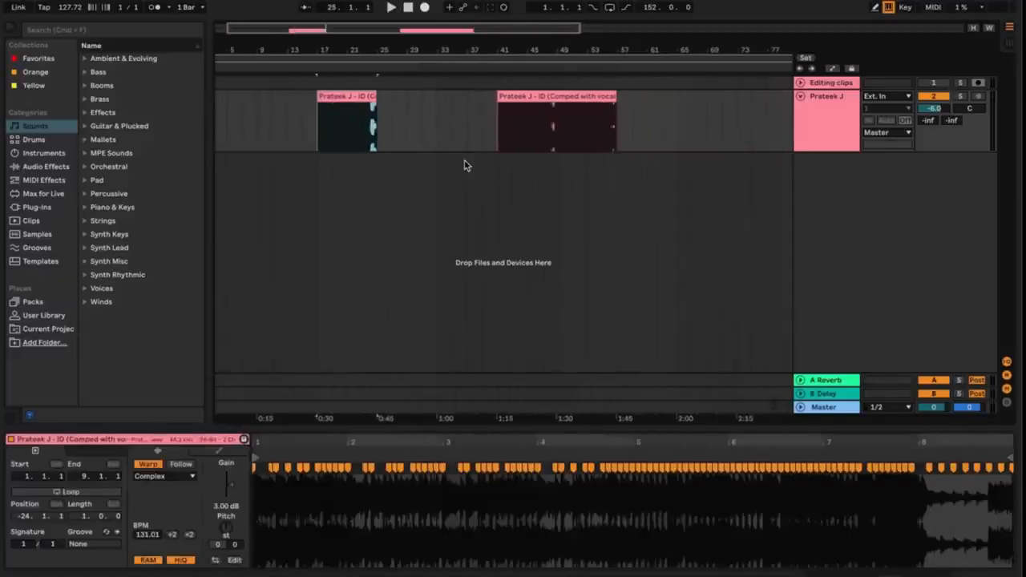
- Copy the clip's section from bar 17 to bar 21 and paste it at bar 33 on the same track
click(357, 122)
scroll(585, 160, right, 1)
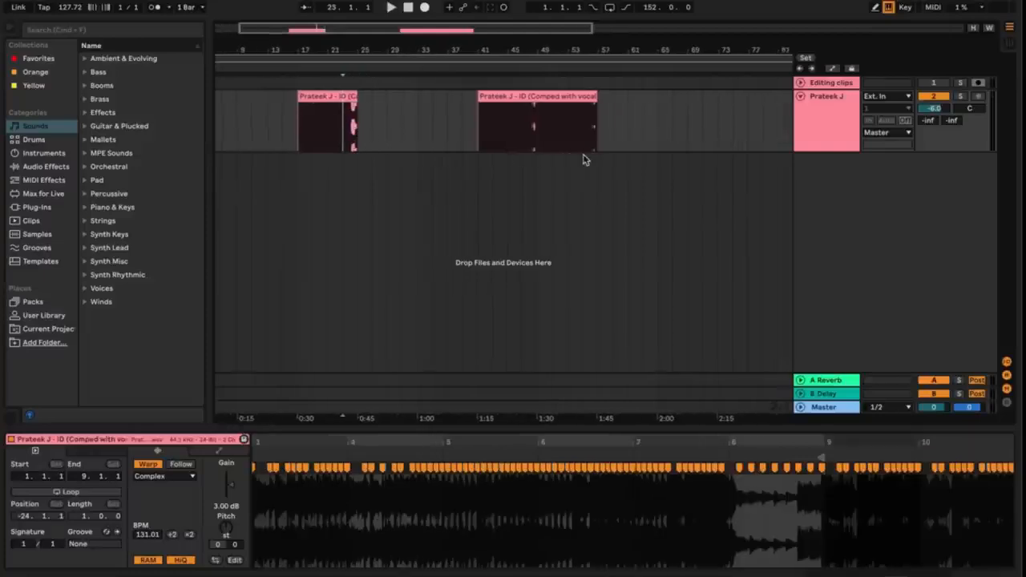
click(325, 122)
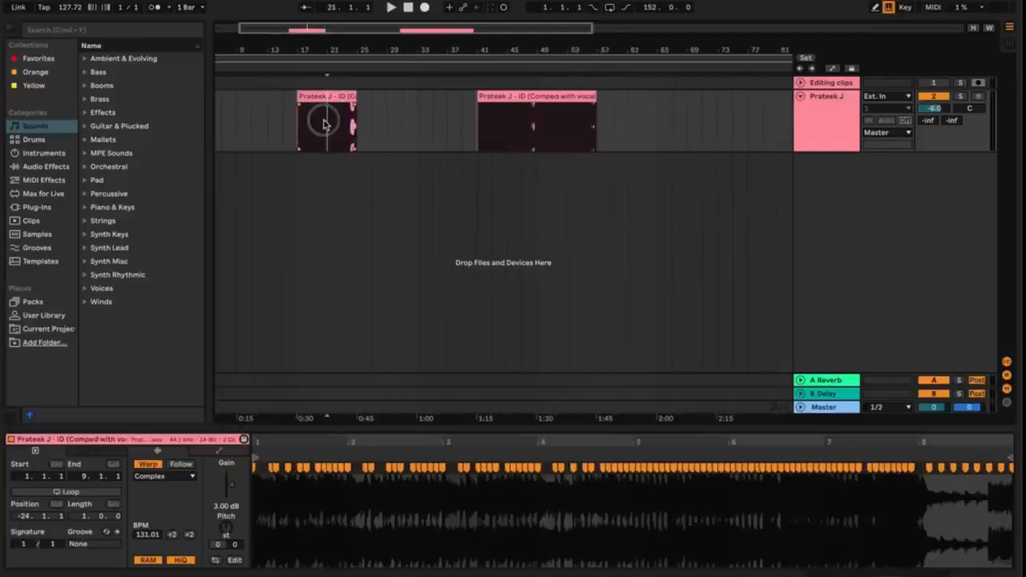
click(304, 124)
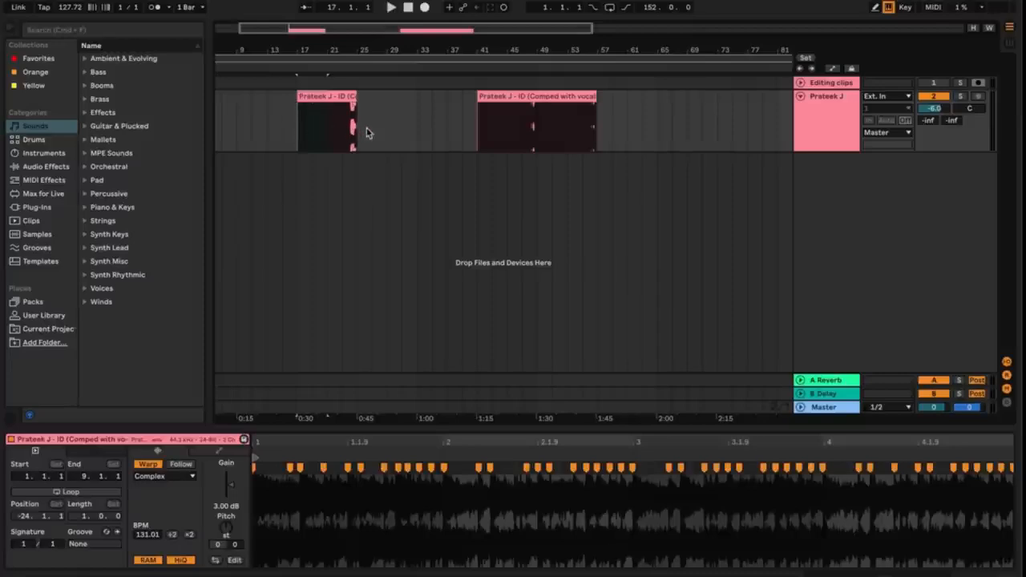
click(418, 126)
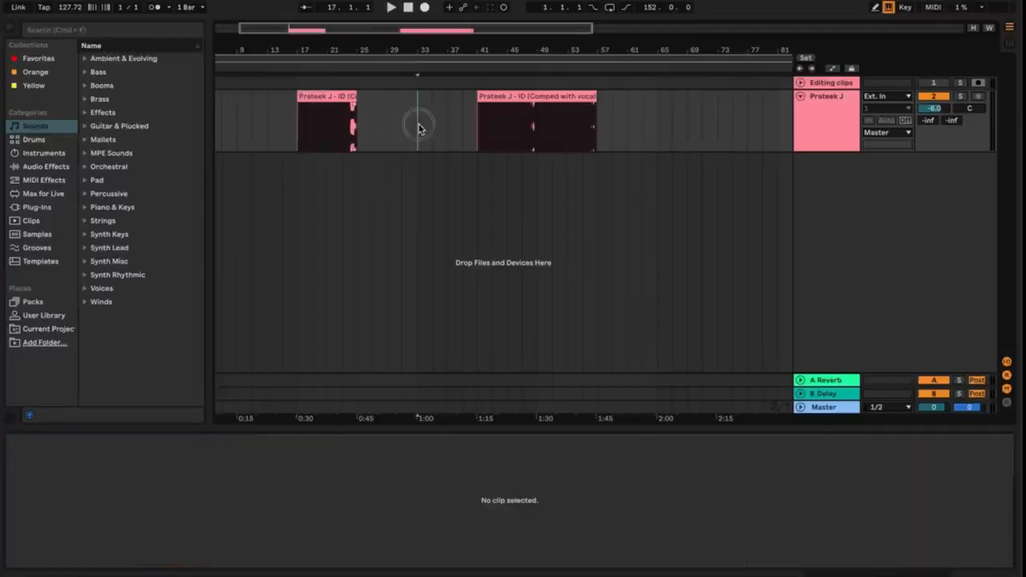
key(super+v)
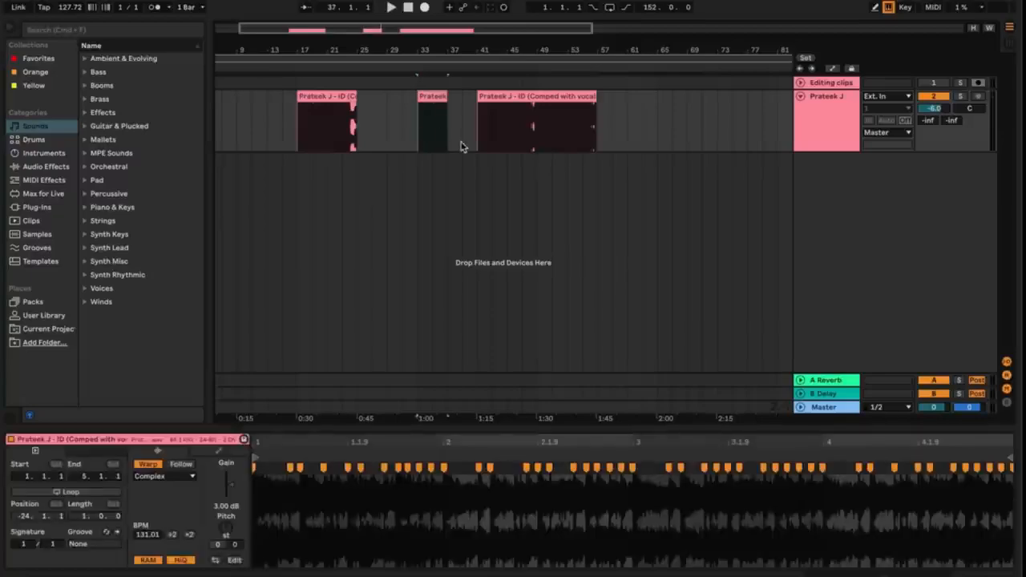
- Duplicate the four-bar clip at bar 33 to fill the gap from bar 37 to bar 41
scroll(460, 147, right, 2)
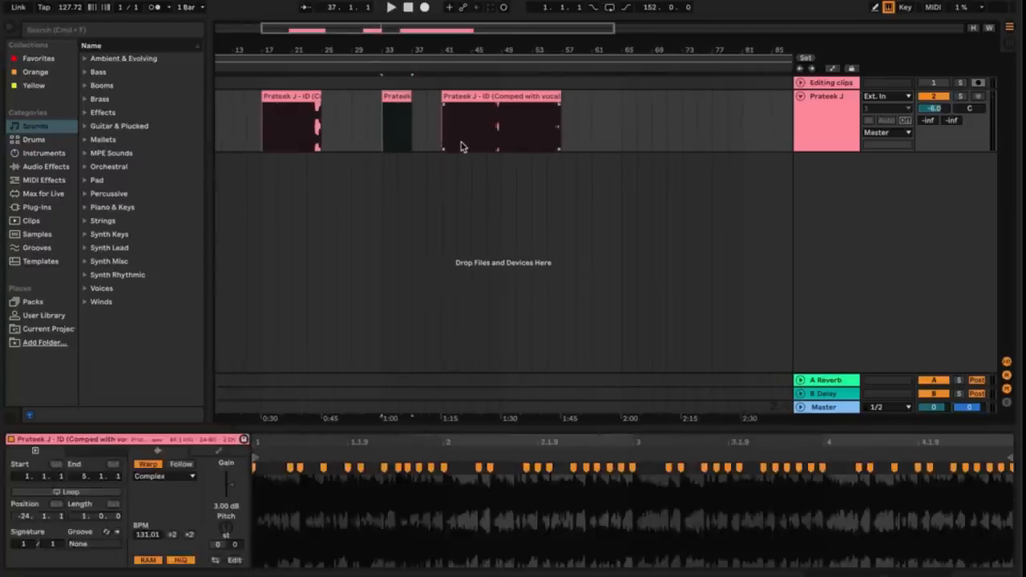
scroll(525, 138, right, 1)
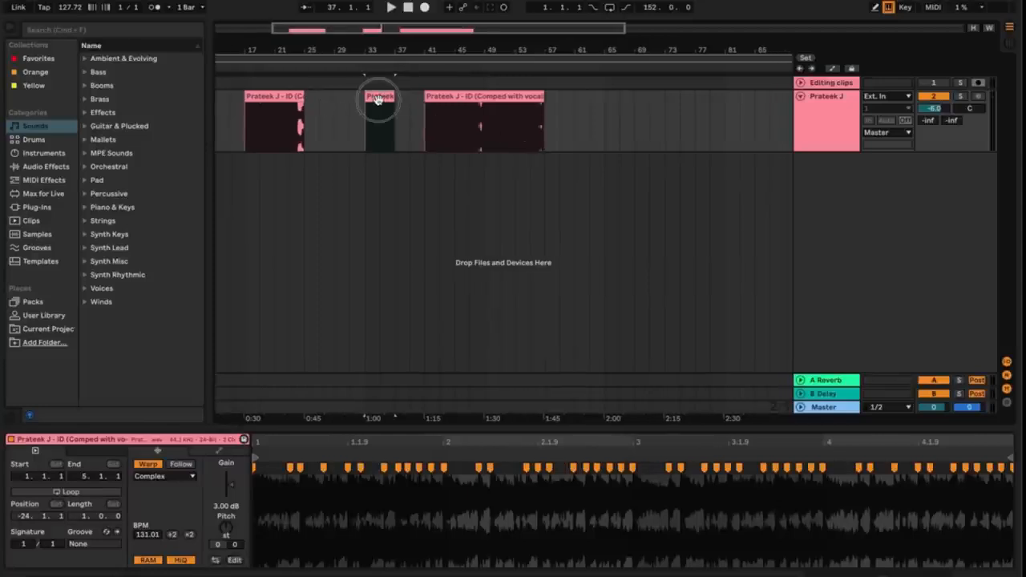
key(super+d)
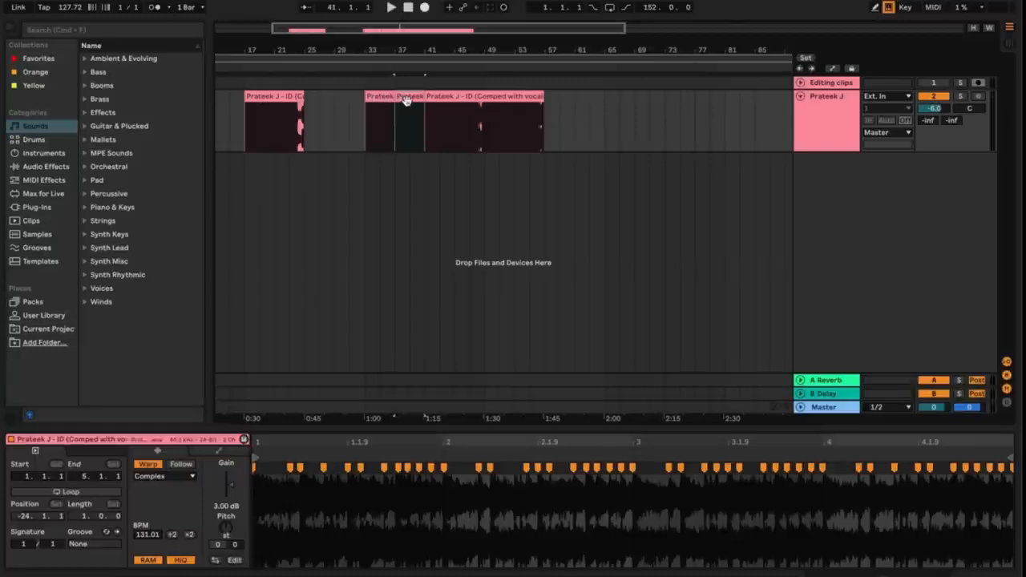
- Enter a trial name for the clip at bar 33, then put its original name back
click(379, 97)
click(381, 101)
text(RENAM)
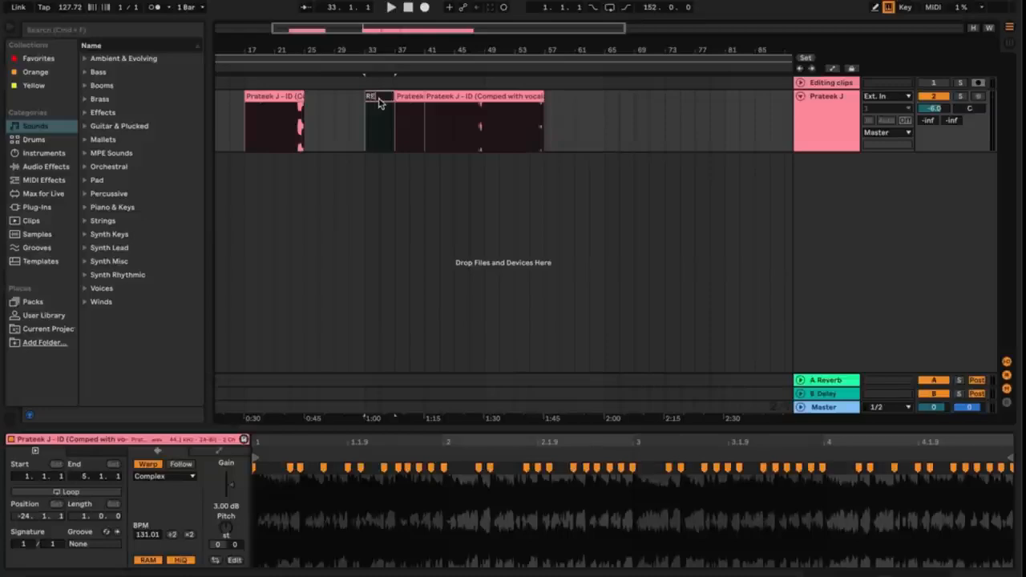
key(BackSpace)
key(BackSpace)
key(BackSpace)
key(BackSpace)
key(BackSpace)
text(Prateek J)
click(415, 169)
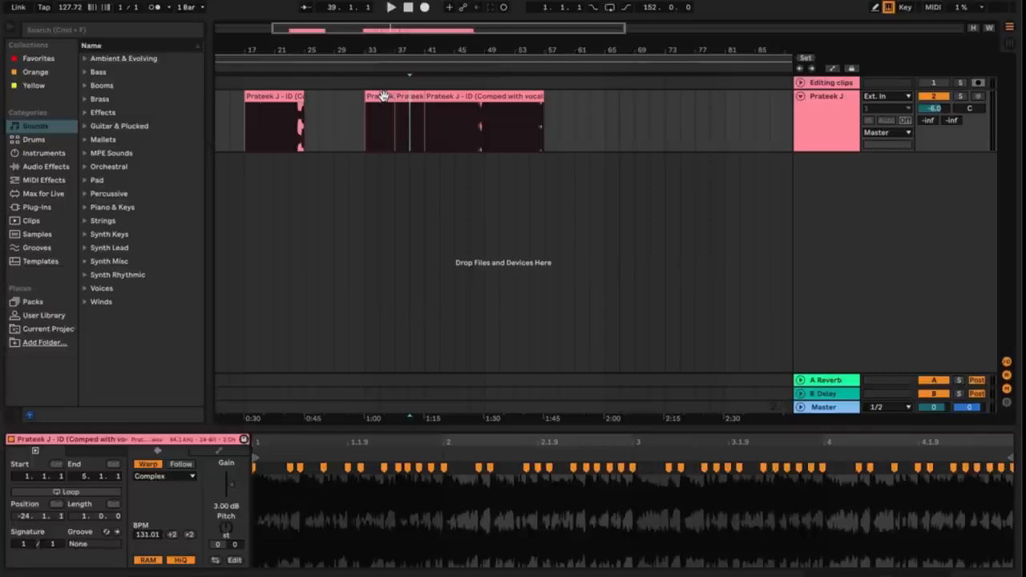
- Consolidate the track's range from bar 17 to bar 57, including the gap, into a single clip
drag(544, 127, 239, 132)
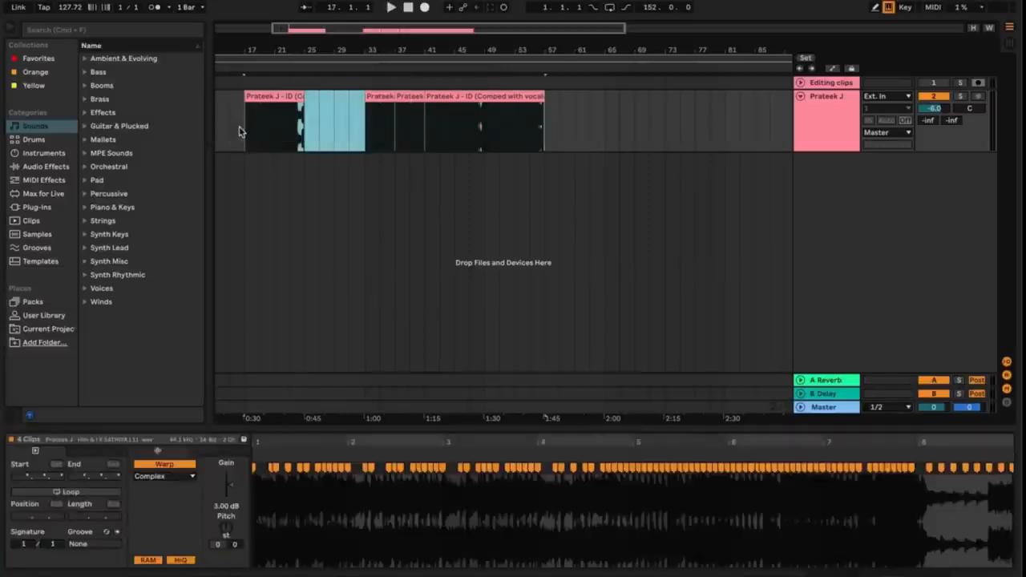
key(super+j)
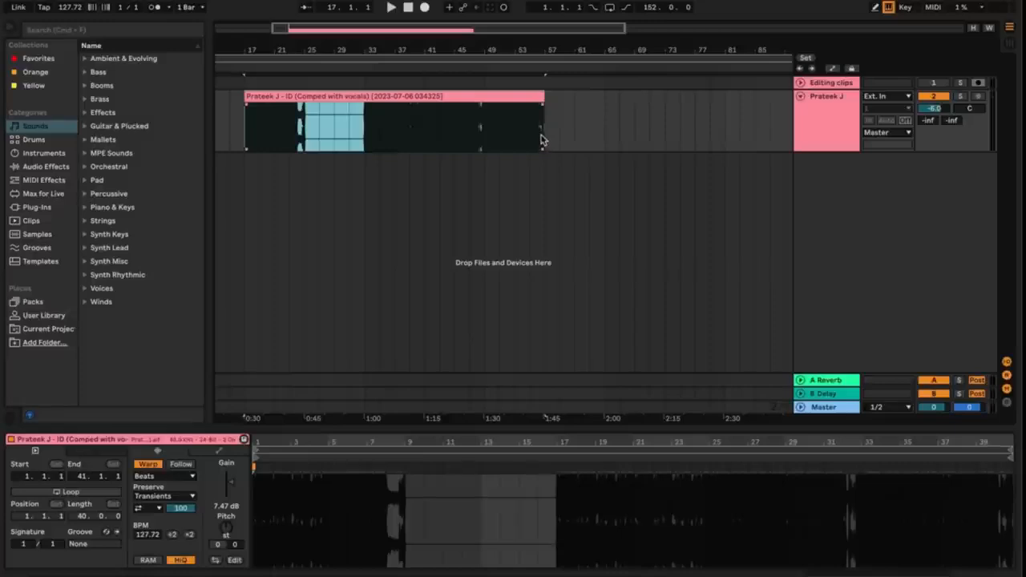
- Fade the consolidated clip in up to about bar 25 and out at its end, and adjust the fade-in of the clip near bar 137
shift+click(247, 110)
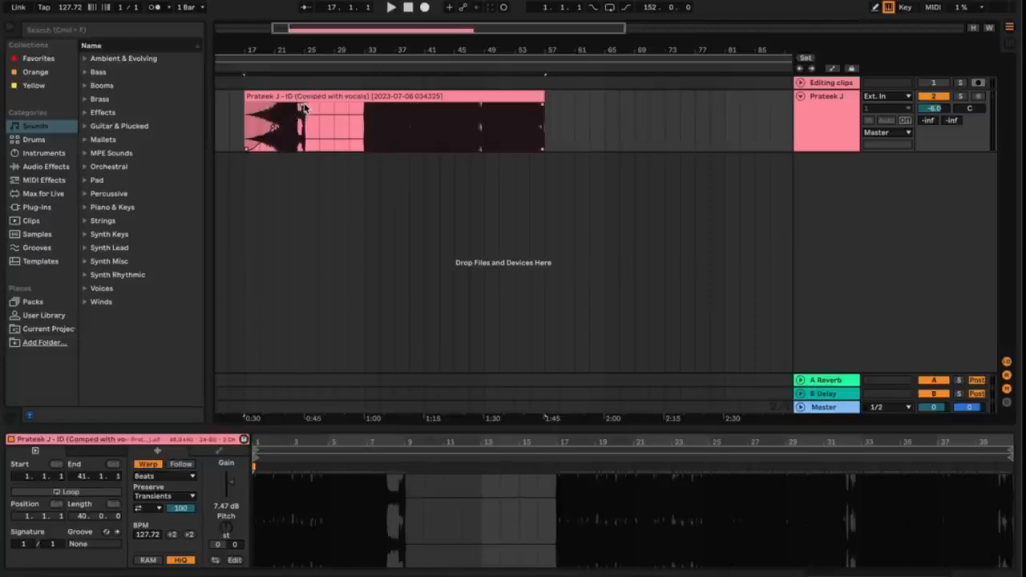
drag(542, 106, 361, 86)
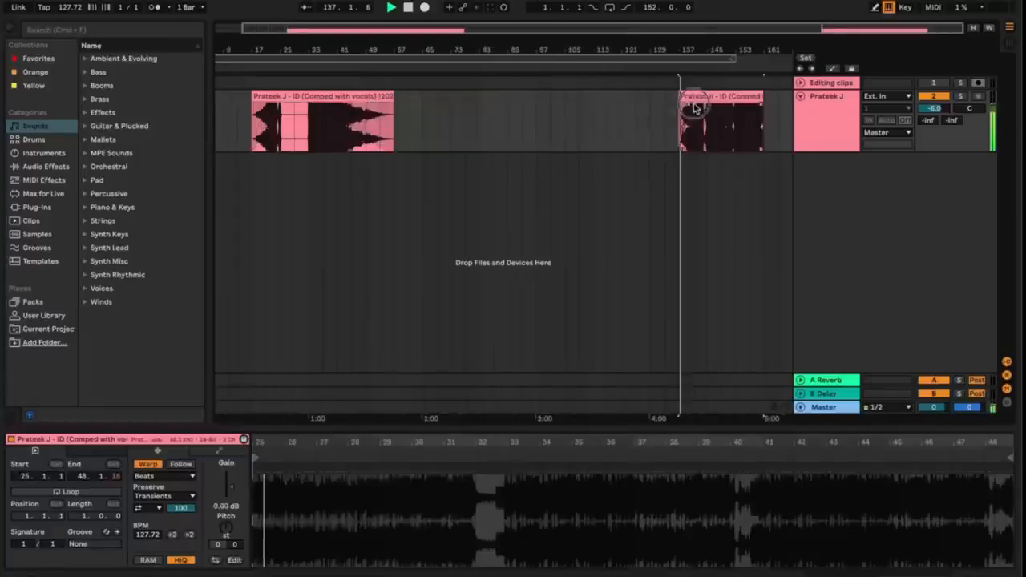
drag(694, 106, 708, 110)
mouse_move(735, 50)
mouse_down()
mouse_move(734, 88)
mouse_move(721, 46)
mouse_up()
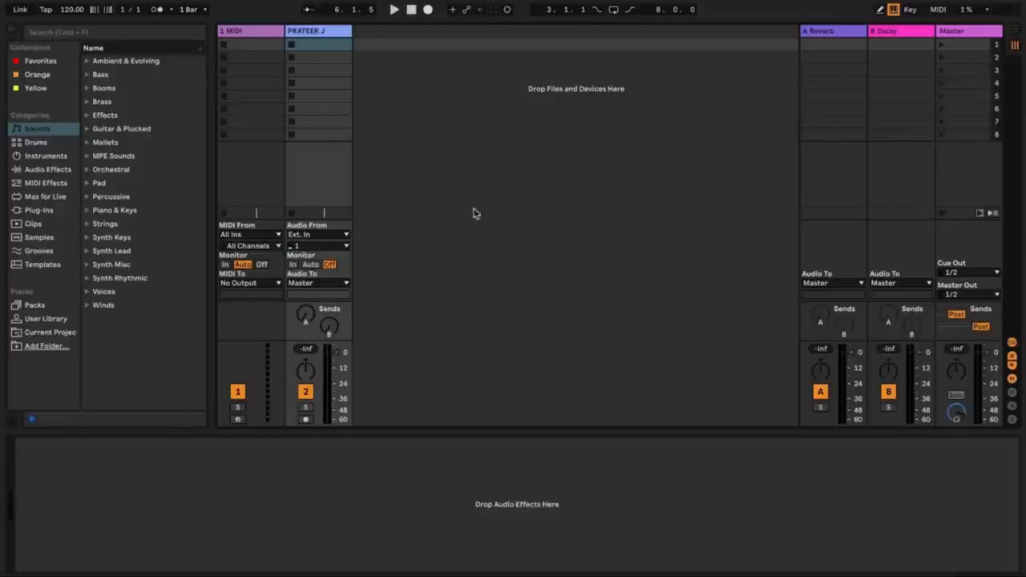
click(457, 178)
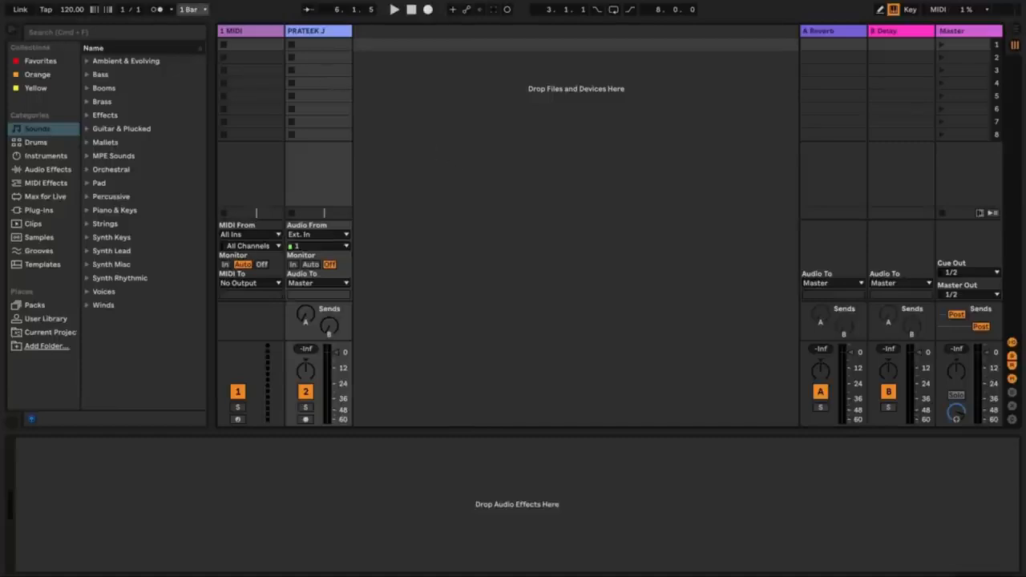
- Open the audio settings in the preferences and keep CoreAudio as the driver type
click(38, 1)
click(54, 12)
click(44, 2)
click(60, 14)
click(370, 114)
click(354, 133)
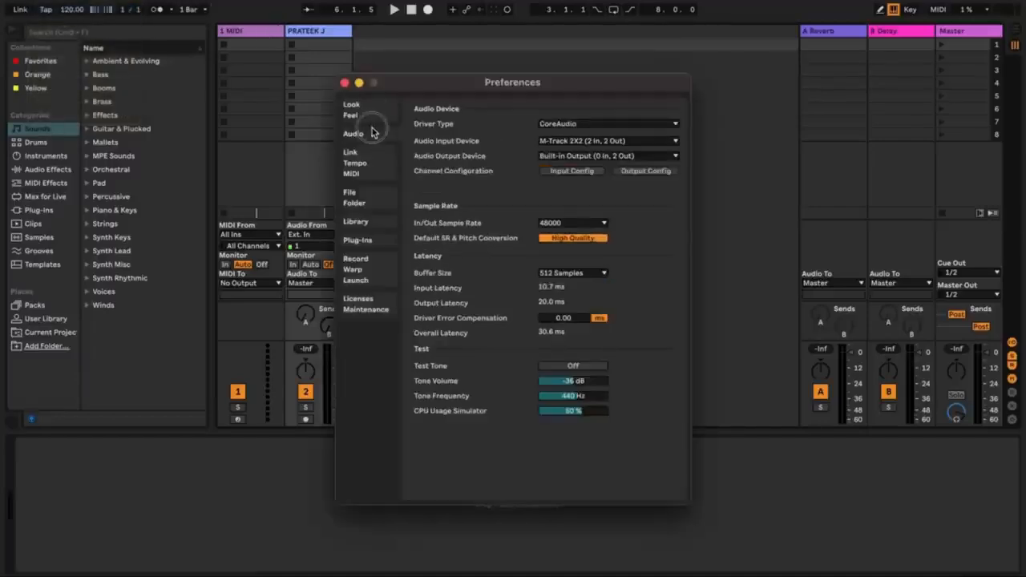
click(562, 124)
click(564, 128)
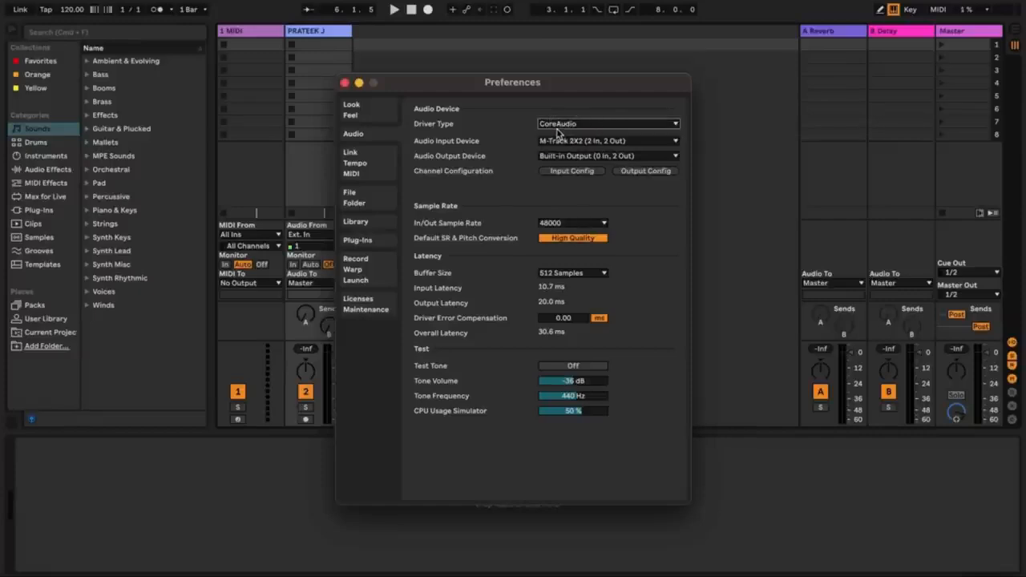
- Check the available audio input devices and choose M-Track 2X2 (2 In, 2 Out) as the input
click(580, 142)
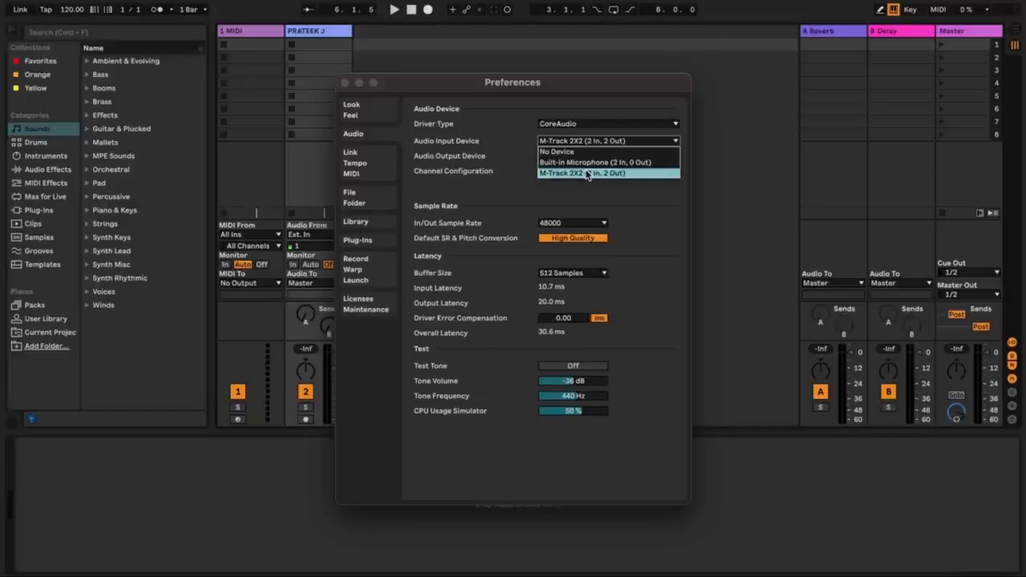
click(588, 173)
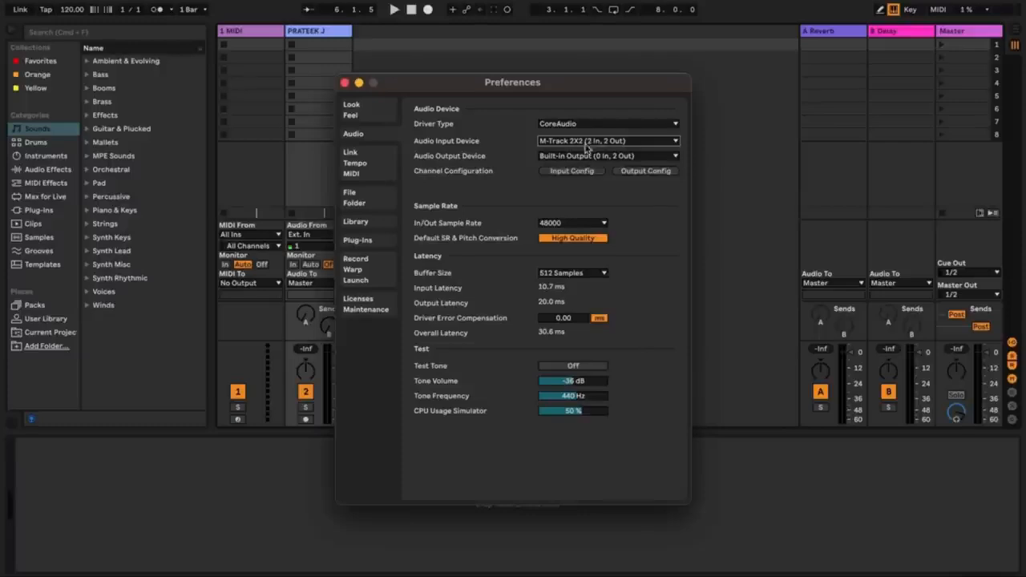
click(588, 142)
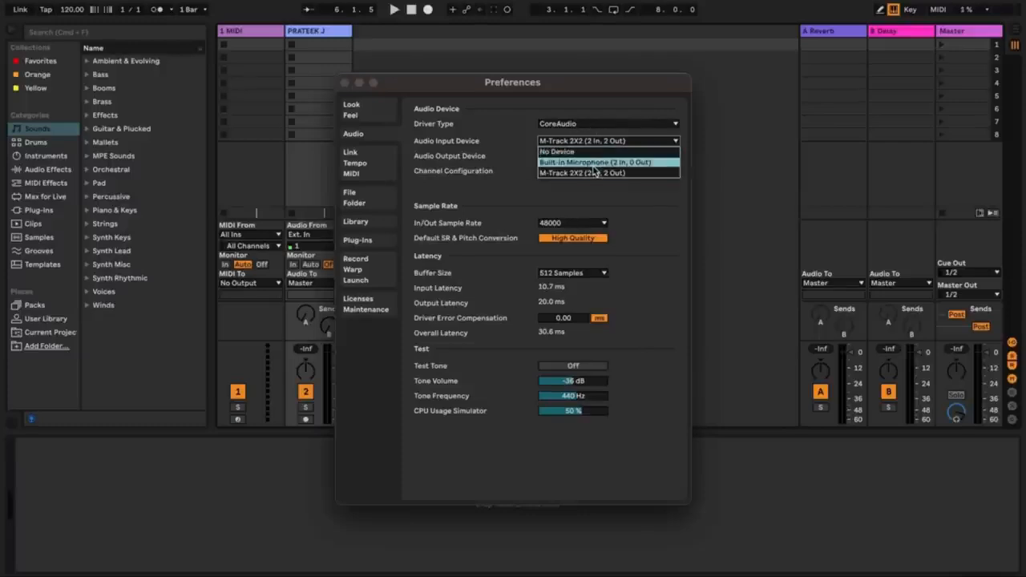
click(593, 167)
click(593, 165)
click(594, 141)
click(590, 173)
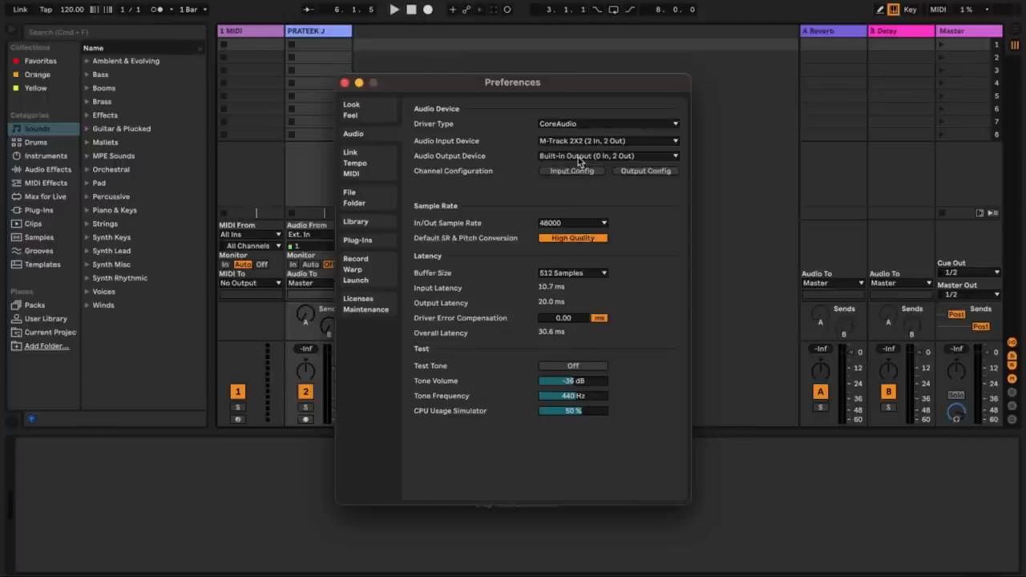
- Set the audio output device to M-Track 2X2 (2 In, 2 Out) and close the preferences
click(579, 157)
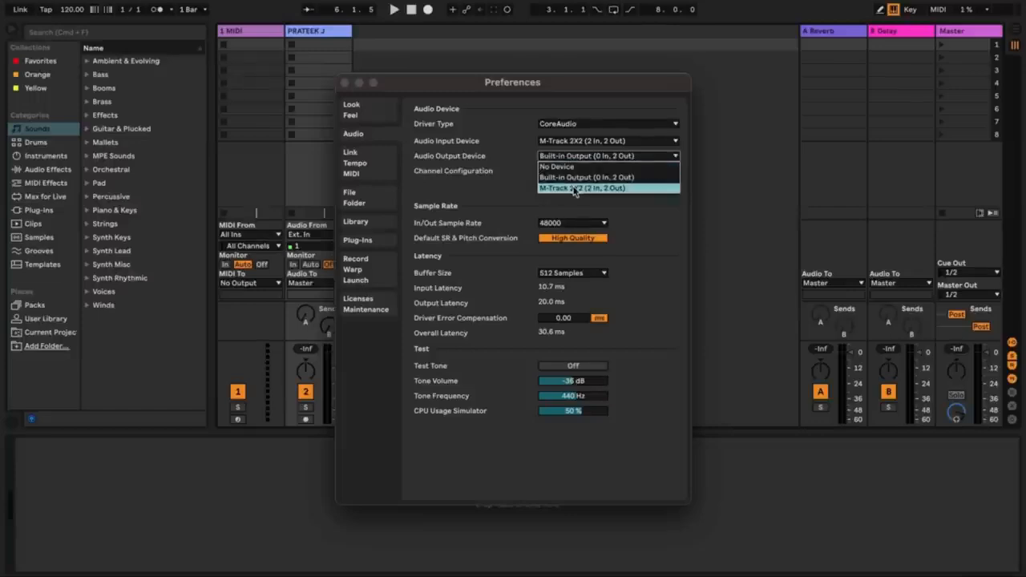
click(574, 189)
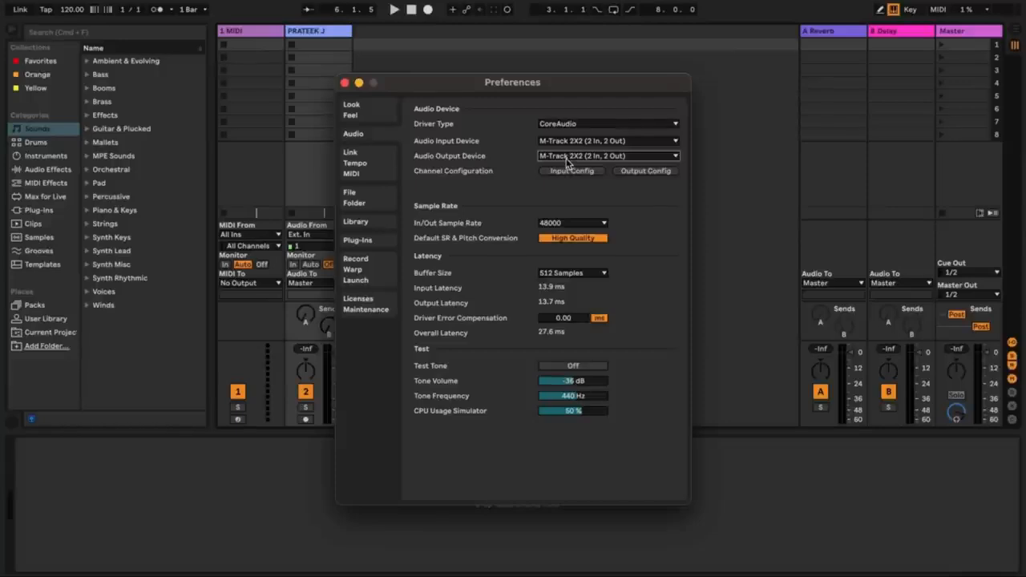
click(345, 83)
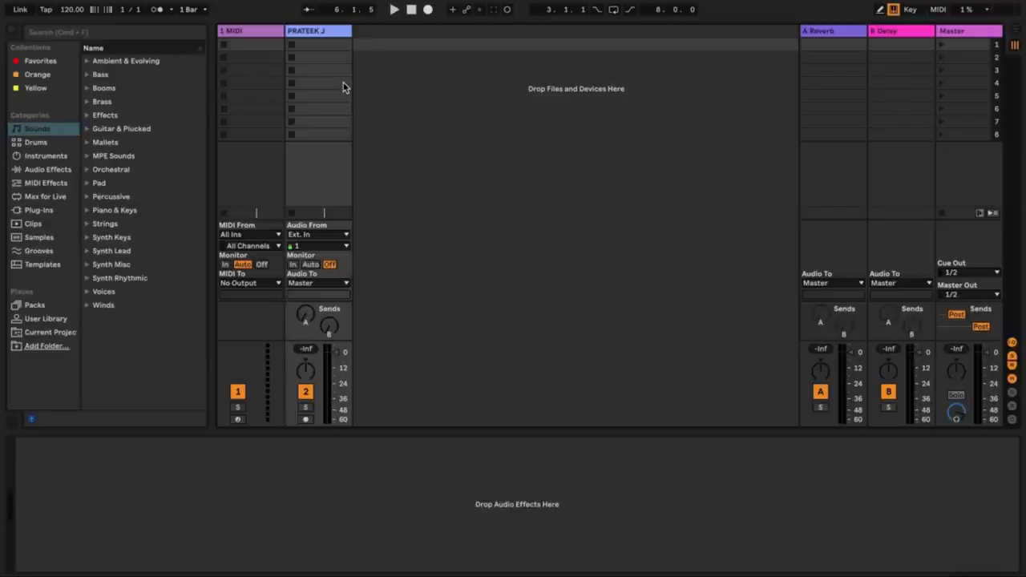
- Arm the audio track and record three consecutive clips into its first three session slots, ending with playback stopped
click(305, 419)
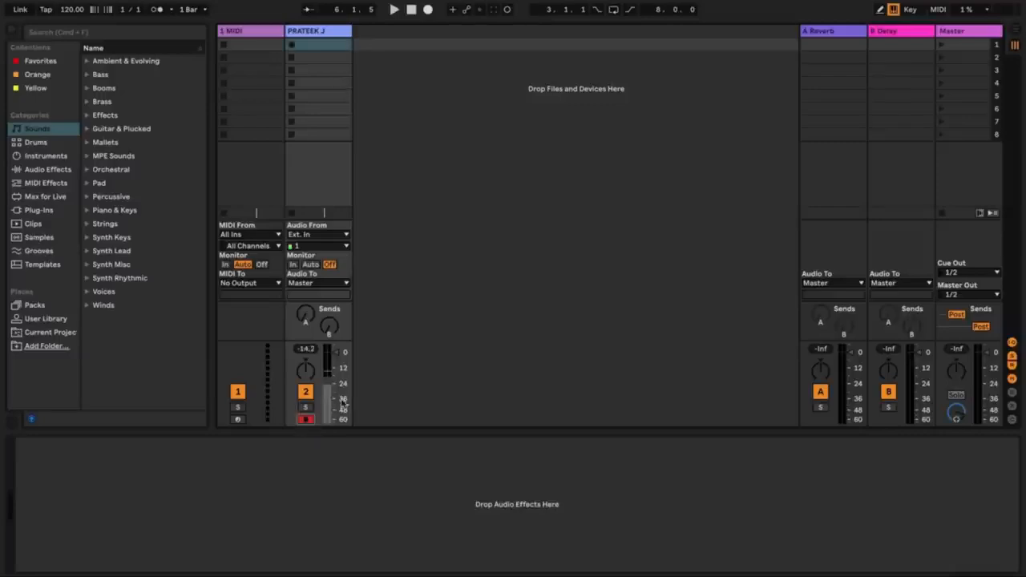
click(291, 46)
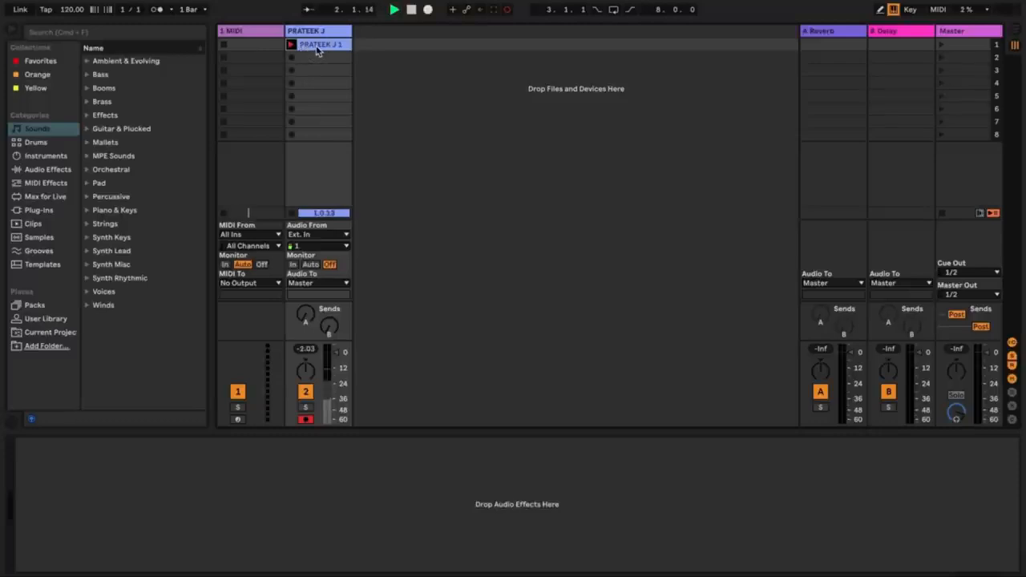
click(317, 49)
click(291, 57)
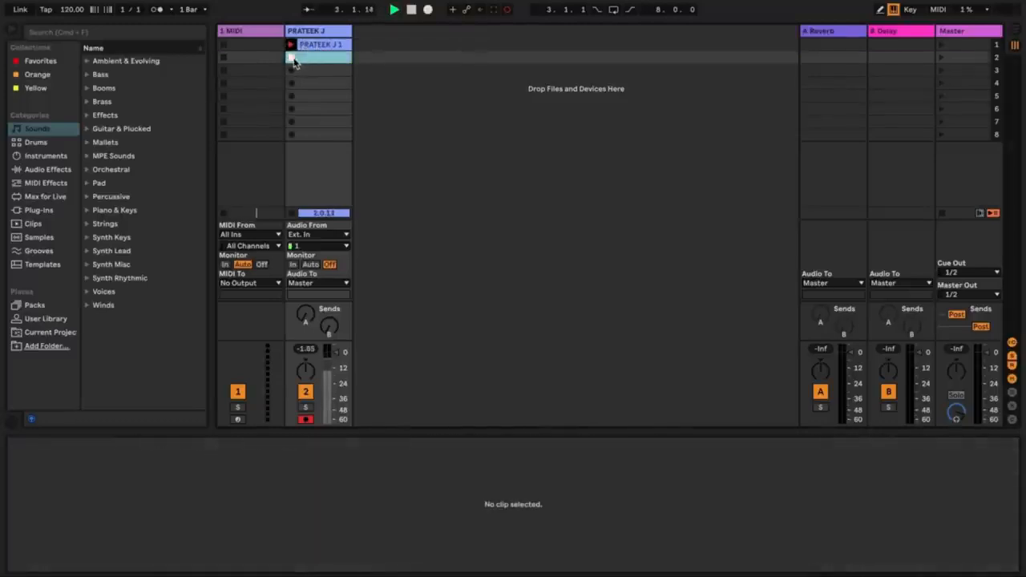
click(291, 70)
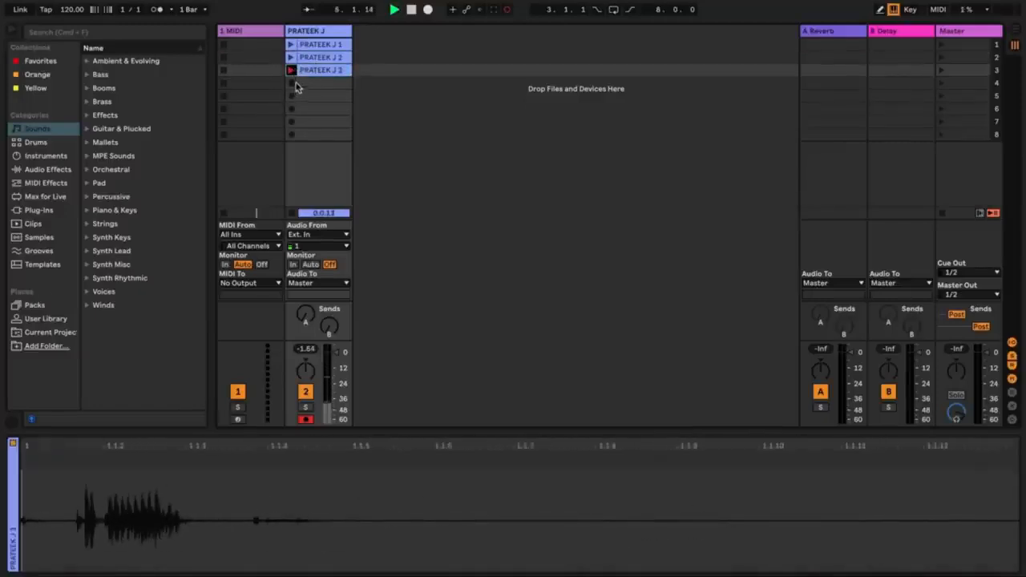
click(306, 50)
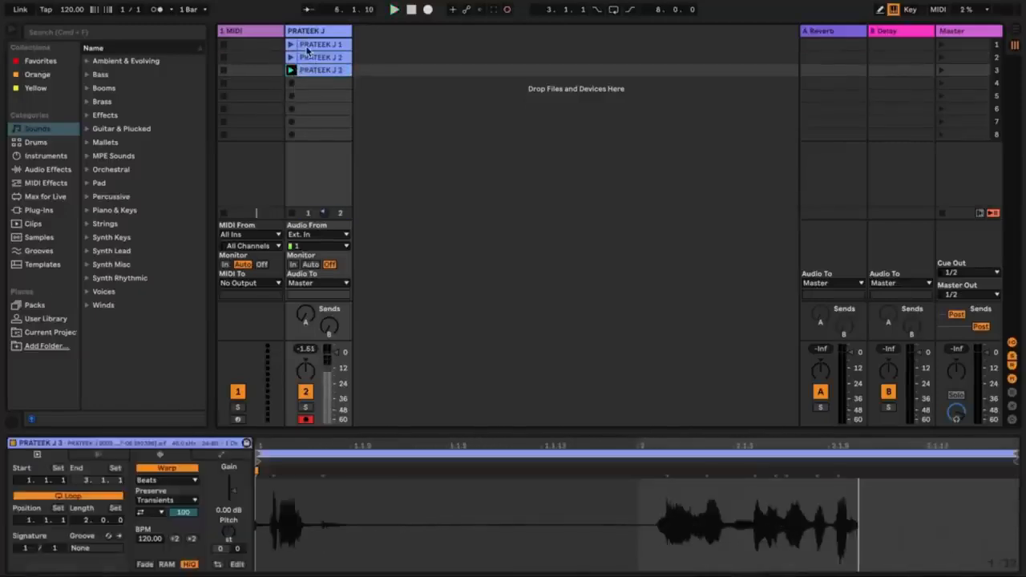
- Switch to the Arrangement View and toggle the audio track's record arm, leaving it armed
key(Tab)
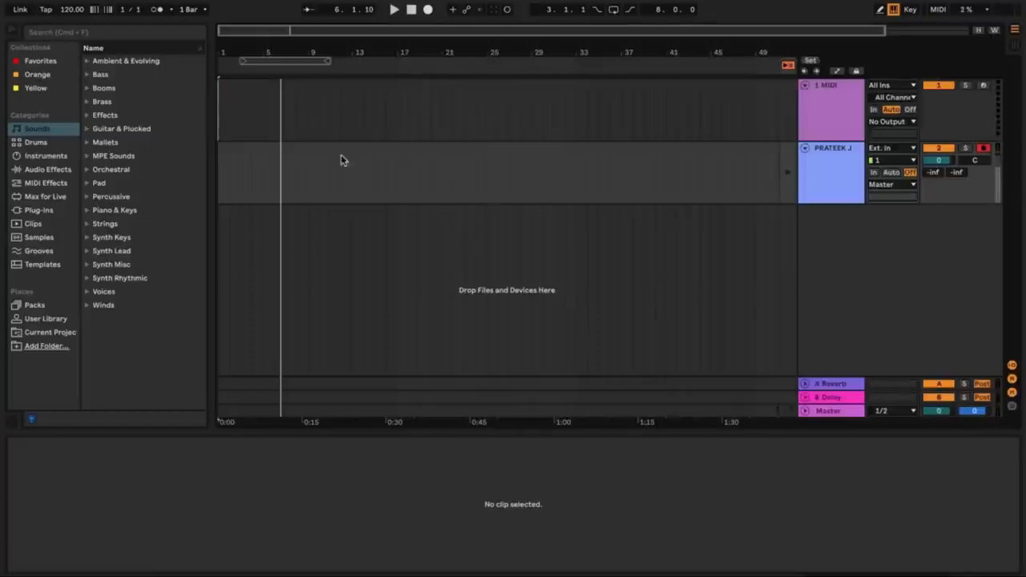
click(982, 148)
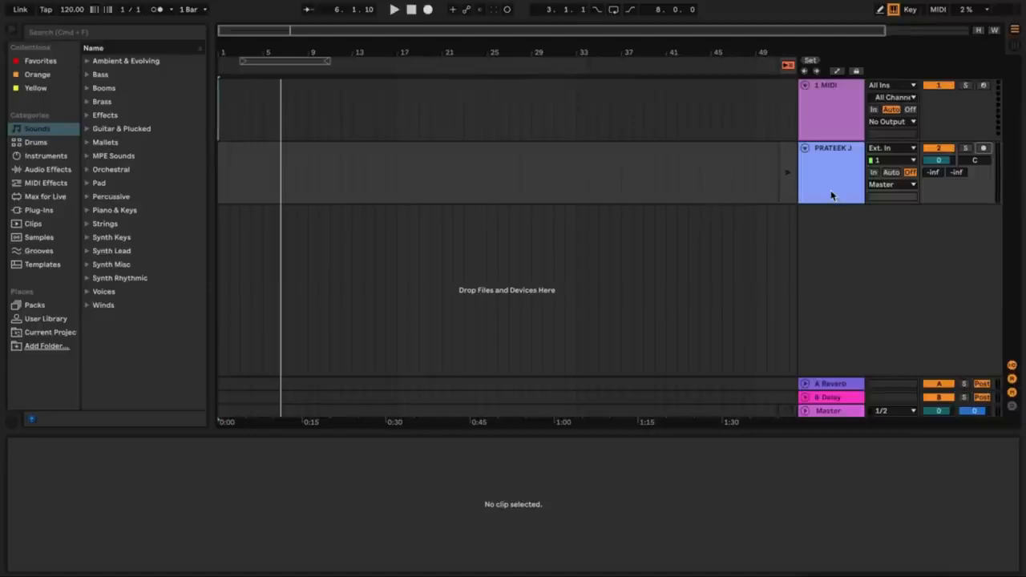
click(982, 148)
click(982, 149)
click(985, 150)
- Record a take of about four bars on the audio track, starting at bar 17
click(407, 174)
click(394, 177)
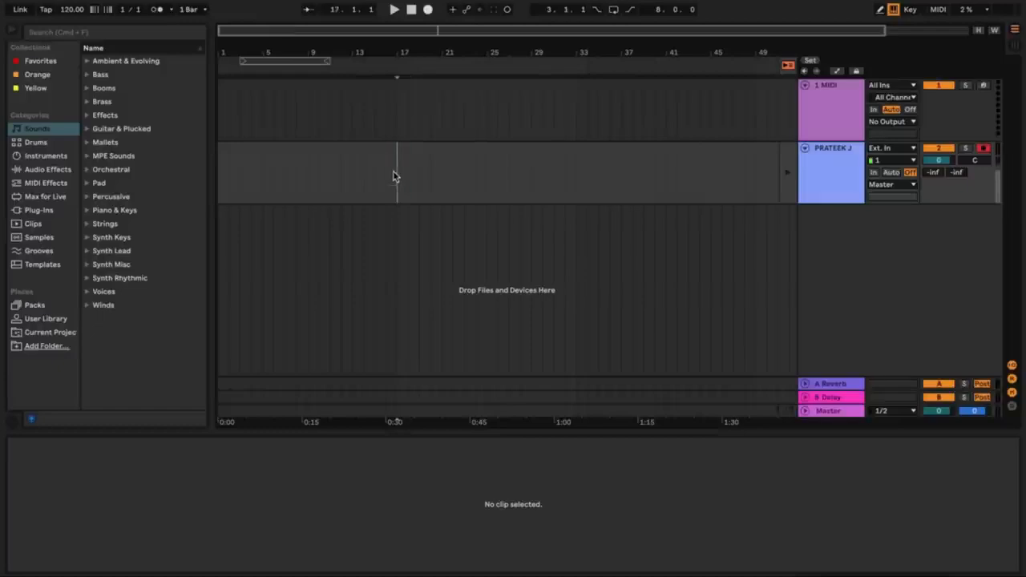
click(428, 10)
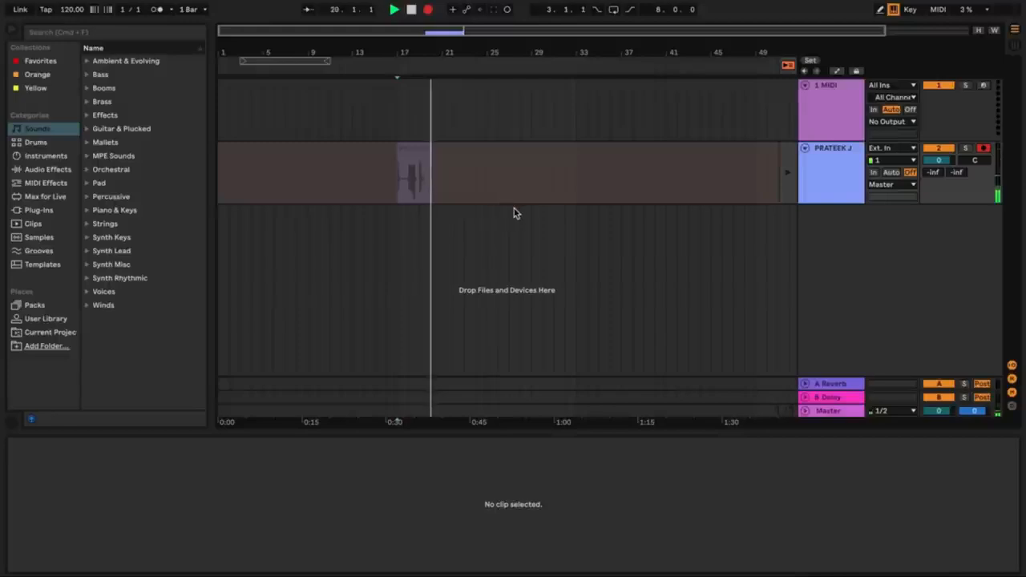
key(space)
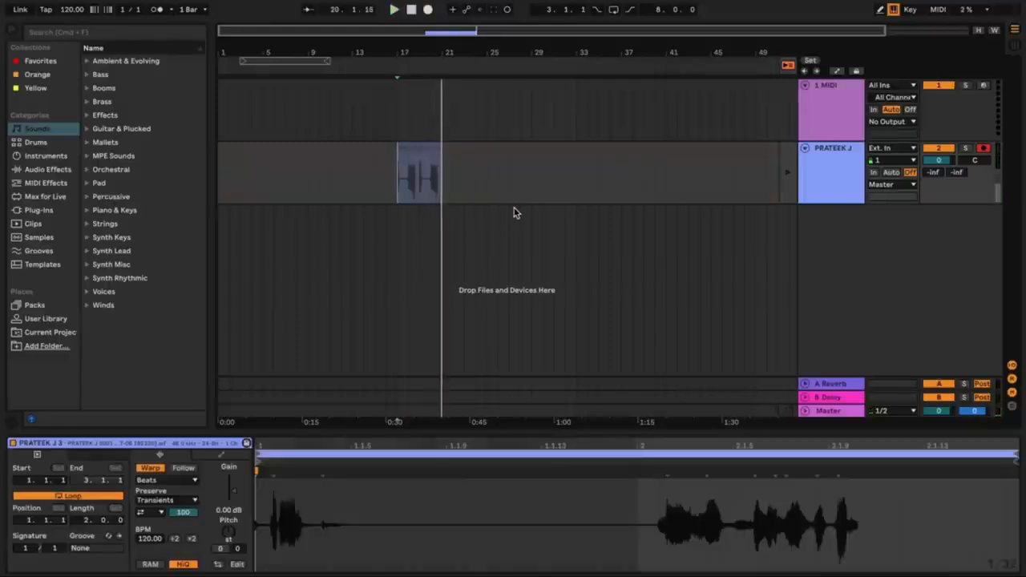
- With arrangement playback restored, show the audio track's take lanes and insert one more empty lane
click(843, 190)
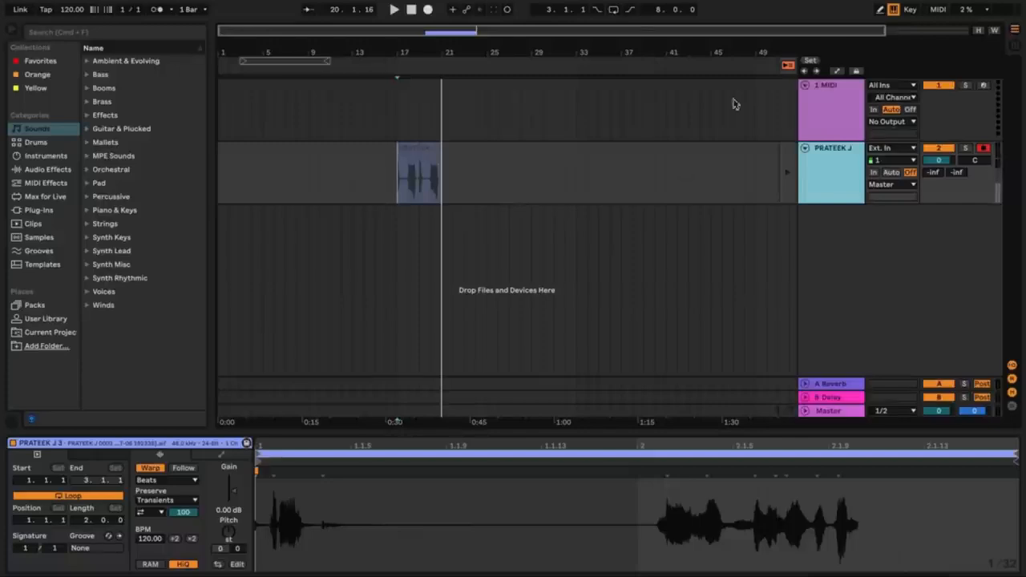
click(787, 65)
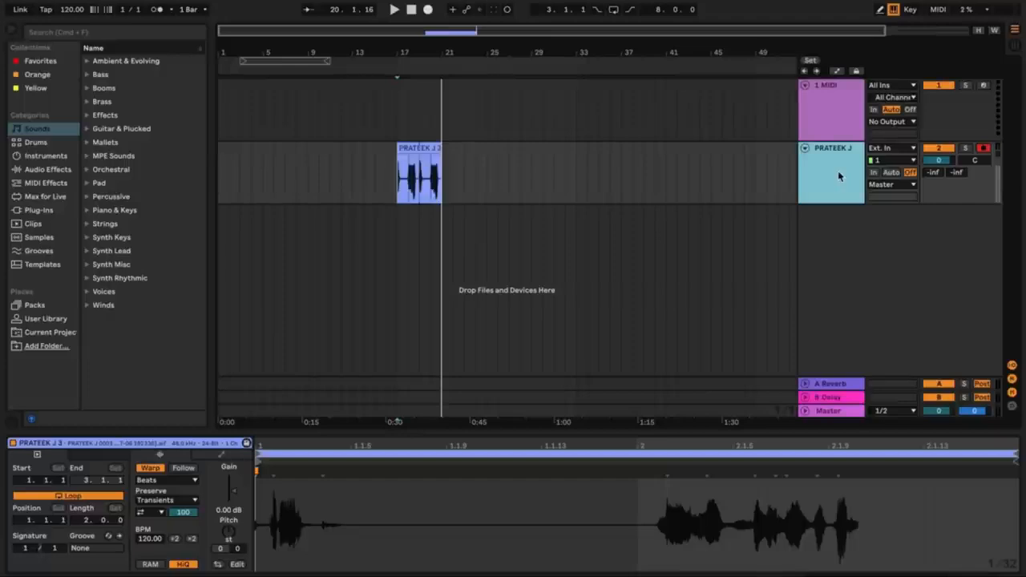
key(super+alt+u)
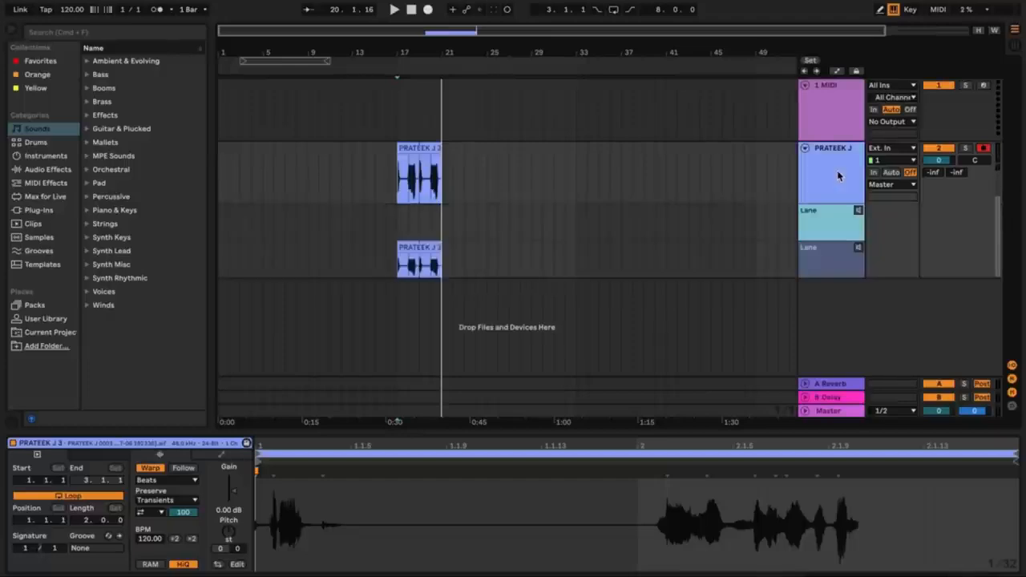
right_click(831, 225)
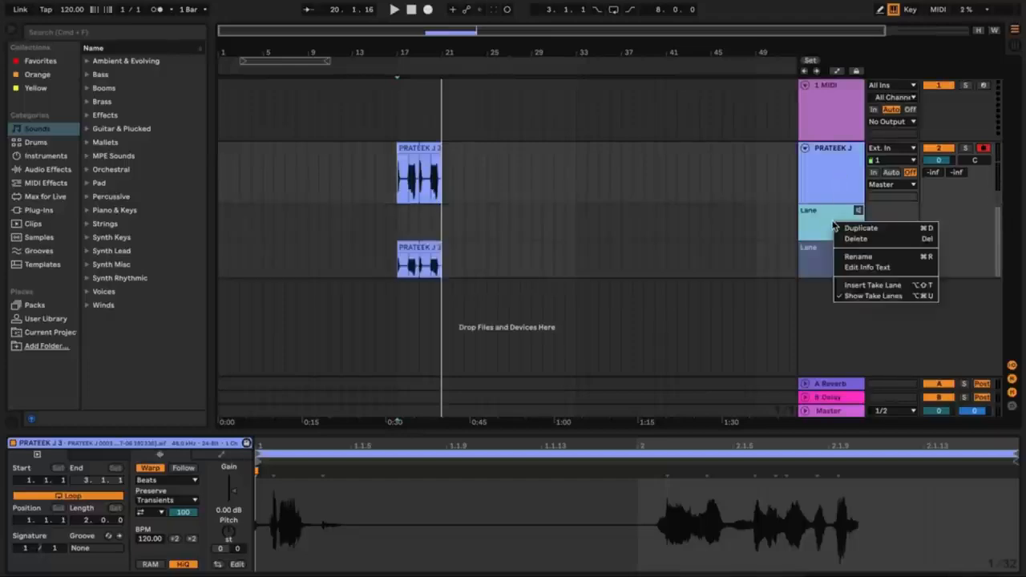
click(859, 287)
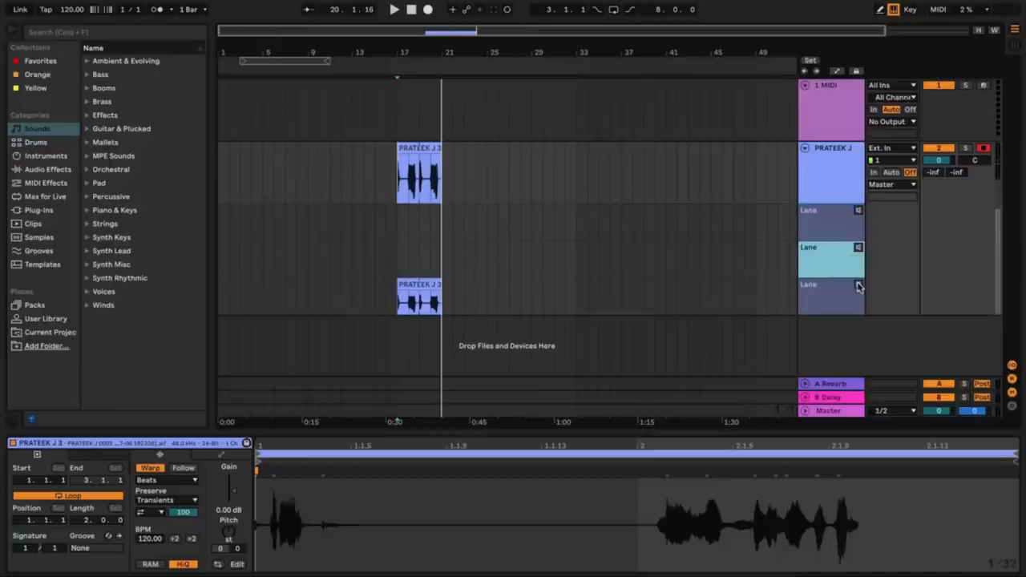
- Record a second take of about four bars from bar 17 into the audio track's first take lane
click(828, 211)
click(823, 172)
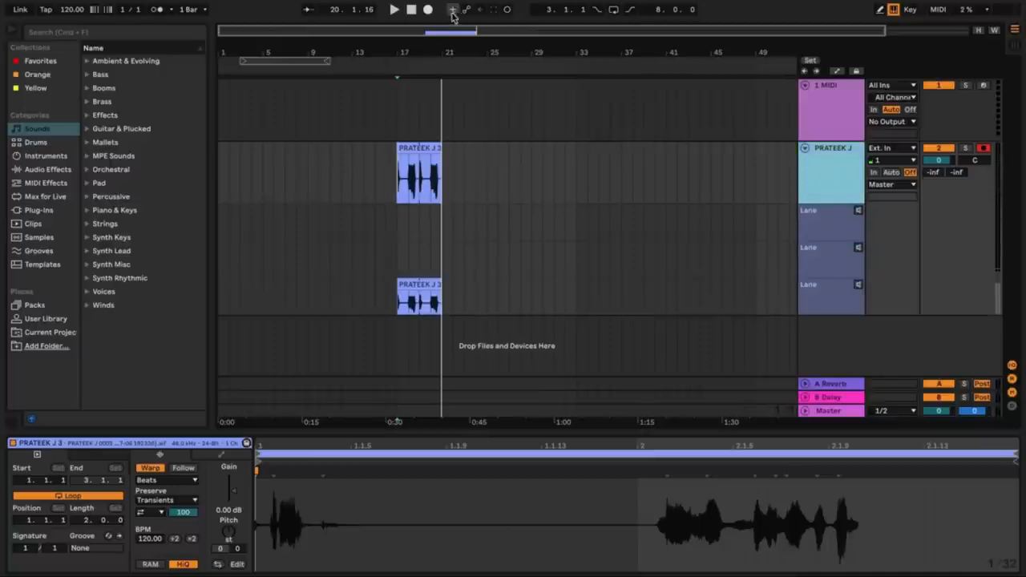
click(428, 9)
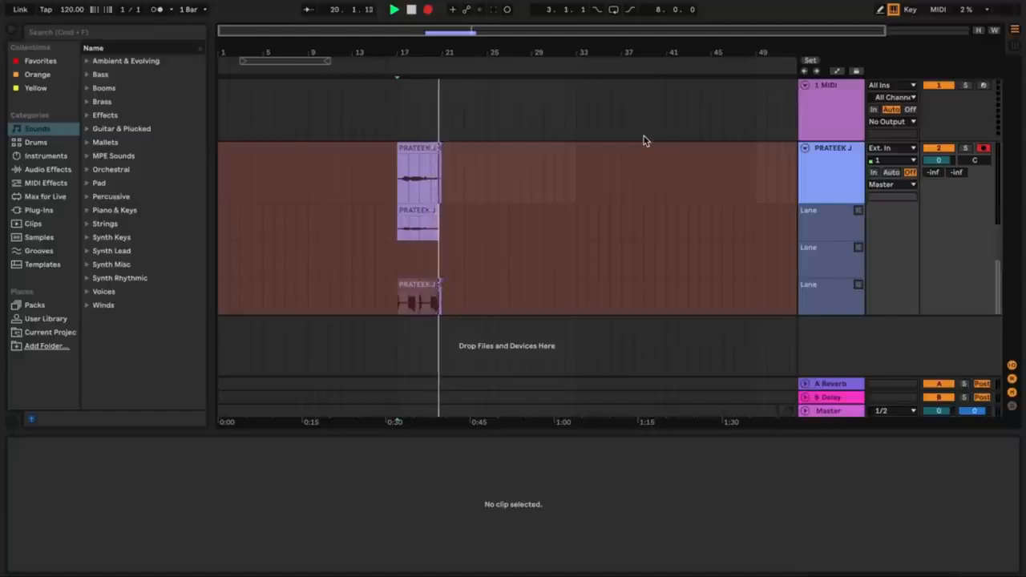
key(F9)
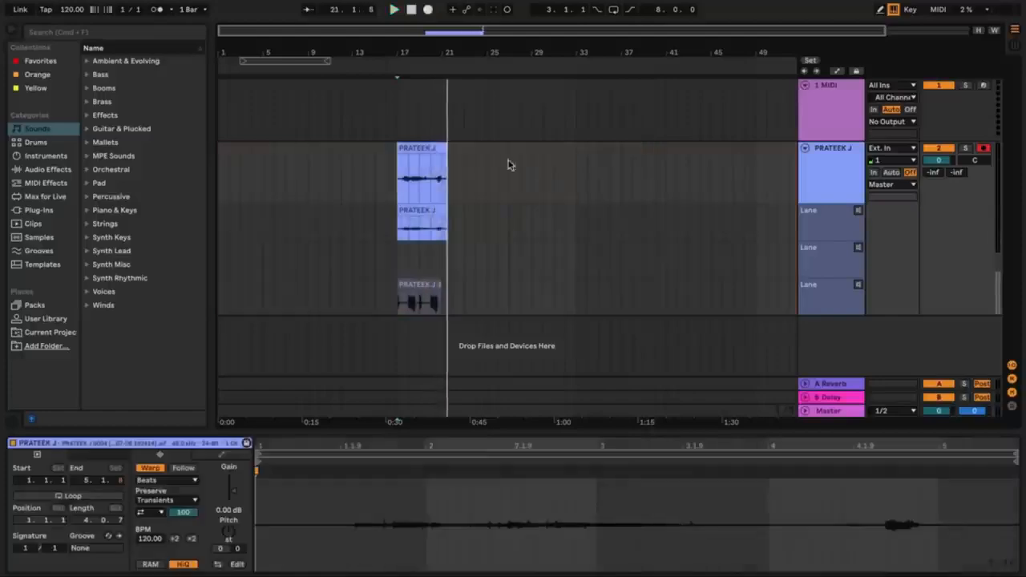
- Record another take from bar 17 into the middle take lane and stop the recording
click(399, 258)
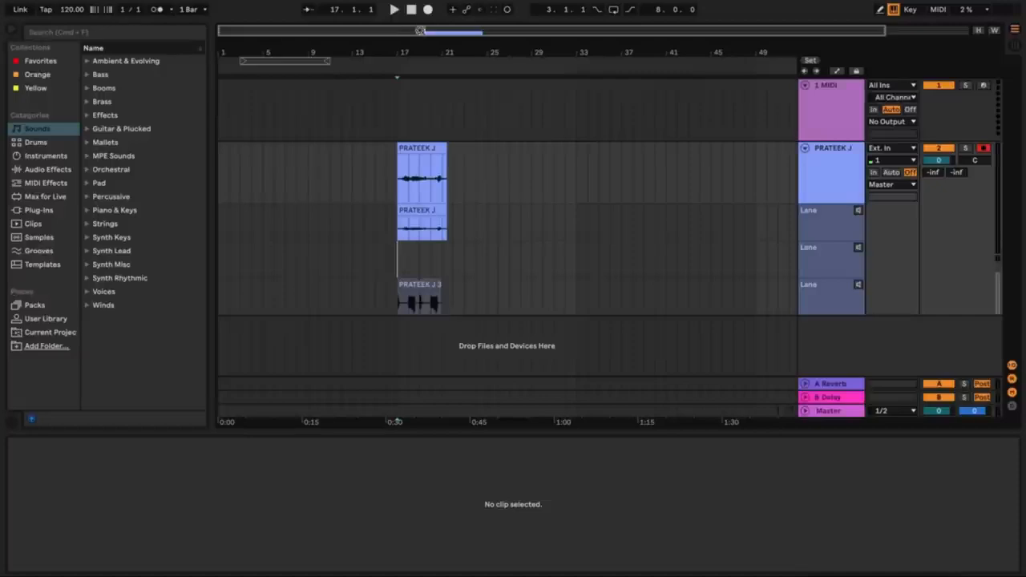
click(427, 9)
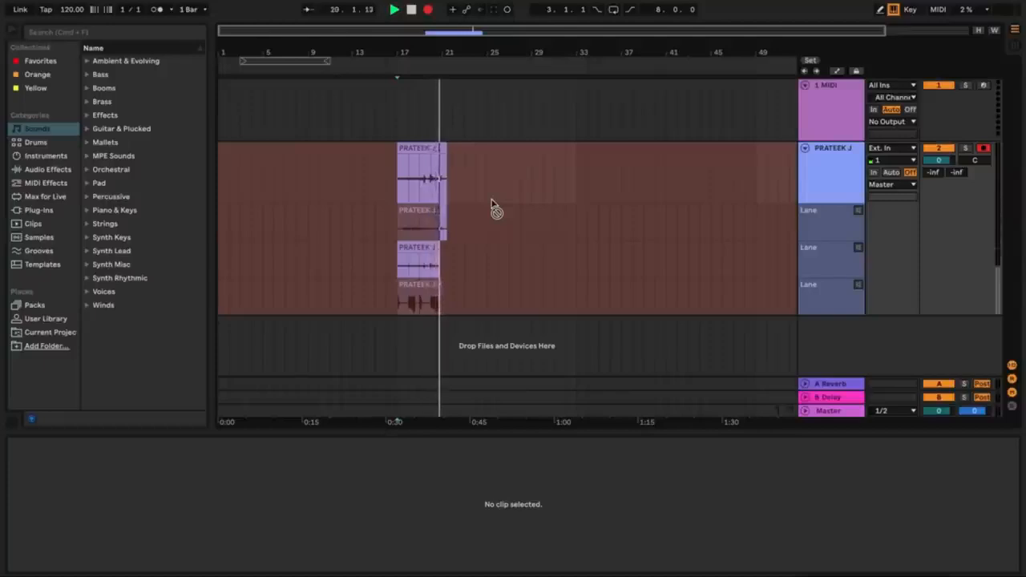
key(space)
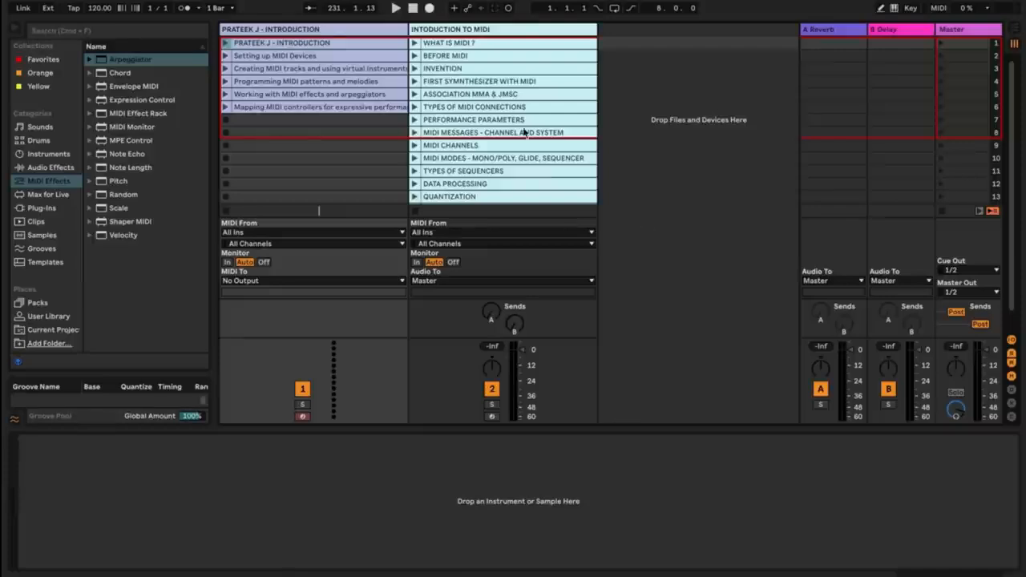
- Go through the introduction track's topic clips from "Setting up MIDI Devices" to the one on mapping MIDI controllers
click(314, 56)
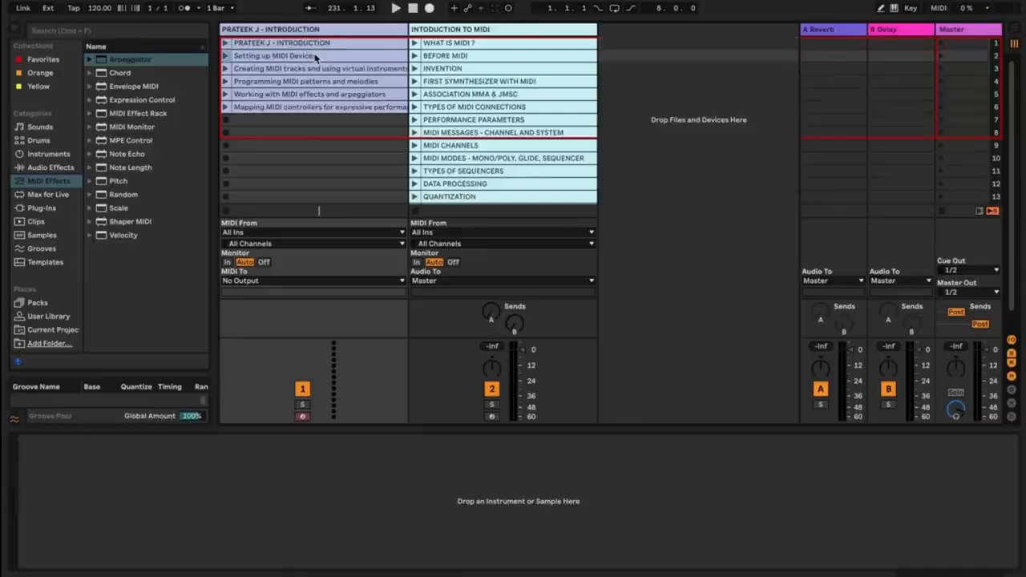
click(319, 69)
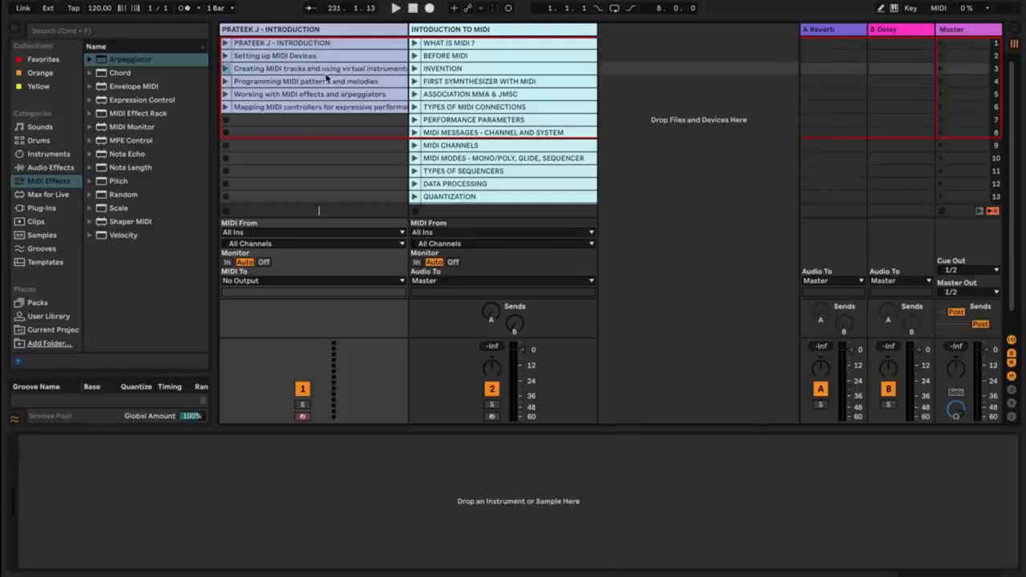
click(387, 84)
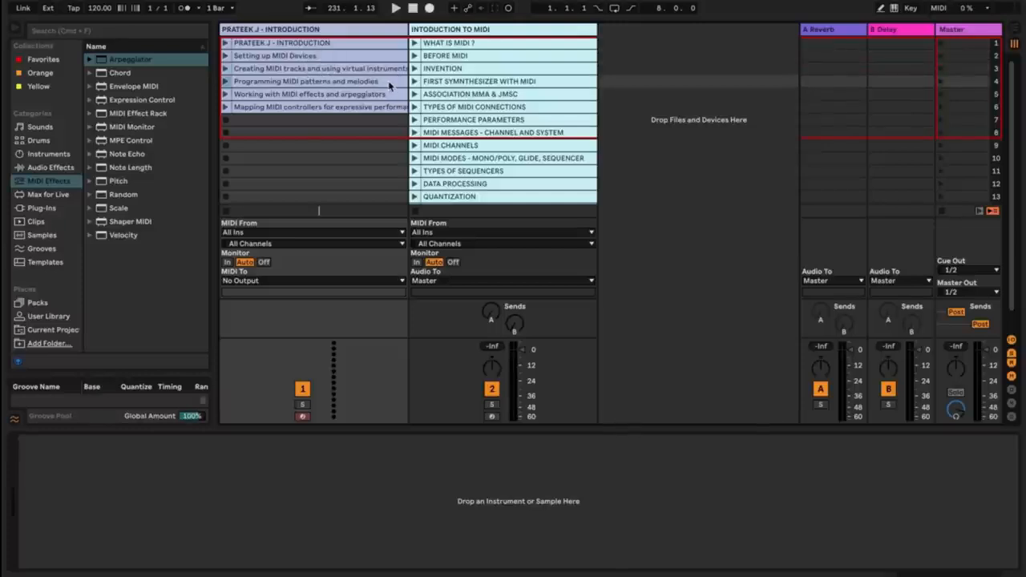
click(391, 93)
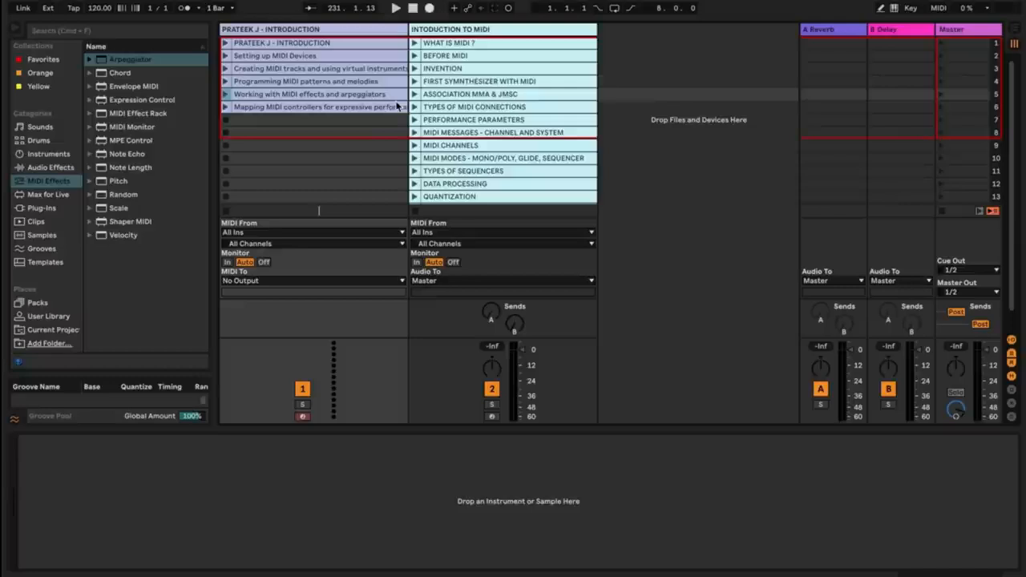
click(396, 109)
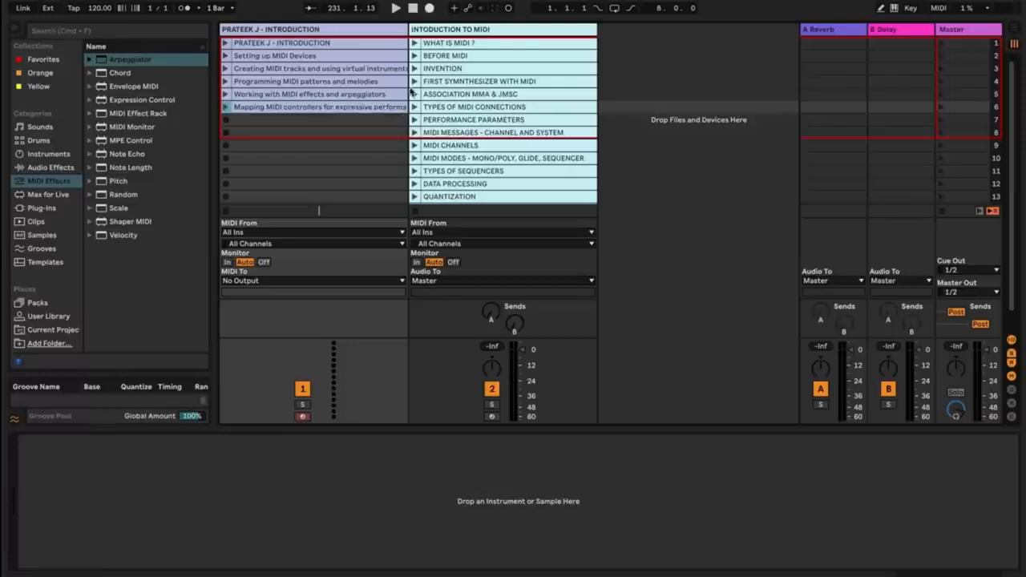
- Go through the "WHAT IS MIDI ?" and "BEFORE MIDI" topics, then switch to Finder and preview the image "A CV Sythesizer.jpg"
click(448, 46)
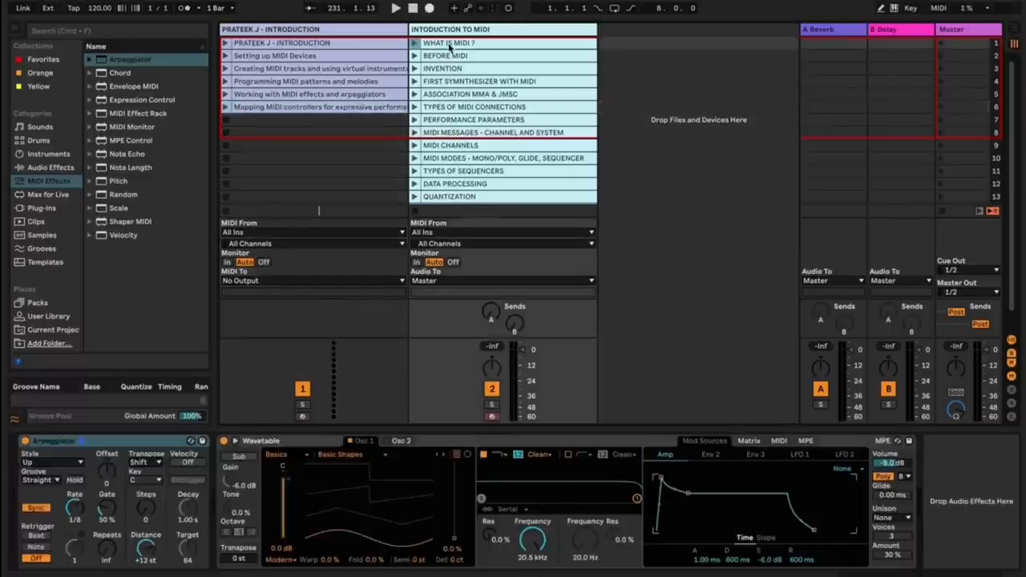
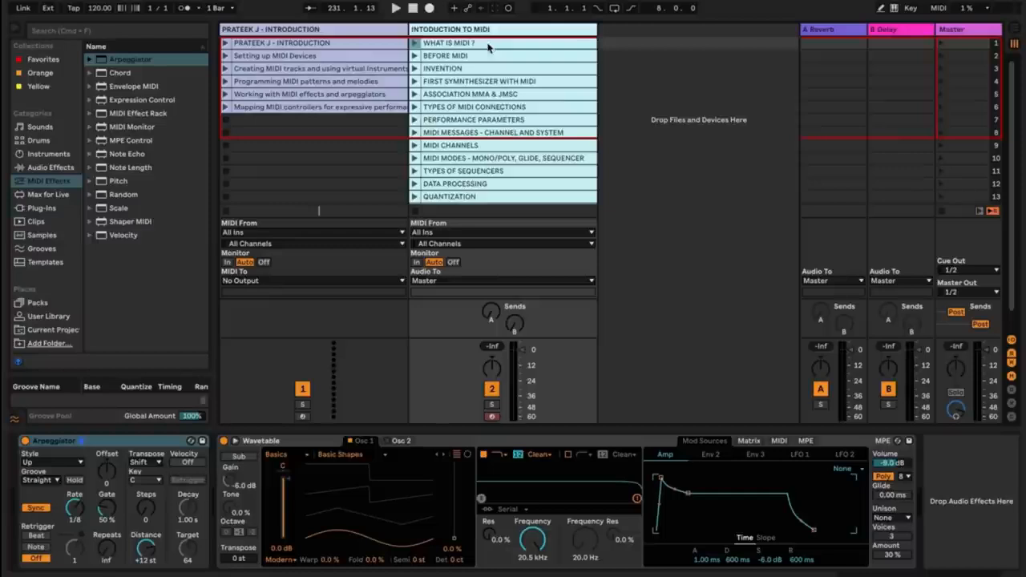
key(Down)
key(super+Tab)
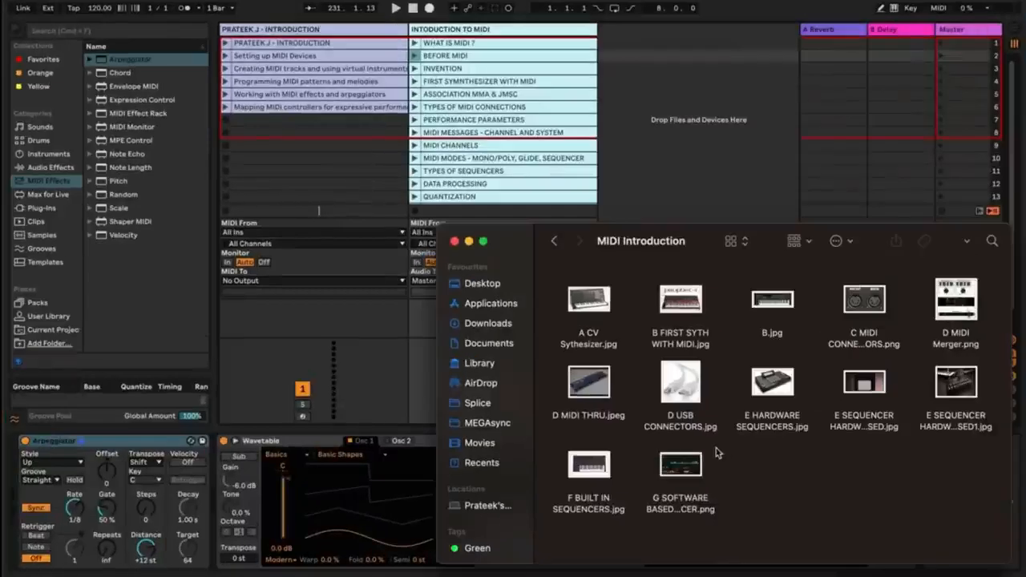
click(607, 309)
key(space)
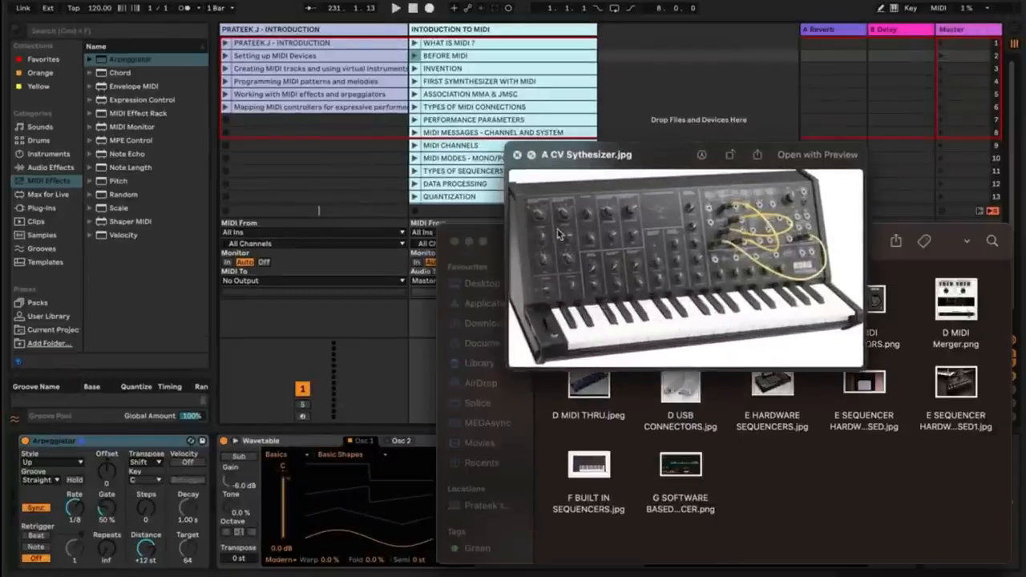
key(space)
- Go to the "INVENTION" topic and preview the "B FIRST SYTH WITH MIDI.jpg" and "B.jpg" images in the MIDI Introduction folder
key(super+Tab)
click(488, 71)
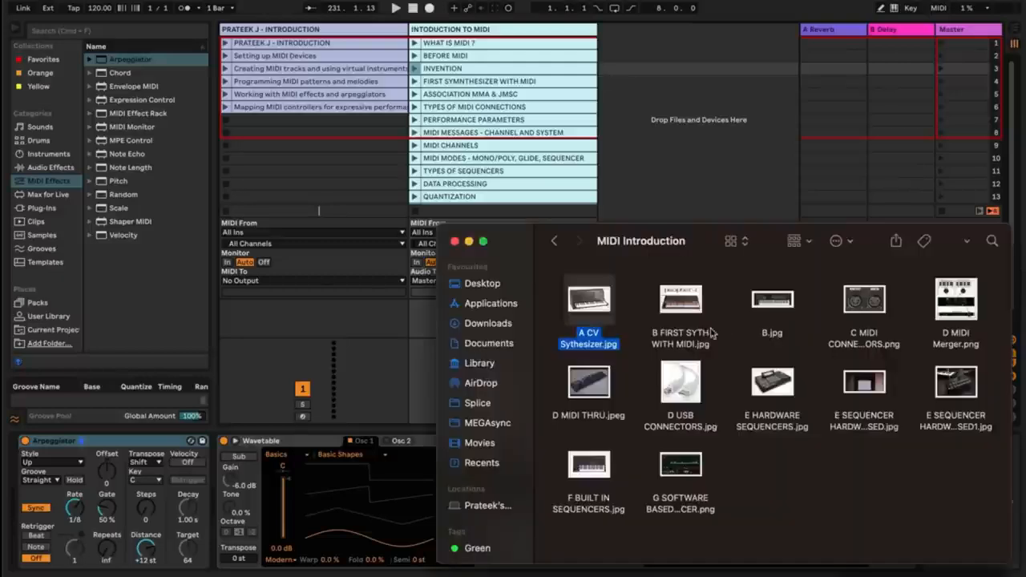
click(687, 300)
key(space)
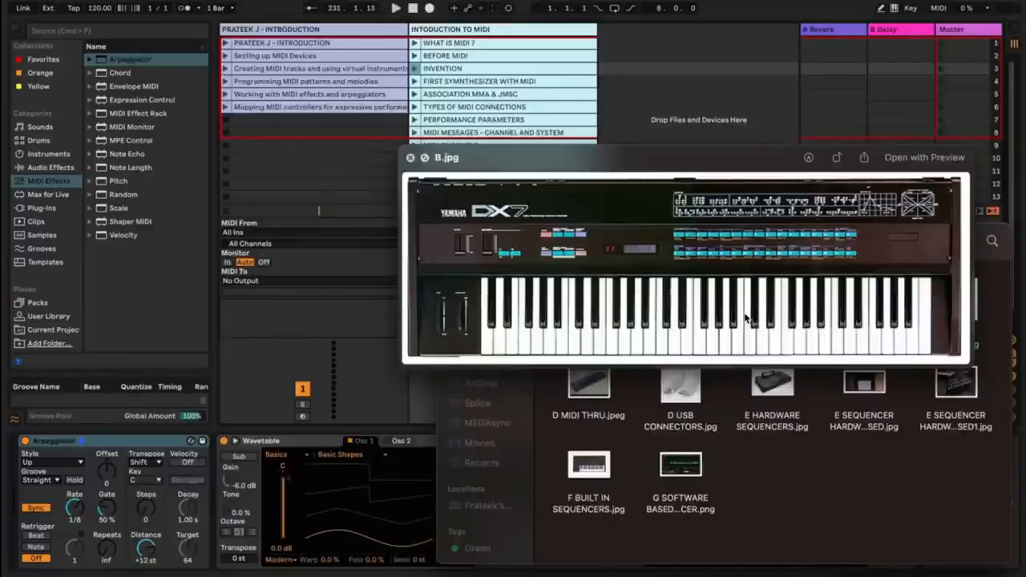
key(space)
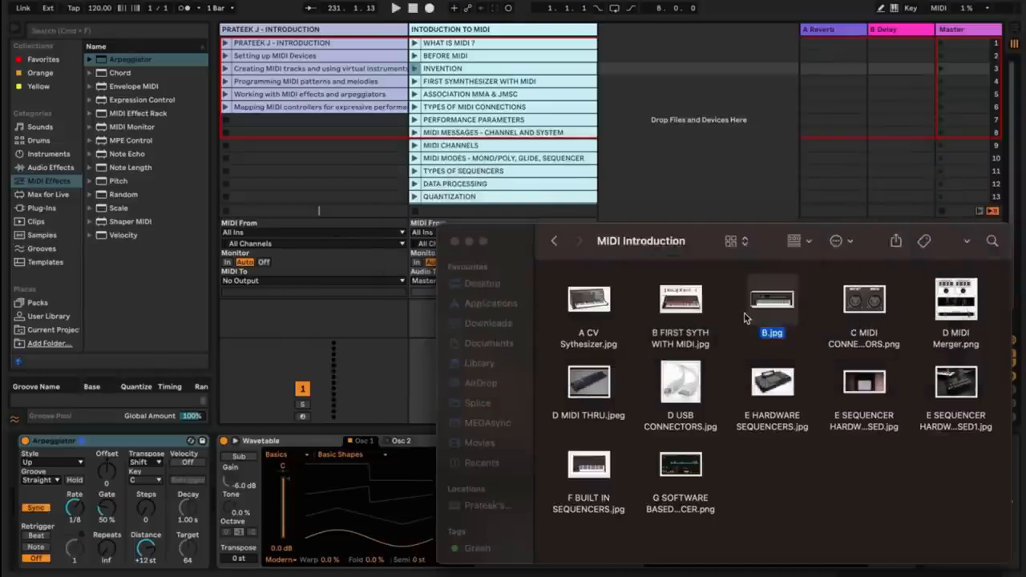
- Go from "ASSOCIATION MMA & JMSC" to "TYPES OF MIDI CONNECTIONS" and preview the MIDI connectors, MIDI Thru and USB connectors images
click(677, 160)
click(533, 95)
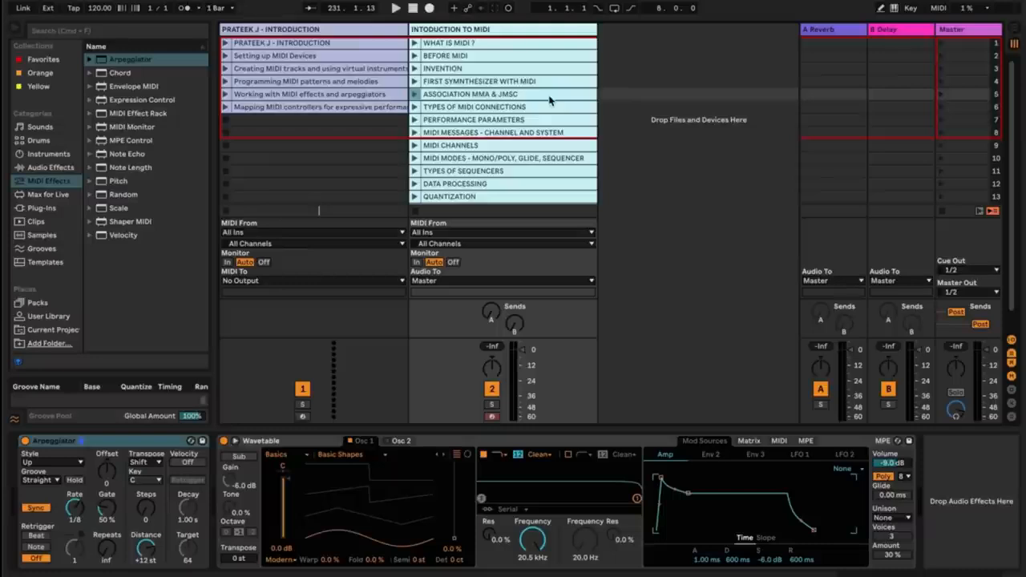
click(552, 109)
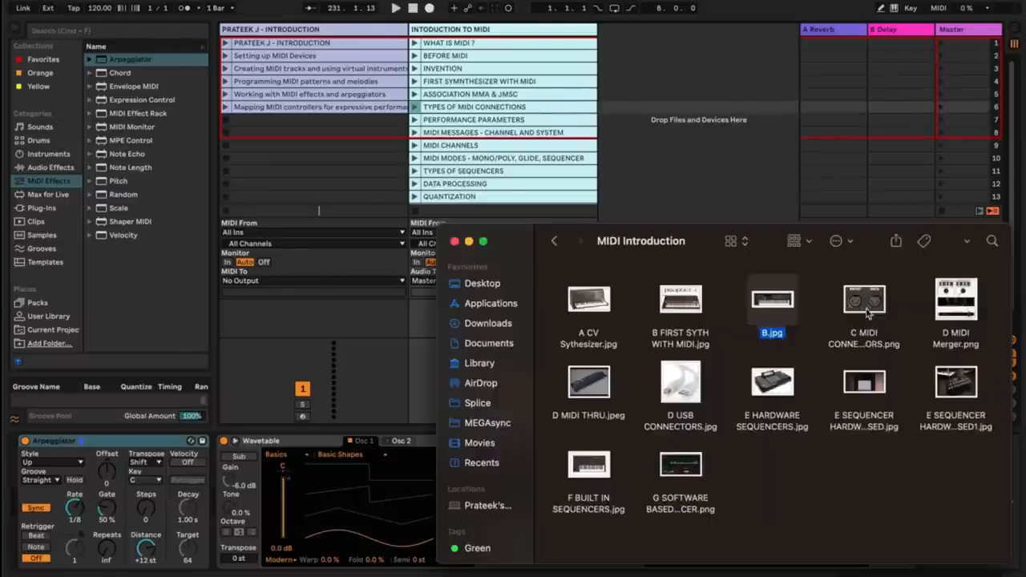
click(865, 307)
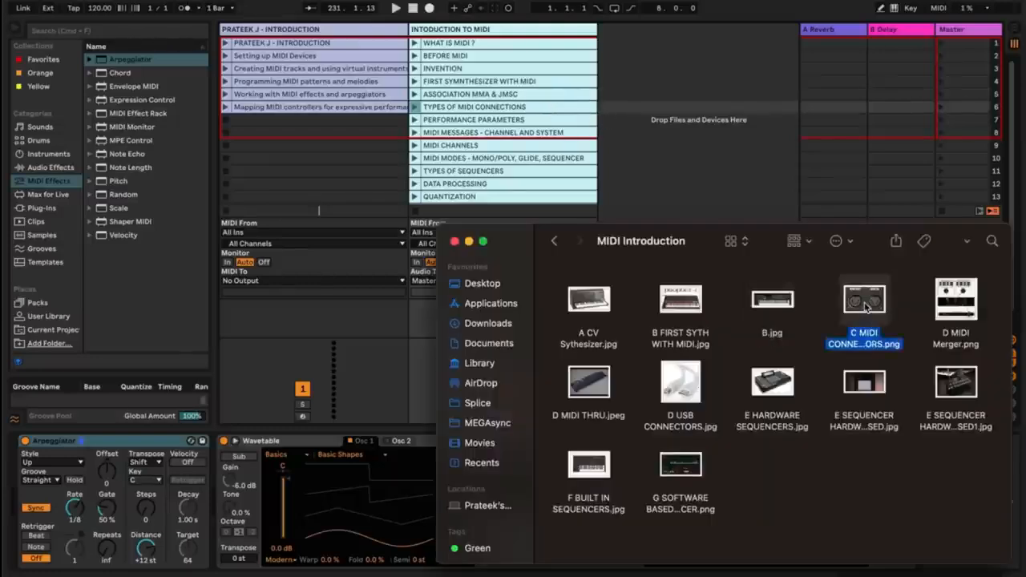
key(space)
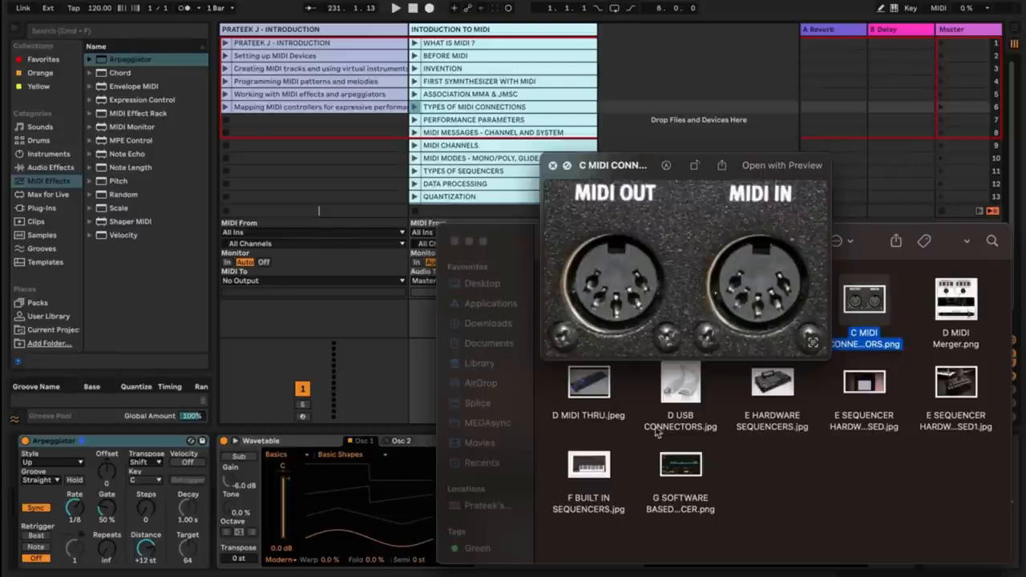
click(606, 401)
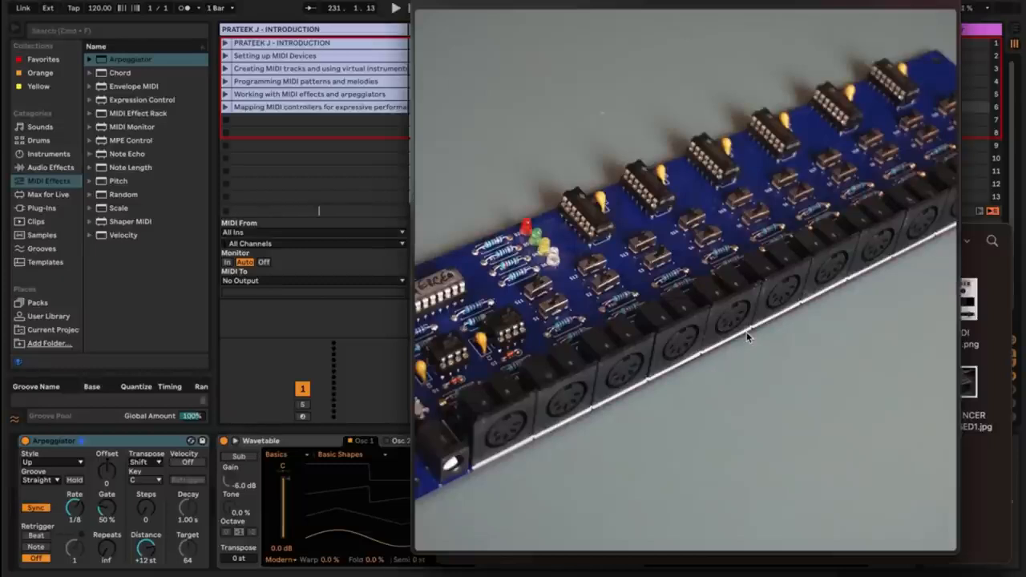
key(Right)
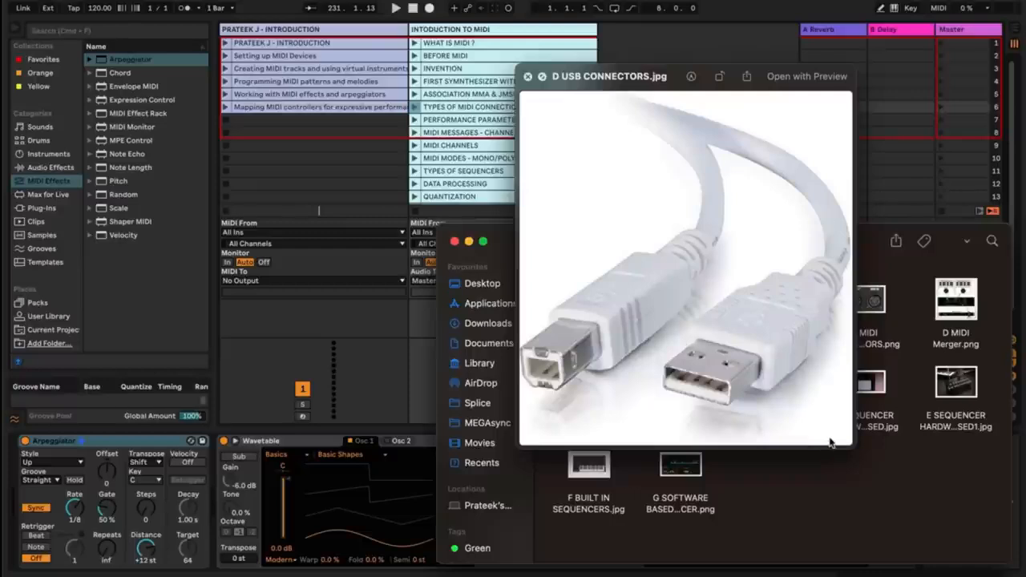
key(space)
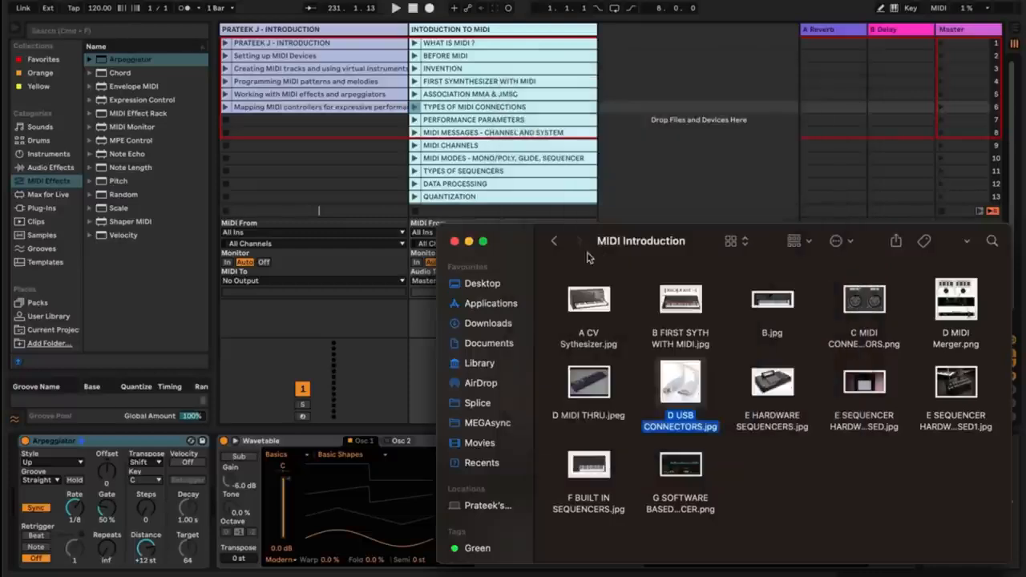
- Add a C3 note at the start of the "PERFORMANCE PARAMETERS" clip and try adjusting its velocity
click(505, 121)
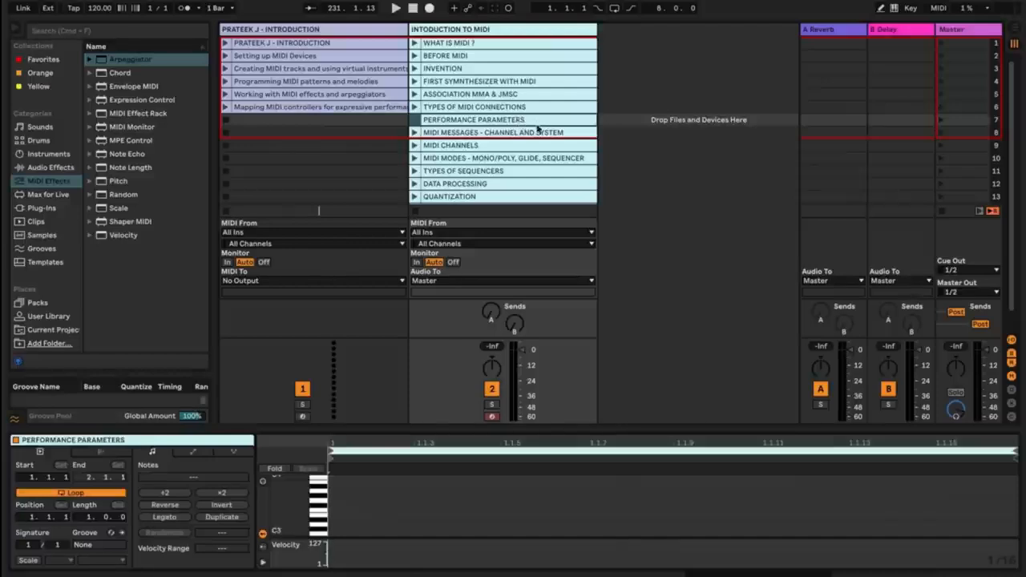
double_click(359, 535)
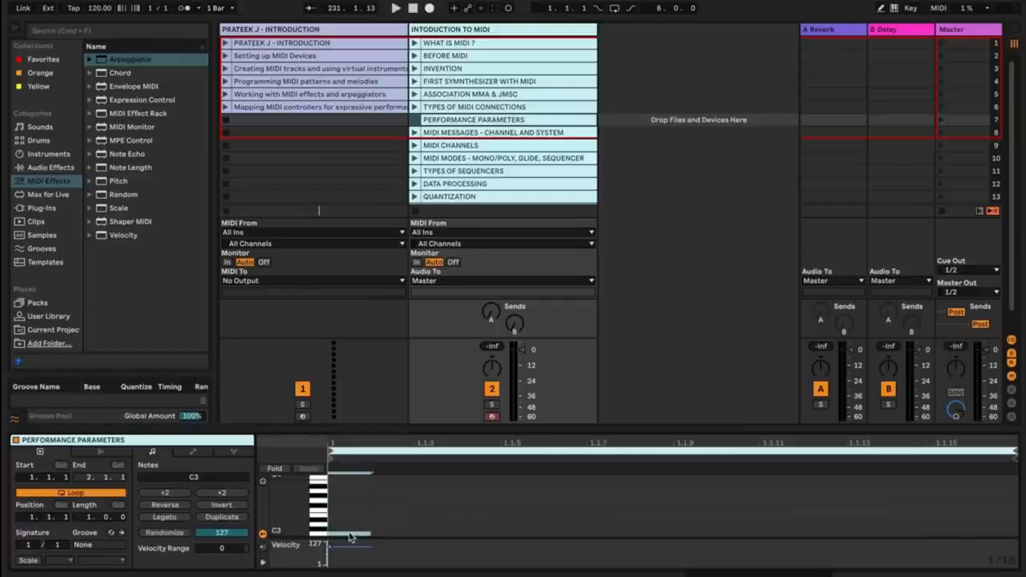
click(221, 481)
click(350, 534)
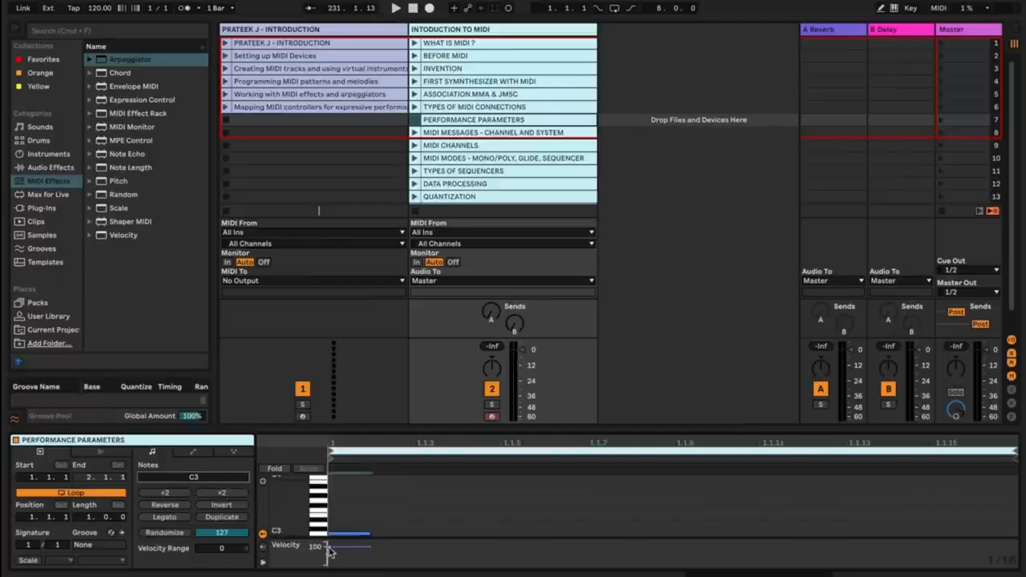
drag(327, 547, 327, 537)
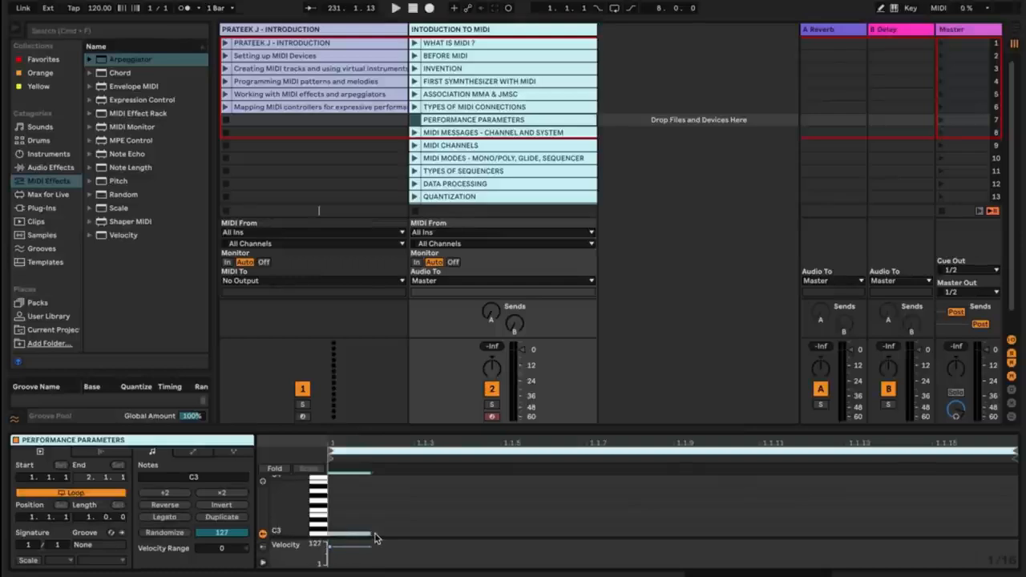
- Show the "PERFORMANCE PARAMETERS" clip's launch settings and look over the track's MIDI input channel list
click(101, 452)
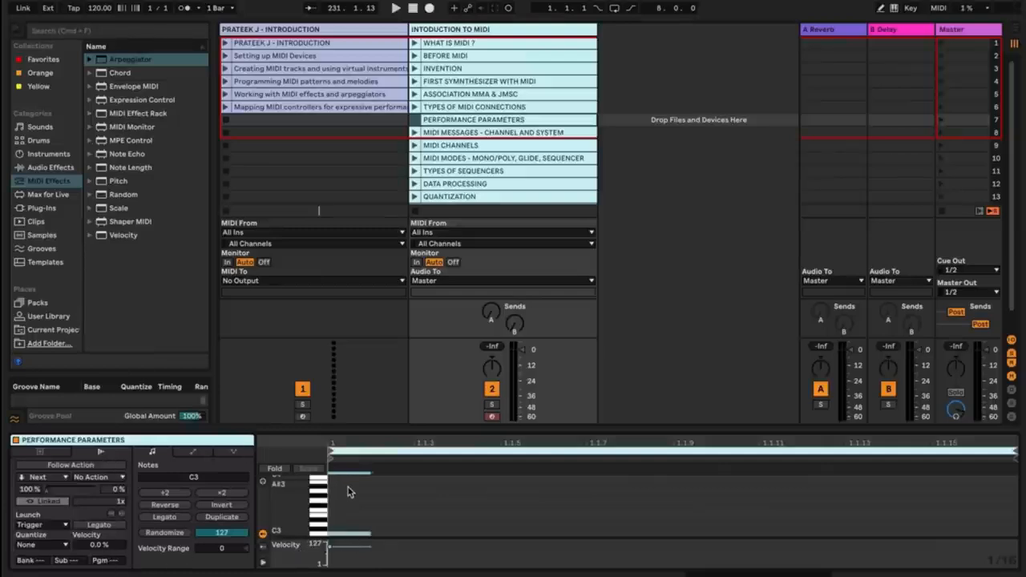
click(510, 251)
click(508, 248)
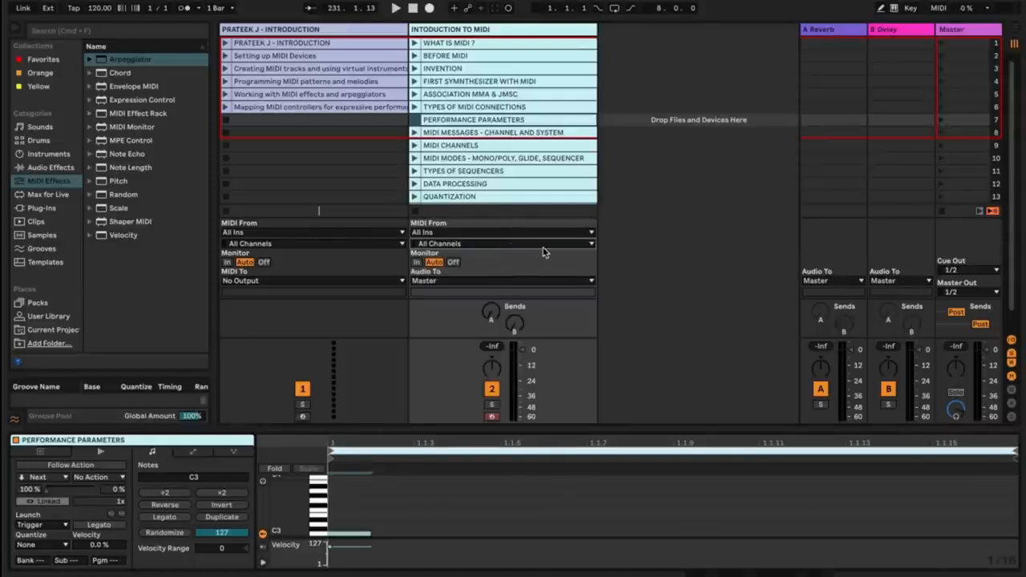
- Go through the "MIDI MESSAGES - CHANNEL AND SYSTEM" and "MIDI CHANNELS" topics and examine the track's available input channels, leaving All Channels selected
click(525, 133)
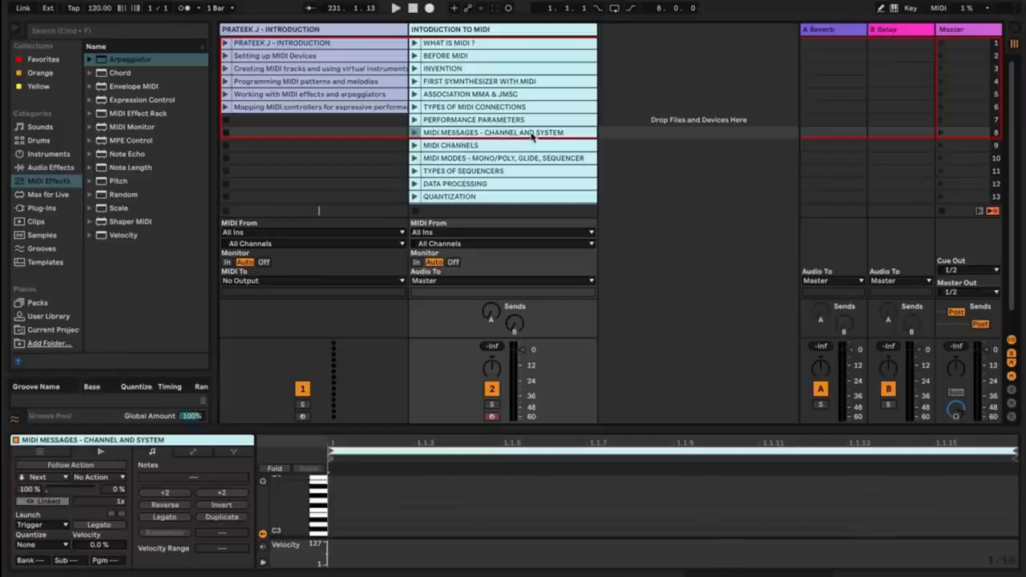
click(478, 147)
click(487, 244)
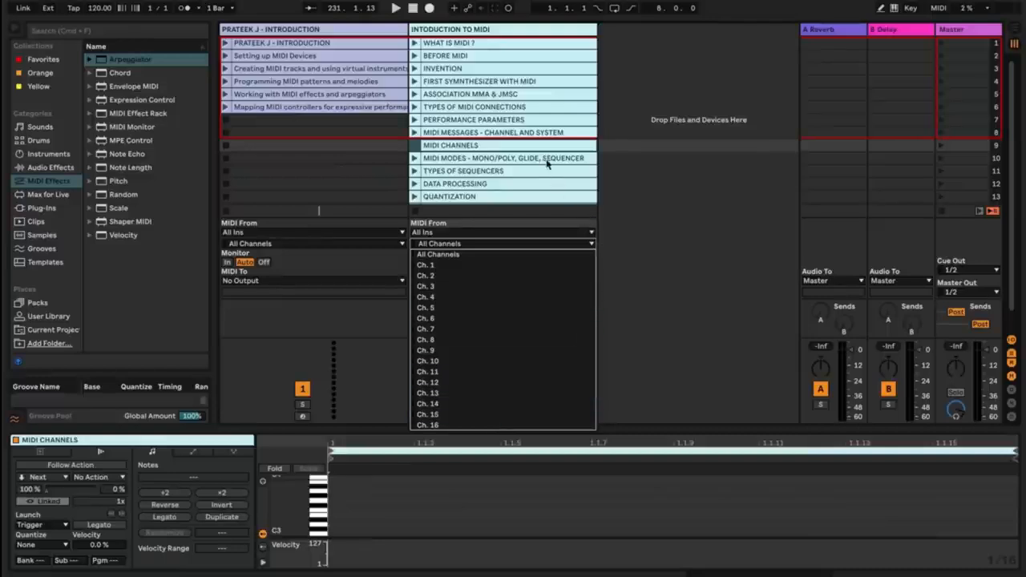
click(460, 245)
click(461, 244)
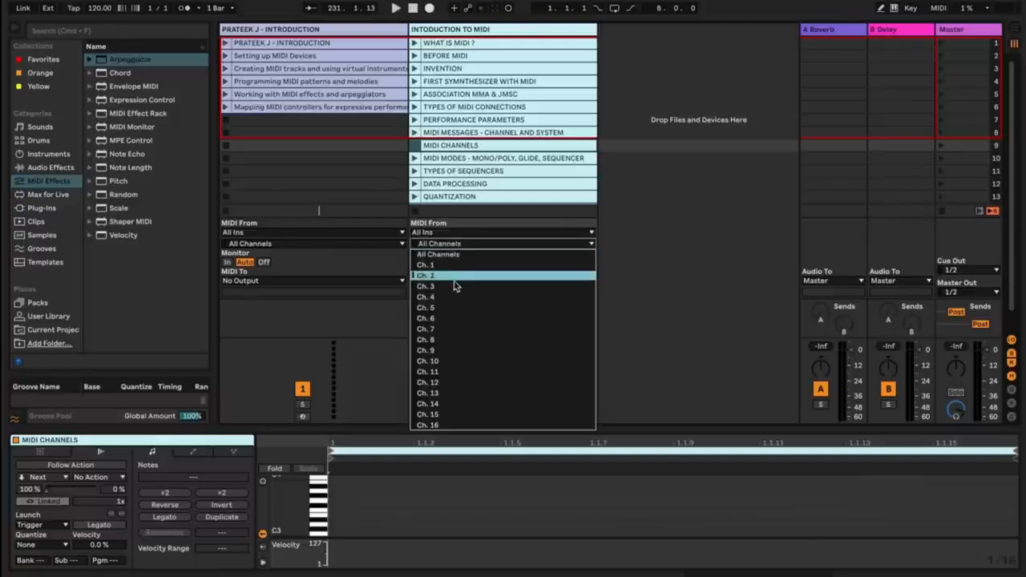
click(505, 245)
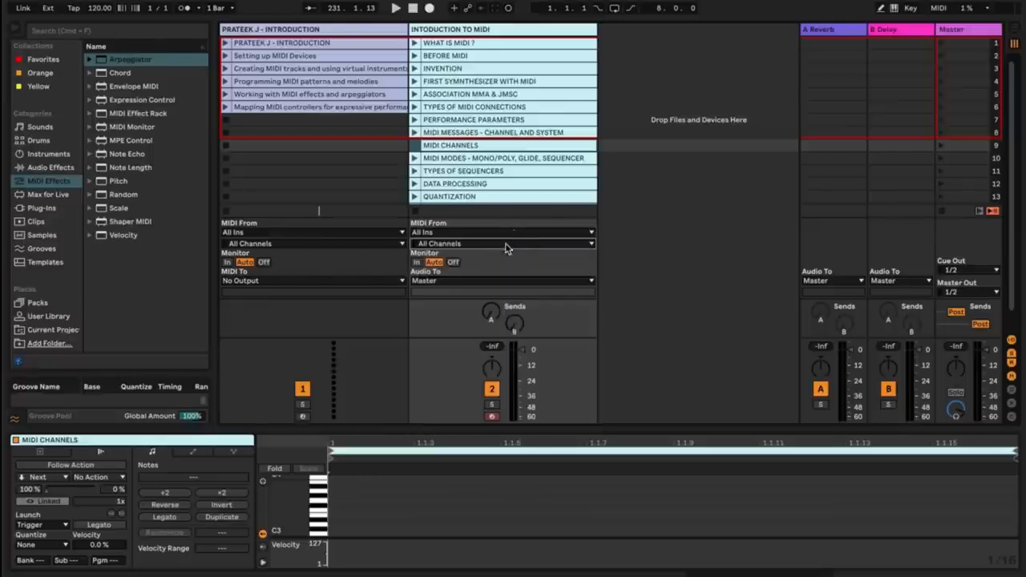
- Go to the "MIDI MODES" topic, show the track's devices and examine Wetable's Poly mode and voice count options
click(497, 160)
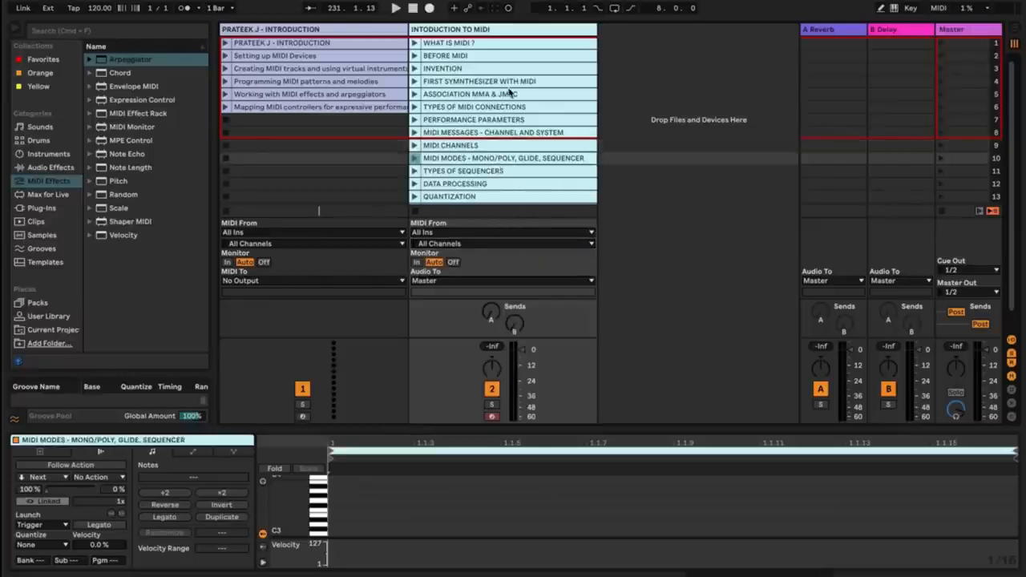
click(481, 29)
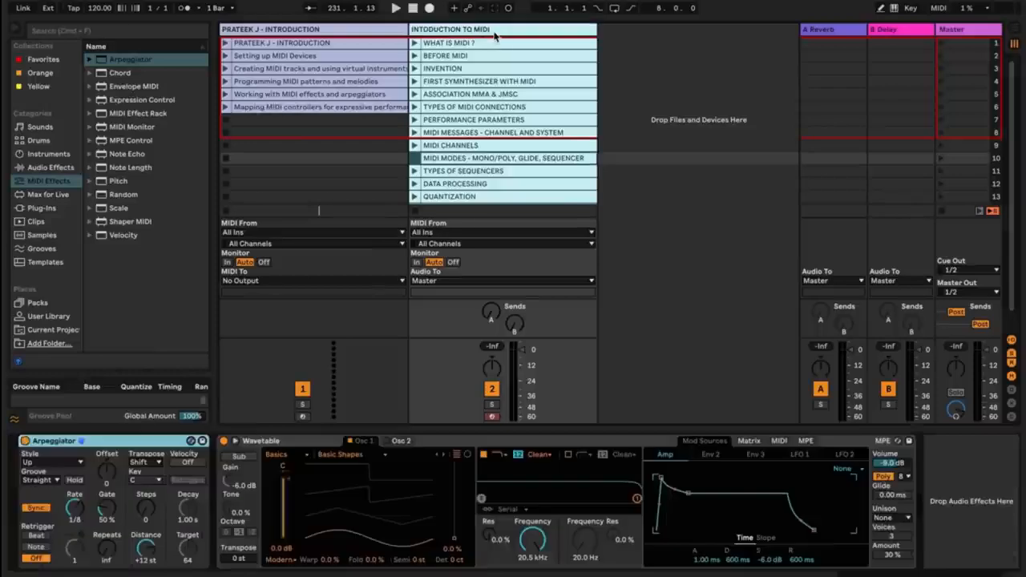
click(884, 477)
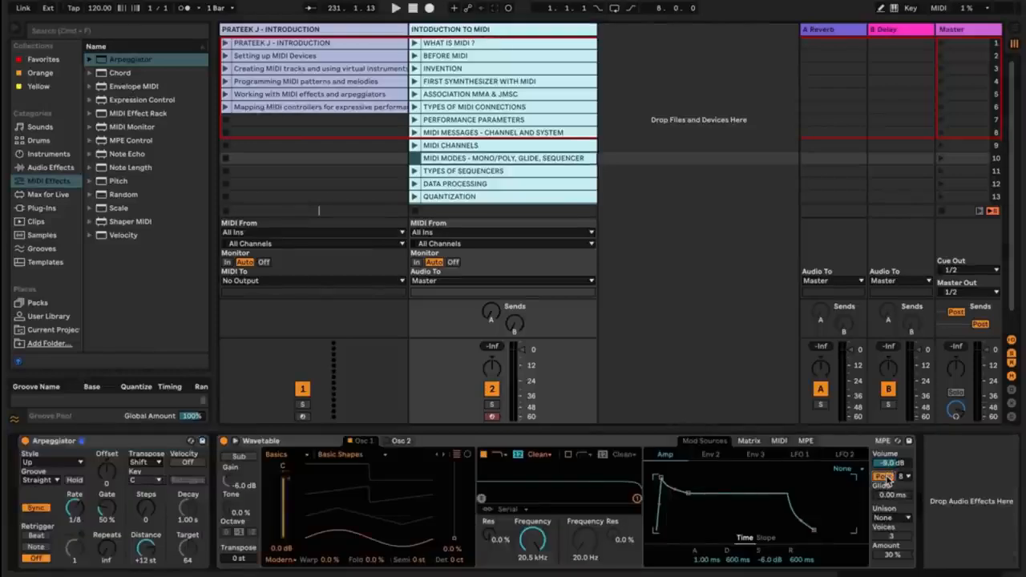
click(899, 476)
click(909, 475)
click(891, 477)
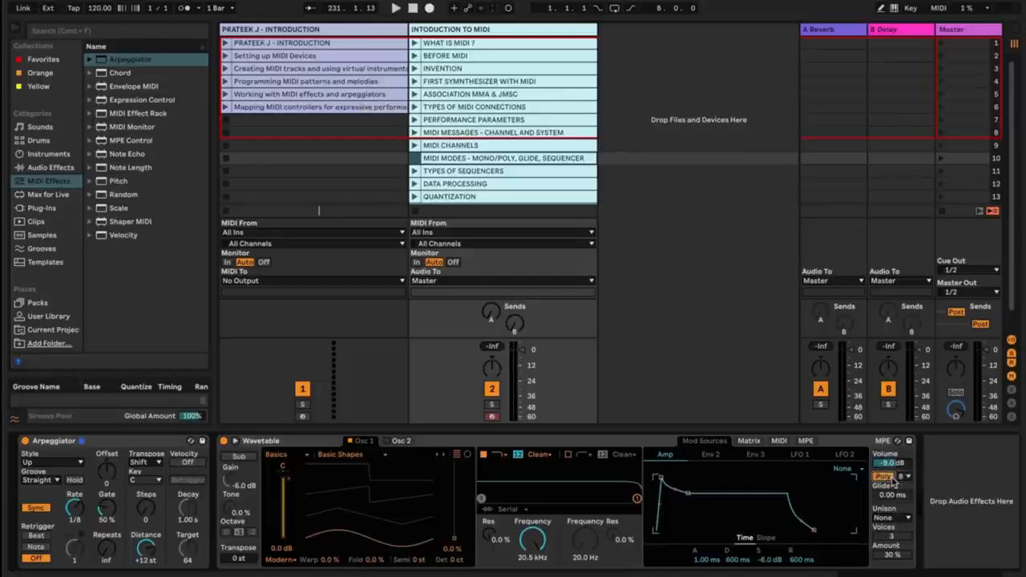
click(908, 478)
click(908, 478)
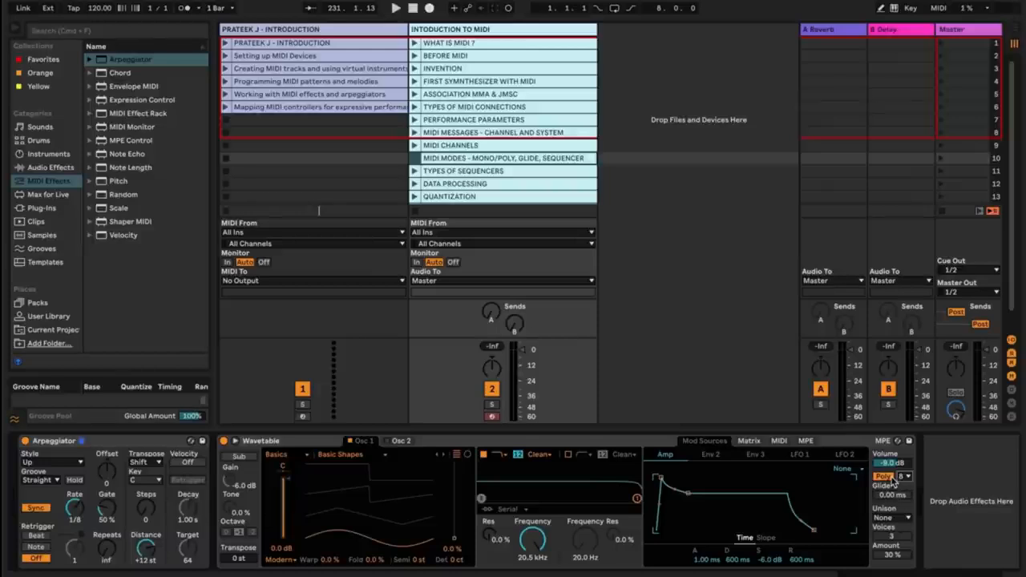
- Switch the Wavetable instrument between Mono and Poly, leaving it in Mono mode
click(892, 478)
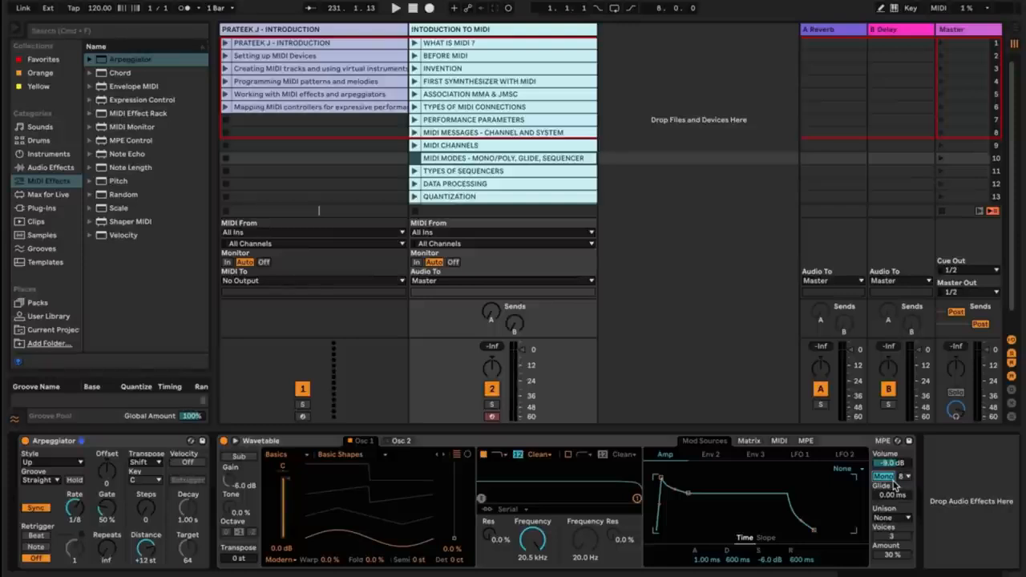
click(893, 481)
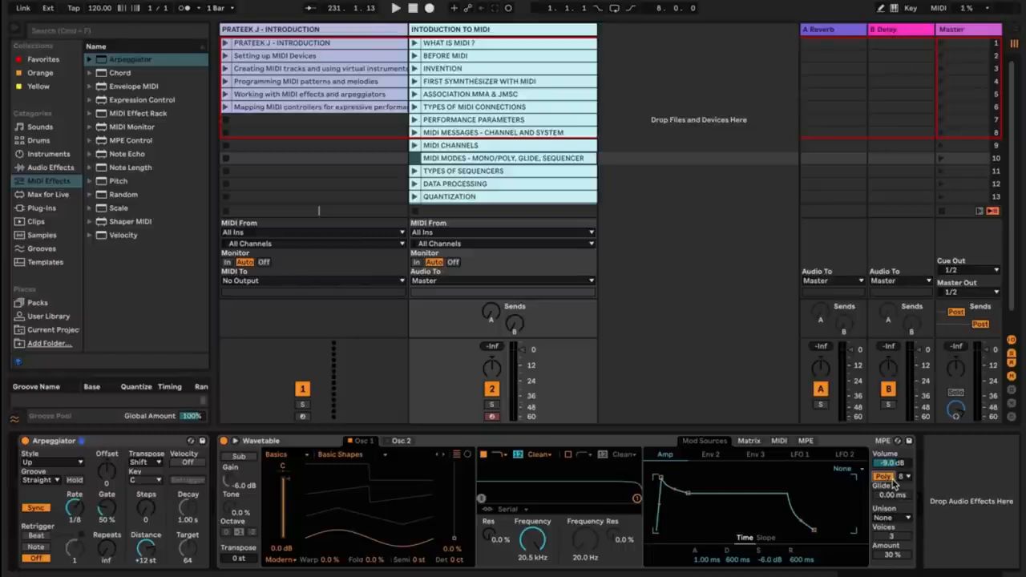
click(890, 479)
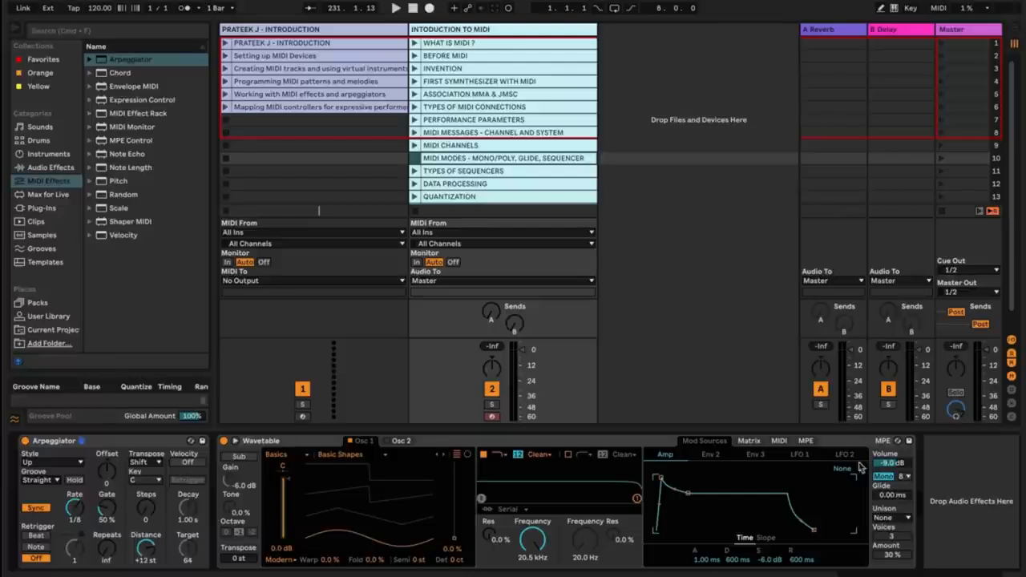
- Show the "MIDI MODES - MONO/POLY, GLIDE, SEQUENCER" clip and preview the "E HARDWARE SEQUENCERS" image and the two "E SEQUENCER HARDWARE BASED" images
double_click(529, 159)
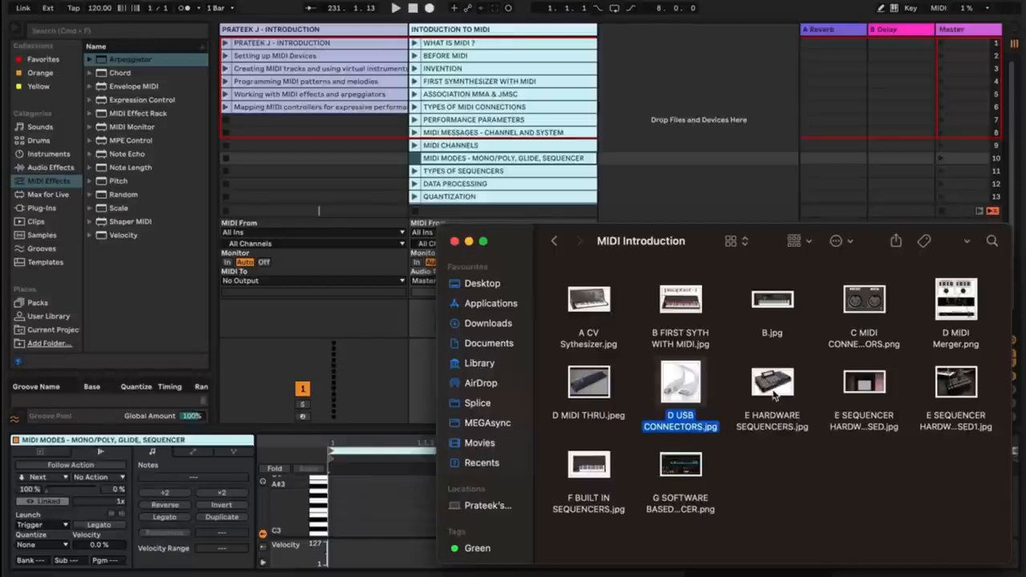
click(772, 387)
key(space)
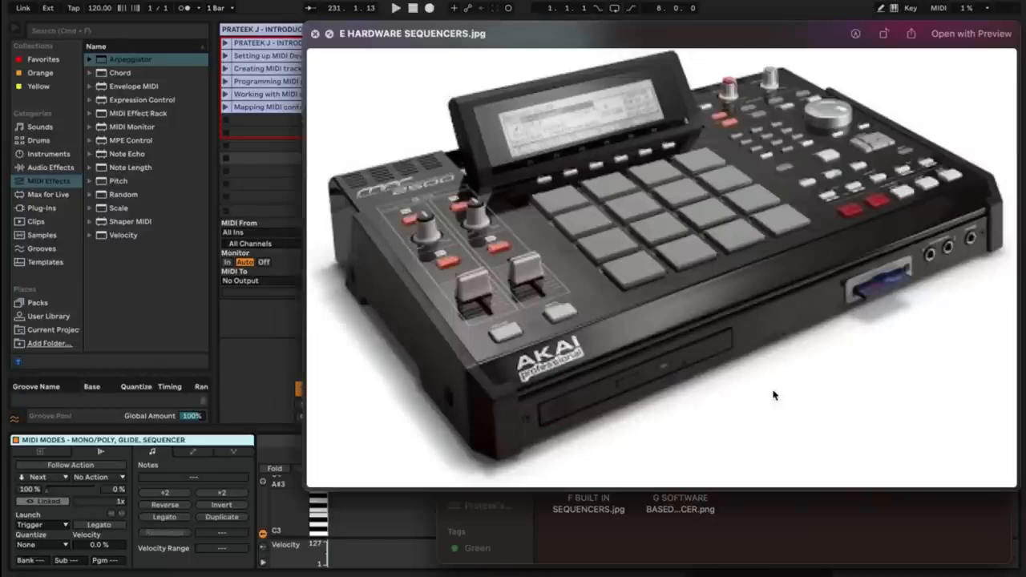
key(Right)
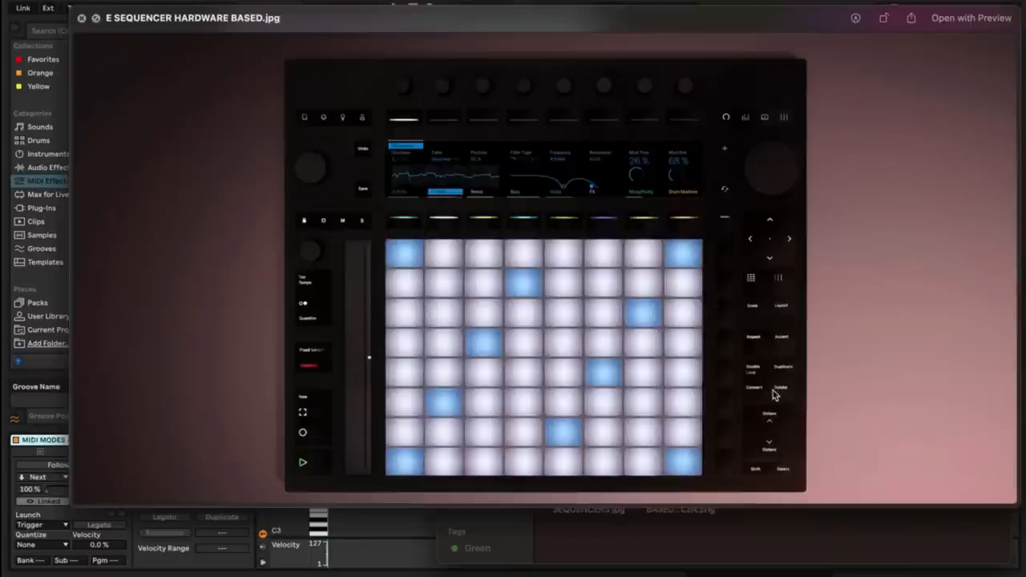
key(Right)
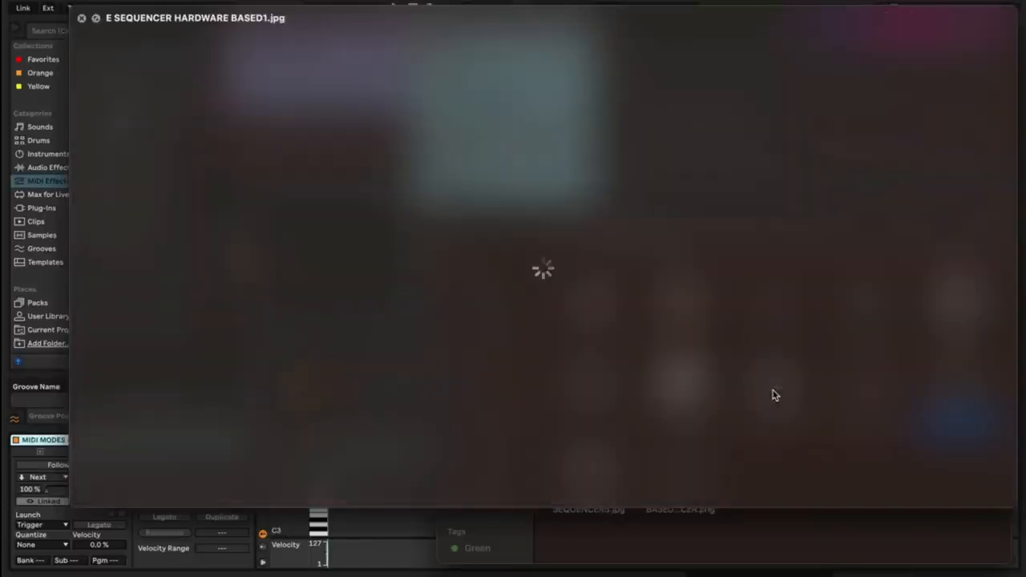
key(space)
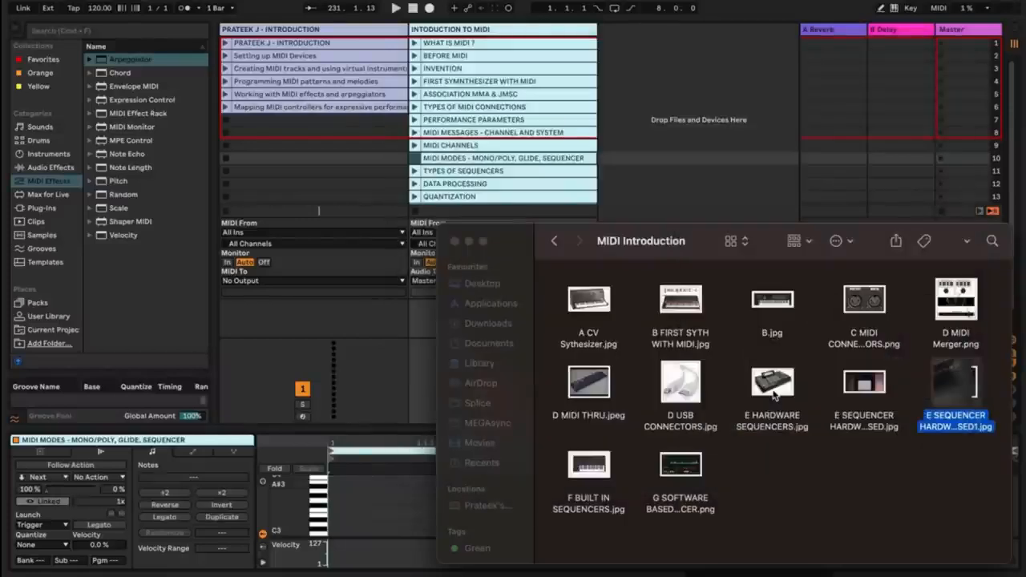
- Preview the "F BUILT IN SEQUENCERS" and "G SOFTWARE BASED SEQUENCER" images, then return to the Live set
click(592, 469)
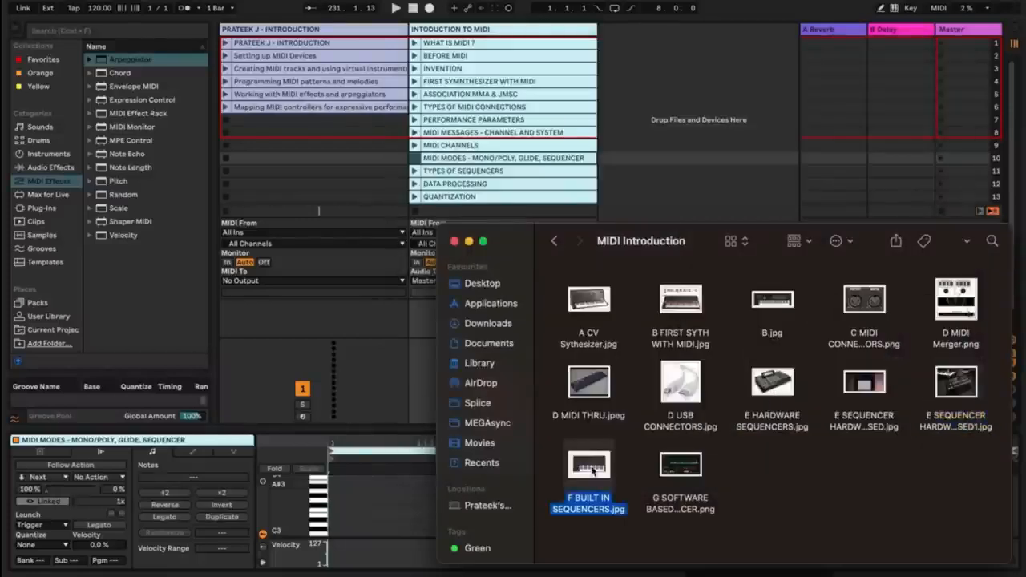
key(space)
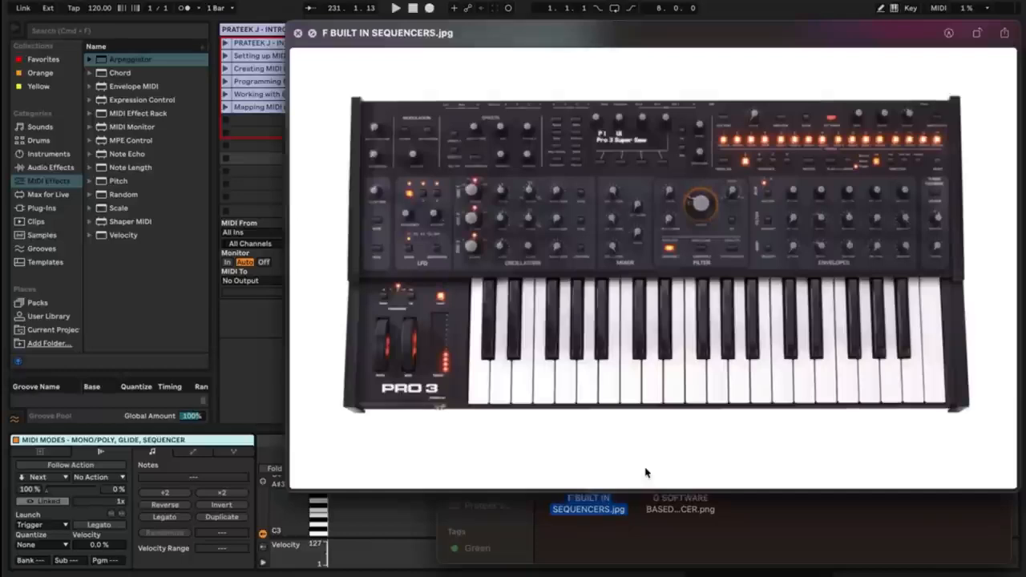
key(Right)
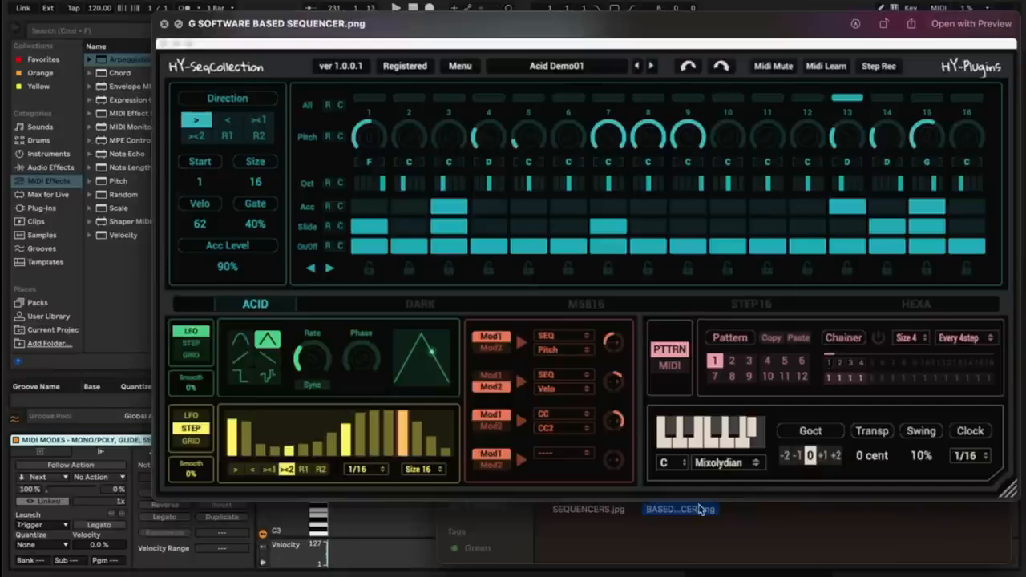
click(415, 526)
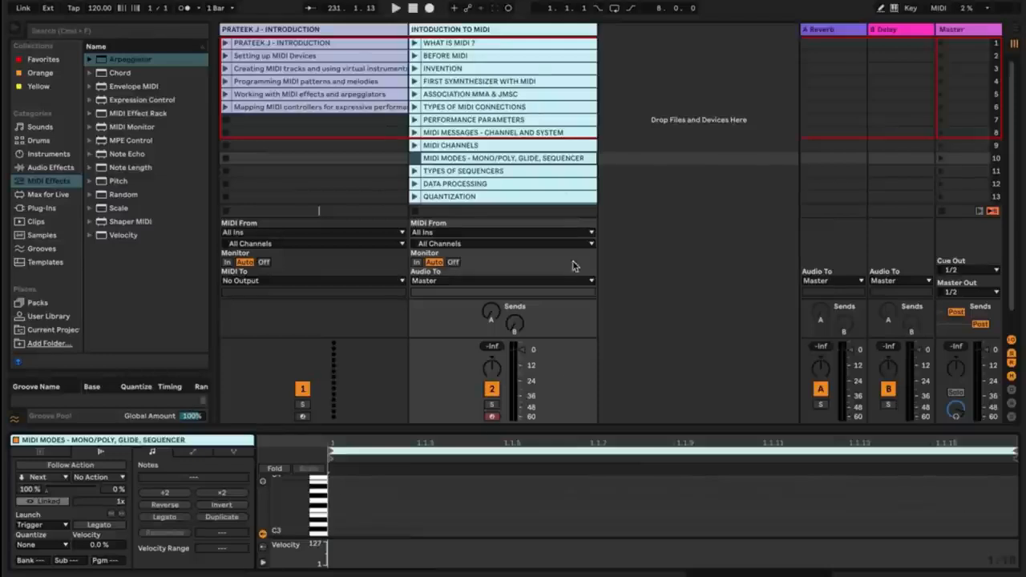
- Go through the "TYPES OF SEQUENCERS", "DATA PROCESSING" and "QUANTIZATION" topic clips
click(547, 172)
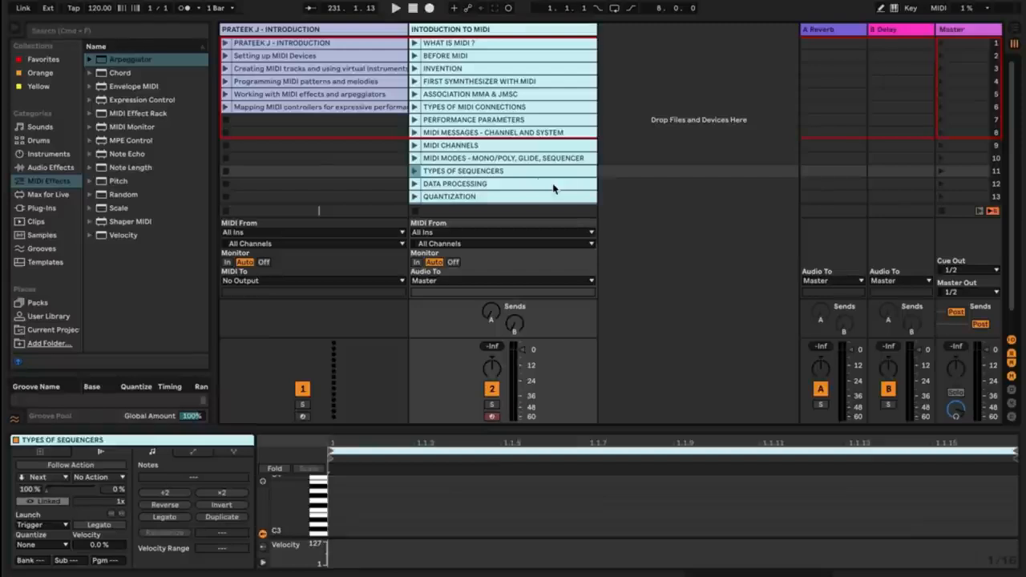
click(553, 187)
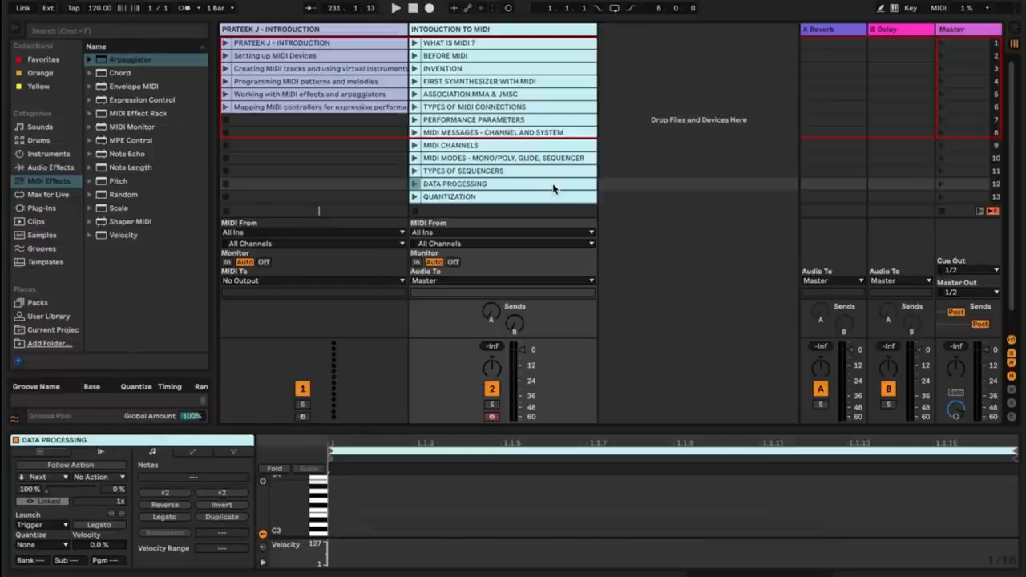
click(553, 195)
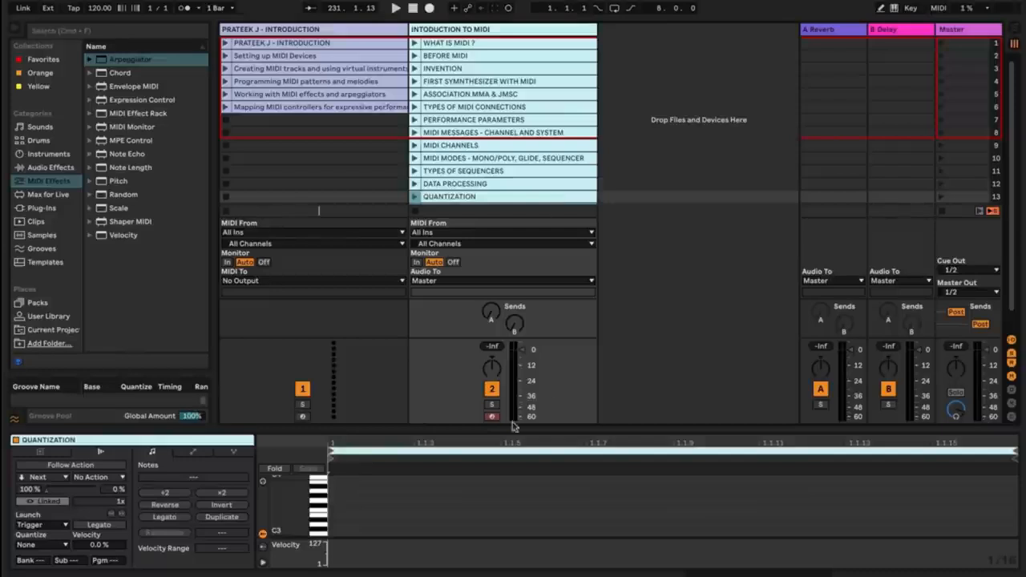
- Draw four consecutive 1/16 notes in the "QUANTIZATION" clip, on F3, F3, G#3 and A3, and move them all forward by one grid step
double_click(433, 510)
double_click(479, 506)
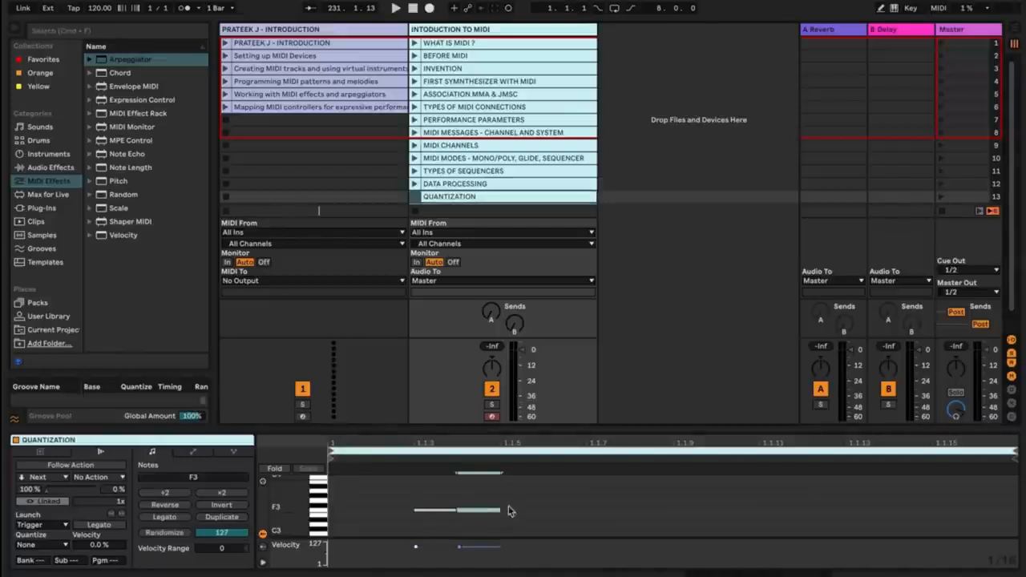
double_click(529, 494)
double_click(577, 491)
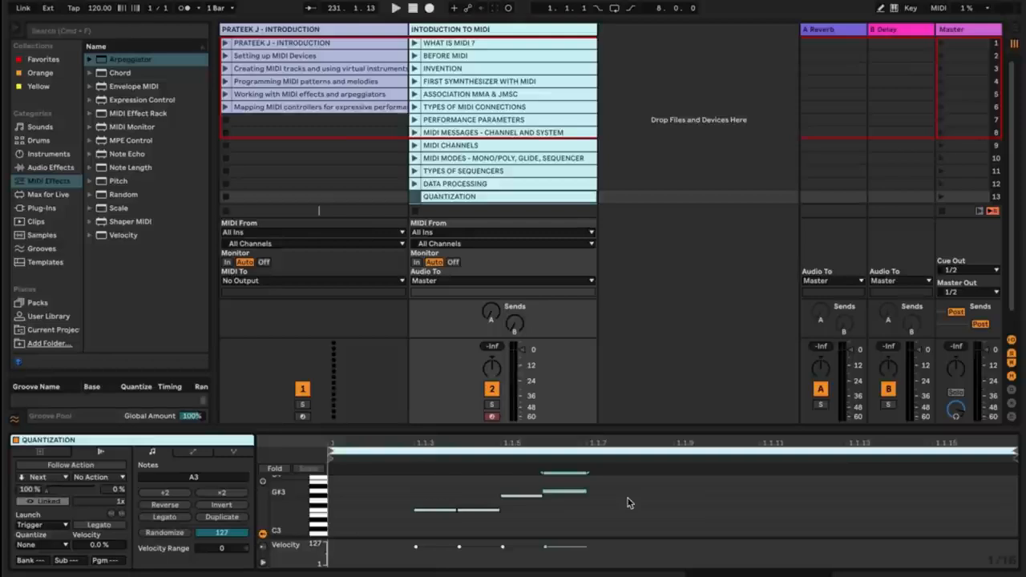
drag(595, 481, 421, 535)
key(Right)
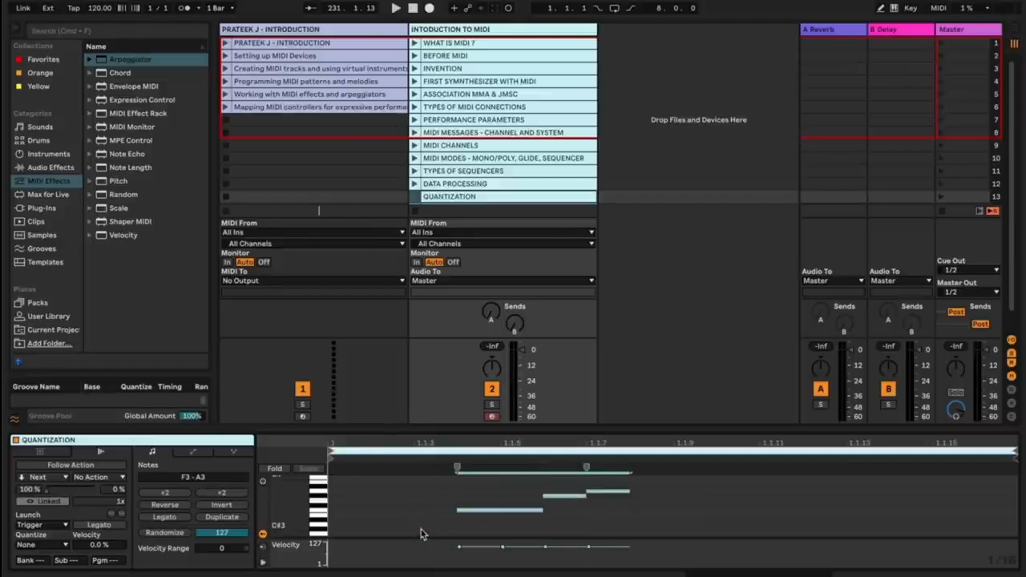
- Open the Quantize Settings for the selected notes, look over the options and close the settings
right_click(608, 521)
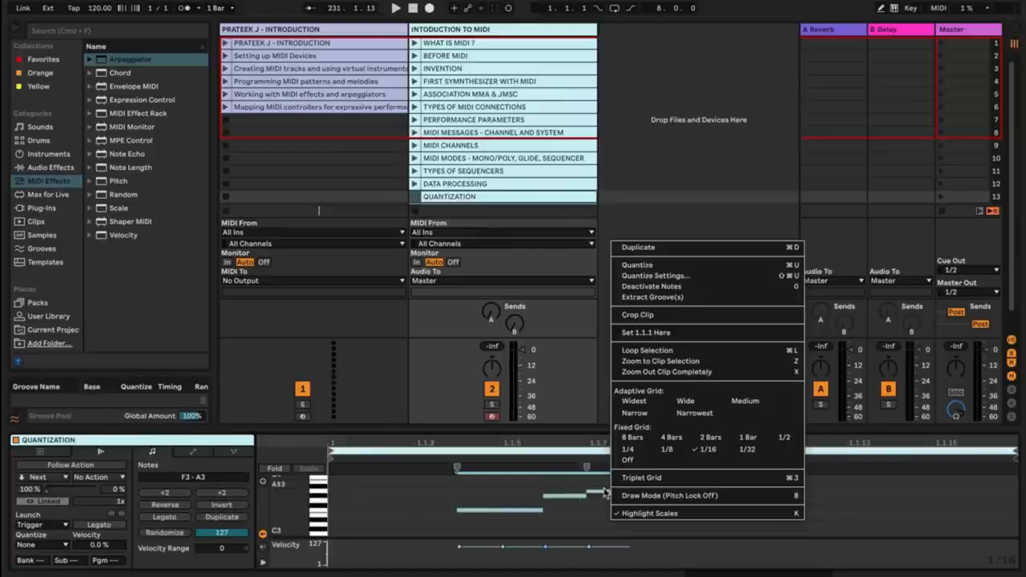
click(600, 517)
right_click(599, 519)
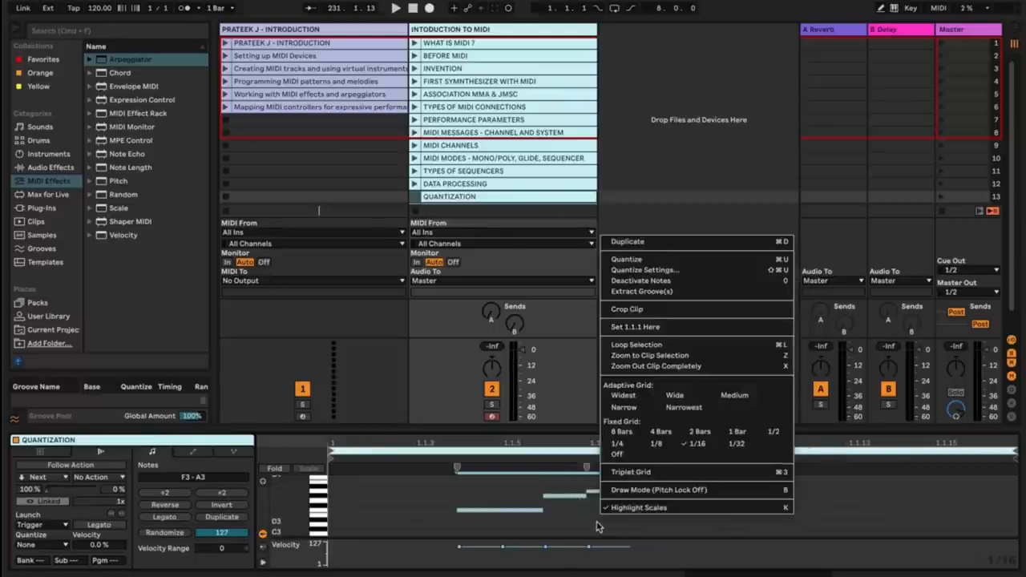
click(664, 270)
mouse_move(556, 298)
mouse_down()
mouse_move(556, 360)
mouse_move(556, 303)
mouse_up()
click(489, 320)
click(538, 320)
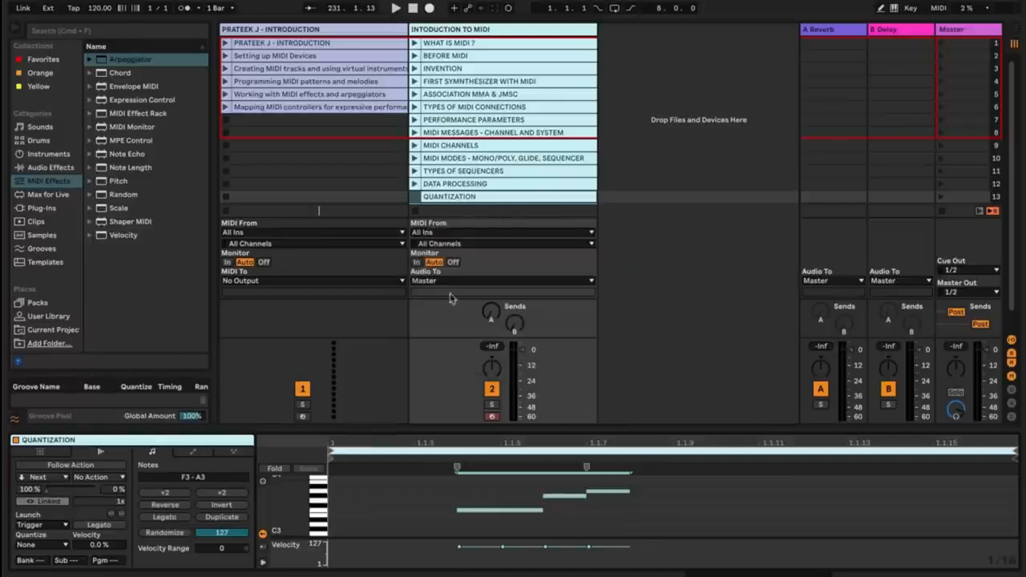
- Show the devices of the "INTODUCTION TO MIDI" track and examine its Arpeggiator MIDI effect
click(490, 29)
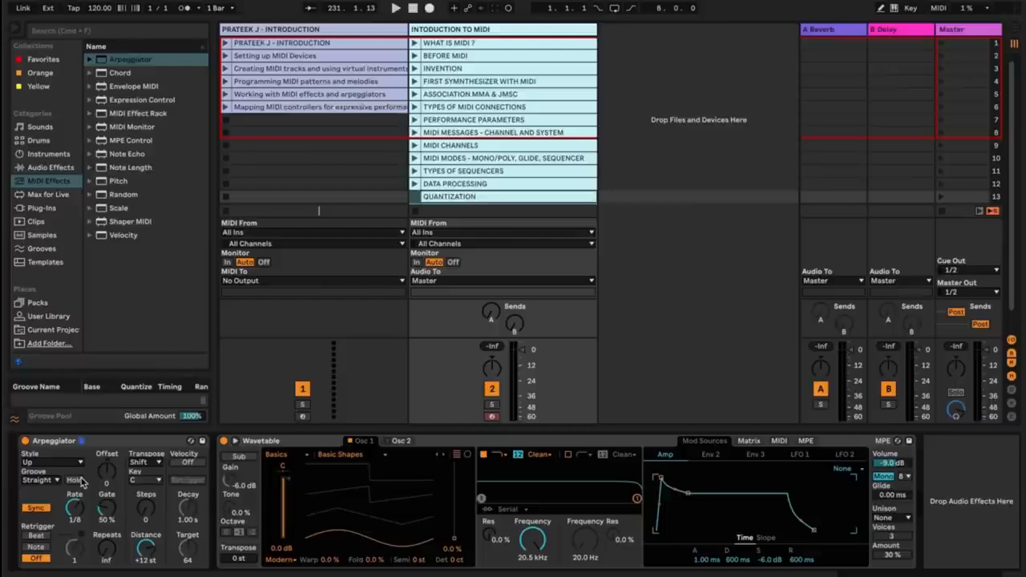
click(88, 441)
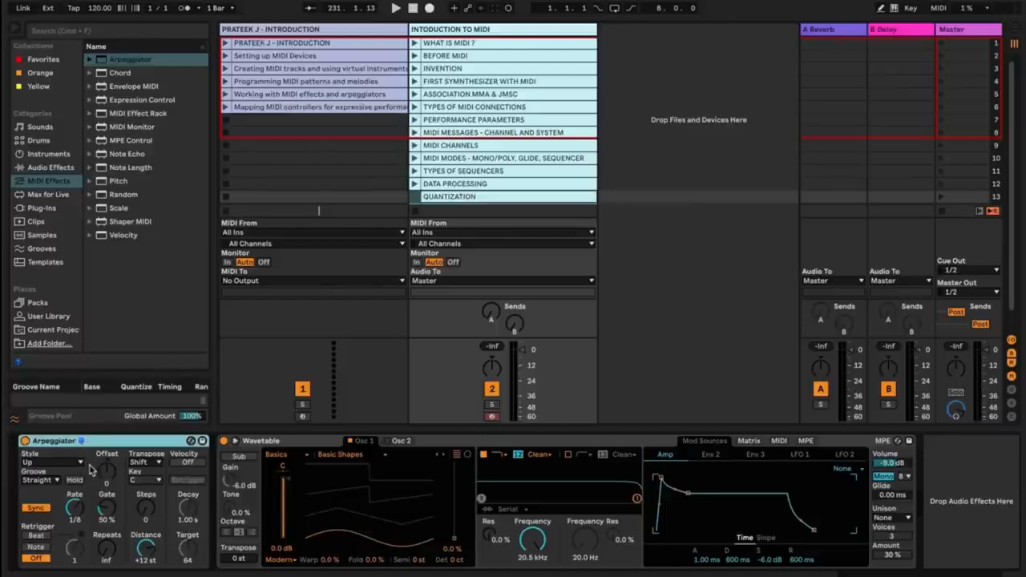
scroll(479, 192, down, 2)
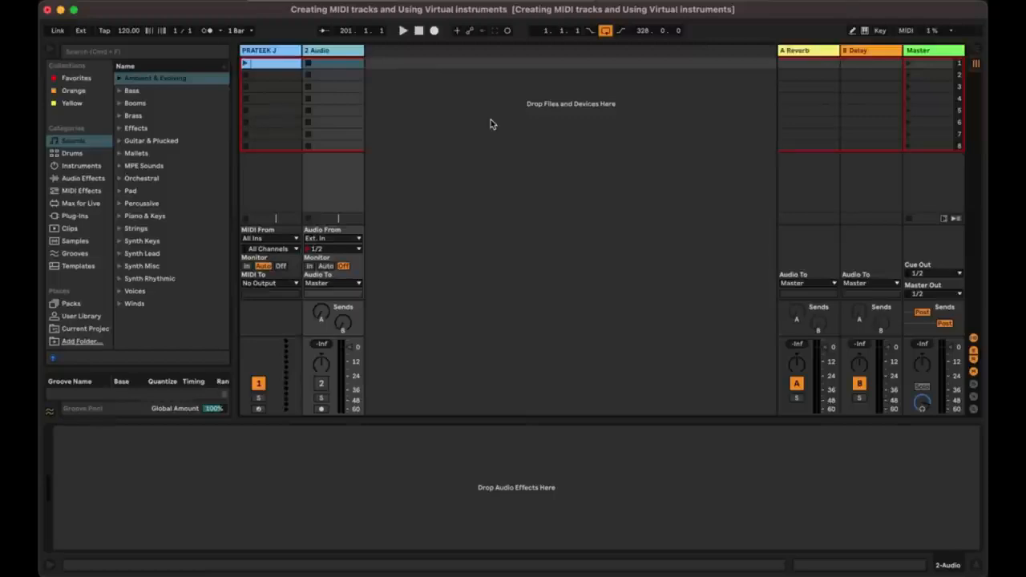
- Open the Link/Tempo/MIDI preferences and examine the available control surfaces, keeping Push2 in the first slot
click(82, 1)
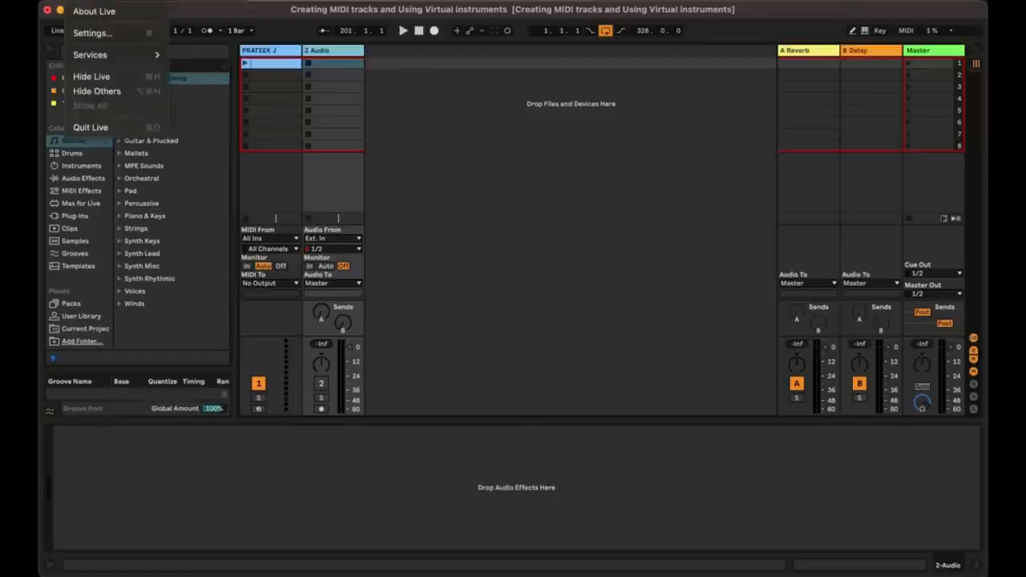
click(94, 33)
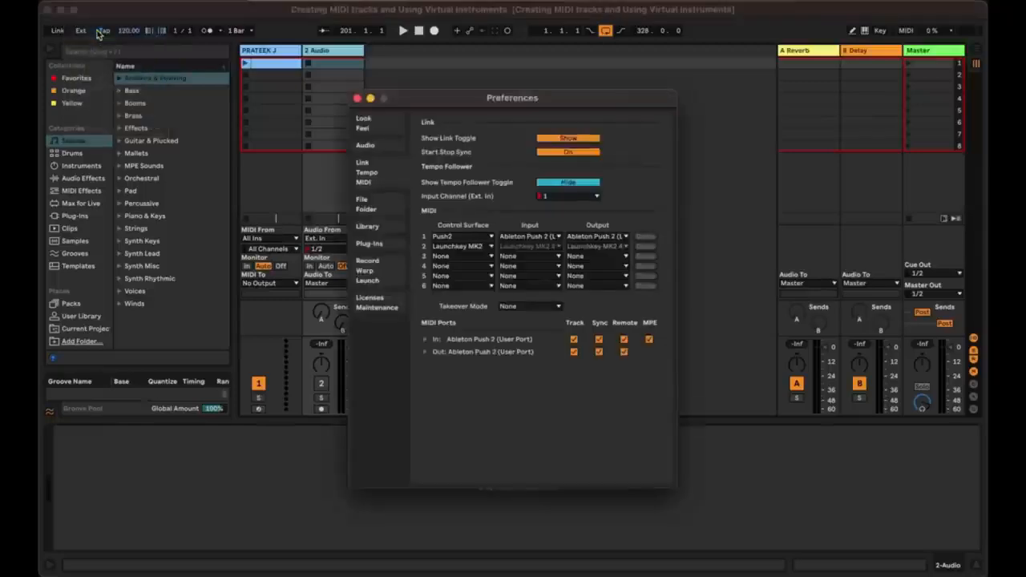
click(382, 168)
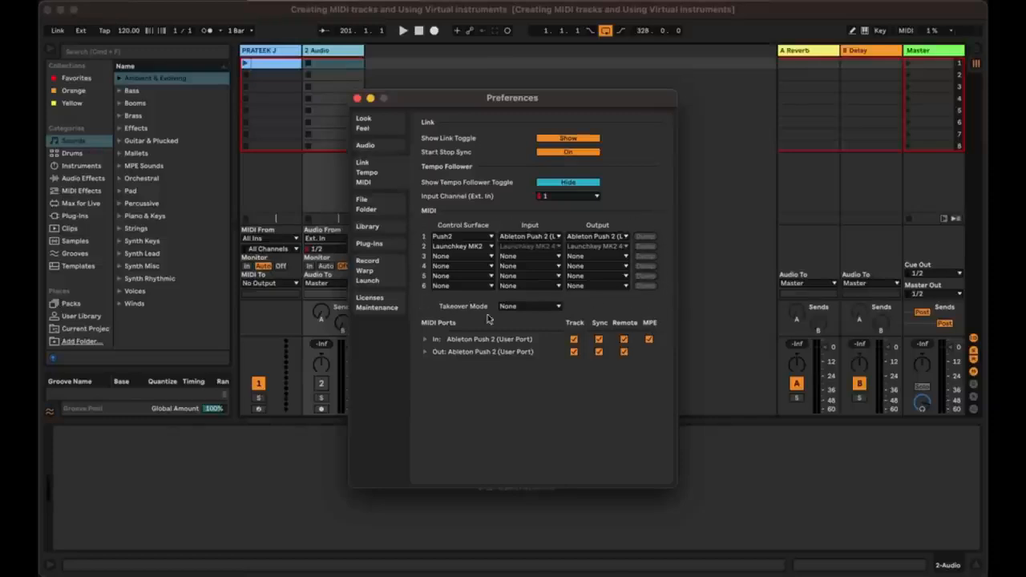
click(467, 239)
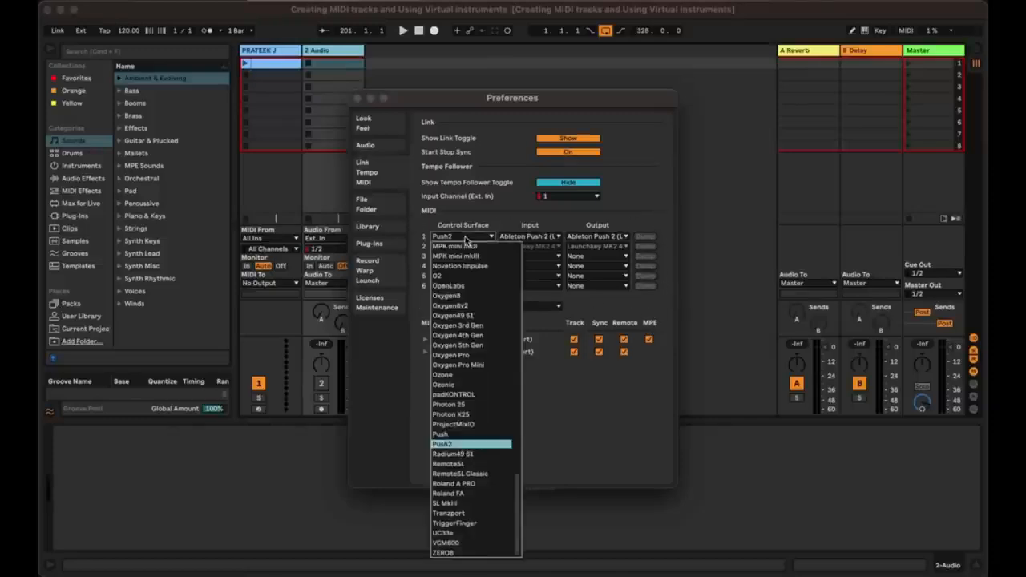
click(458, 444)
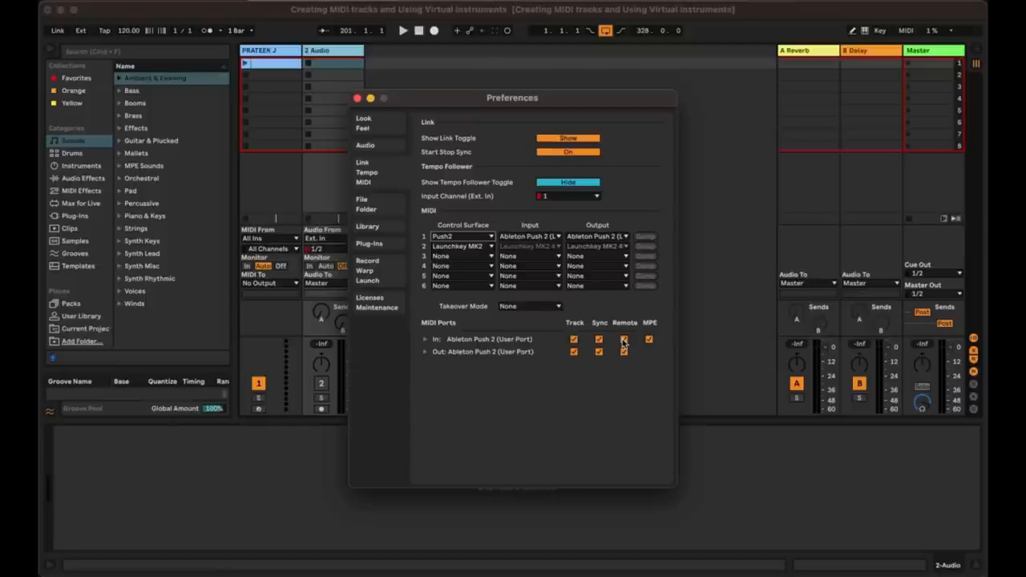
- Switch Remote off and back on for the Ableton Push 2 (User Port) input, then close the preferences
click(624, 339)
click(623, 340)
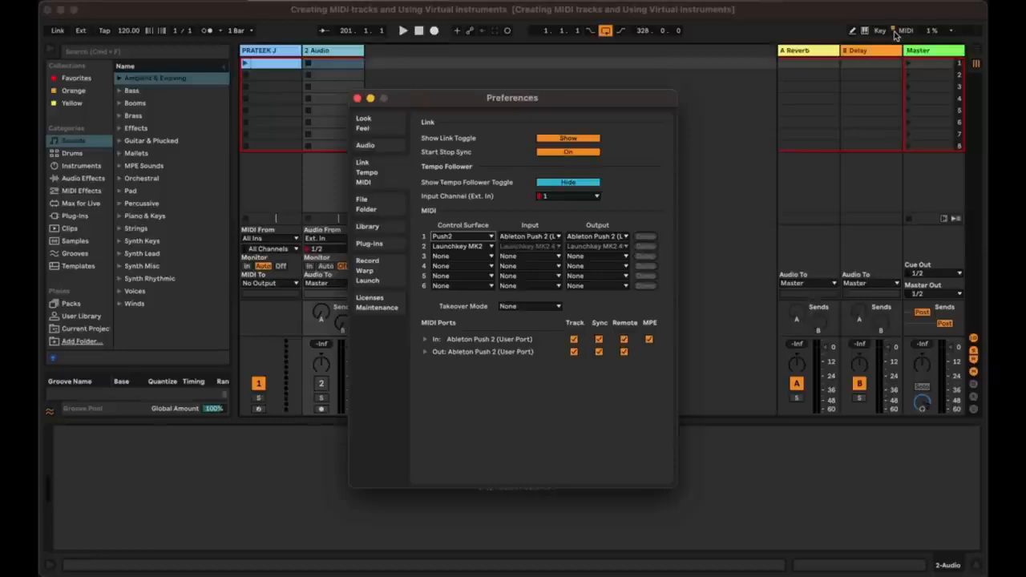
key(Escape)
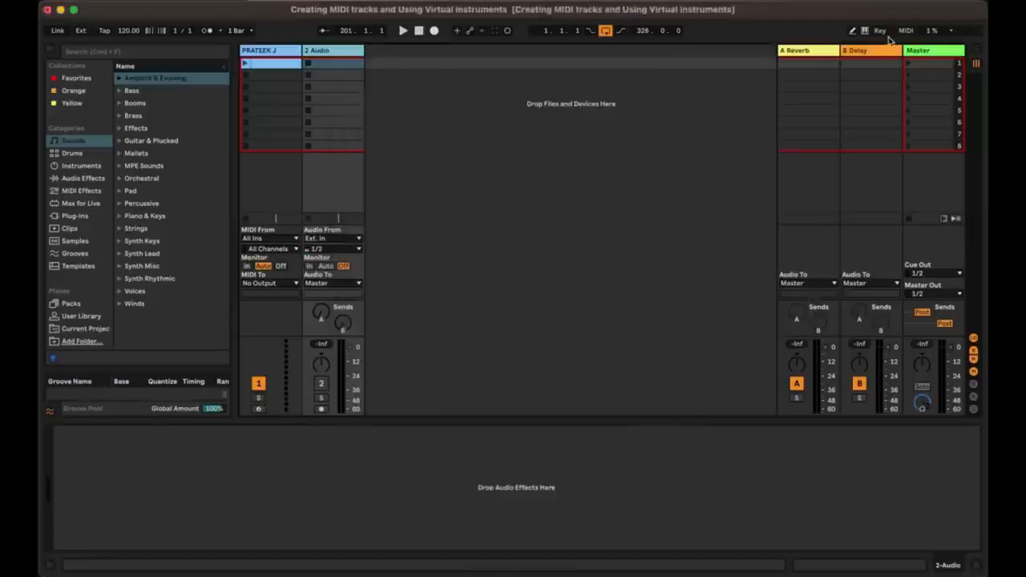
- Reopen the preferences and examine the MPE option of the Ableton Push 2 (User Port) input, then close them
click(83, 1)
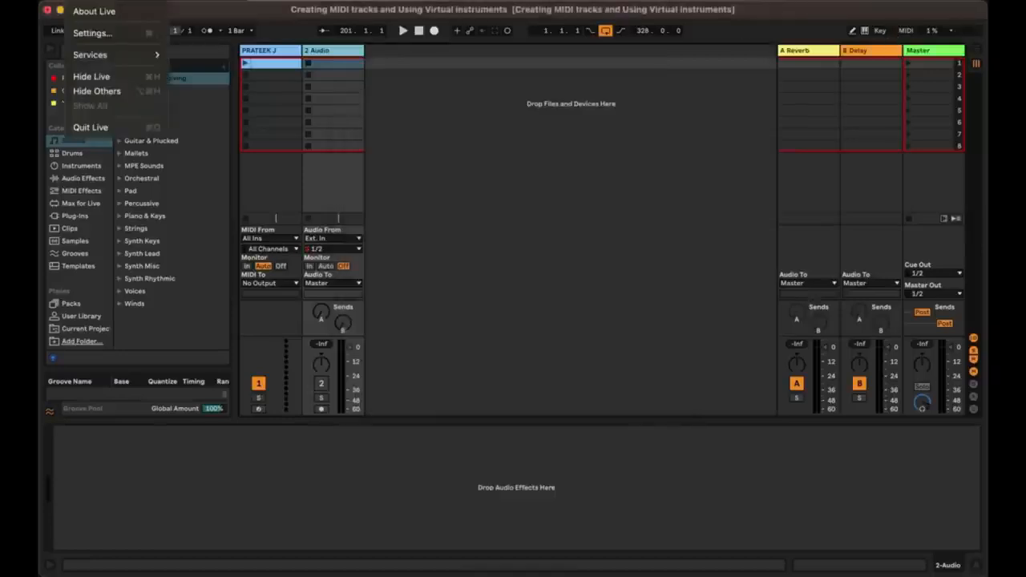
click(100, 33)
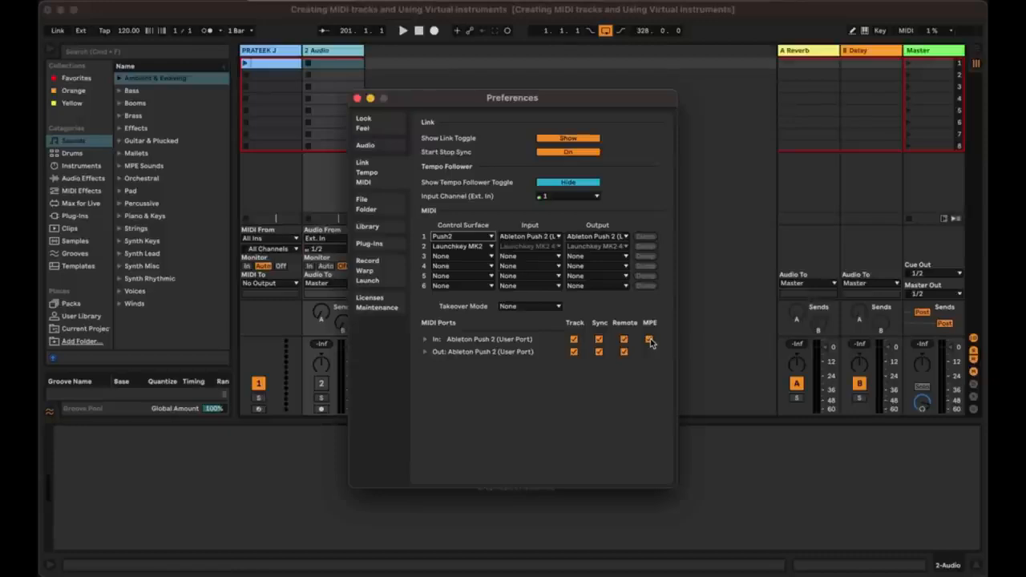
key(Escape)
- Open the first track's MIDI clip in the Note Expression view, add the Velocity and Release Velocity lanes, and enlarge the clip editor and Slide lane
double_click(281, 64)
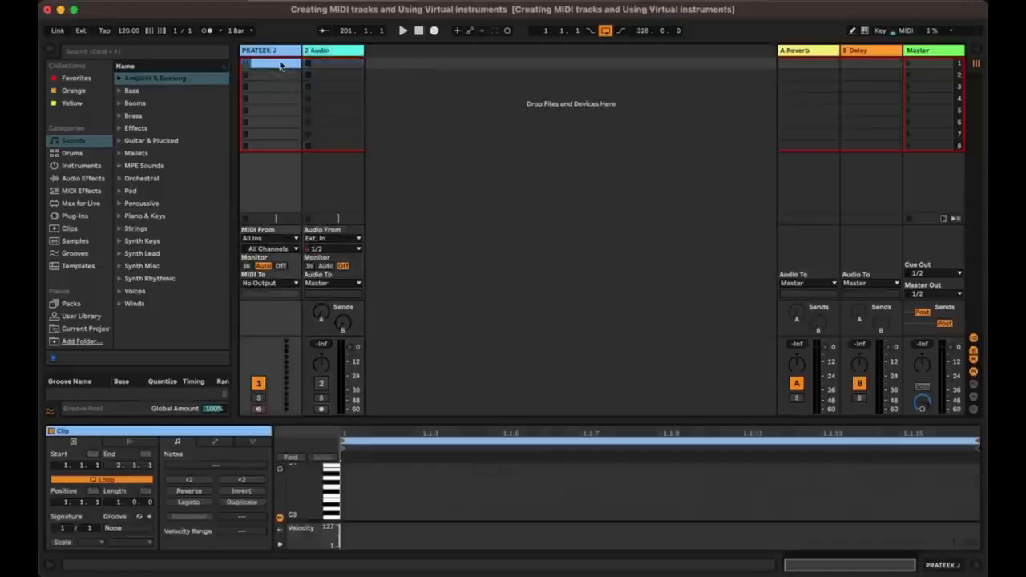
click(213, 441)
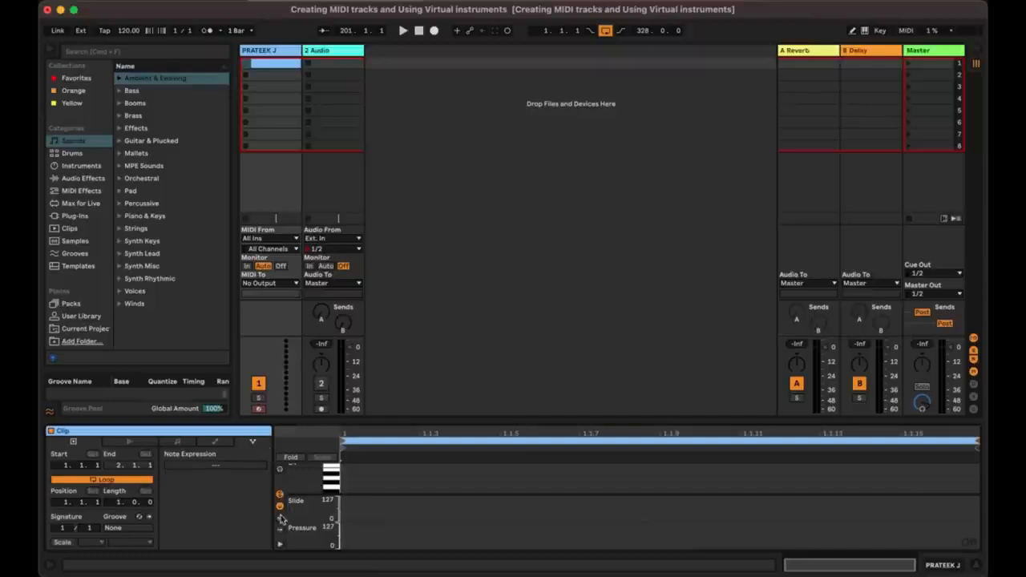
click(280, 519)
click(280, 531)
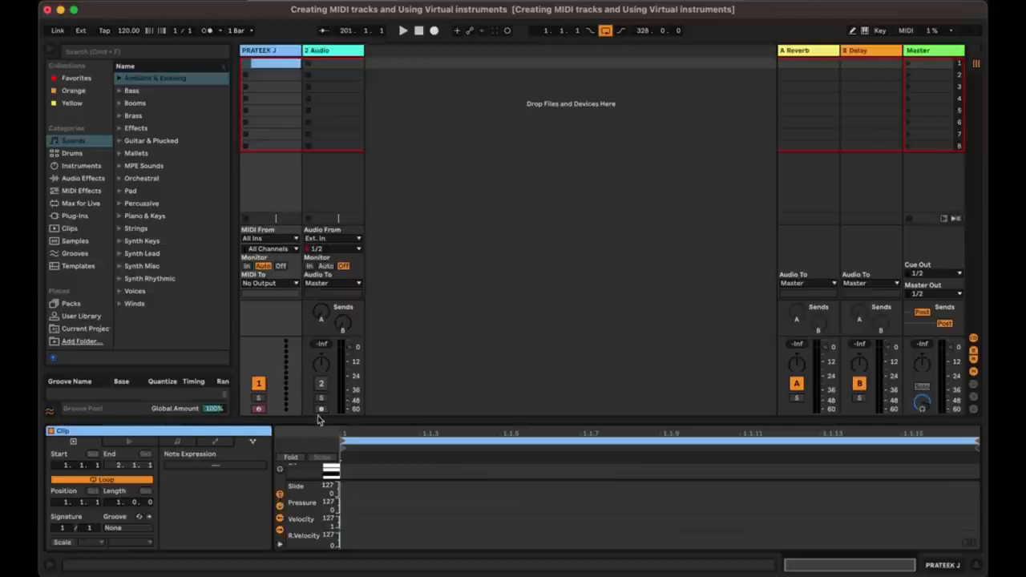
drag(318, 418, 320, 276)
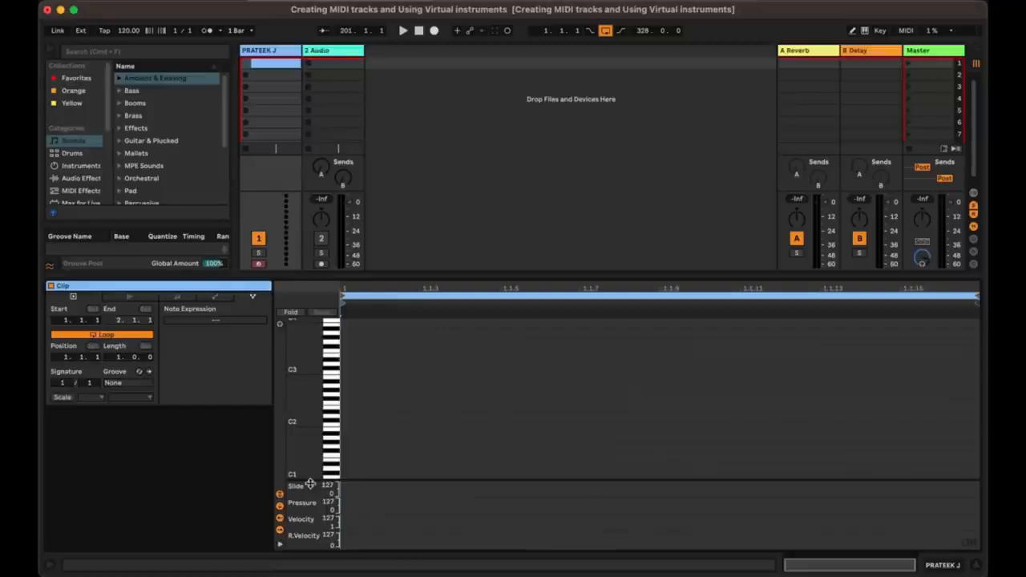
drag(311, 482, 314, 401)
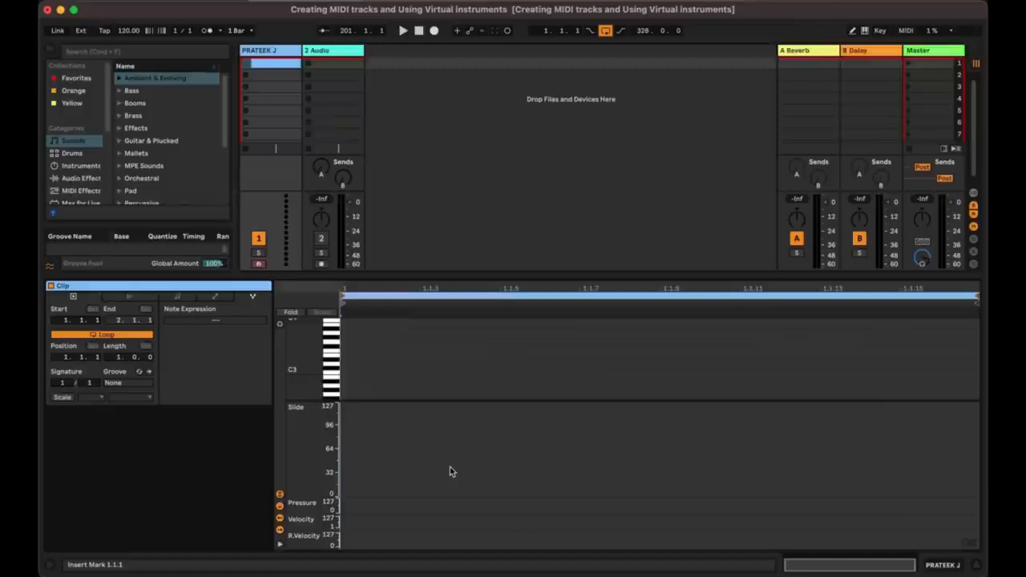
- Hide the clip editor and insert a new MIDI track after the first track
double_click(429, 276)
click(74, 1)
click(74, 2)
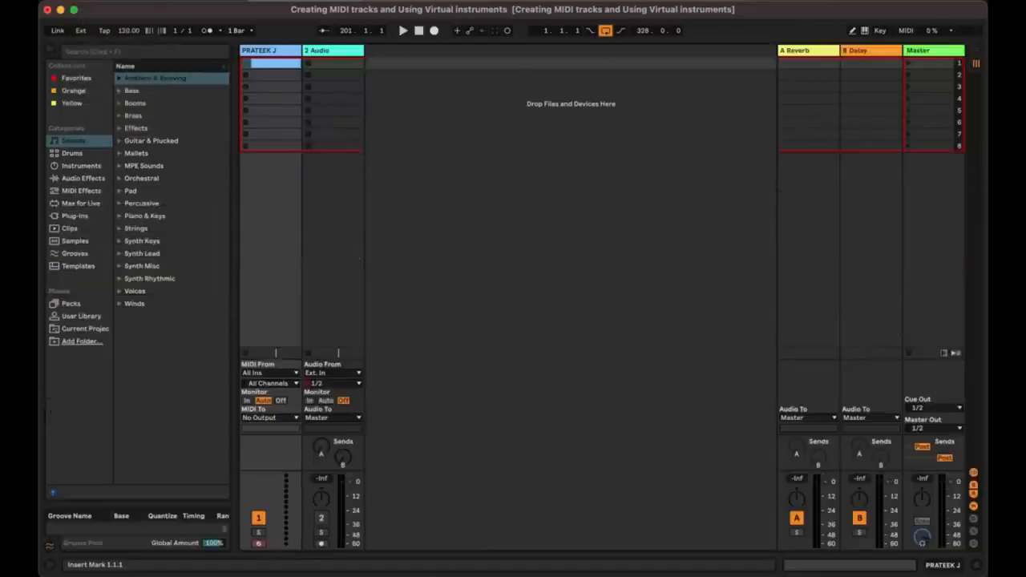
double_click(263, 66)
key(super+shift+t)
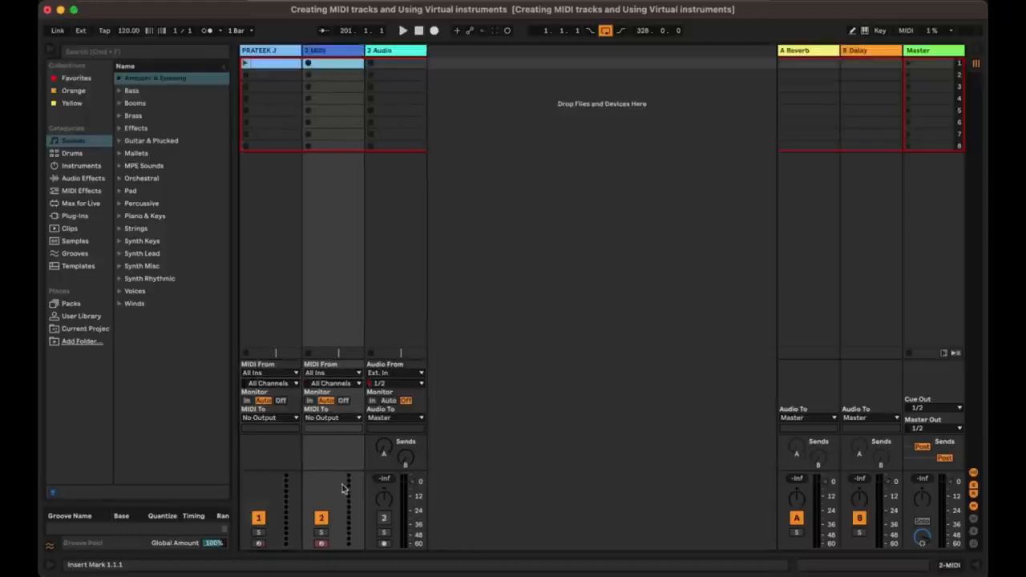
click(339, 53)
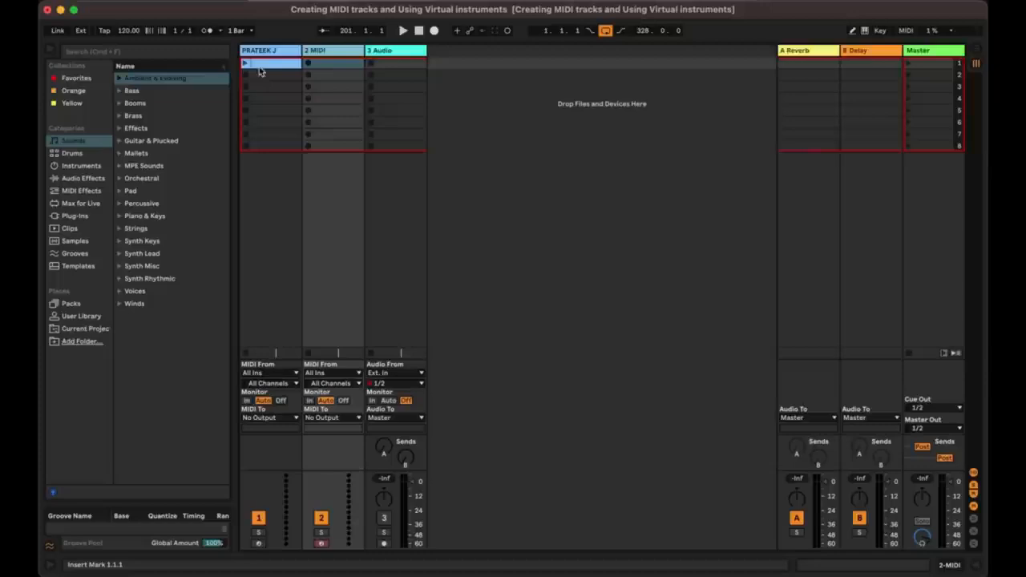
- Search the Sounds library for piano and load the Dark Chord Piano preset from Piano & Keys onto the new MIDI track
click(147, 53)
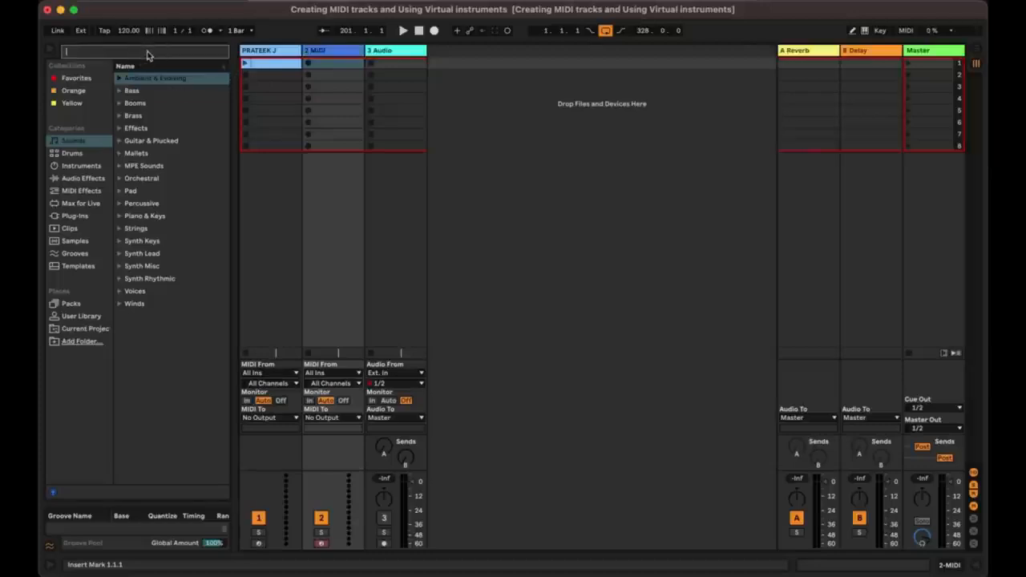
text(piano)
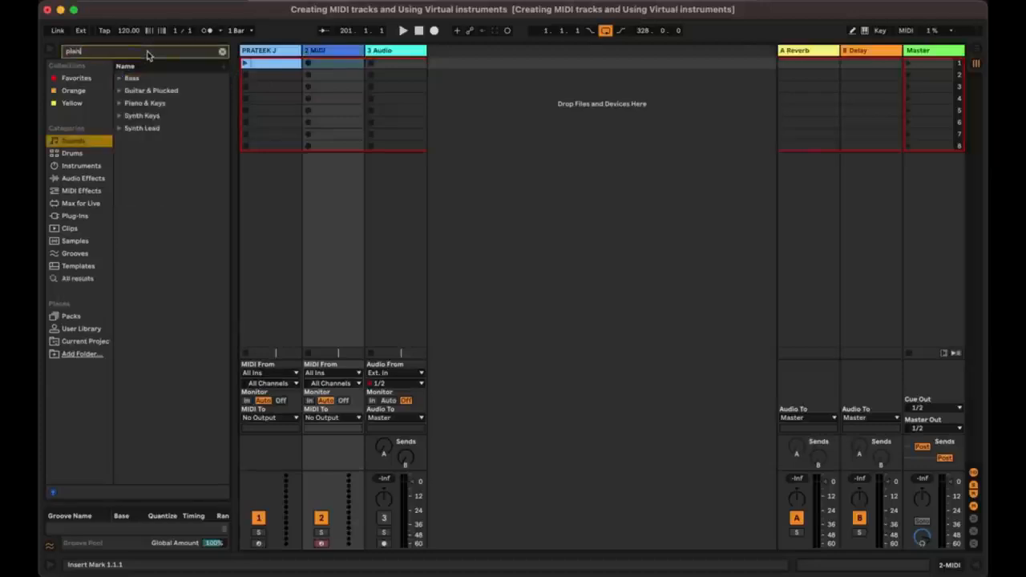
click(121, 103)
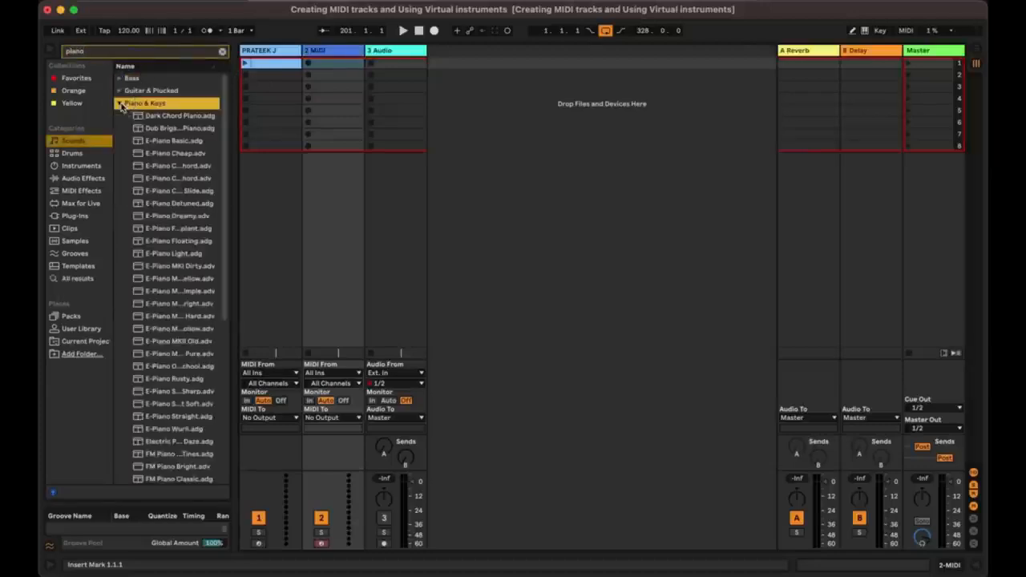
double_click(148, 116)
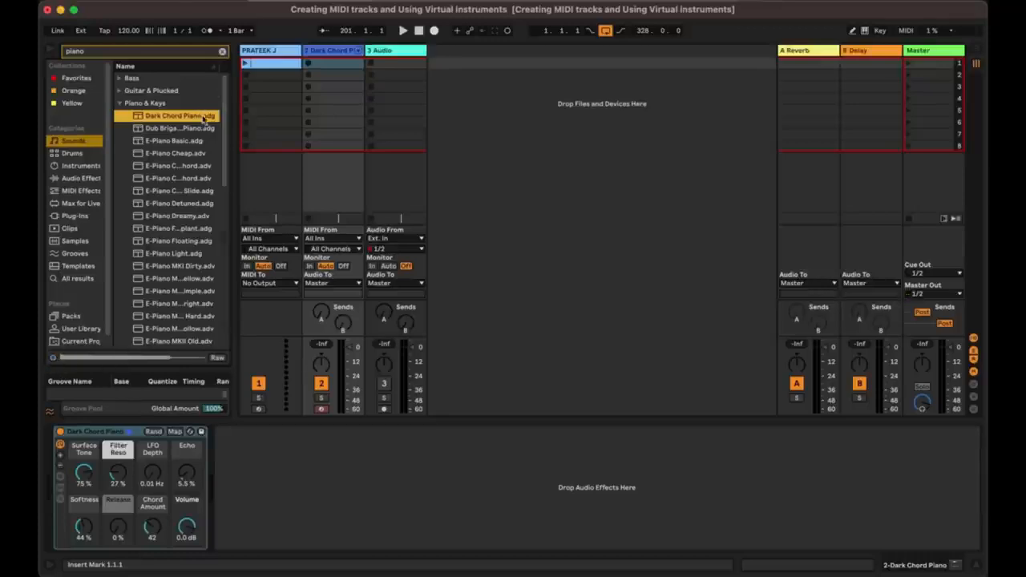
- Replace the second track's instrument with the Dub Brigade Piano preset from Piano & Keys
click(159, 52)
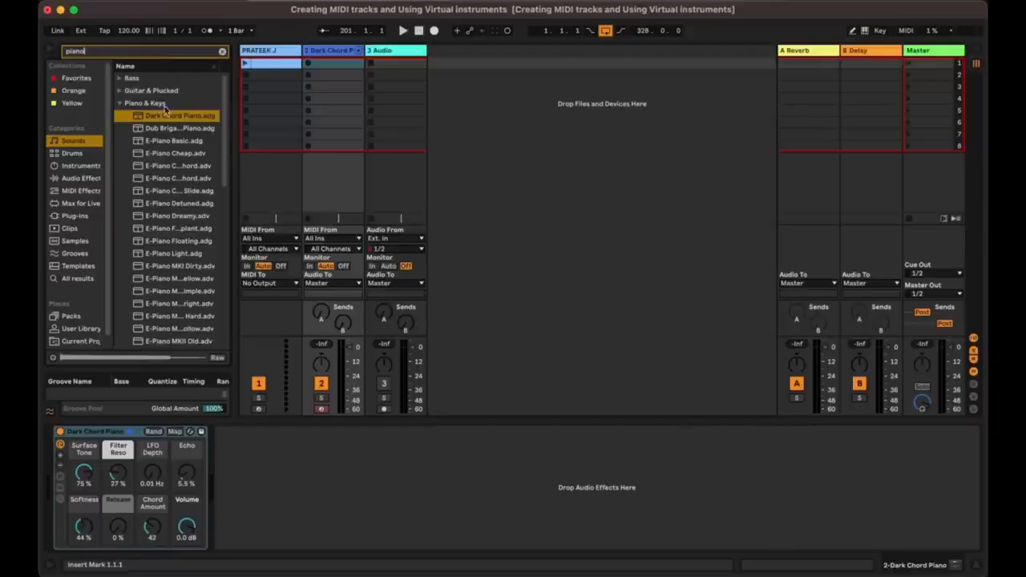
click(327, 50)
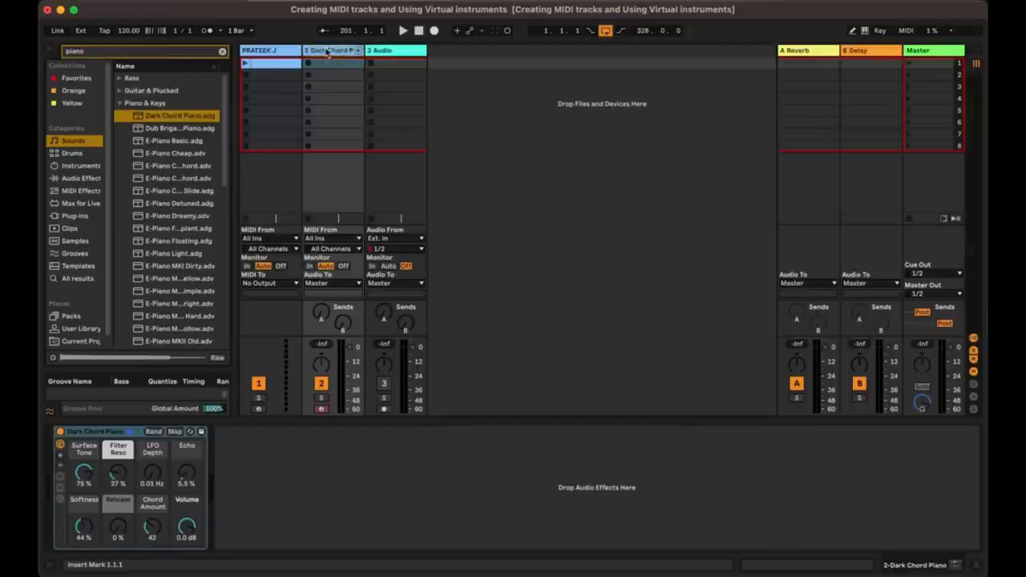
click(191, 120)
click(184, 132)
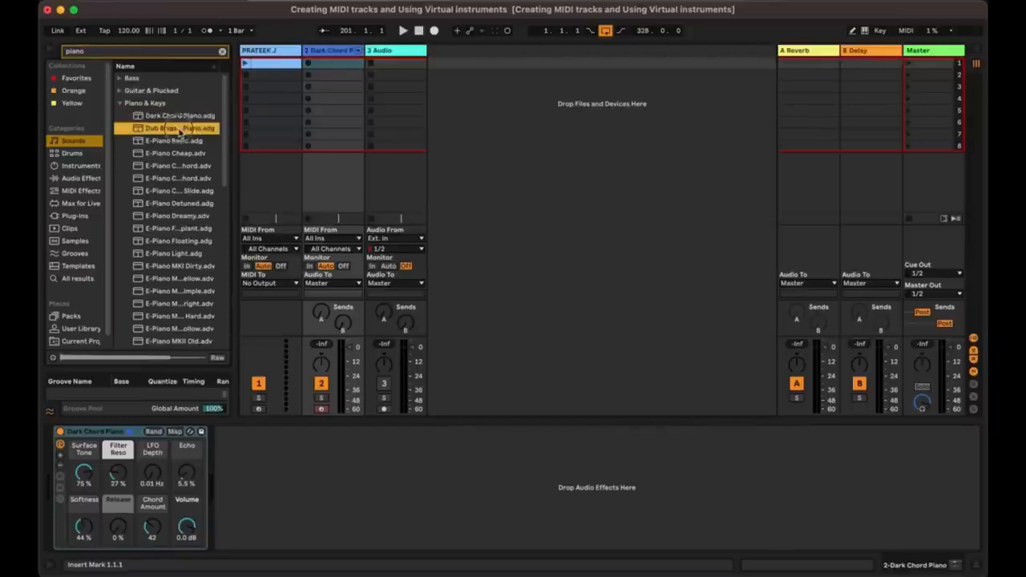
drag(293, 467, 295, 467)
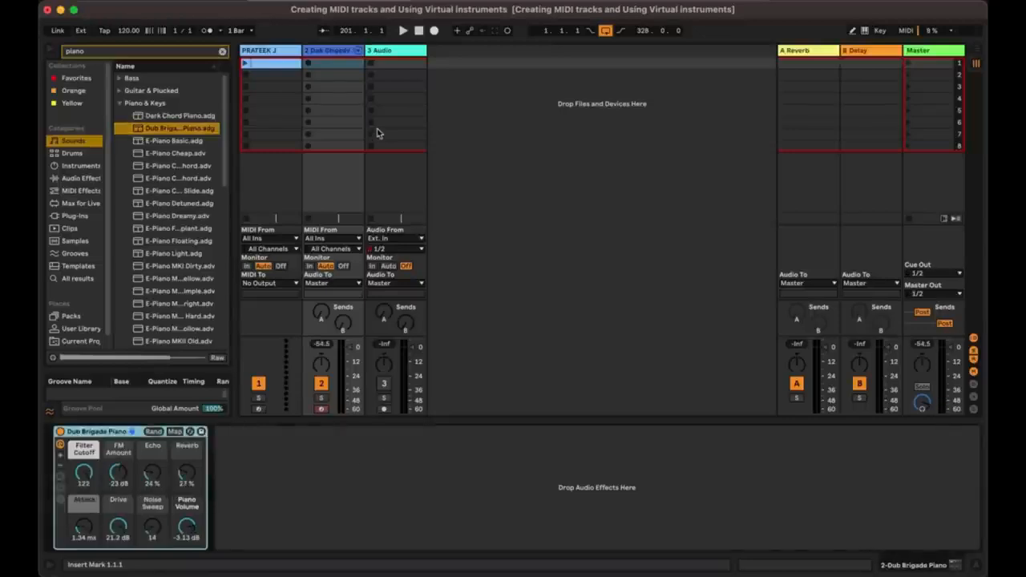
- Record a MIDI clip into the first slot of the second track, stop playback and hide the clip editor
click(335, 53)
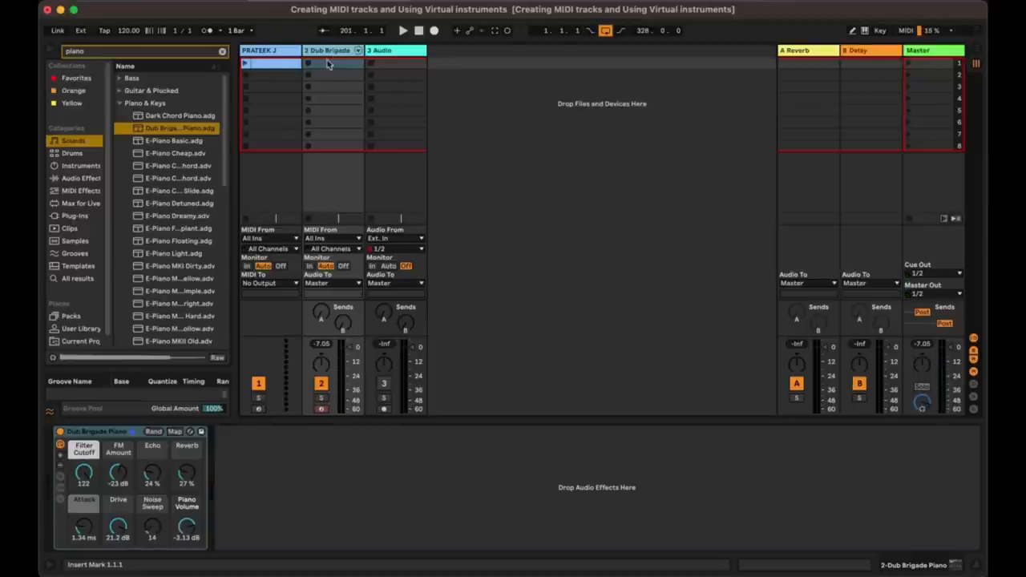
click(327, 63)
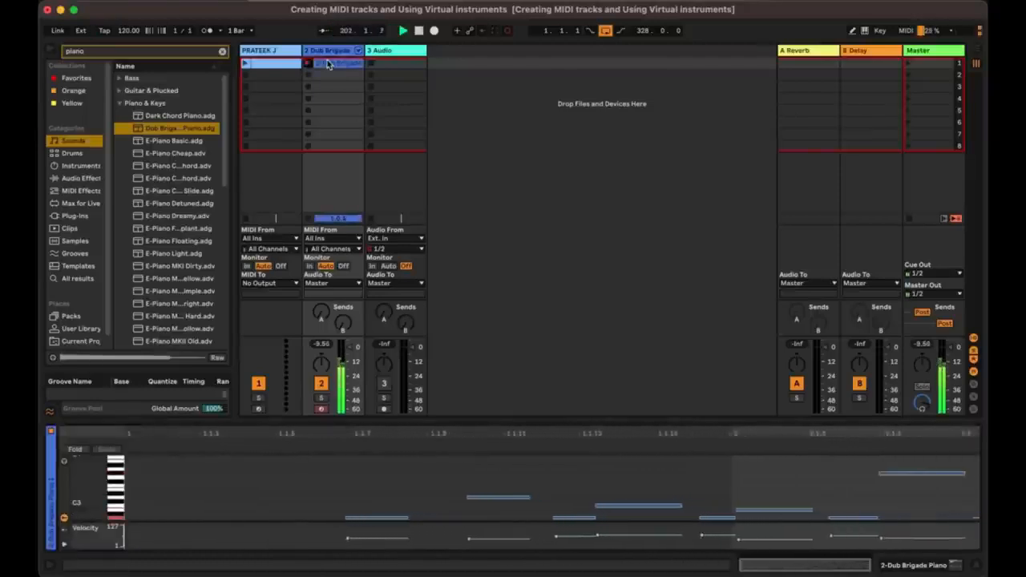
click(327, 63)
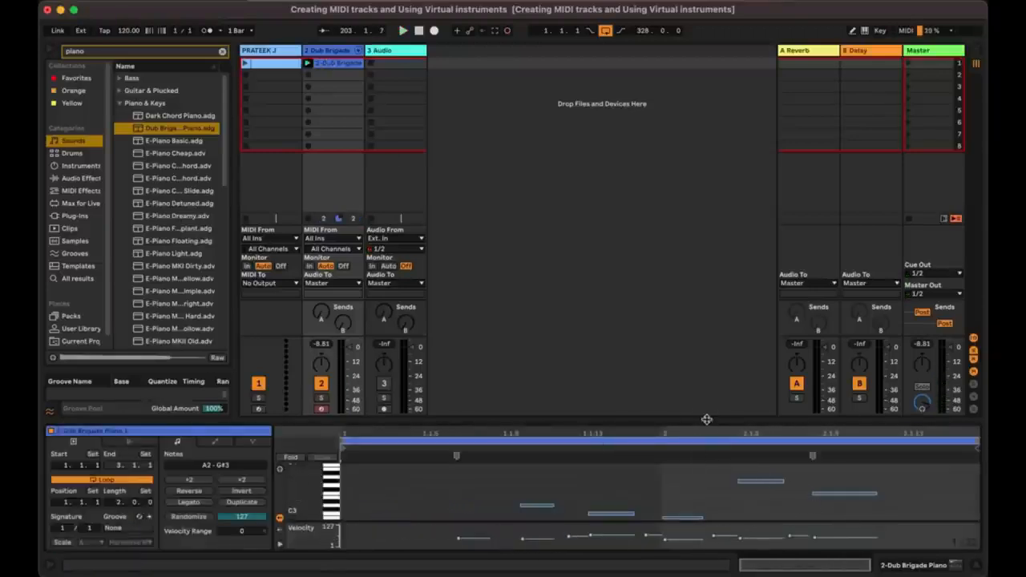
drag(706, 421, 710, 516)
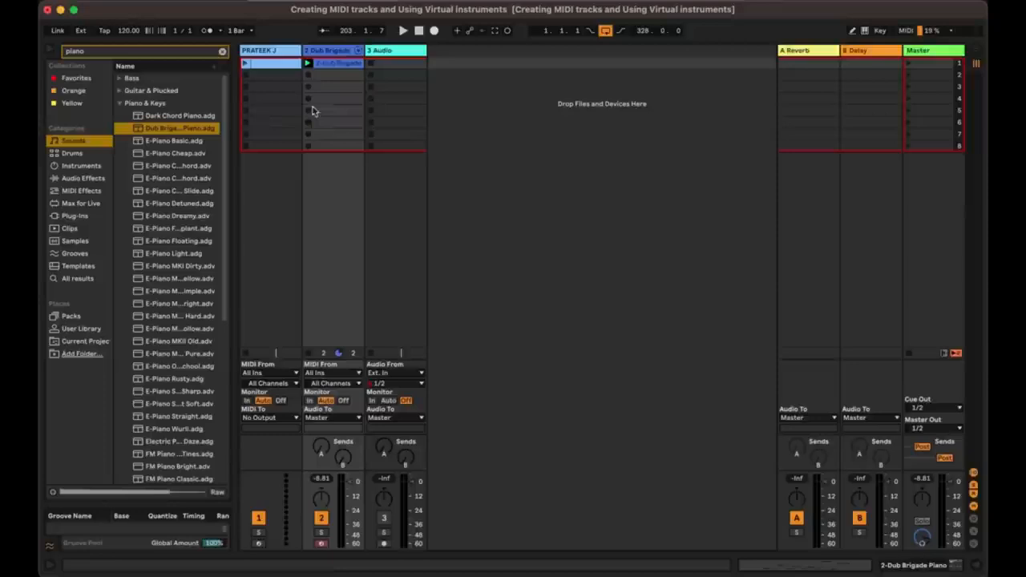
- Swap the second track's instrument for the E-Piano Short Sharp preset from Piano & Keys
click(333, 52)
click(119, 103)
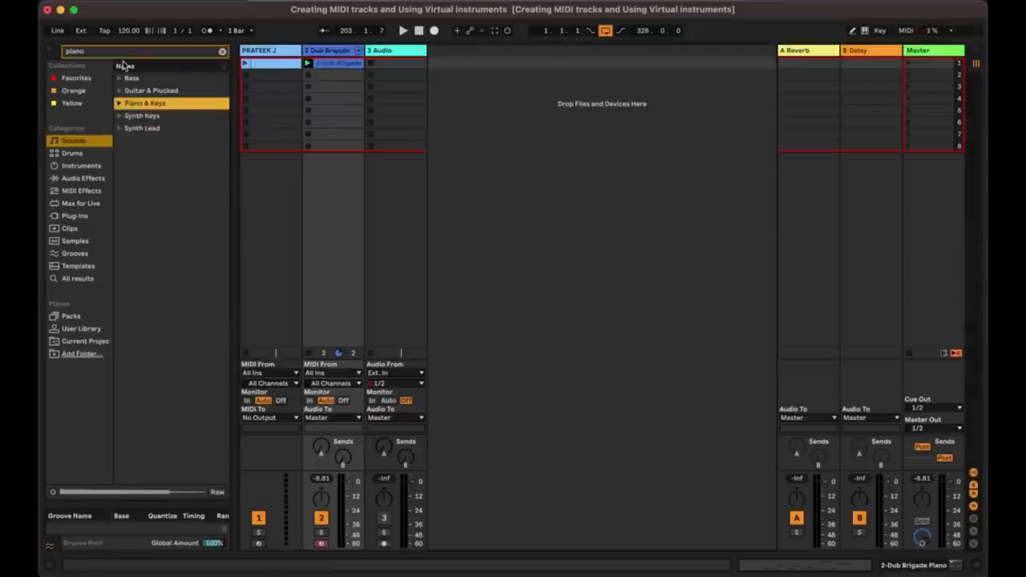
click(120, 104)
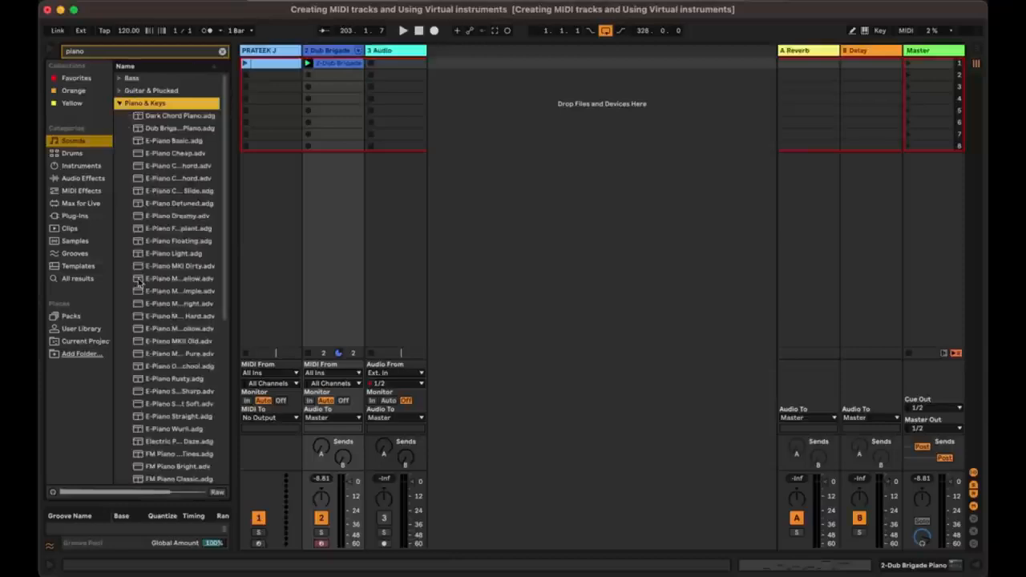
scroll(140, 282, down, 5)
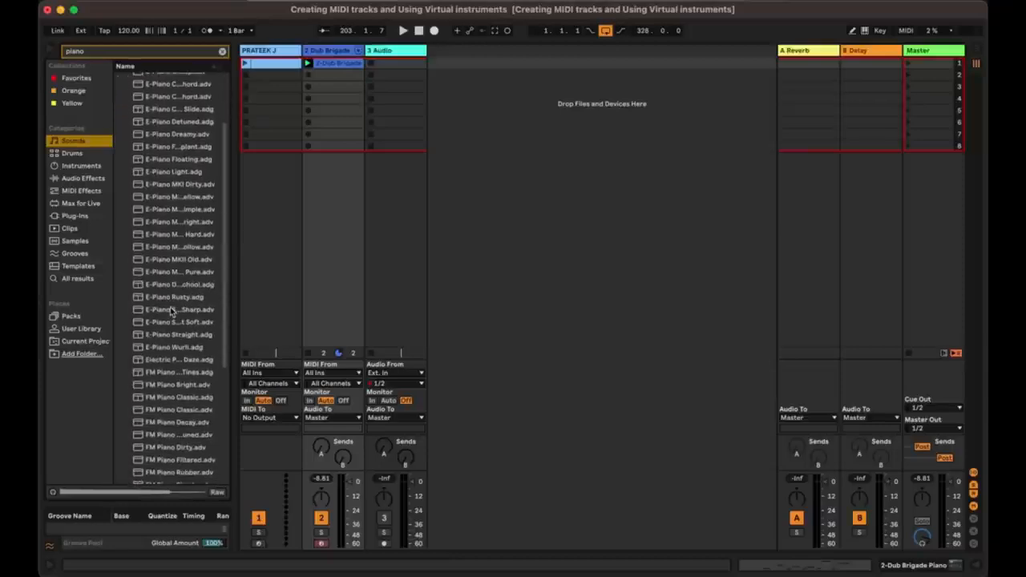
drag(171, 311, 315, 64)
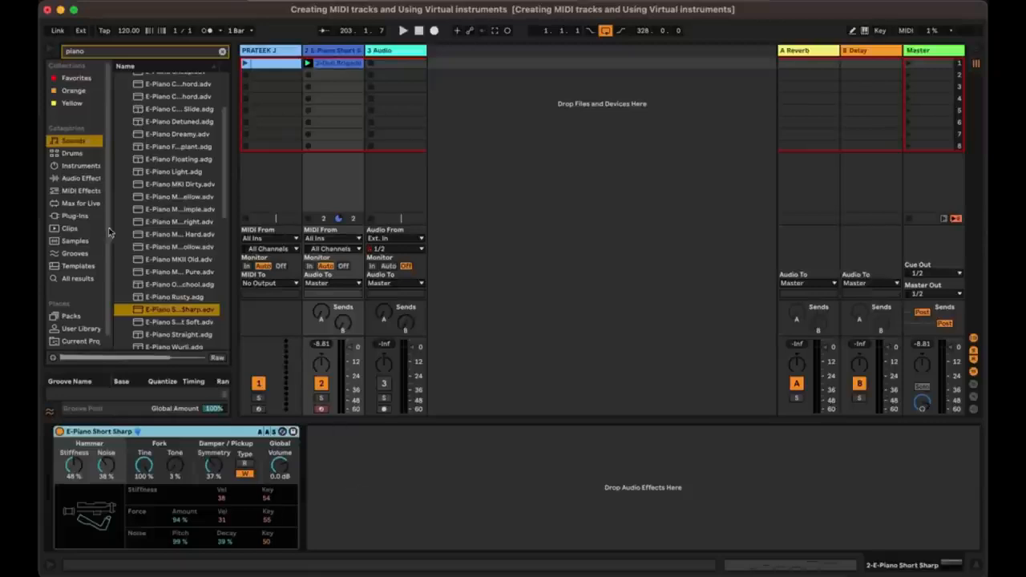
- Search the plug-ins for vital and load the Vital VST onto the second track
click(76, 216)
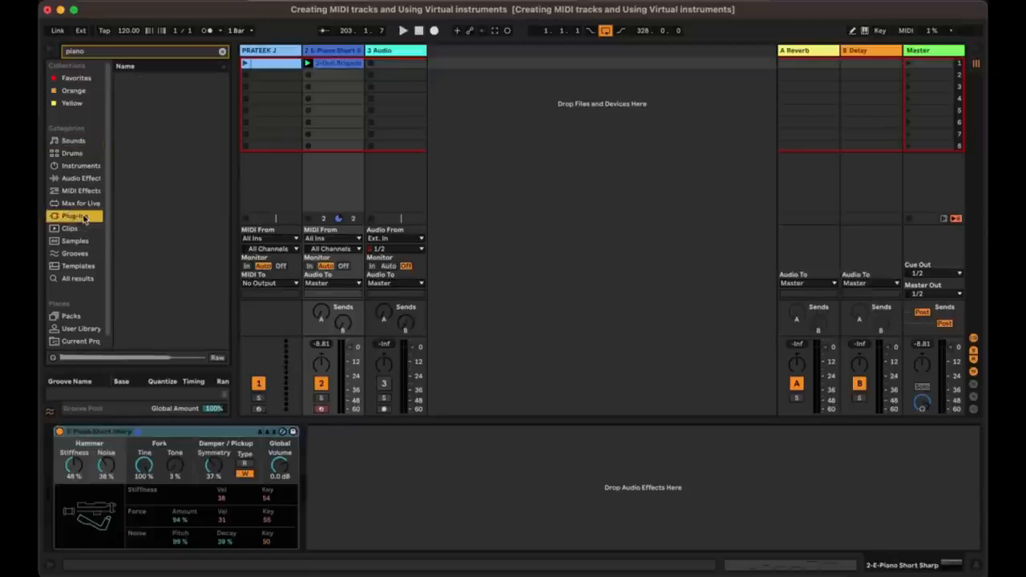
click(222, 51)
click(80, 218)
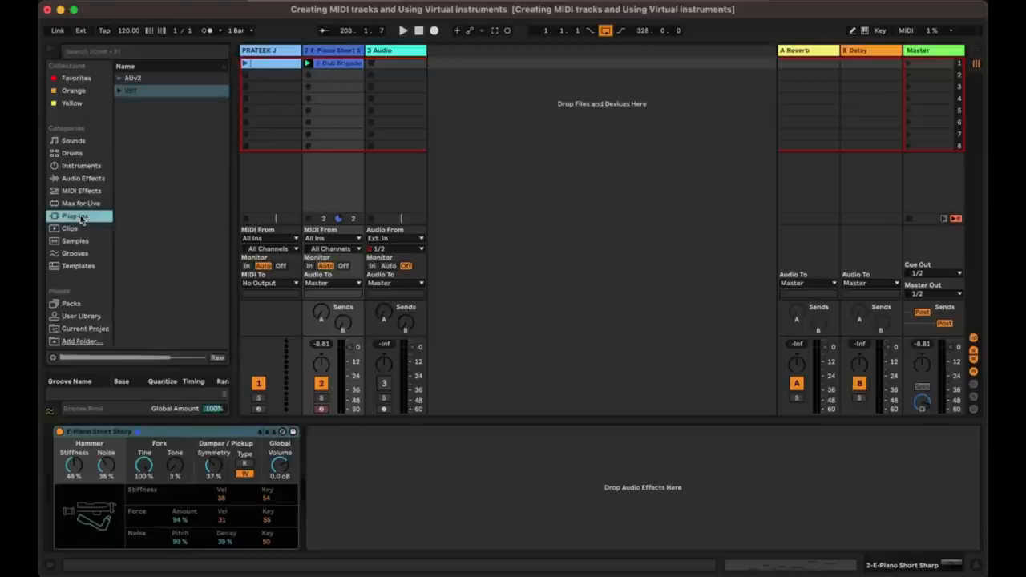
click(131, 52)
text(vita)
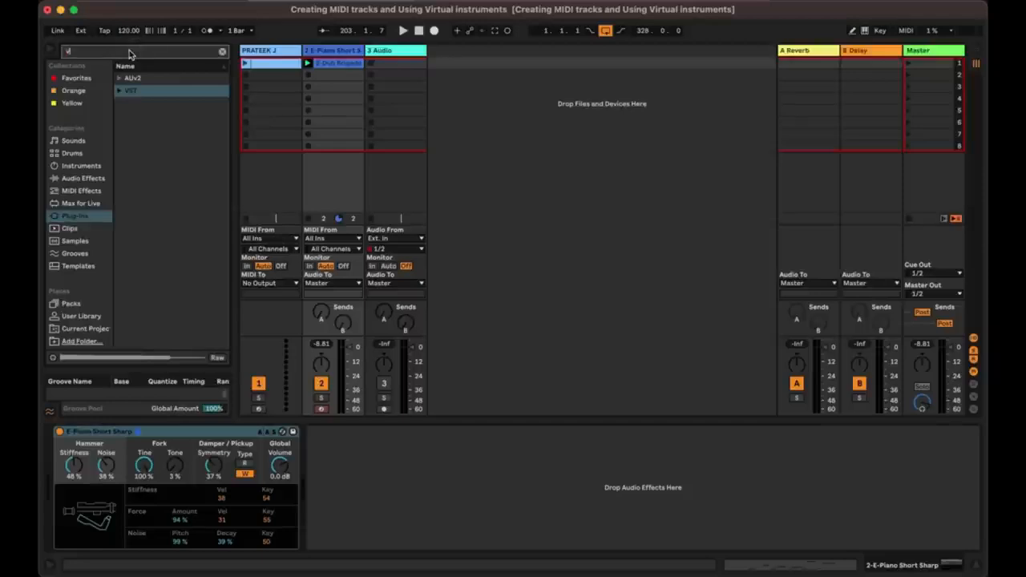
click(130, 78)
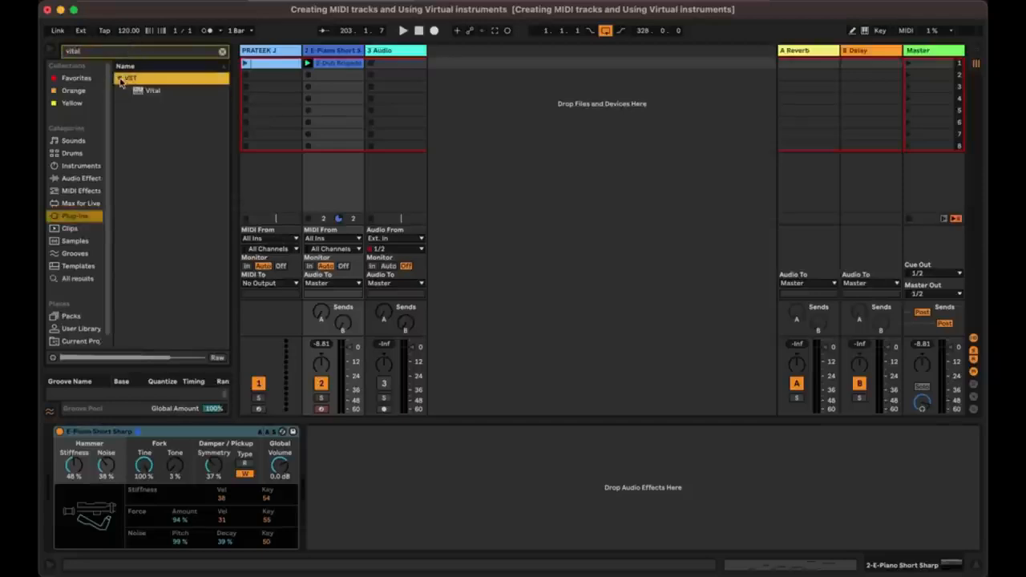
click(140, 92)
double_click(140, 91)
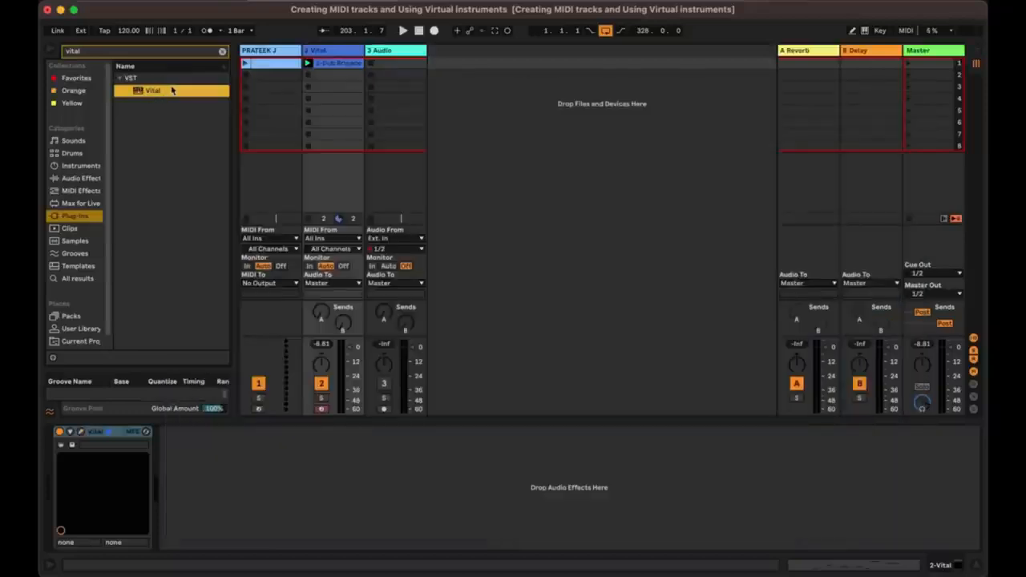
click(171, 88)
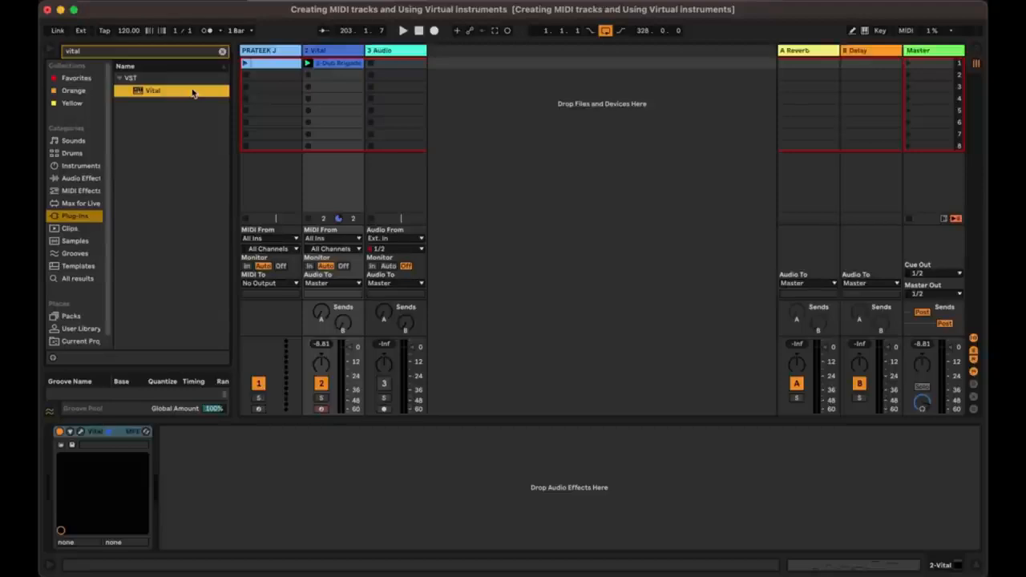
- Clear the browser search and examine the built-in Instruments, including the Wavetable preset categories
click(90, 166)
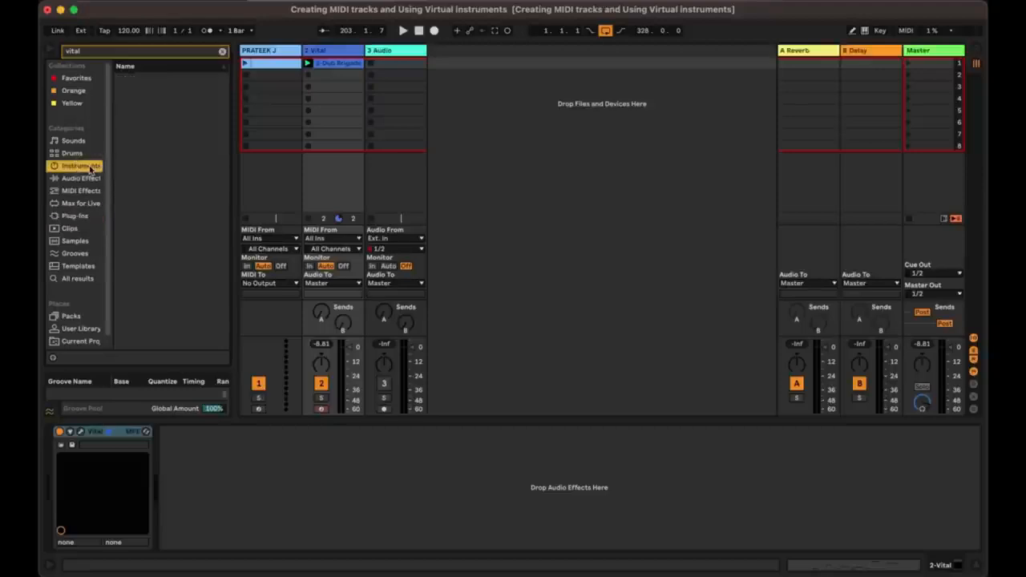
click(222, 51)
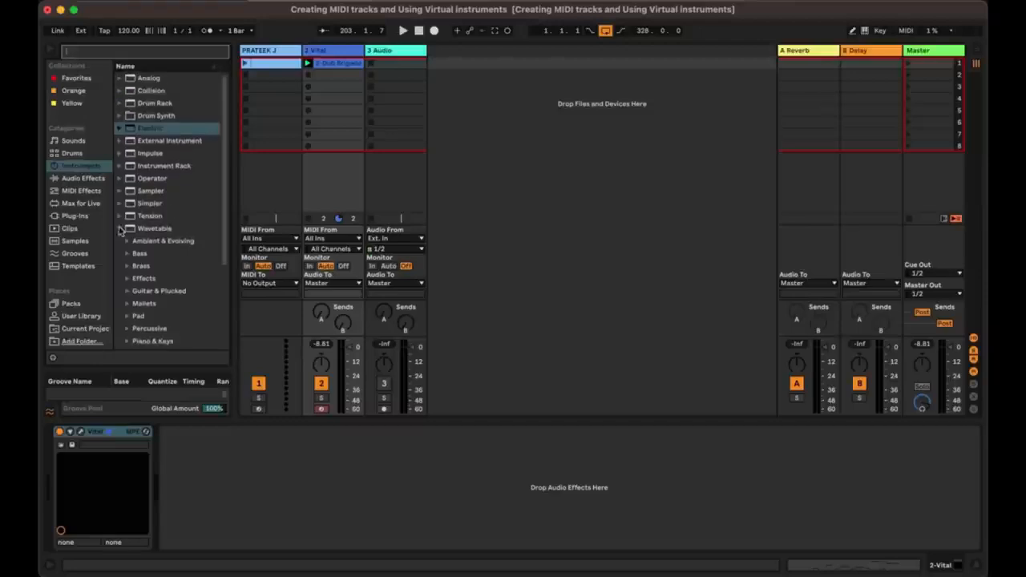
click(192, 229)
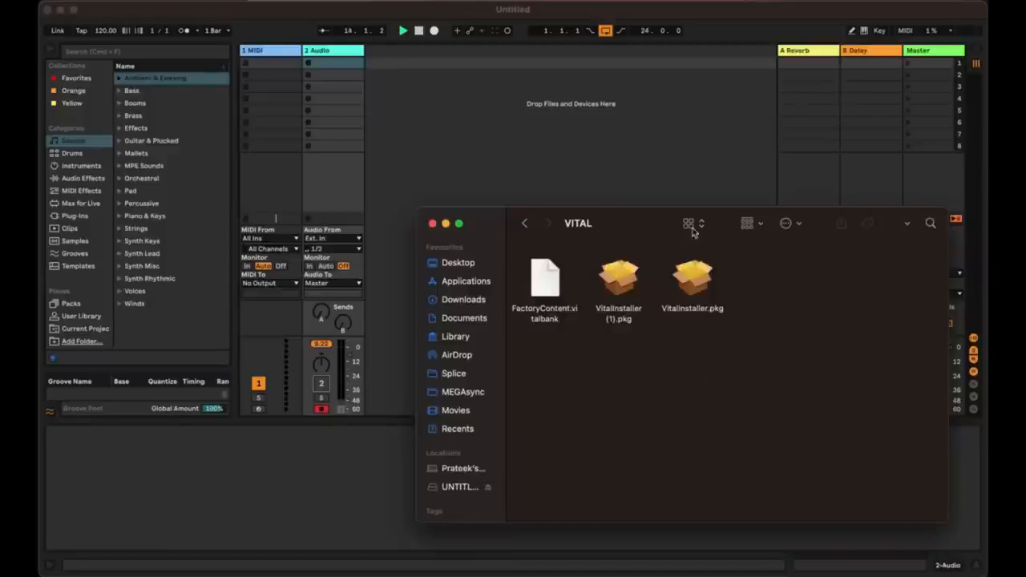
- Launch VitalInstaller.pkg from the VITAL folder, read through the software licence and agree to its terms
click(695, 279)
double_click(700, 281)
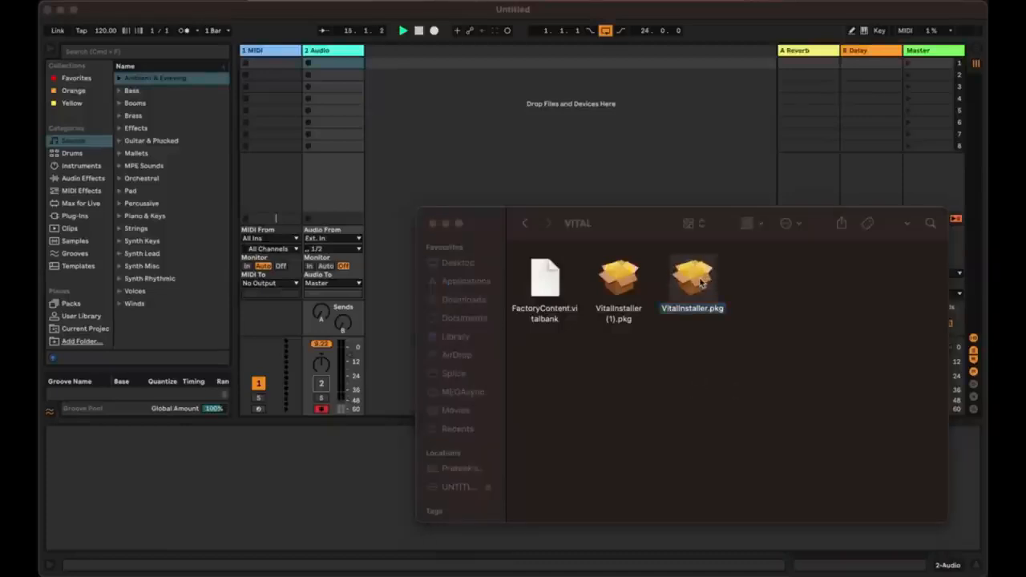
click(676, 367)
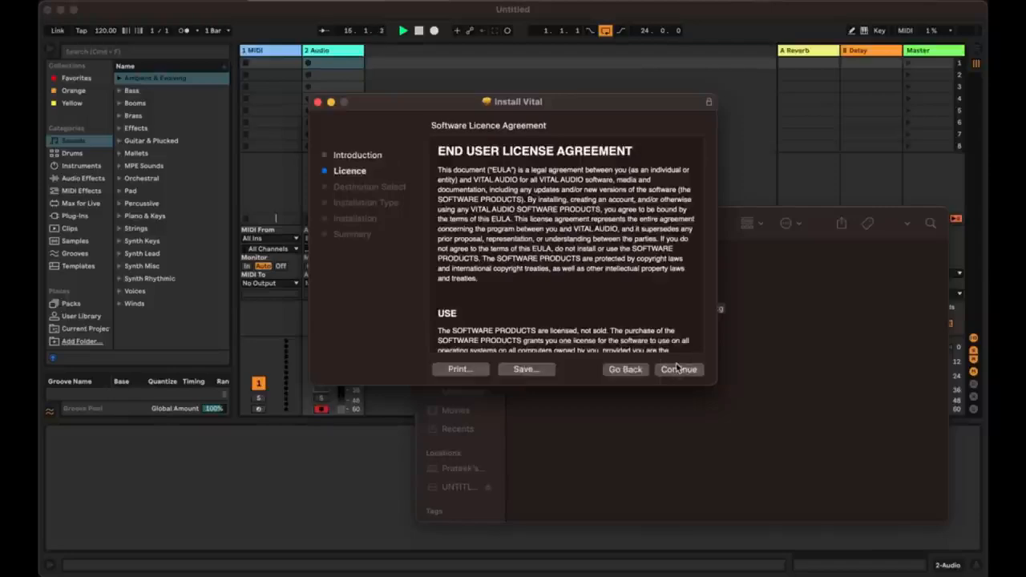
scroll(682, 315, down, 10)
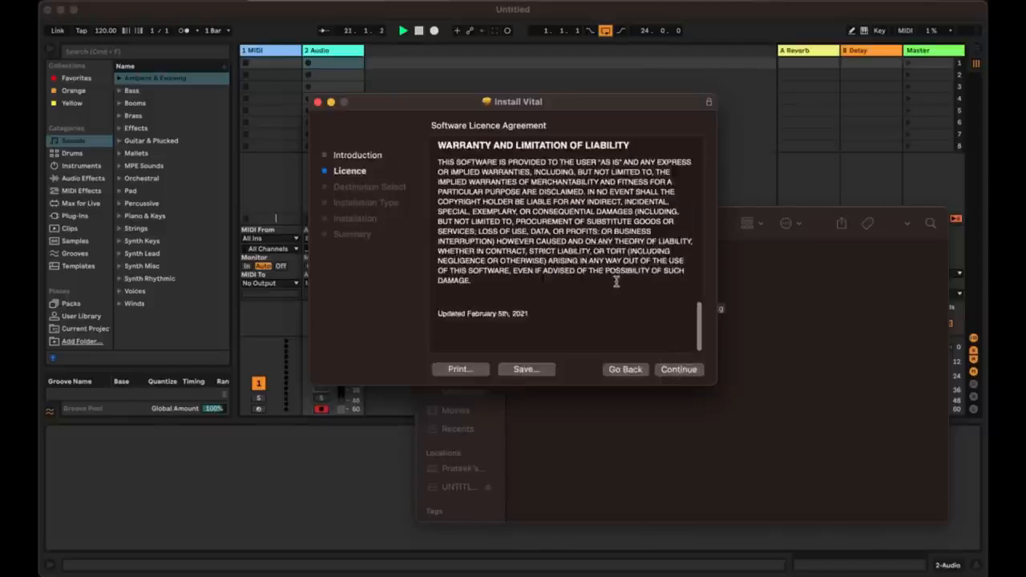
click(673, 369)
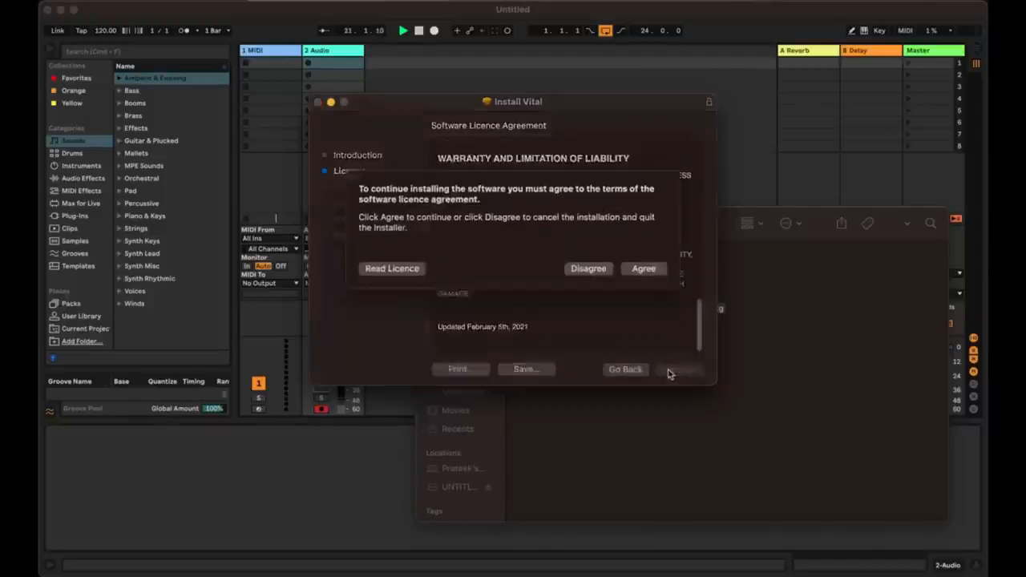
click(642, 278)
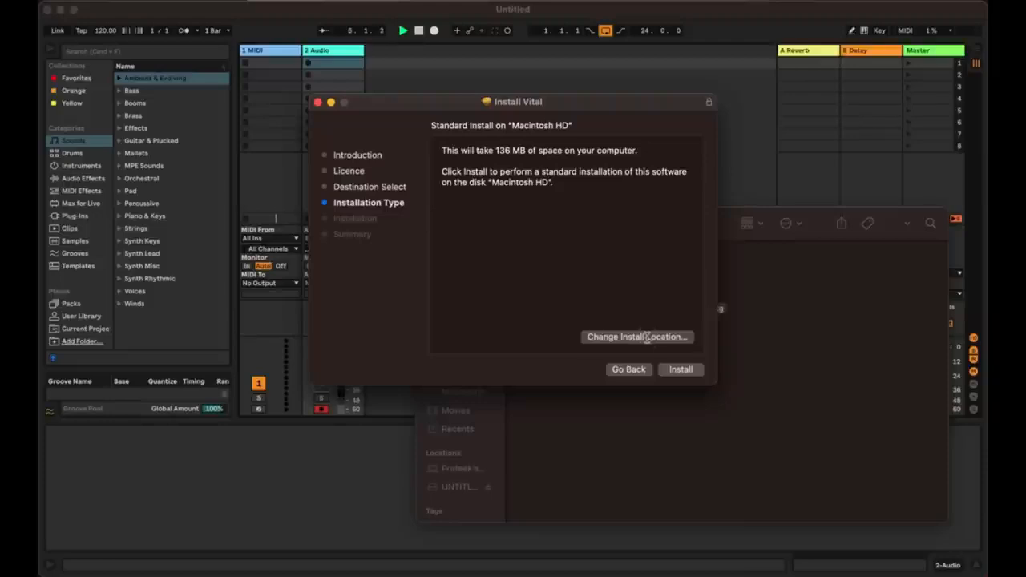
- Choose Macintosh HD as the install location, authorise and run the Vital installation, and close the installer
click(646, 337)
click(476, 225)
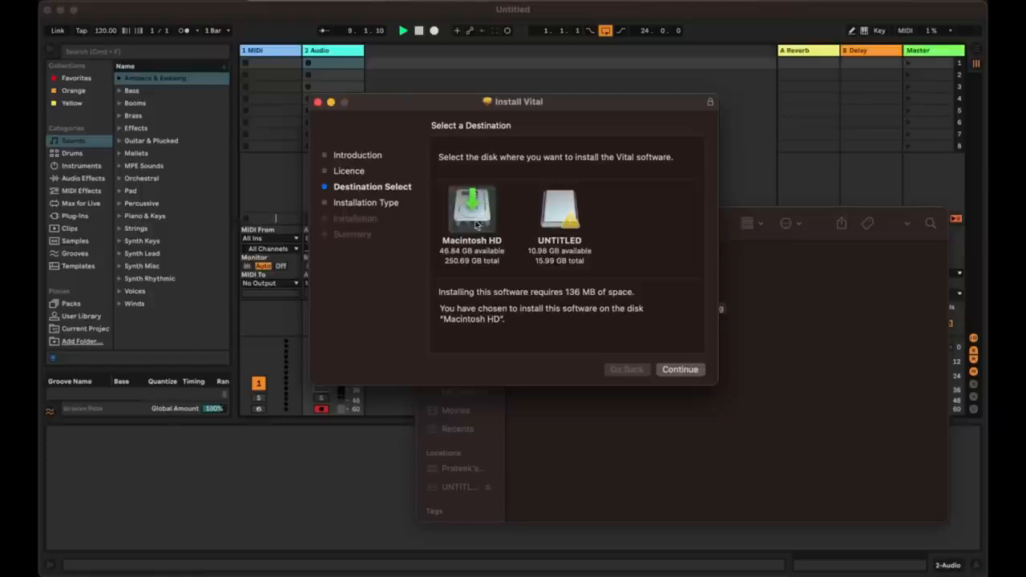
click(679, 371)
click(678, 370)
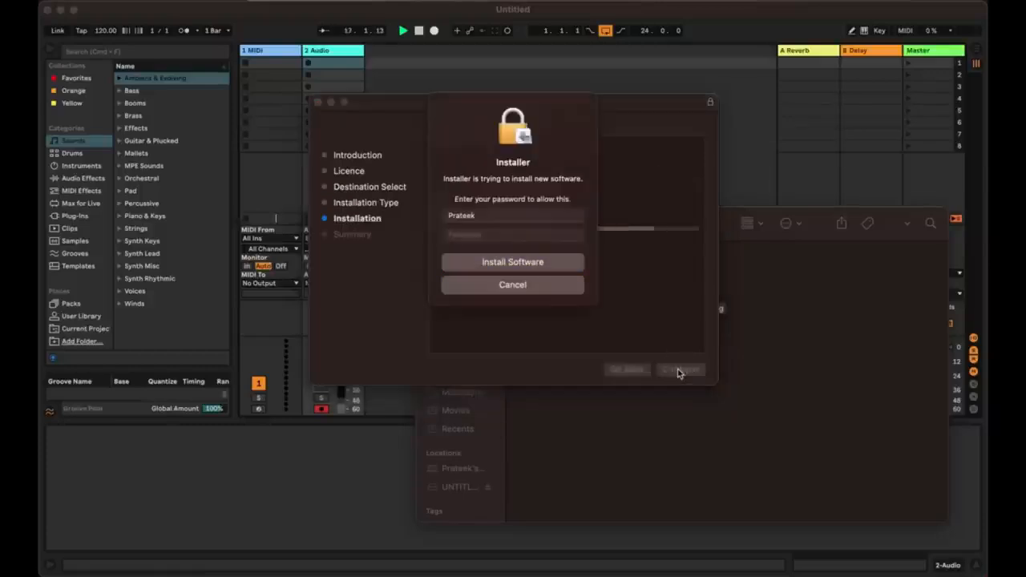
click(563, 268)
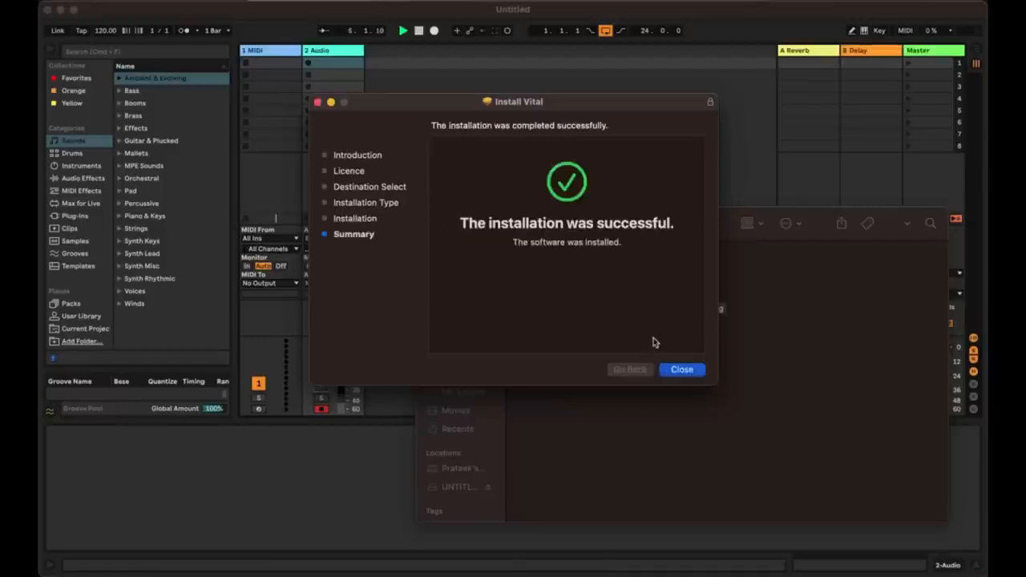
click(683, 368)
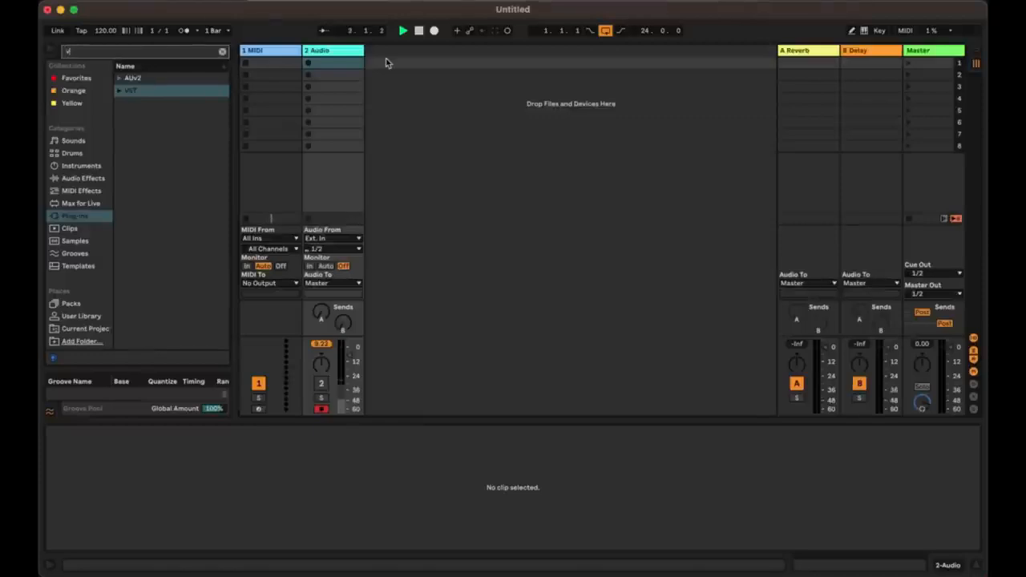
- Search the plug-ins for vital, load the Vital VST onto a new track and reposition its plug-in window
text(ital)
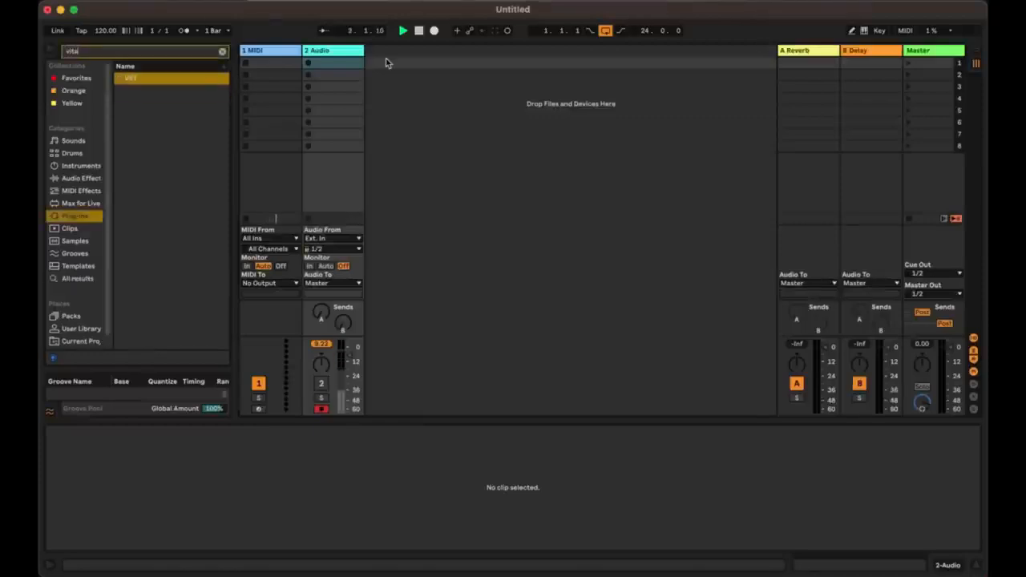
click(131, 78)
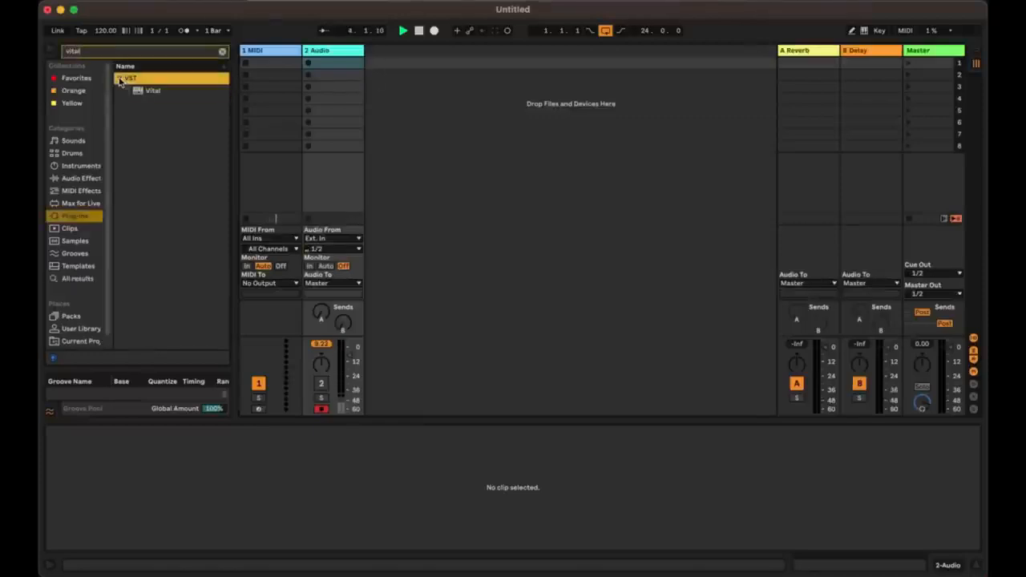
click(143, 89)
drag(144, 90, 438, 212)
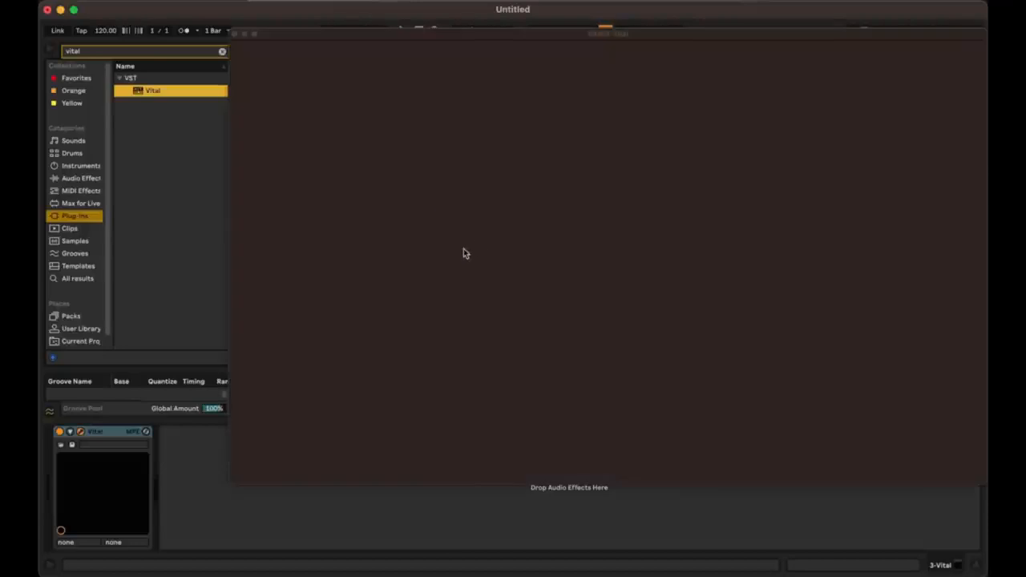
drag(470, 35, 422, 38)
click(647, 297)
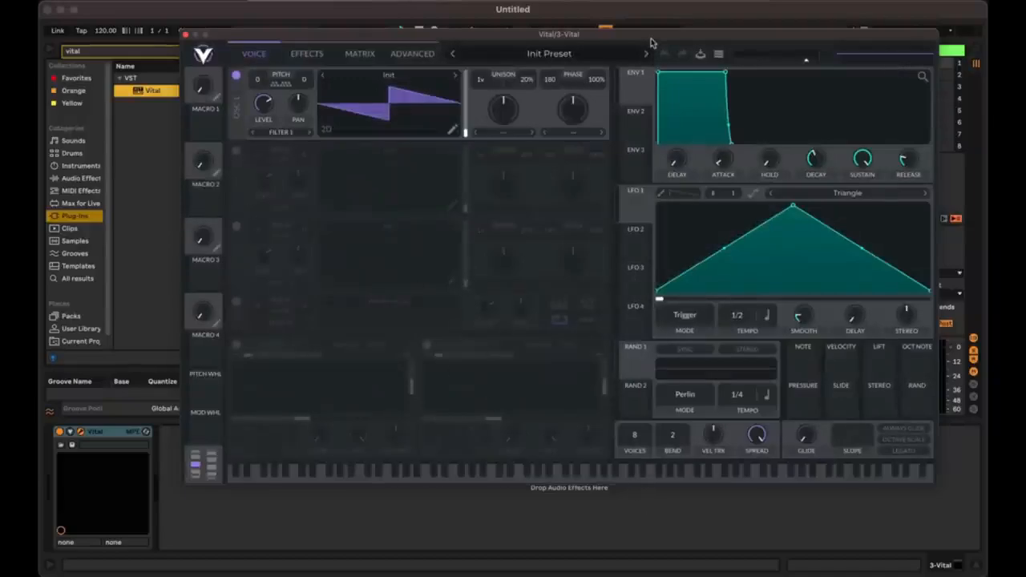
drag(650, 40, 630, 85)
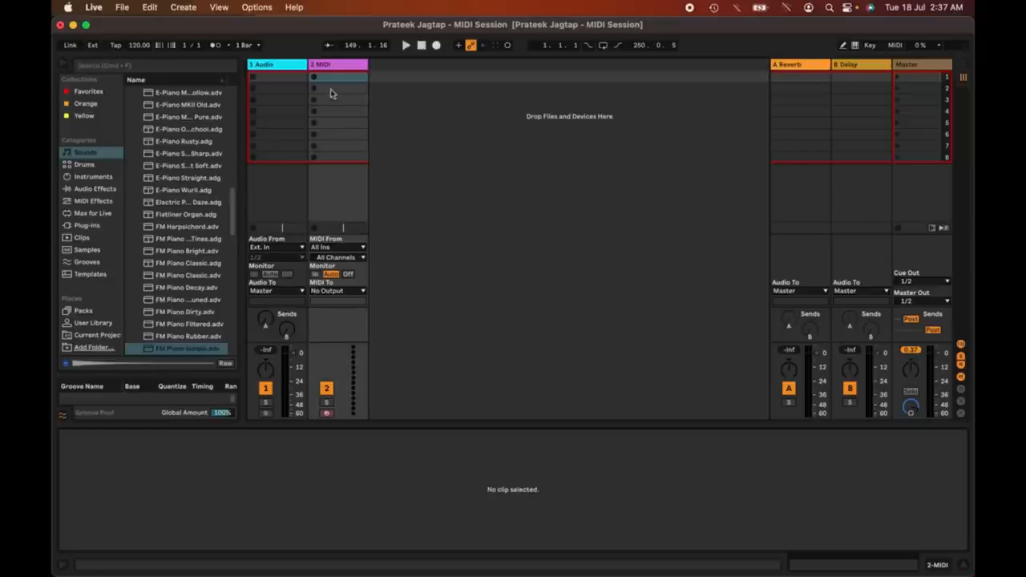
- Load FM Piano Simple.adv onto the second track and record a MIDI clip in its first slot
double_click(201, 349)
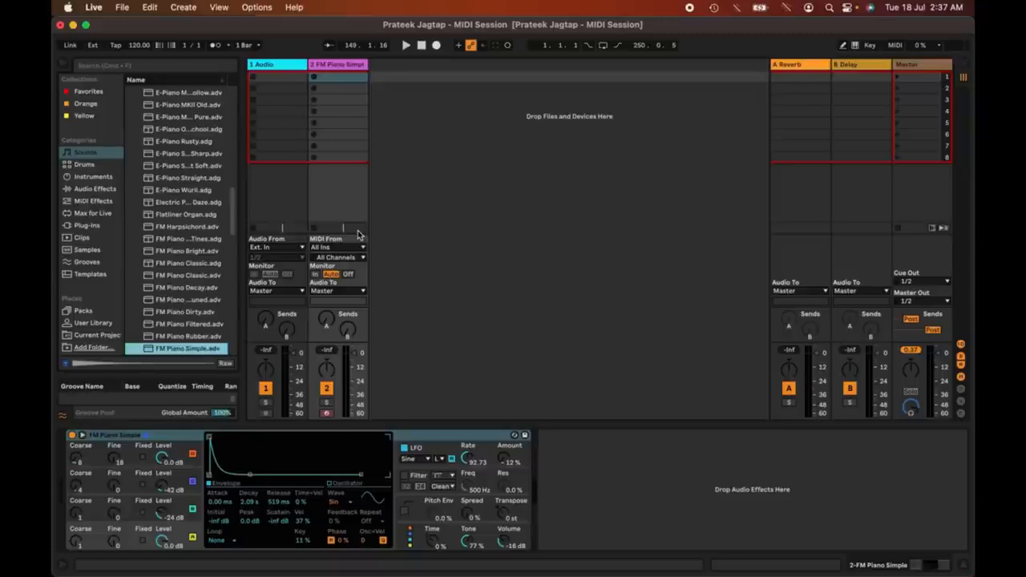
click(314, 79)
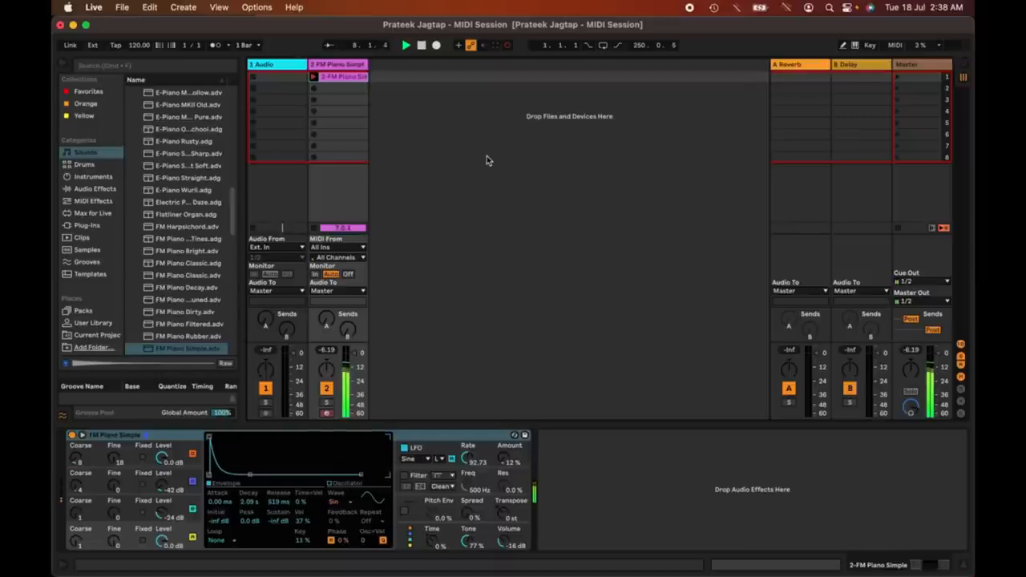
key(space)
- Open the recorded FM Piano clip and enlarge its note editor to show all of the notes
click(349, 77)
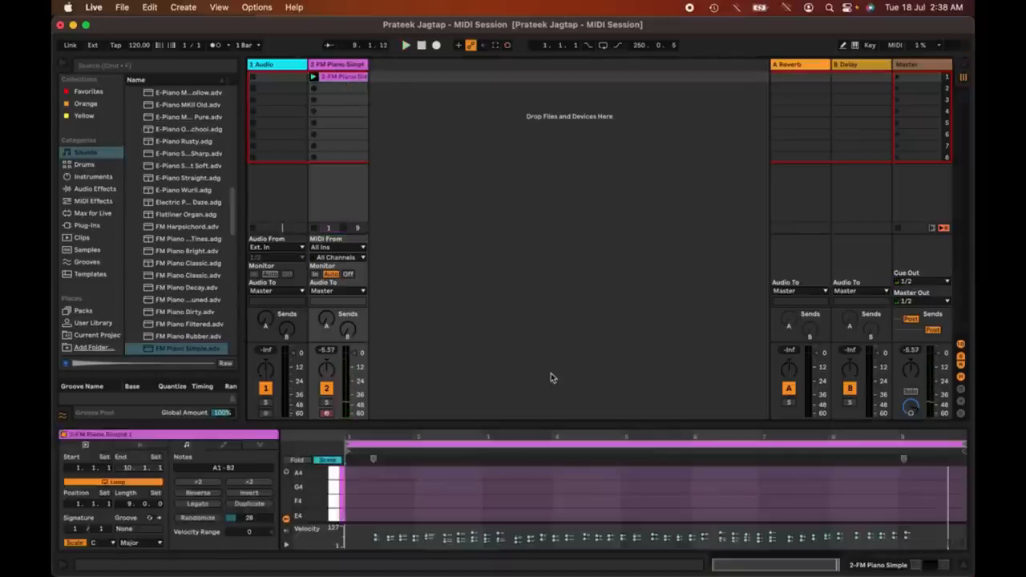
drag(566, 424, 563, 254)
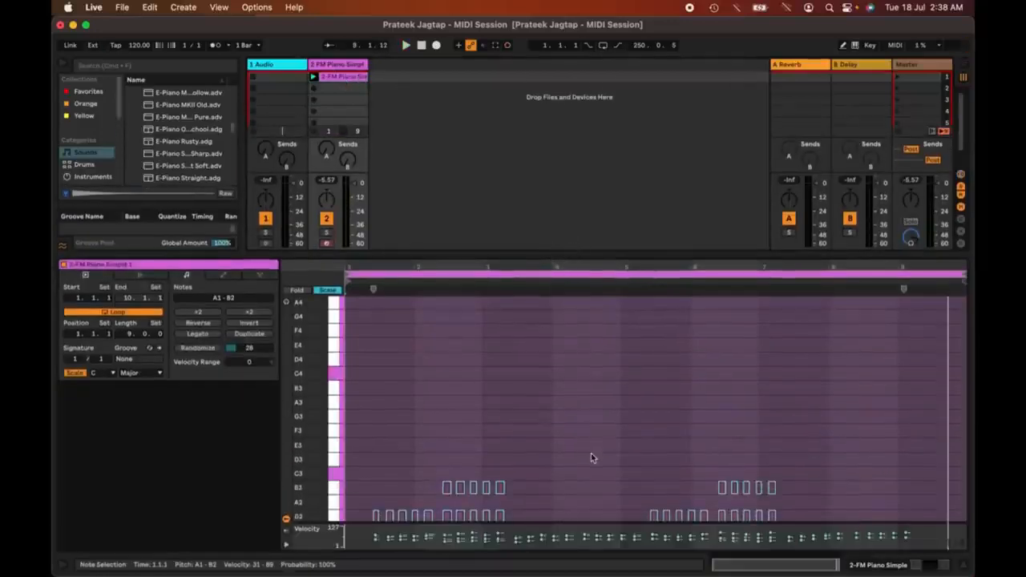
scroll(590, 457, down, 5)
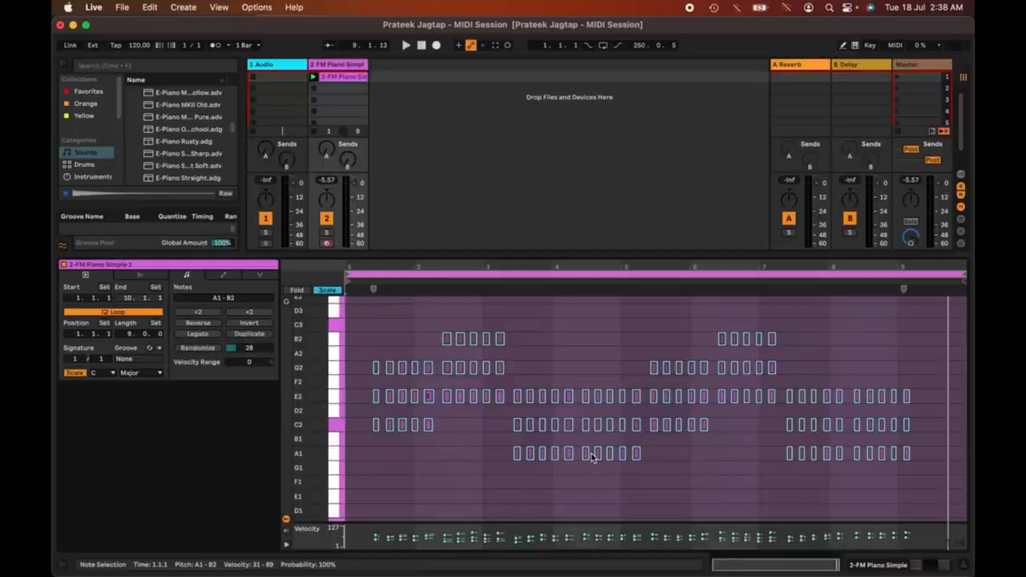
- Select all notes in the clip and shift them earlier so the first chord starts at 1.1.1
click(622, 373)
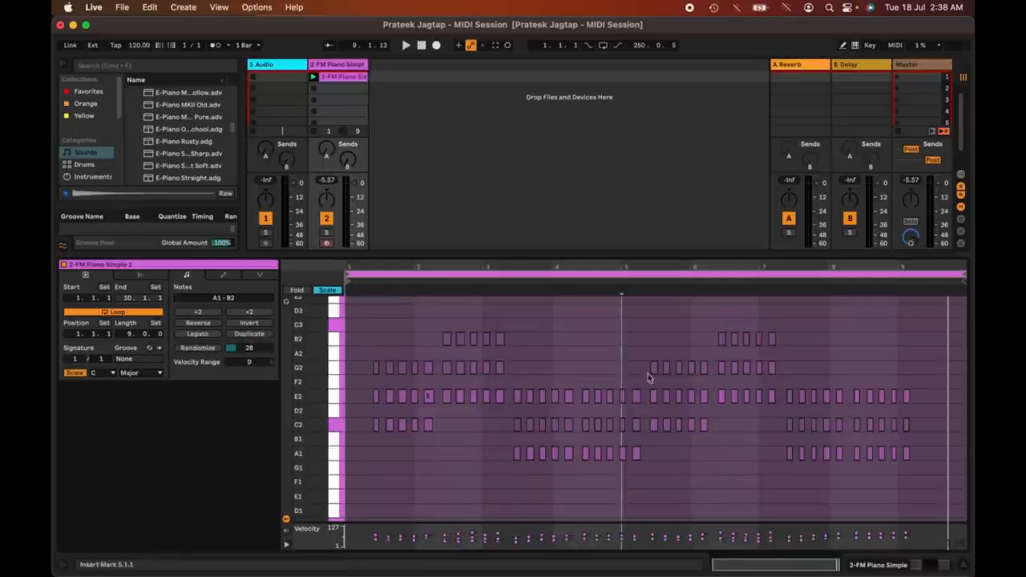
key(super+a)
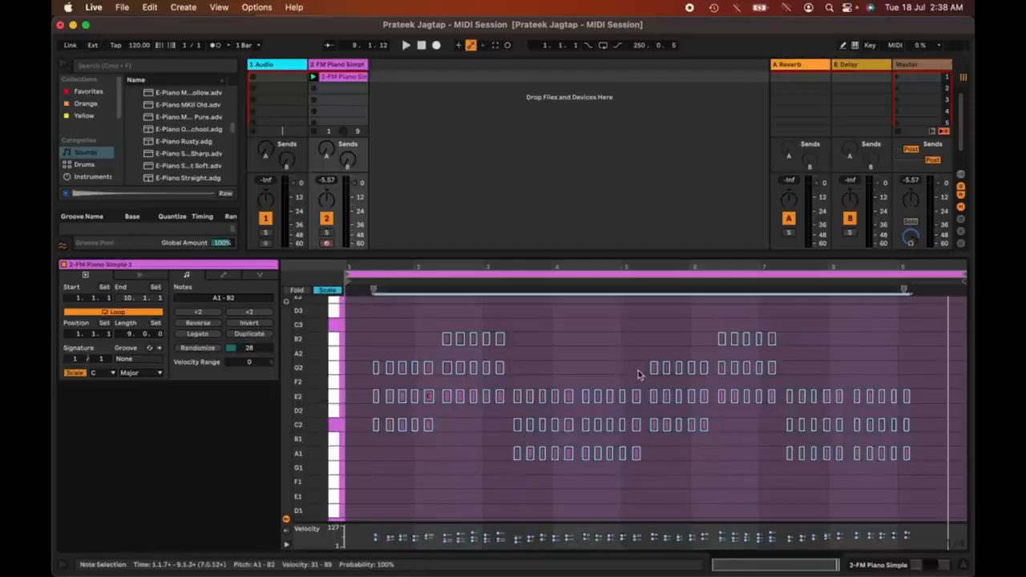
key(Left)
key(Left)
key(Left)
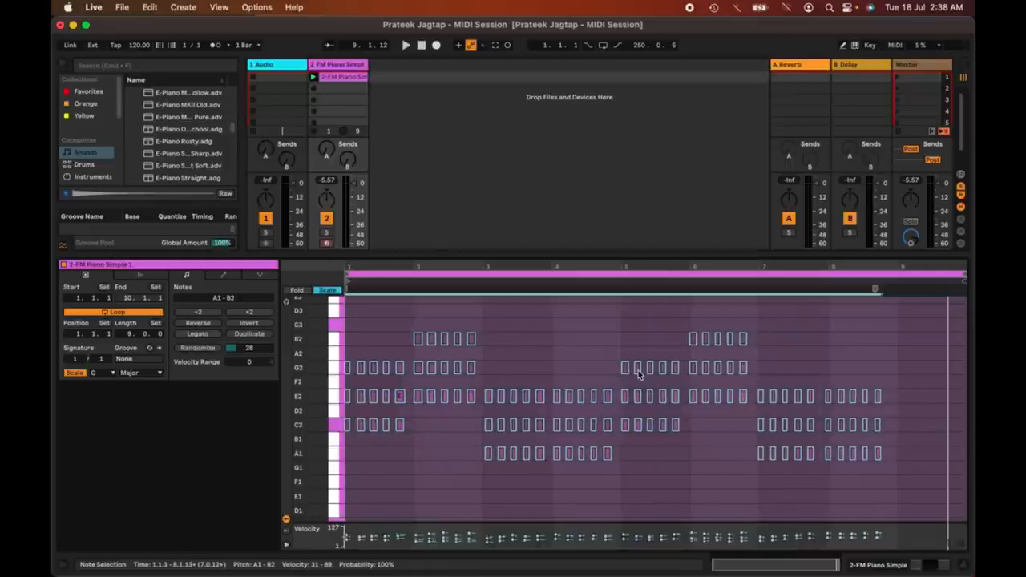
key(Right)
key(Right)
key(Right)
key(Left)
key(Left)
key(Left)
key(Left)
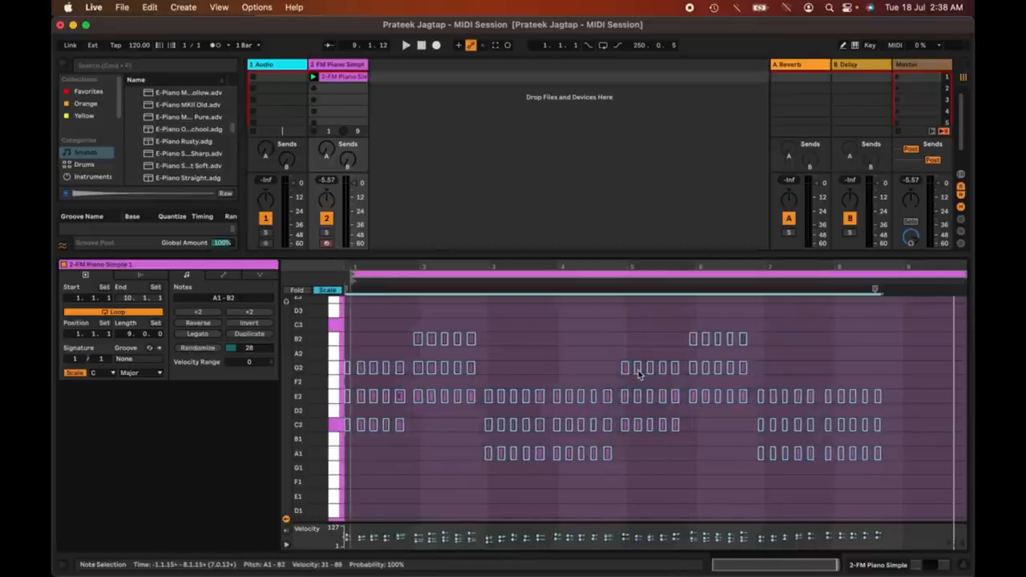
key(Right)
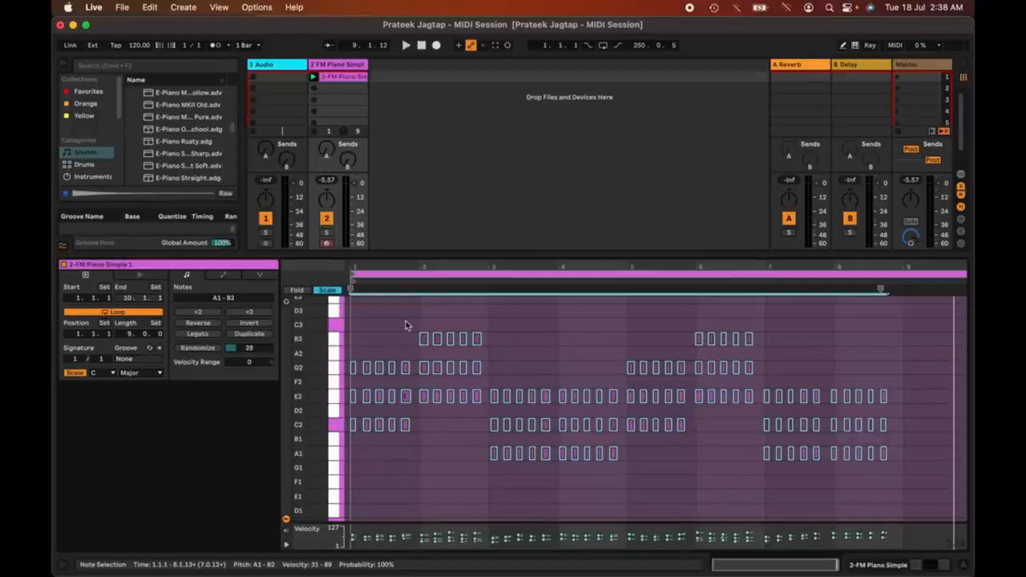
- Play back the shifted clip and take a closer look at the timing of its opening bars
key(space)
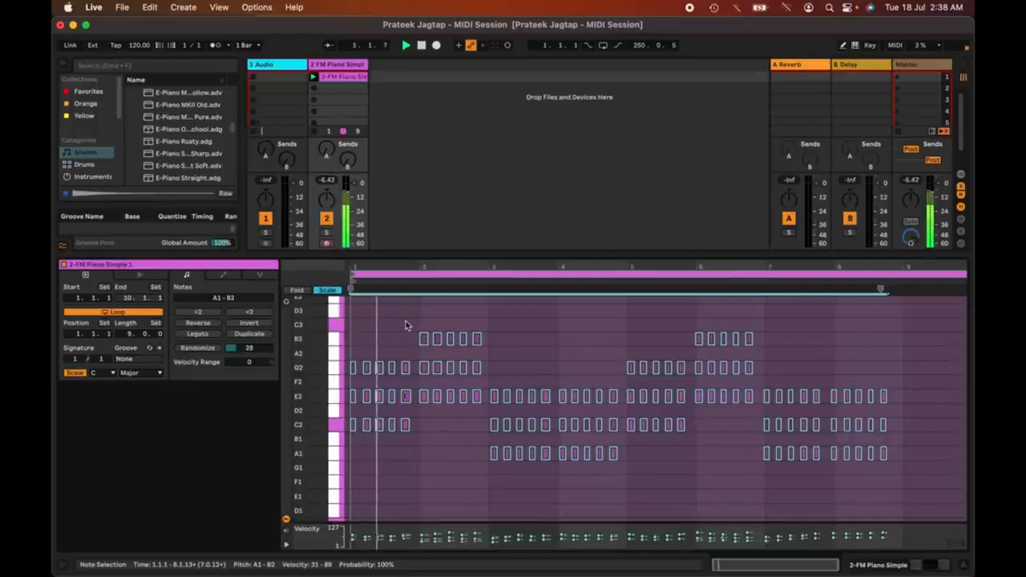
mouse_move(374, 268)
mouse_down()
mouse_move(371, 300)
mouse_move(386, 308)
mouse_move(381, 267)
mouse_up()
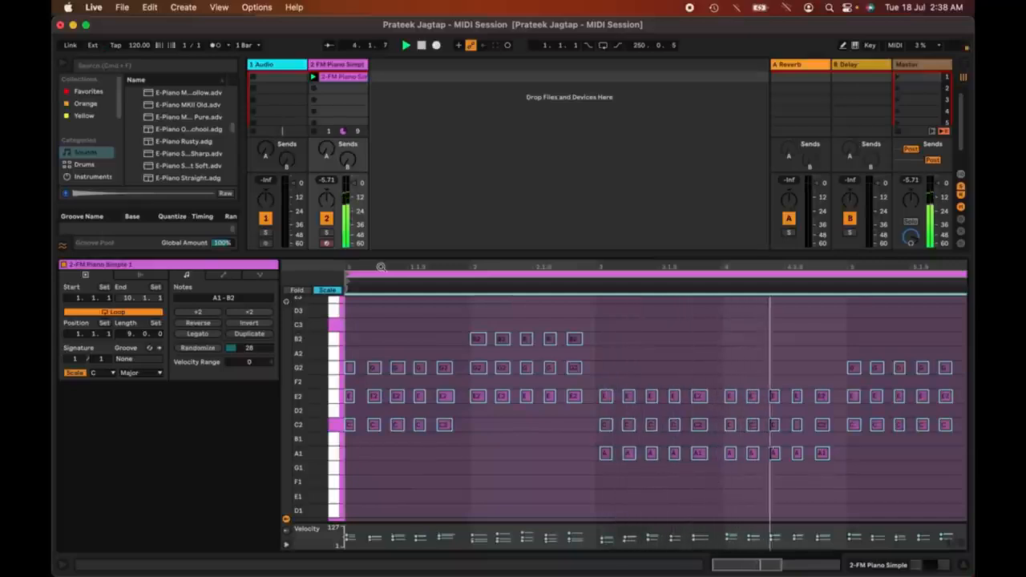
key(space)
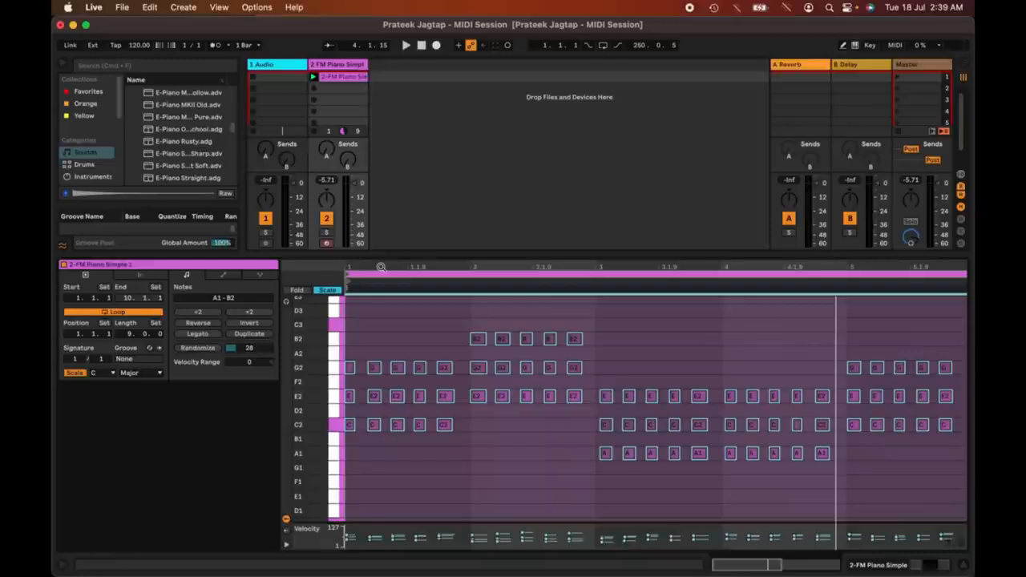
- Try quantizing all of the clip's notes, listen to the result and undo the quantization
click(499, 445)
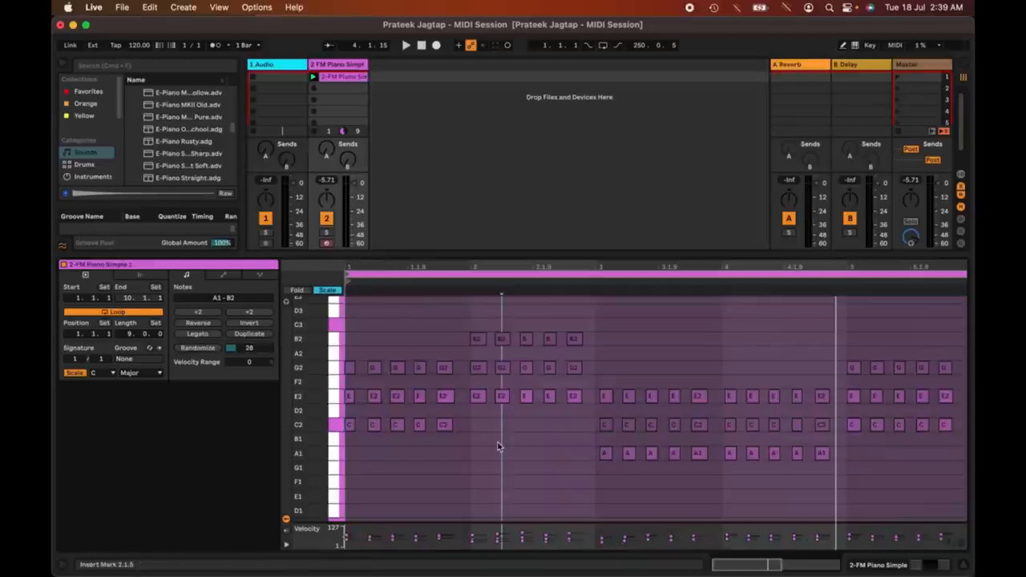
click(533, 435)
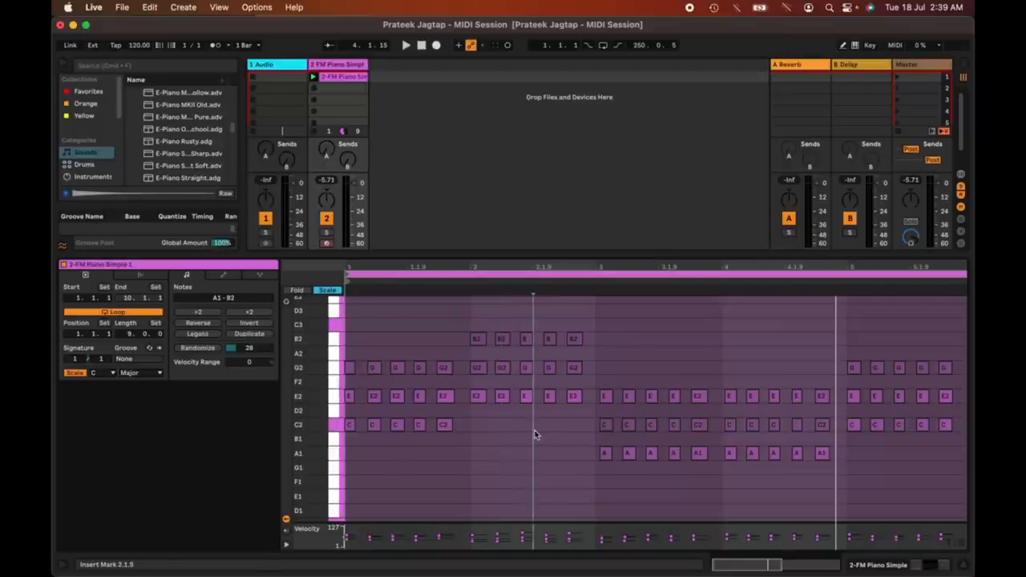
key(super+a)
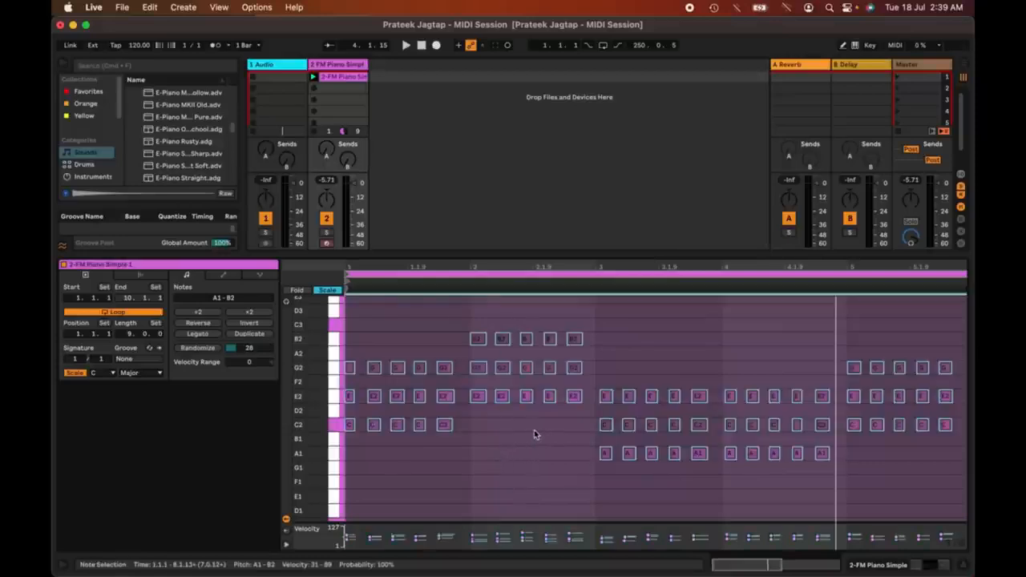
key(super+u)
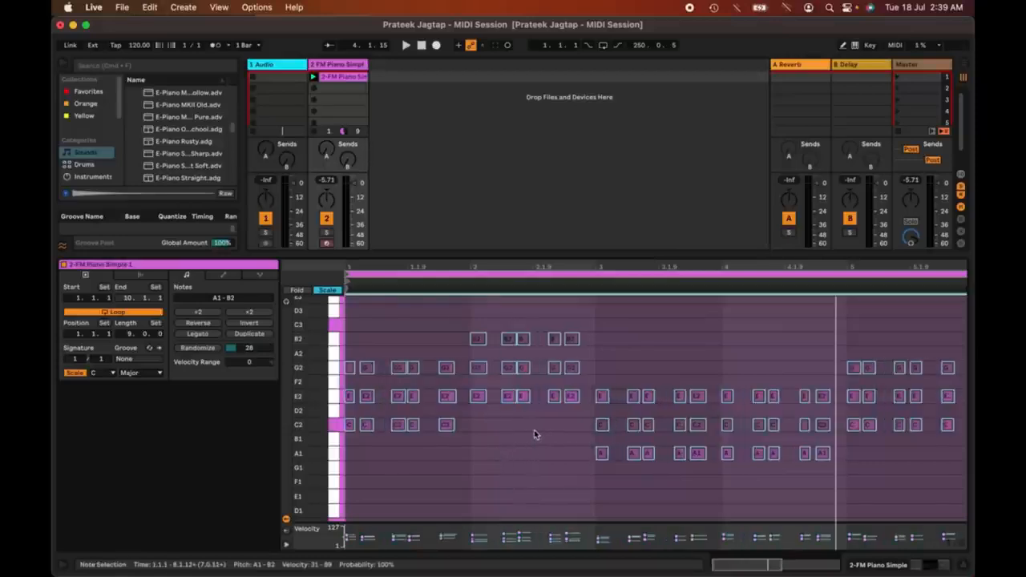
scroll(587, 409, up, 1)
scroll(586, 410, up, 1)
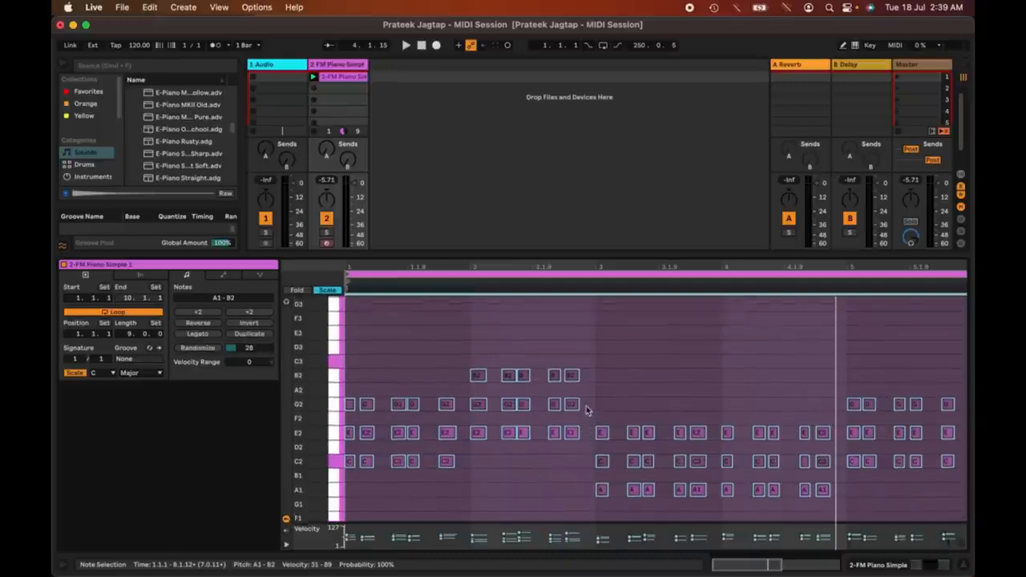
key(space)
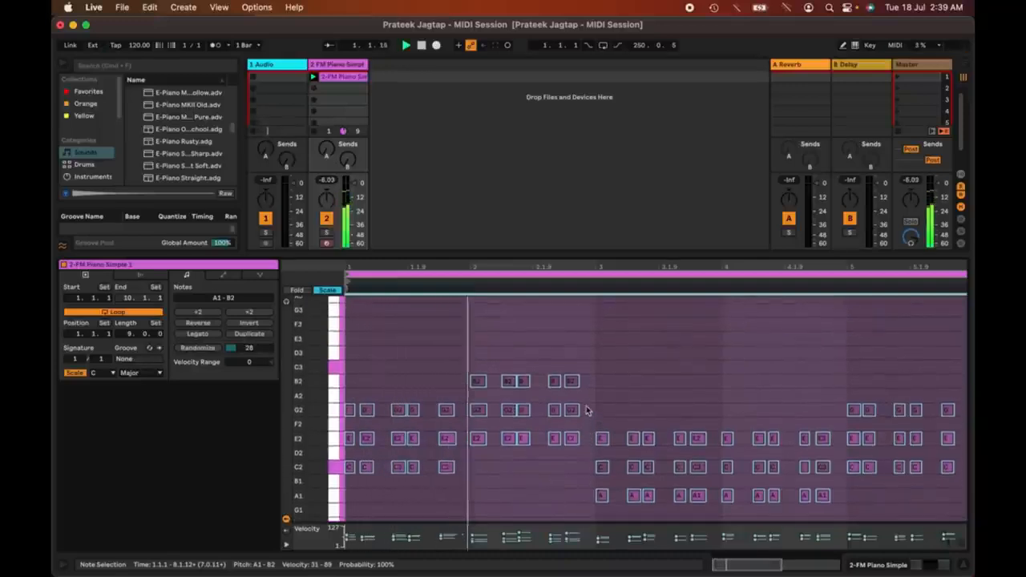
key(space)
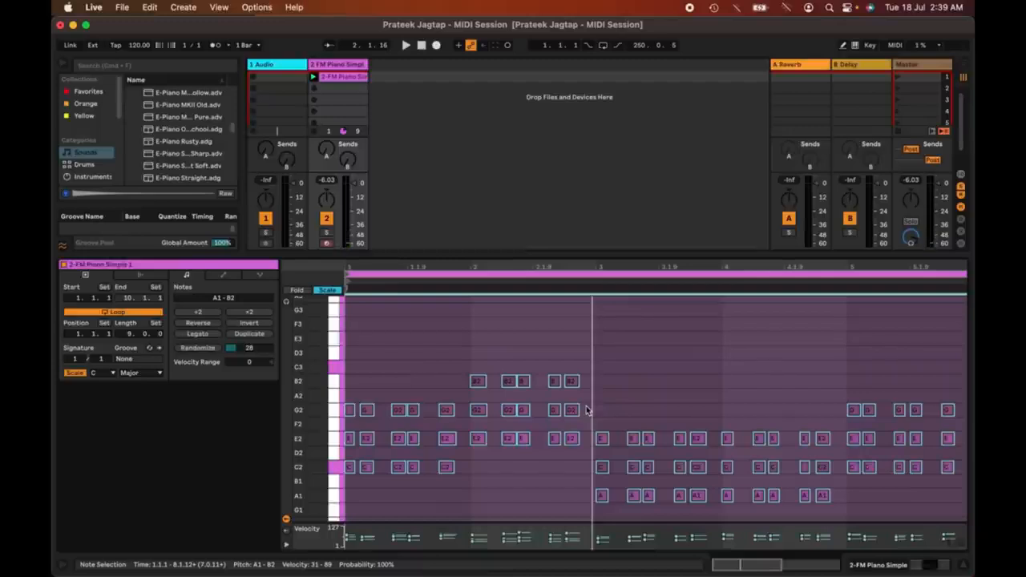
key(super+z)
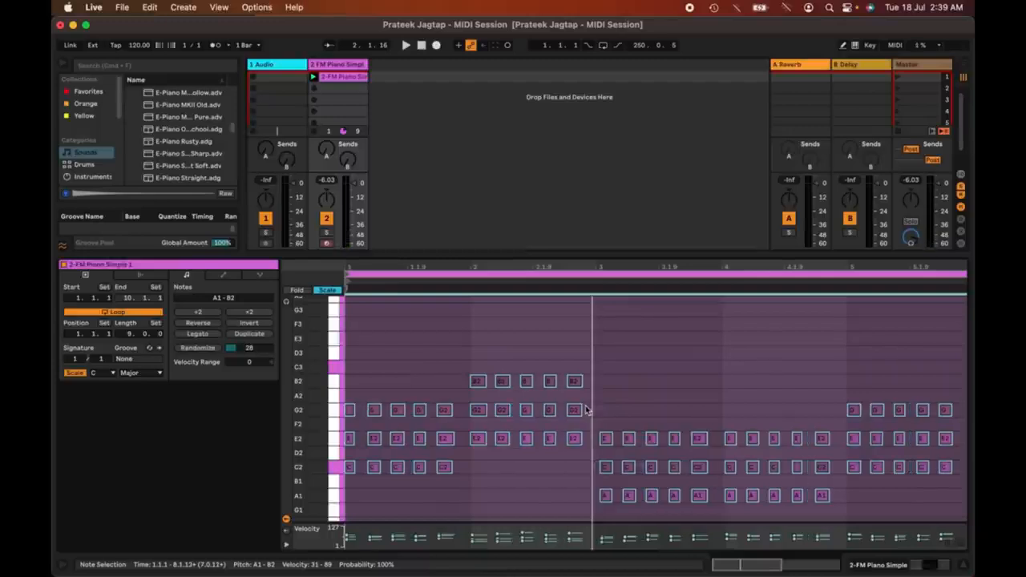
- Lengthen the notes of the clip's first chord, C2 to G2, so they end at about 1.1.3
drag(350, 270, 365, 443)
scroll(472, 385, down, 3)
drag(371, 358, 402, 357)
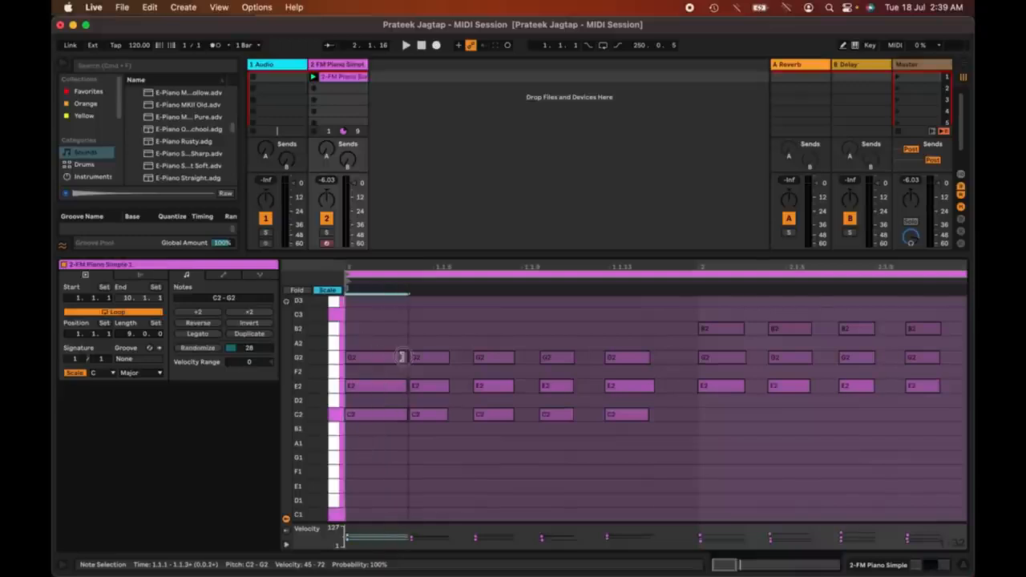
click(391, 400)
click(406, 386)
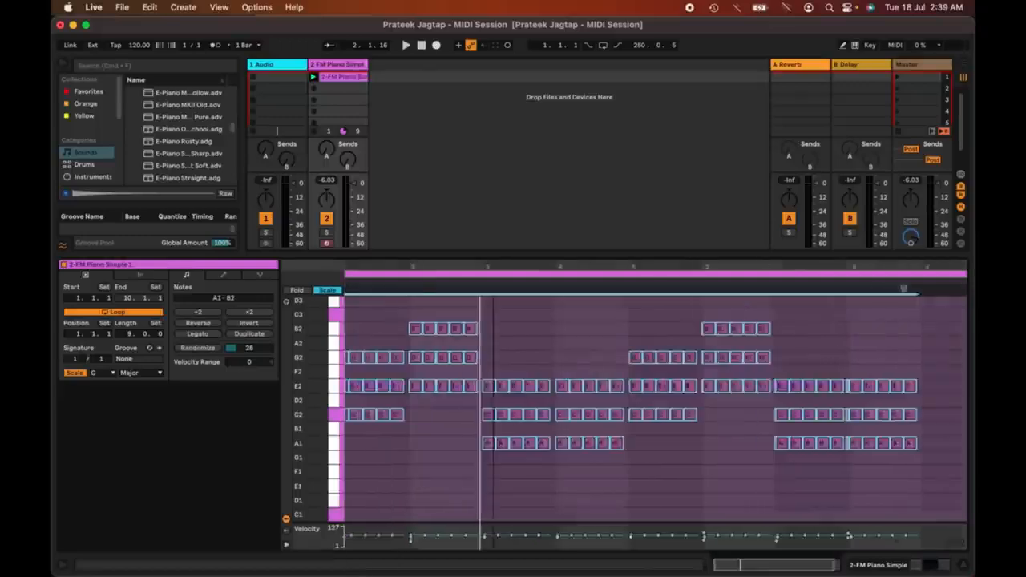
- Play back the edited notes and shorten the clip's loop to 8 bars, ending at 9.1.1
drag(493, 267, 493, 268)
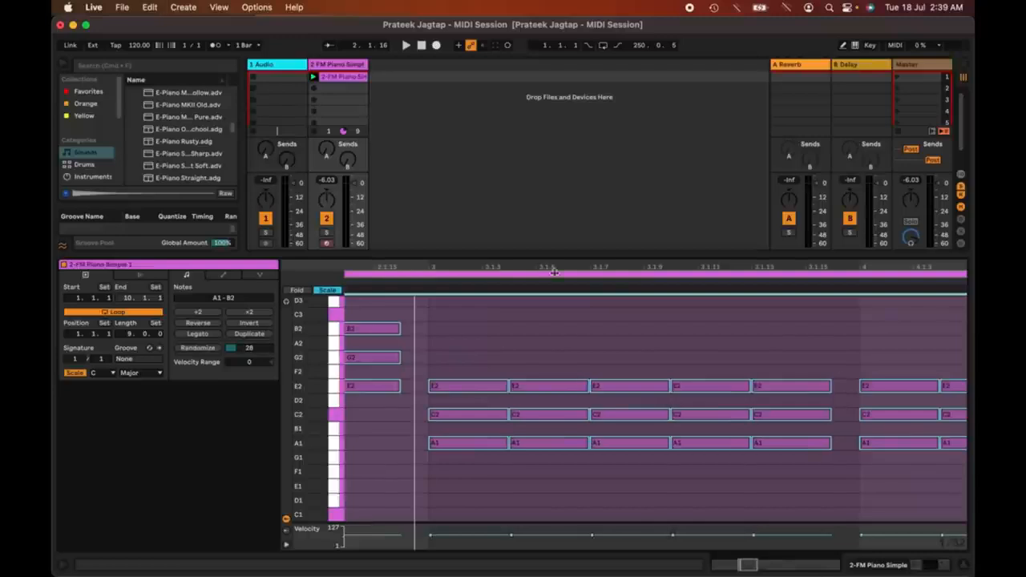
key(space)
drag(727, 263, 534, 261)
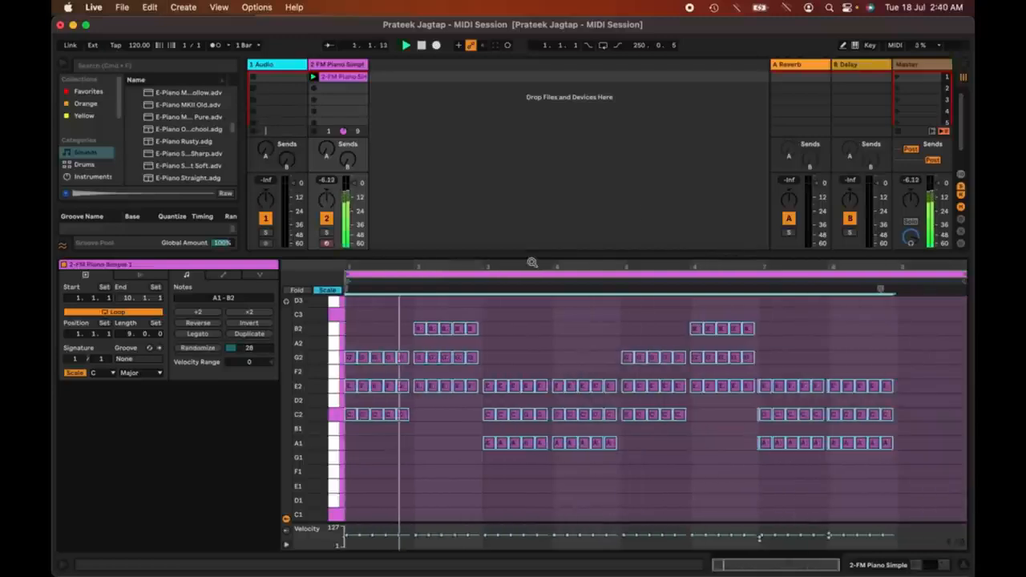
drag(964, 274, 884, 271)
click(881, 352)
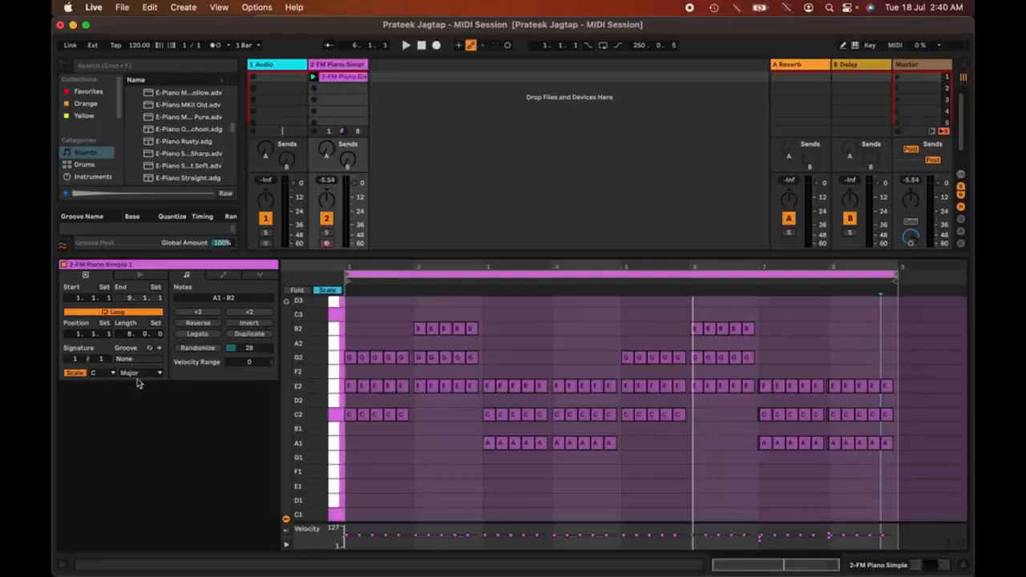
click(99, 373)
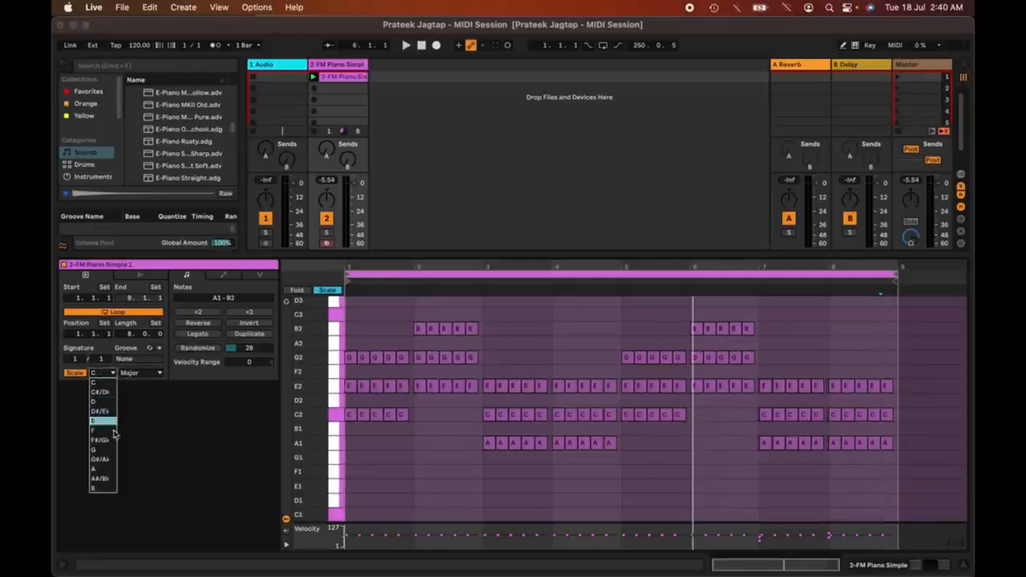
click(144, 394)
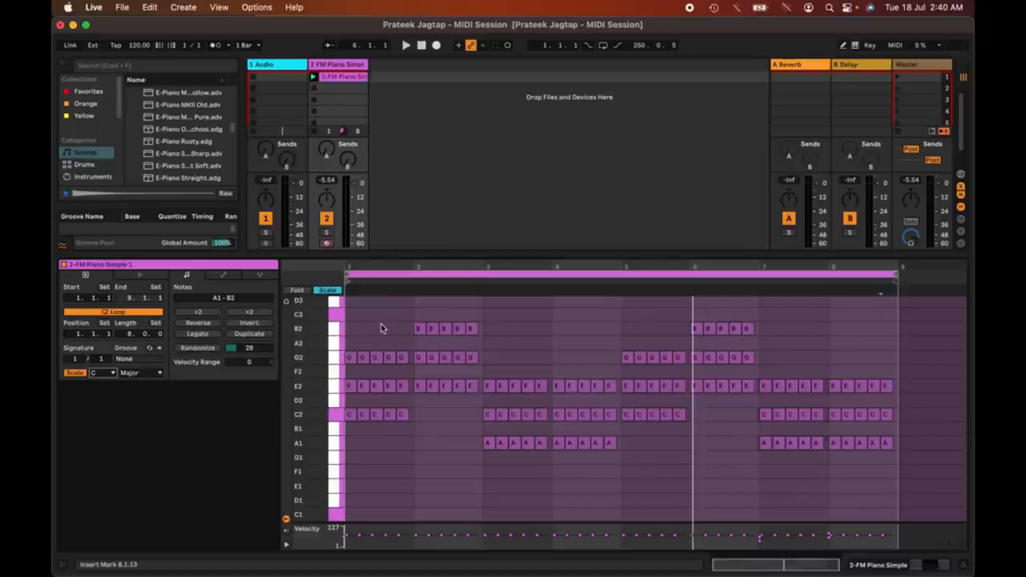
- Try transposing all of the clip's notes during playback, try it on only bar 2's last B2 note, and undo that transposition
key(space)
mouse_move(233, 303)
mouse_down()
mouse_move(233, 233)
mouse_move(232, 294)
mouse_move(222, 299)
mouse_up()
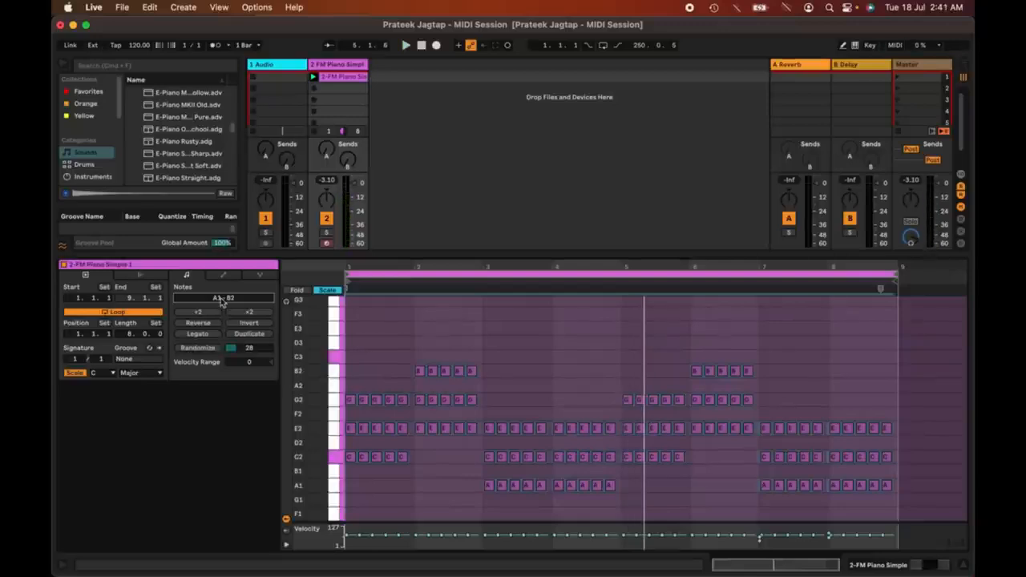
click(405, 334)
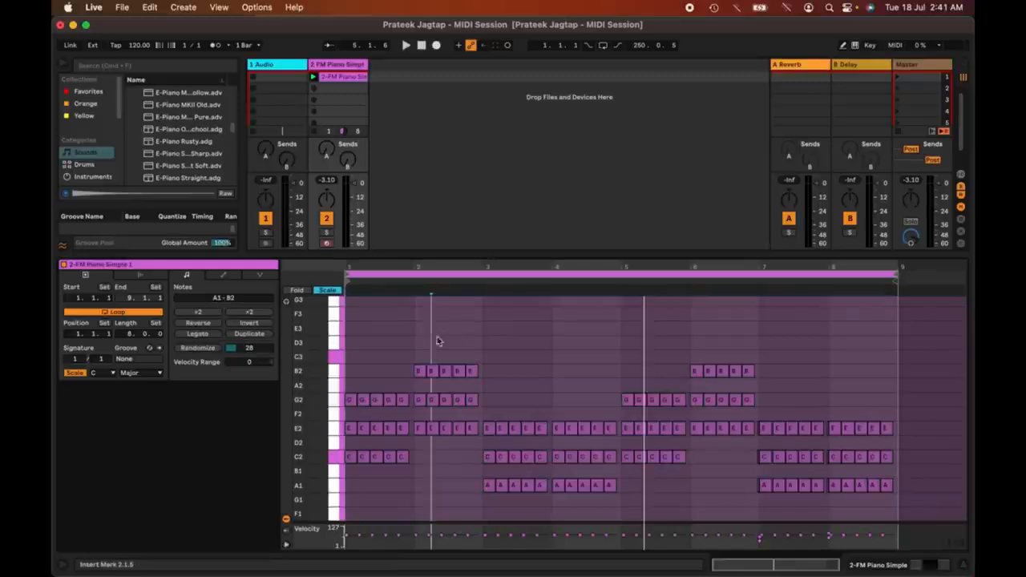
click(469, 373)
mouse_move(224, 297)
mouse_down()
mouse_move(223, 272)
mouse_move(224, 302)
mouse_up()
key(super+z)
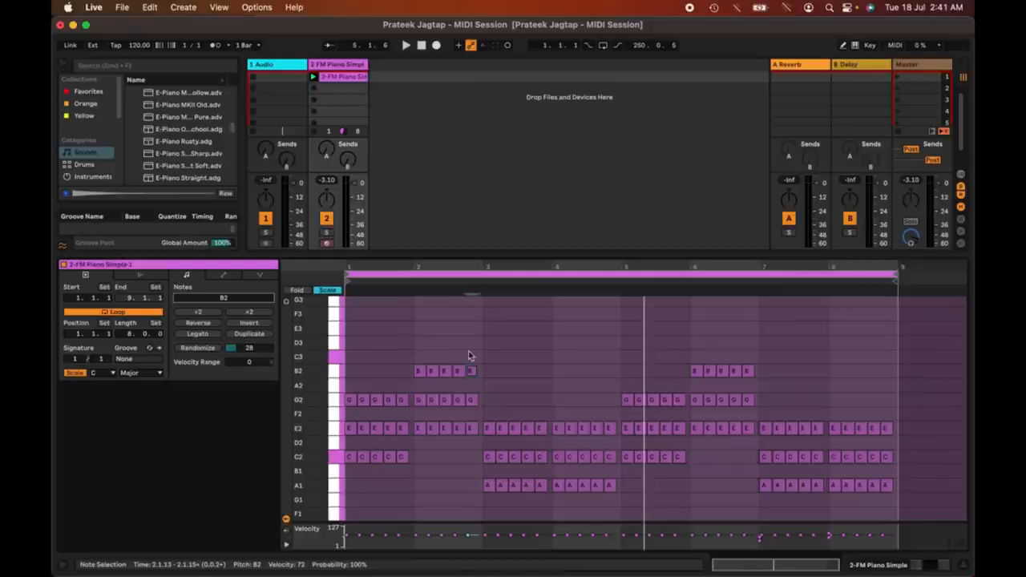
- Play the clip, try halving and doubling the time span of all its notes, and undo the last doubling
key(space)
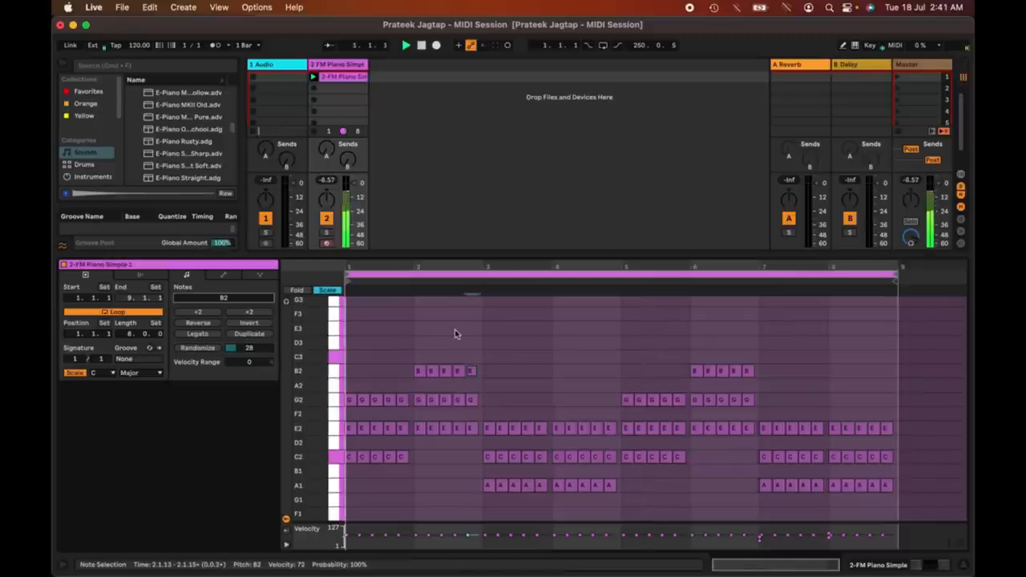
click(200, 314)
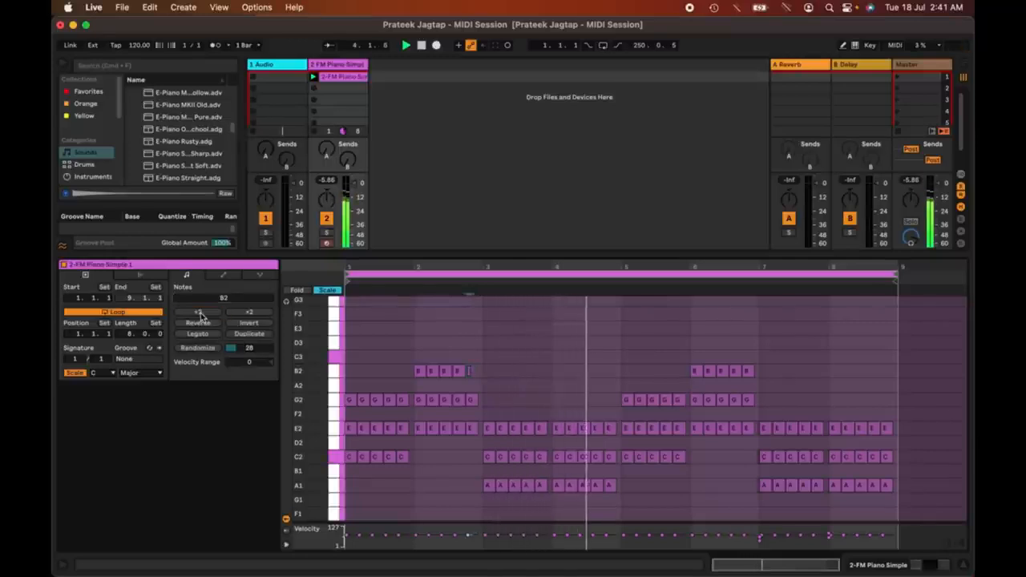
key(super+a)
click(200, 314)
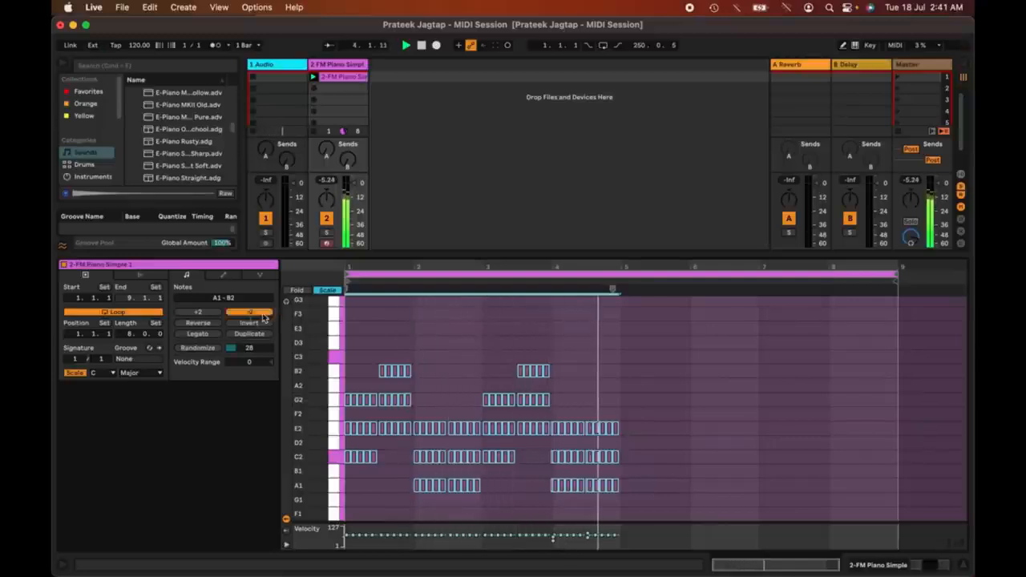
click(262, 316)
click(262, 317)
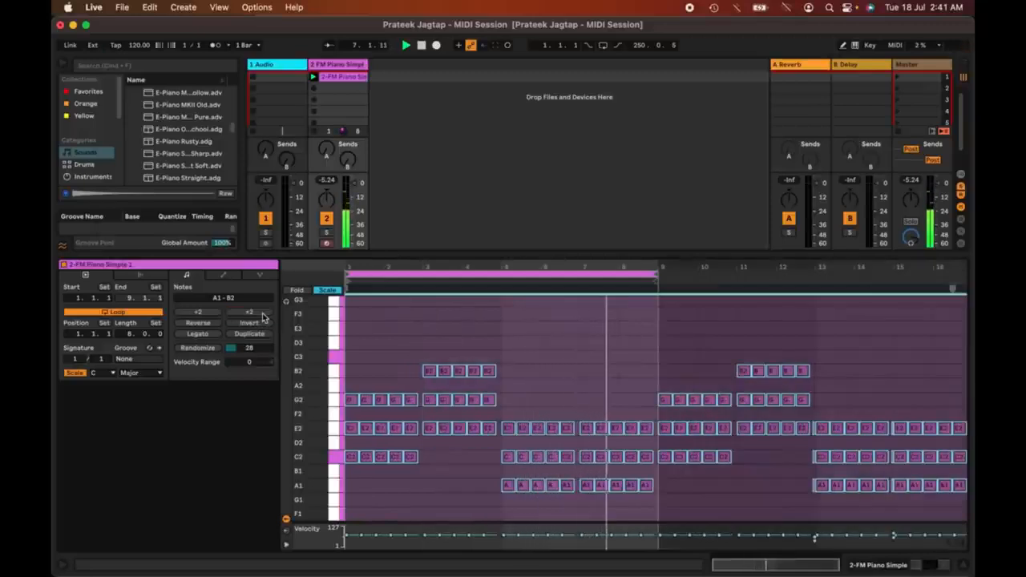
key(super+z)
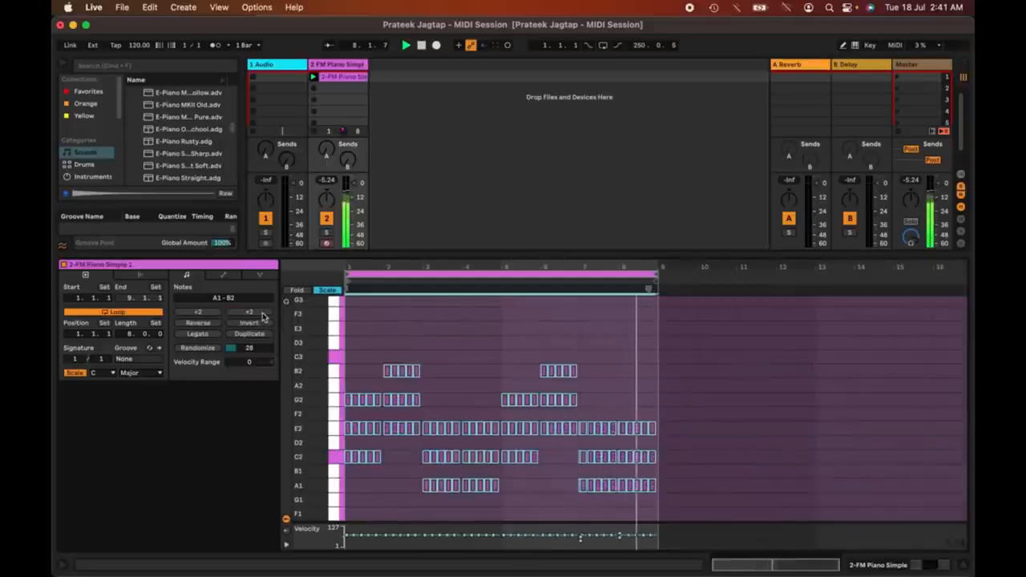
- Try reversing the order of all the selected notes and reverse them back
click(212, 324)
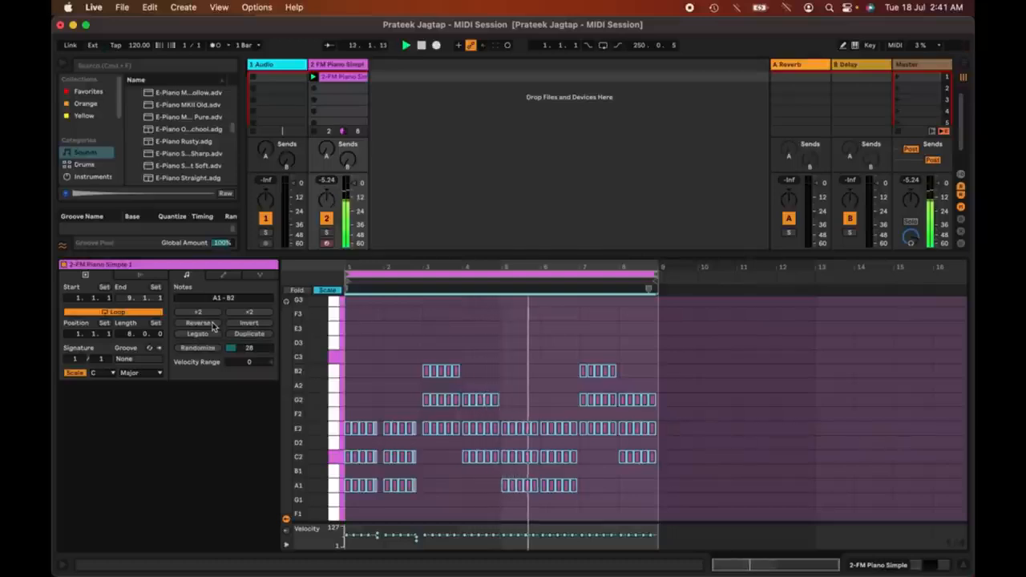
click(213, 325)
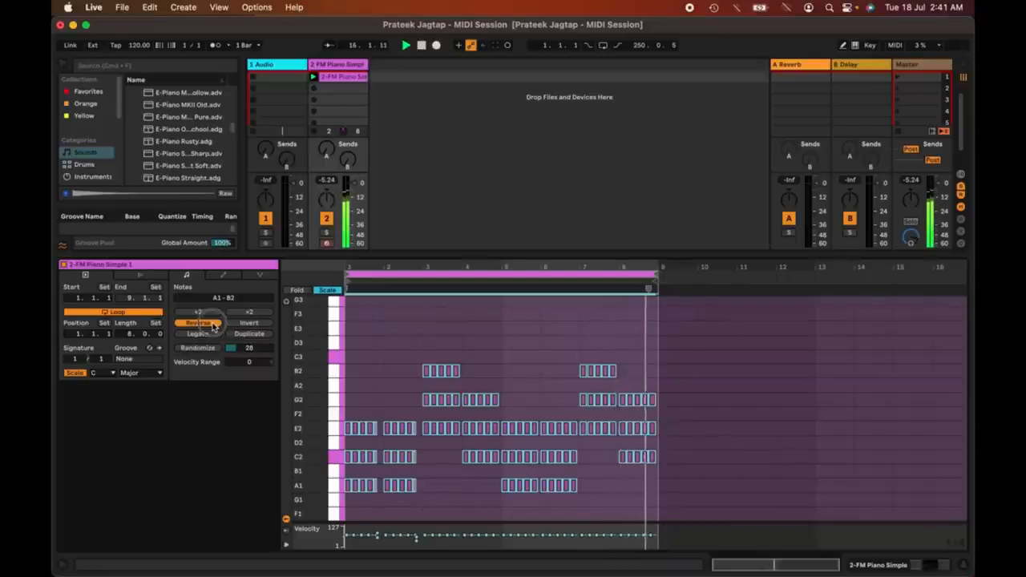
click(214, 324)
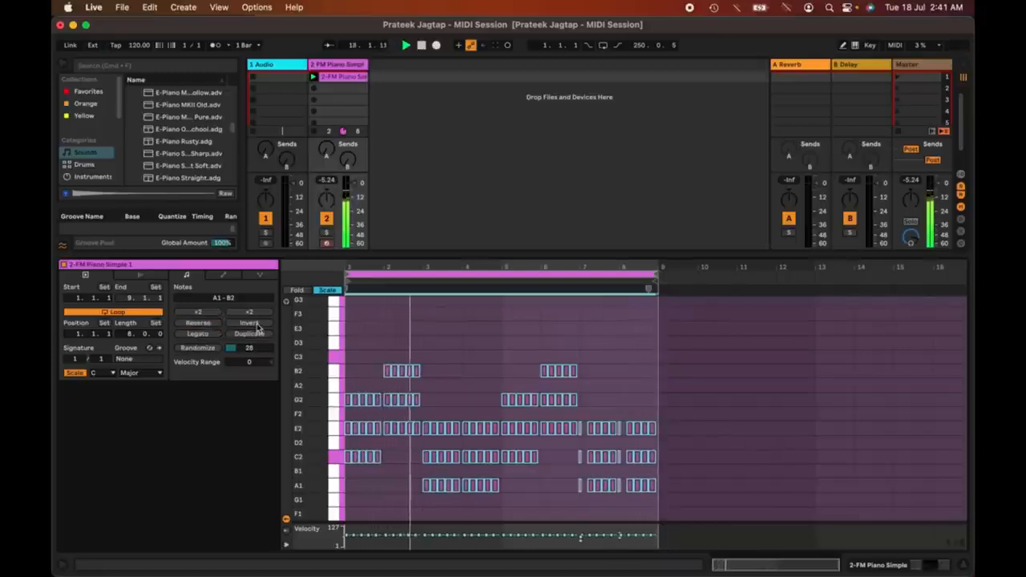
- Try inverting the pitches of all the selected notes and invert them back
click(257, 326)
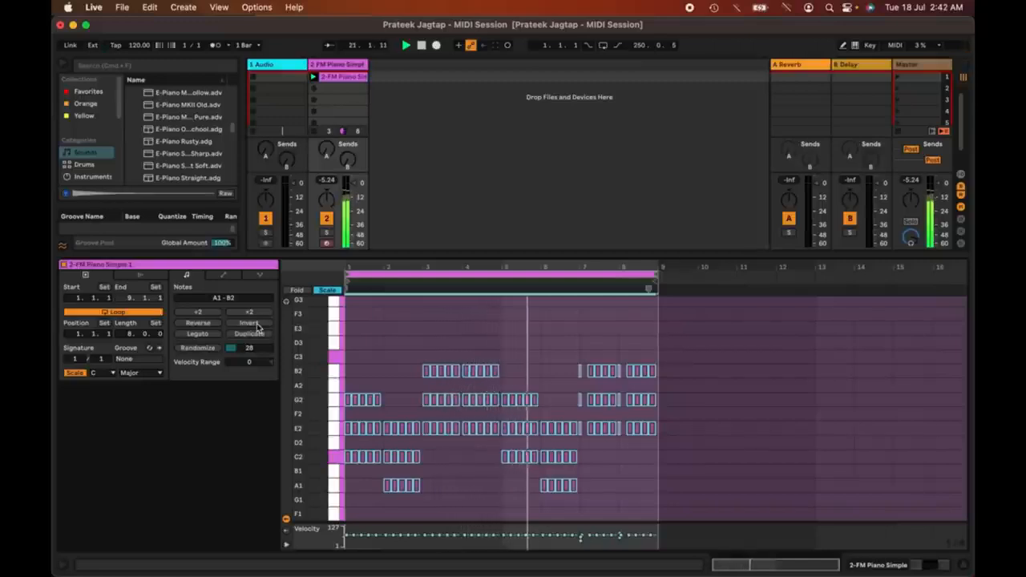
click(258, 325)
click(257, 325)
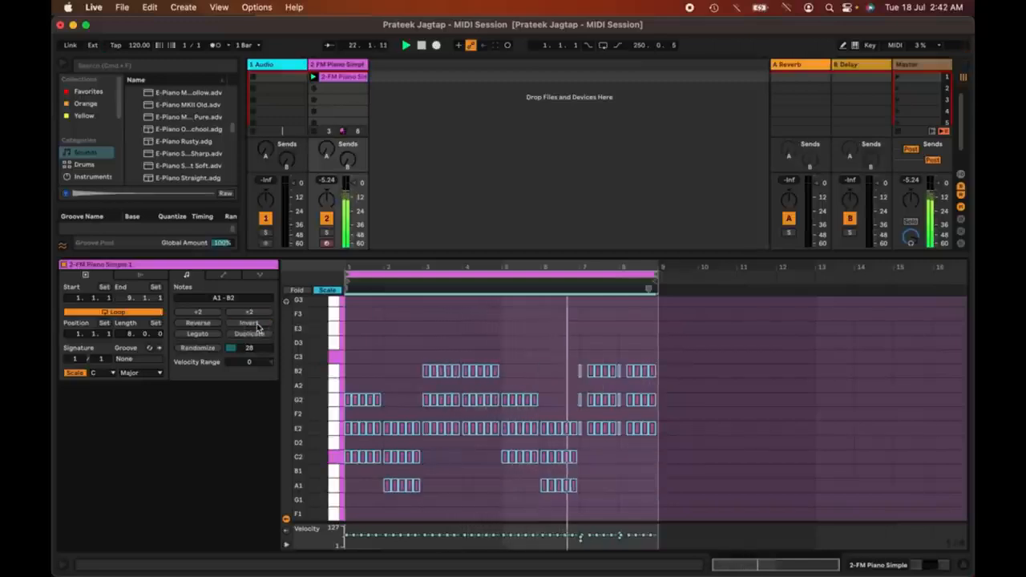
click(258, 325)
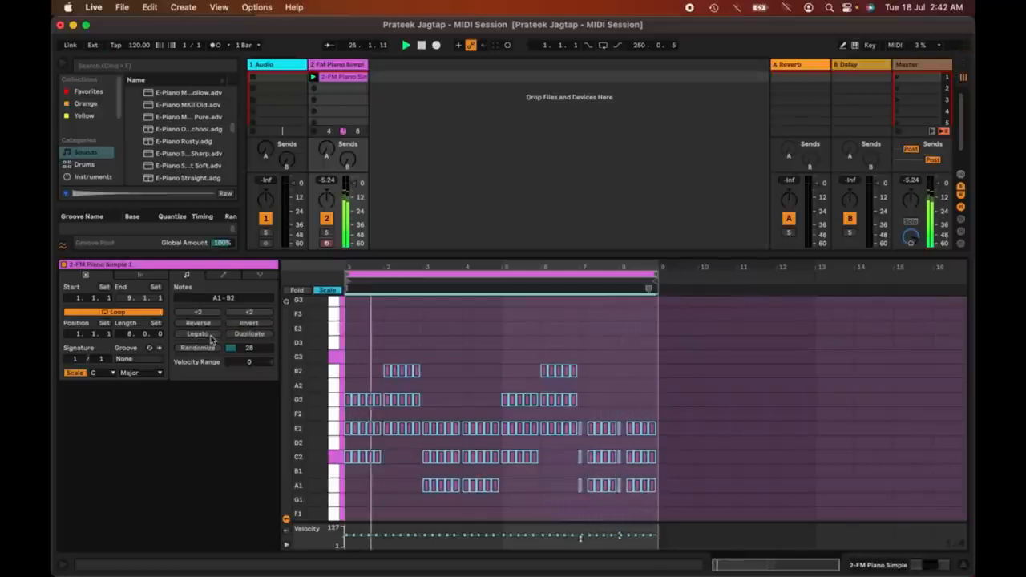
- Apply Legato to all of the clip's notes and duplicate them into bars 9 to 16
drag(351, 269, 352, 344)
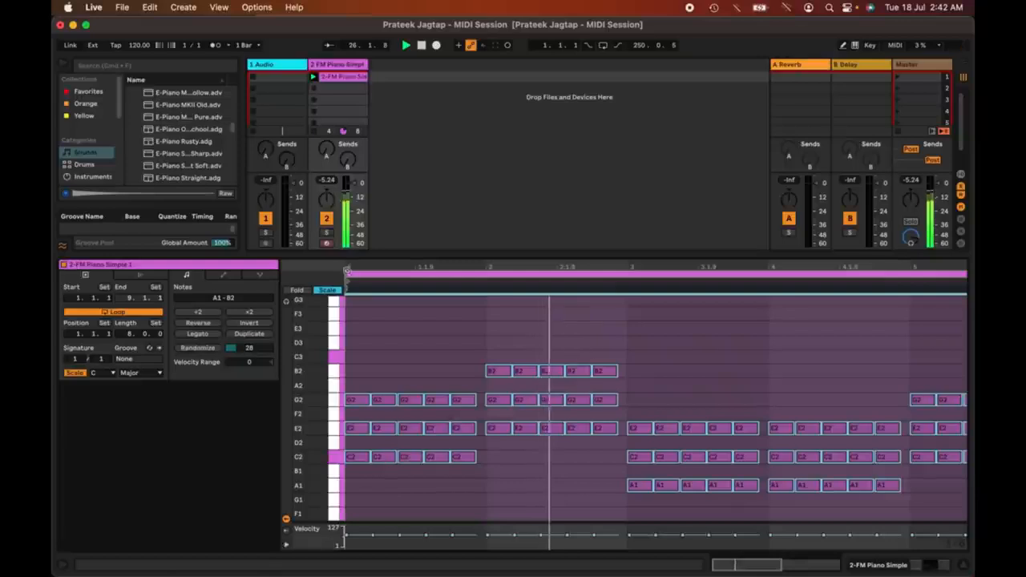
click(205, 335)
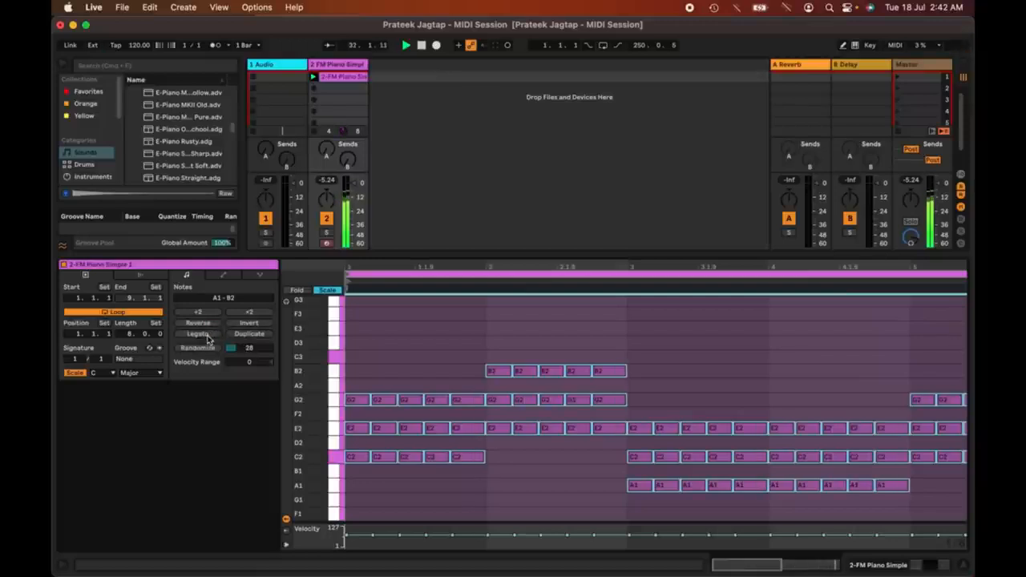
click(249, 335)
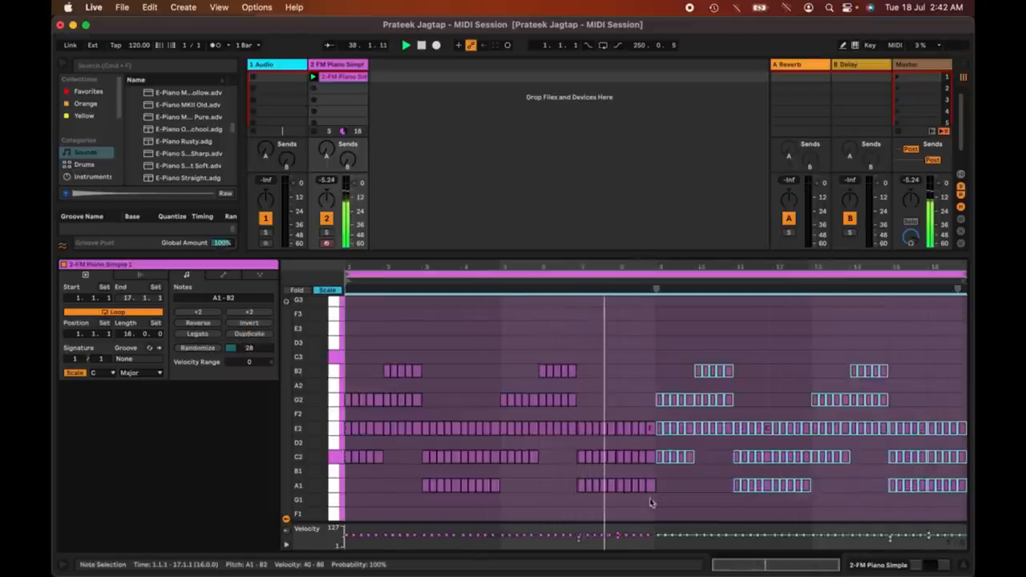
- Randomize the duplicated notes' velocities with an amount of 50 and set their velocity range to +127
click(265, 354)
drag(265, 354, 265, 328)
click(214, 353)
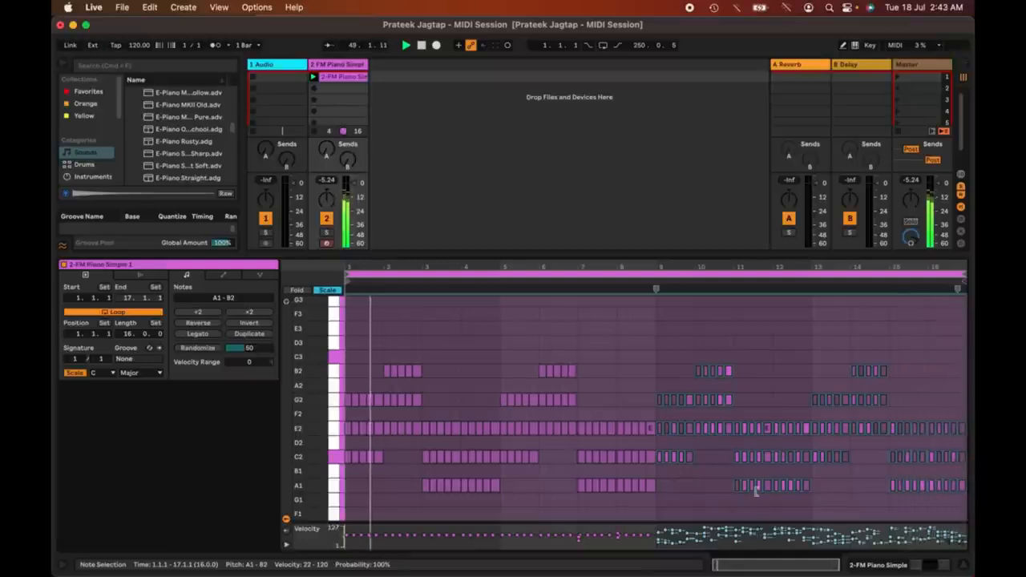
drag(257, 367, 255, 337)
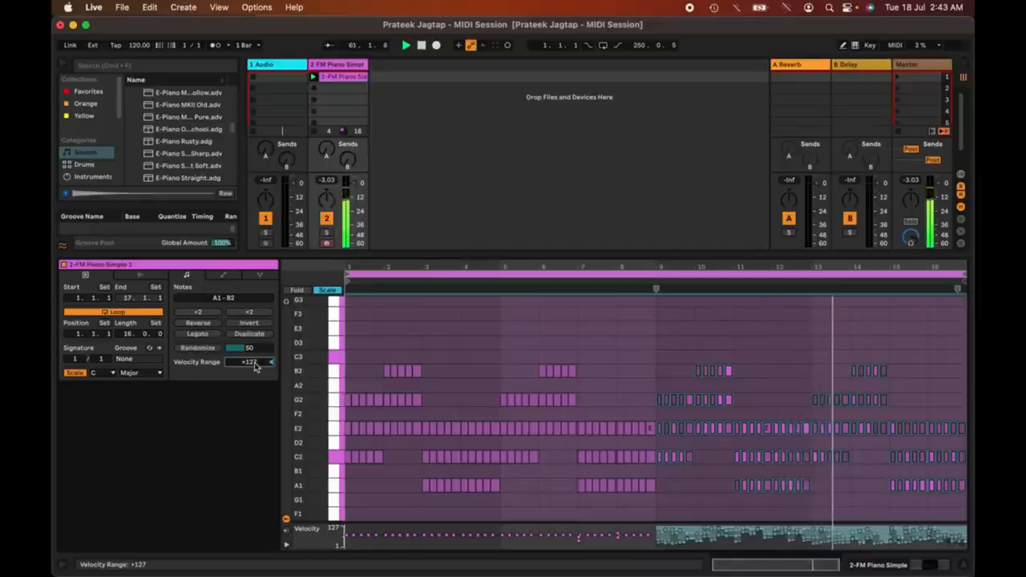
click(223, 275)
click(187, 275)
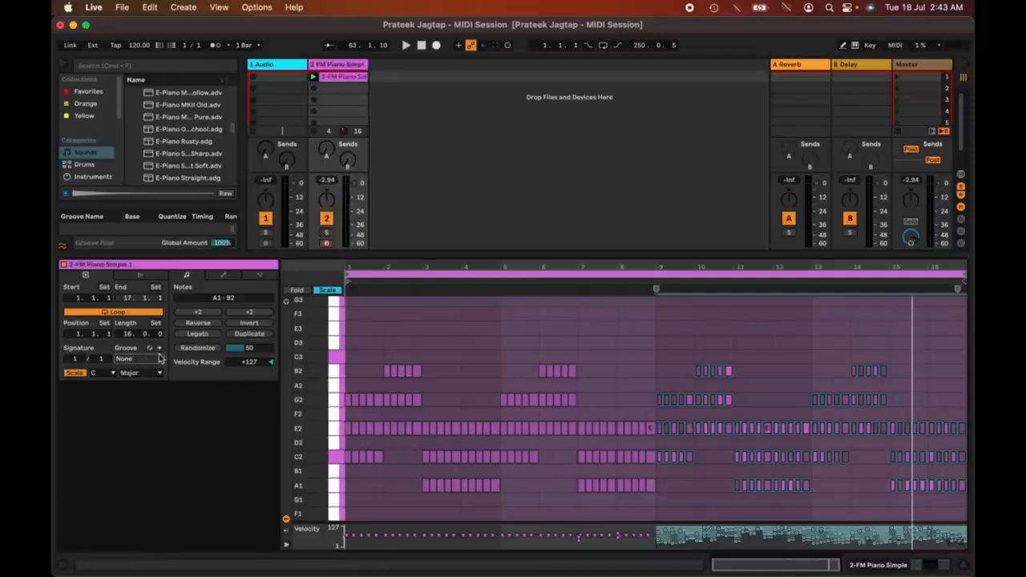
- Browse the library's available grooves from end to end
drag(306, 254, 365, 522)
click(88, 261)
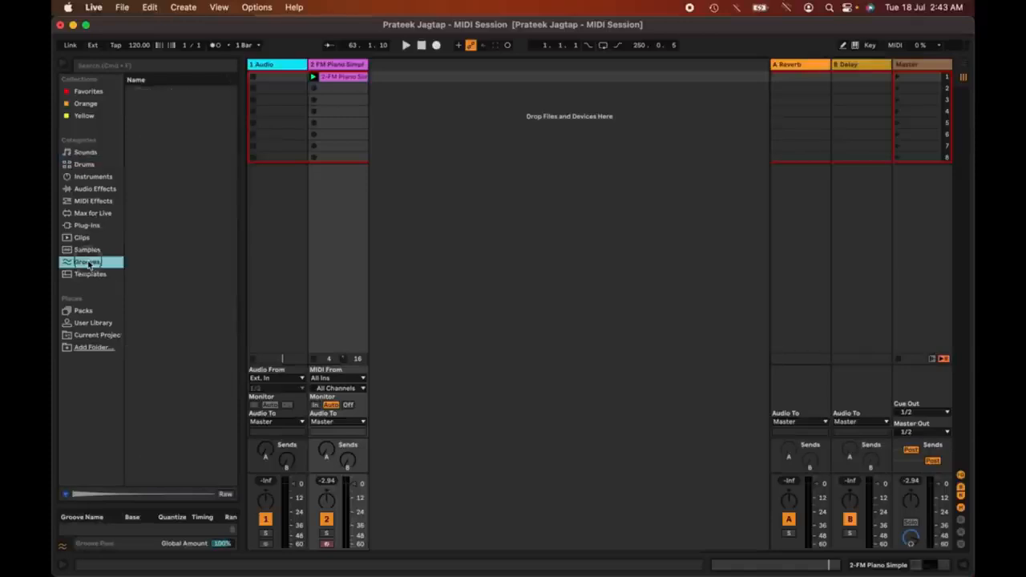
scroll(106, 270, down, 20)
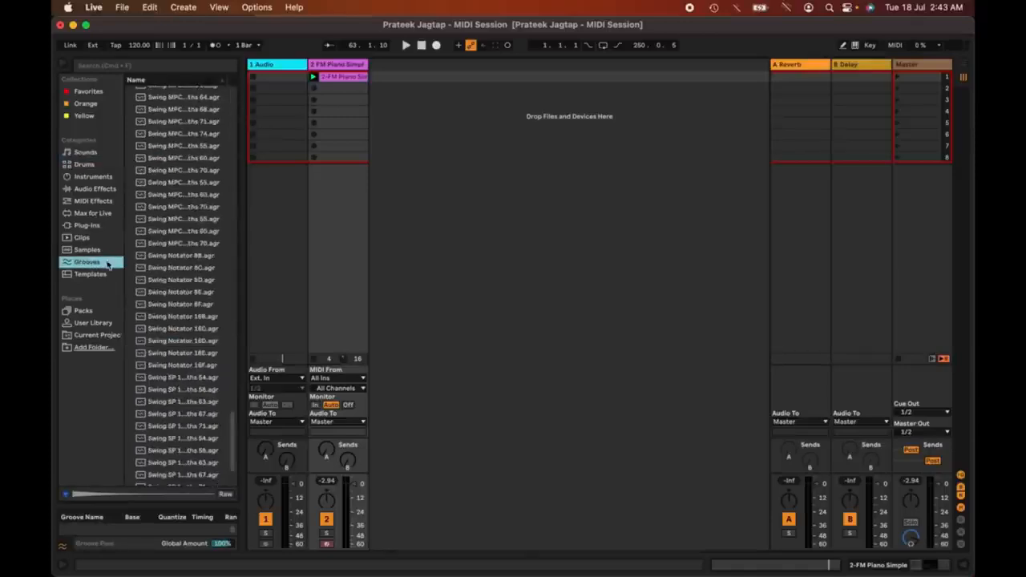
scroll(196, 185, up, 20)
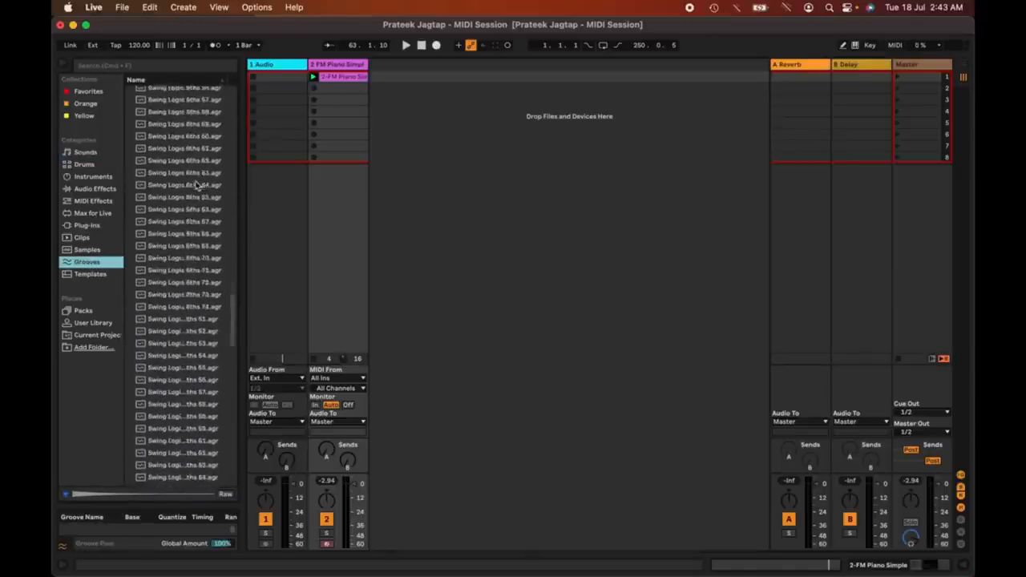
- Hot-swap the piano clip's groove to Disco Light 16ths and replace it with a Swing Logic groove numbered 53
double_click(328, 77)
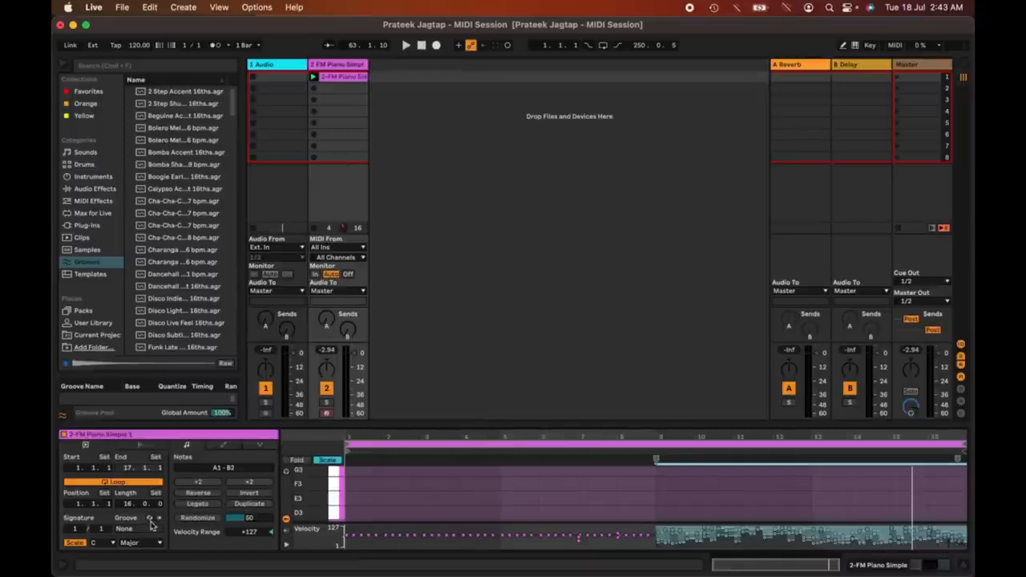
click(150, 519)
scroll(210, 233, down, 5)
click(181, 199)
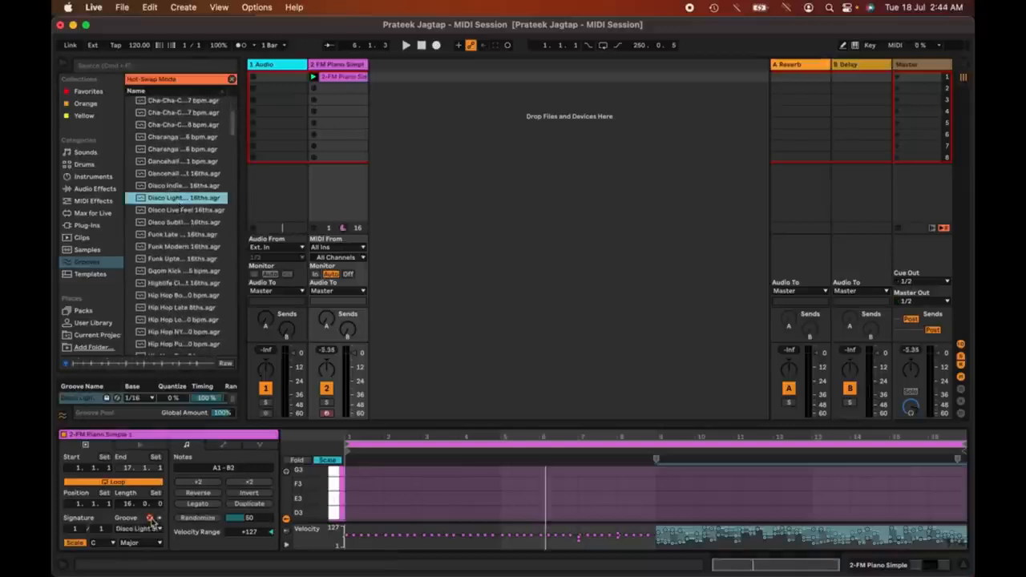
click(151, 520)
click(151, 519)
scroll(187, 279, down, 20)
click(187, 280)
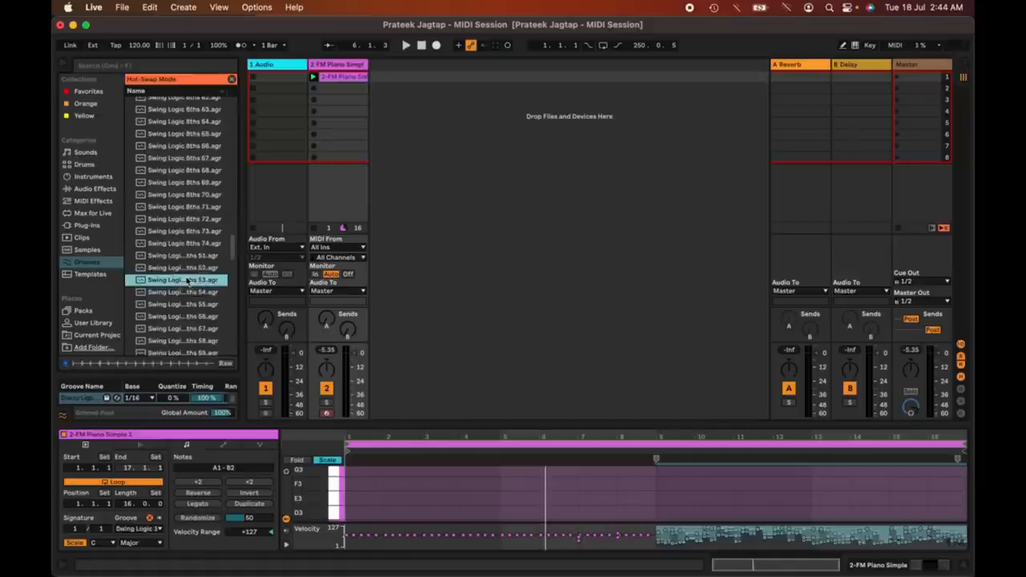
click(159, 530)
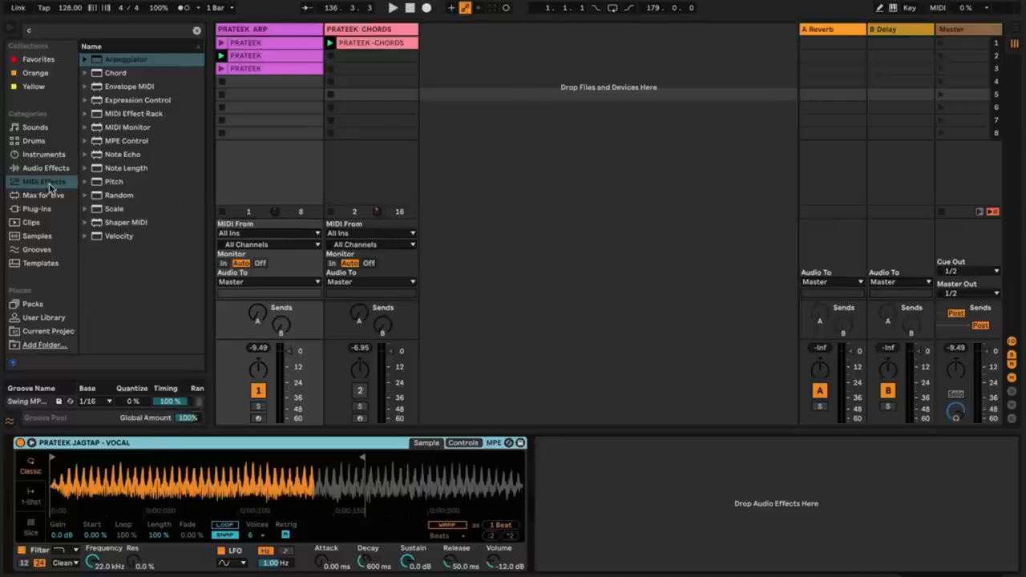
- Add an Arpeggiator MIDI effect before the vocal sampler on the arp track and set its style to Converge
double_click(134, 59)
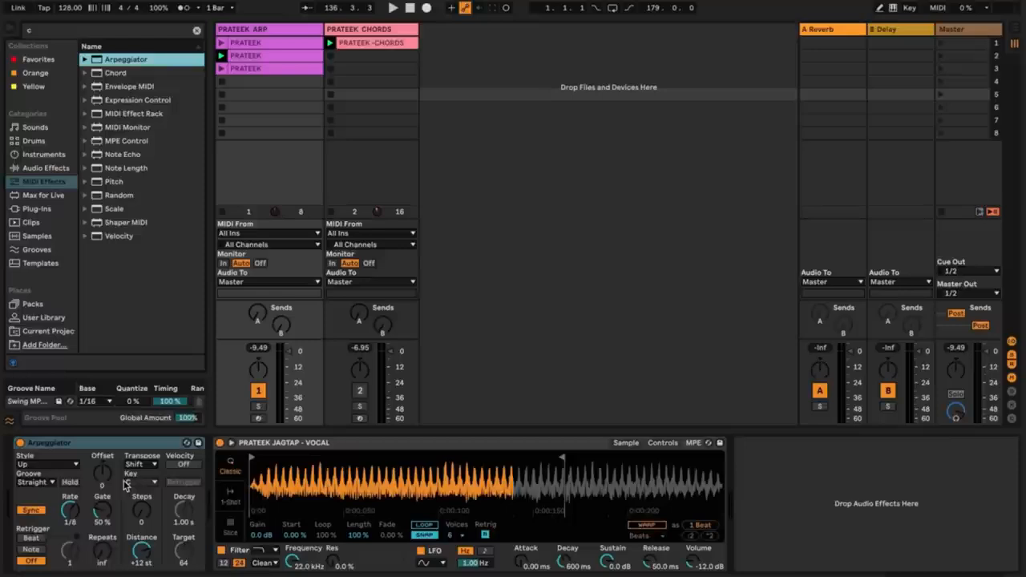
click(58, 467)
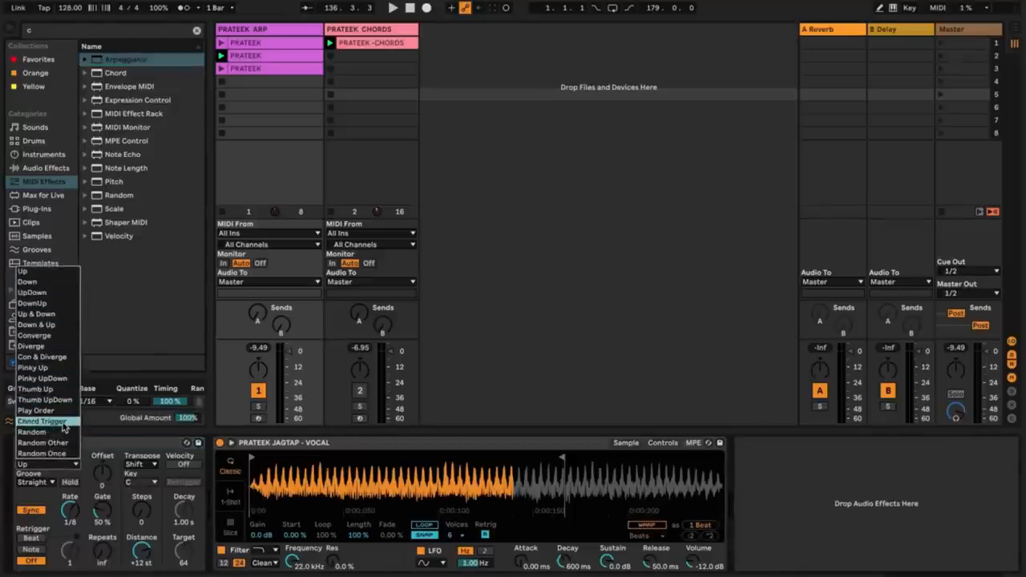
click(53, 337)
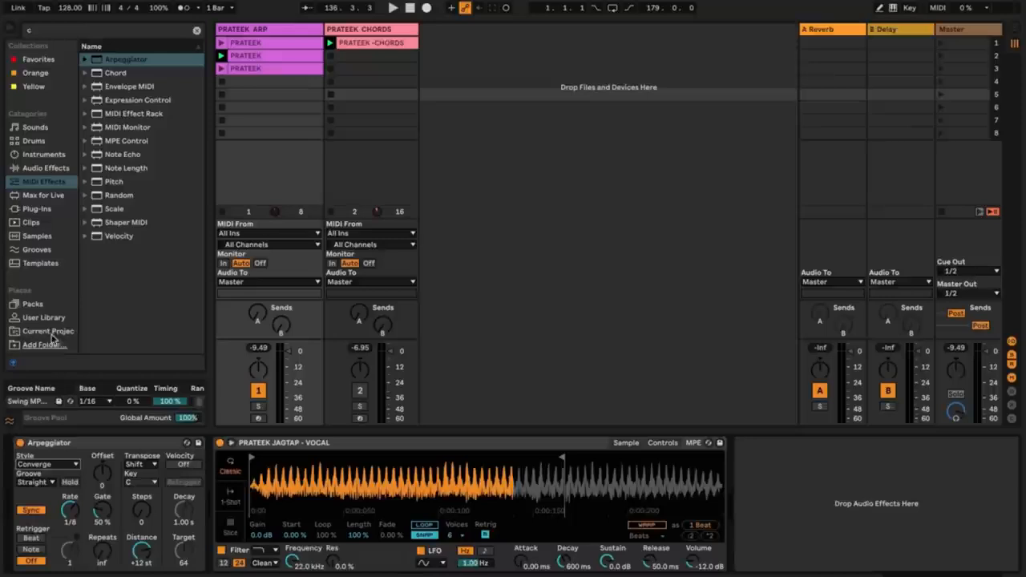
- Keep the Arpeggiator's groove set to Straight and raise its Offset above zero
click(53, 483)
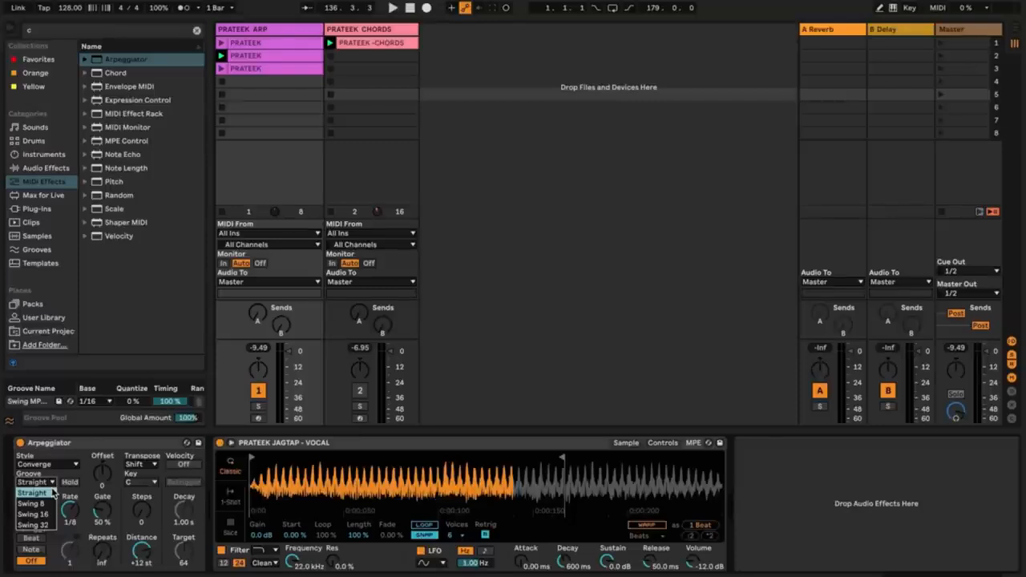
click(53, 492)
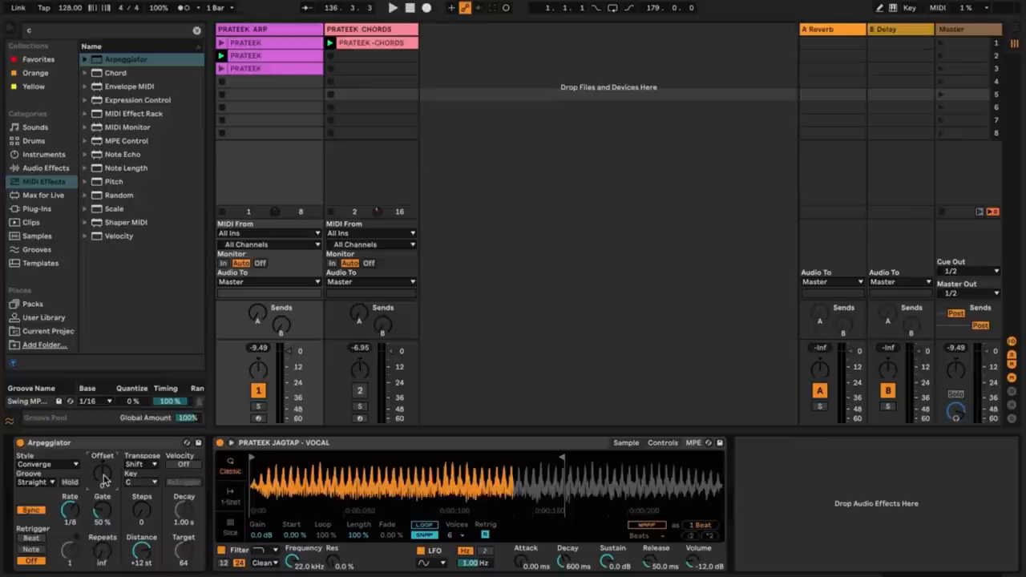
mouse_move(102, 479)
mouse_down()
mouse_move(102, 463)
mouse_move(103, 473)
mouse_up()
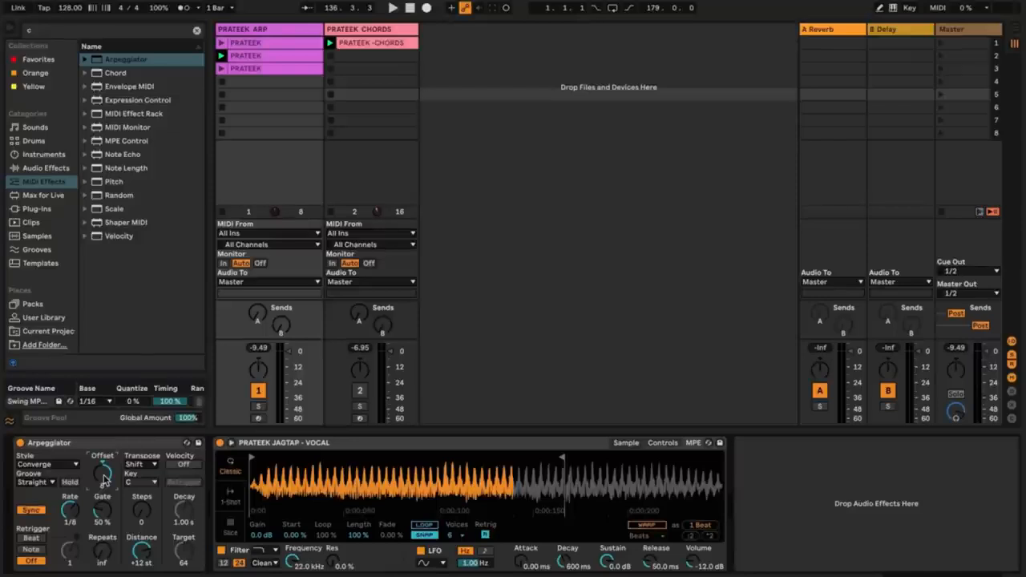
- Try the Arpeggiator's Free timing, return it to Sync, set the Rate to 1/16 and audition the result
click(31, 511)
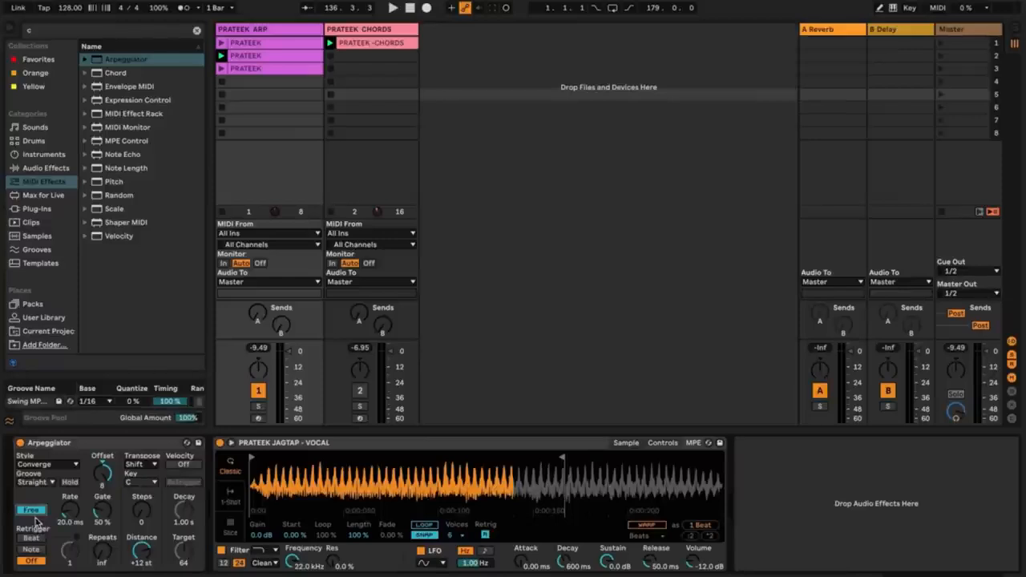
click(32, 510)
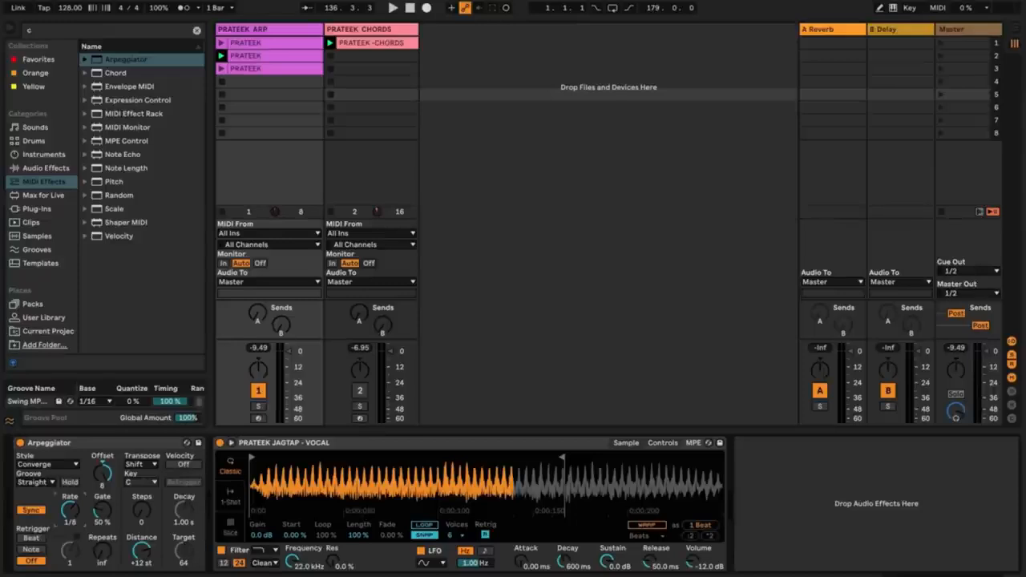
drag(69, 510, 69, 535)
drag(70, 536, 69, 521)
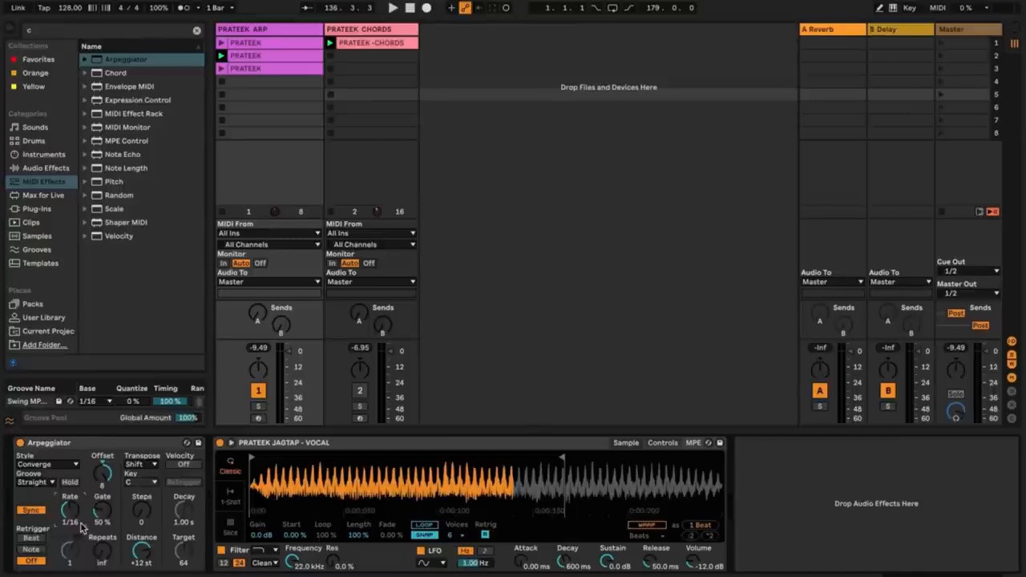
key(space)
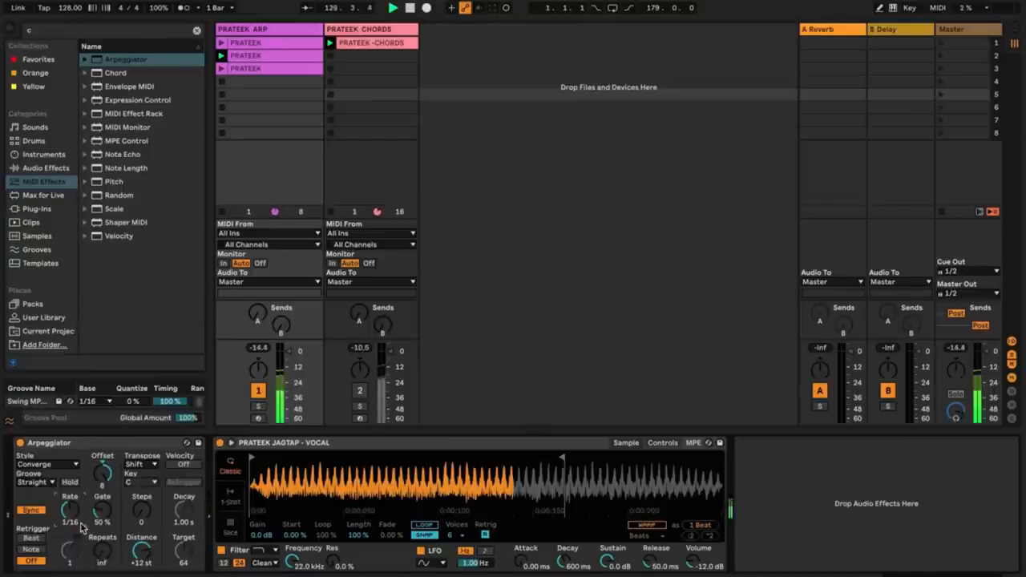
mouse_move(80, 526)
mouse_down()
mouse_move(80, 503)
mouse_move(73, 545)
mouse_move(73, 521)
mouse_up()
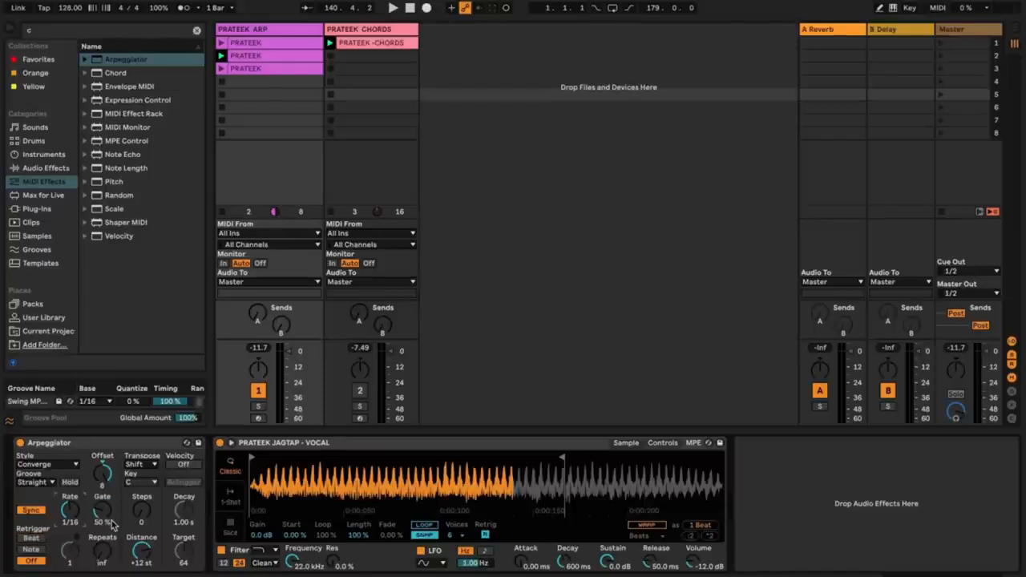
- Set the Arpeggiator's Gate to 200% and make it retrigger on Beat at a 1/16 interval
drag(104, 513, 104, 561)
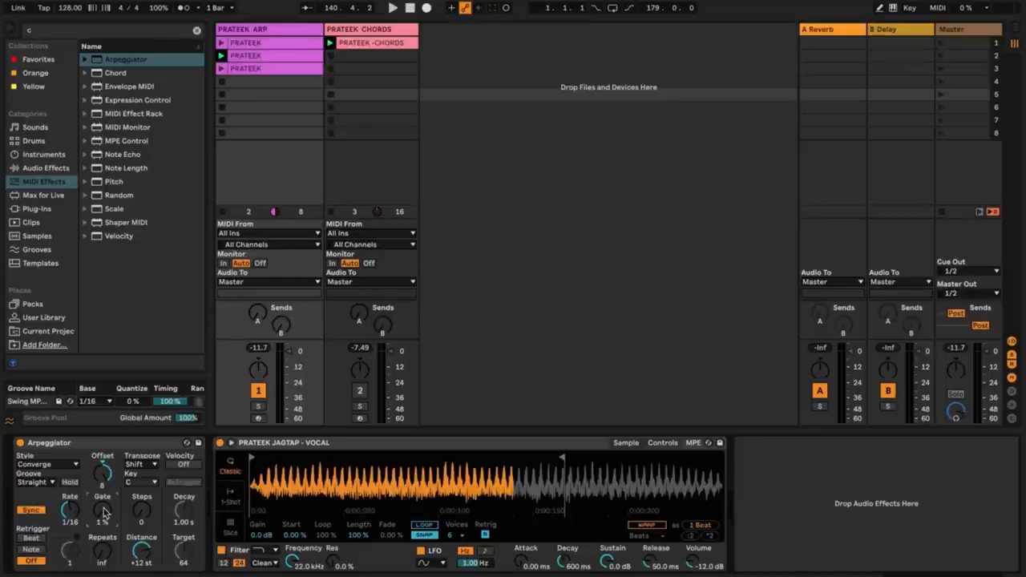
drag(105, 511, 104, 448)
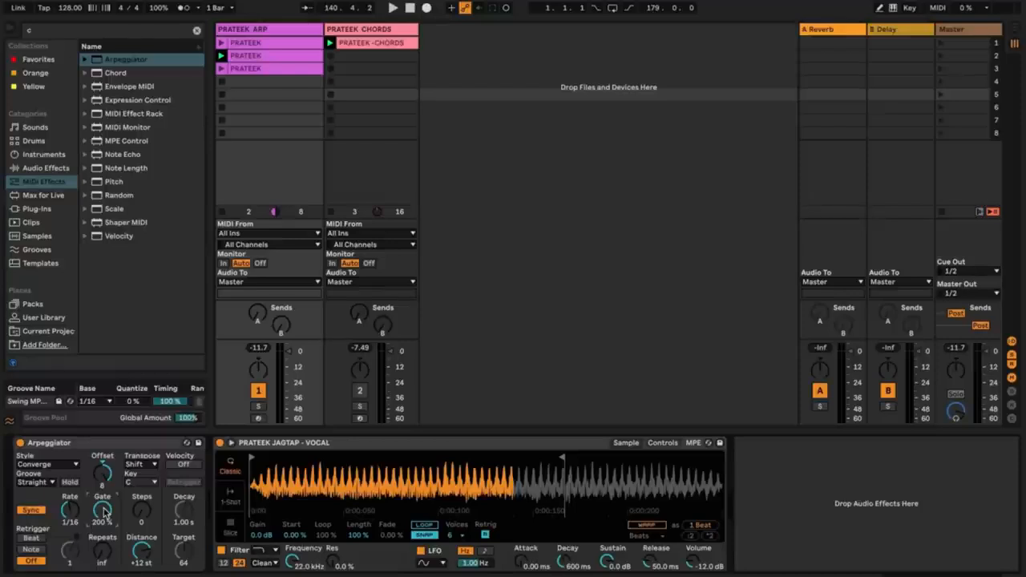
click(35, 538)
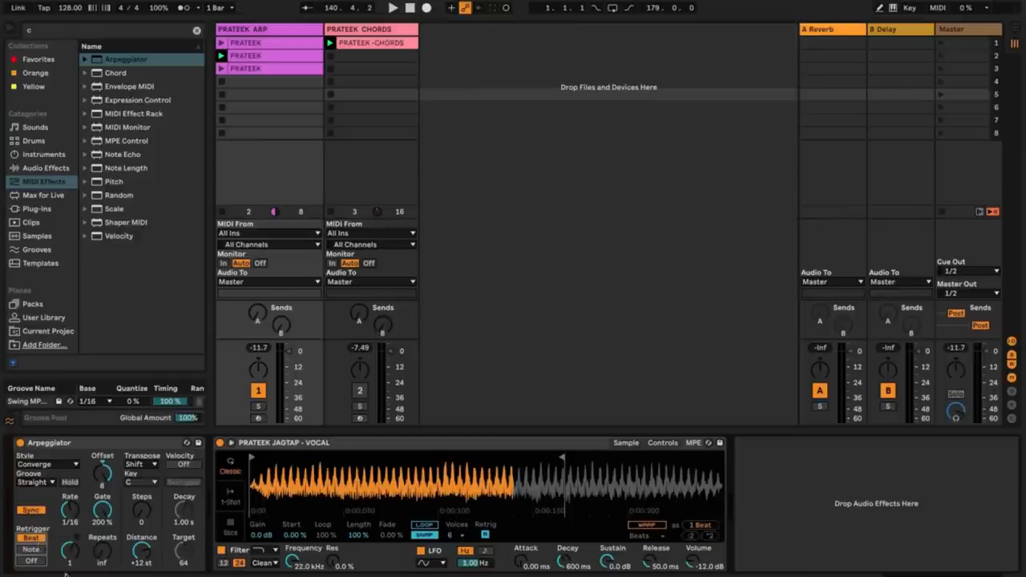
drag(69, 550, 72, 558)
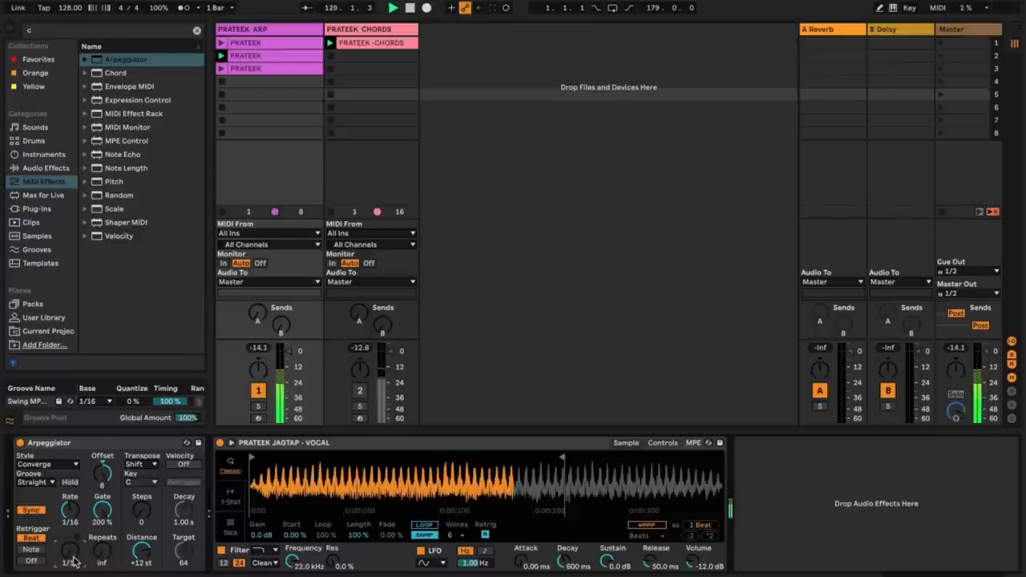
mouse_move(70, 510)
mouse_down()
mouse_move(70, 521)
mouse_move(70, 508)
mouse_up()
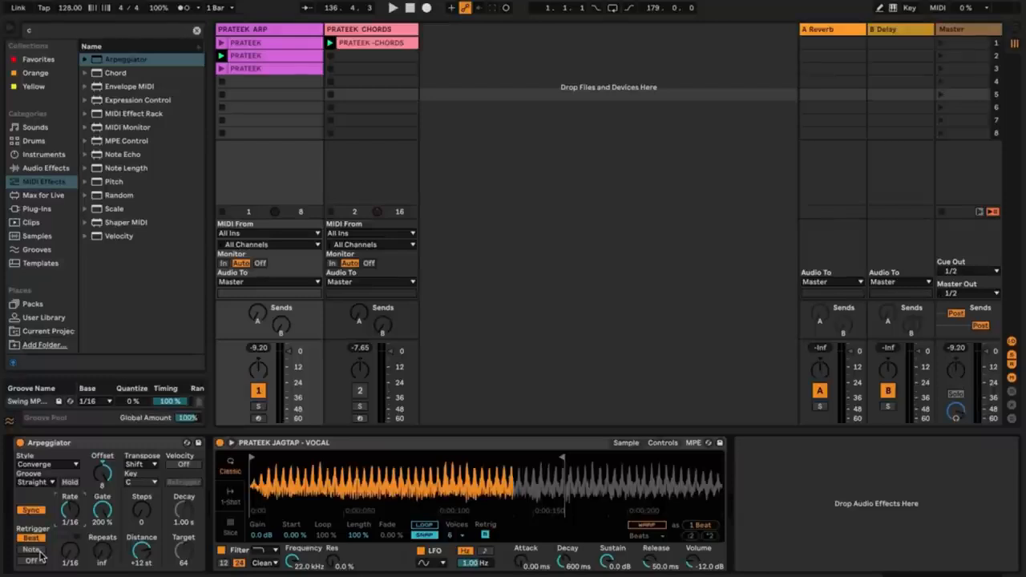
- Compare the Arpeggiator's Note and Beat retrigger modes during playback, keep Note, and set Repeats to 16
click(37, 551)
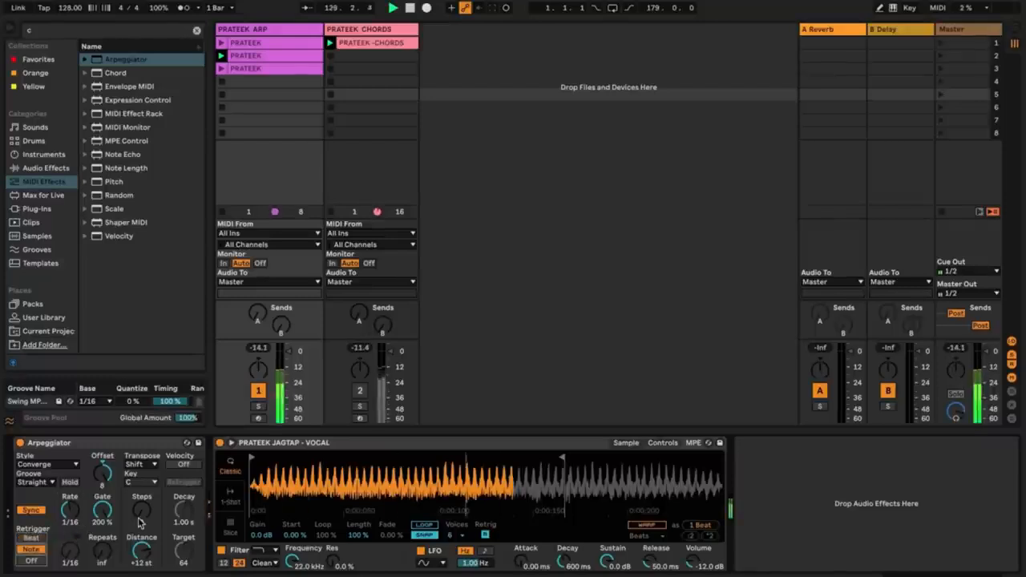
drag(69, 553, 69, 509)
click(33, 539)
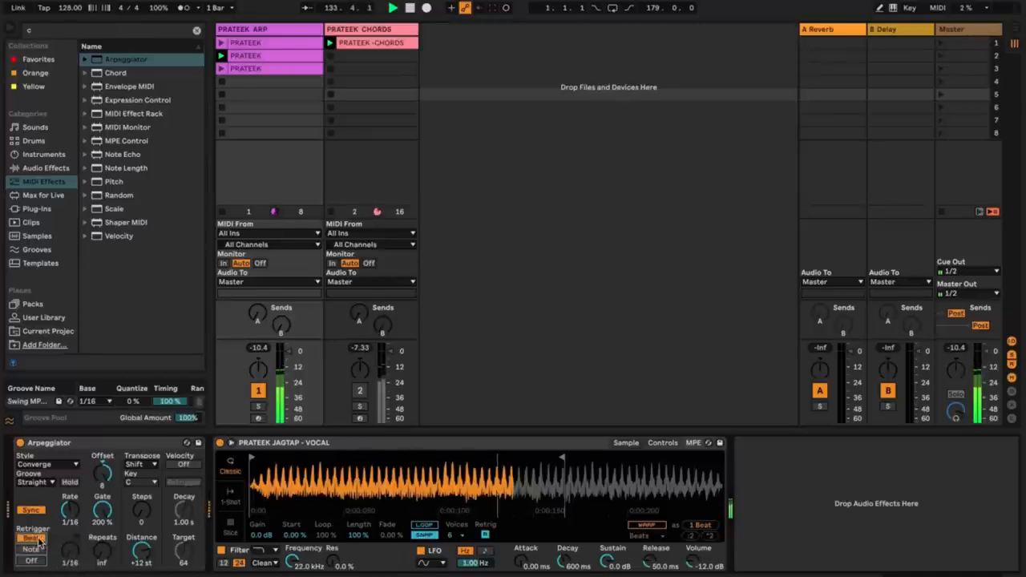
click(39, 548)
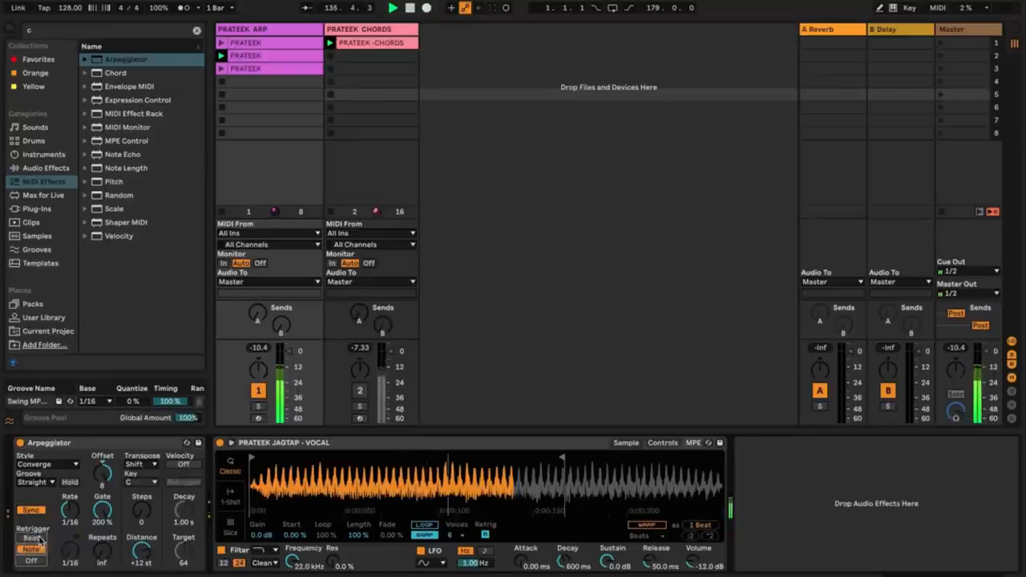
click(37, 539)
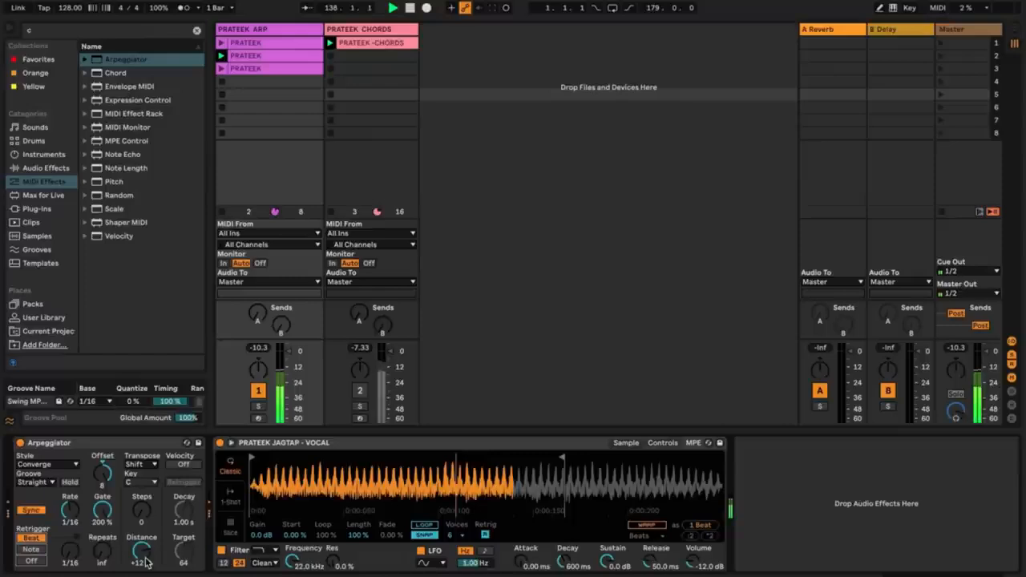
click(27, 550)
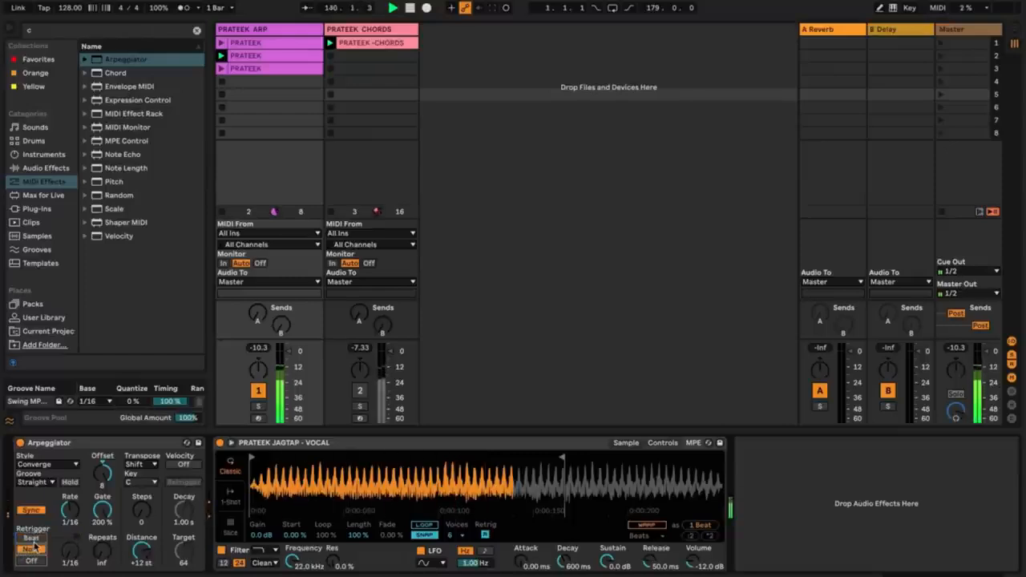
click(33, 539)
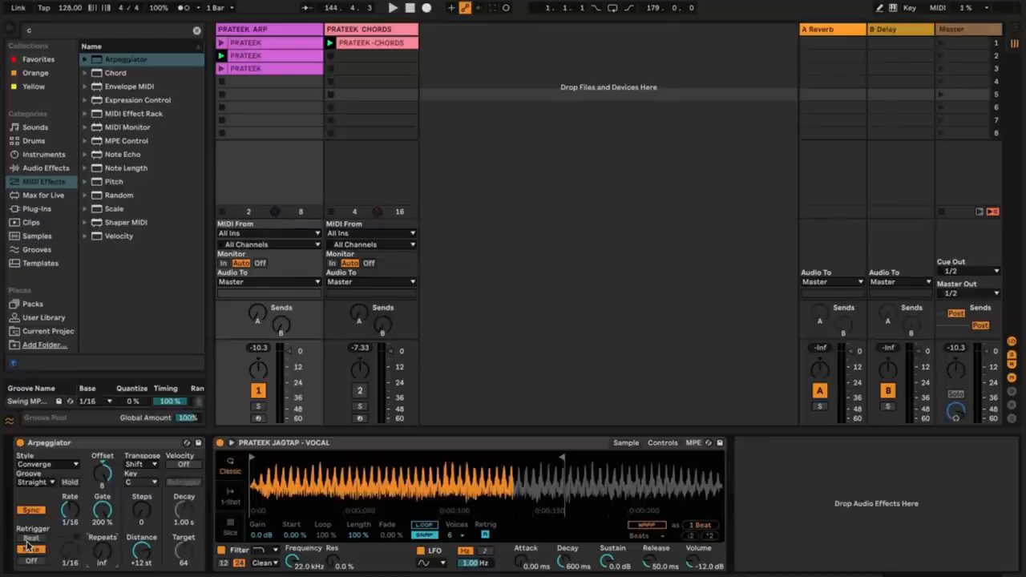
mouse_move(101, 552)
mouse_down()
mouse_move(101, 566)
mouse_move(101, 545)
mouse_move(102, 561)
mouse_move(109, 553)
mouse_up()
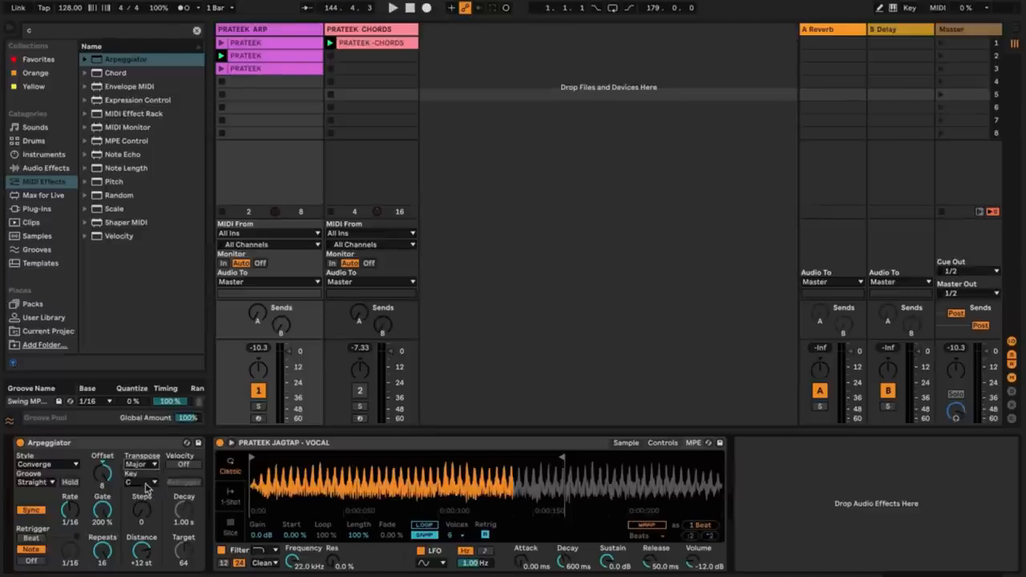
- Set the Arpeggiator's Major transposition to key A with Steps at 1, and start playback
click(140, 482)
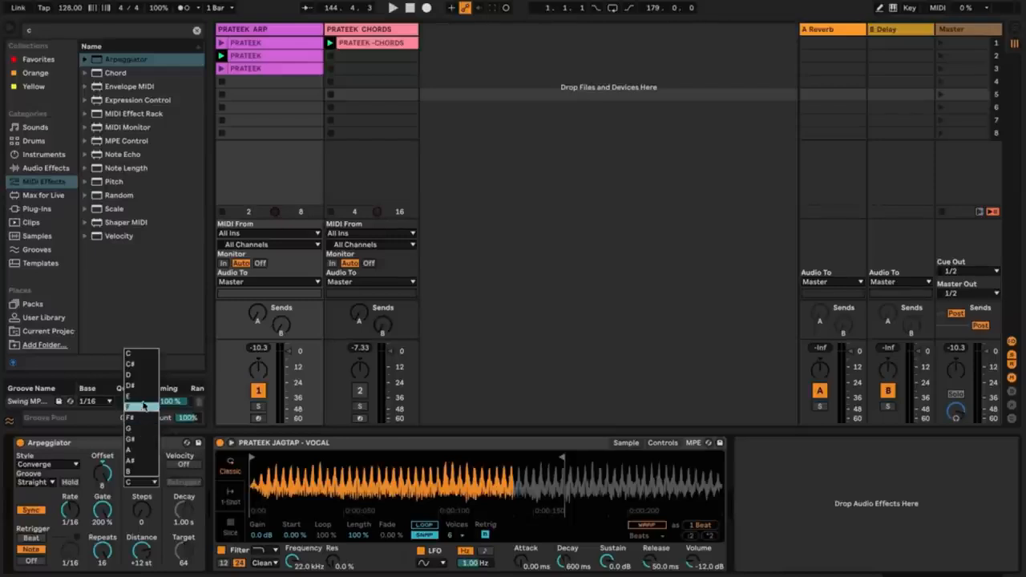
click(141, 449)
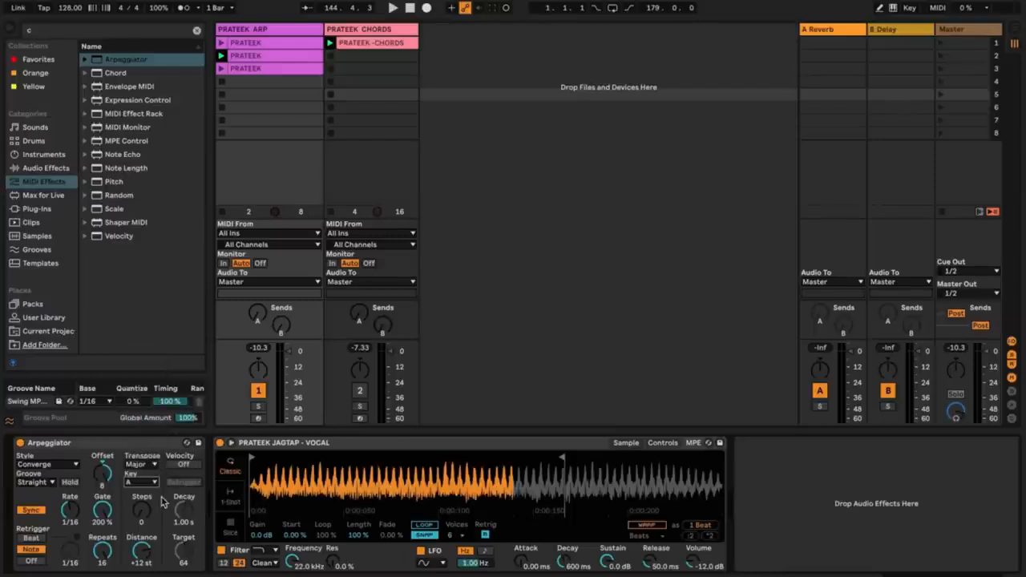
drag(146, 519, 147, 516)
key(space)
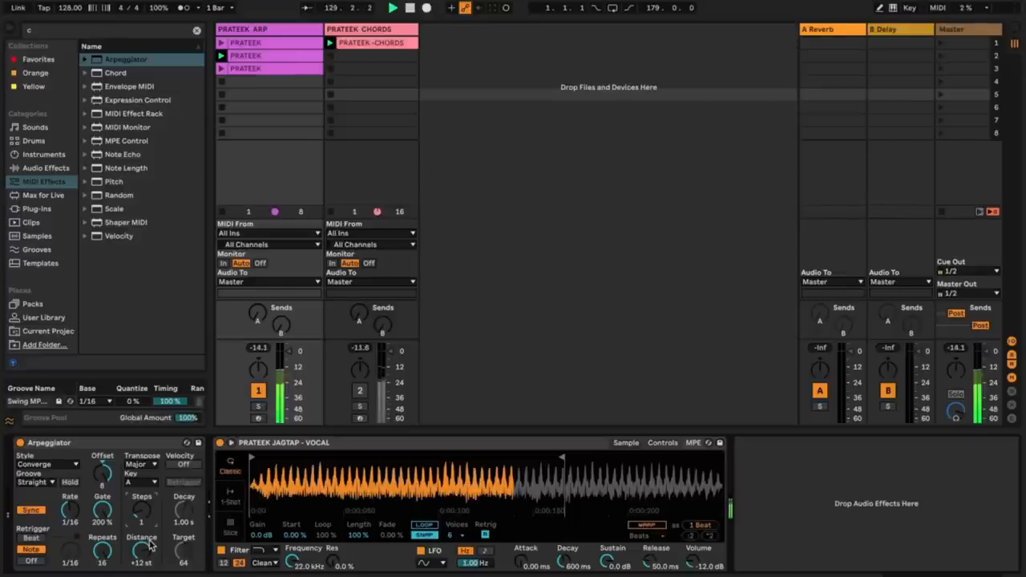
- Audition the Arpeggiator's transposition in keys G, A, A# and B during playback, and settle on key C
click(138, 483)
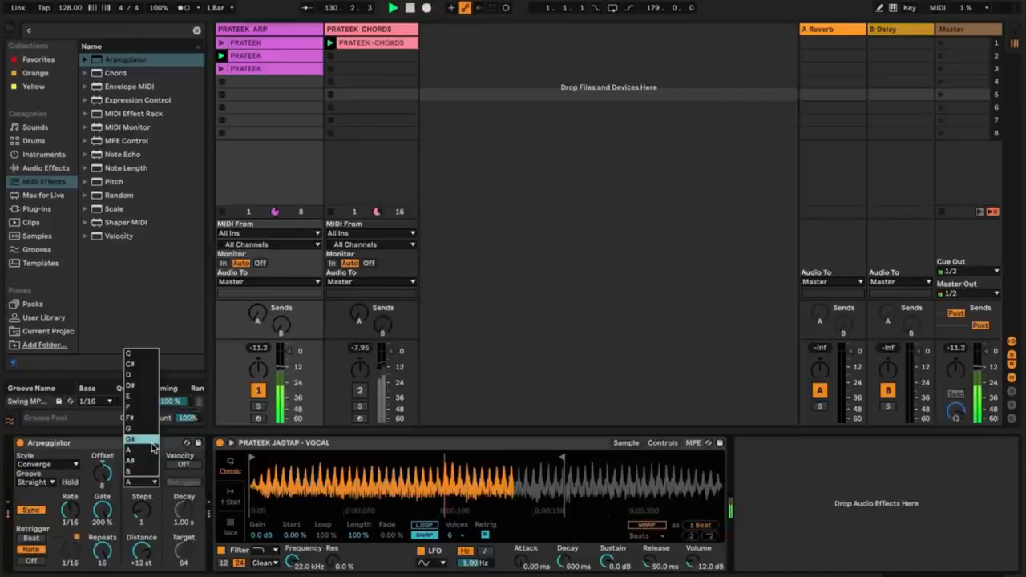
click(144, 435)
click(150, 481)
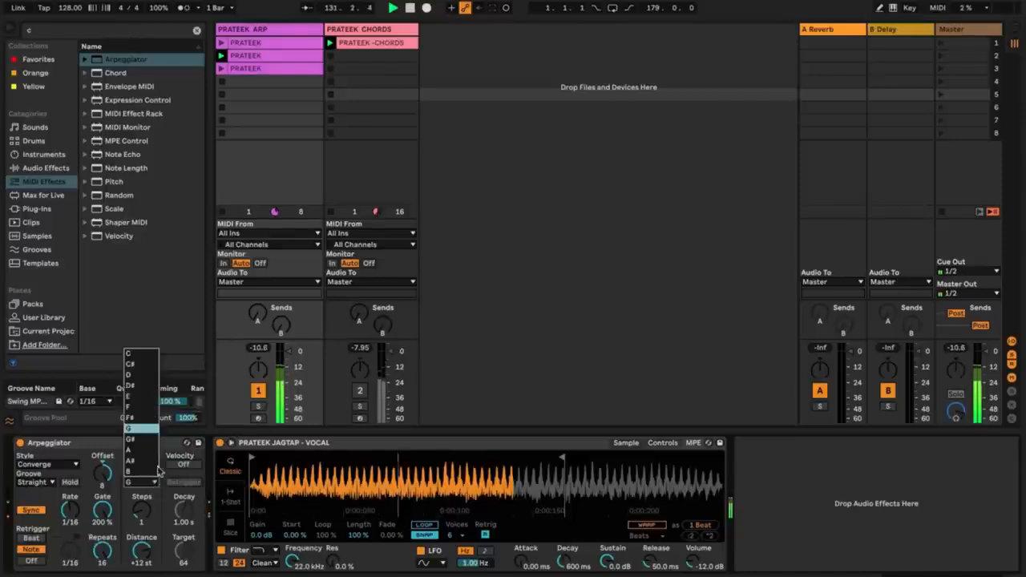
click(149, 451)
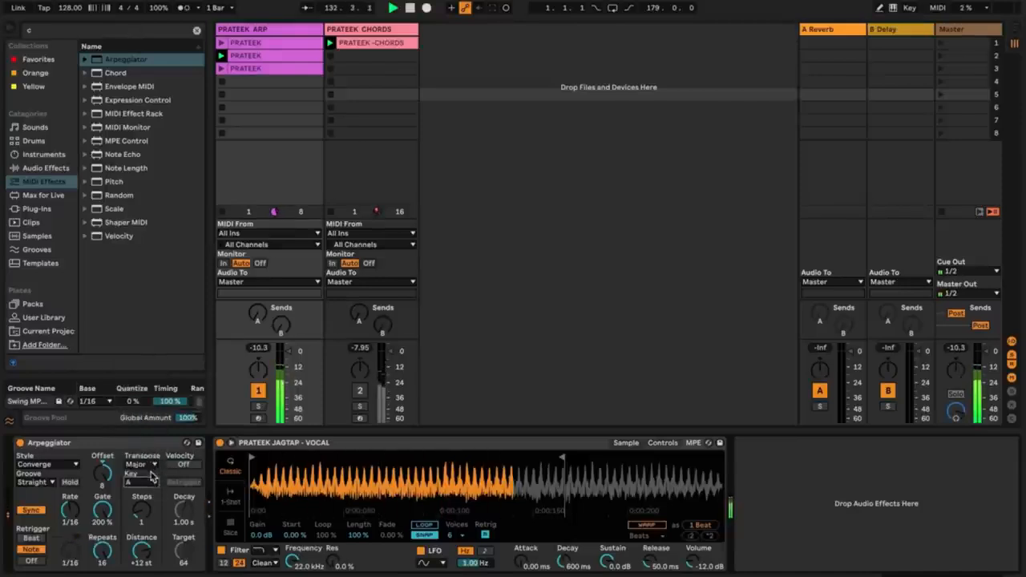
click(153, 483)
click(141, 461)
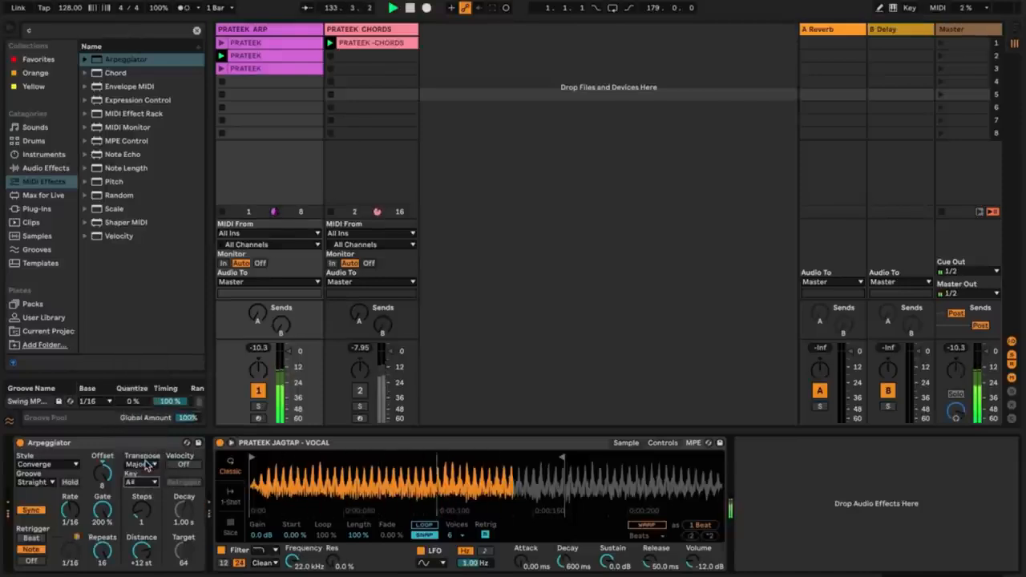
click(159, 483)
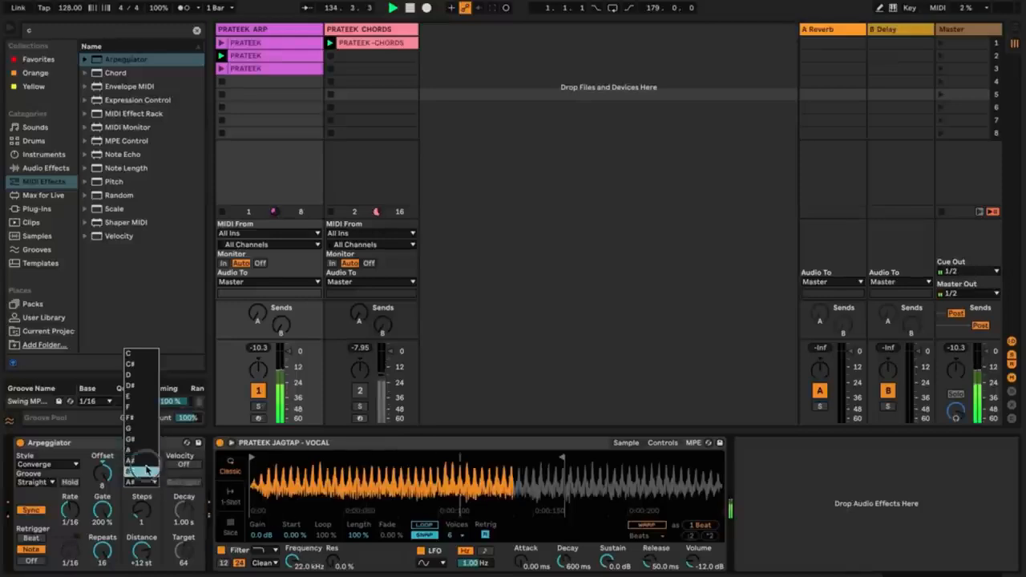
click(149, 472)
click(150, 481)
click(152, 361)
- Set the Arpeggiator's Transpose mode to Shift, stop playback and toggle its Velocity option
click(140, 464)
click(140, 455)
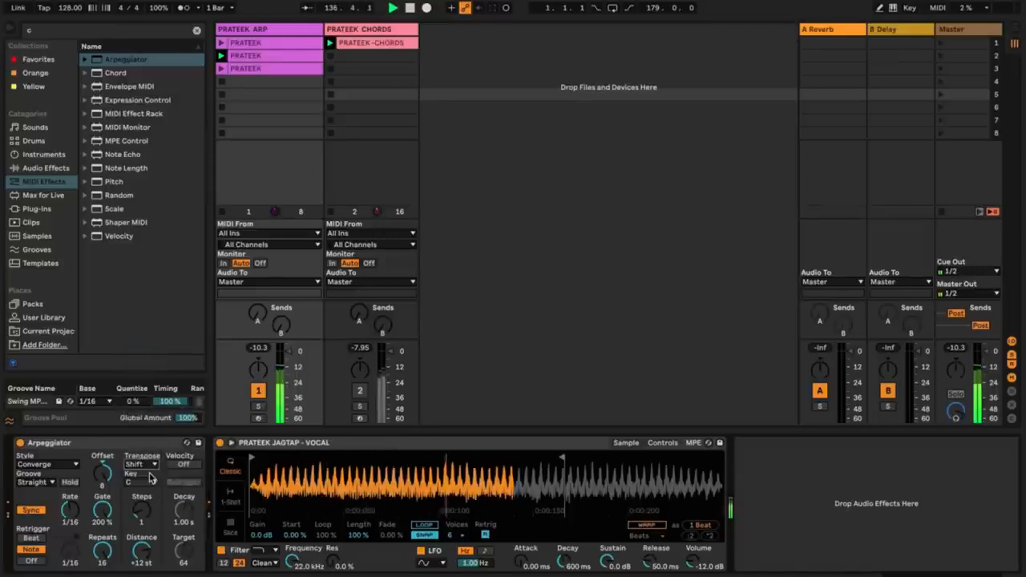
key(space)
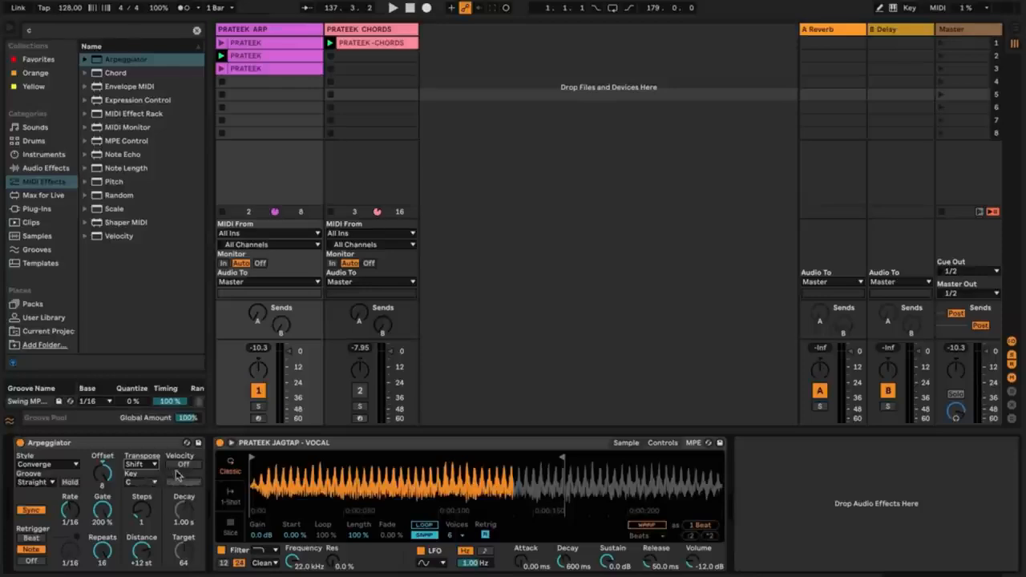
click(183, 466)
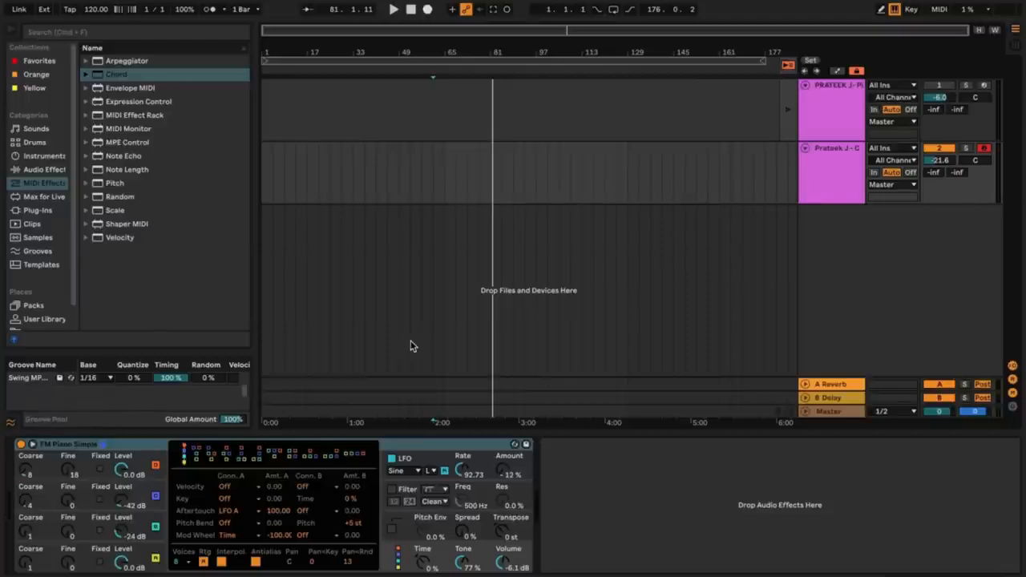
- Add a Chord MIDI effect before FM Piano Simple on the chords track, with Shift 1 at +5 st and Shift 2 at +9 st
key(Tab)
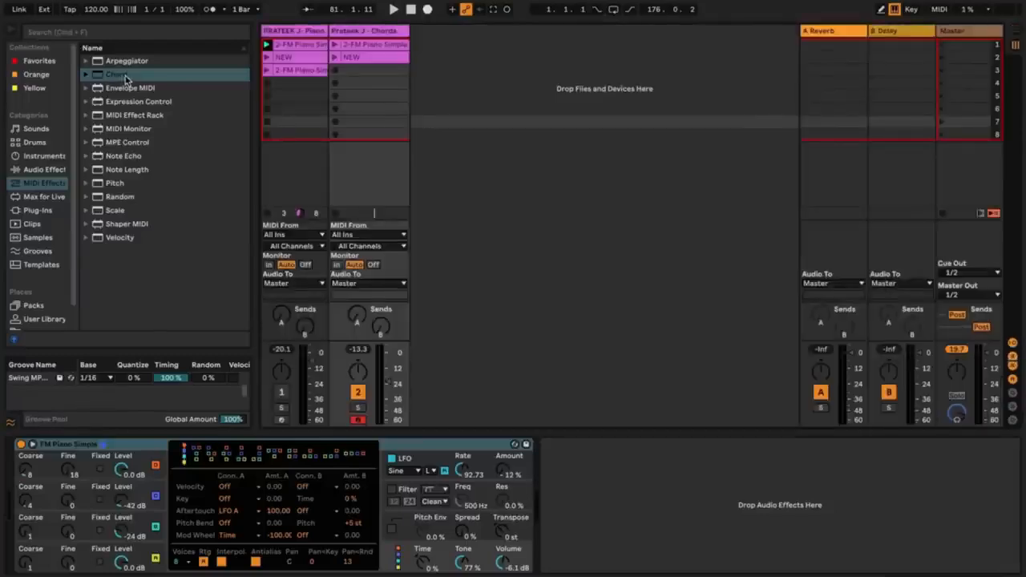
double_click(124, 76)
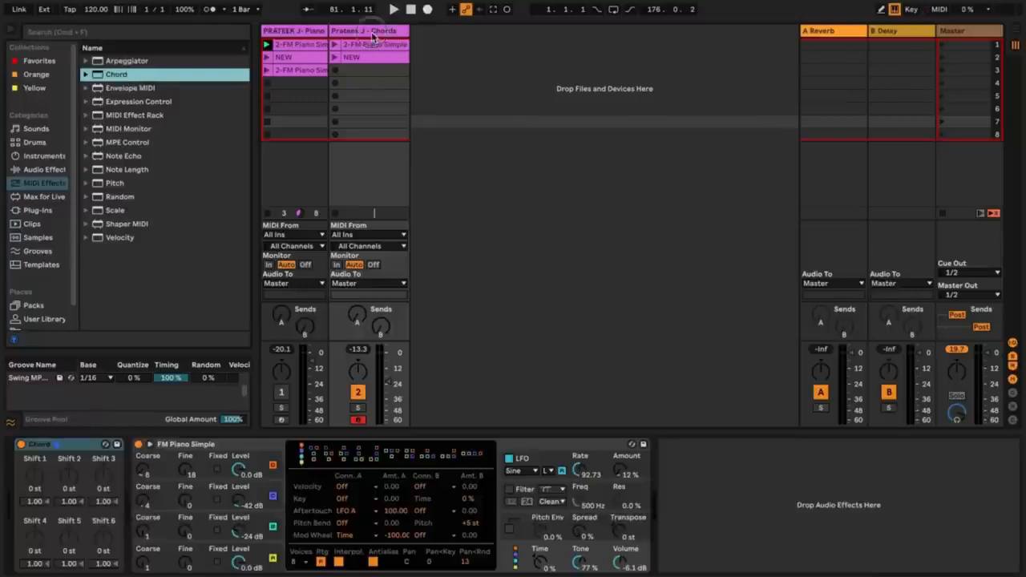
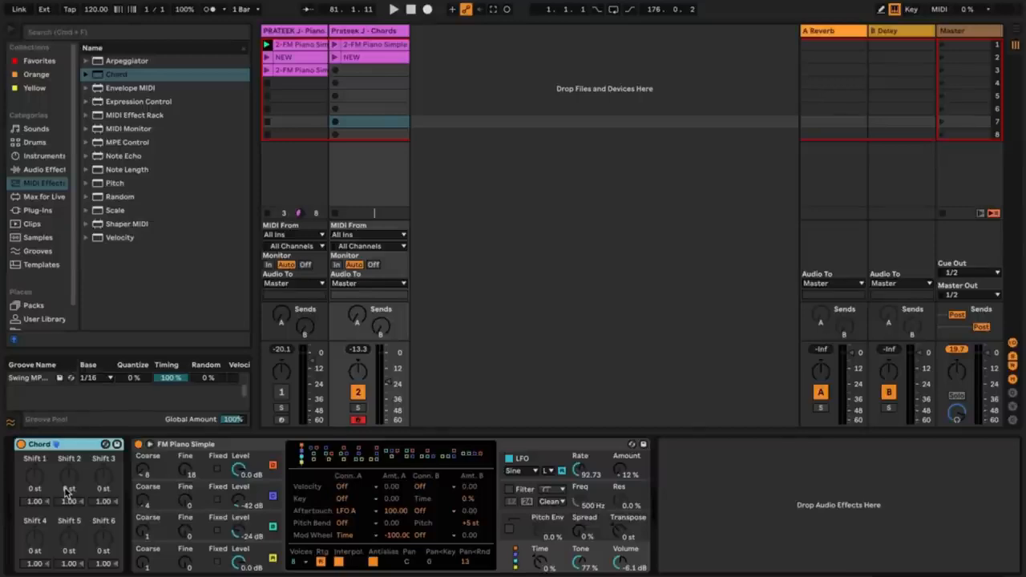
drag(35, 479, 71, 465)
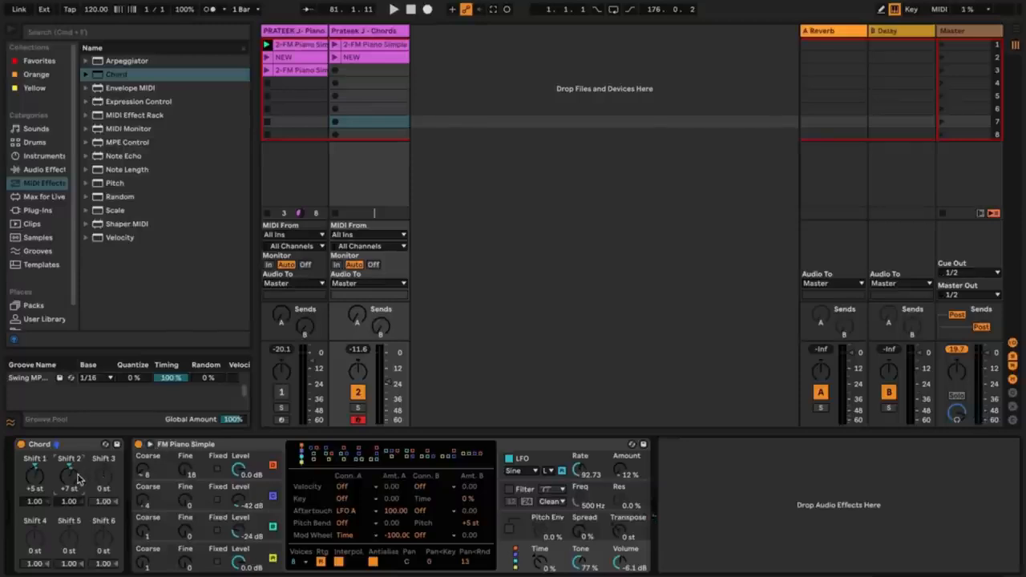
drag(69, 476, 68, 475)
- Add an Envelope MIDI effect between Chord and FM Piano Simple, and map it to the instrument's Volume
mouse_move(351, 566)
click(86, 74)
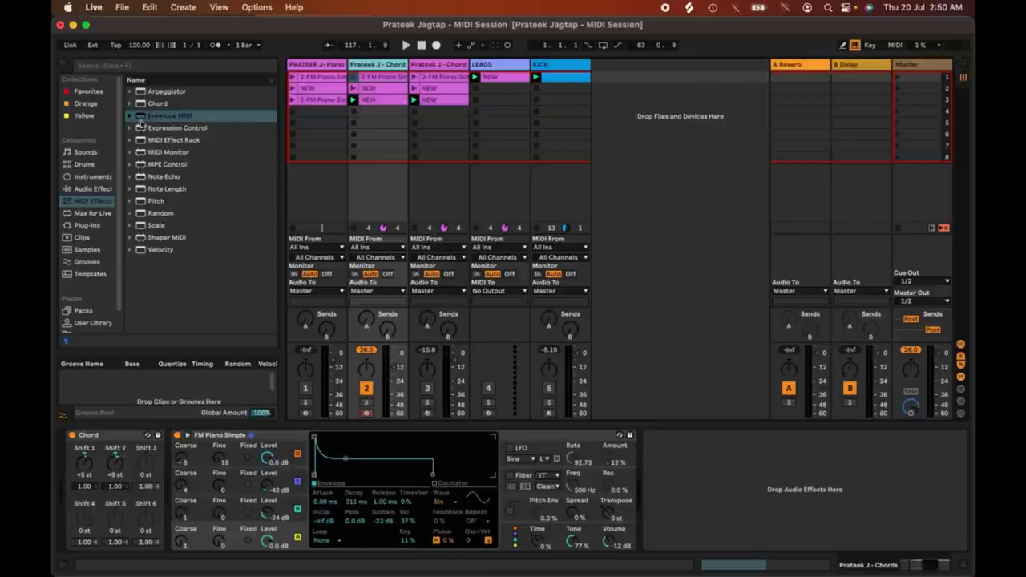
click(104, 203)
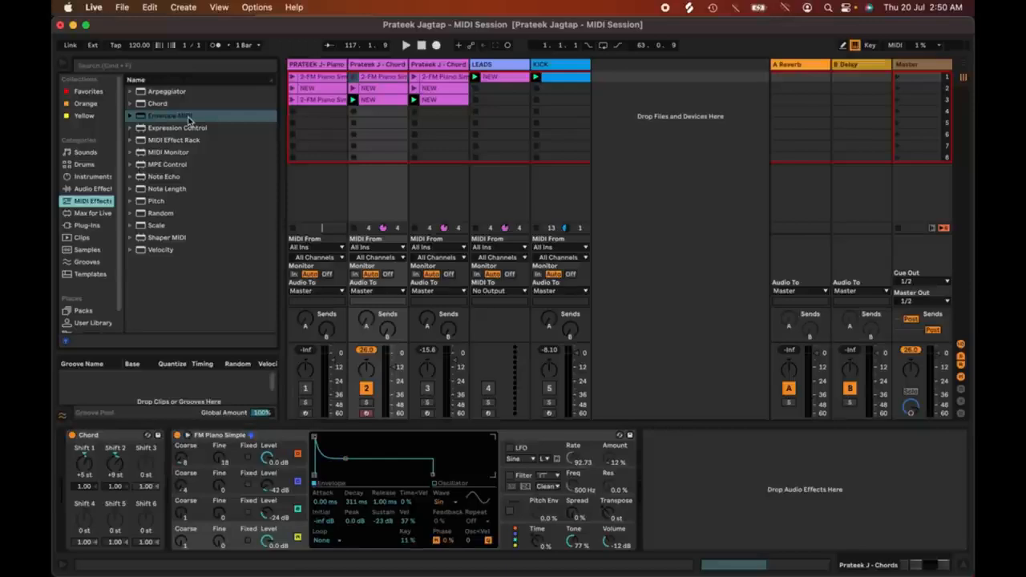
click(189, 119)
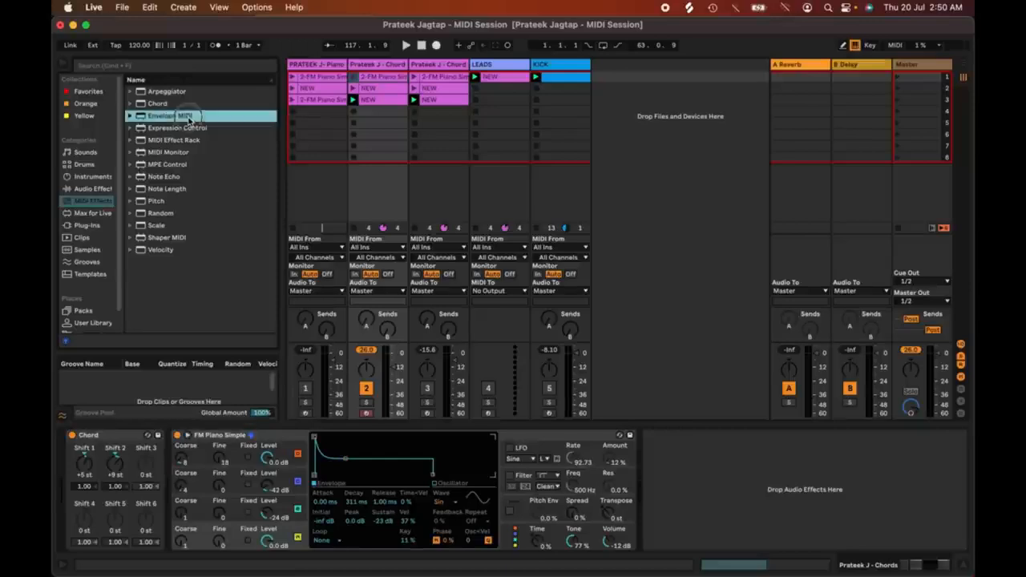
double_click(189, 119)
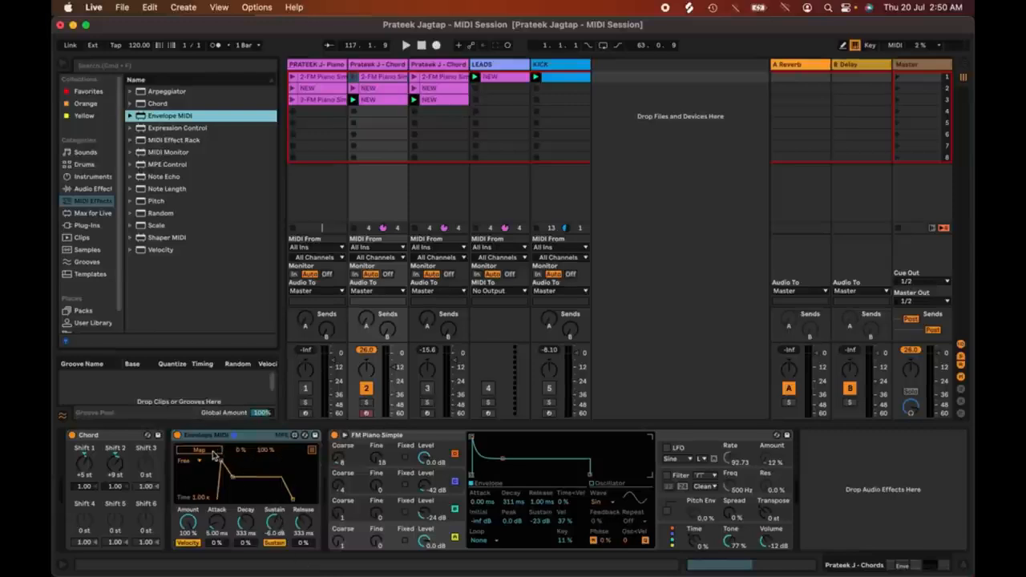
click(213, 453)
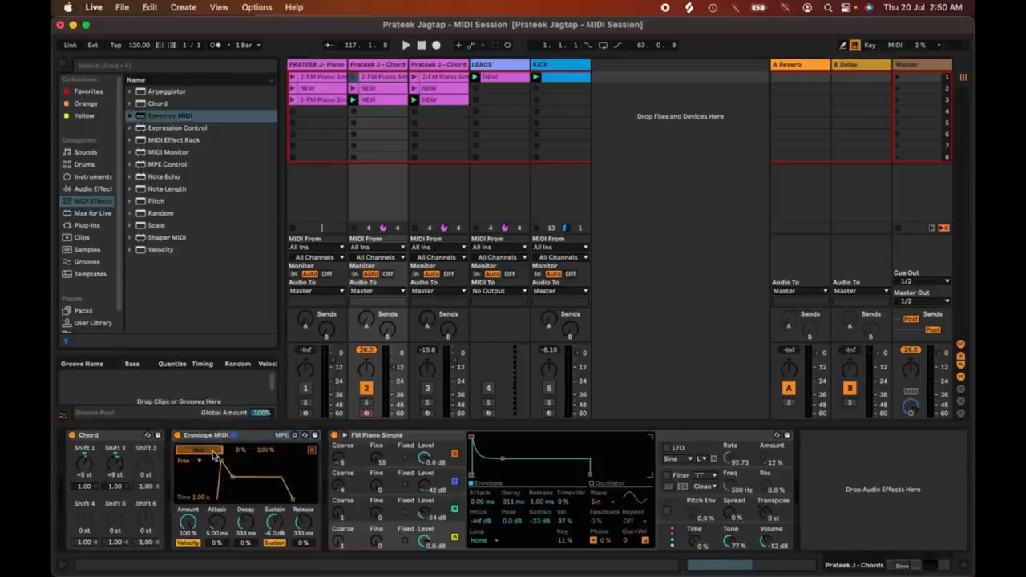
click(764, 545)
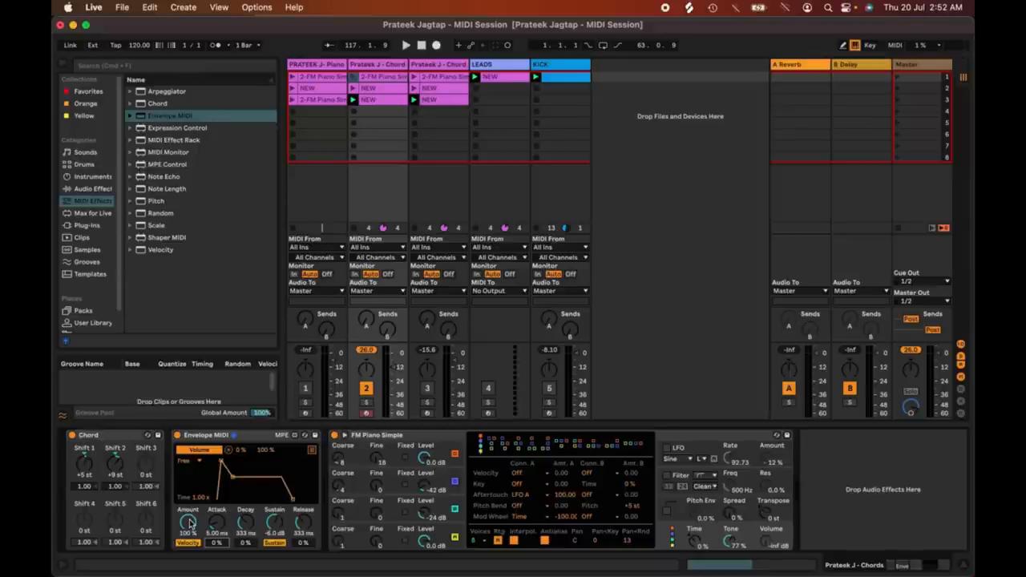
- Audition Envelope MIDI's Attack during playback at 0.10 ms and at more than one second, and bring it back to 0.60 ms
mouse_move(188, 521)
mouse_down()
mouse_move(188, 531)
mouse_move(188, 517)
mouse_up()
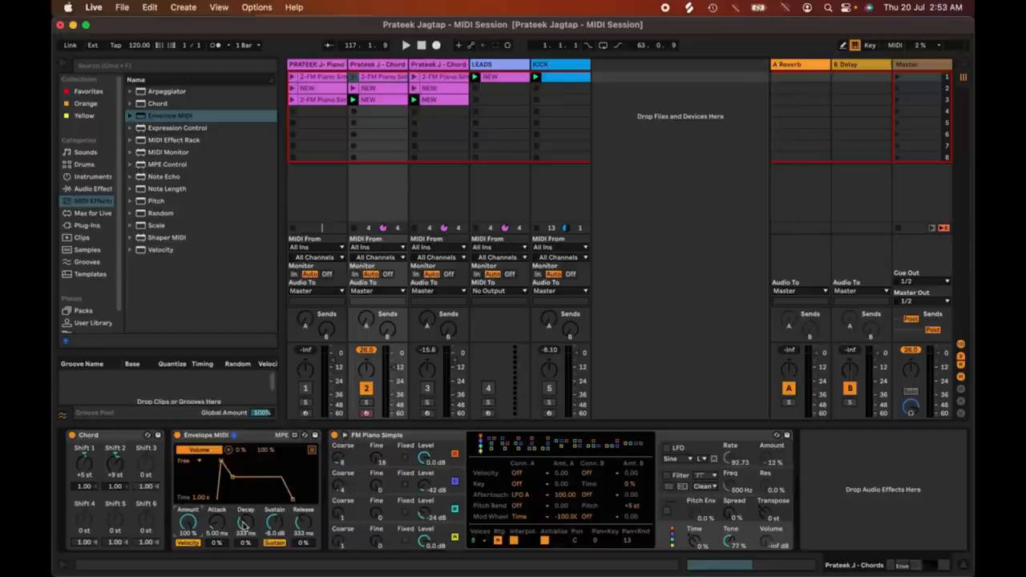
key(space)
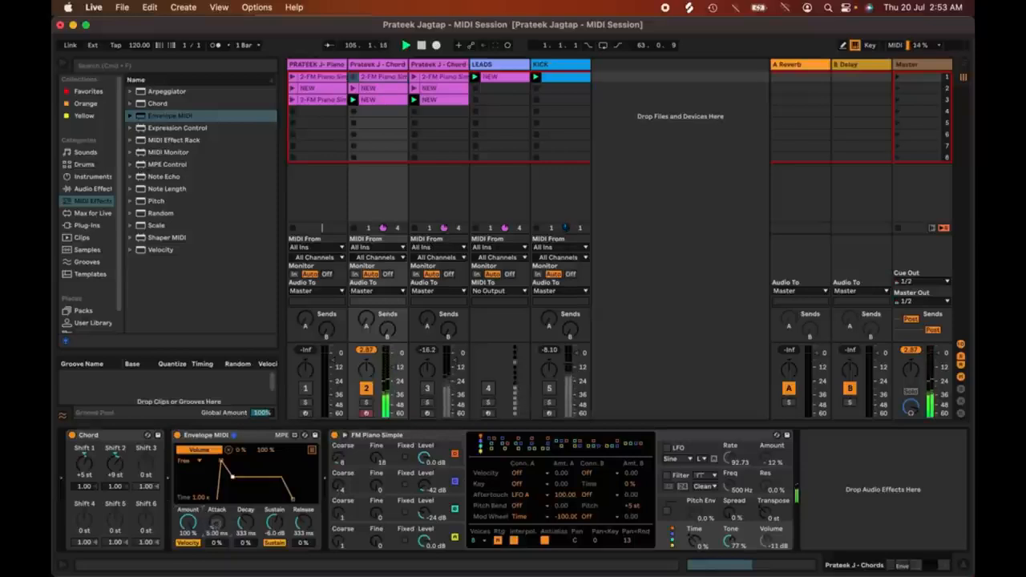
drag(215, 521, 217, 526)
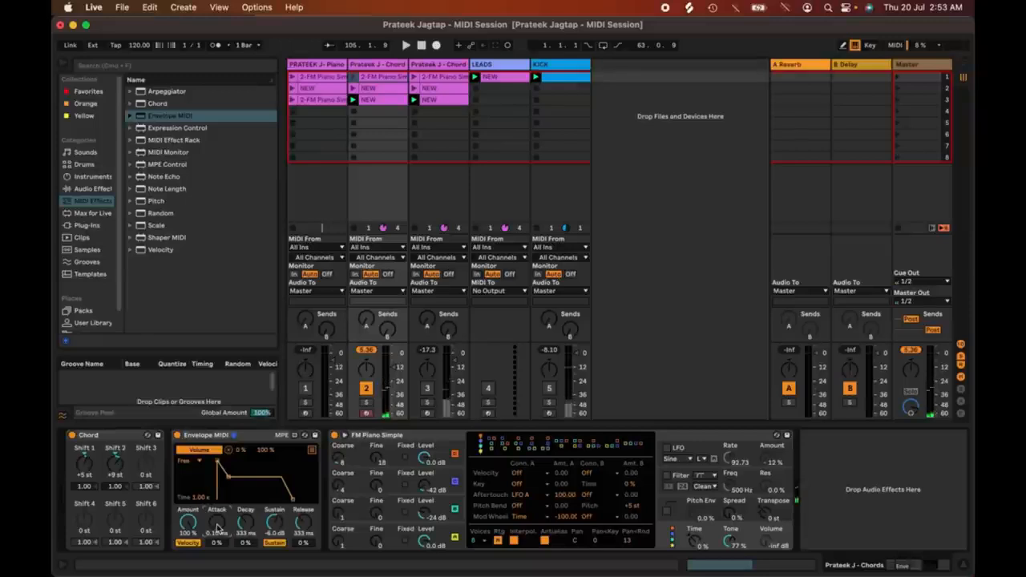
drag(217, 528, 194, 481)
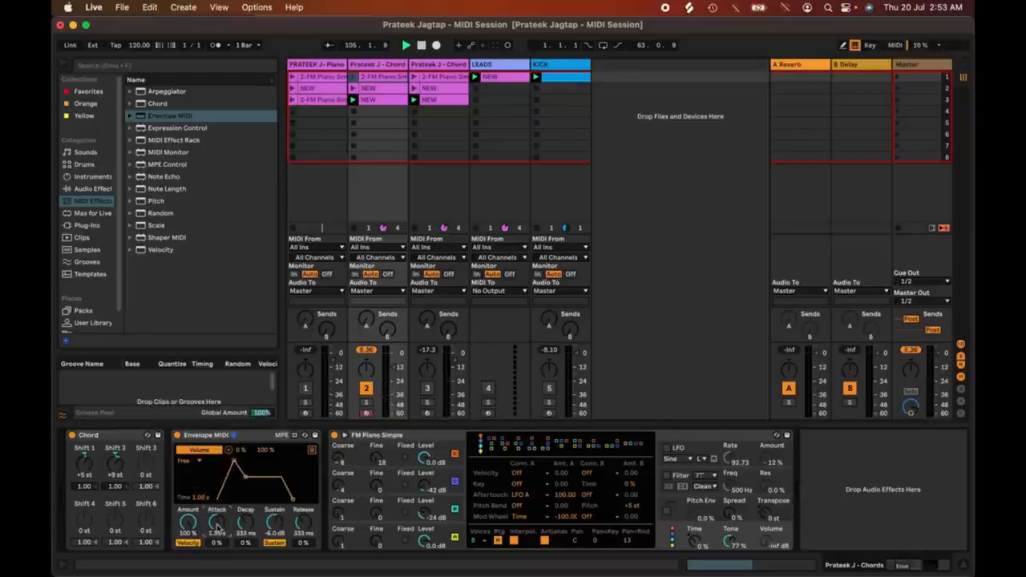
key(space)
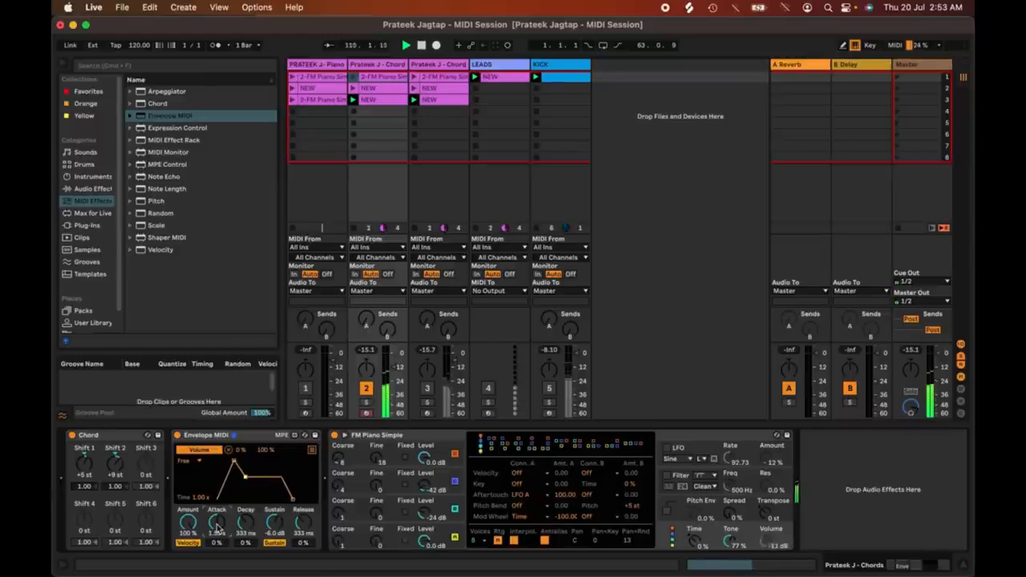
drag(216, 529, 219, 558)
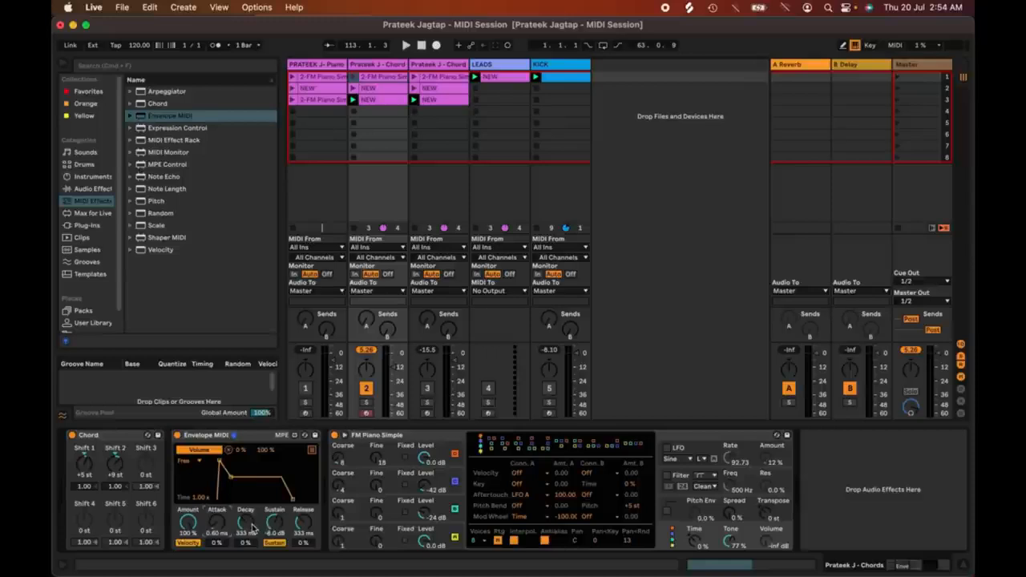
- Set Envelope MIDI's Attack to 0.10 ms, Sustain to -inf dB and Release to 1.00 ms, and compare Decay at 3.15 s and 333 ms
drag(216, 525, 303, 536)
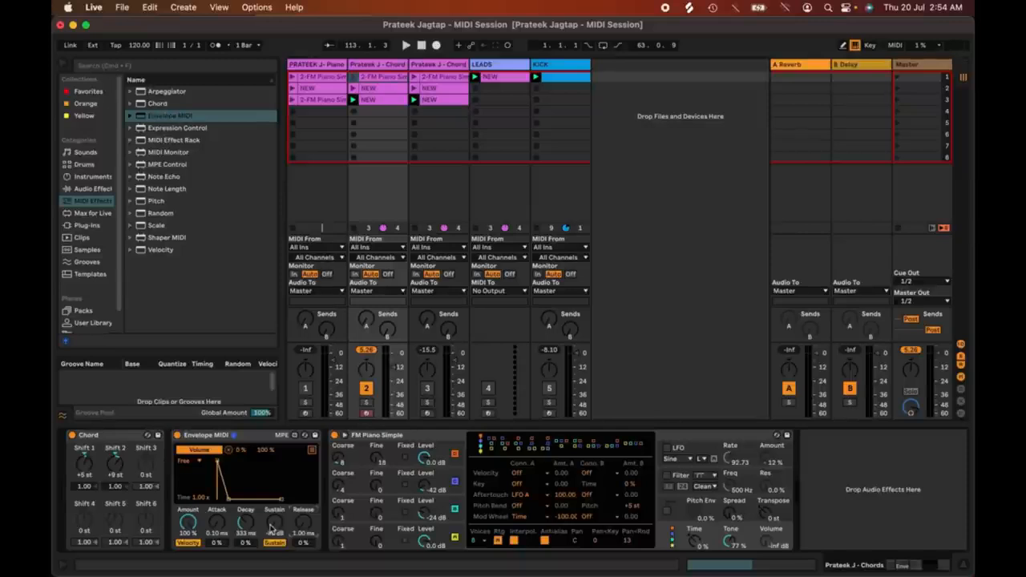
key(space)
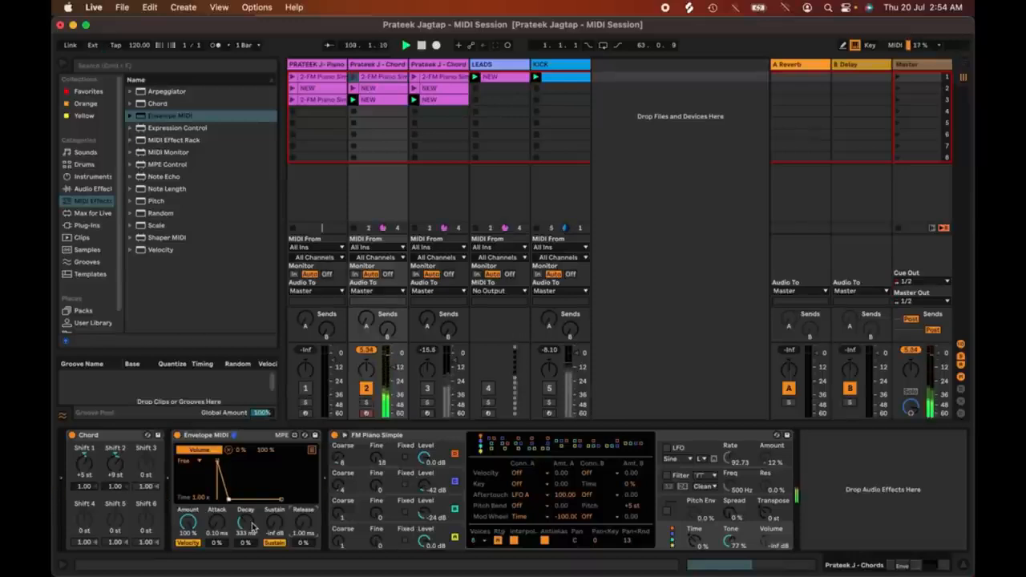
drag(252, 527, 248, 533)
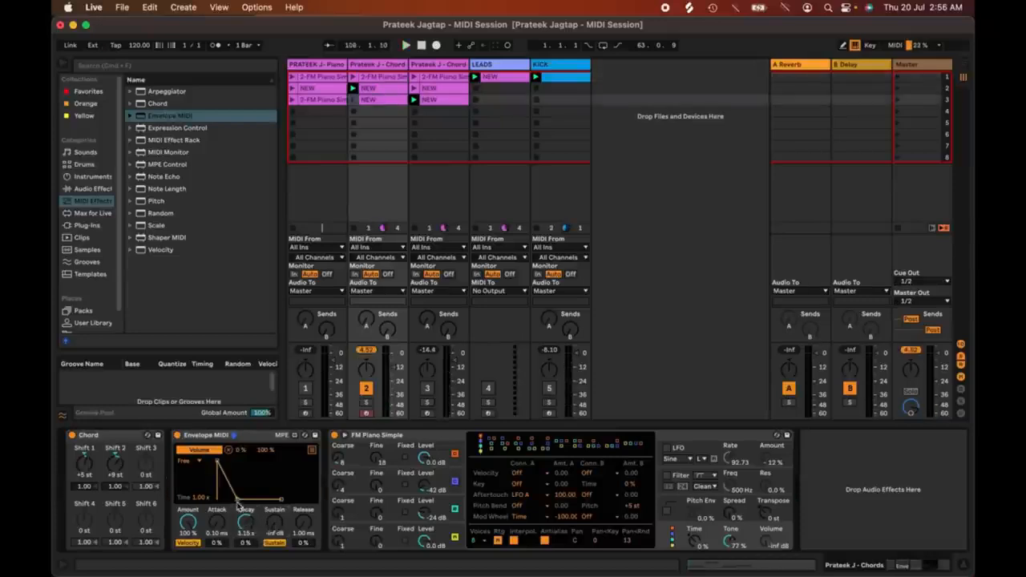
drag(244, 521, 250, 540)
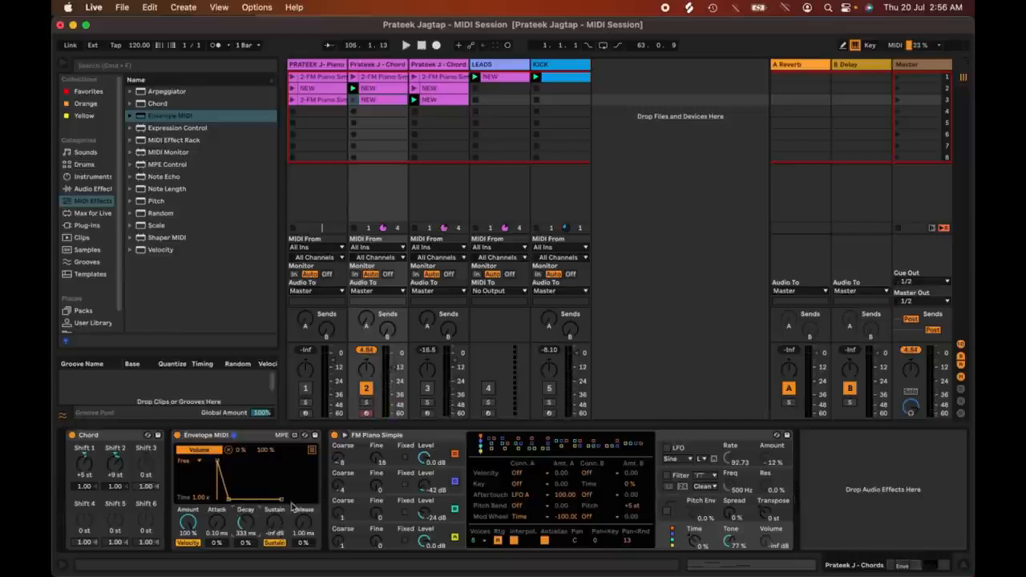
- Raise Envelope MIDI's Sustain to -8.1 dB, play the clips, and adjust Sustain to -9.5 dB with Decay at 265 ms
drag(266, 496, 267, 482)
drag(274, 523, 274, 521)
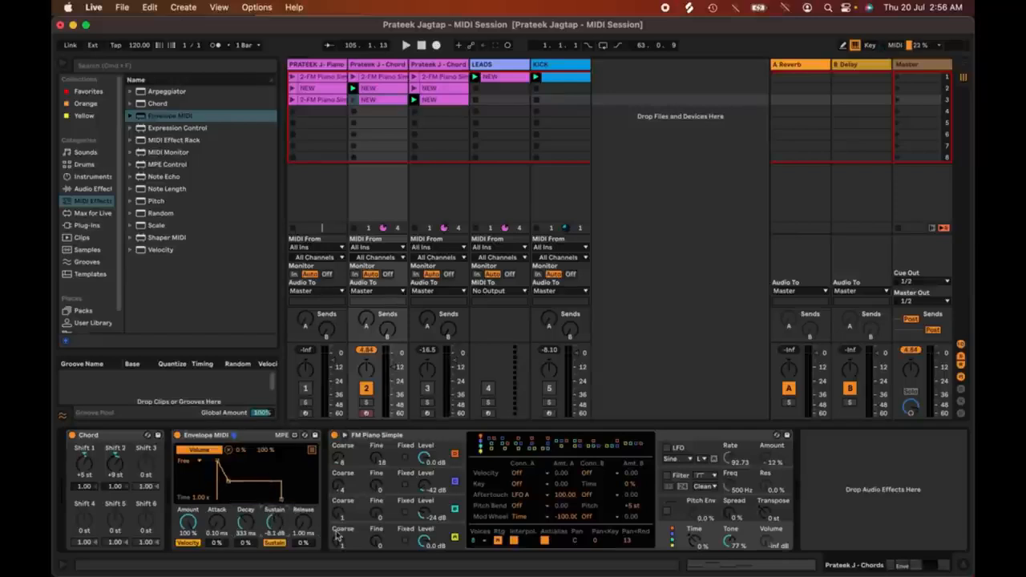
key(space)
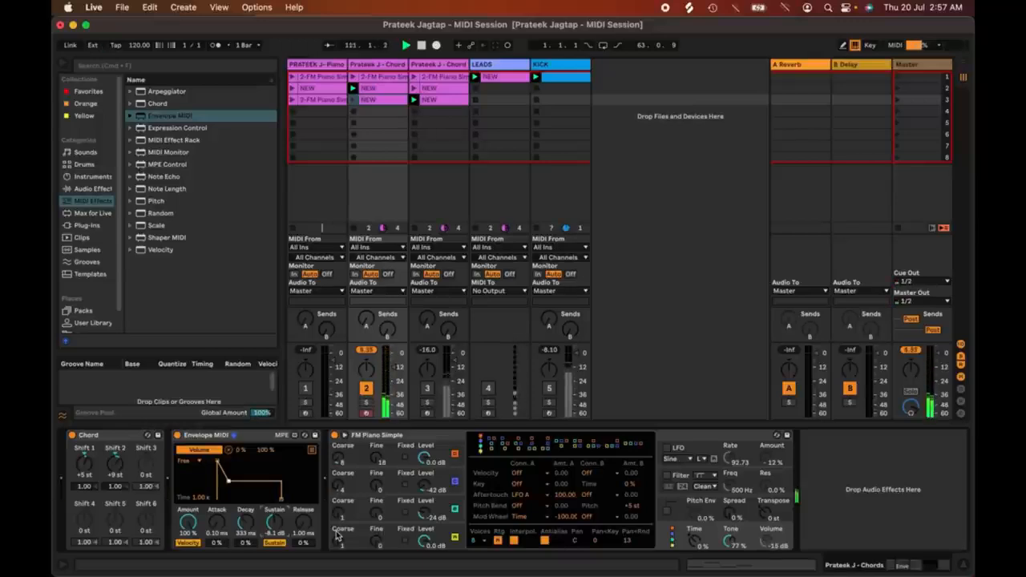
drag(274, 528, 281, 530)
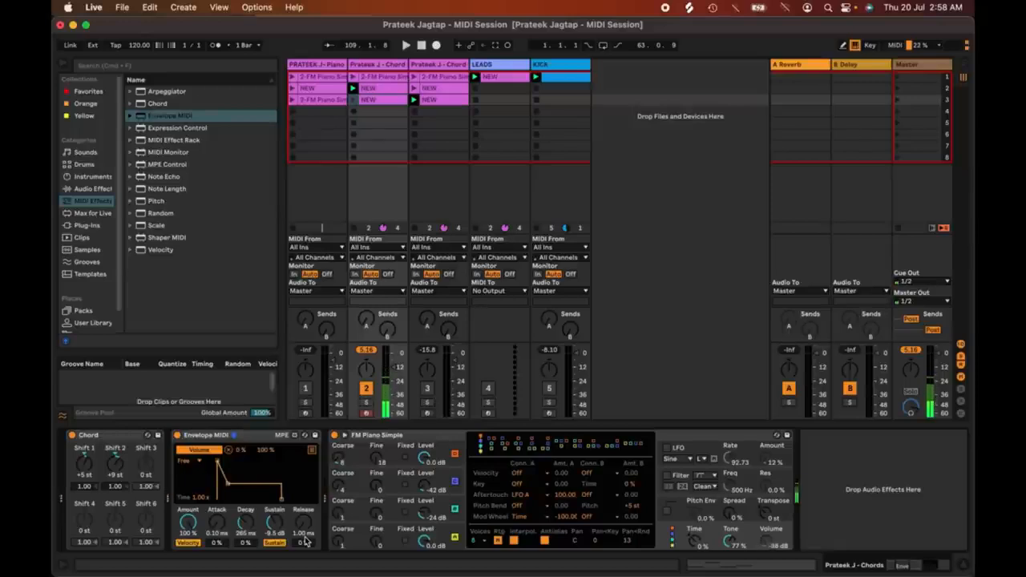
- Reshape the envelope curve to a Decay of 7.29 s and a Sustain of -8.1 dB, and set Release to 20.0 s
drag(228, 484, 244, 459)
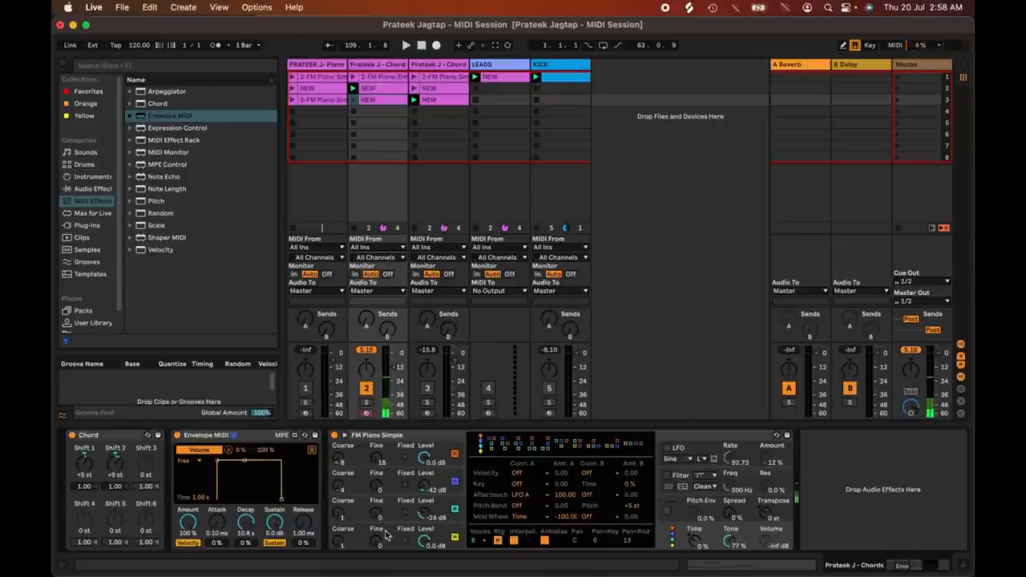
drag(242, 461, 244, 484)
drag(302, 520, 298, 441)
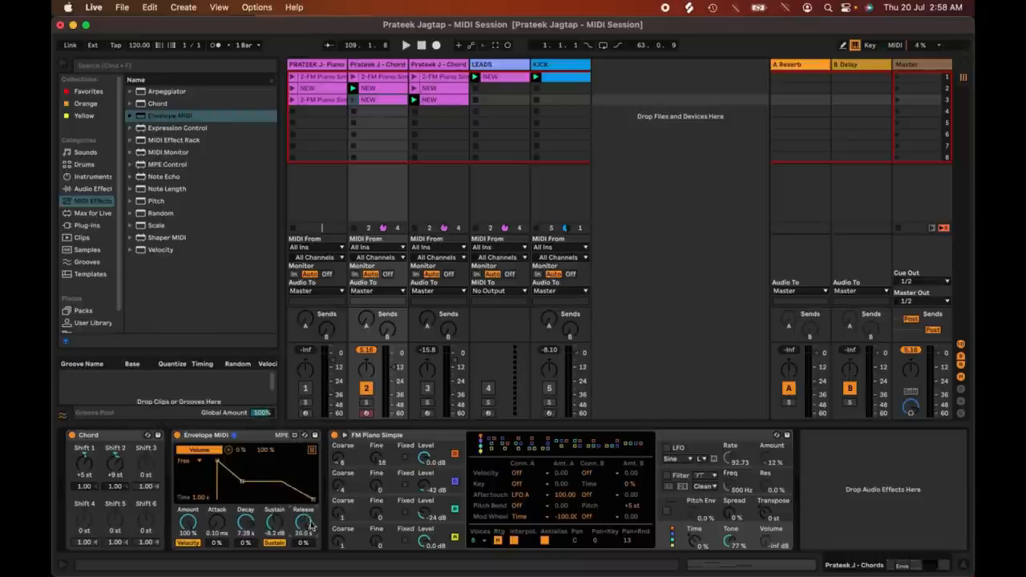
- Lengthen Envelope MIDI's Attack to 121 ms, try different Attack slope values, and reset the Attack slope to 0 %
mouse_move(554, 561)
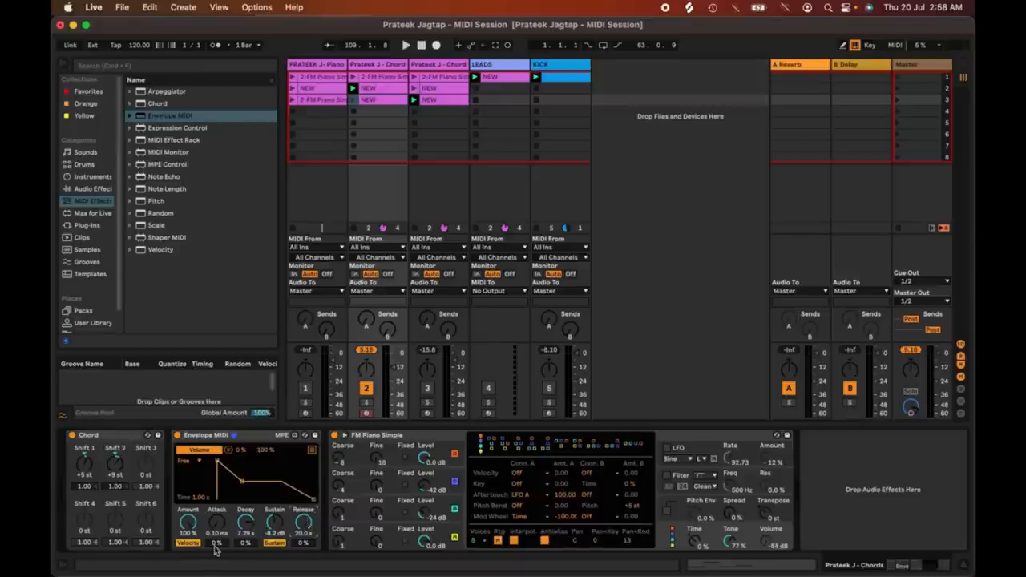
mouse_move(216, 542)
mouse_down()
mouse_move(215, 497)
mouse_move(205, 542)
mouse_up()
drag(224, 463, 227, 460)
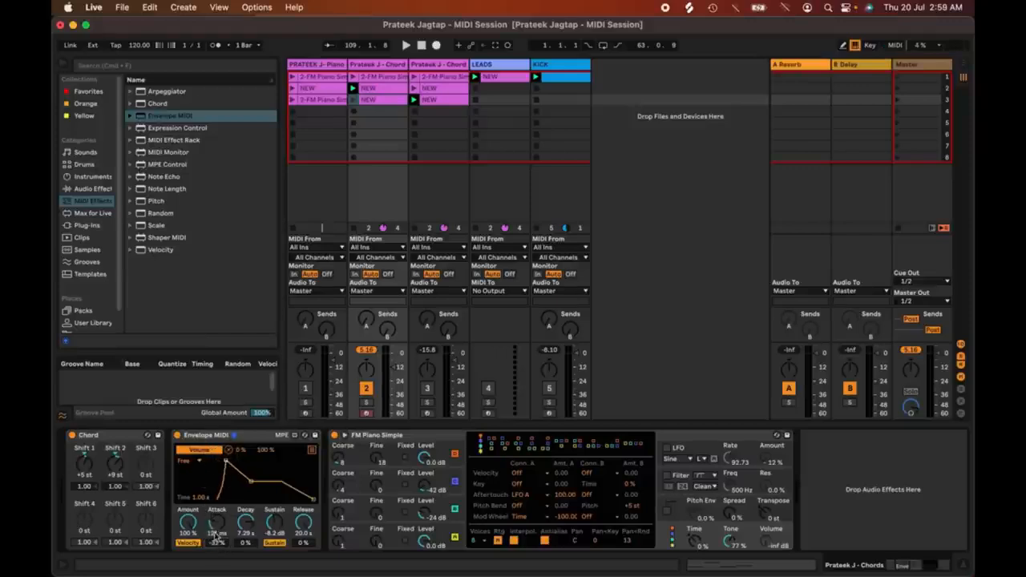
drag(216, 548, 216, 547)
drag(196, 486, 190, 454)
double_click(217, 545)
- Set Envelope MIDI's Decay slope to 100 %, start playback and adjust the Release slope
drag(245, 542, 245, 493)
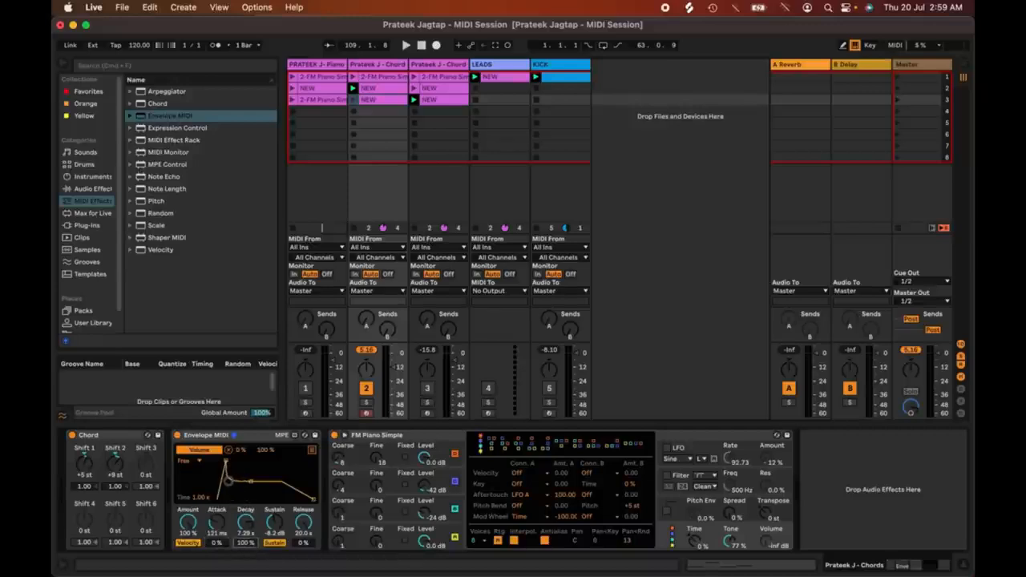
key(space)
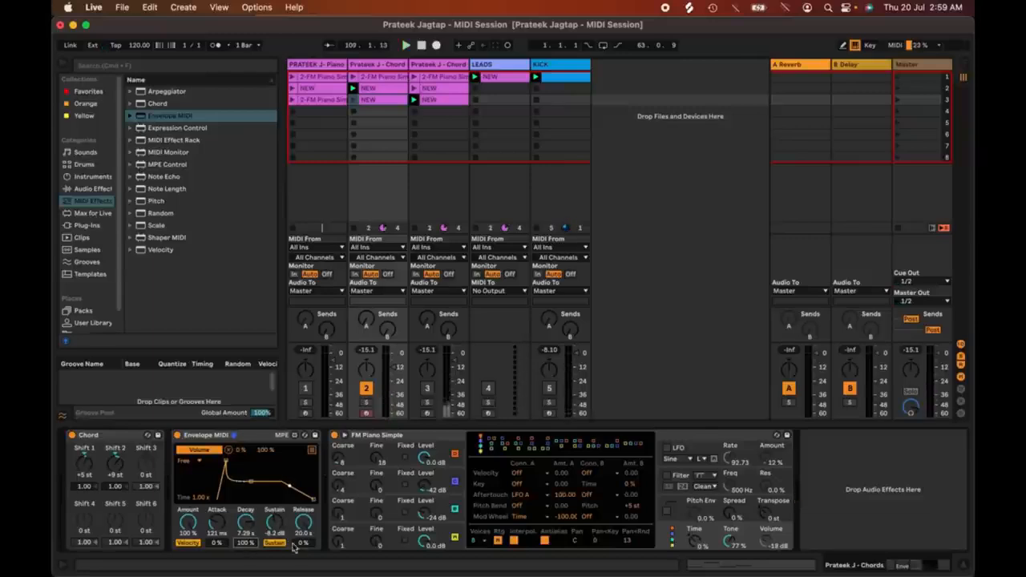
drag(306, 544, 294, 467)
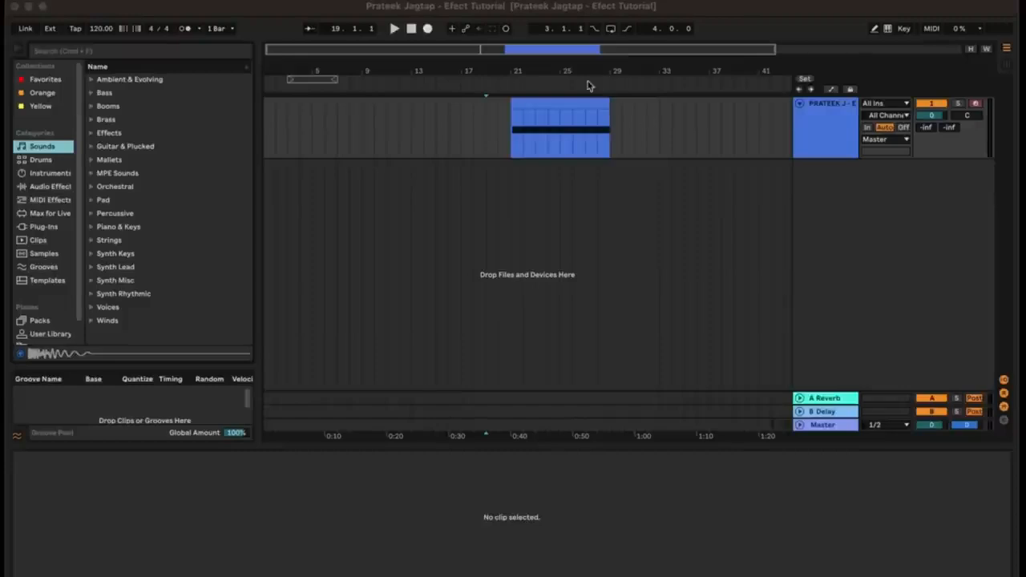
- Open the MIDI clip on the first track of the Efect Tutorial set, play it and stop playback
click(561, 108)
key(space)
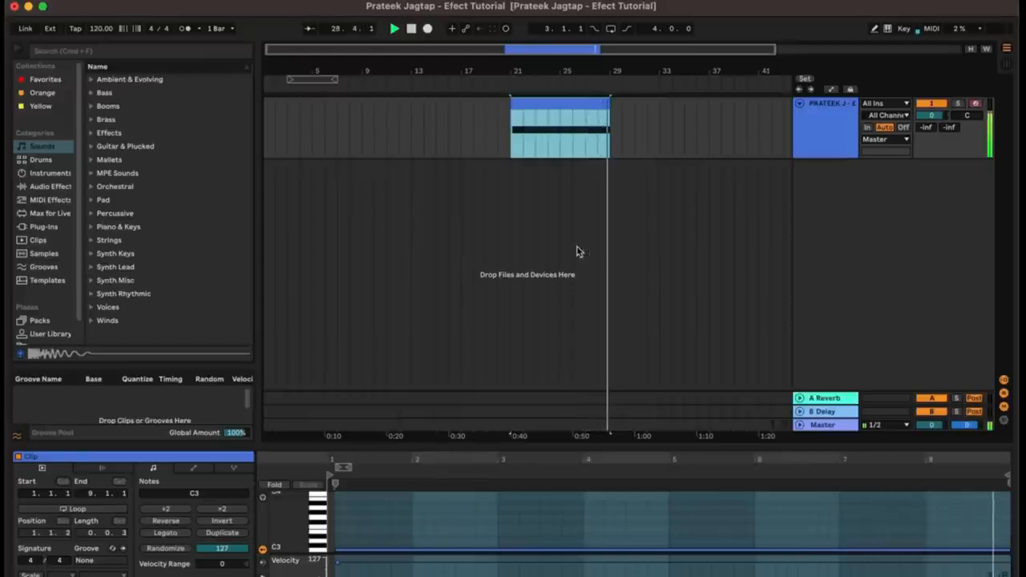
key(space)
- Insert a new MIDI track below the first track in the arrangement and select it
click(820, 121)
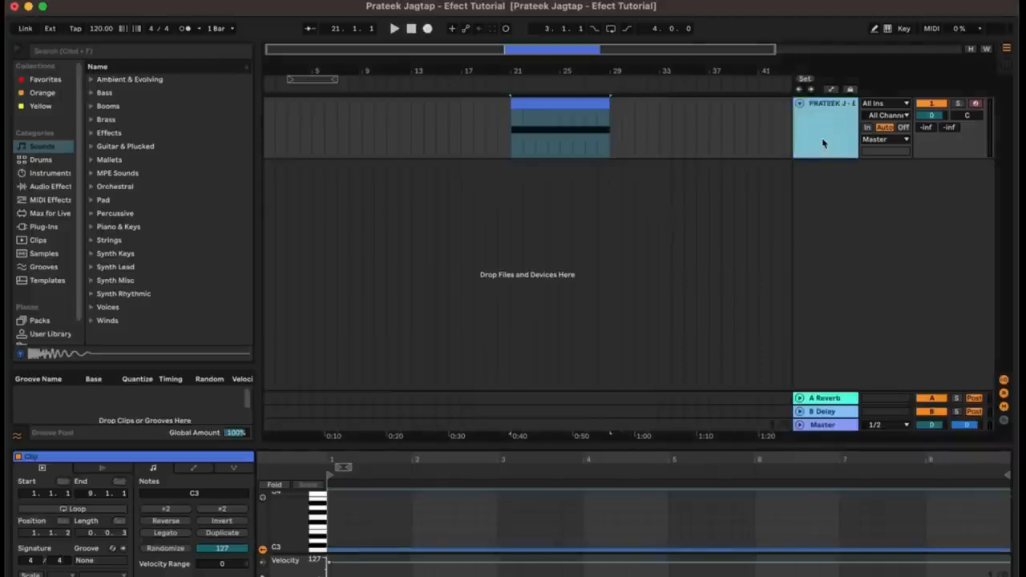
key(super+shift+t)
click(823, 193)
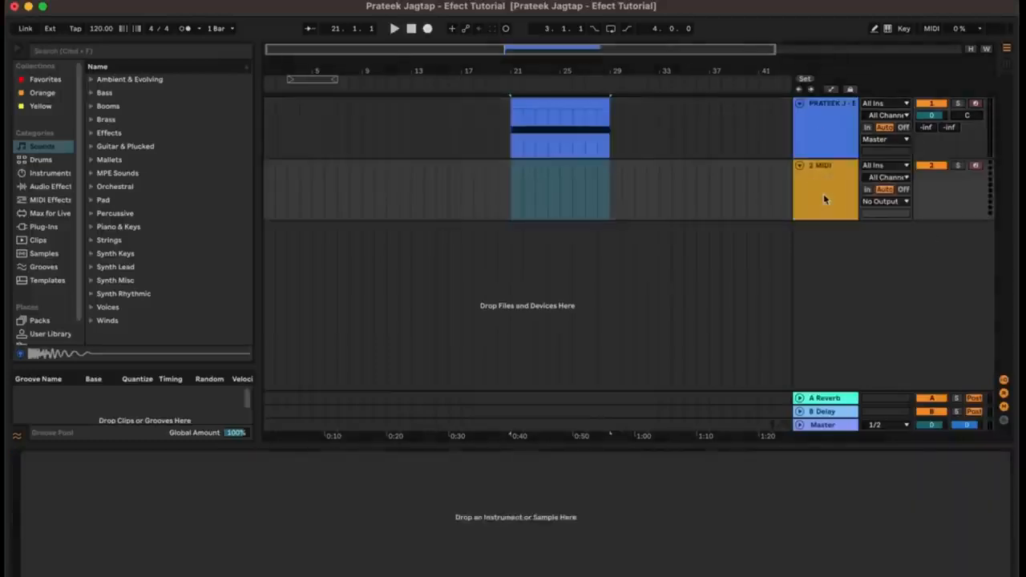
- Check the first track's Kick 1 Simpler, load Kick-1.wav onto the 2 MIDI track, and enable Loop with Length at 100 %
click(838, 132)
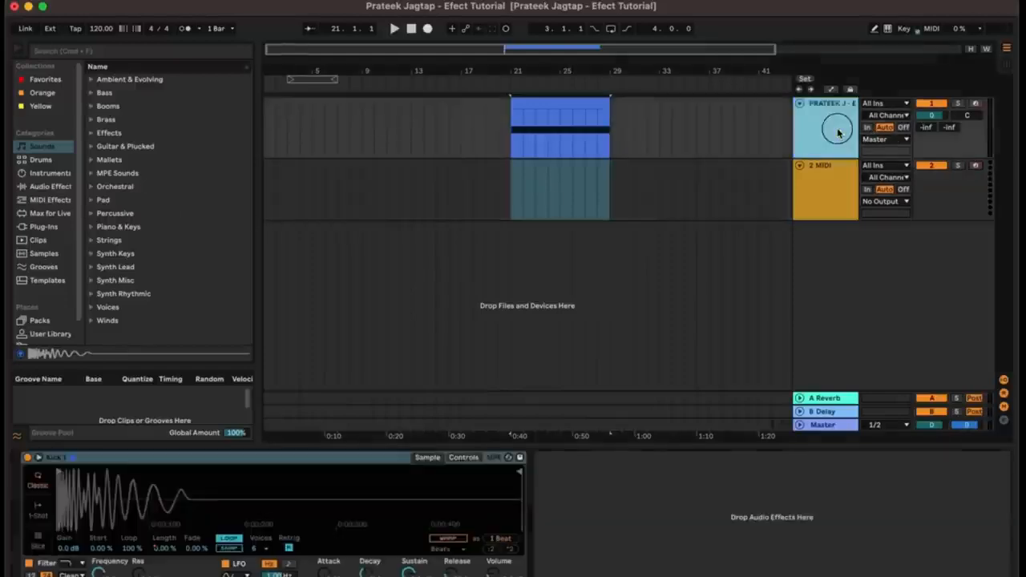
click(831, 185)
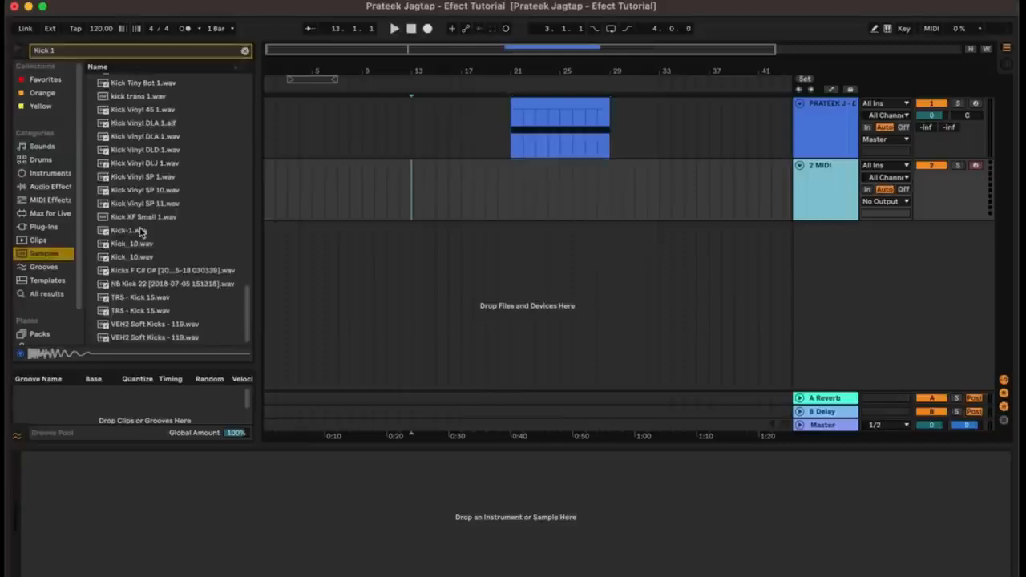
double_click(141, 231)
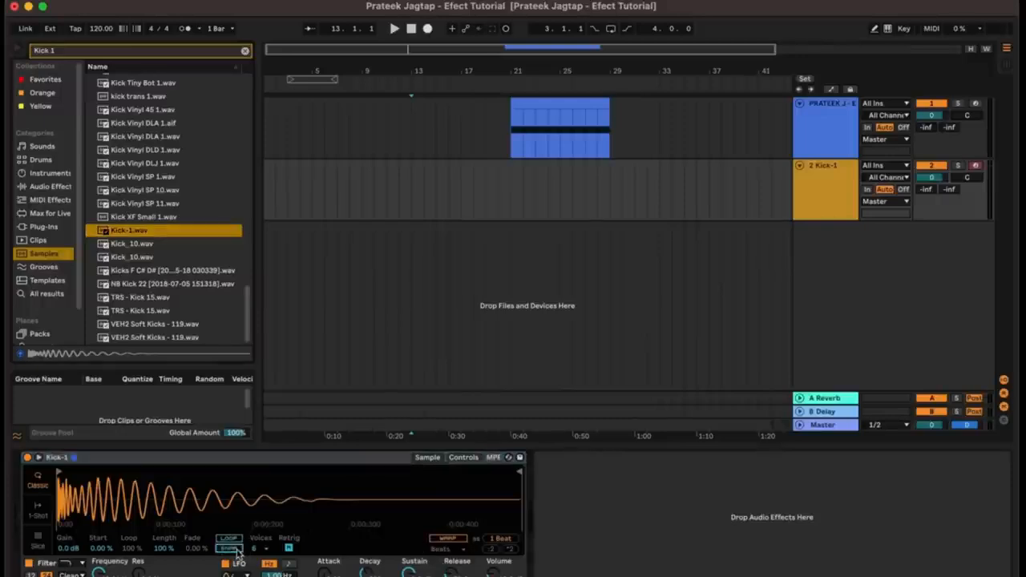
click(233, 539)
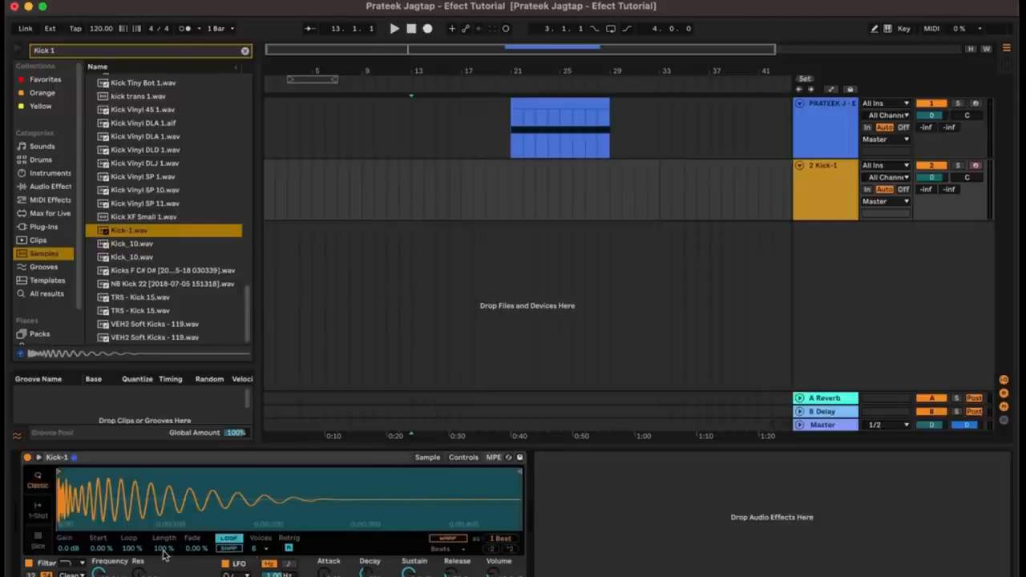
drag(163, 549, 163, 521)
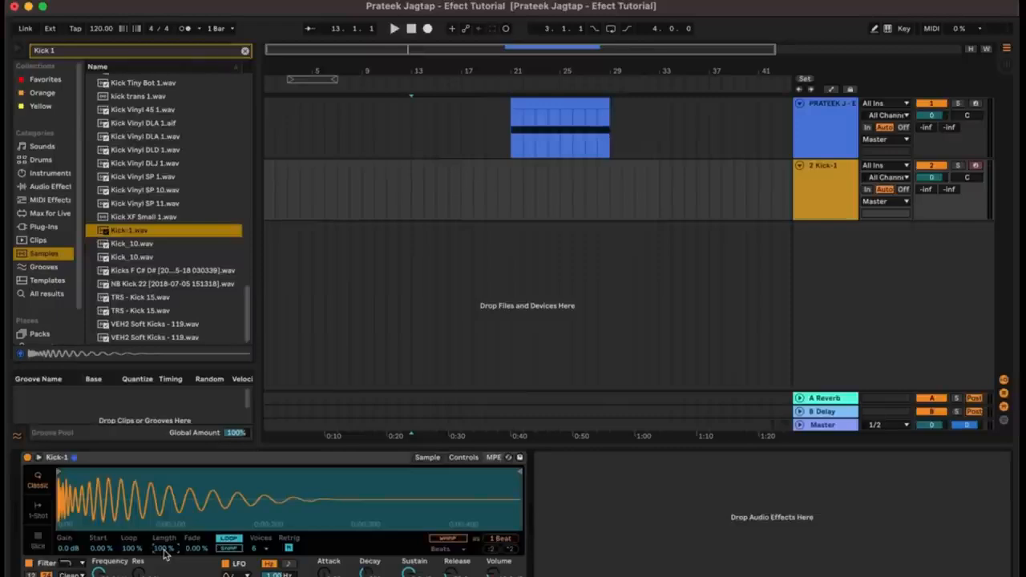
- Create an empty eight-bar MIDI clip from bar 21 to 29 on the Kick-1 track, matching the clip above
click(567, 107)
double_click(519, 178)
drag(522, 189, 609, 180)
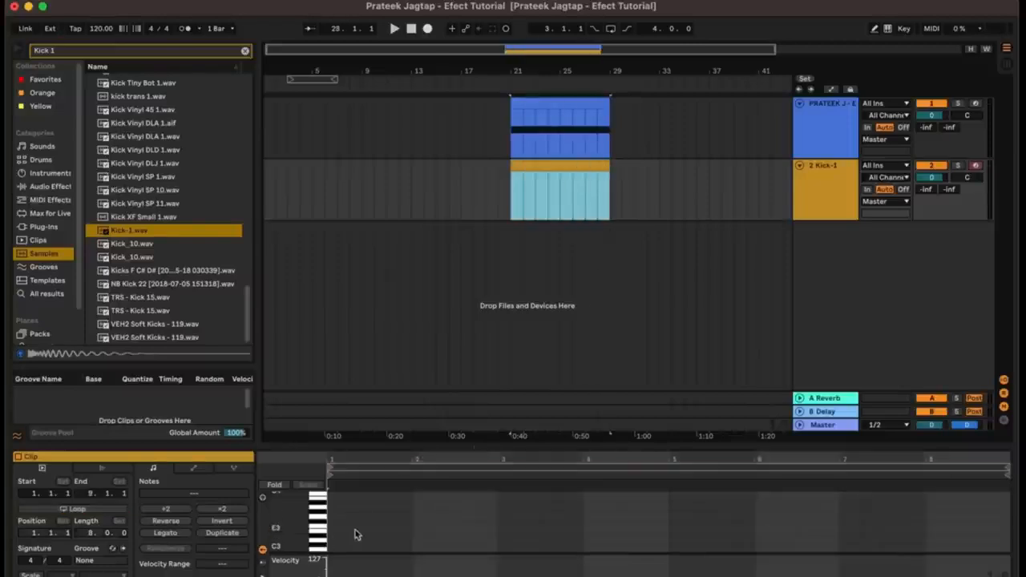
- Draw a C3 note in the Kick-1 clip and stretch it across all eight bars
double_click(335, 552)
drag(342, 551, 959, 549)
drag(836, 465, 838, 457)
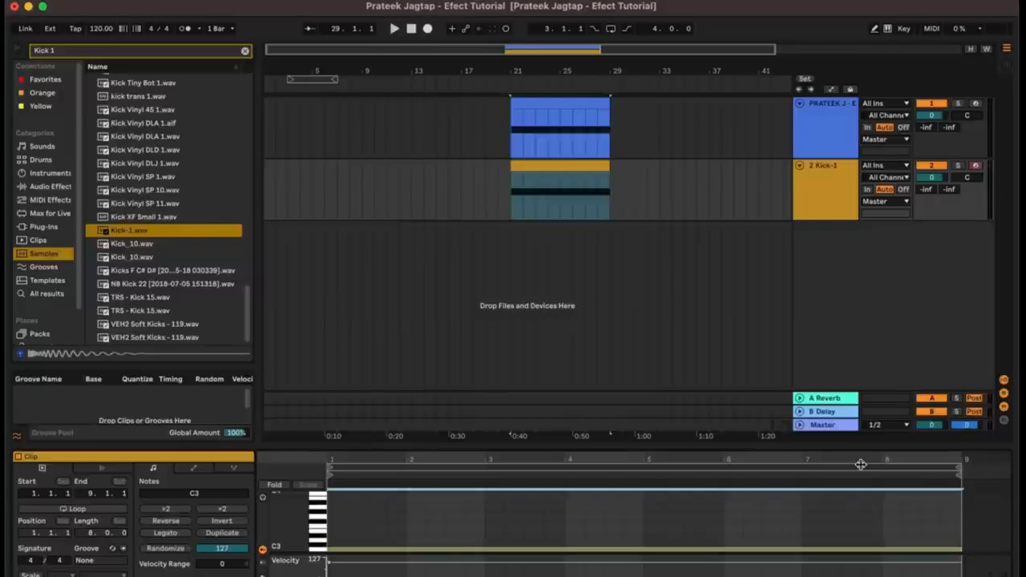
- Play the Kick-1 clip while lowering the Simpler's sample Length to 0 %, and stop playback
click(531, 437)
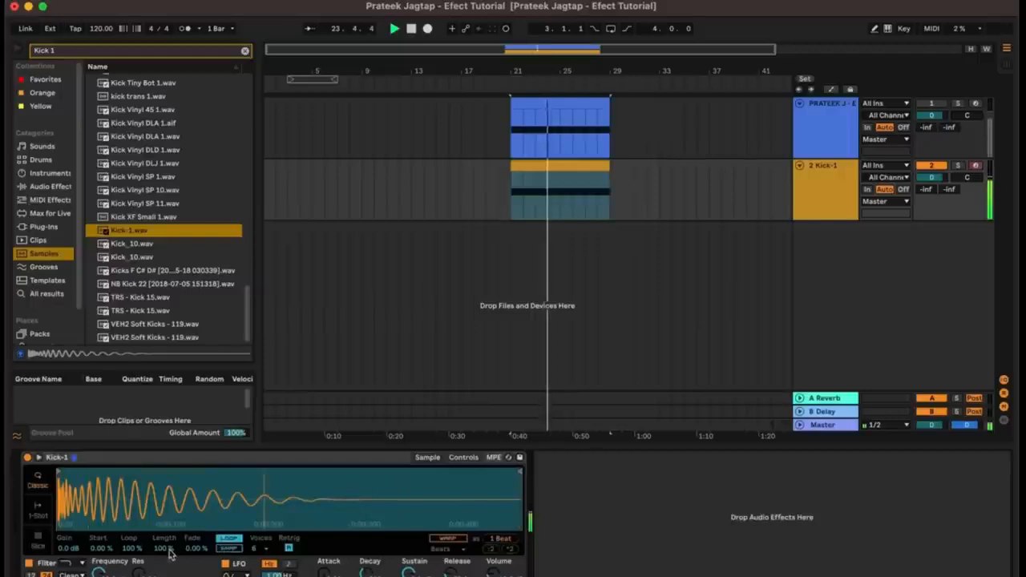
drag(170, 553, 170, 576)
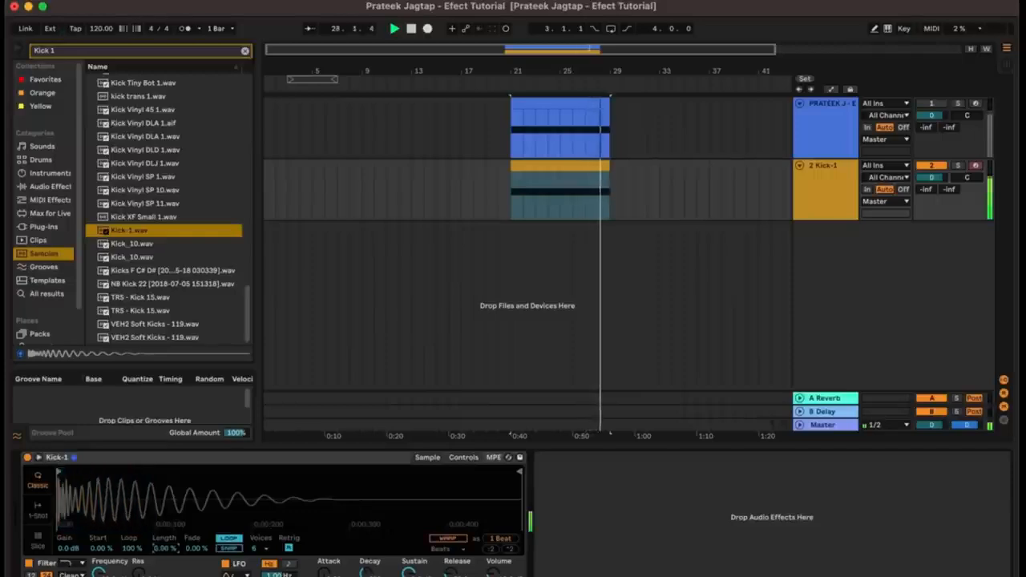
click(571, 164)
click(807, 191)
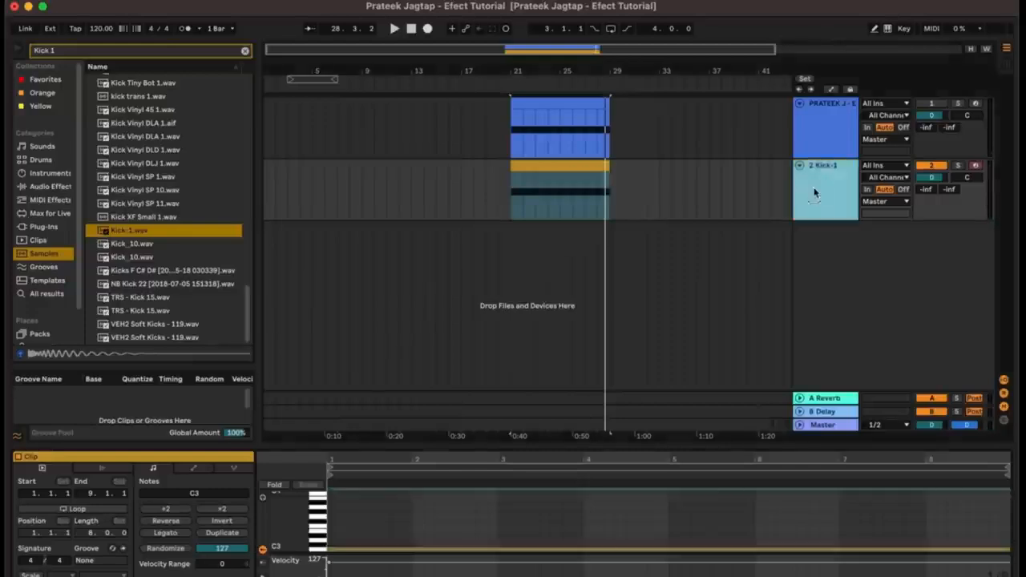
- Shape the Kick-1 clip's S Length envelope into a straight decline from full at the start to its minimum at the end, and audition it
click(565, 170)
double_click(566, 170)
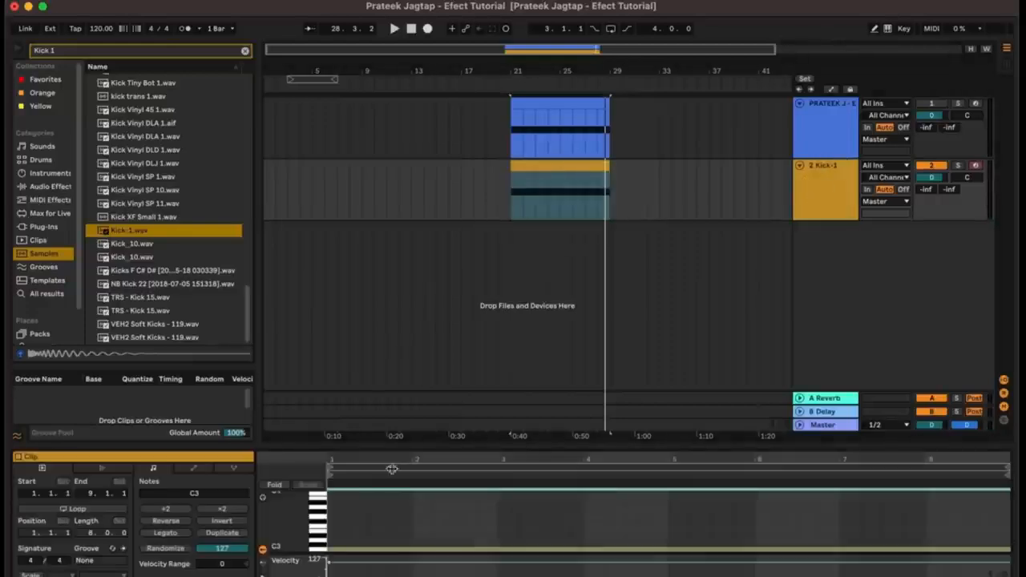
click(194, 469)
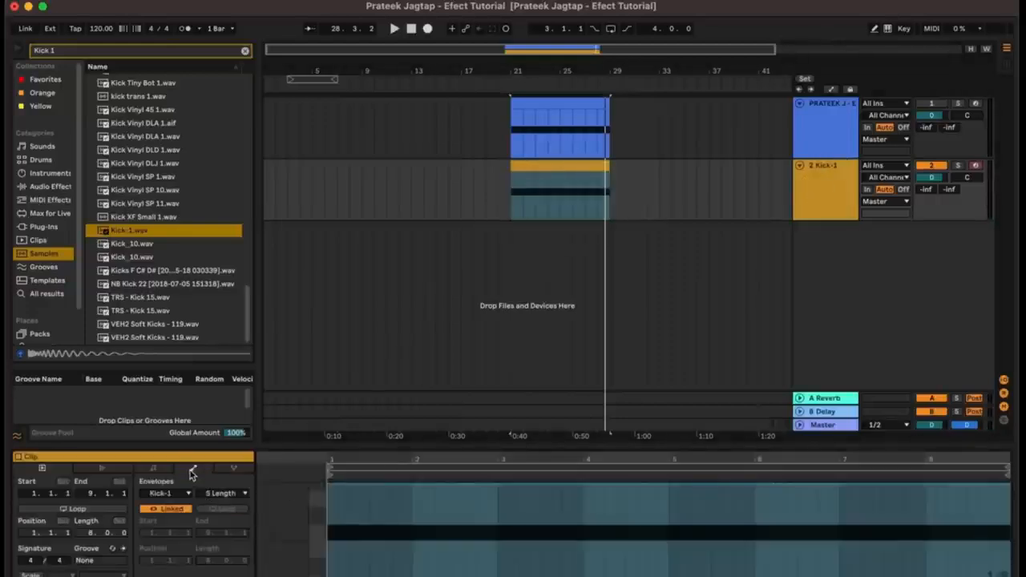
click(335, 485)
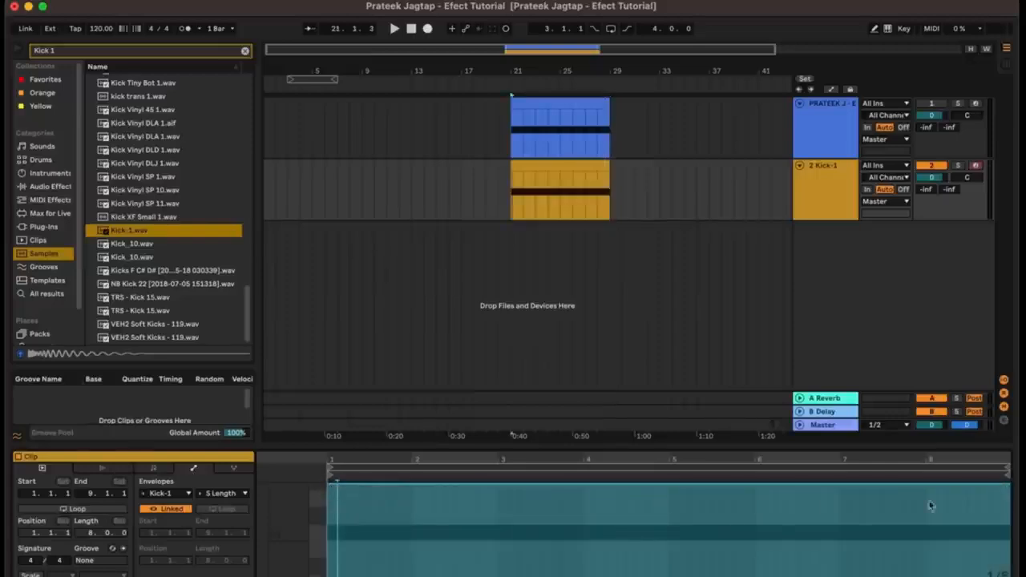
drag(1011, 487, 1011, 548)
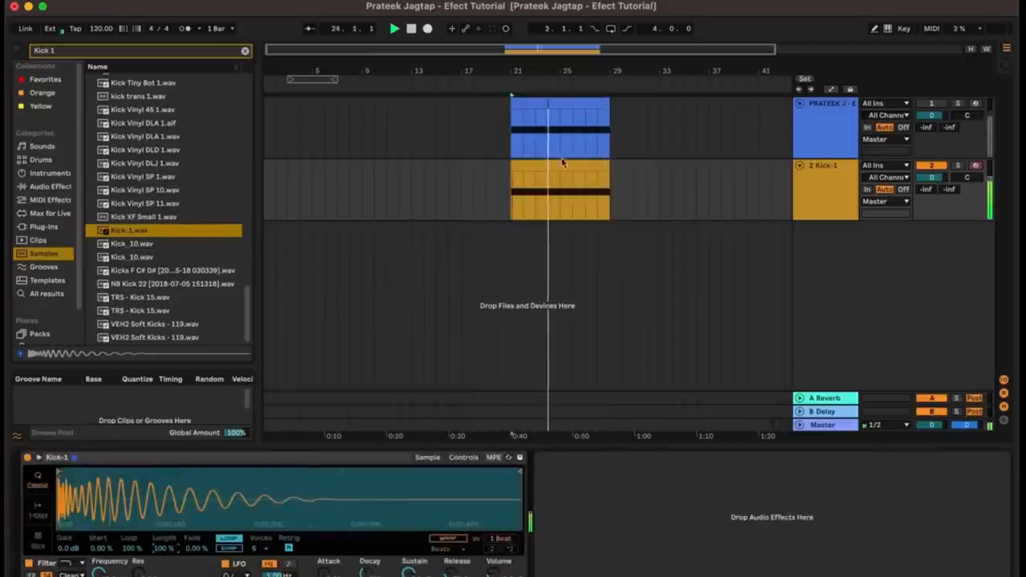
double_click(562, 164)
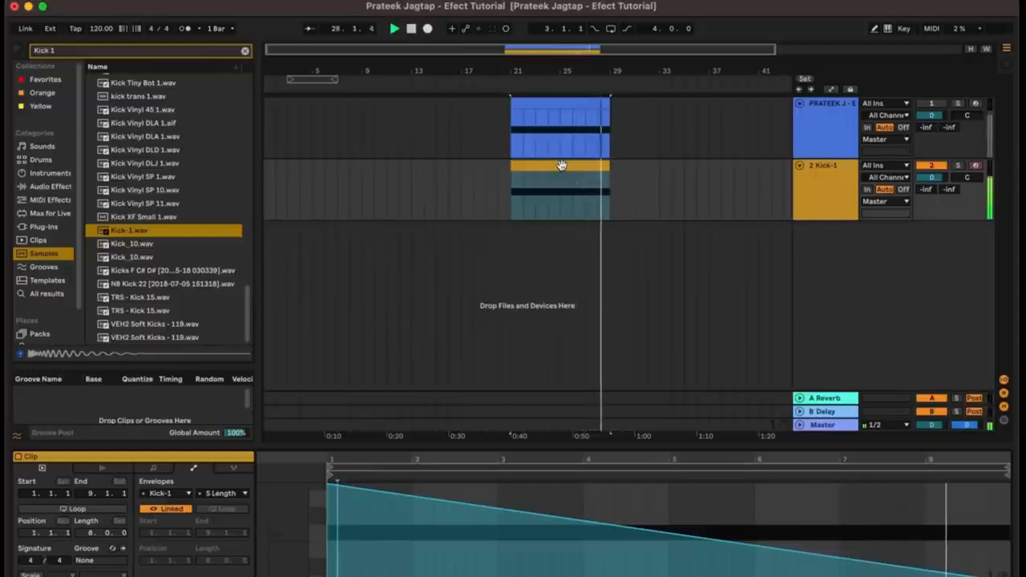
click(561, 165)
key(space)
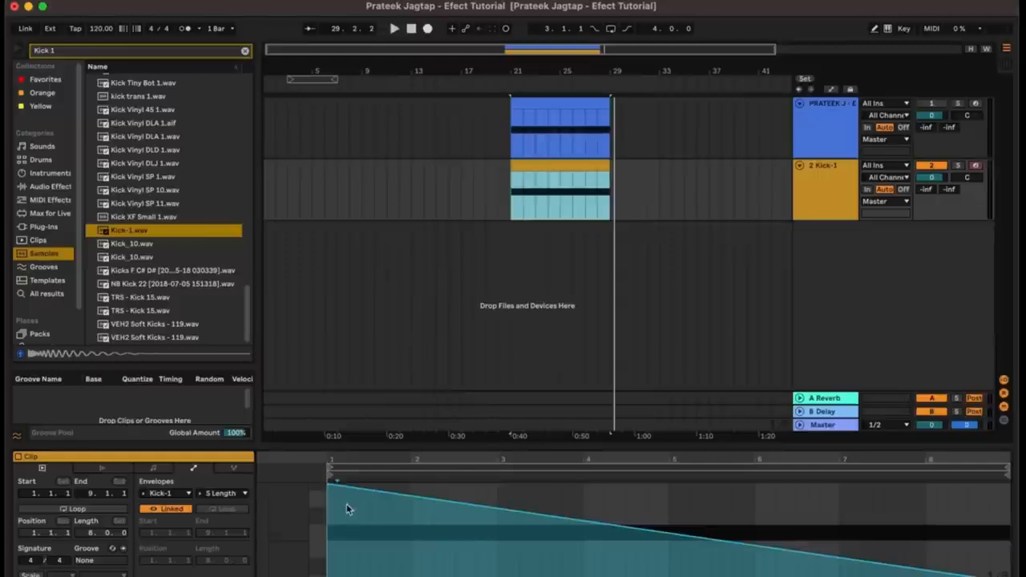
- Duplicate the Kick-1 clip to bars 29–37, reverse the copy's S Length envelope to rise from minimum to 100 %, and audition it
key(super+d)
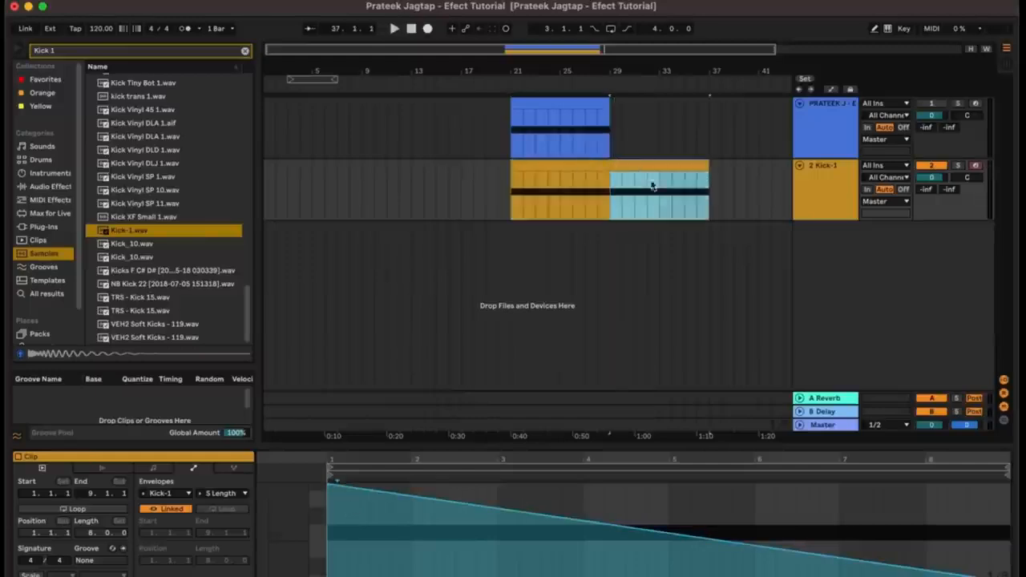
drag(329, 491, 336, 569)
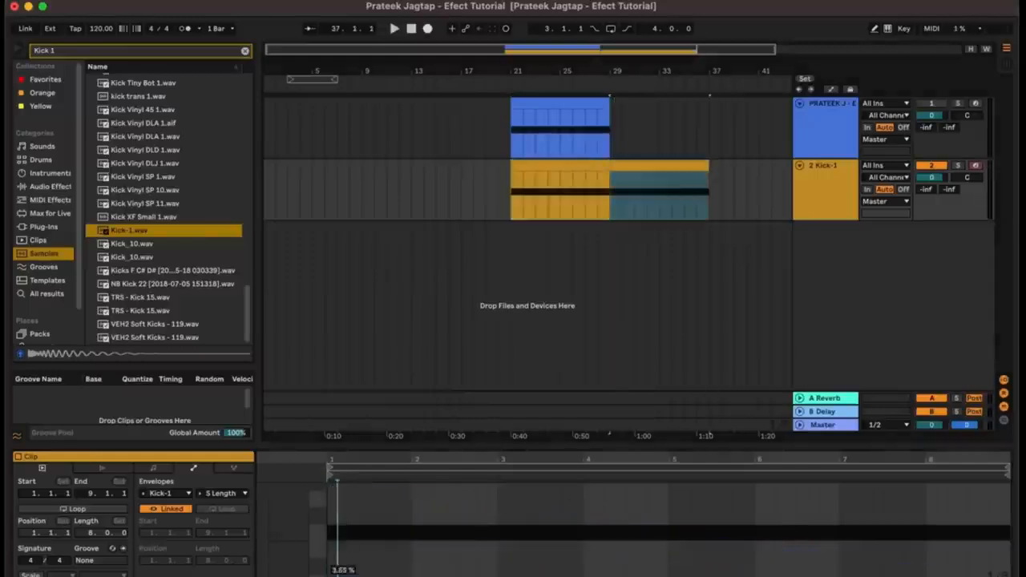
drag(993, 570, 994, 489)
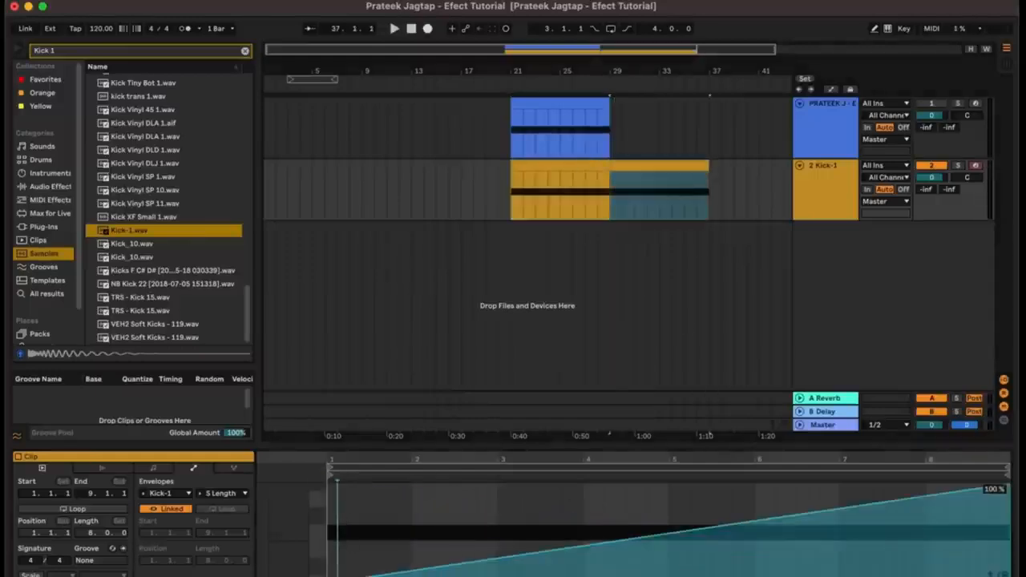
key(space)
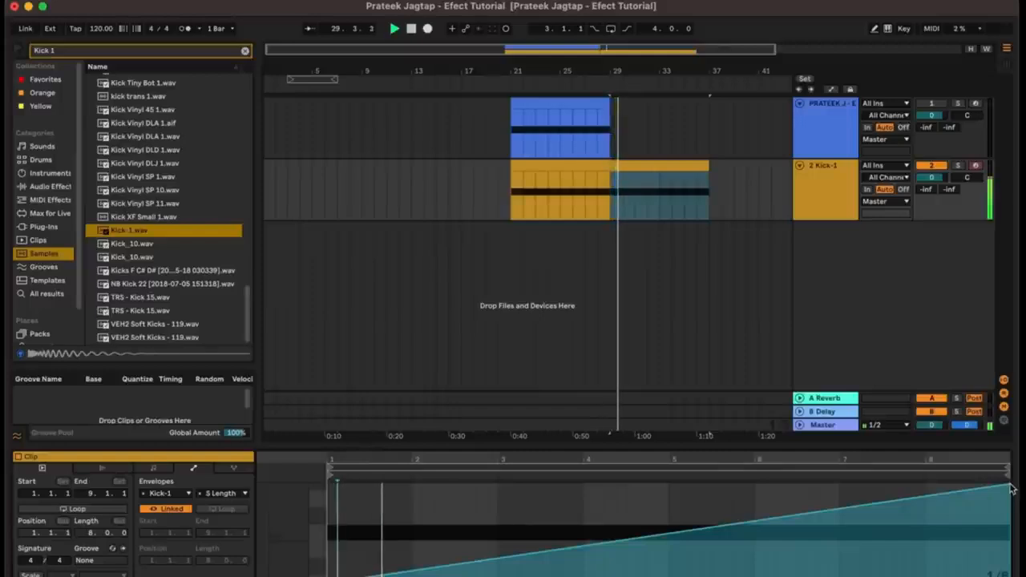